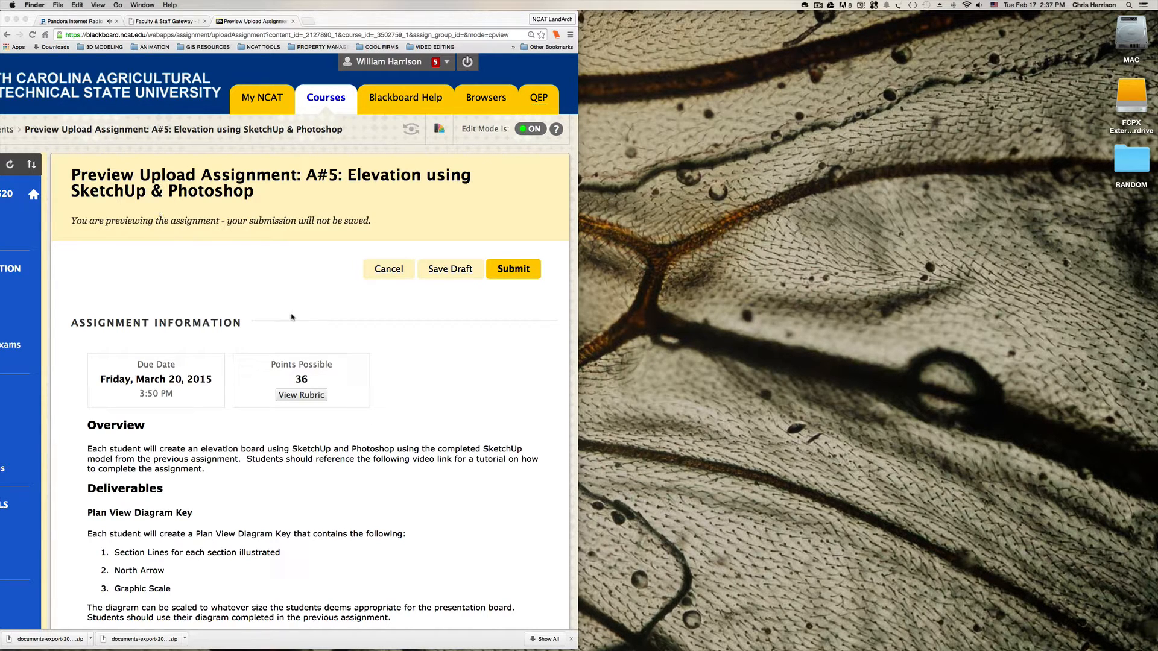
- Scroll to the A#5 assignment's Resources section and open its Resource Folder link
scroll(279, 314, "down", 10)
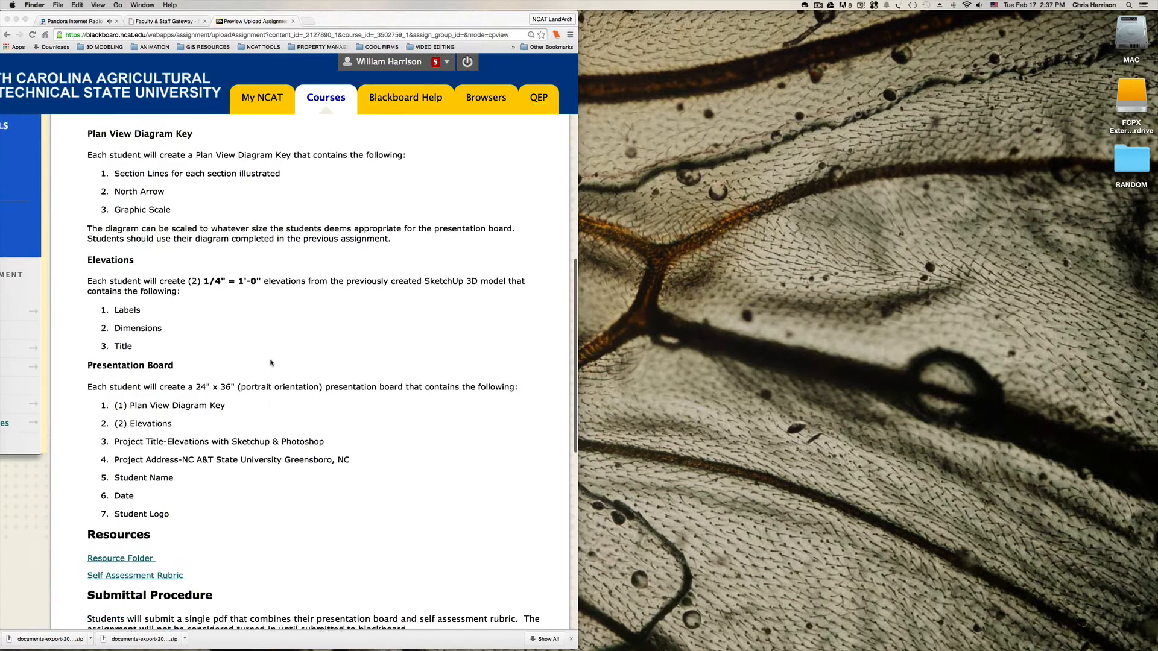
scroll(270, 362, "down", 3)
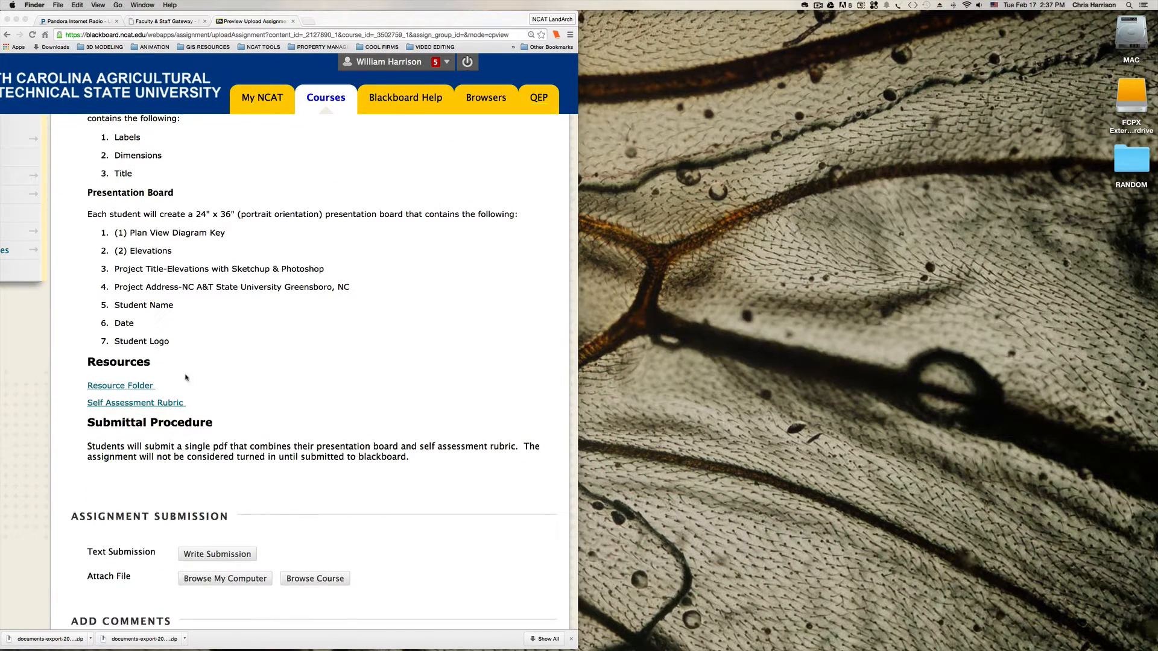
left_click(135, 389)
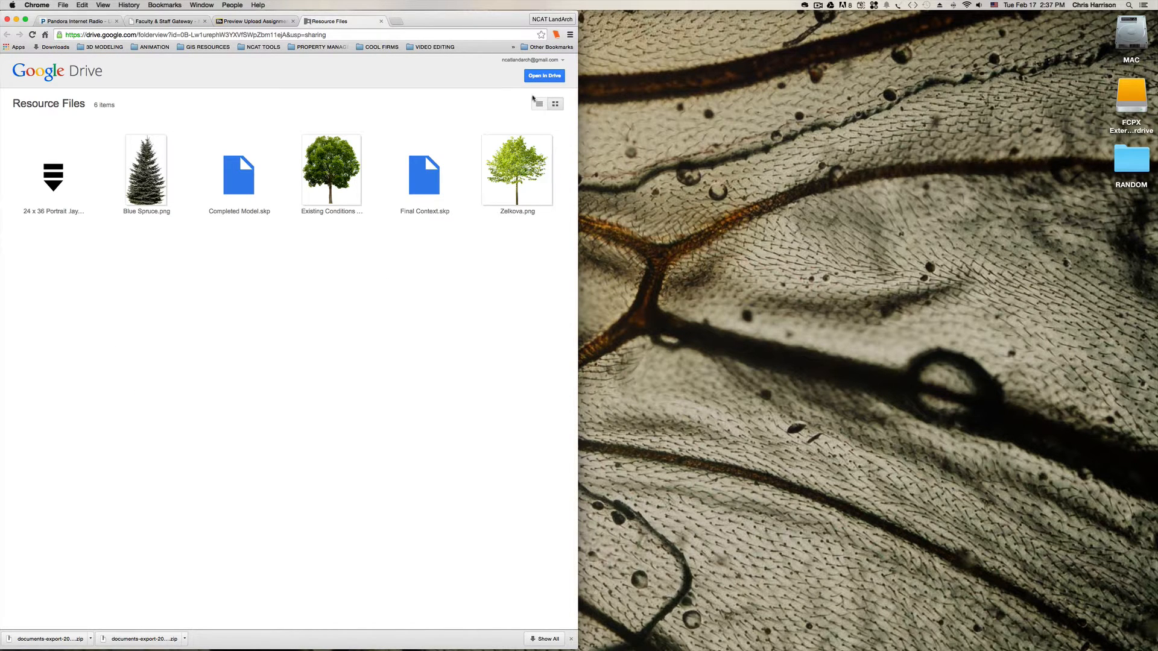
- Open the Resource Files folder in full Google Drive and download all six files as one zip
left_click(546, 77)
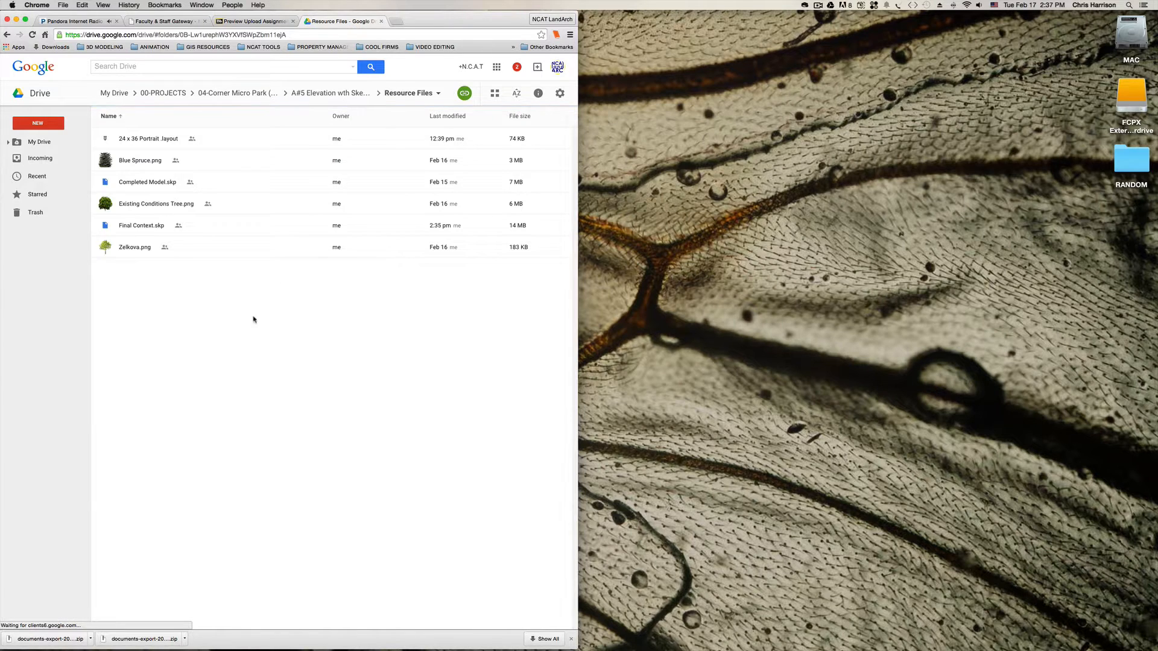
left_click_drag(274, 337, 120, 128)
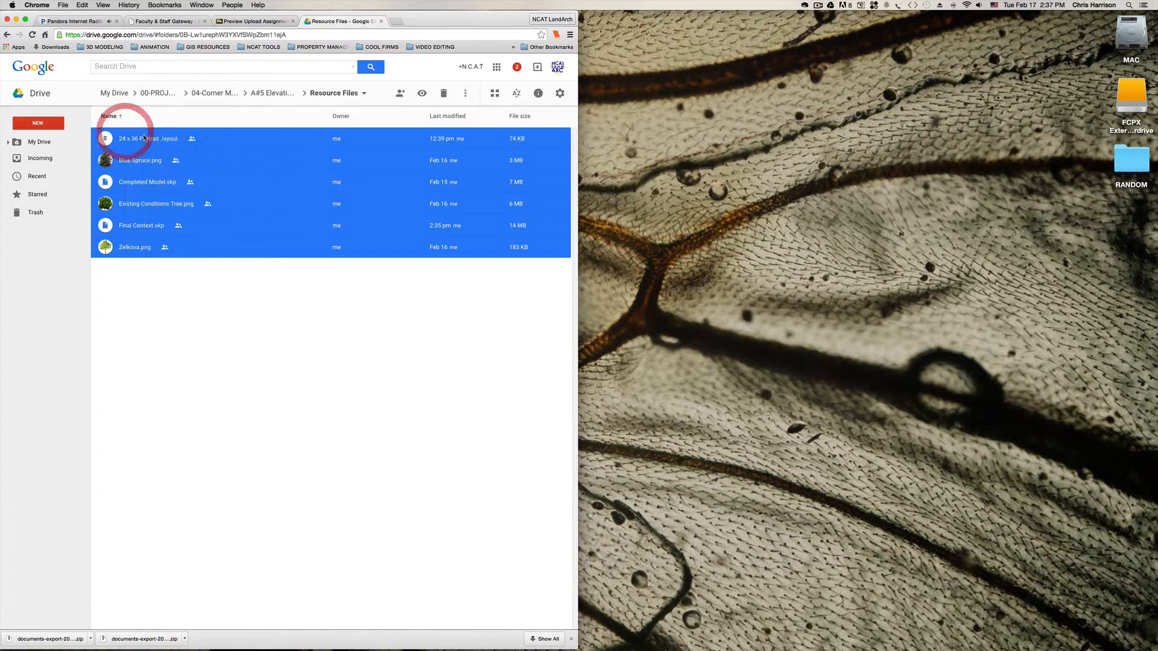
right_click(144, 135)
left_click(180, 241)
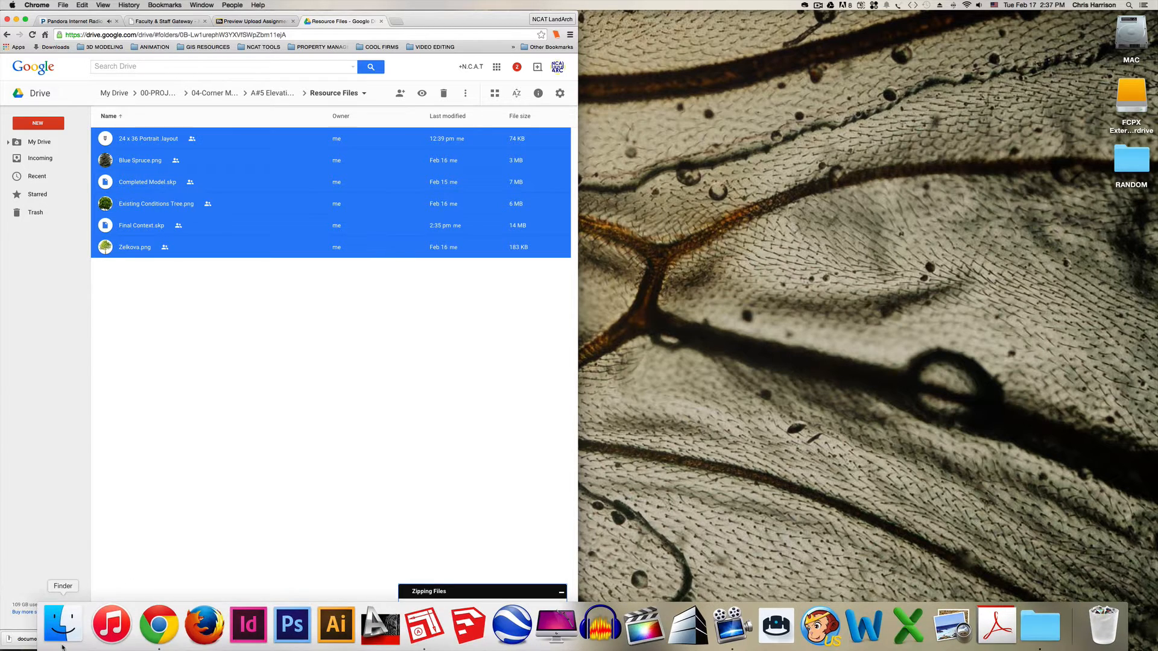
left_click(64, 628)
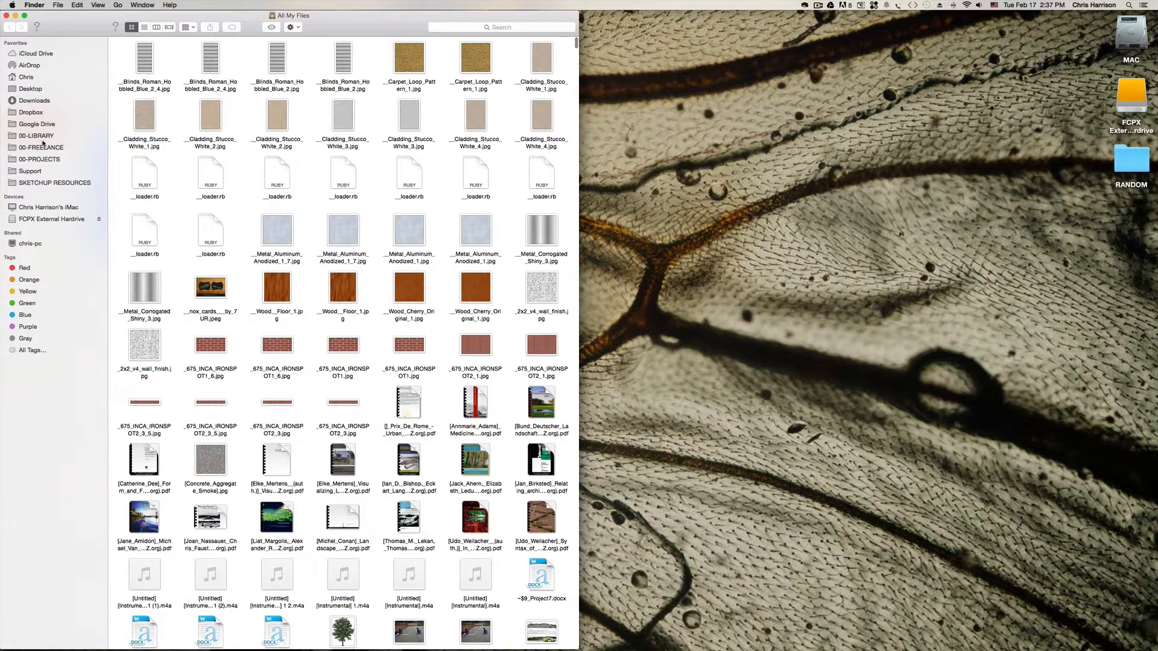
- Copy 0000-Project Folder Template from 00-LIBRARY onto the desktop
left_click(42, 139)
left_click(148, 61)
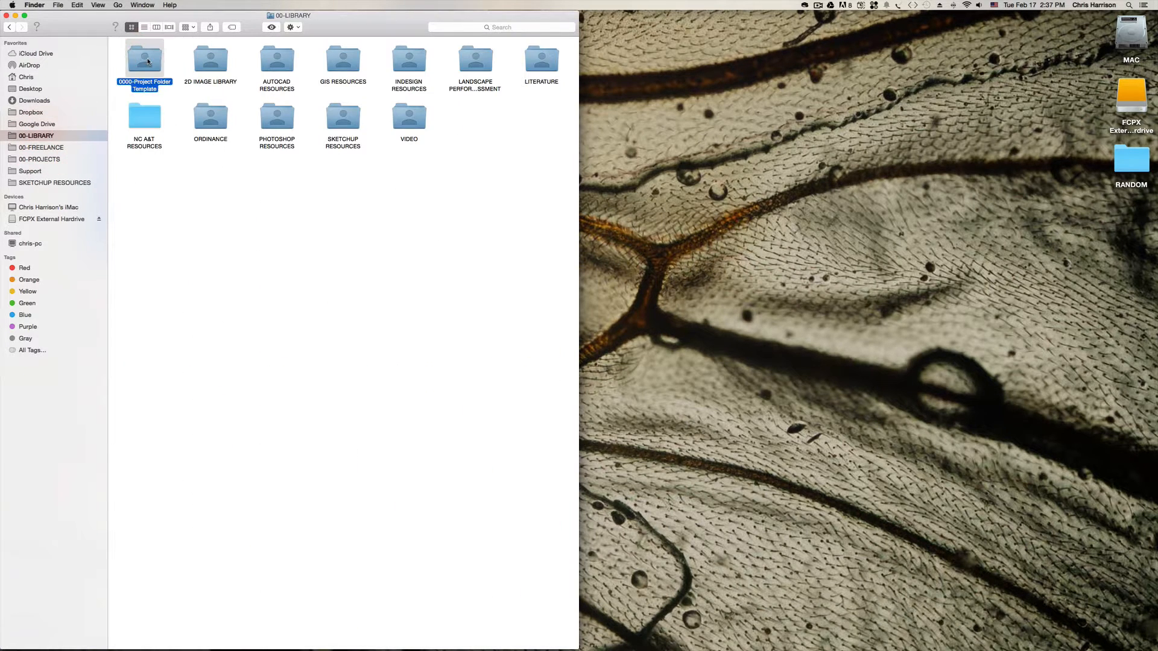
left_click_drag(148, 60, 844, 258)
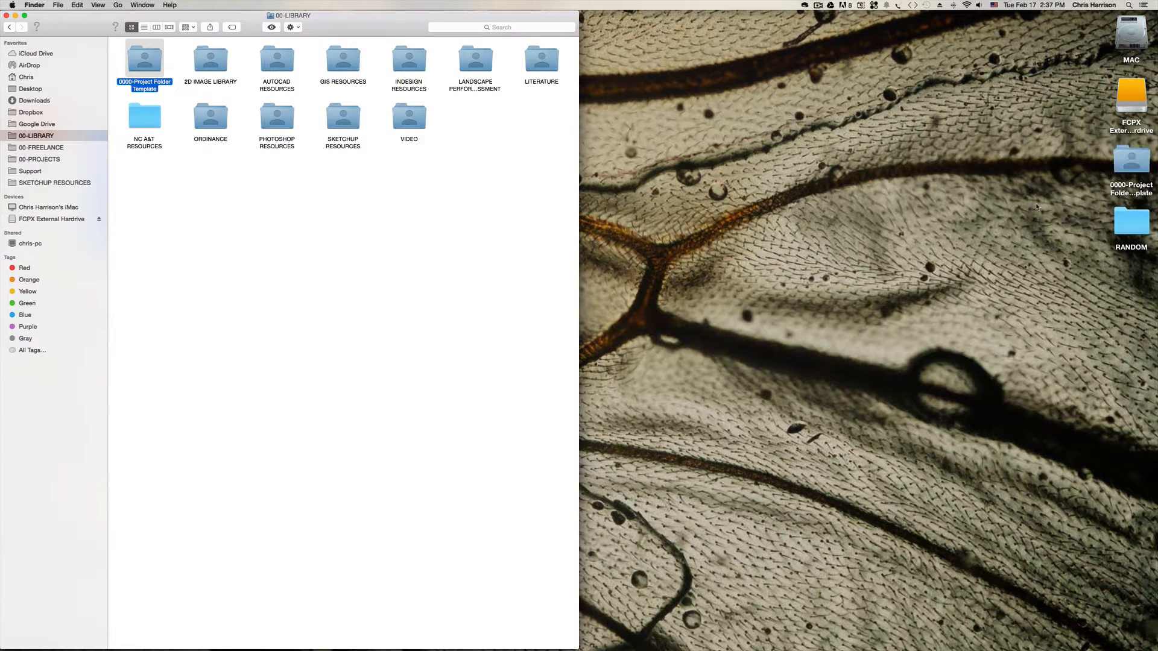
- Rename the desktop copy to 'A#5-Elevation using SketchUp and Photoshop'
left_click(1116, 193)
left_click(1116, 193)
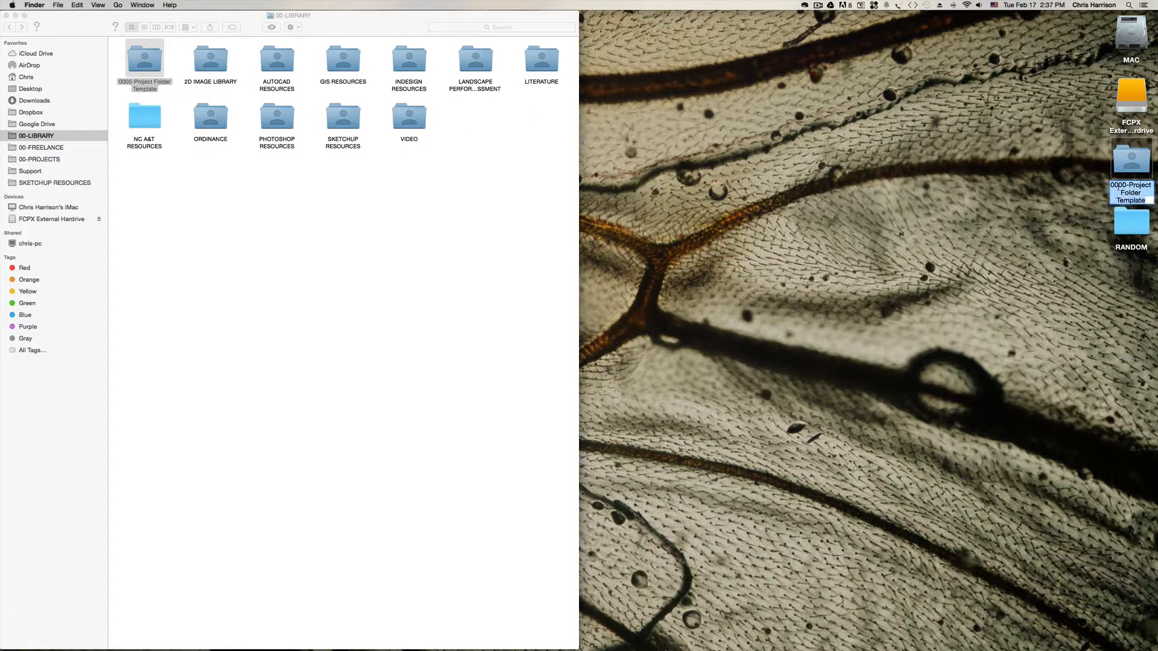
left_click(1119, 187)
left_click_drag(1127, 186, 1091, 187)
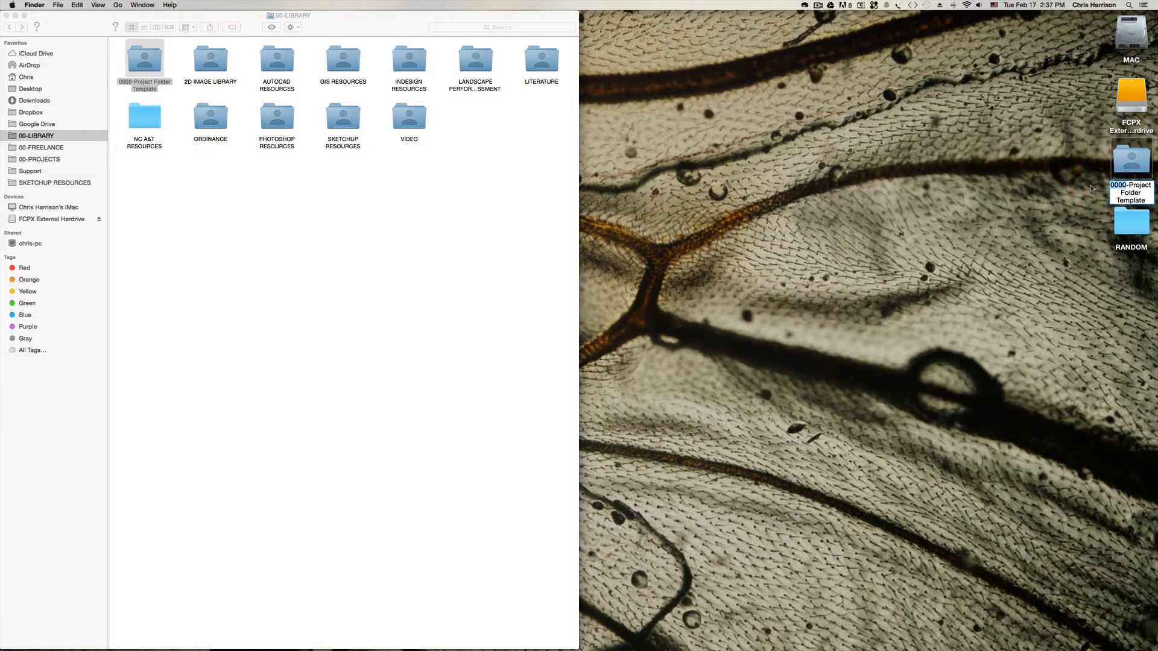
type("A#5")
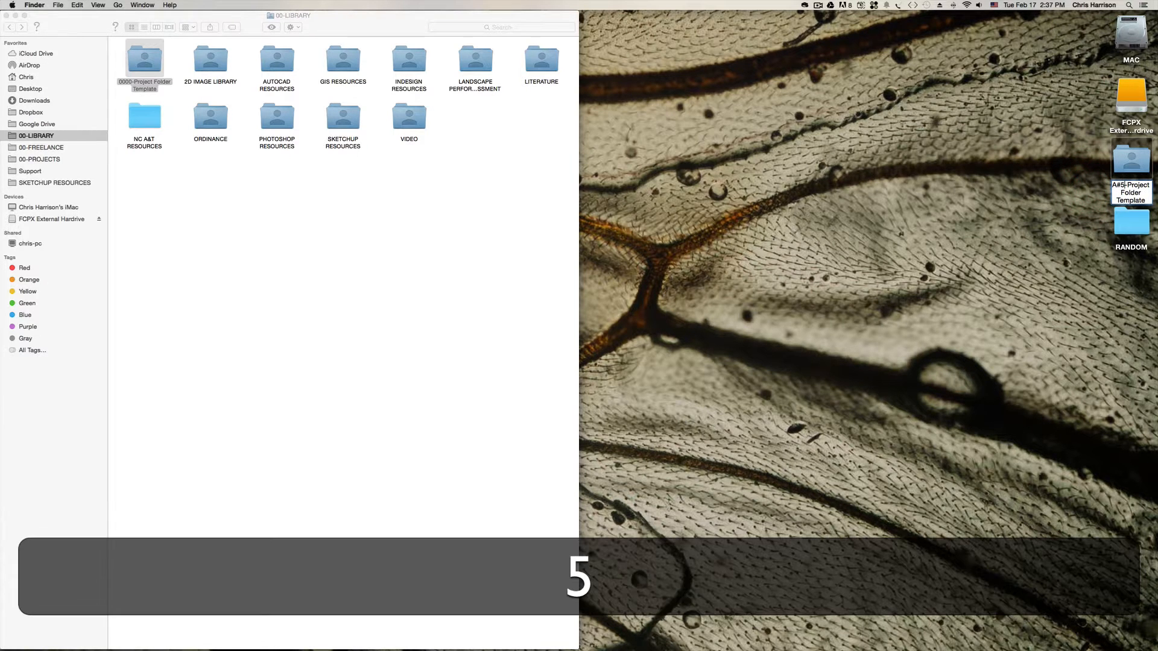
left_click_drag(1127, 185, 1135, 228)
type("Elevation ")
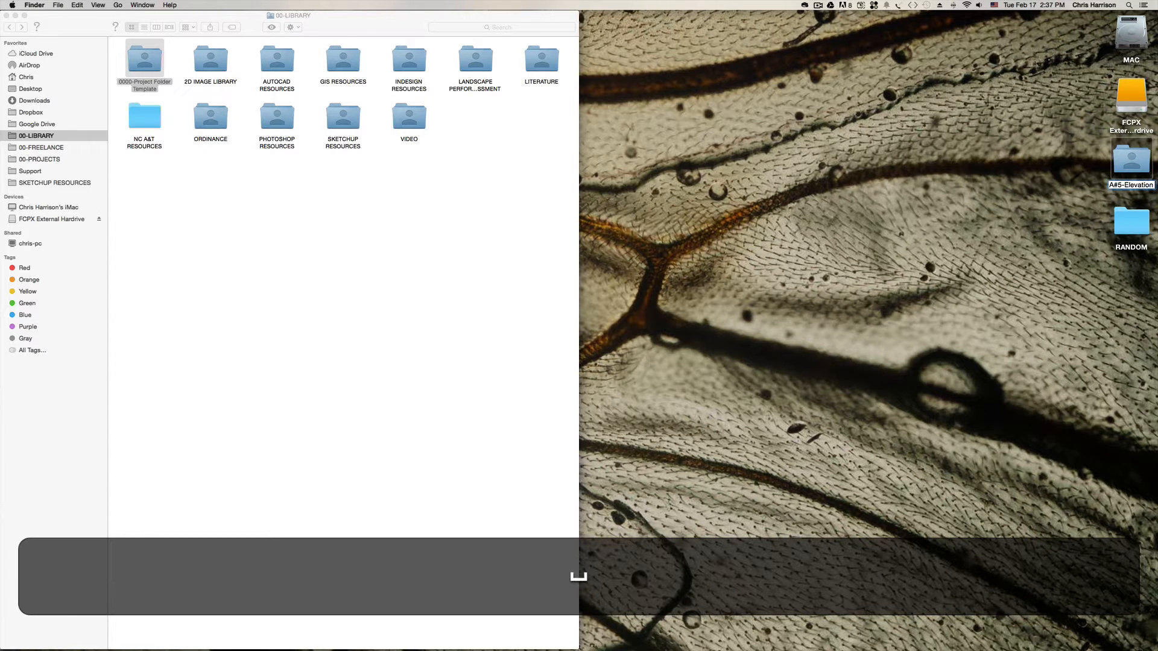
type("using Skkeh")
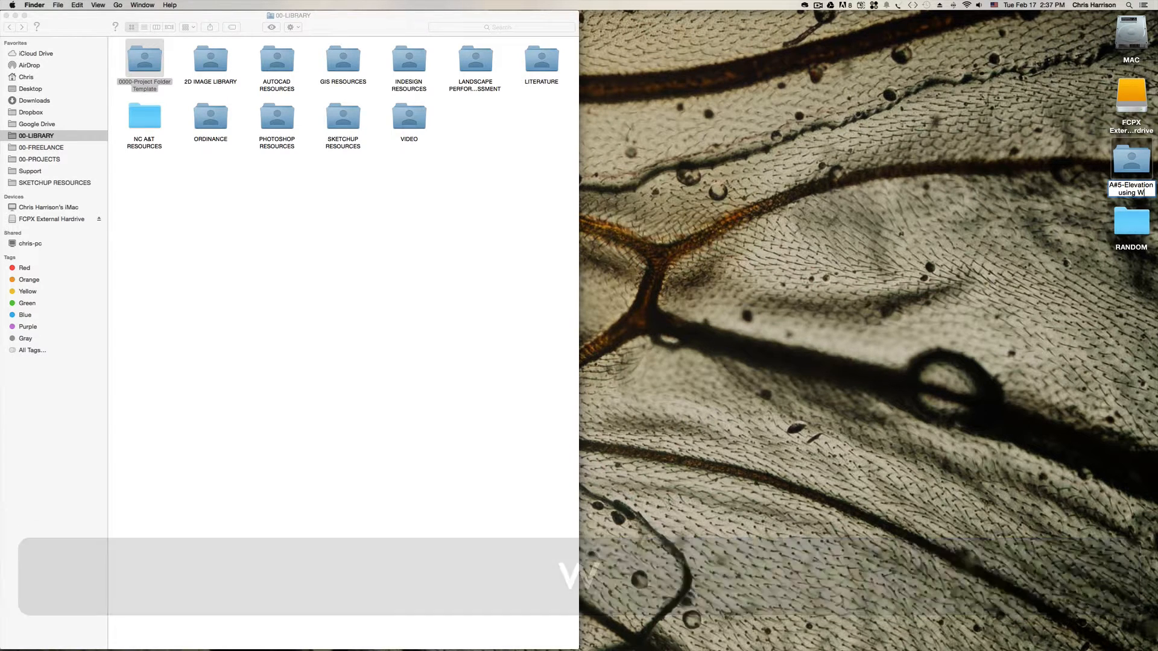
key("BackSpace")
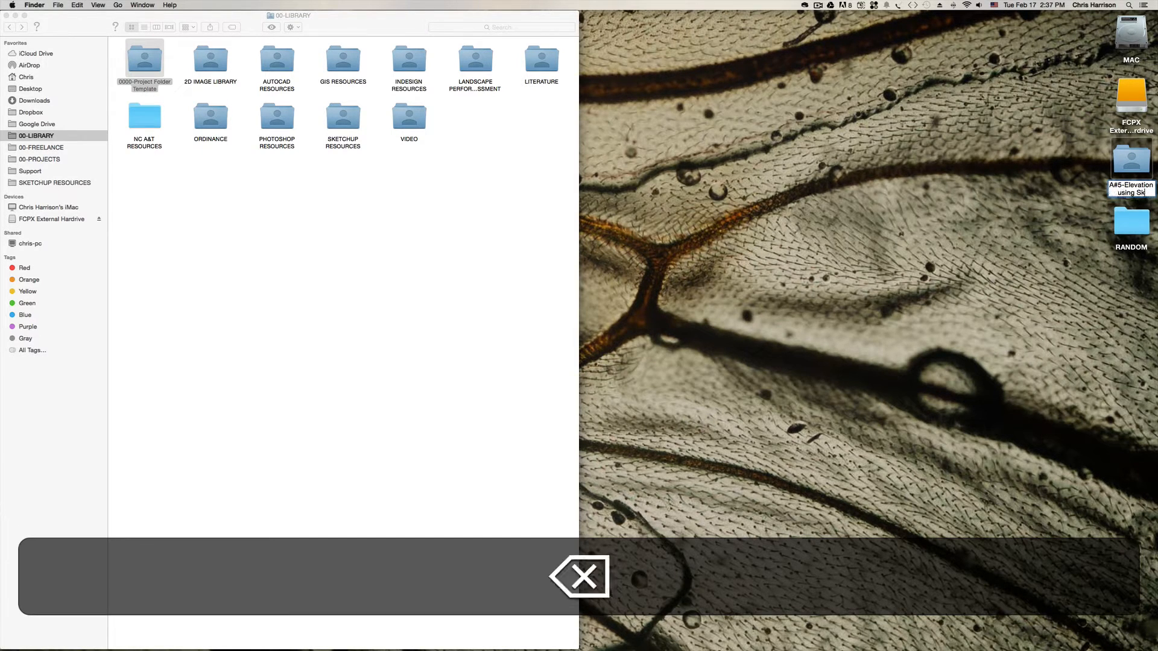
type("etchUp and Ph")
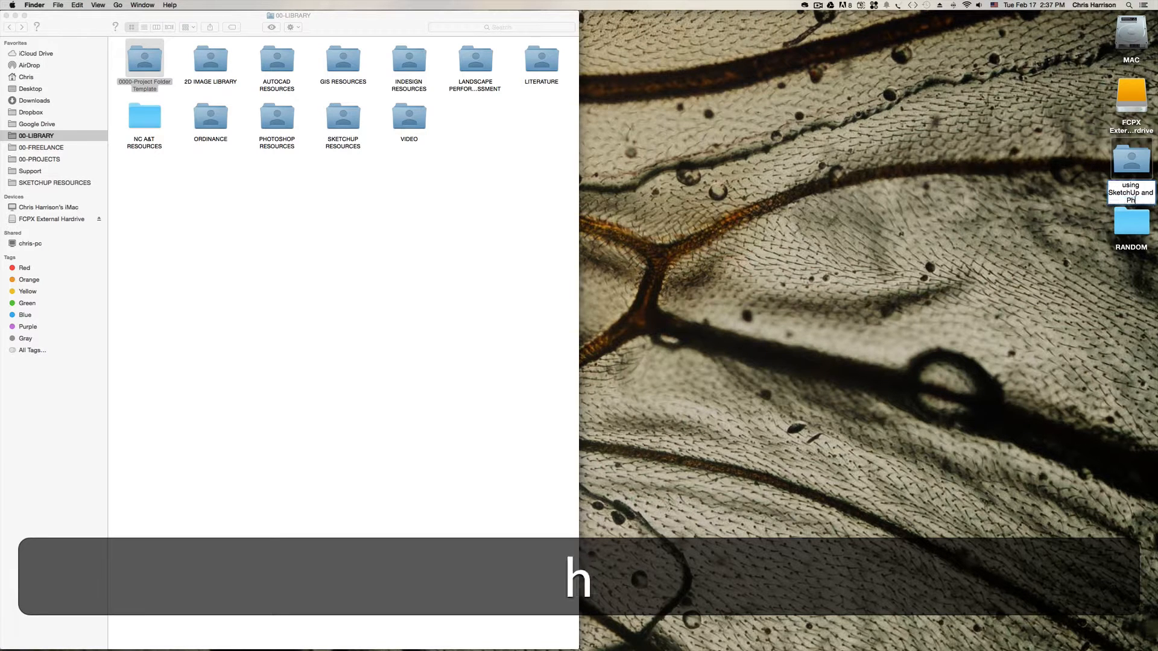
type("otoshop")
key("Return")
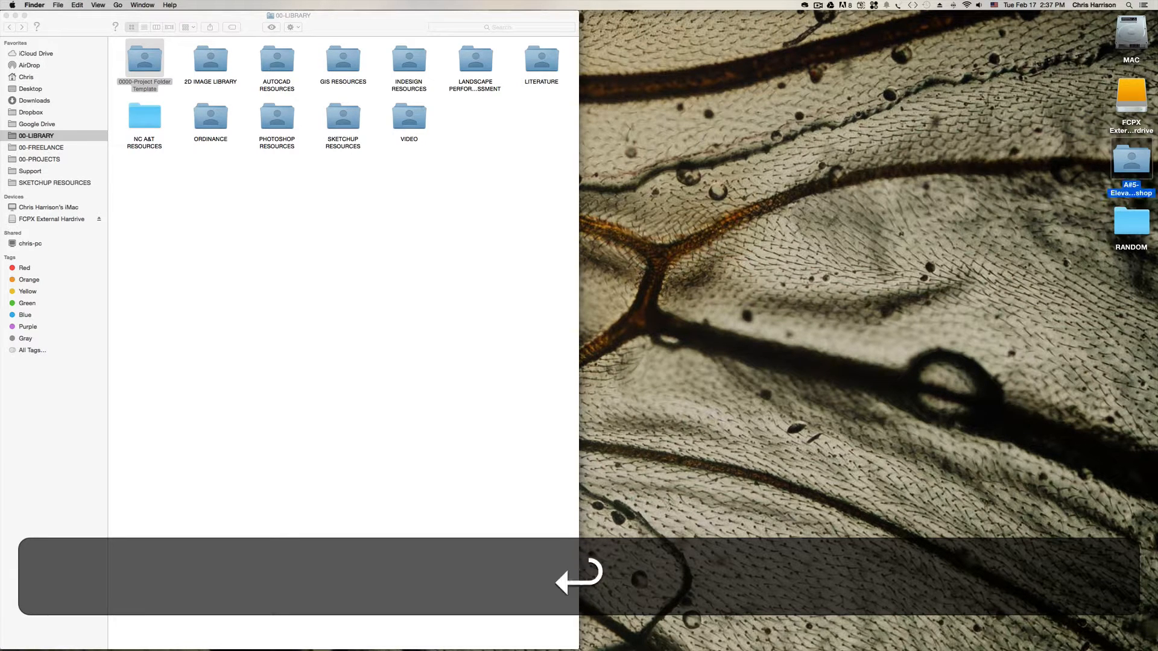
left_click(914, 285)
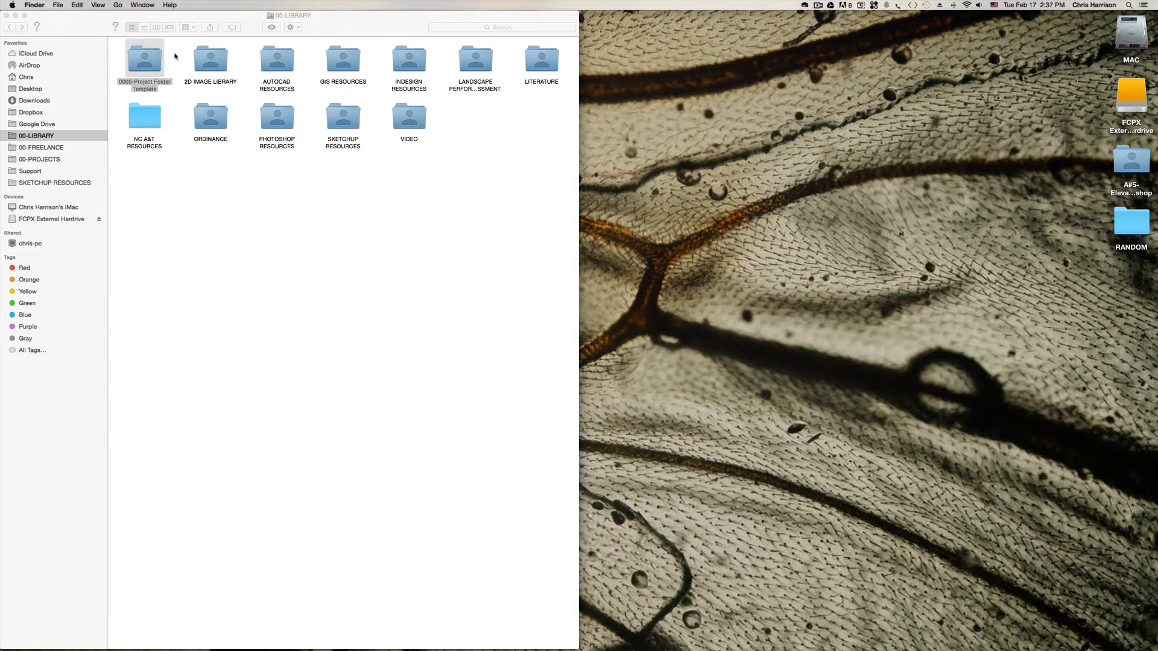
left_click(29, 101)
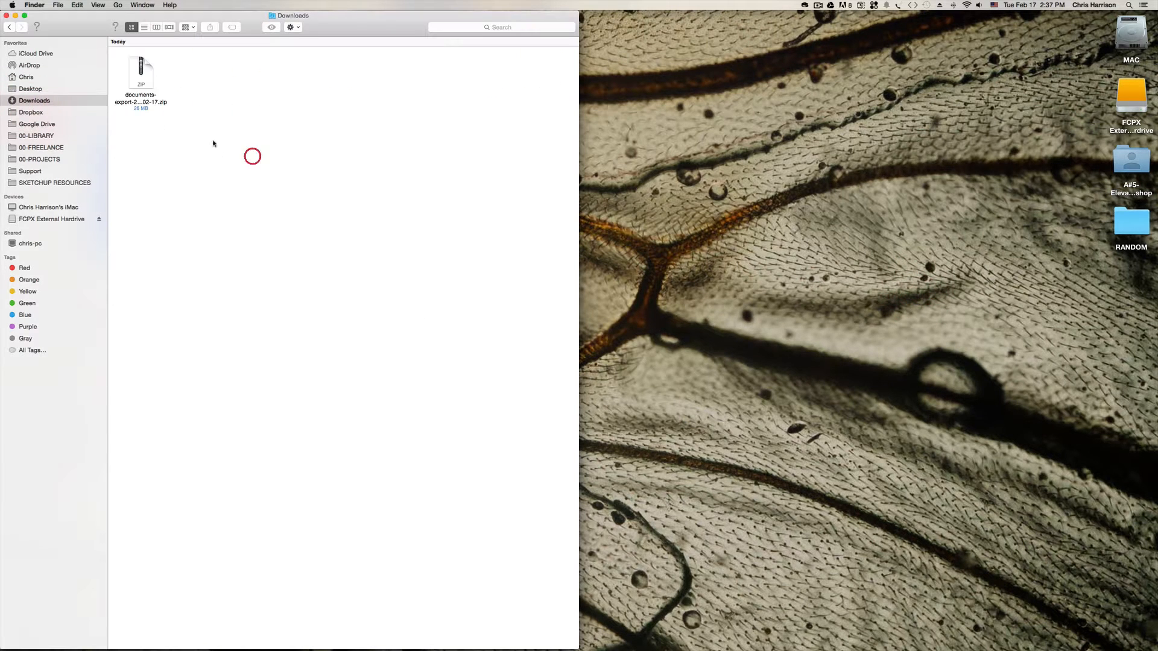
- Unzip the downloaded documents-export archive and open it beside the A#5 project folder
double_click(143, 77)
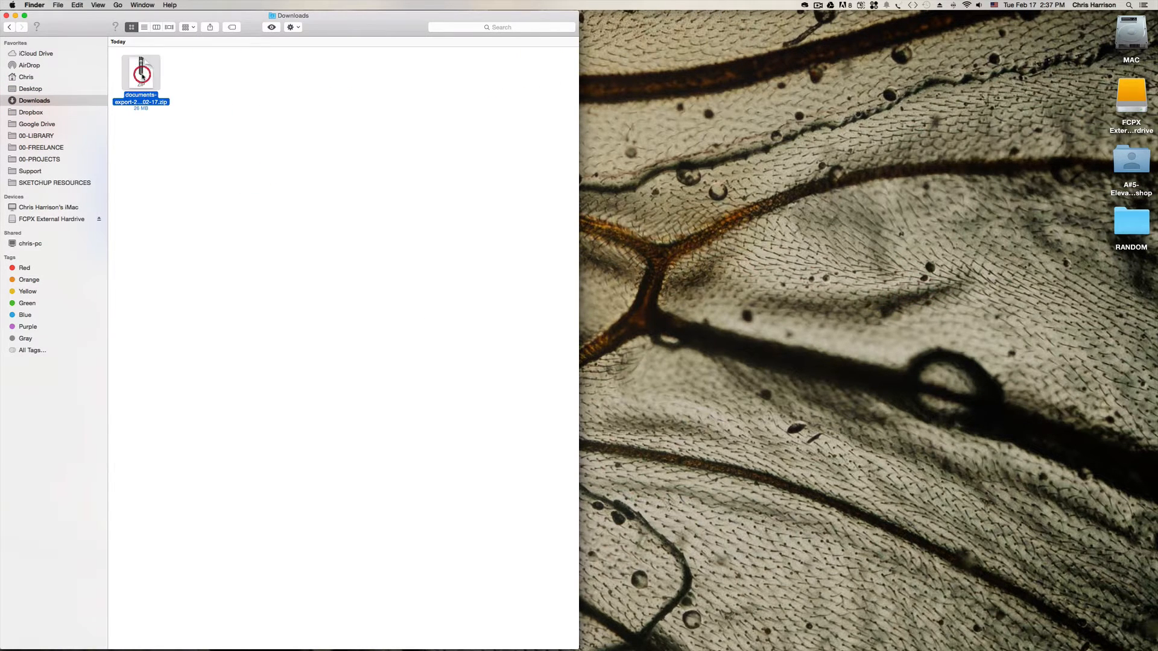
left_click(154, 143)
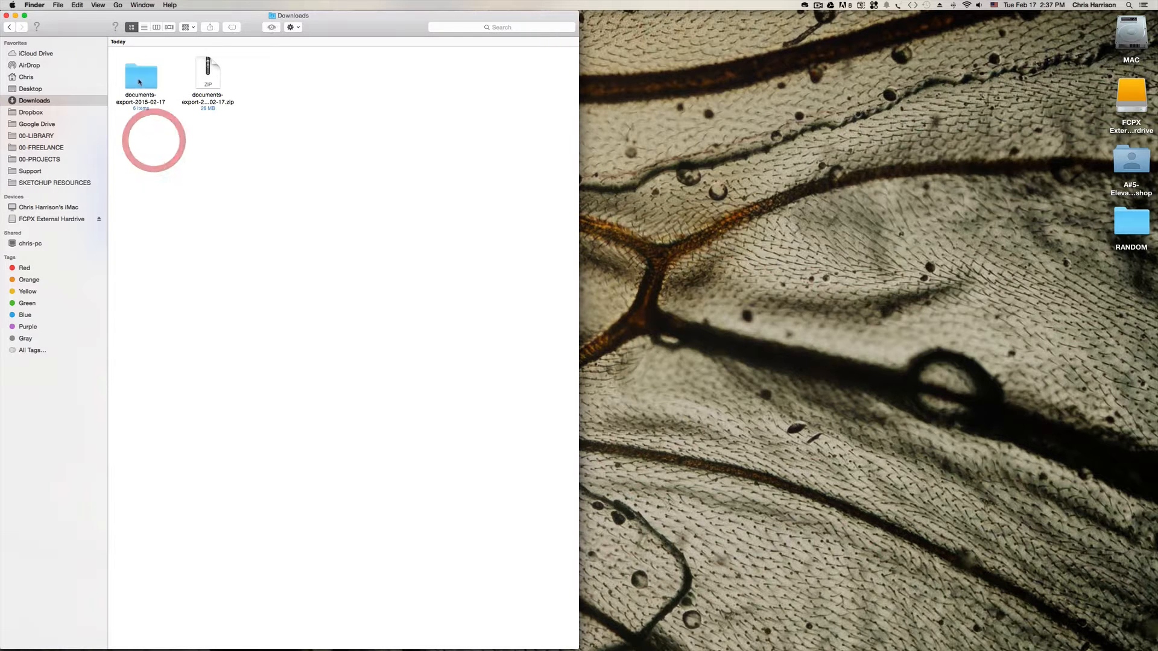
double_click(138, 73)
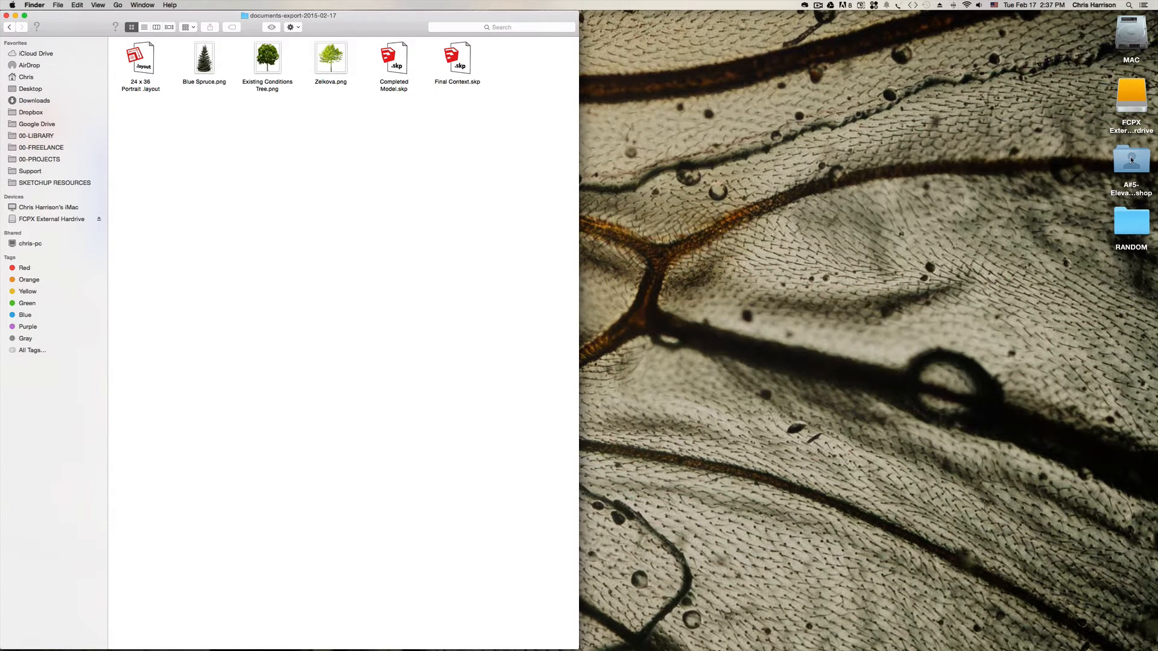
double_click(1132, 160)
left_click_drag(429, 26, 1135, 58)
- Move both .skp models into the SketchUp folder and the 24 x 36 Portrait layout into Layout
left_click(698, 104)
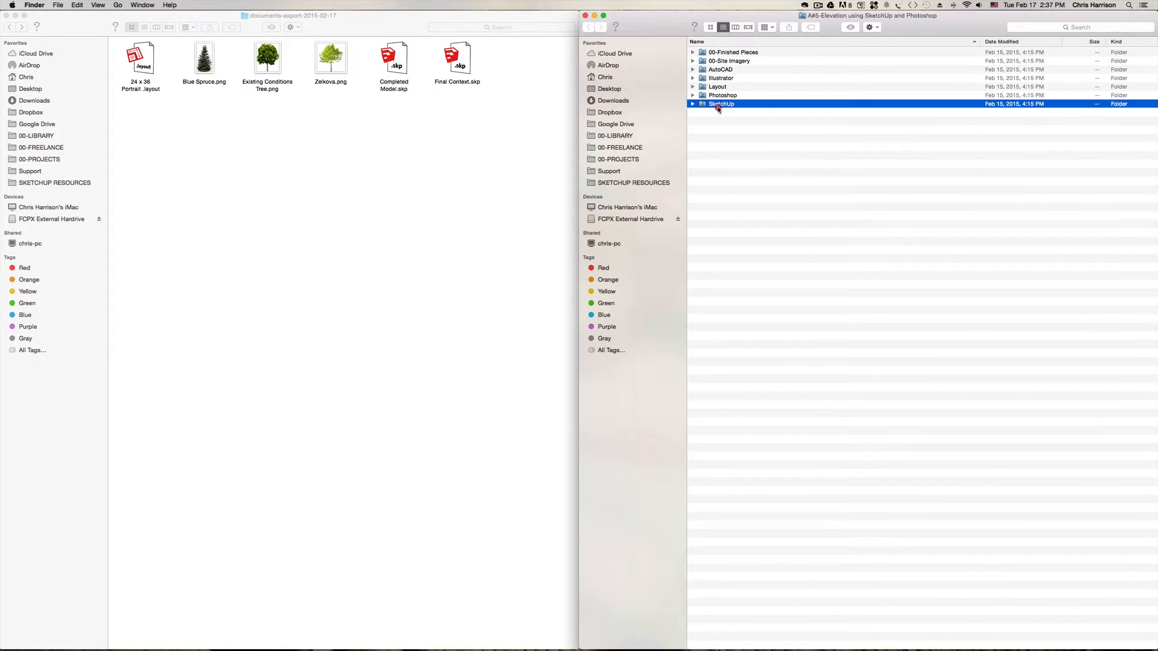
double_click(718, 104)
left_click(439, 115)
left_click(476, 106)
mouse_move(476, 107)
left_mouse_down()
mouse_move(376, 40)
mouse_move(512, 62)
mouse_move(727, 138)
left_mouse_up()
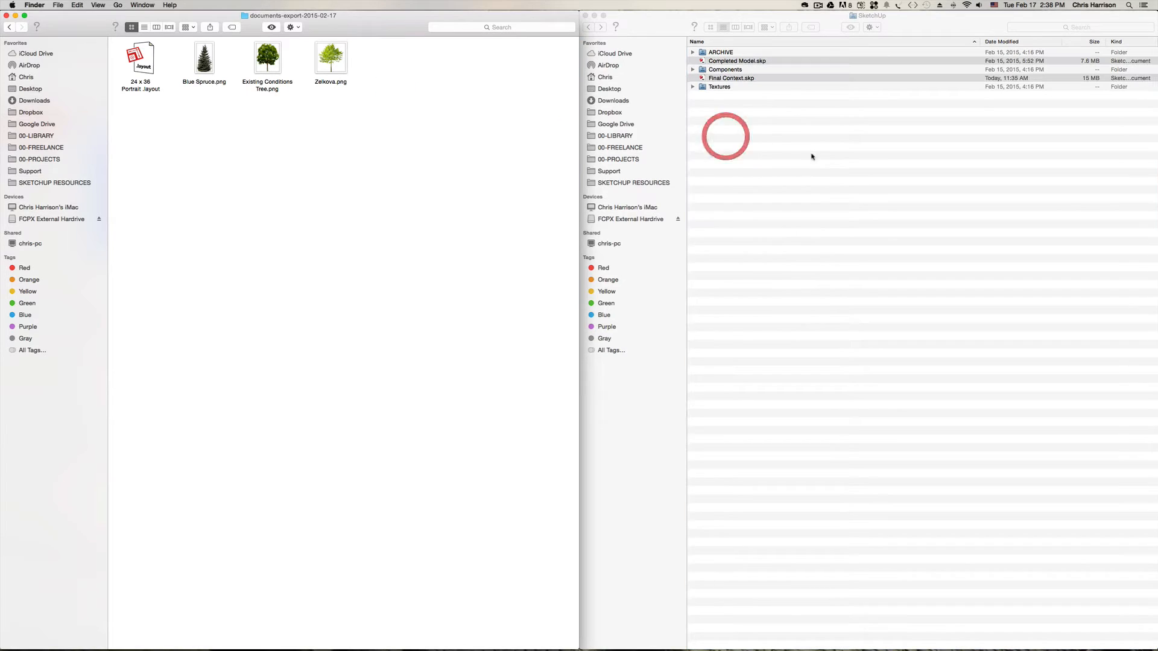
left_click(589, 27)
double_click(704, 88)
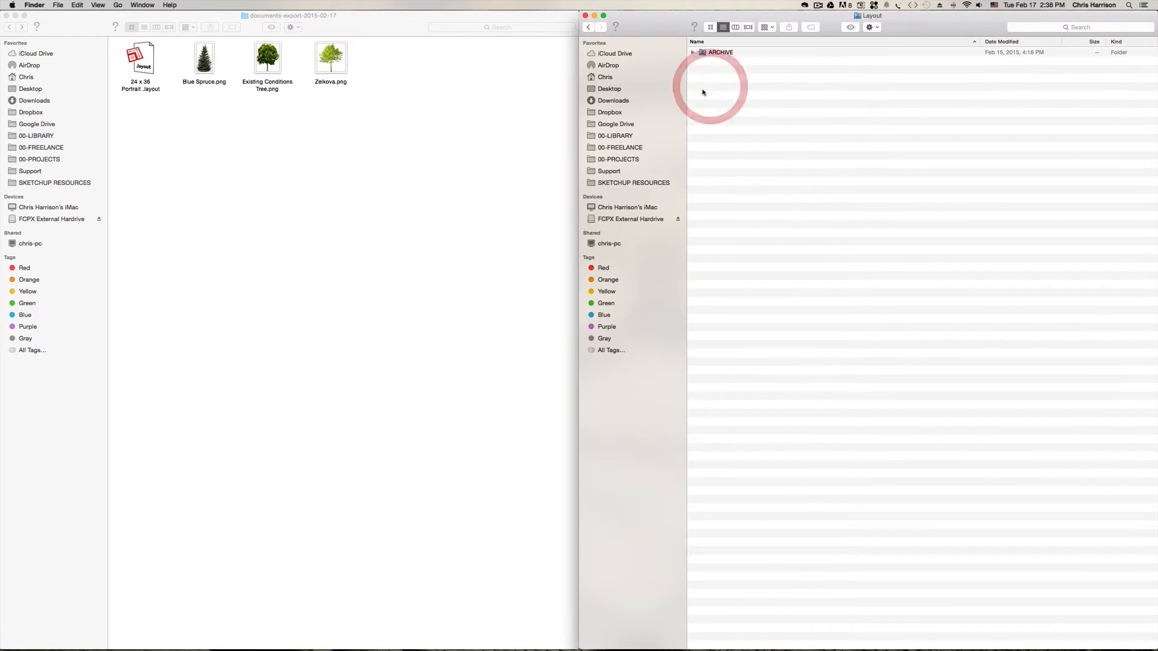
left_click_drag(145, 62, 789, 147)
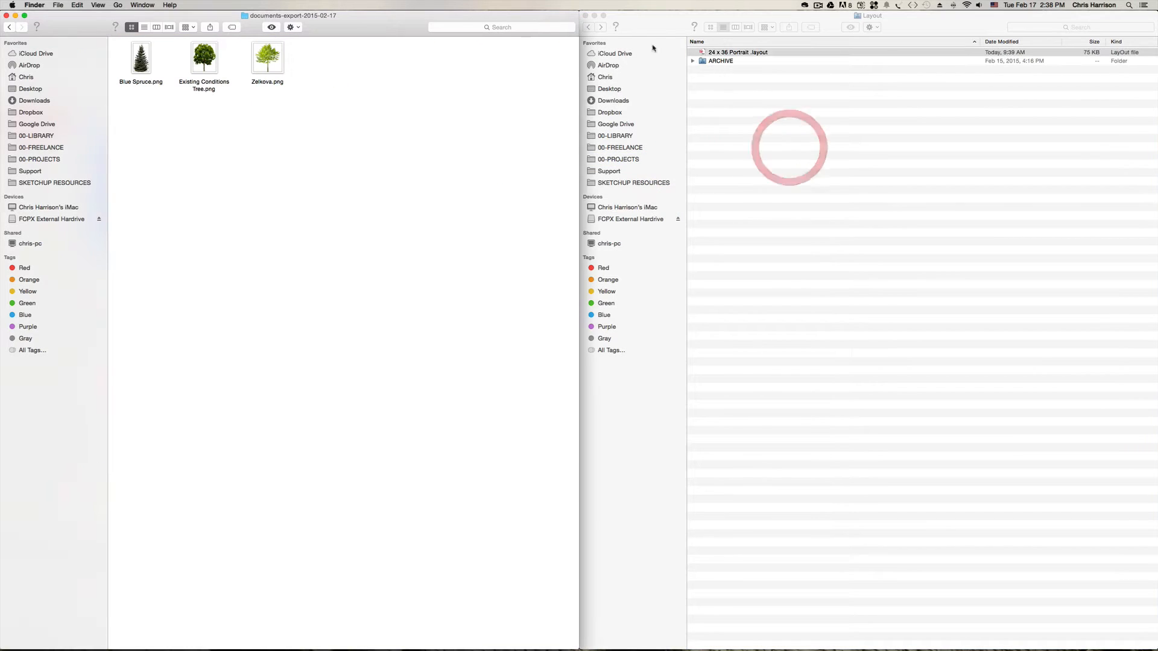
- Move the Blue Spruce, Existing Conditions Tree and Zelkova PNGs into 00-Site Imagery
left_click(589, 27)
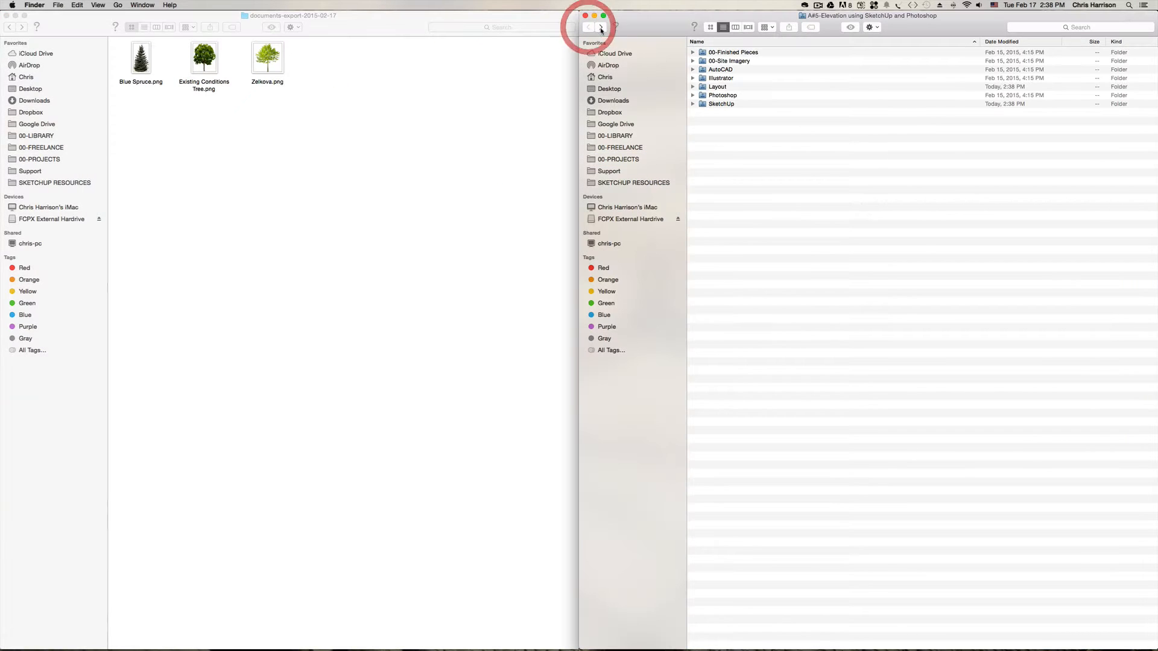
double_click(735, 62)
left_click_drag(272, 124, 121, 40)
left_click_drag(187, 60, 772, 129)
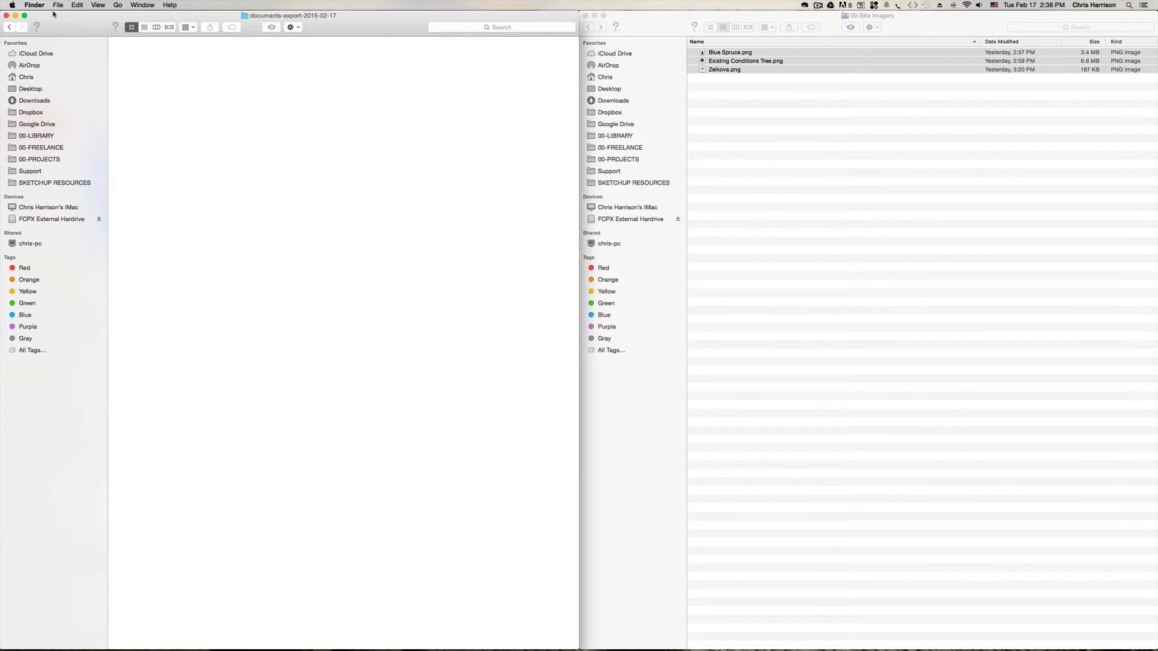
left_click(7, 15)
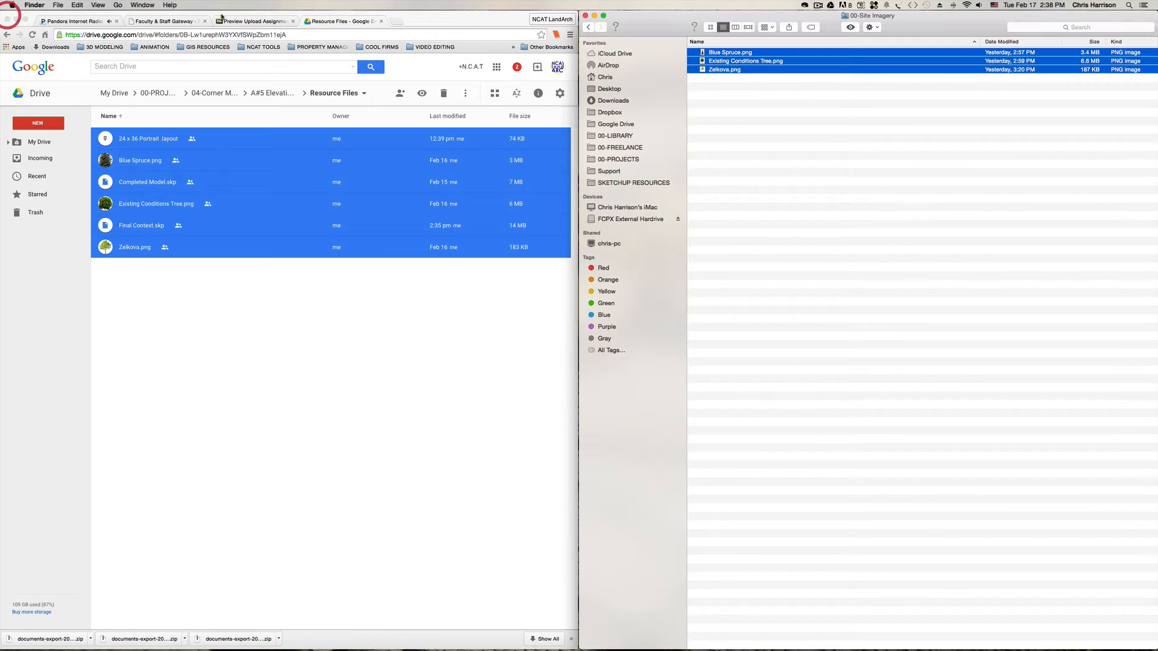
left_click(17, 19)
left_click(722, 175)
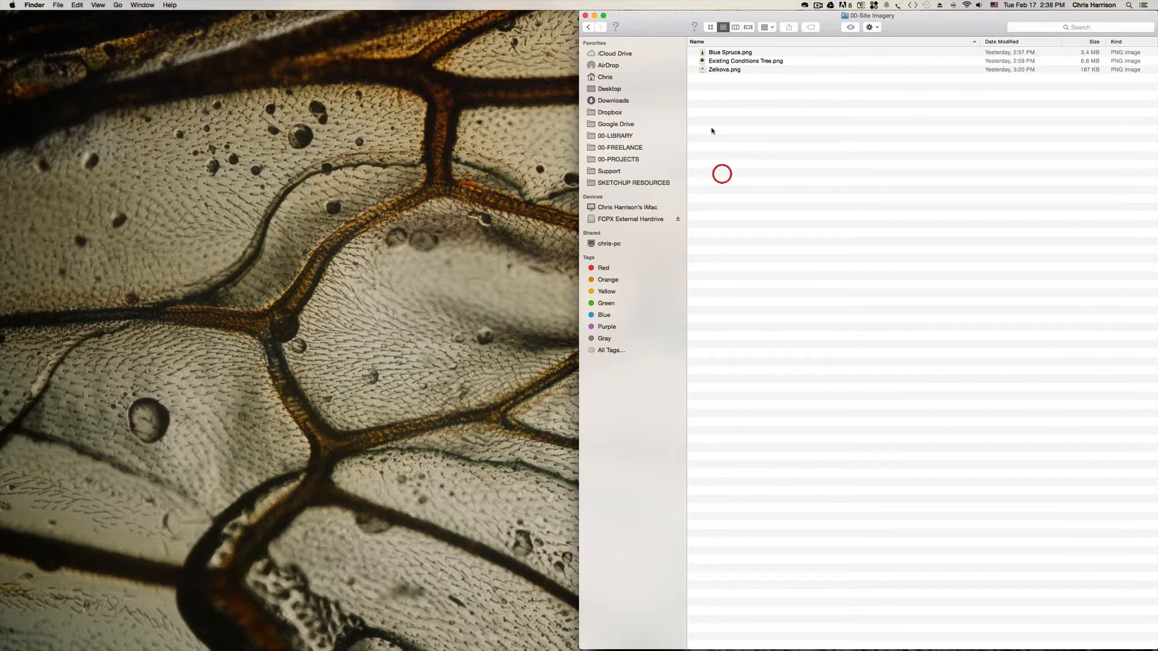
- From the project's SketchUp folder, open Completed Model.skp and then Final Context.skp in SketchUp
left_click(590, 27)
double_click(727, 105)
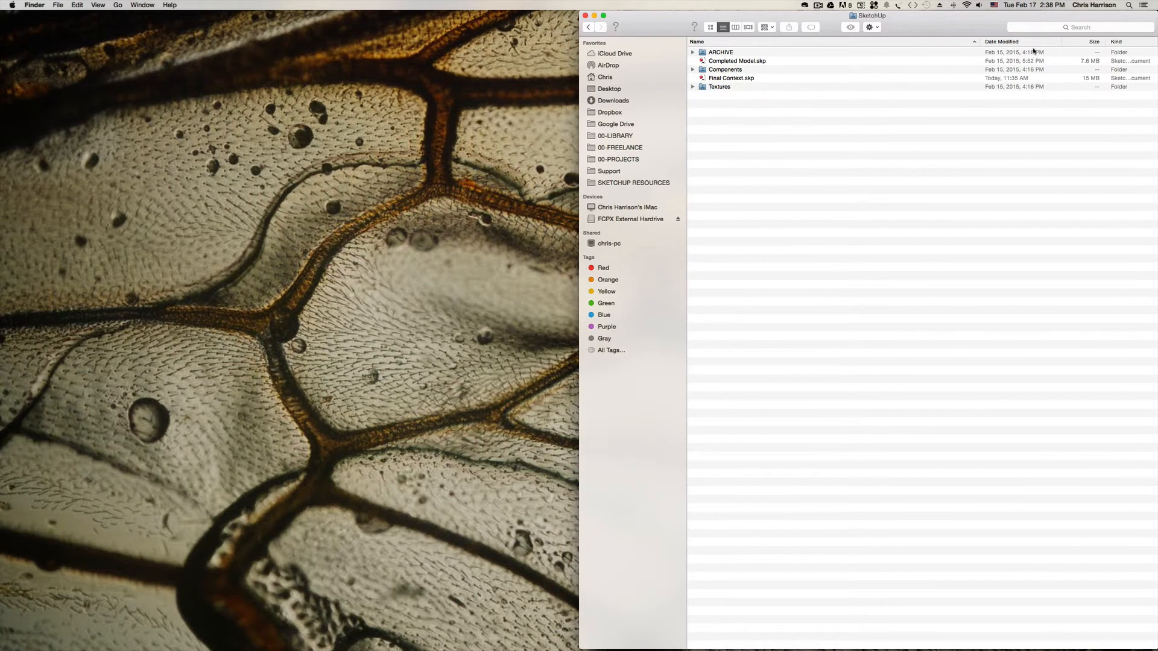
left_click(1116, 43)
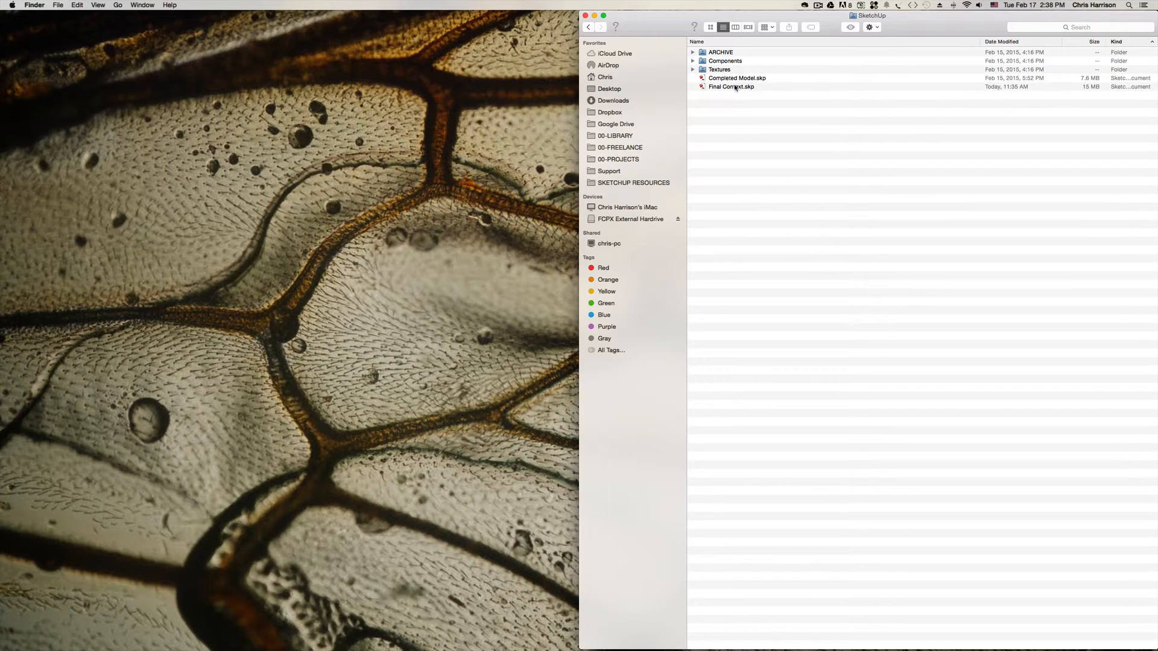
double_click(737, 78)
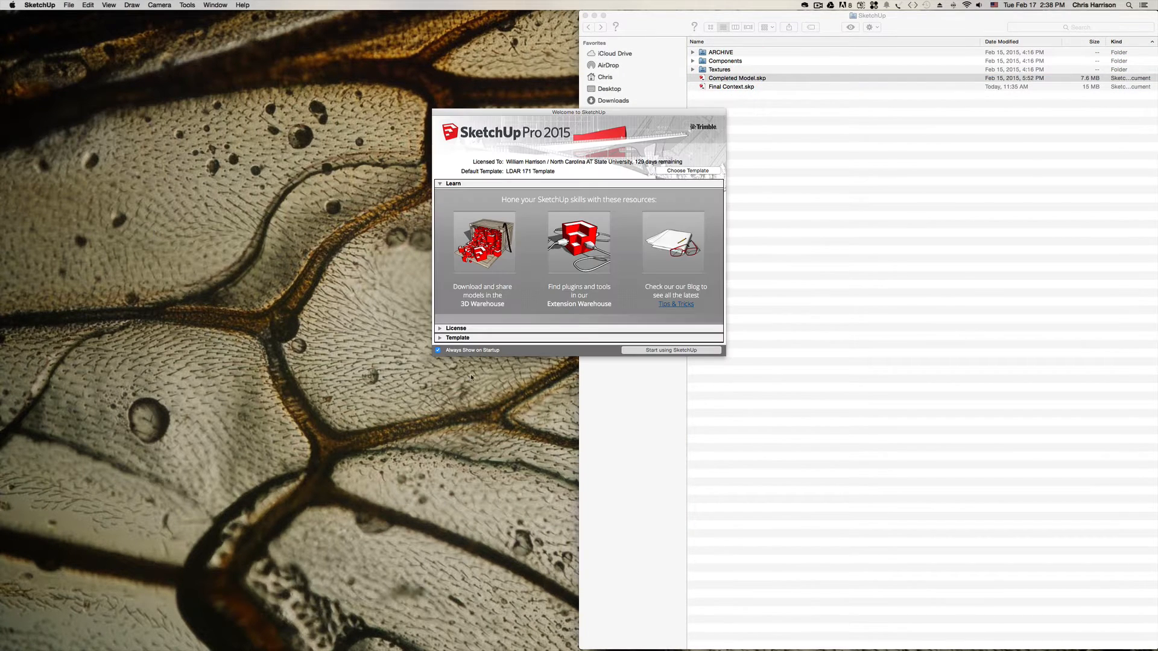
left_click(643, 351)
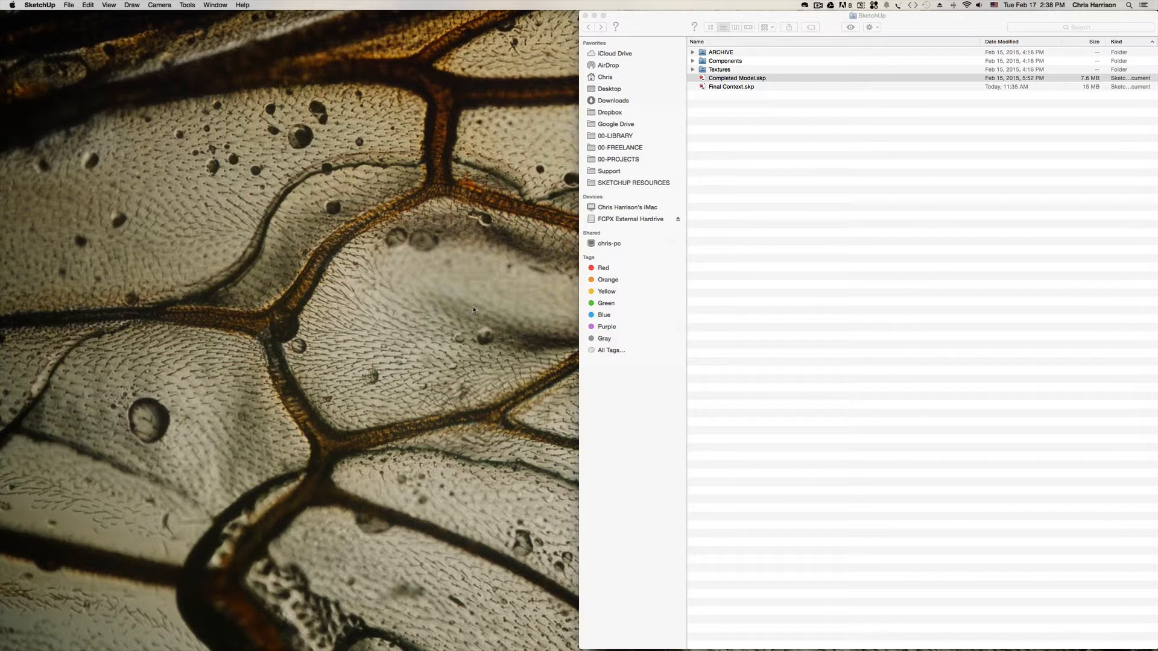
double_click(732, 86)
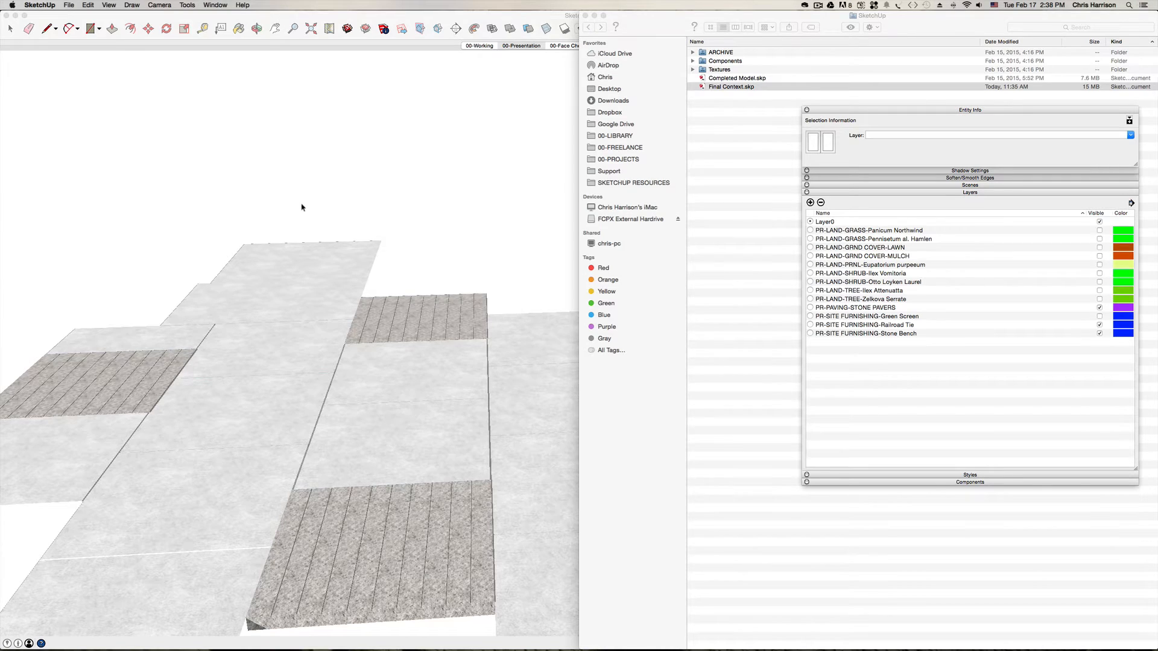
- Close the floating extension toolbars and SightSpace View window, then minimize Final Context
left_click(359, 103)
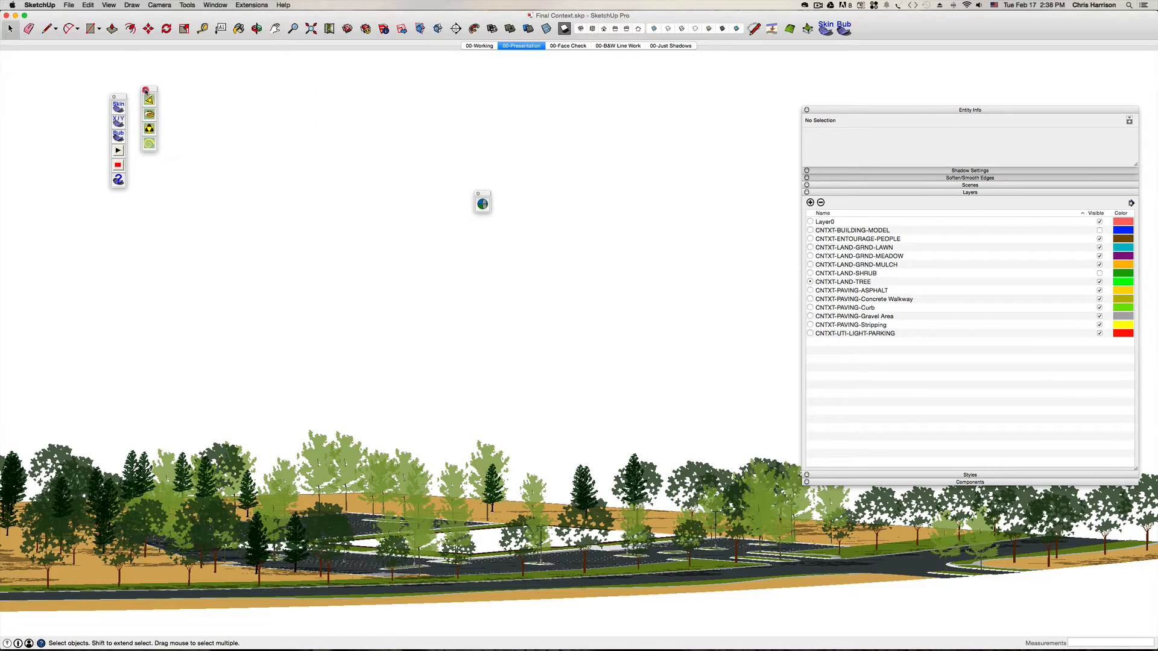
left_click(145, 90)
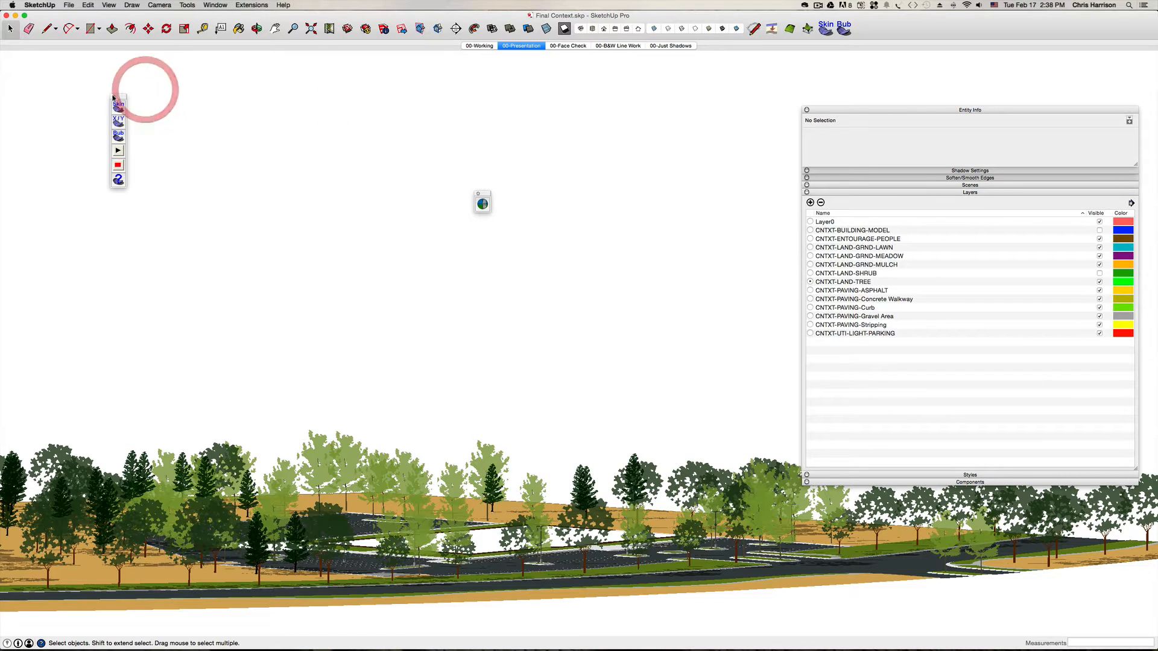
left_click(113, 97)
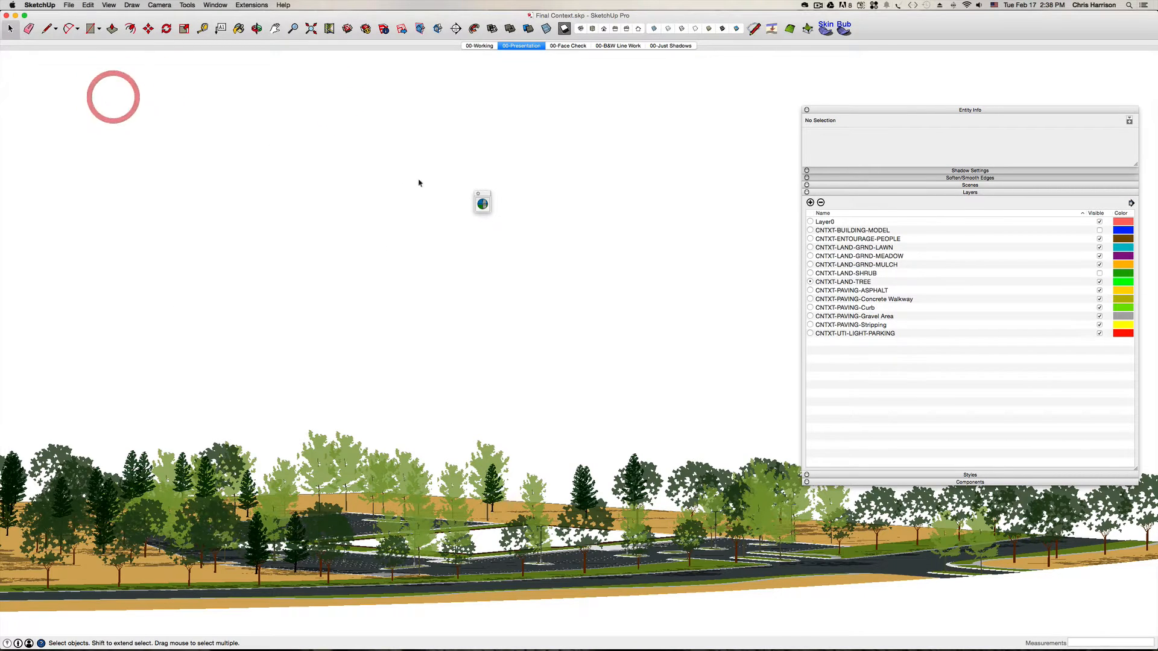
left_click(478, 195)
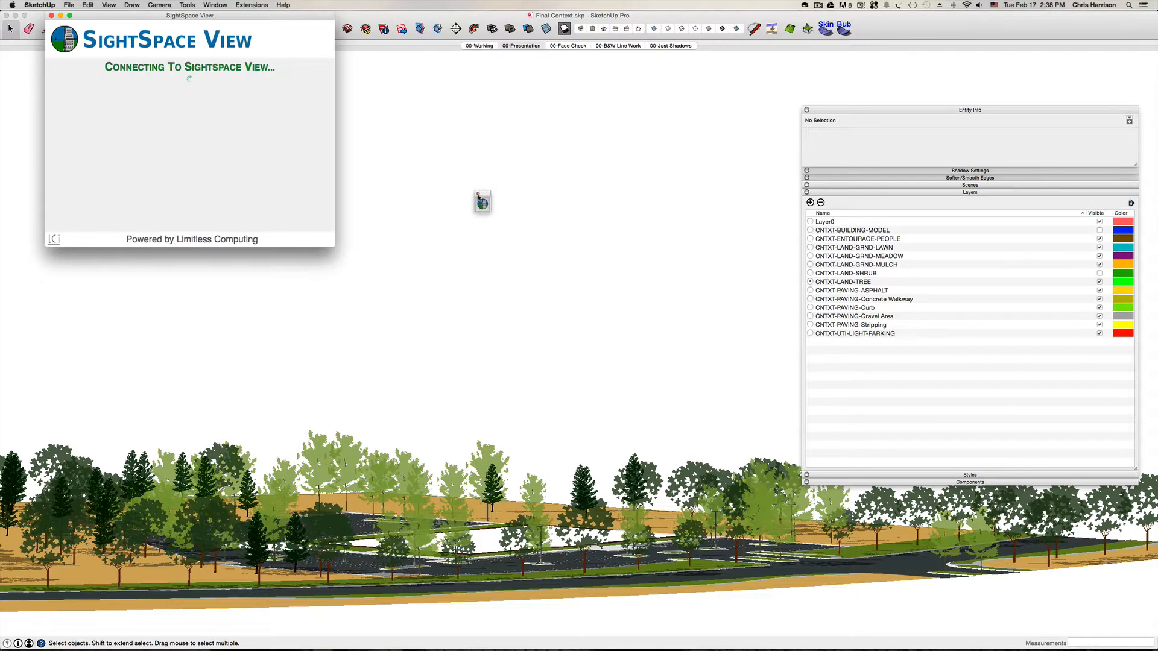
left_click(478, 194)
left_click(53, 15)
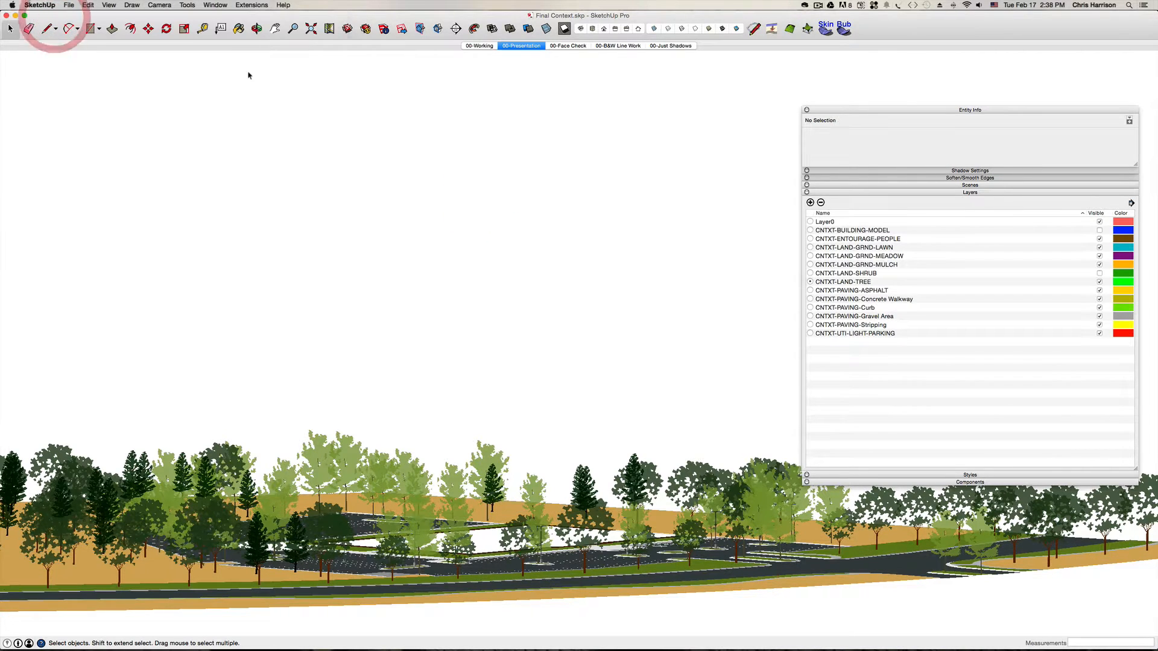
left_click(15, 15)
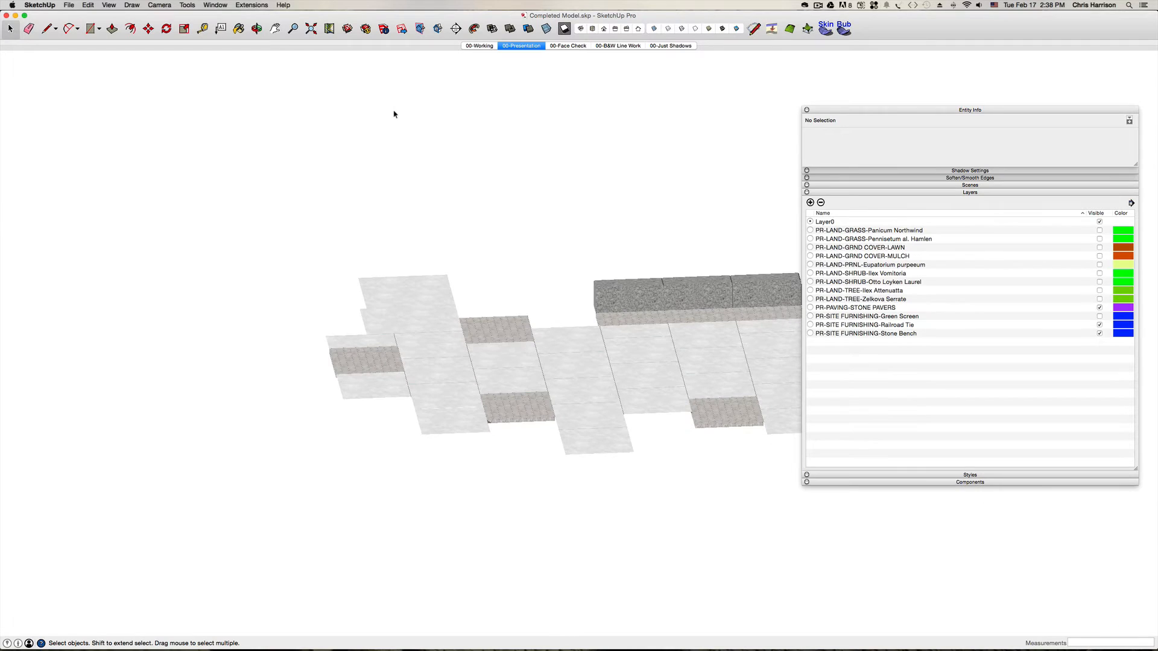
- Select the whole paver plaza group in Completed Model, copy it, and close that model
left_click(509, 27)
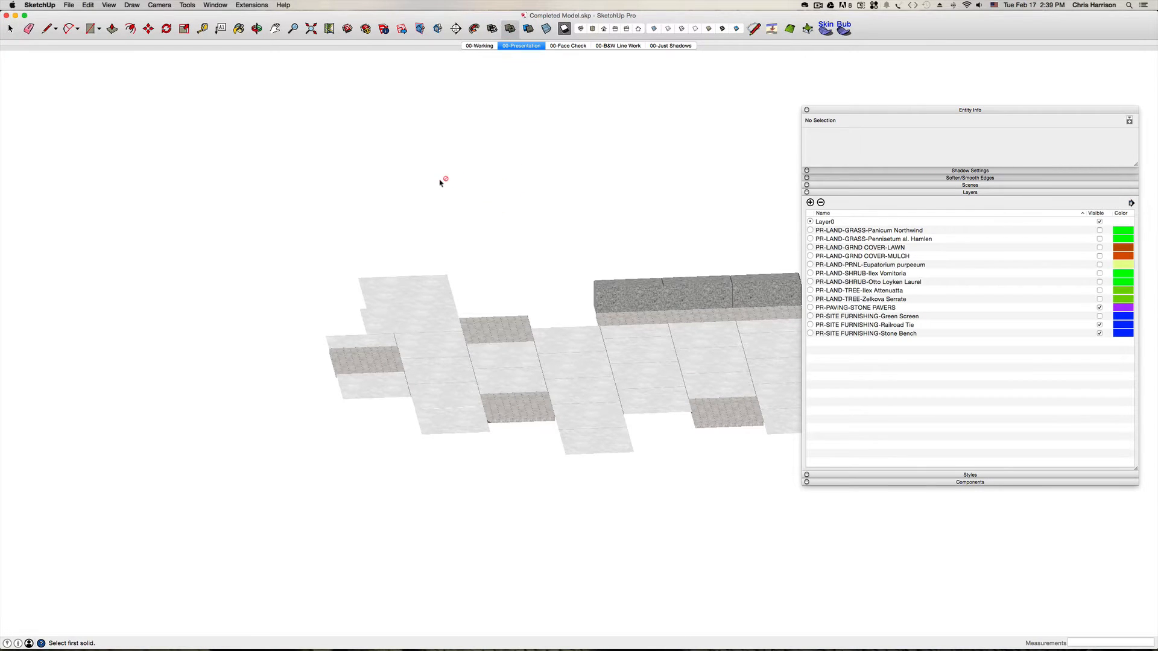
key("space")
scroll(282, 159, "down", 4)
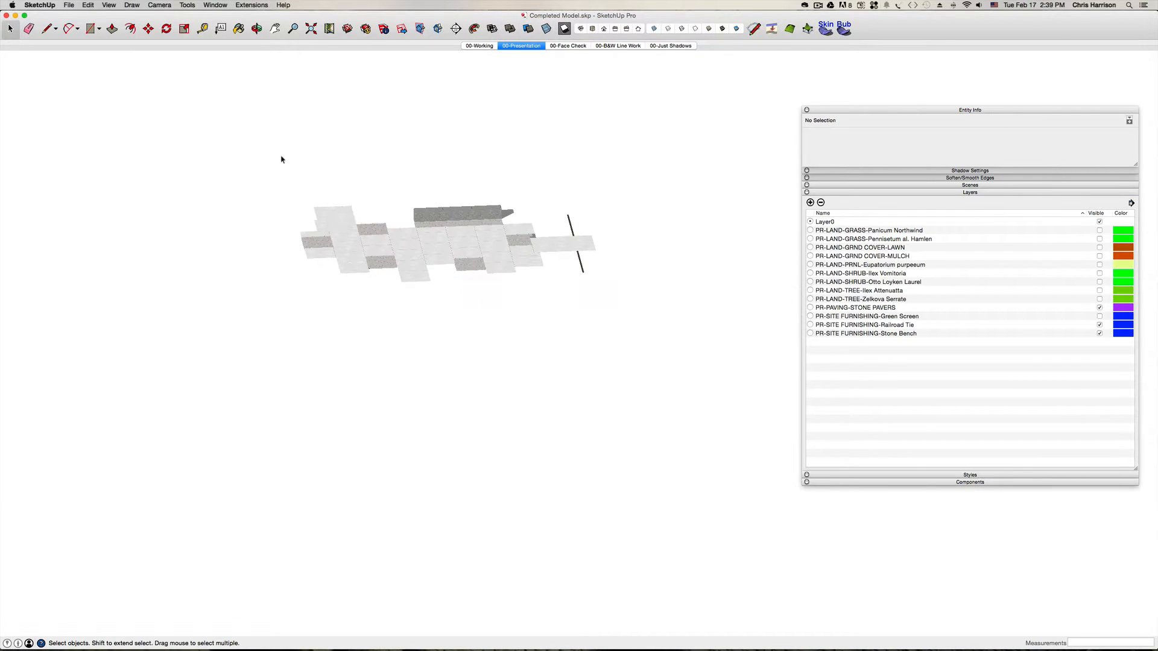
left_click(365, 237)
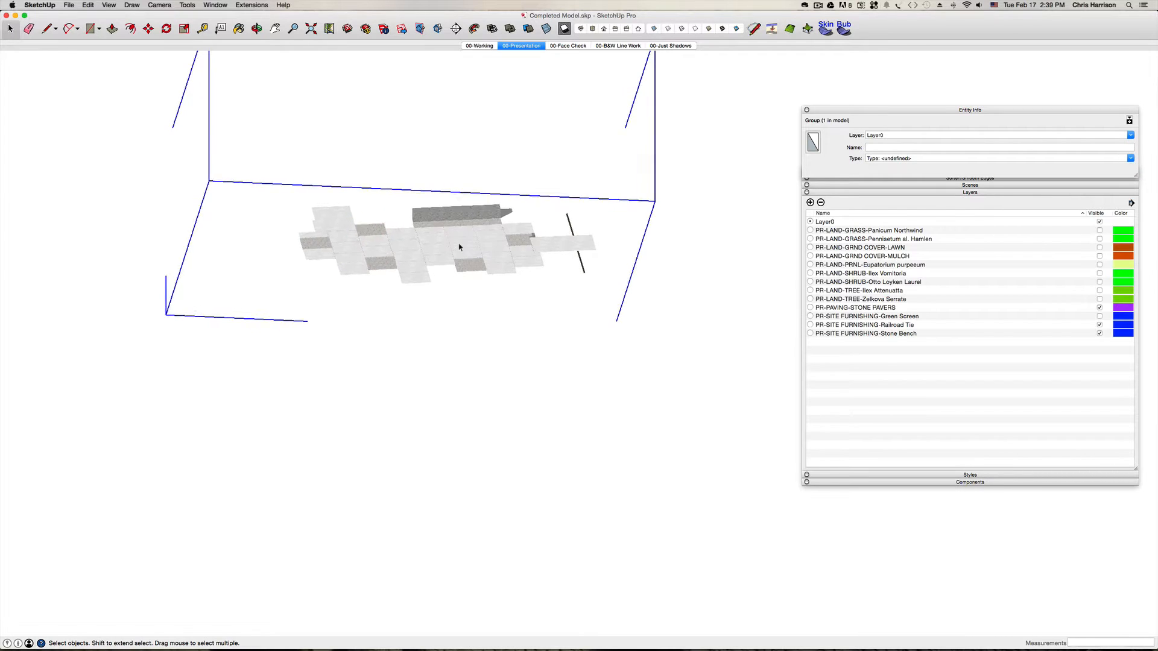
scroll(459, 246, "up", 4)
middle_click_drag(458, 246, 457, 246)
middle_click_drag(321, 405, 369, 388)
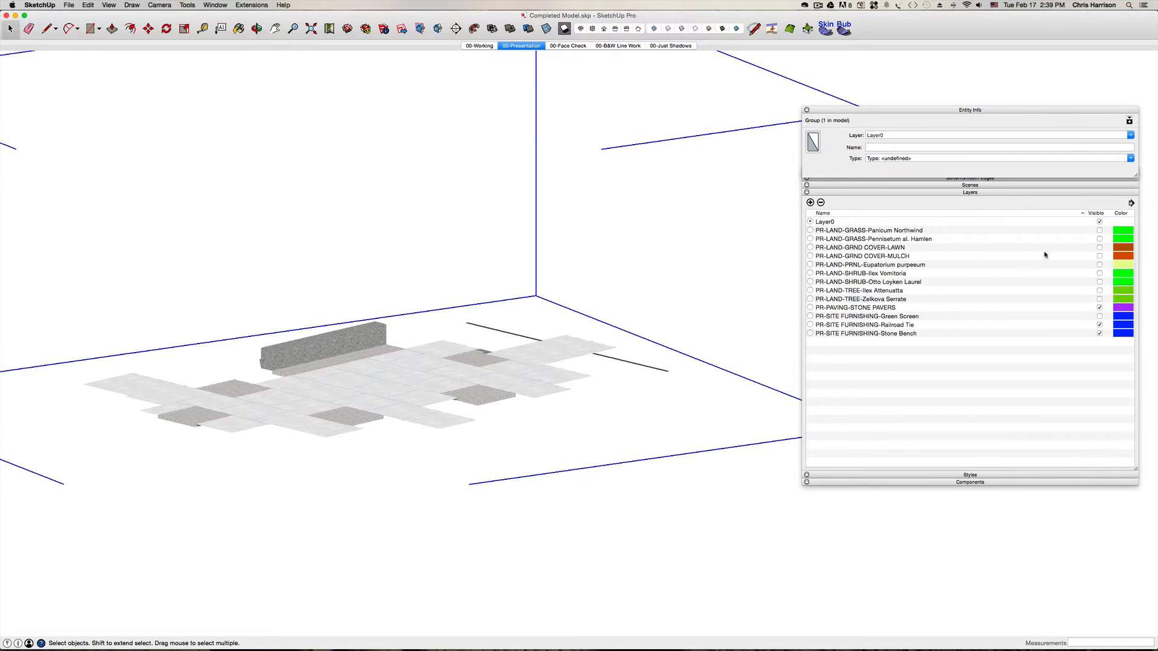
scroll(418, 305, "down", 5)
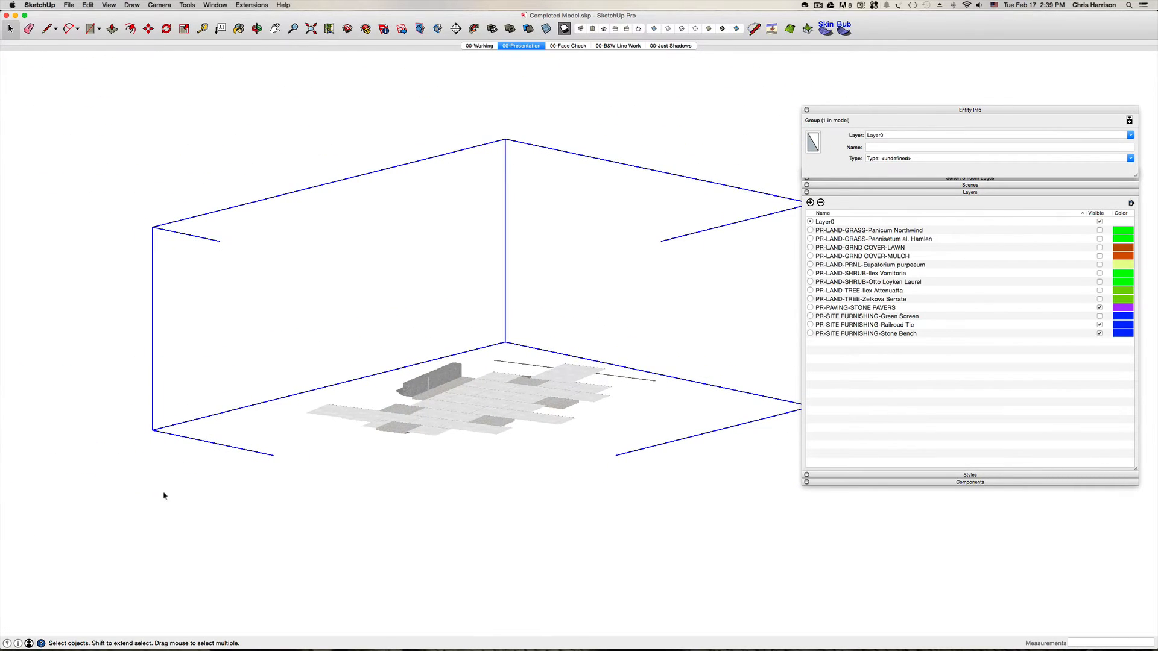
left_click(597, 561)
left_click_drag(681, 549, 370, 285)
key("super+c")
left_click(6, 15)
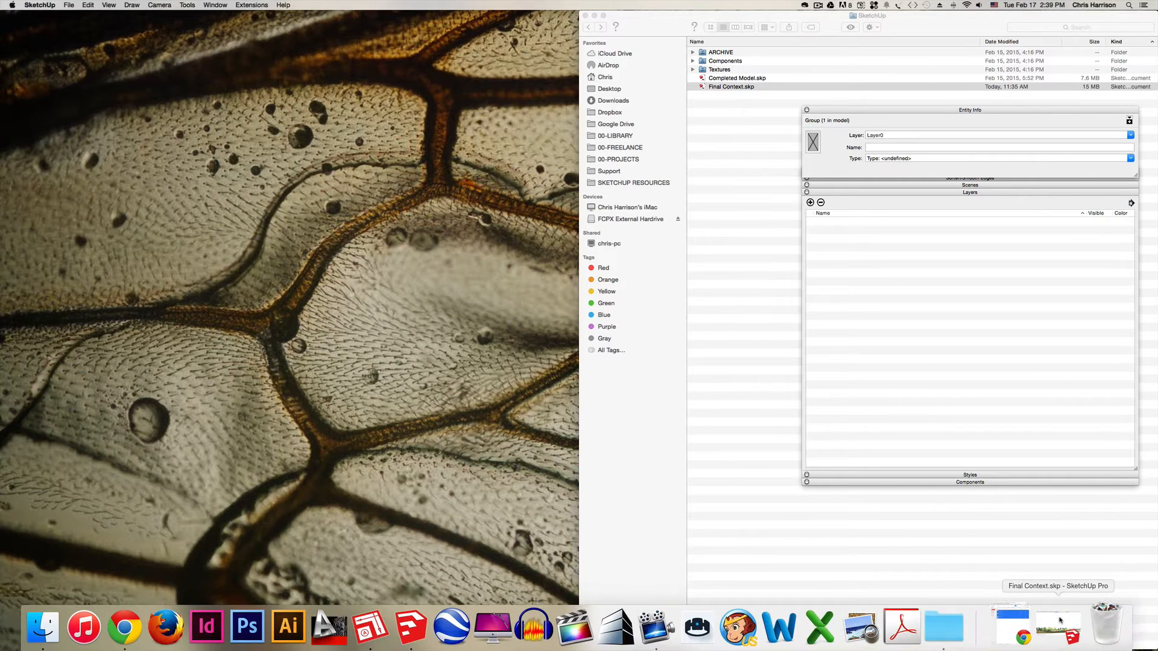
- Restore Final Context and use Edit > Paste in Place for the pavers
left_click(1063, 630)
scroll(426, 342, "down", 3)
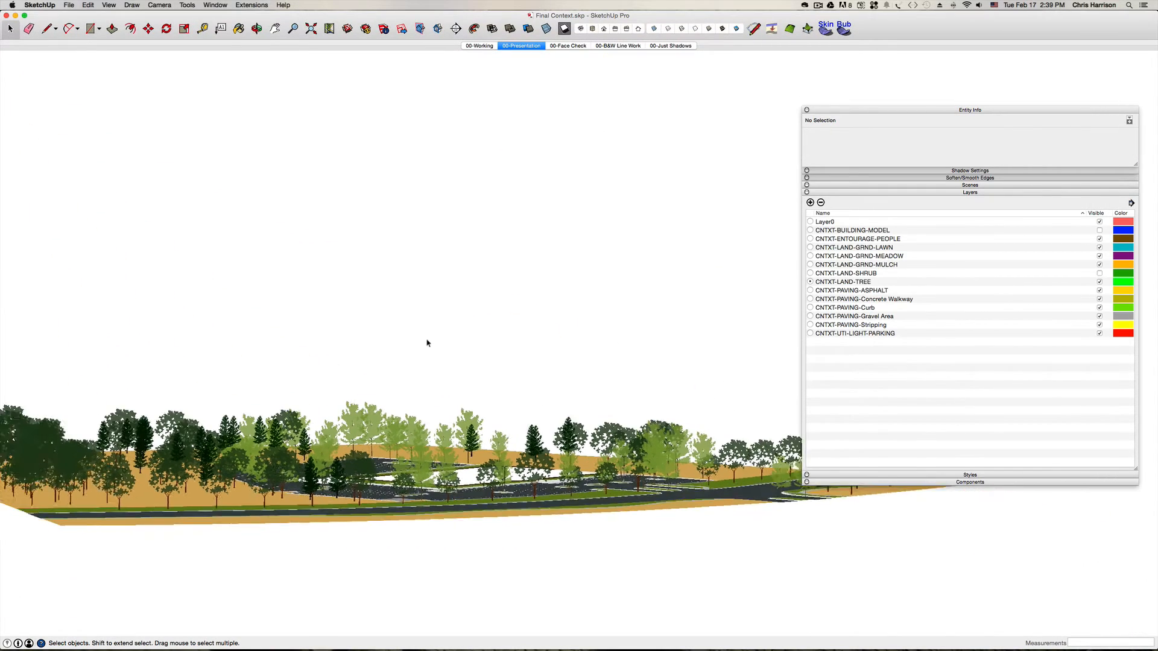
left_click(88, 5)
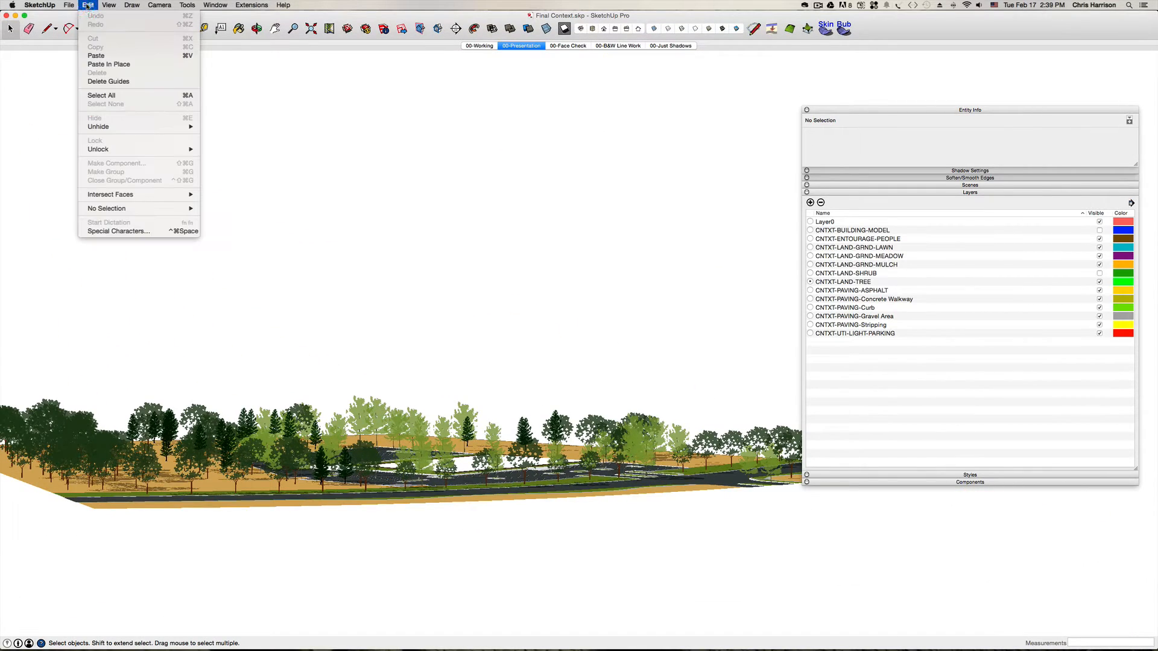
left_click(99, 63)
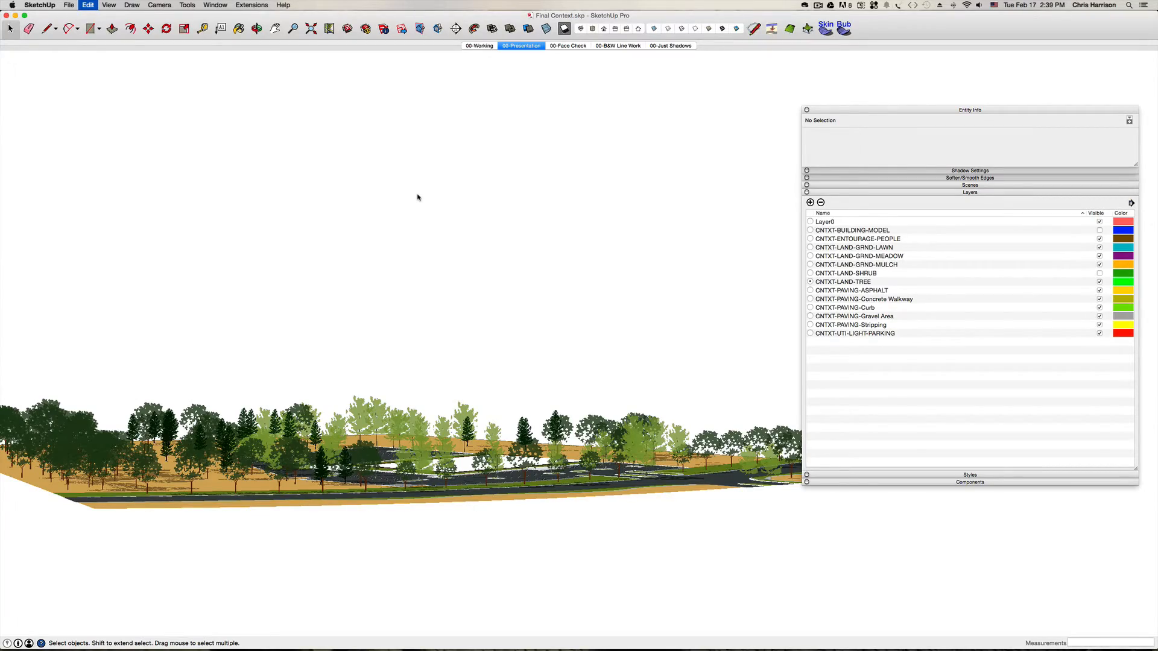
- Orbit and zoom from aerial to low oblique views to check the plaza placement
middle_click_drag(417, 198, 416, 478)
scroll(399, 469, "up", 10)
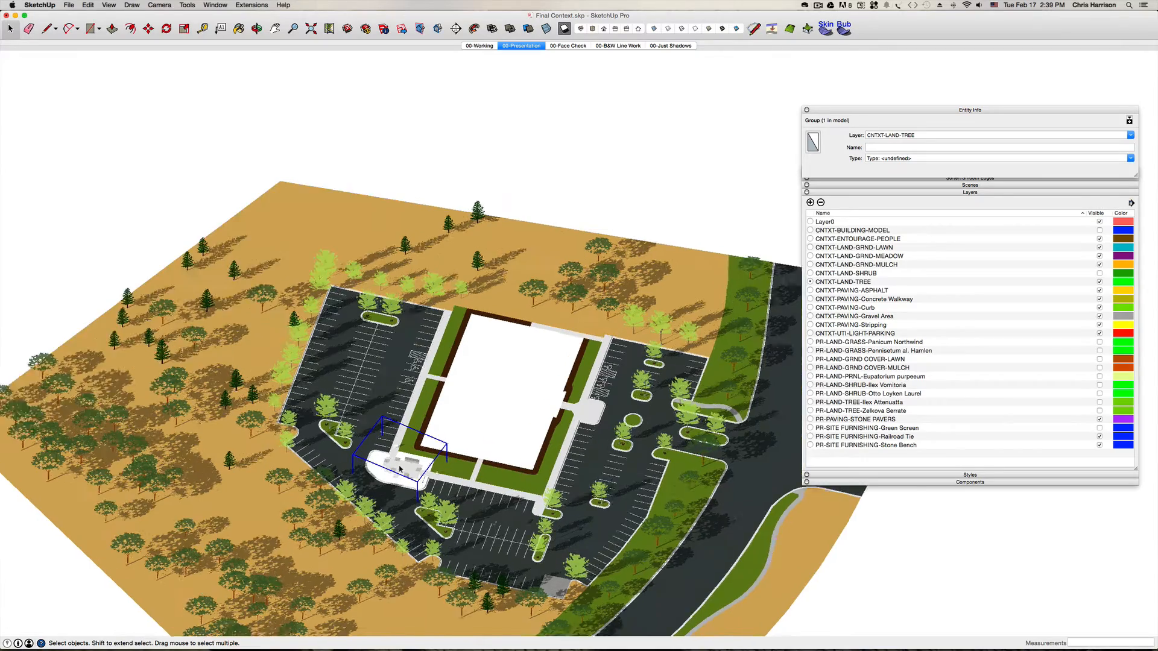
scroll(398, 469, "up", 10)
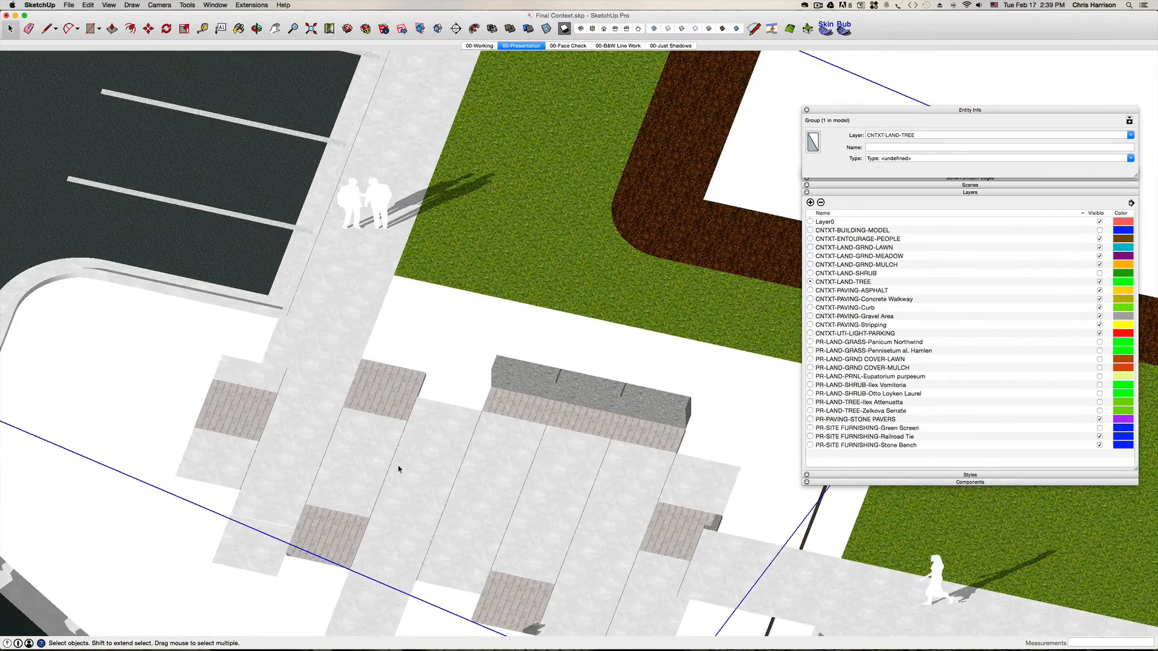
middle_click_drag(398, 468, 398, 469)
scroll(398, 469, "up", 10)
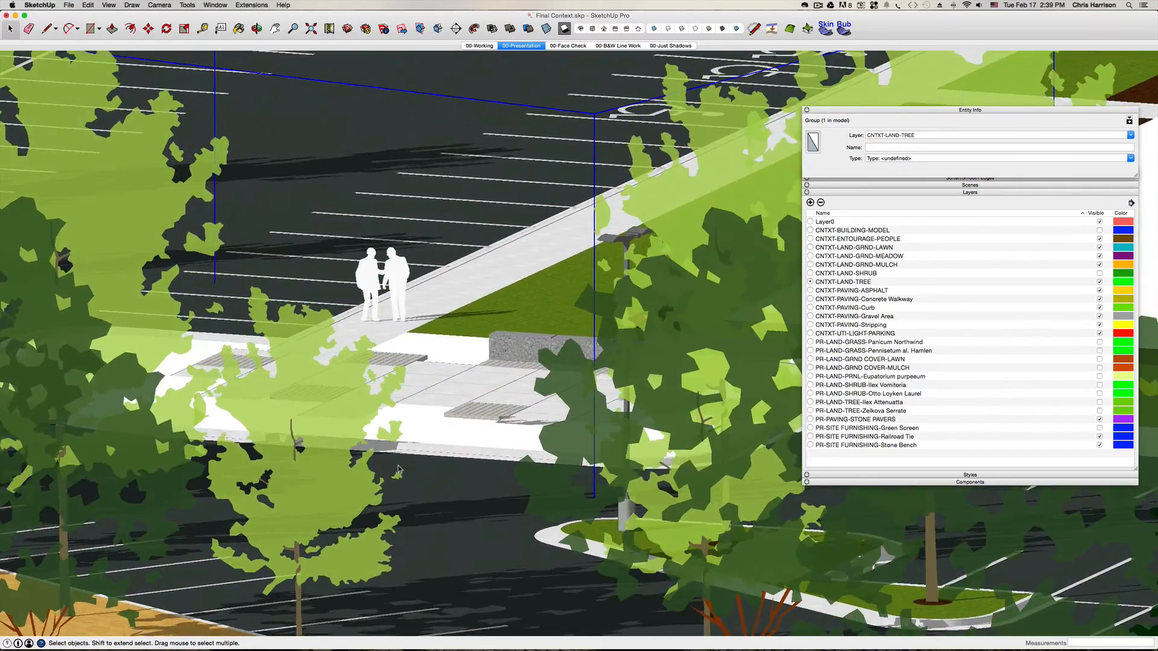
scroll(398, 469, "up", 10)
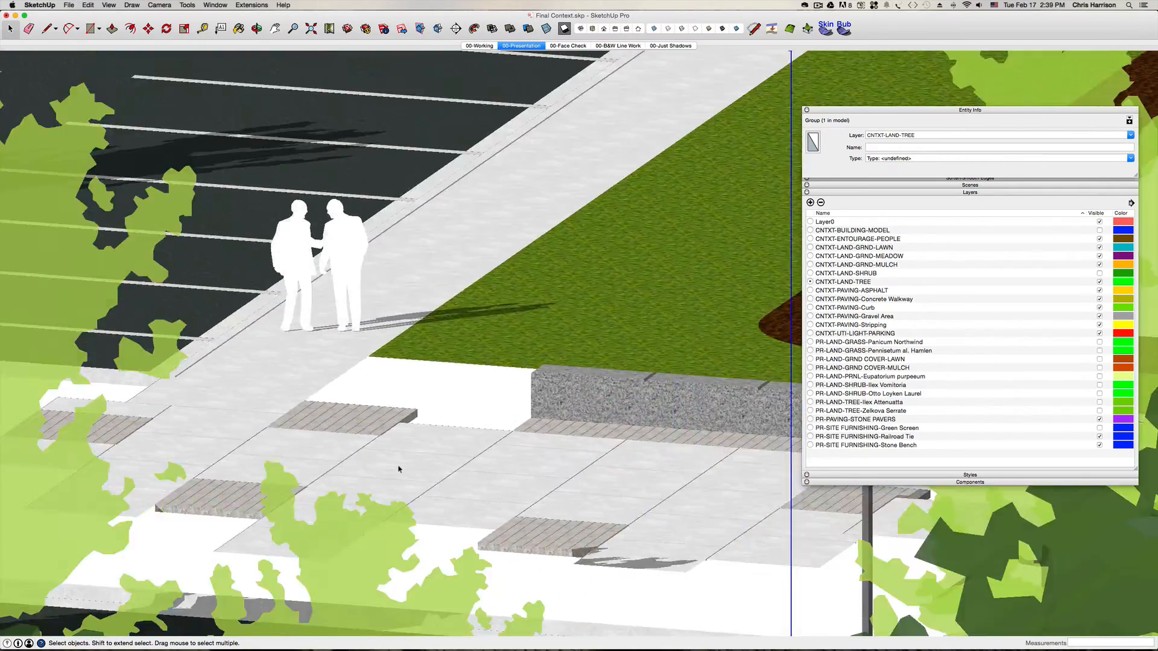
scroll(398, 469, "down", 10)
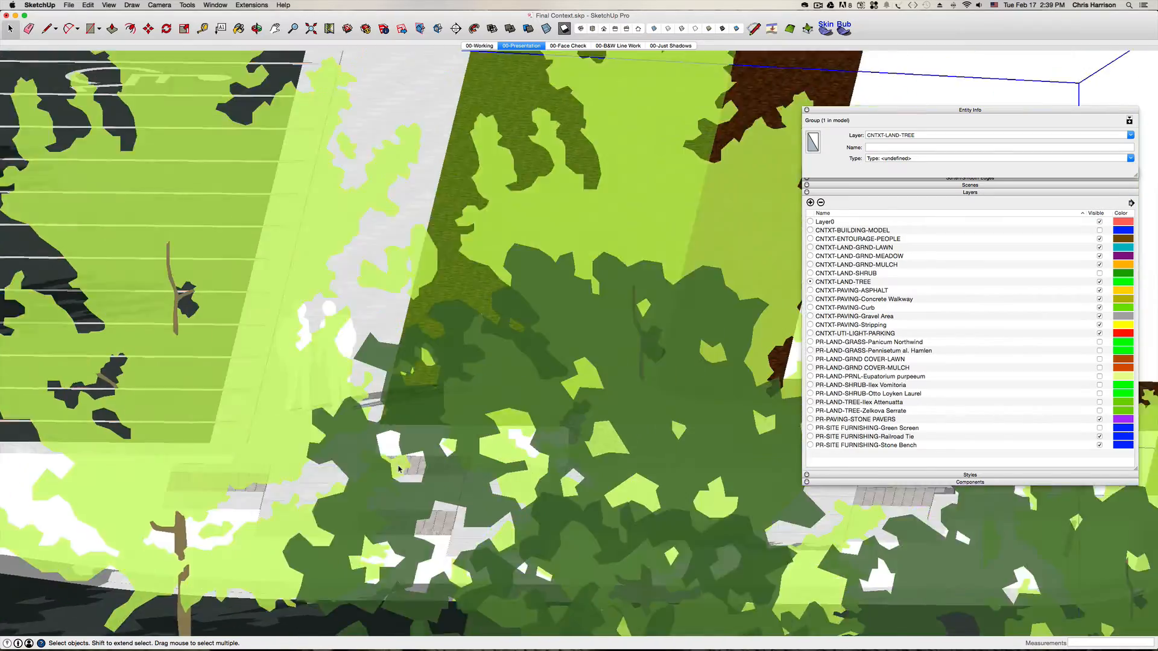
scroll(398, 469, "down", 10)
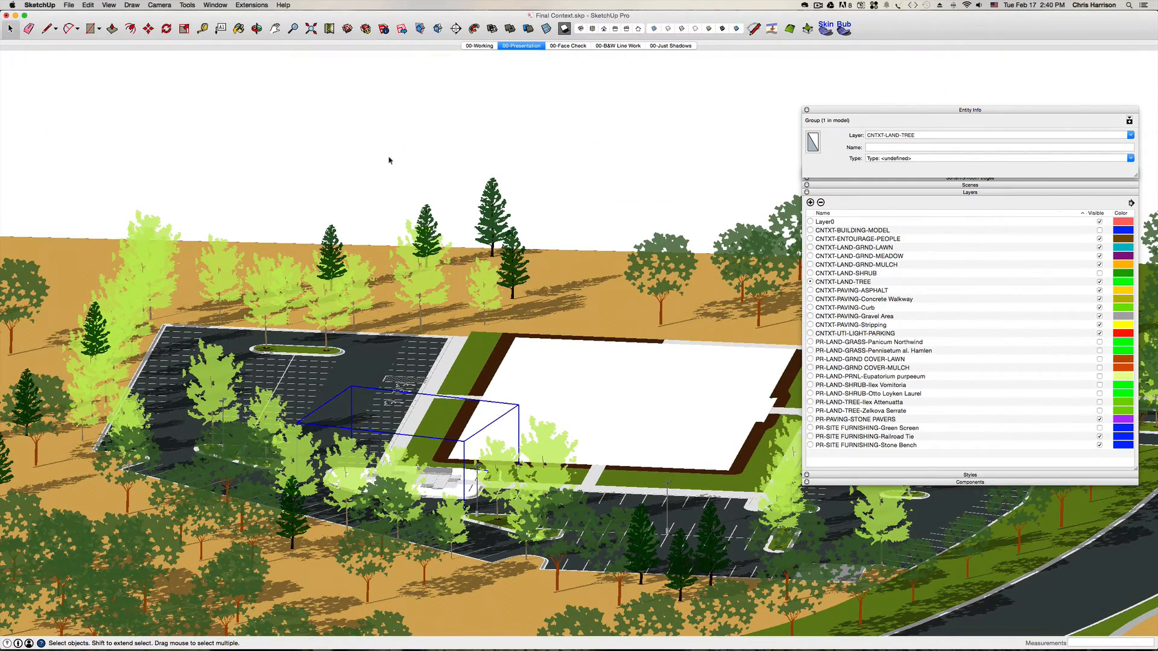
left_click(388, 157)
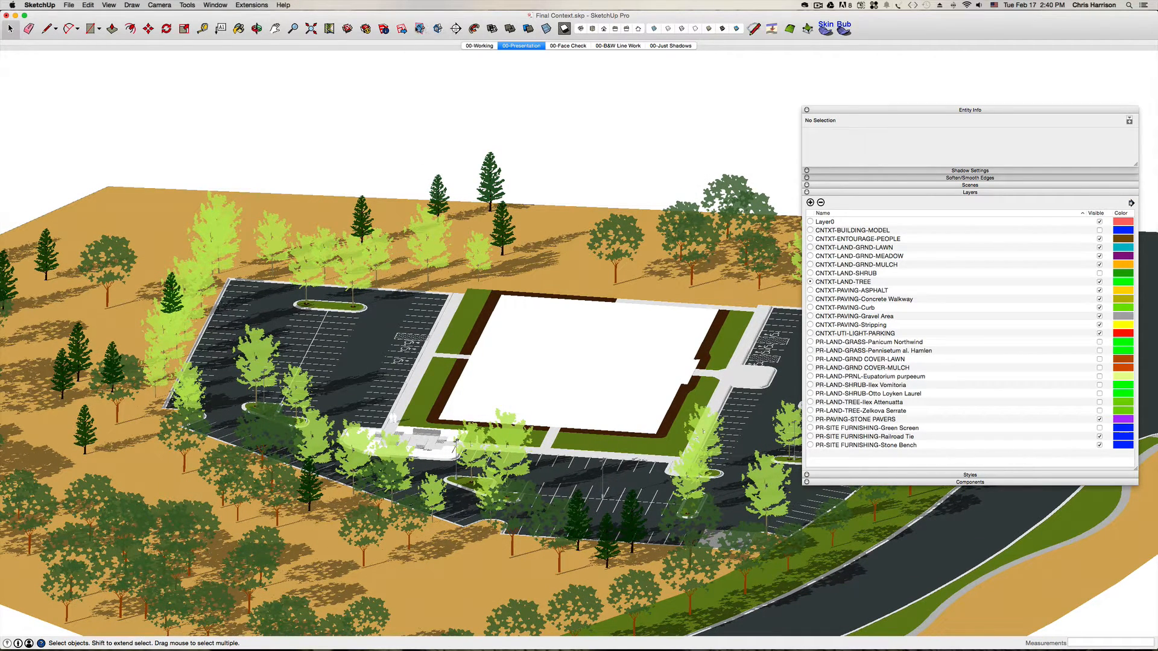
right_click(869, 23)
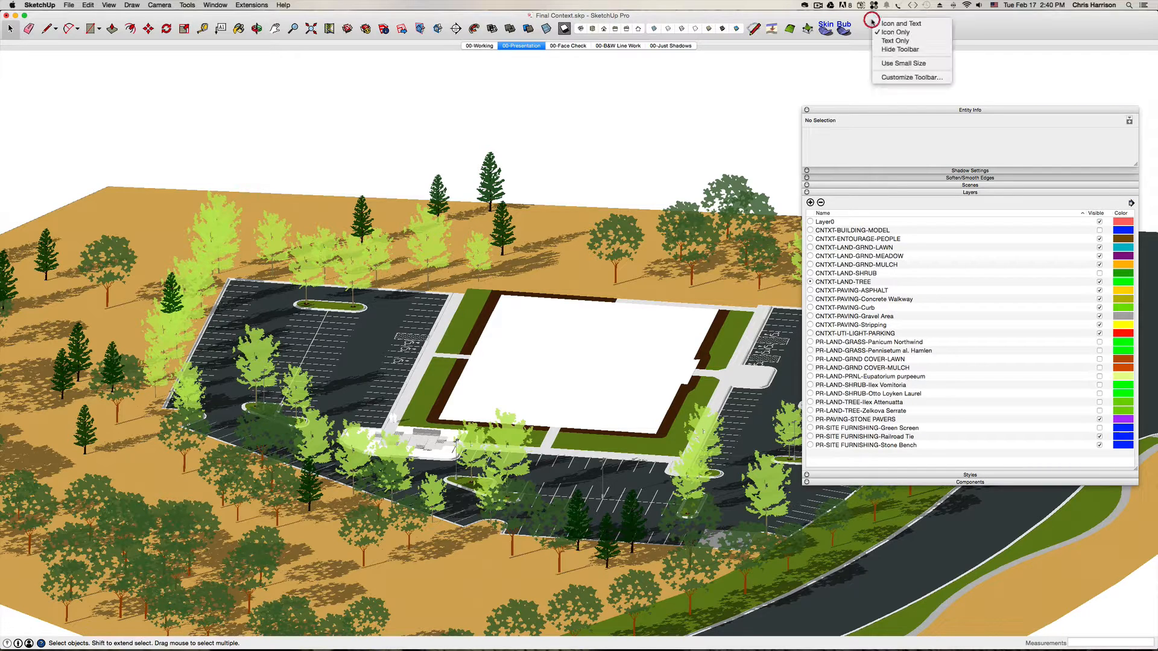
left_click(891, 77)
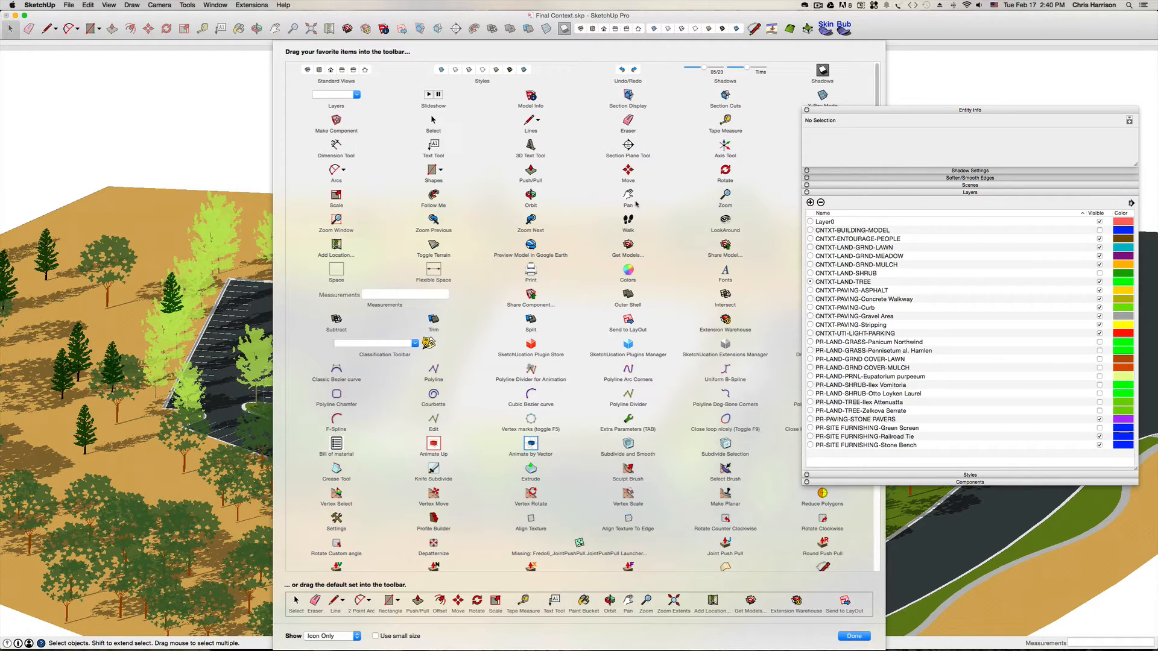
left_click(869, 637)
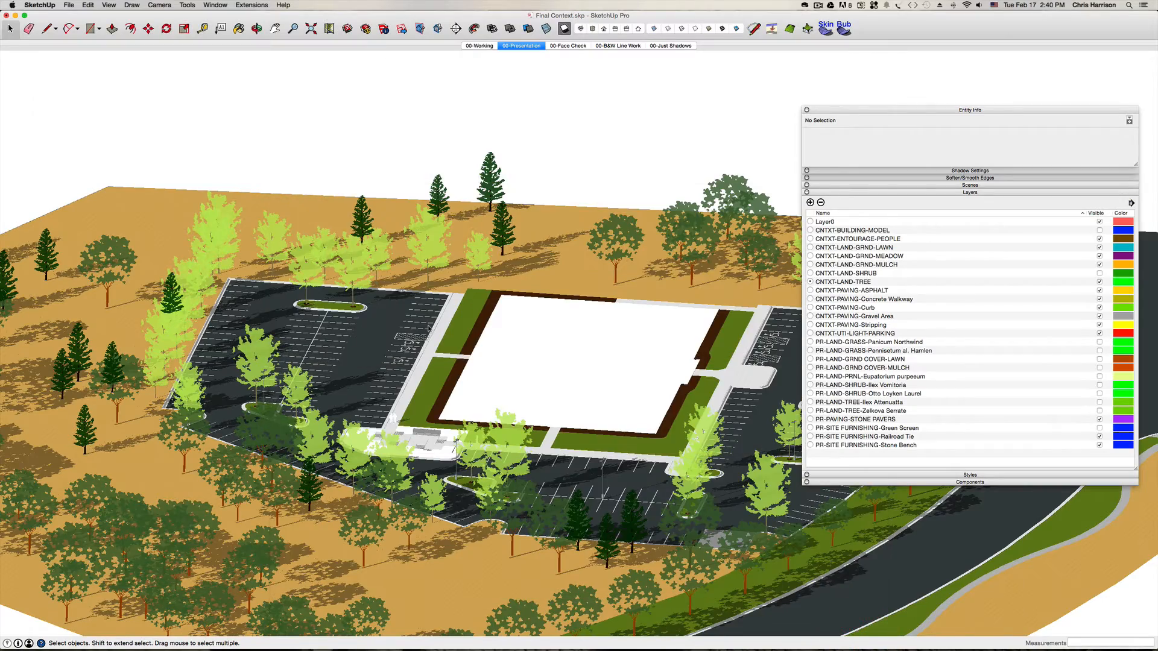
scroll(430, 329, "down", 2)
- Make Layer0 current, orbit around the plaza and stone bench, and pick the Section Plane tool
left_click(809, 222)
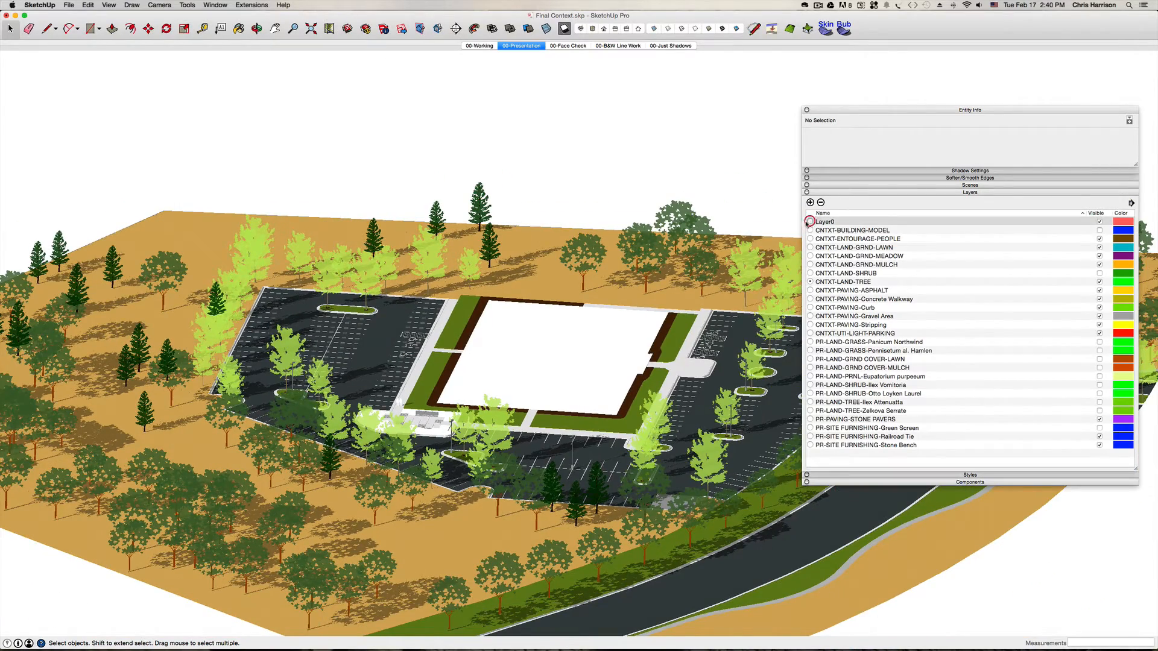
scroll(390, 283, "up", 6)
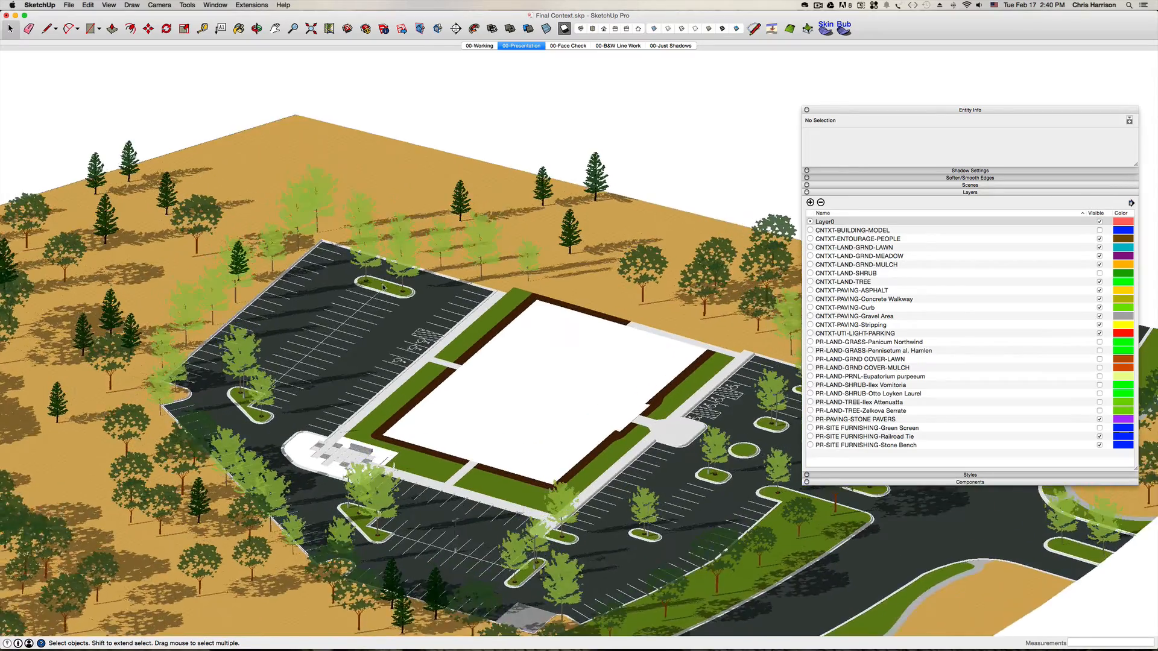
middle_click_drag(384, 287, 379, 414)
scroll(386, 487, "up", 5)
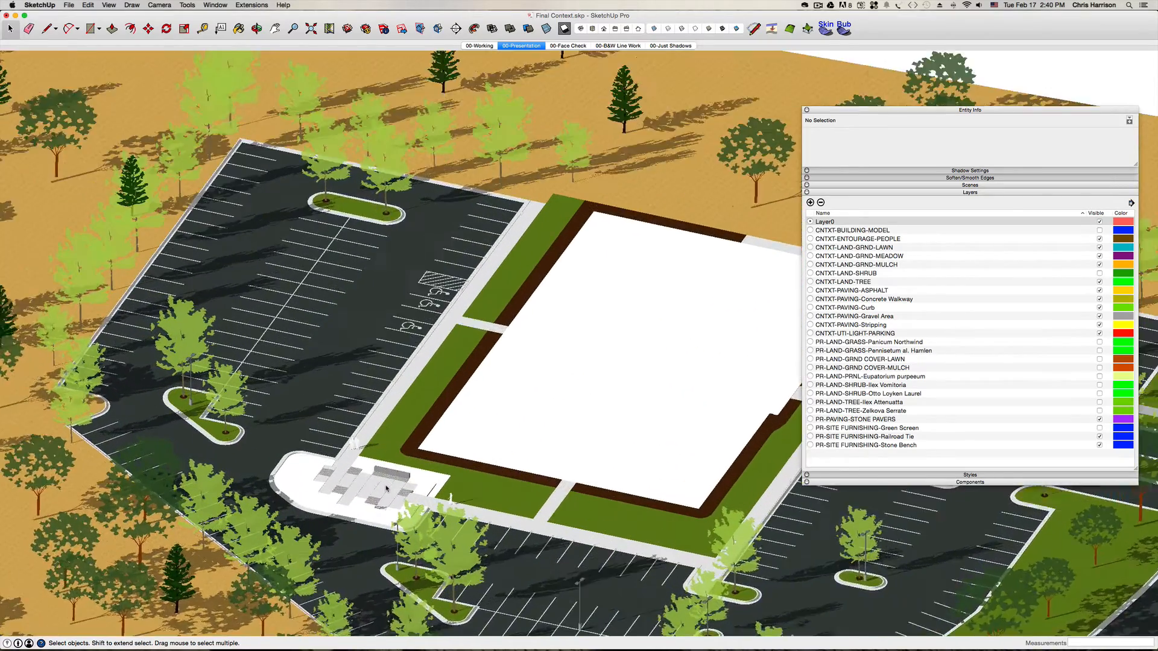
scroll(387, 487, "up", 5)
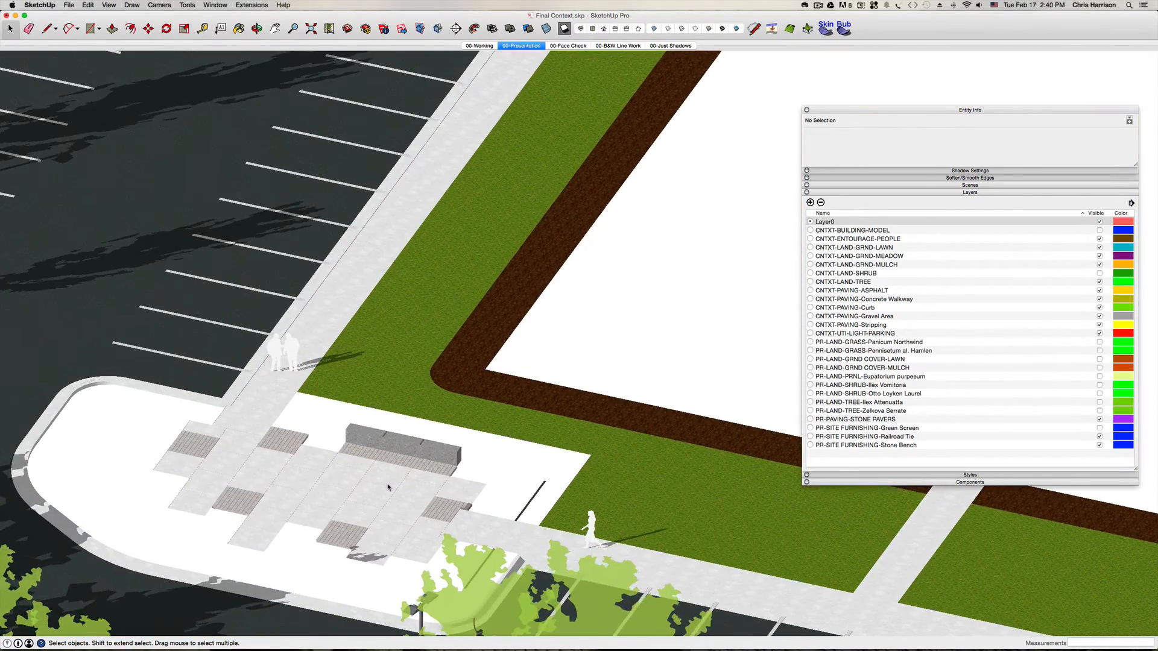
scroll(403, 469, "up", 3)
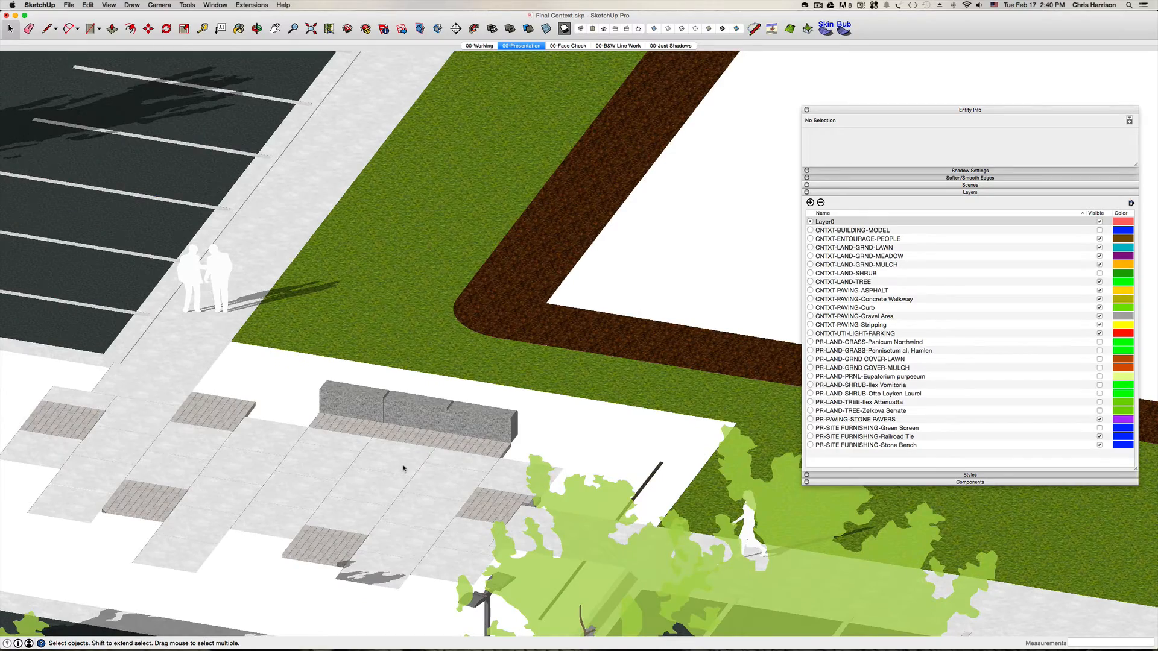
middle_click_drag(404, 468, 436, 460)
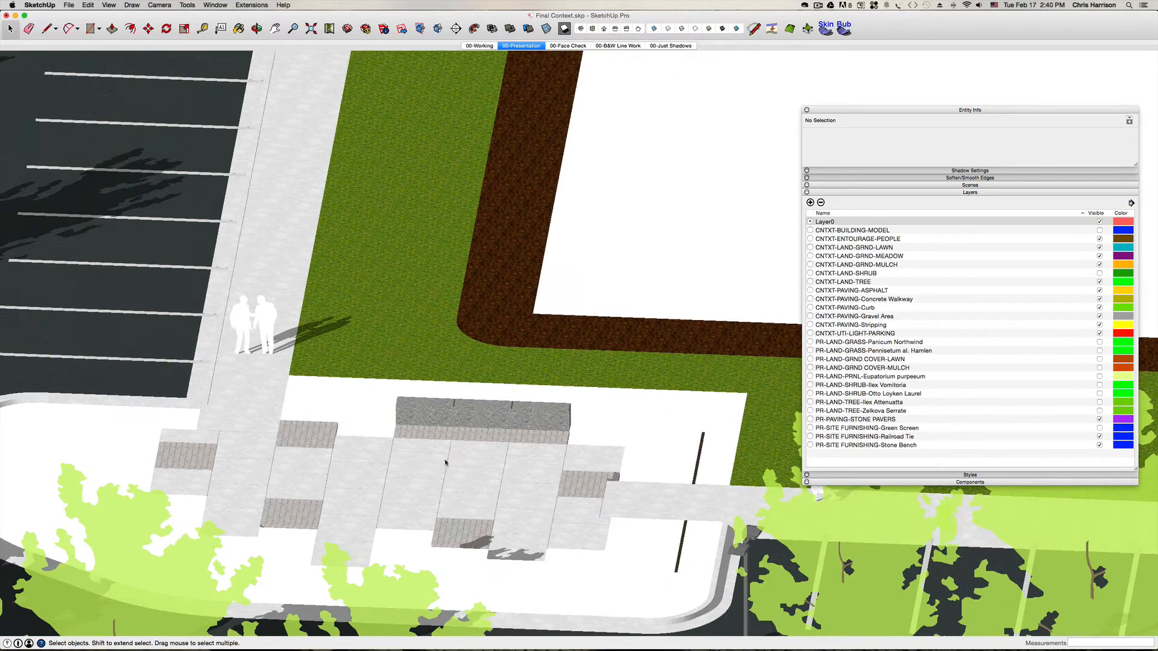
middle_click_drag(457, 414, 472, 518)
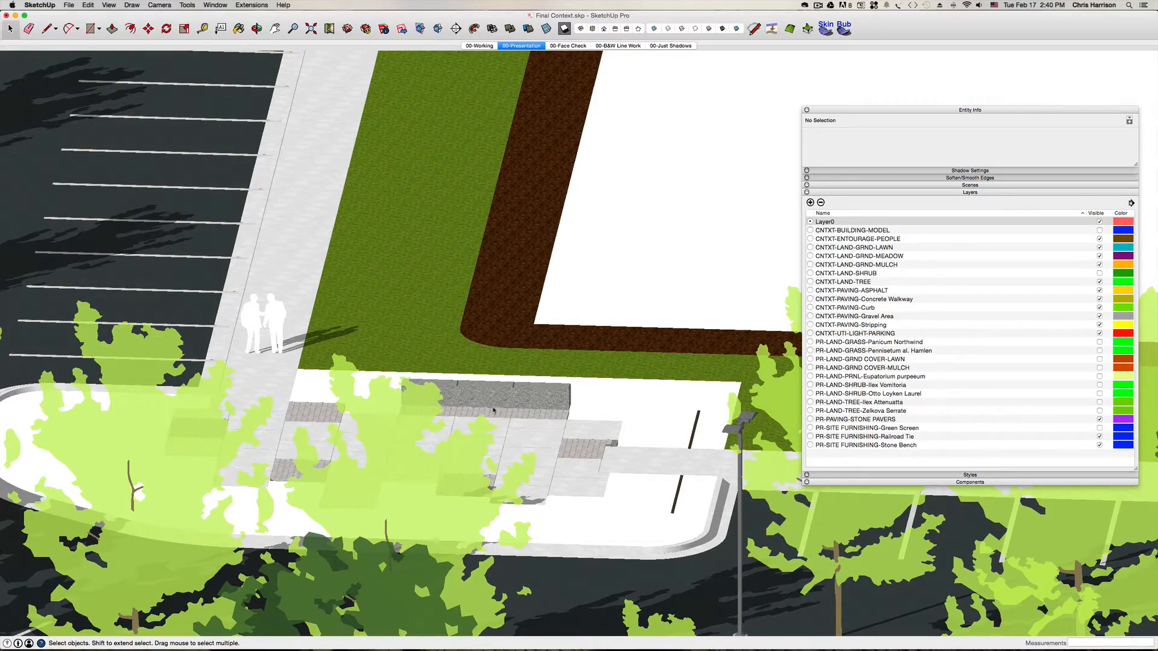
middle_click_drag(534, 329, 546, 383)
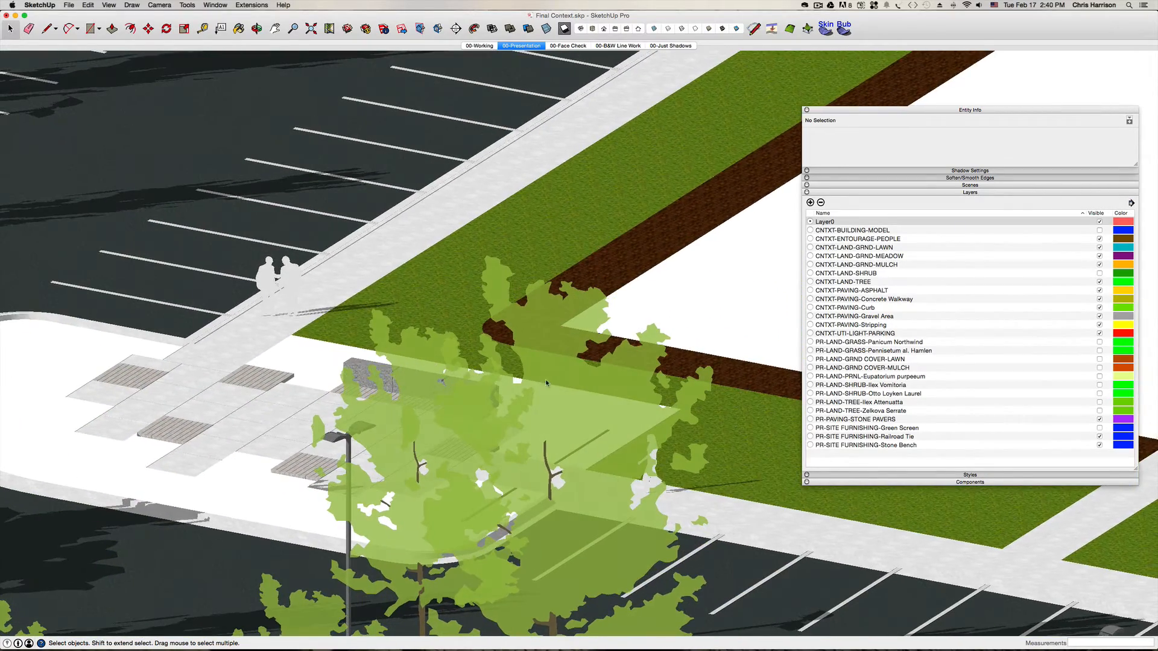
middle_click_drag(415, 376, 425, 283)
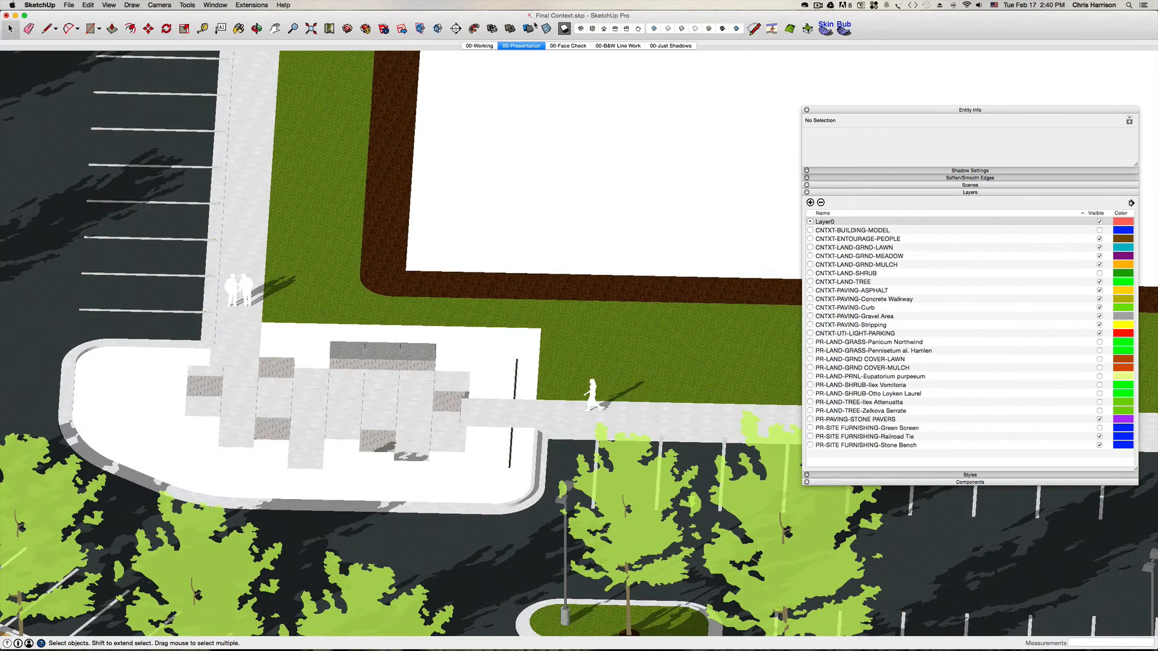
left_click(457, 31)
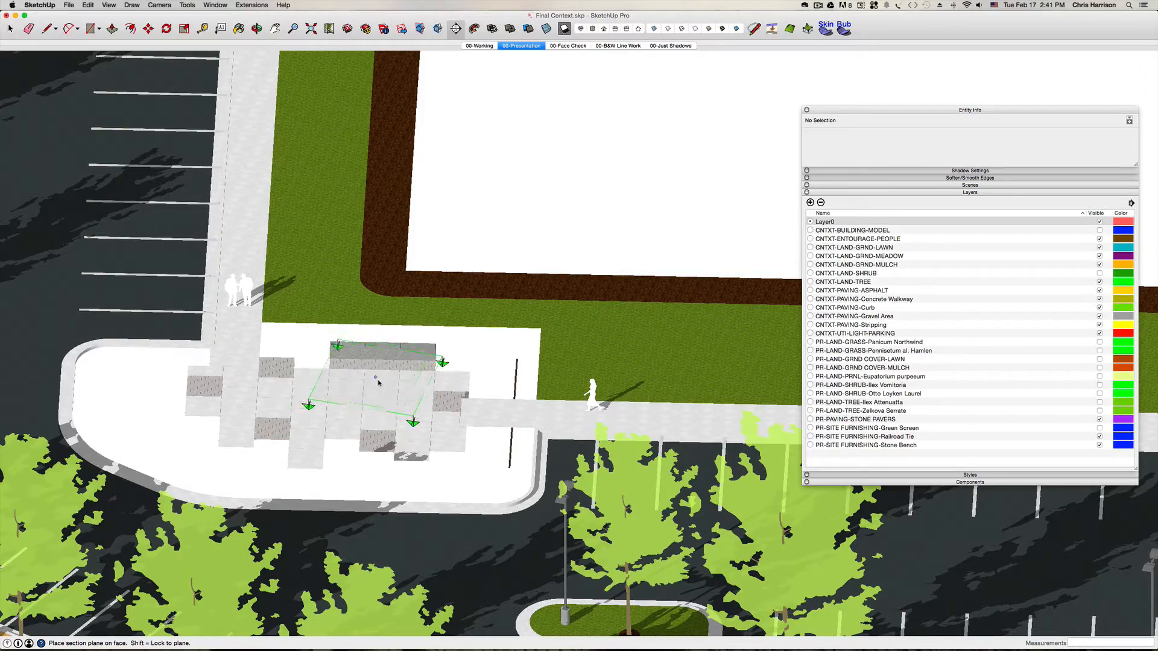
- Turn off CNTXT-LAND-TREE visibility and orbit low along the plaza to check the bench
scroll(383, 368, "up", 10)
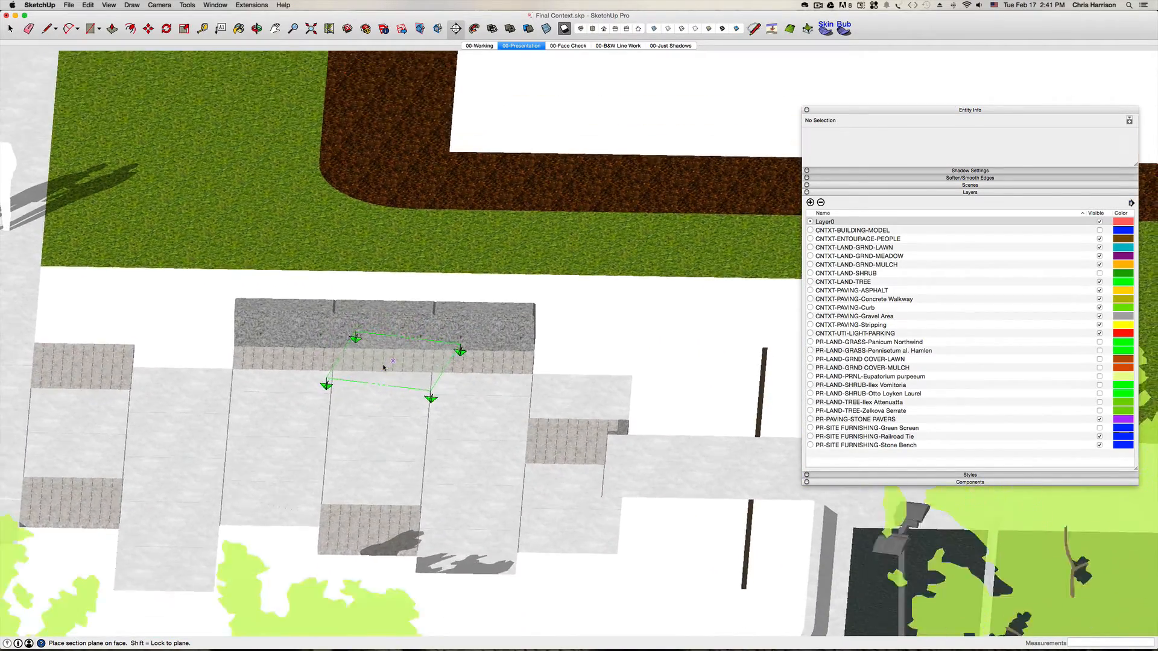
middle_click_drag(383, 368, 381, 345)
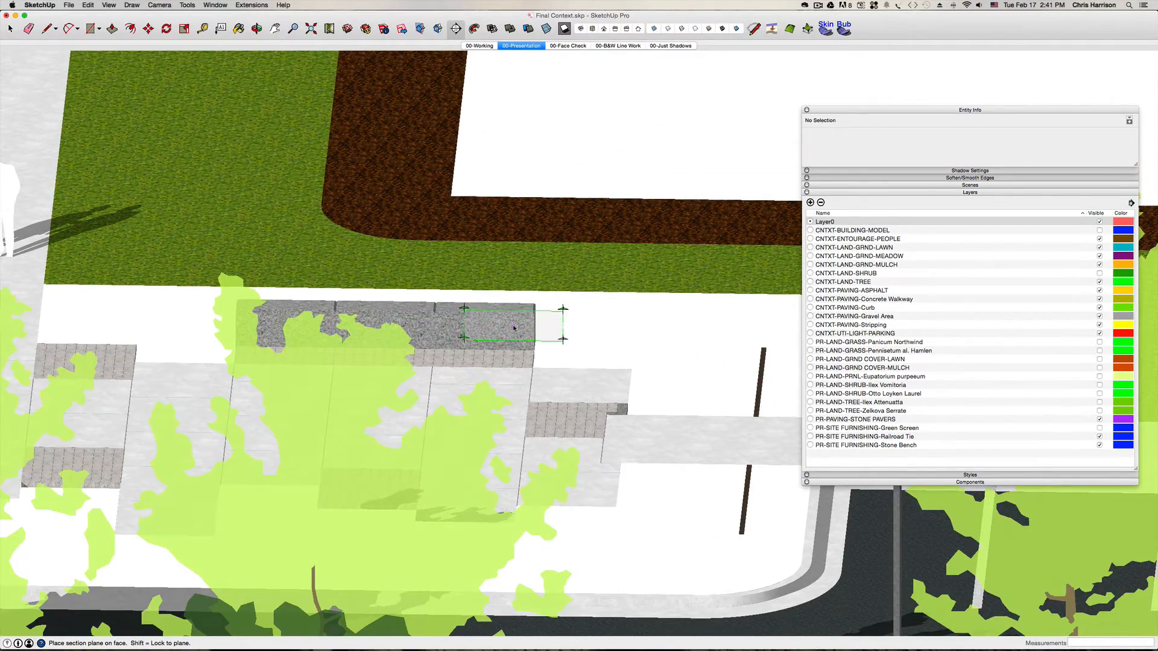
middle_click_drag(513, 327, 300, 325)
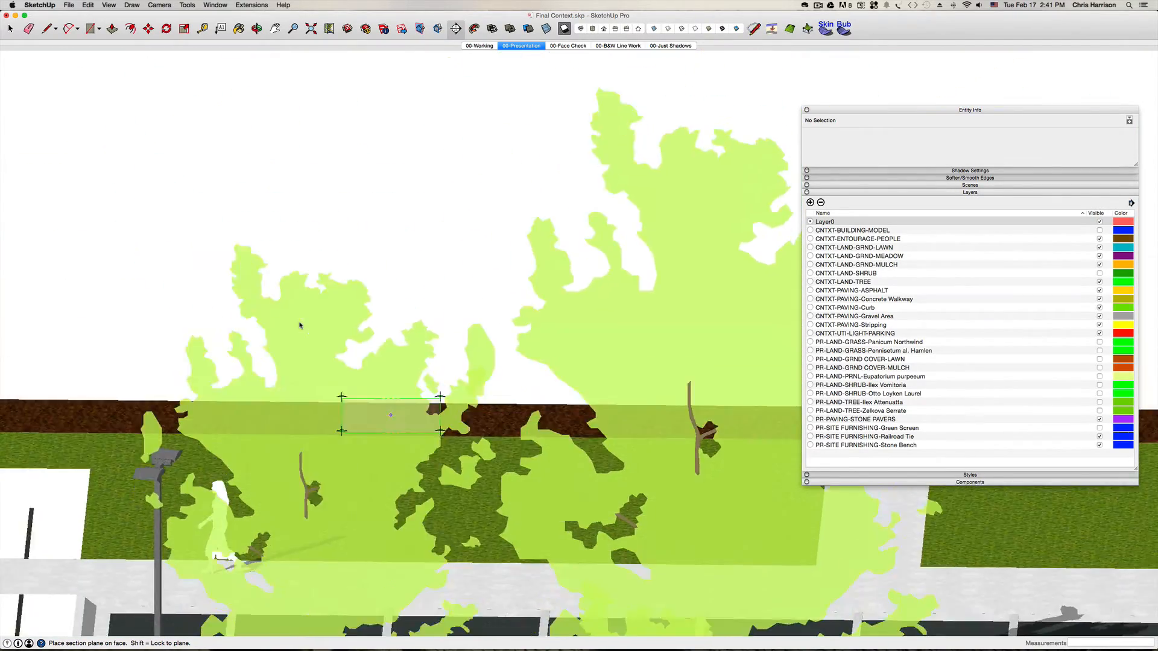
scroll(300, 325, "down", 3)
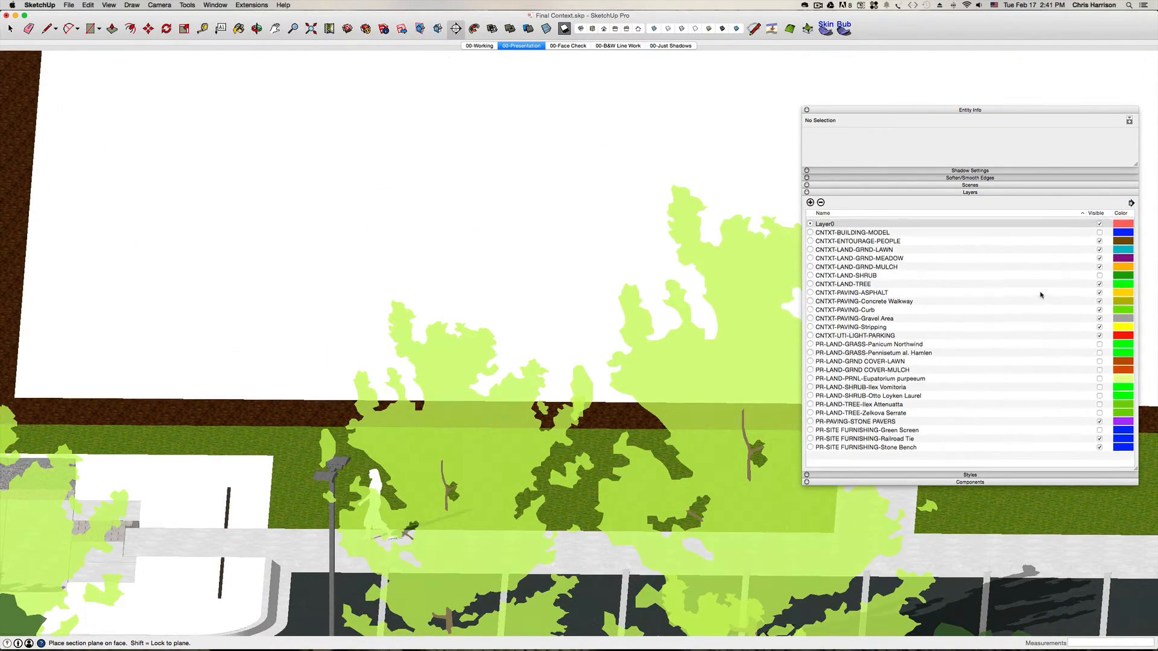
left_click(844, 281)
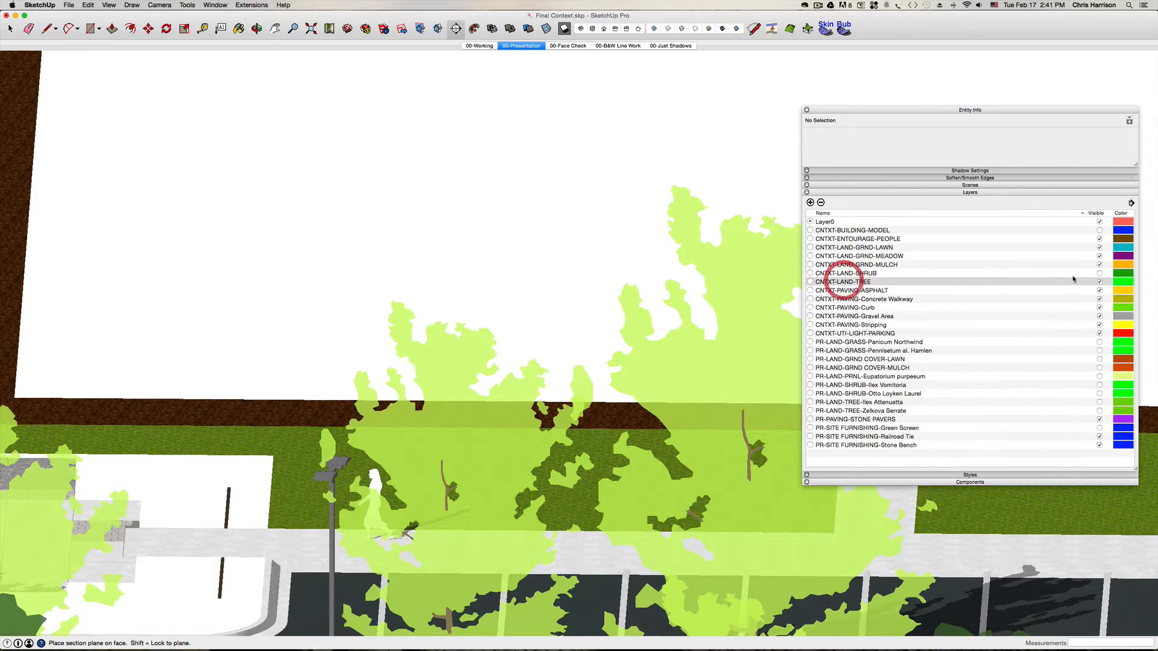
left_click(1099, 282)
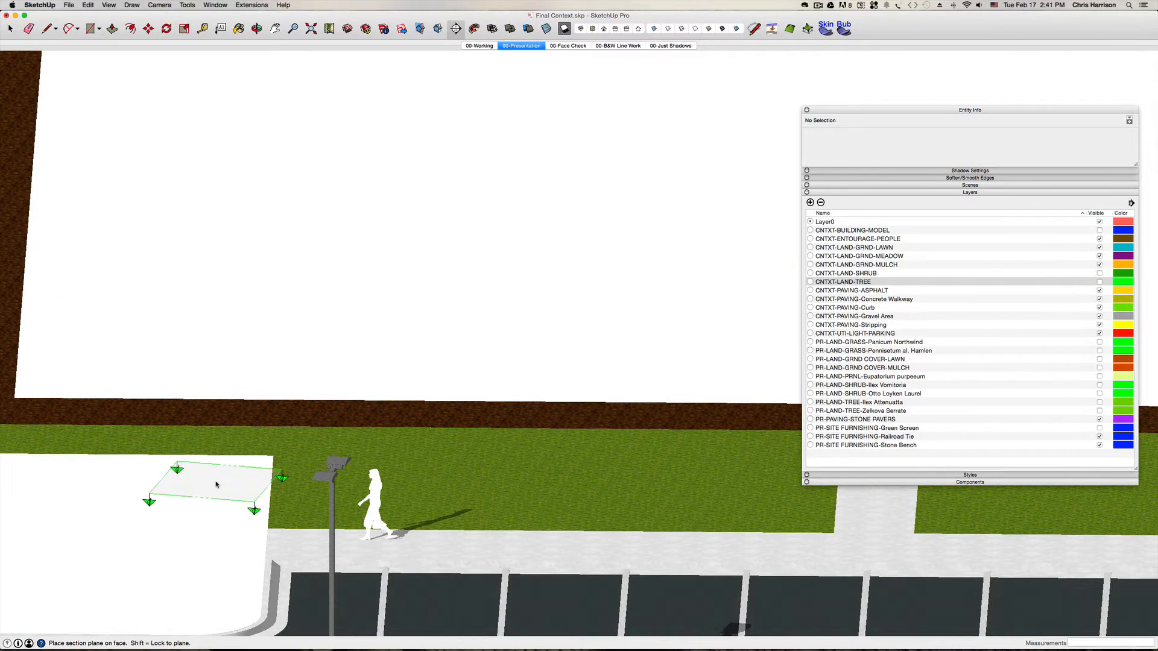
middle_click_drag(215, 484, 216, 482)
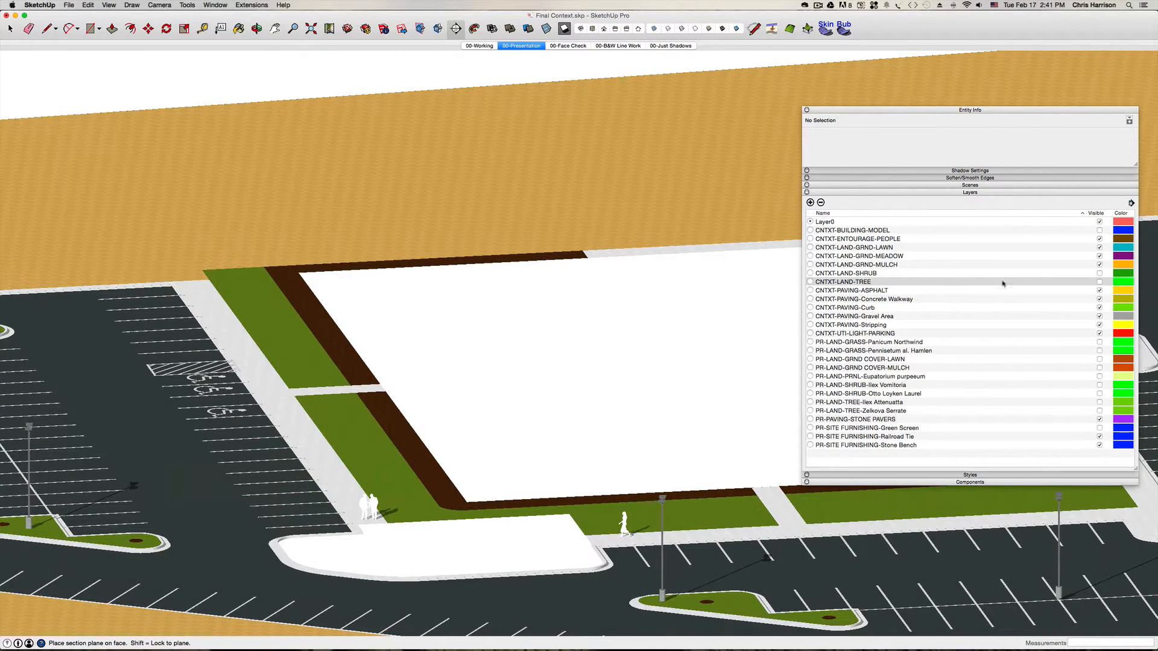
- Turn CNTXT-LAND-TREE back on and select the pasted plaza group
left_click(1099, 282)
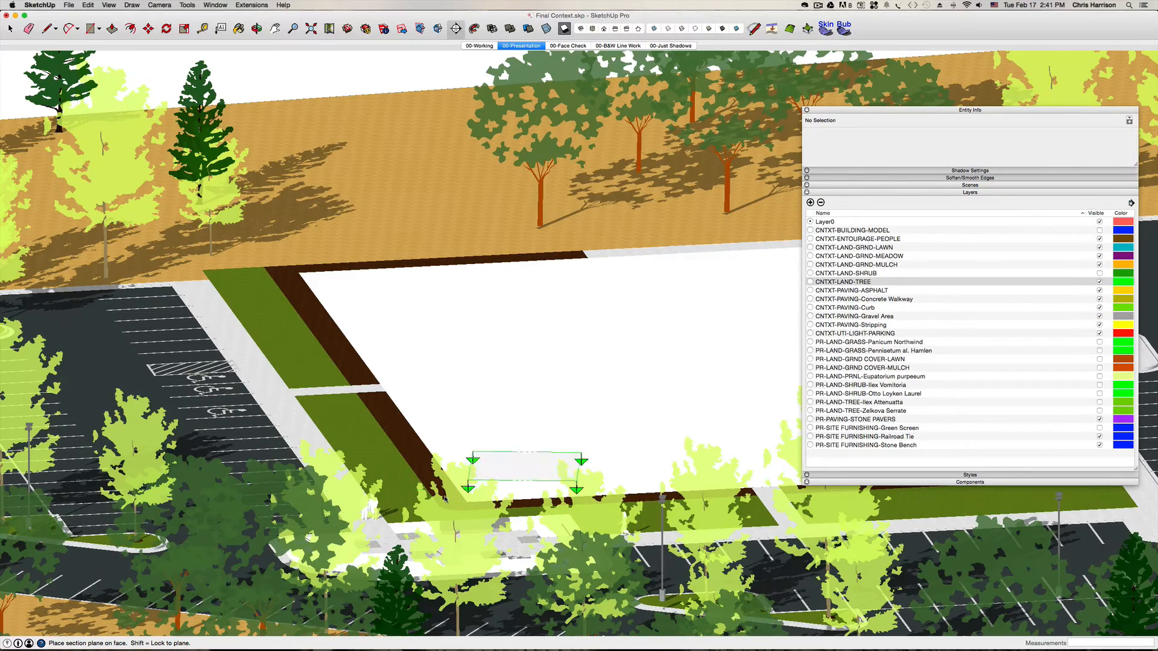
middle_click_drag(585, 449, 487, 499)
key("space")
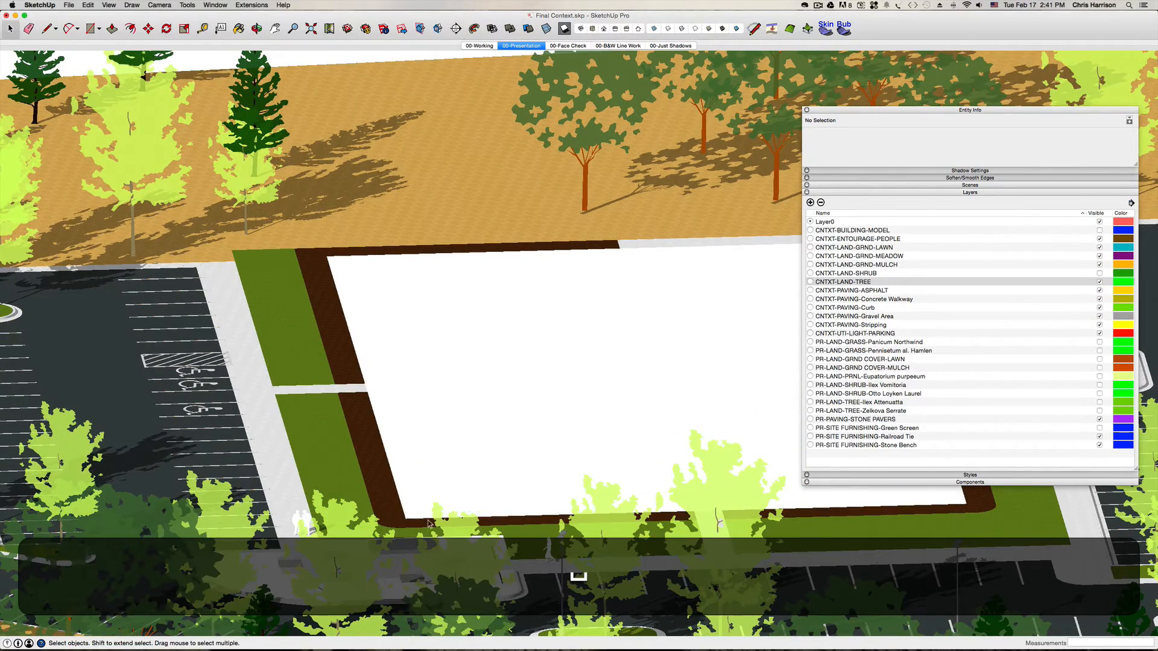
scroll(422, 528, "up", 5)
scroll(423, 529, "down", 4)
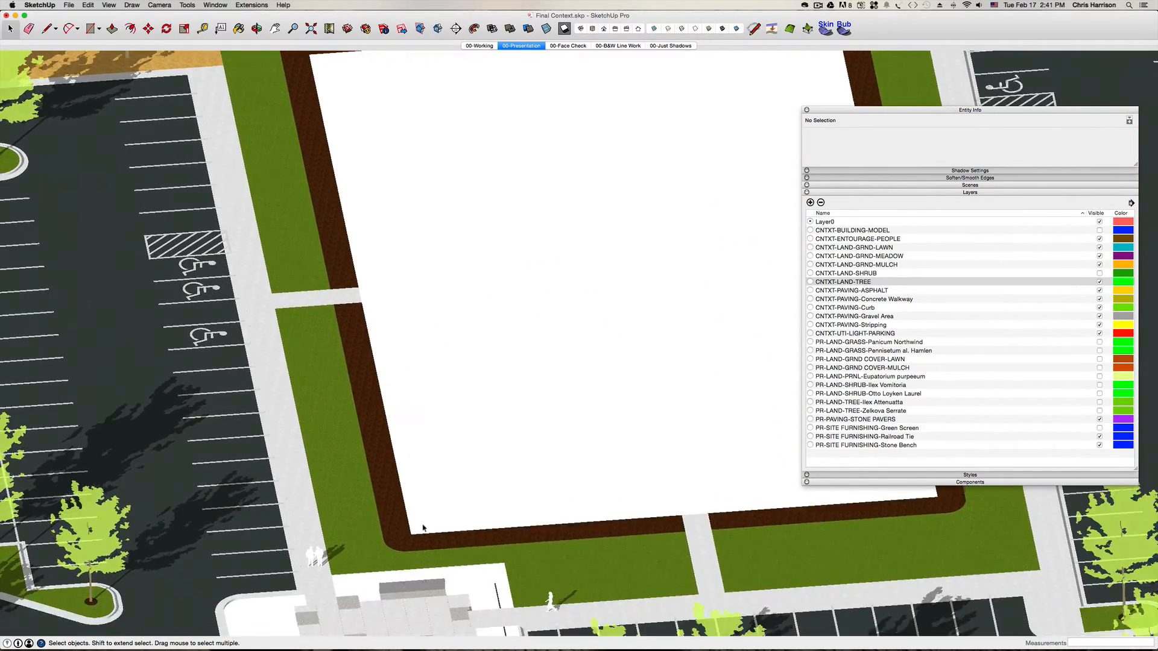
left_click(401, 591)
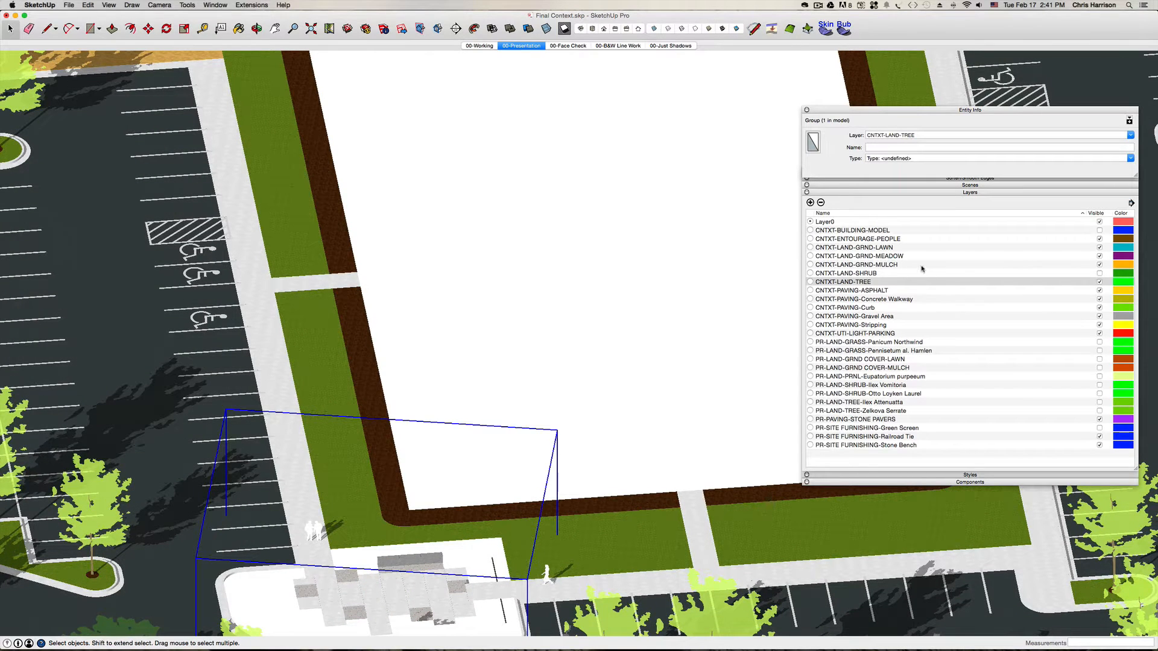
- Assign the plaza group to Layer0 in Entity Info
left_click(1131, 135)
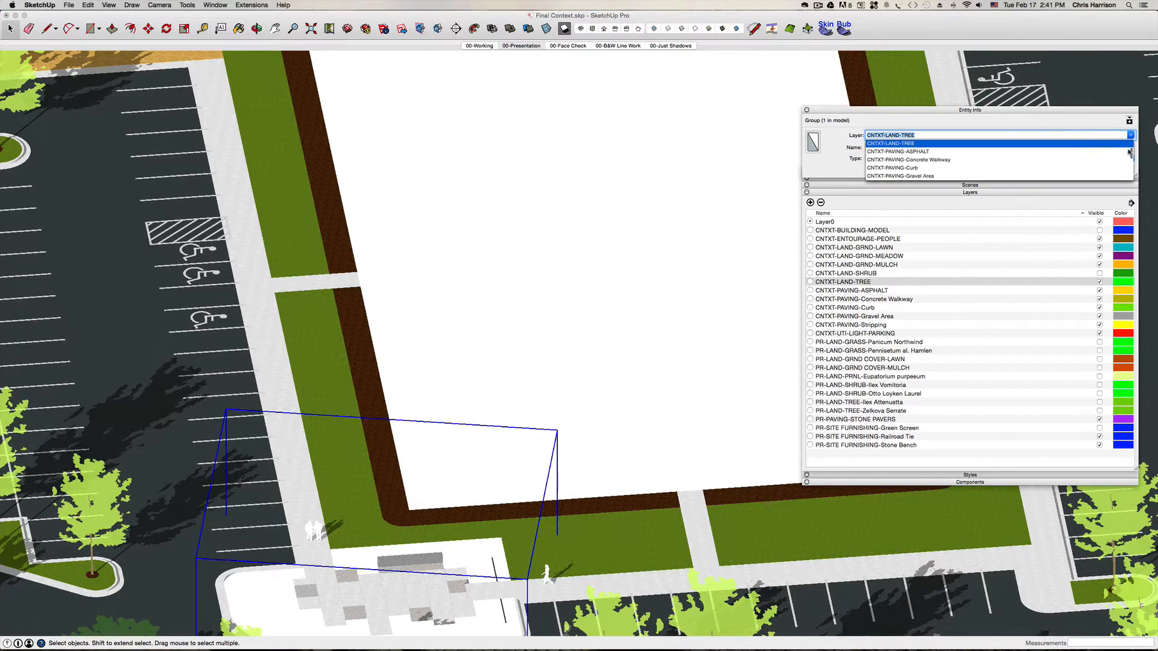
scroll(1038, 156, "up", 5)
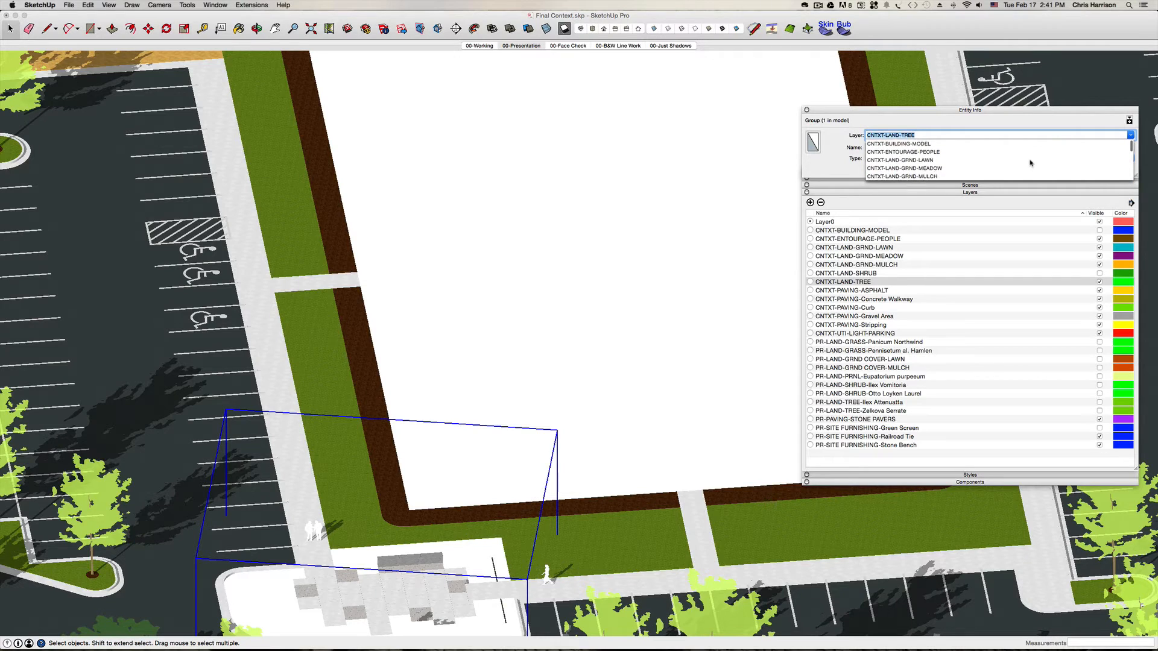
scroll(1017, 163, "up", 2)
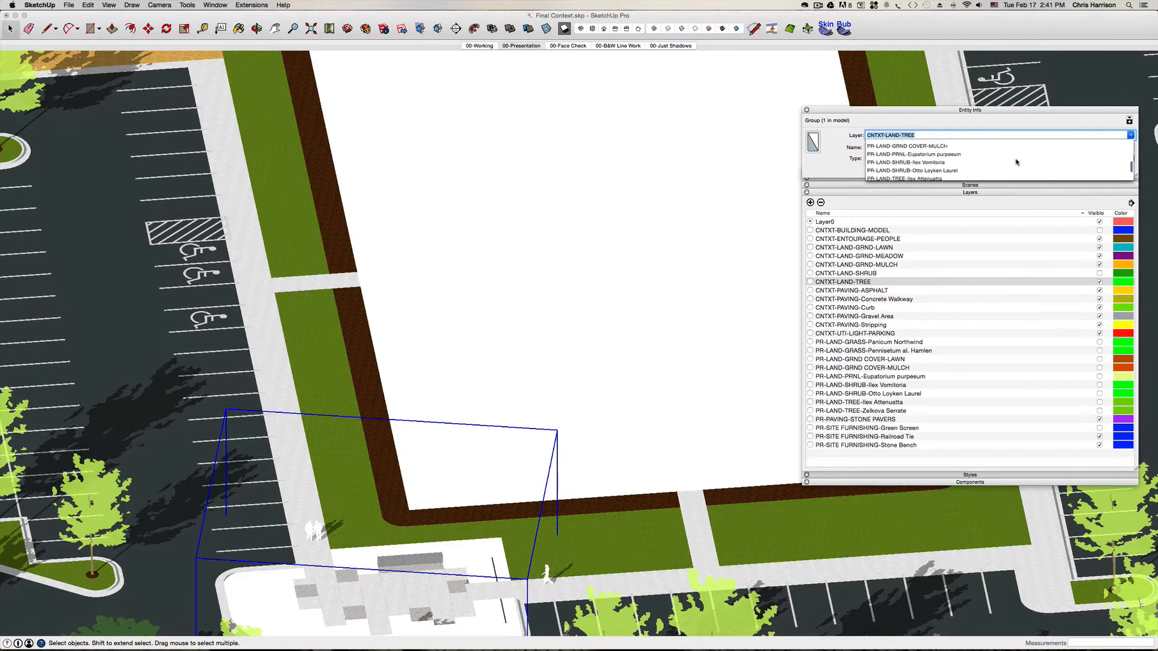
key("Escape")
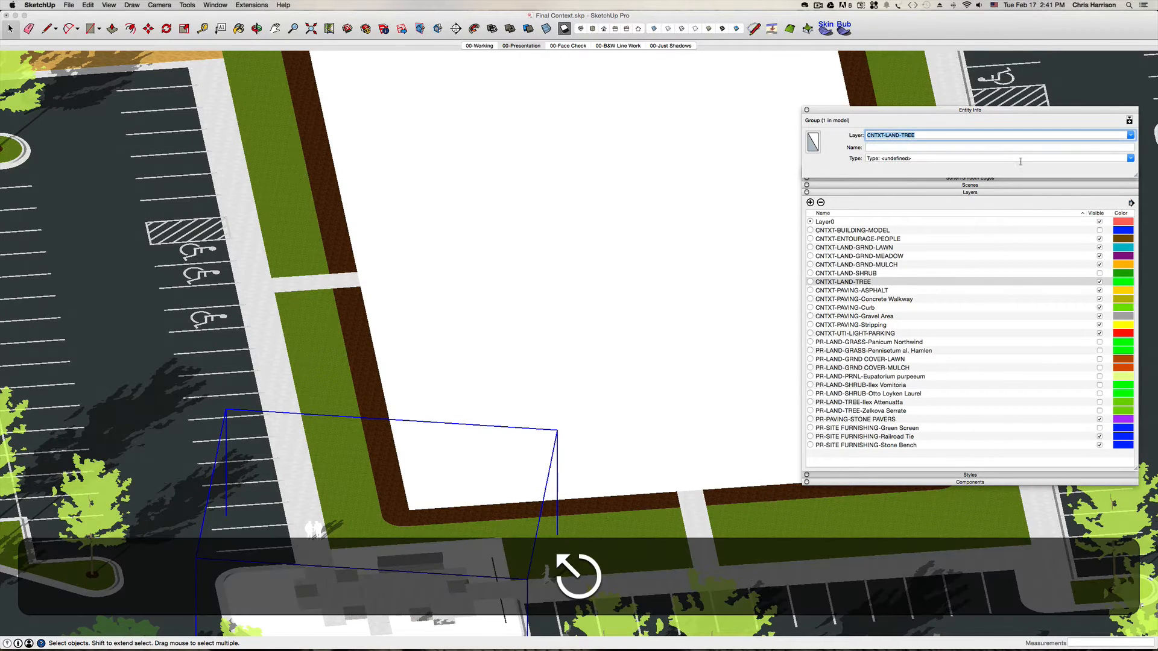
left_click(1131, 136)
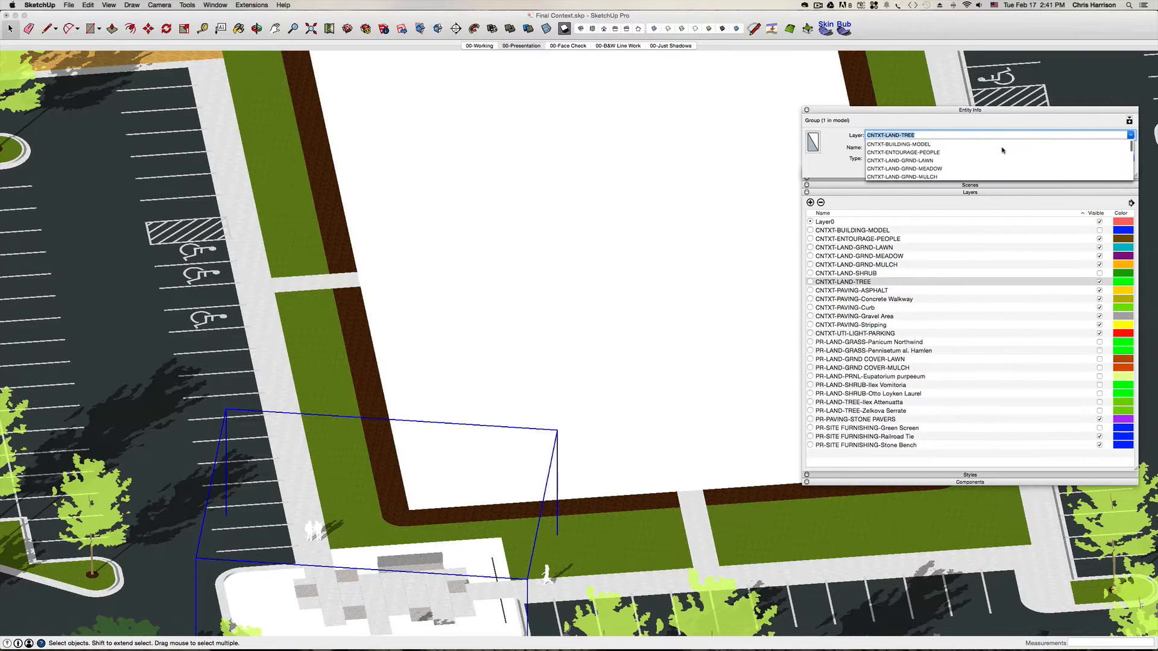
scroll(1043, 152, "down", 1)
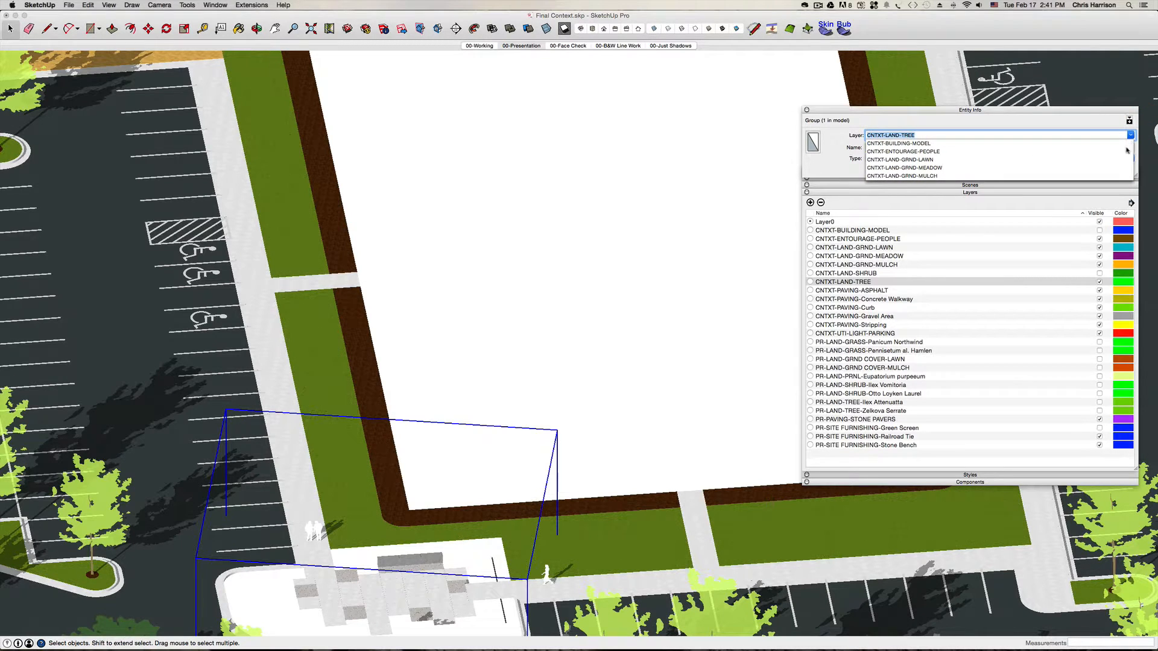
scroll(1127, 150, "down", 5)
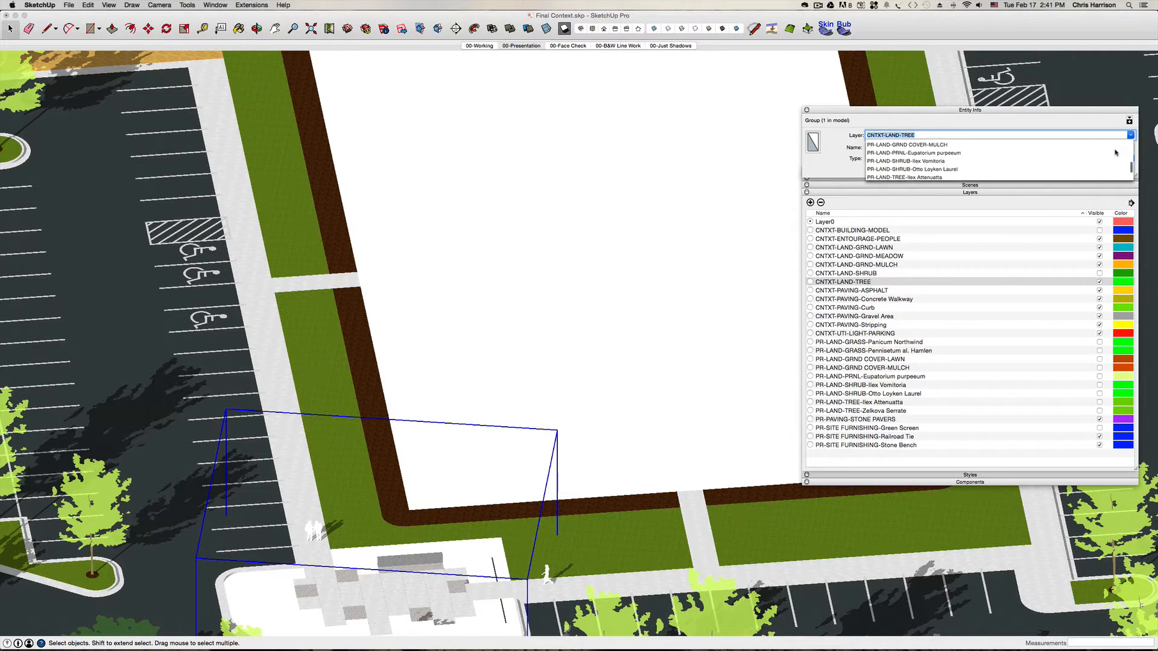
scroll(1116, 152, "up", 5)
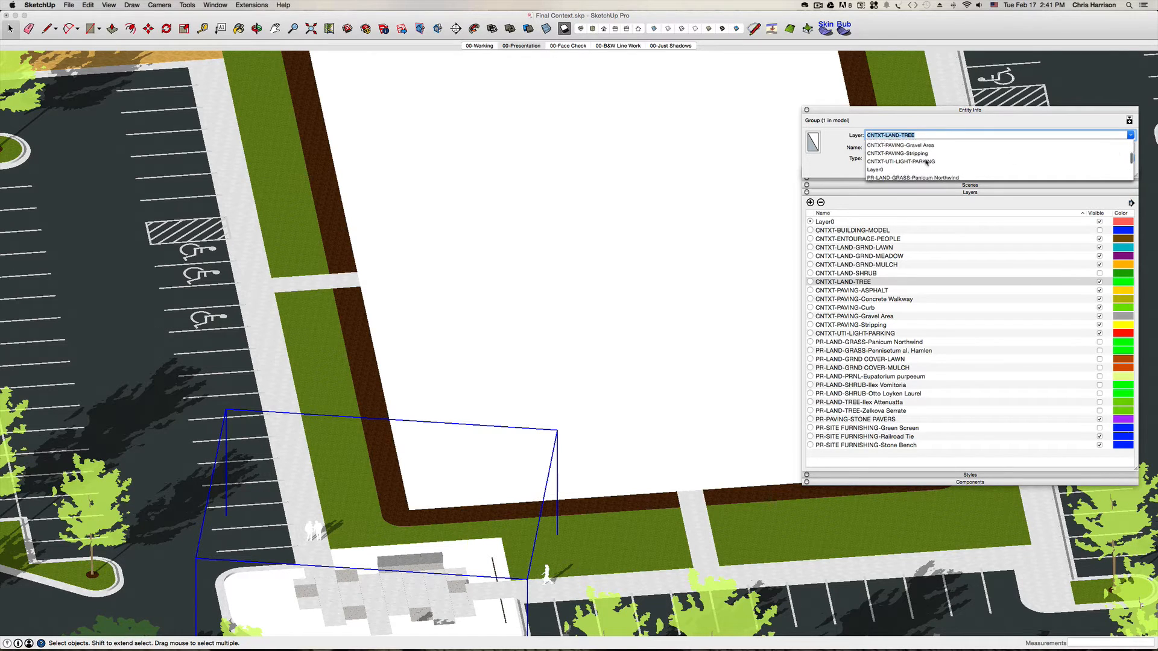
left_click(900, 170)
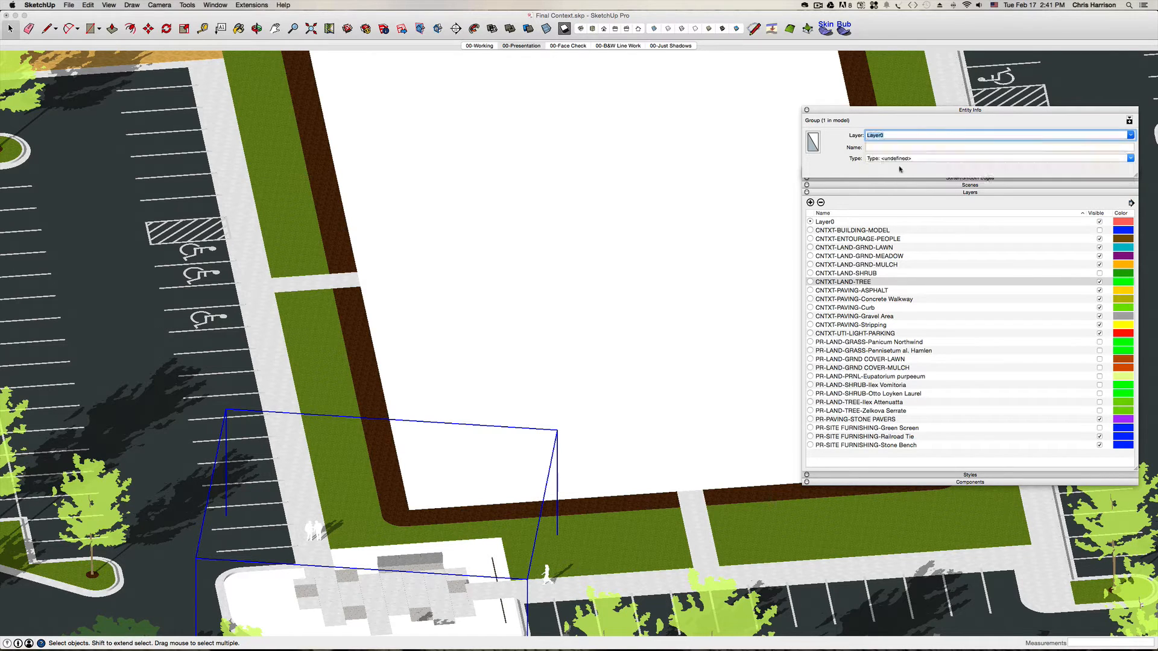
- Hide CNTXT-LAND-TREE again so only the trees disappear while the plaza stays
left_click(278, 595)
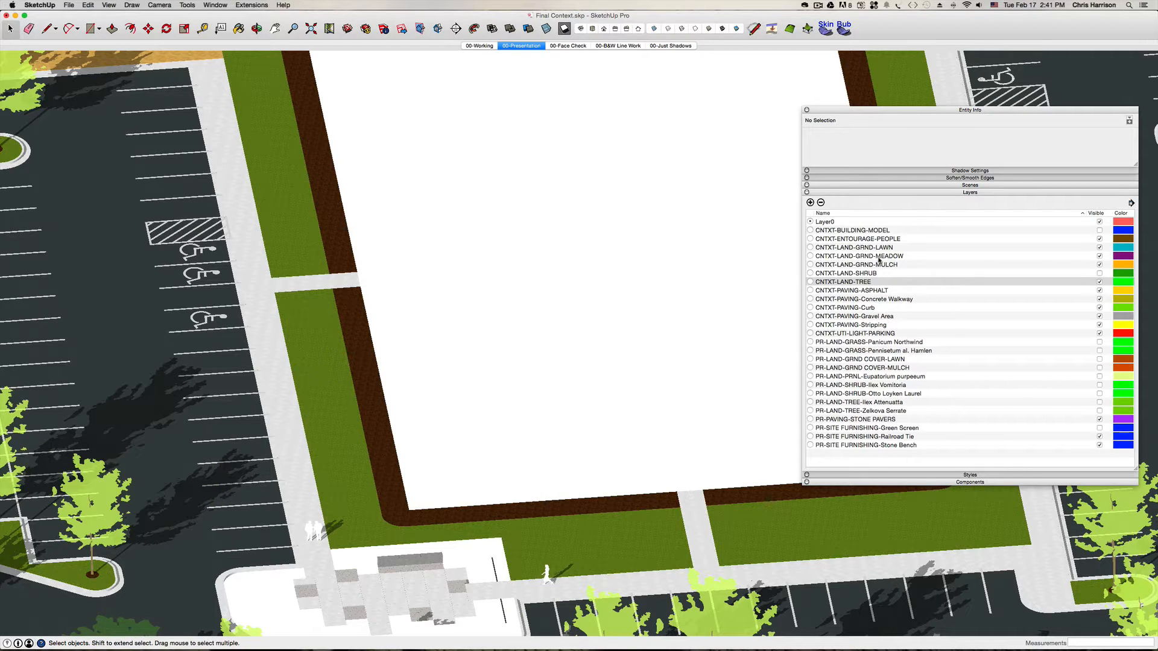
left_click(1100, 281)
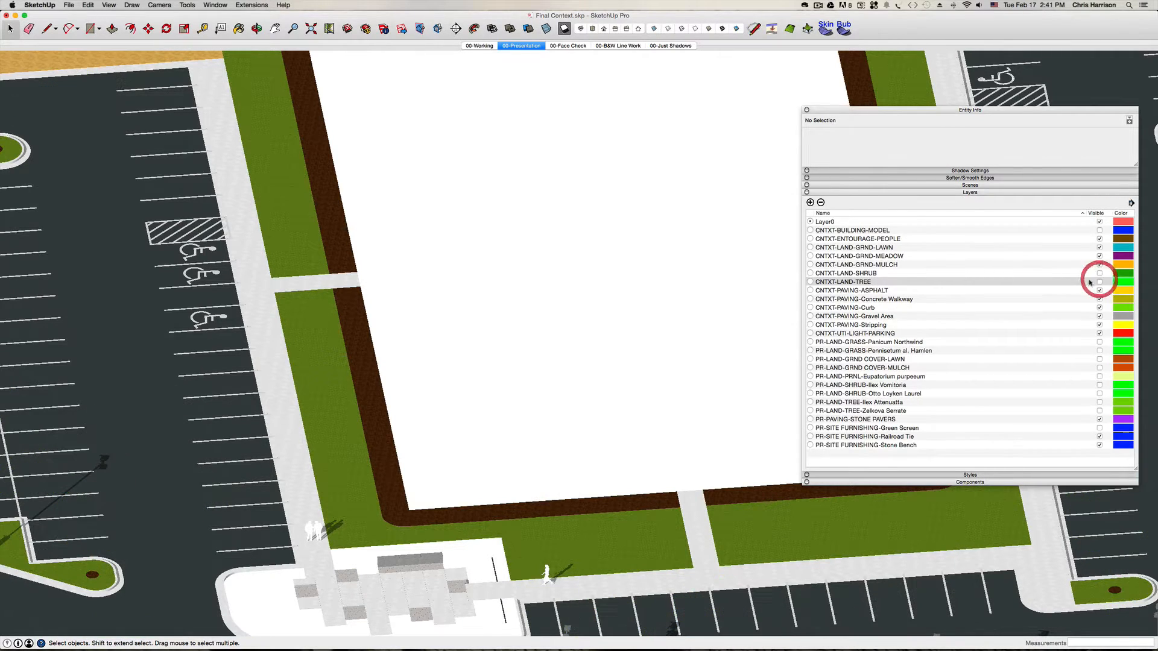
middle_click_drag(373, 547, 400, 523)
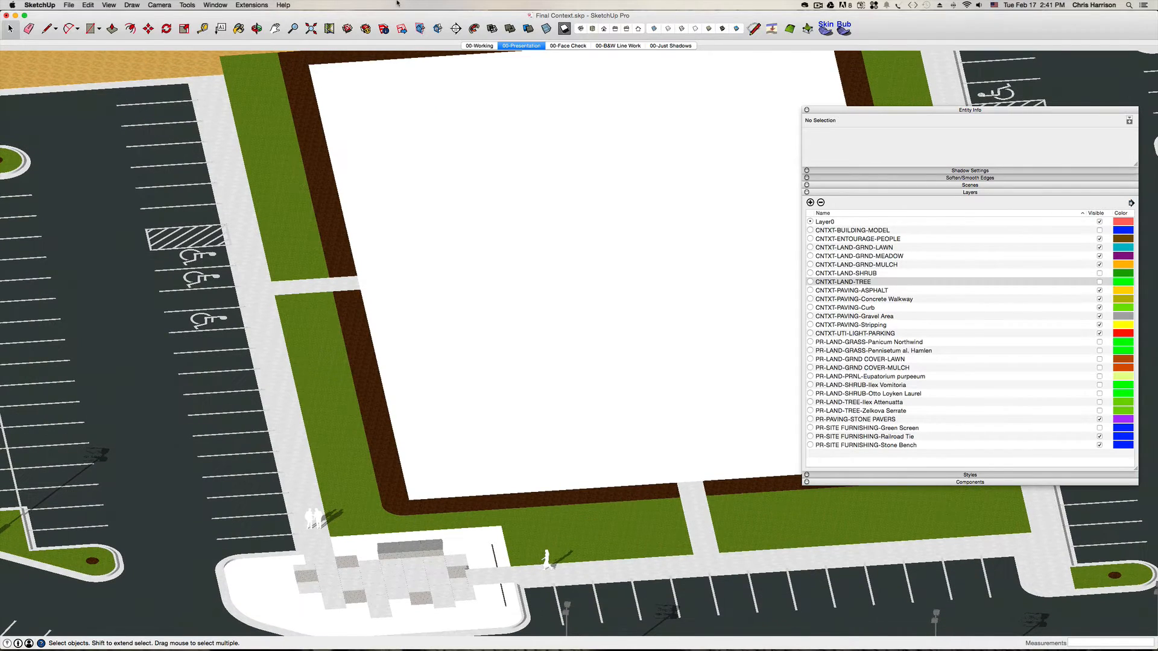
- Place a section plane cutting through the stone bench on the site
left_click(456, 29)
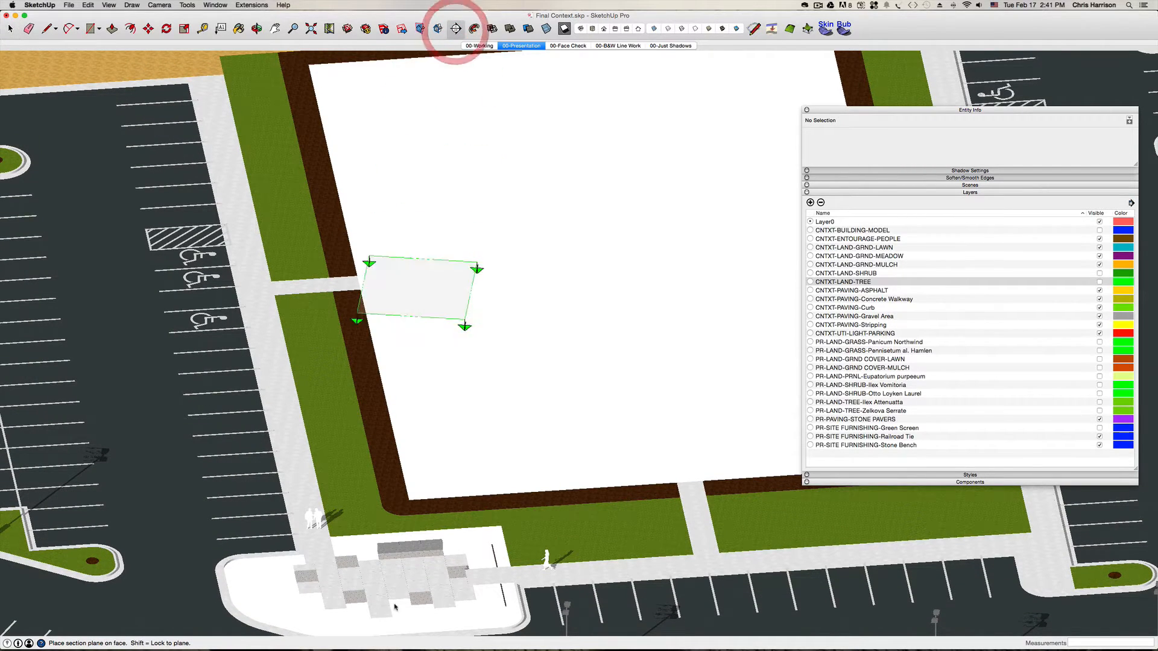
scroll(392, 555, "up", 5)
scroll(389, 491, "up", 8)
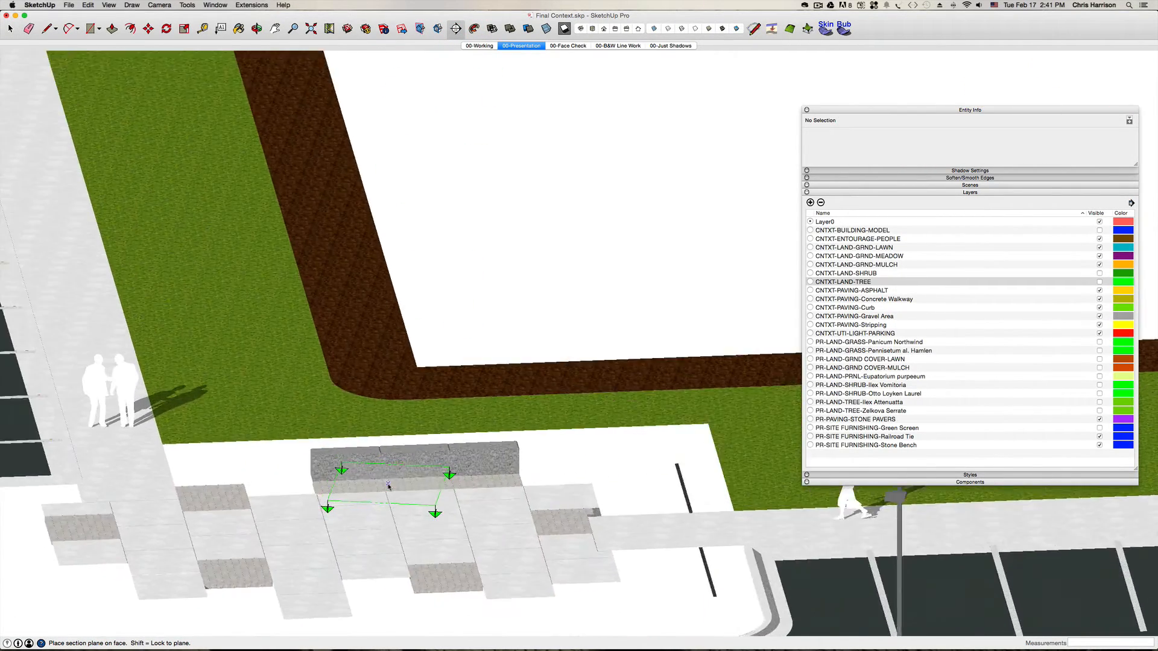
left_click(407, 436)
- Orbit and zoom out to see the new section plane, then select it
scroll(405, 458, "down", 10)
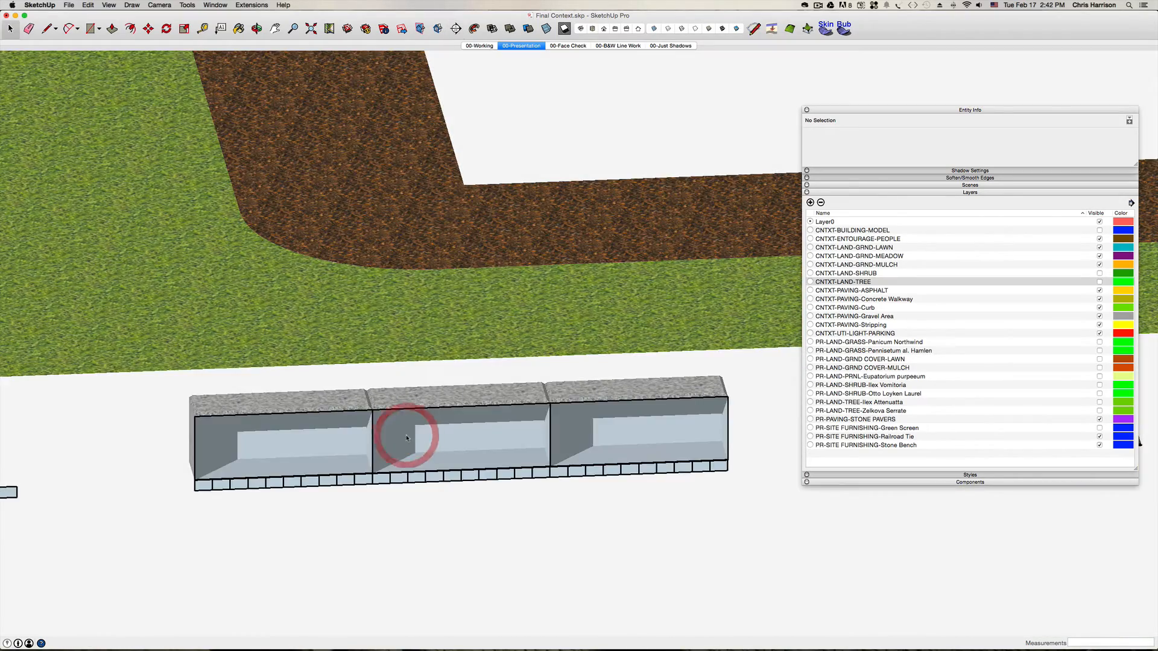
middle_click_drag(406, 464, 376, 512)
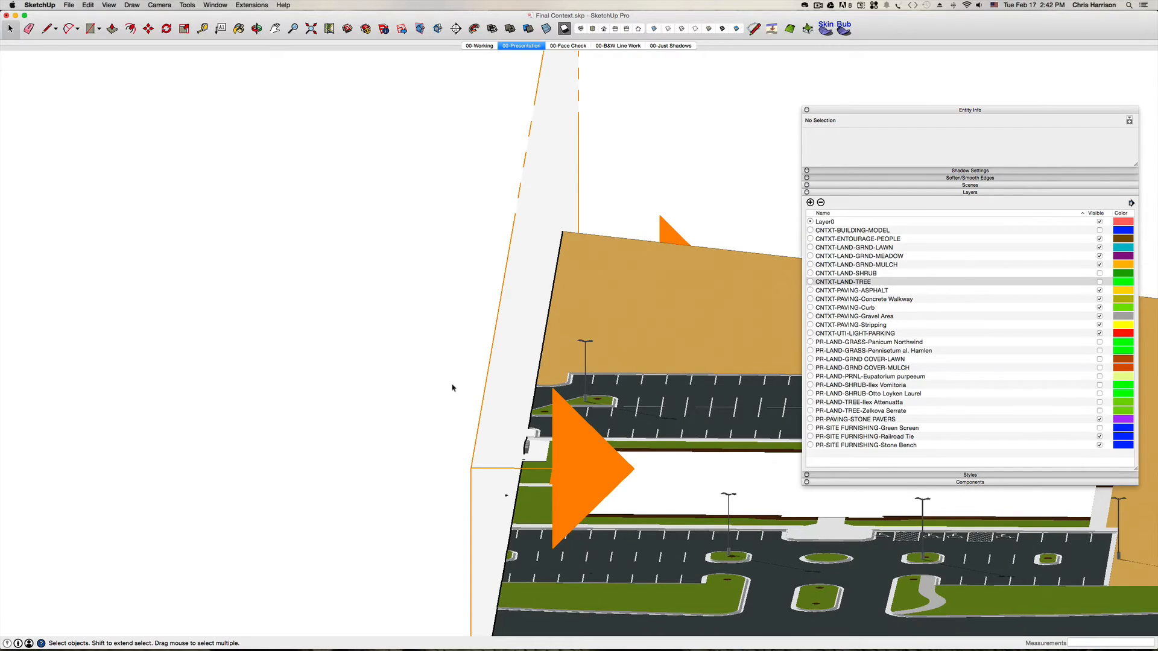
middle_click_drag(453, 388, 399, 398)
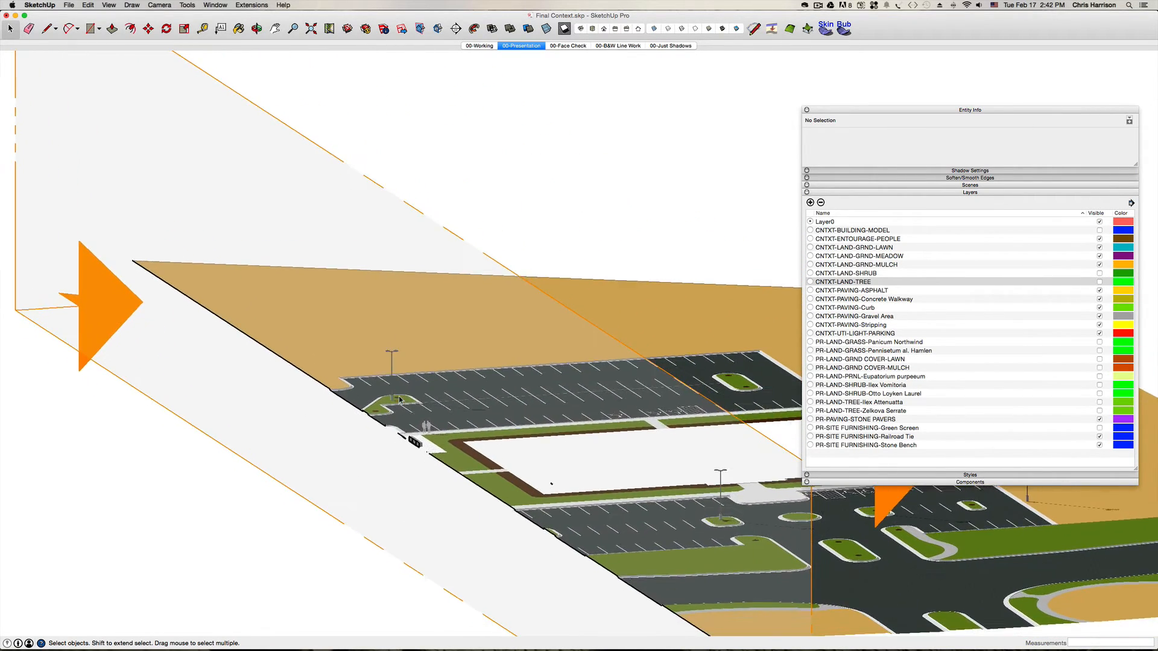
scroll(399, 398, "down", 5)
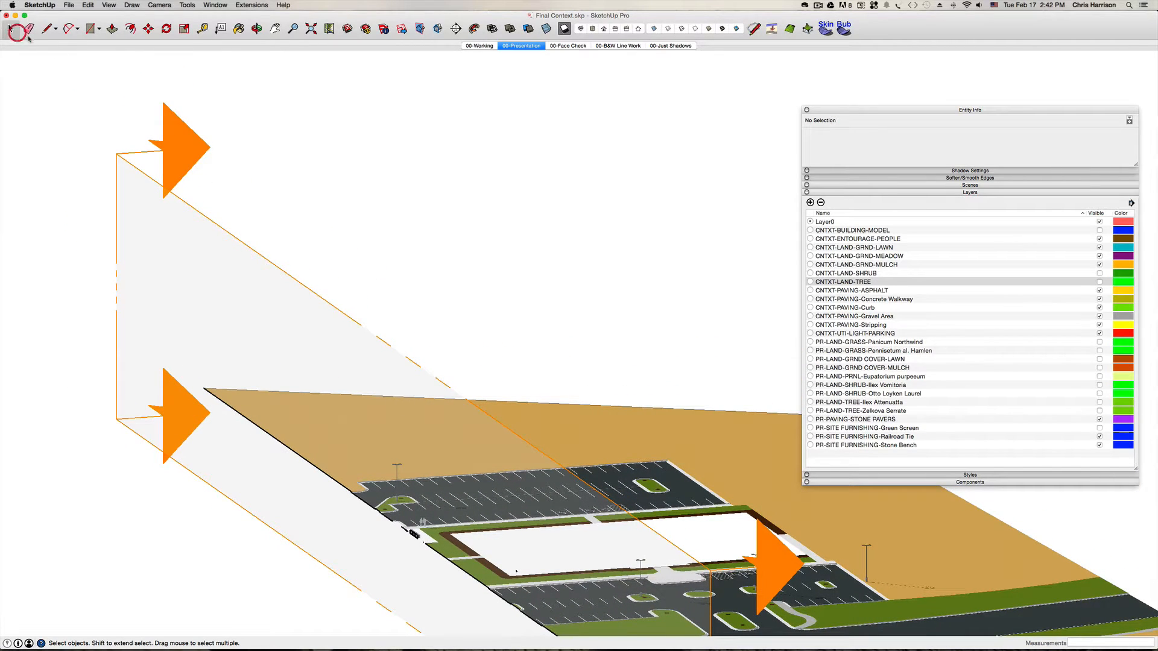
left_click(194, 162)
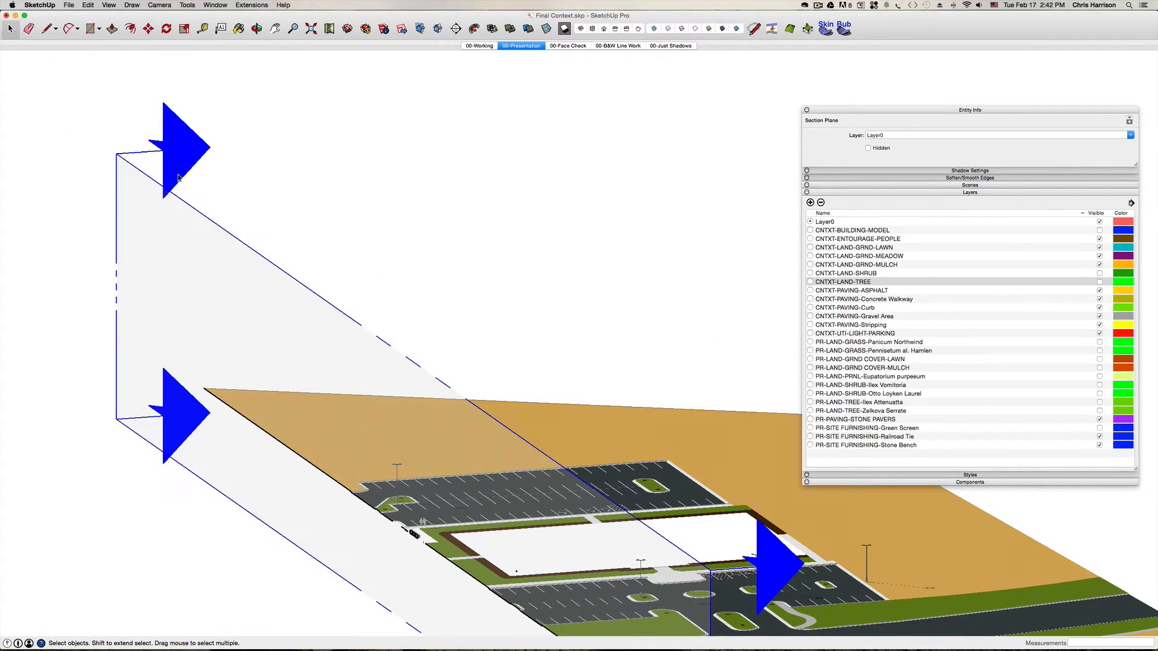
- Move the section plane about 35' 3 3/8" from the plaza to the site's edge
key("m")
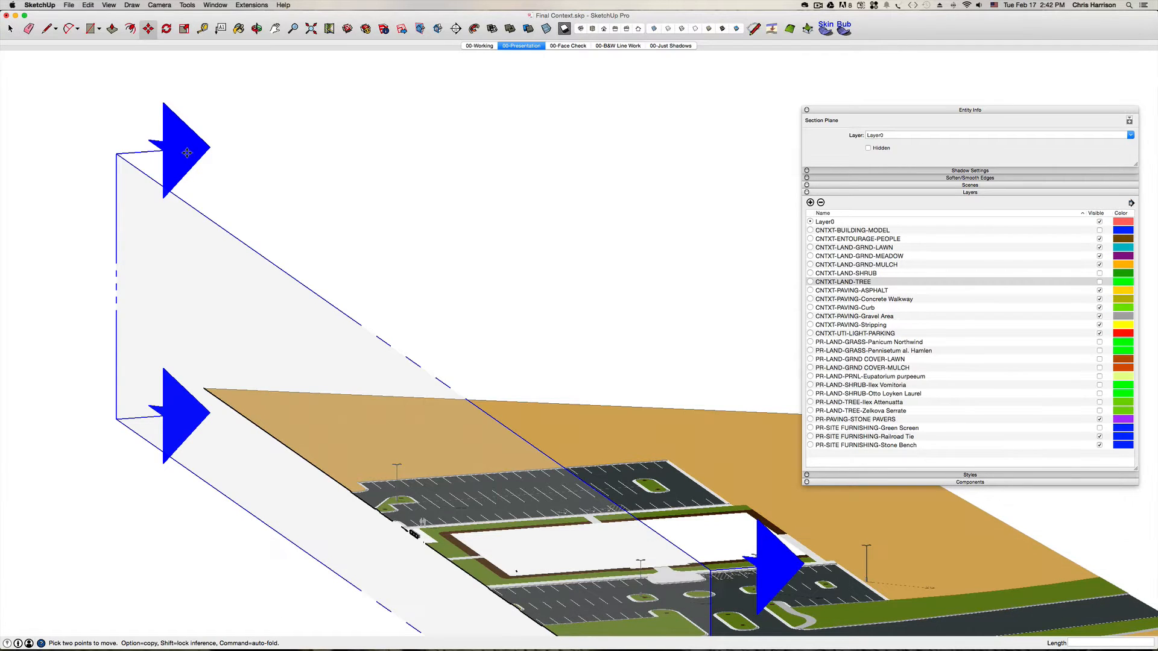
scroll(137, 156, "down", 5)
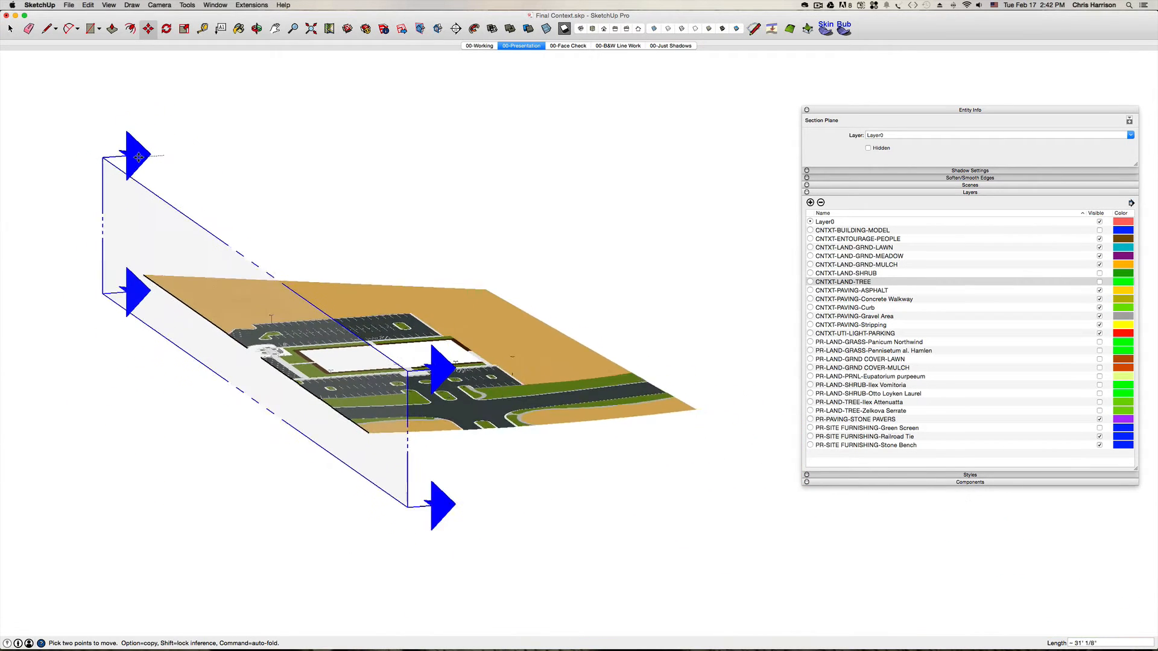
scroll(135, 157, "up", 4)
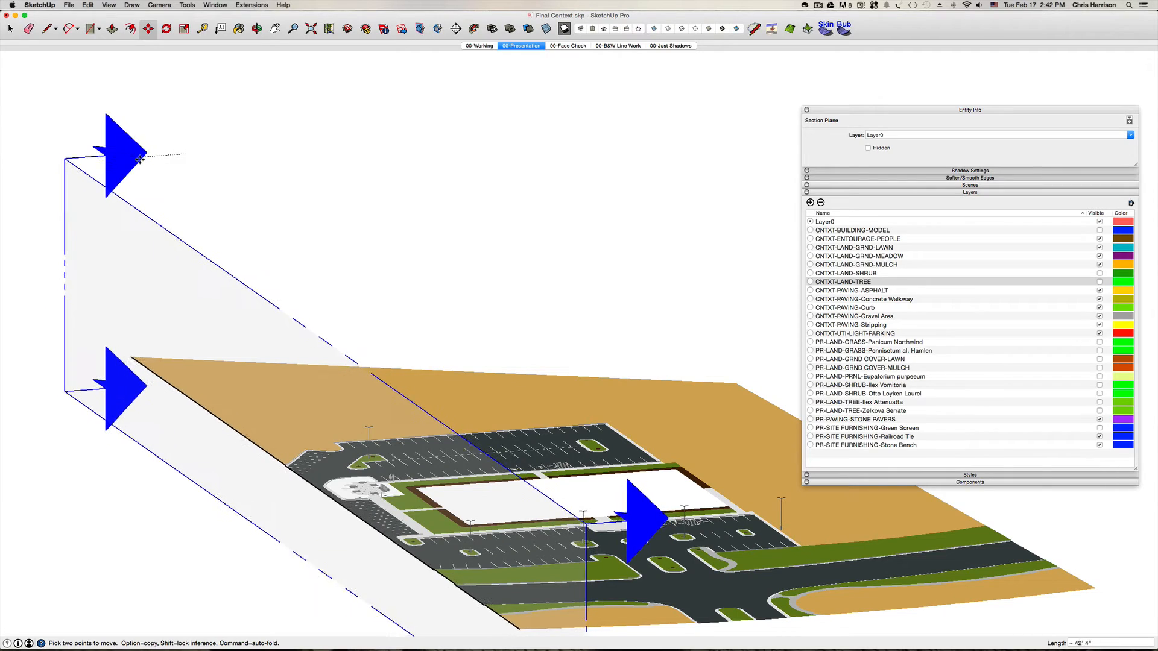
scroll(137, 160, "up", 4)
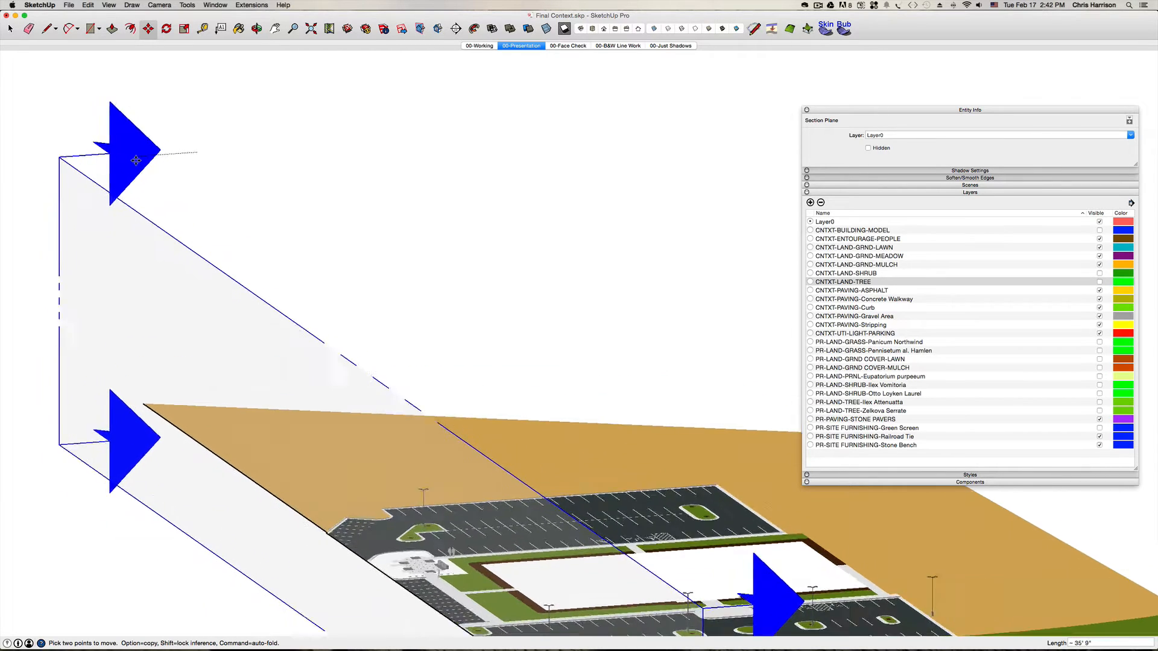
scroll(136, 160, "down", 3)
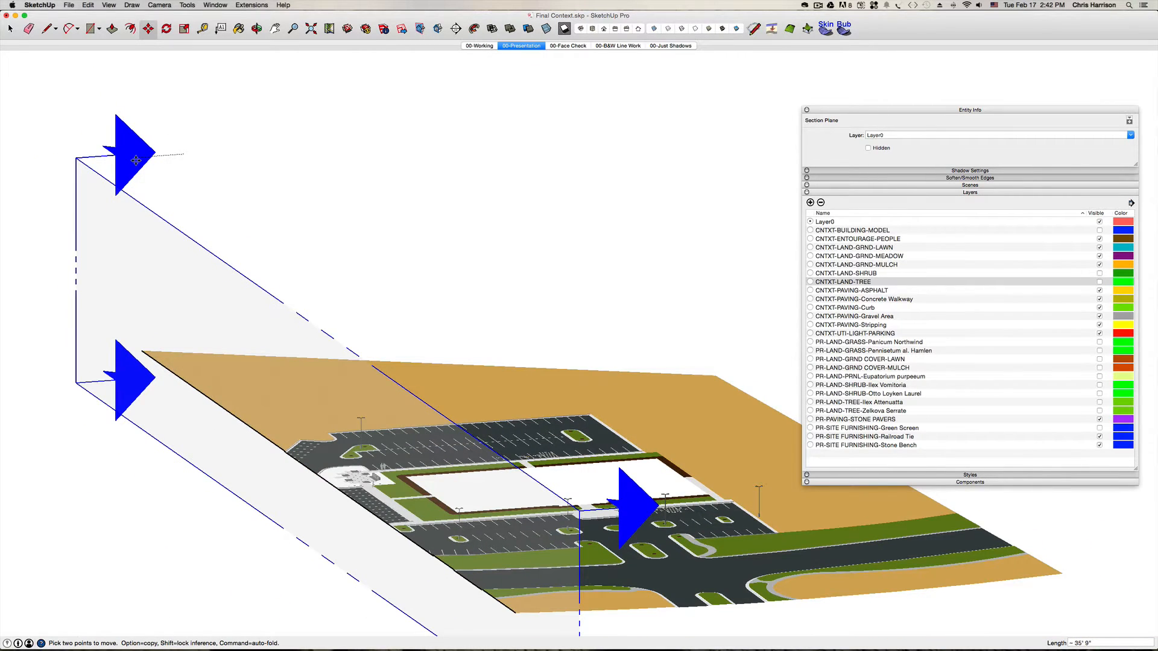
scroll(155, 85, "up", 5)
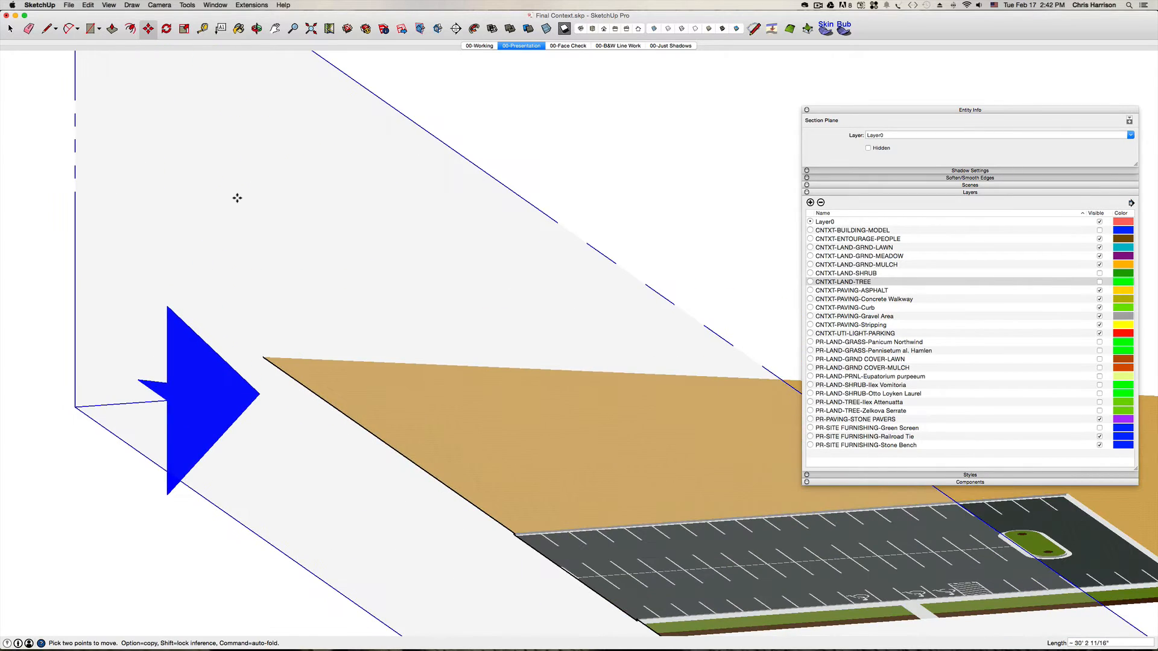
scroll(235, 207, "up", 5)
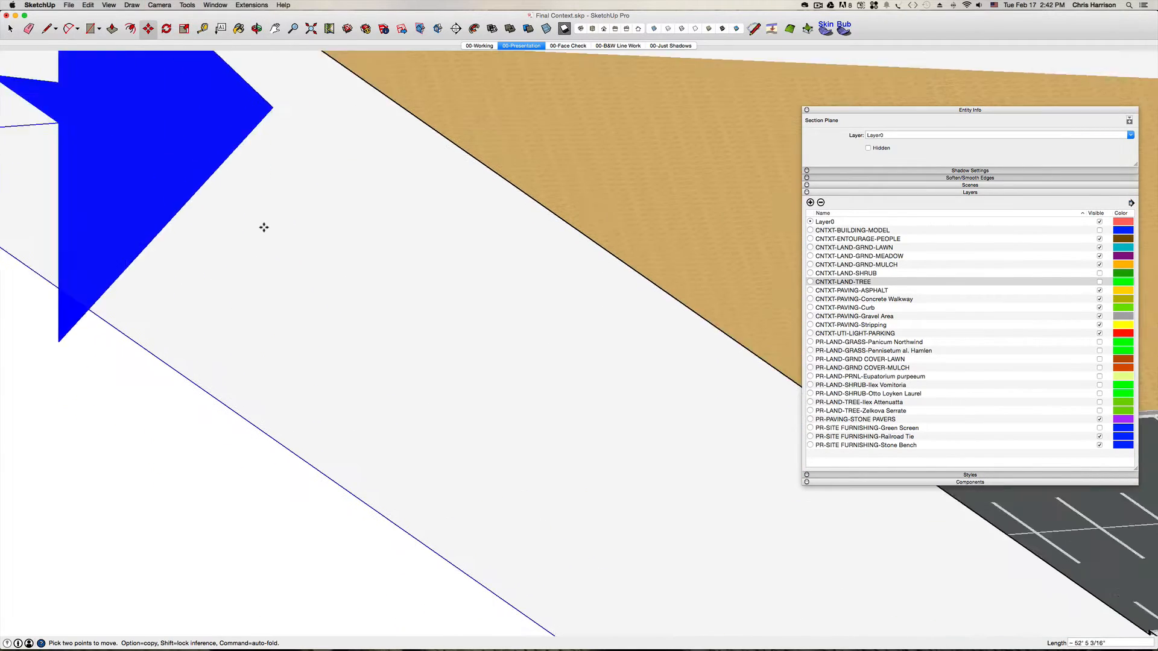
scroll(261, 226, "down", 5)
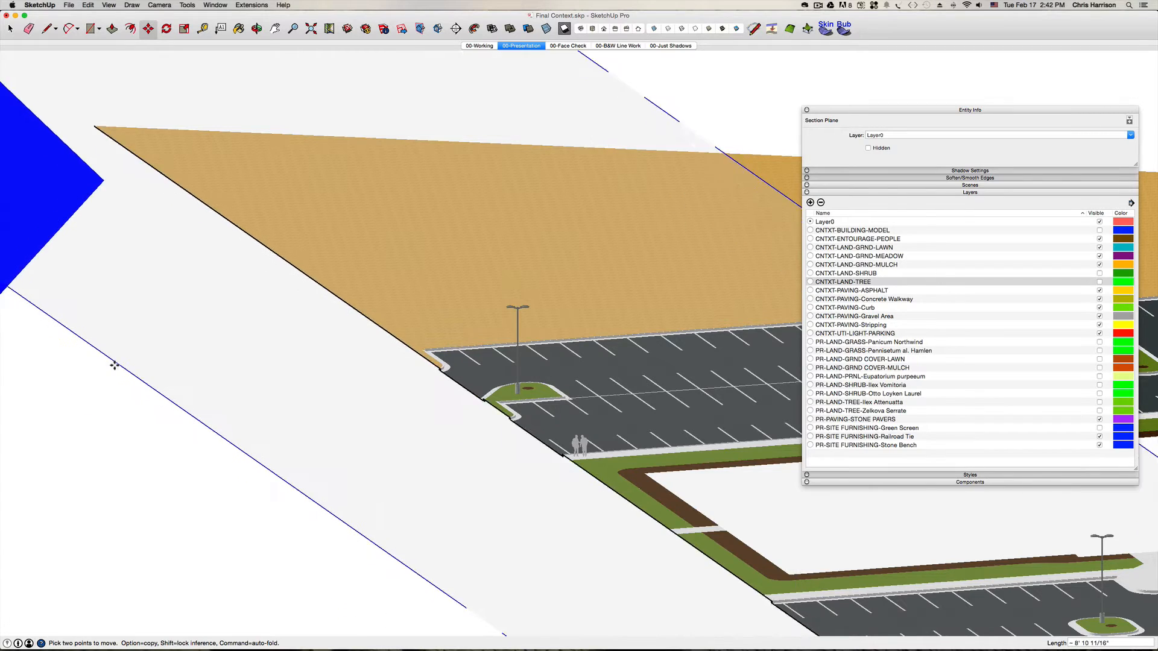
scroll(114, 366, "down", 3)
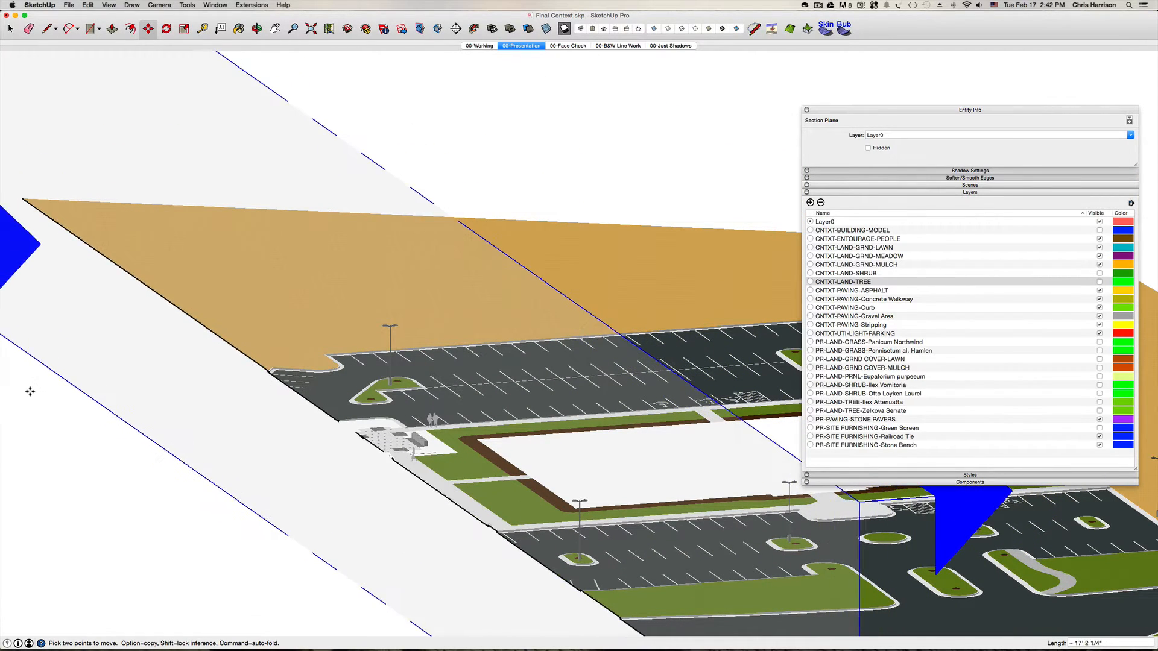
scroll(27, 393, "down", 2)
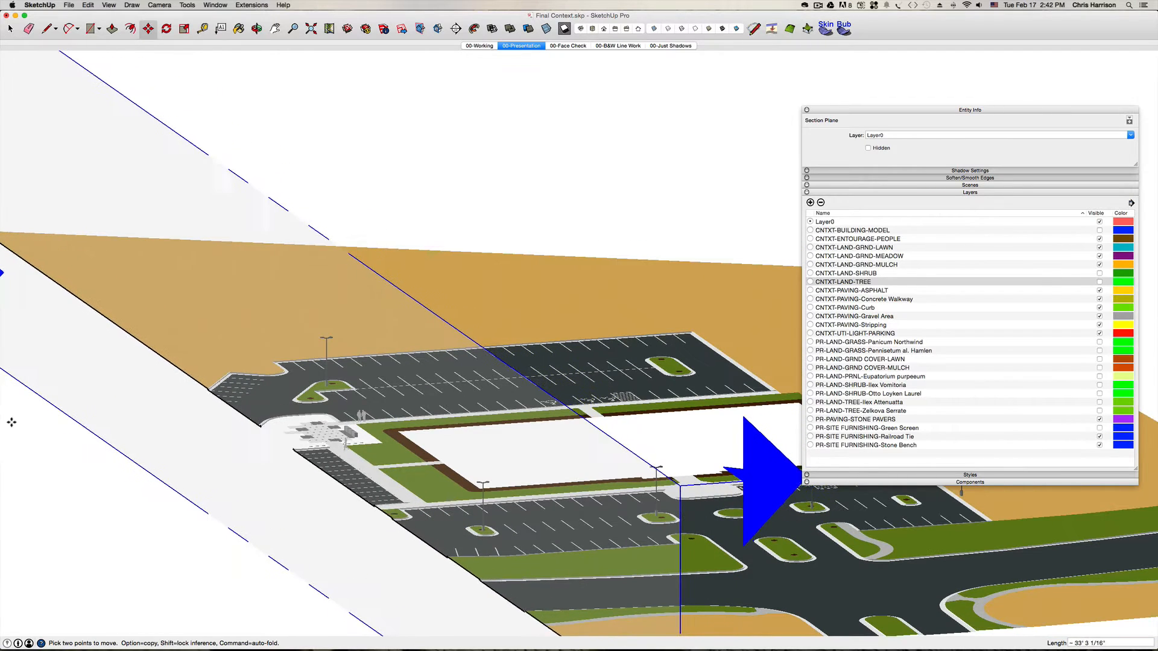
middle_click_drag(160, 398, 233, 383)
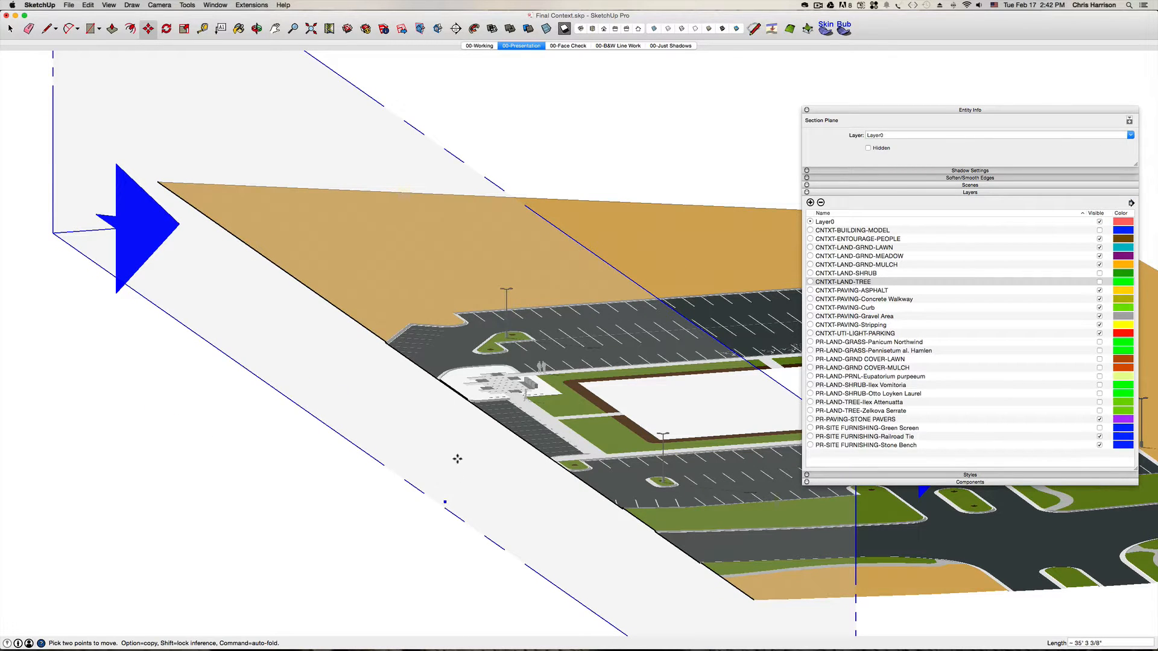
scroll(337, 436, "down", 5)
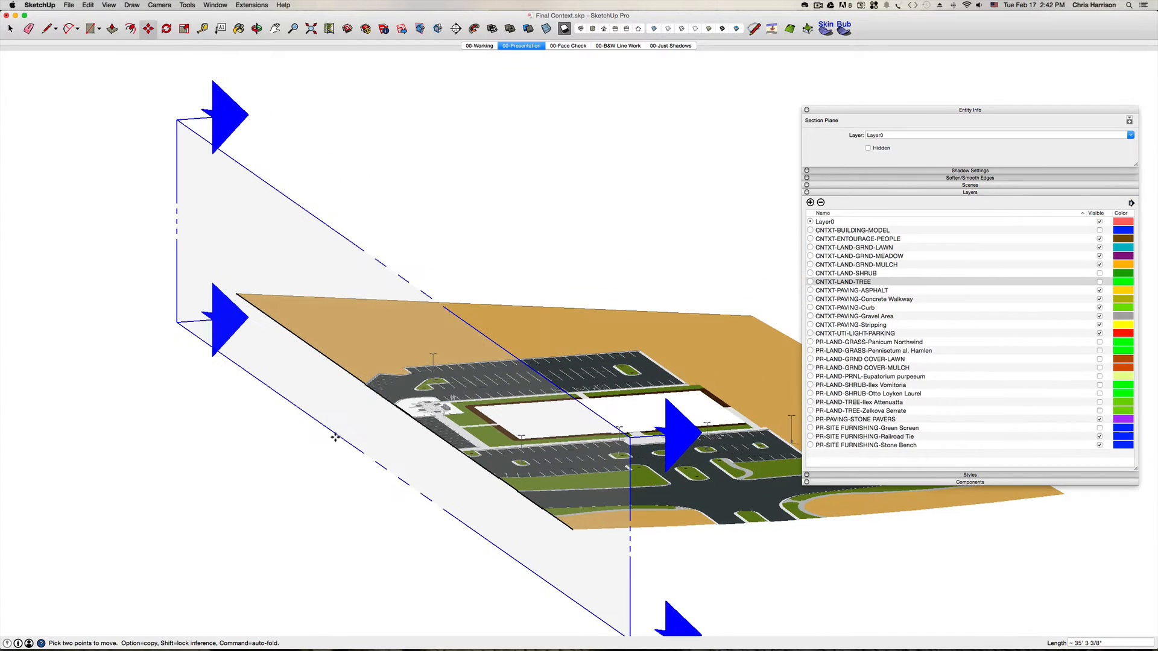
- Align the view straight-on to the section plane for a flat elevation
right_click(266, 230)
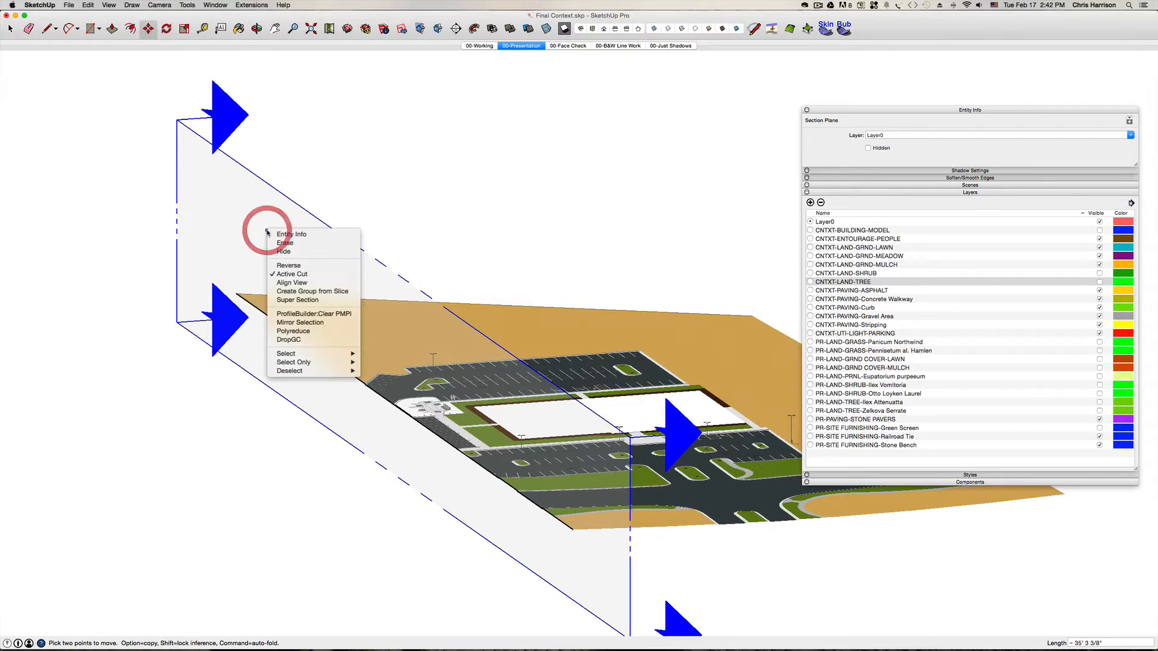
left_click(311, 282)
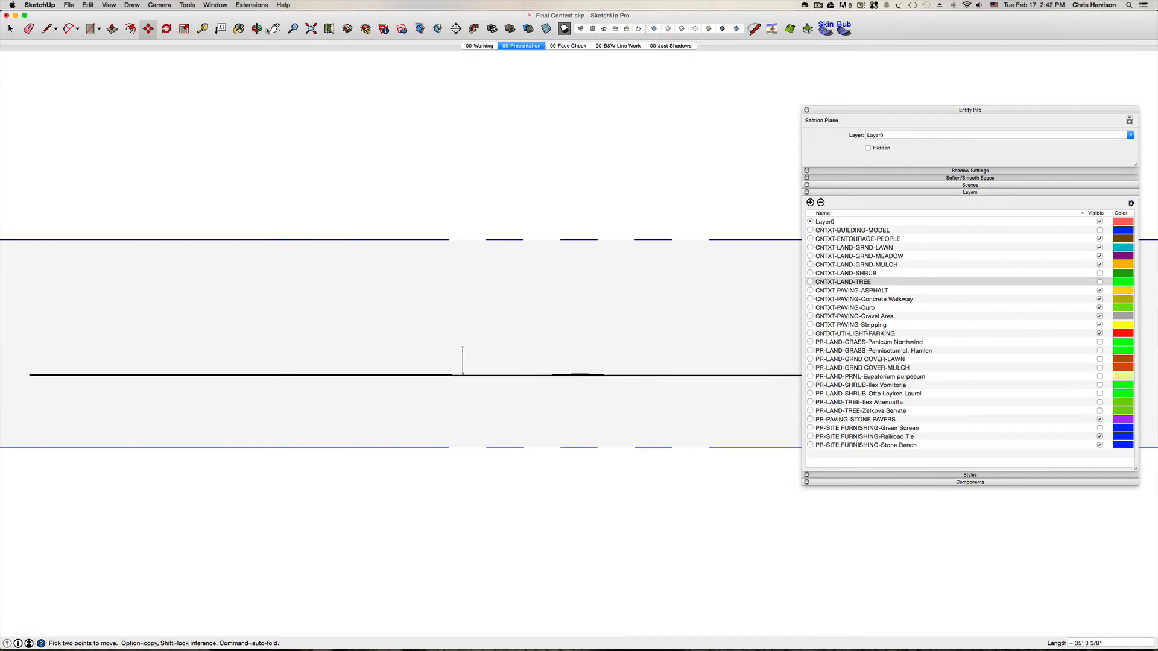
left_click(160, 6)
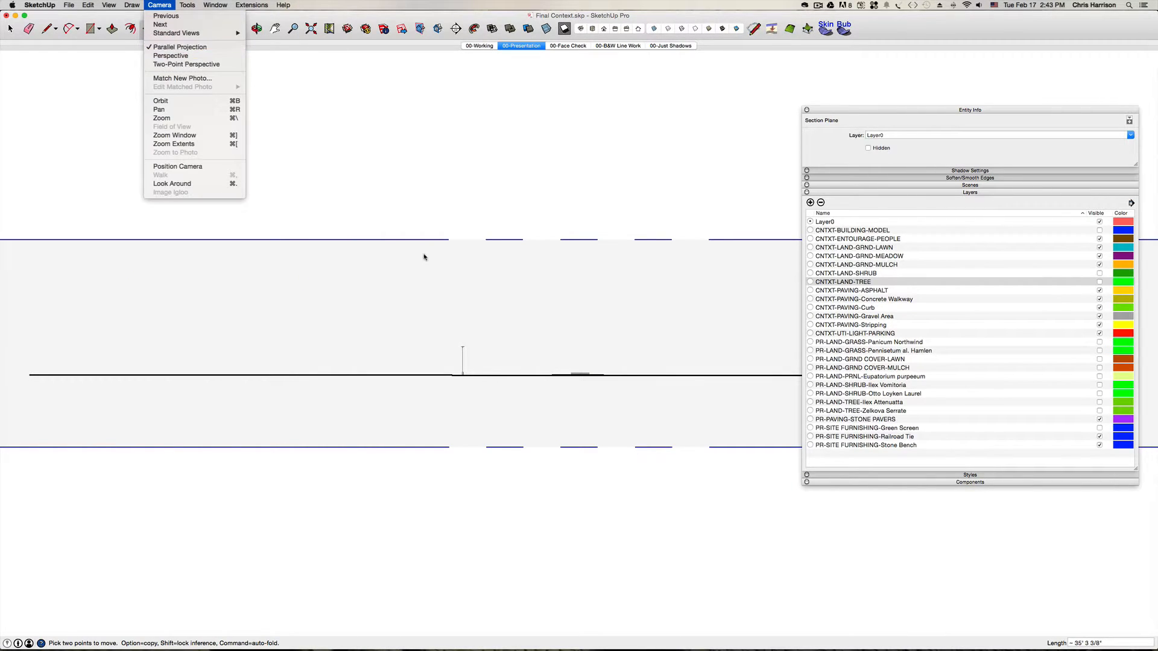
key("Escape")
- Frame the elevation along the ground line and lamp post, and hide section plane display
key("h")
left_click_drag(503, 331, 514, 407)
scroll(515, 406, "up", 4)
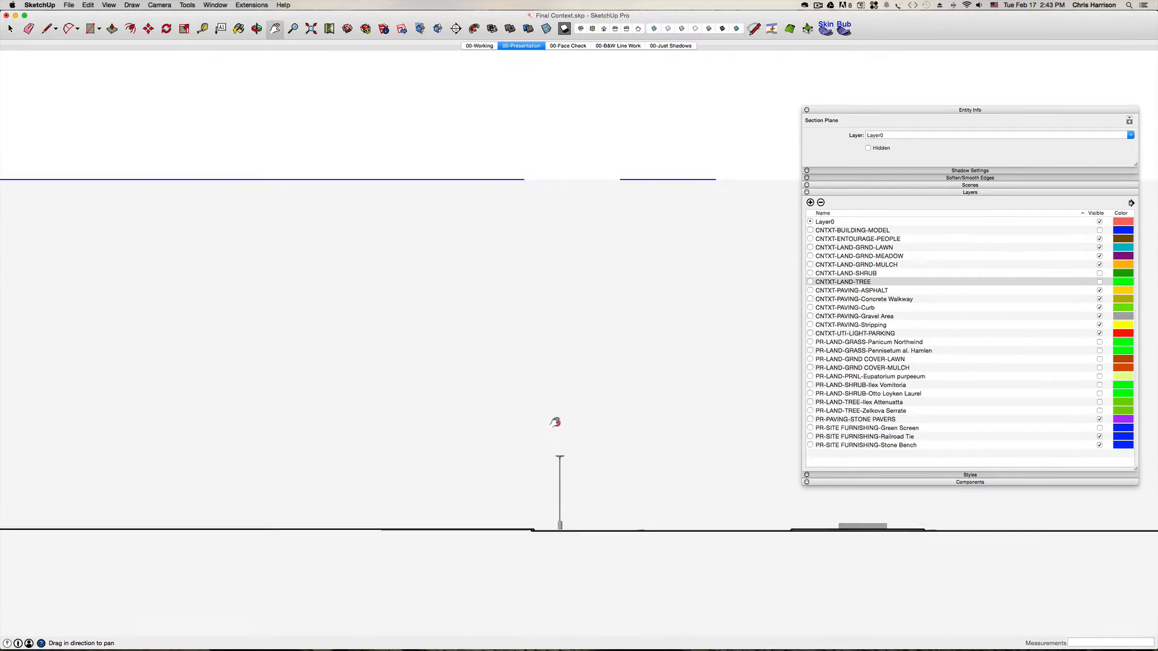
left_click_drag(584, 432, 541, 416)
scroll(541, 416, "up", 2)
left_click_drag(614, 436, 396, 388)
scroll(596, 466, "up", 5)
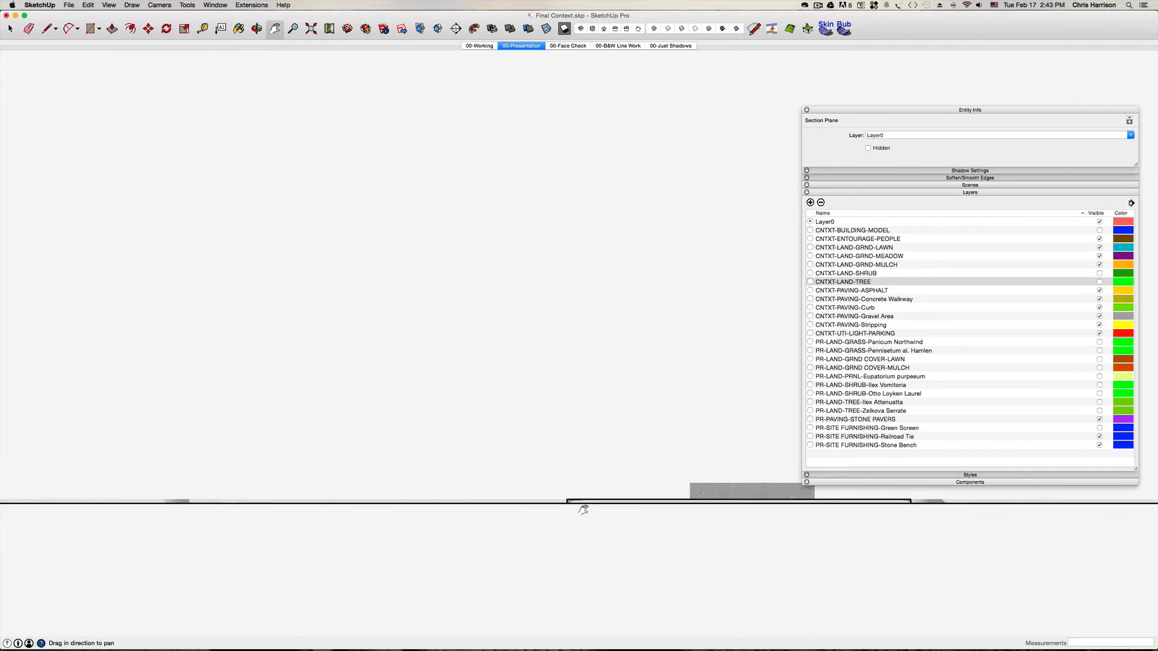
scroll(572, 504, "down", 1)
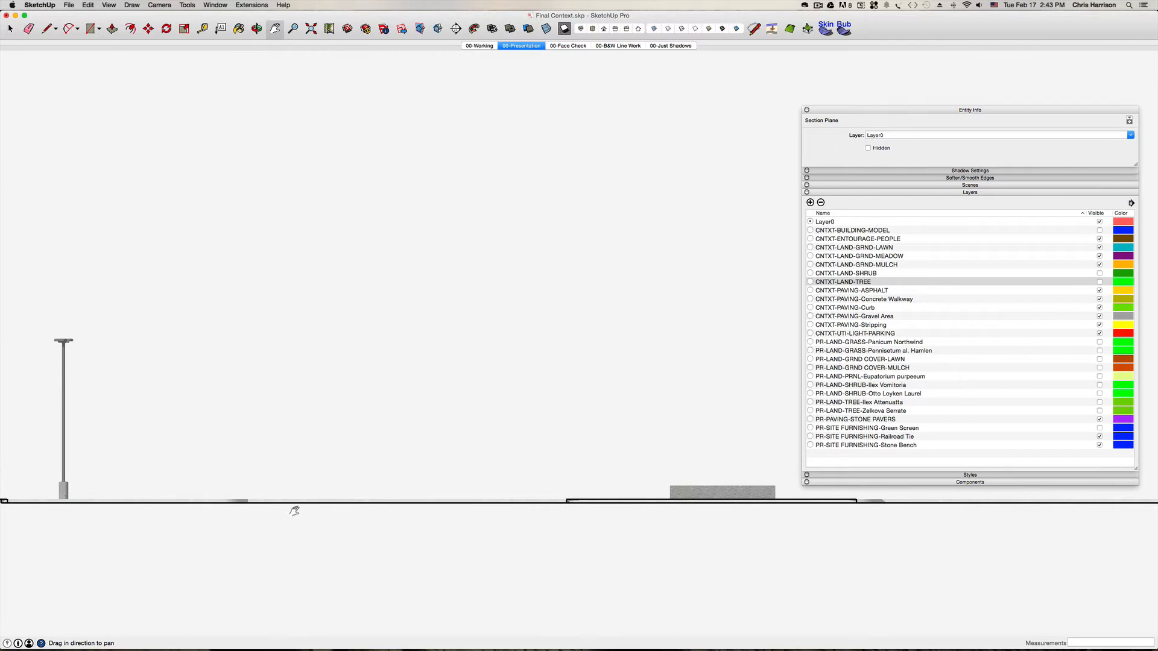
mouse_move(295, 511)
left_mouse_down()
mouse_move(455, 504)
mouse_move(281, 509)
left_mouse_up()
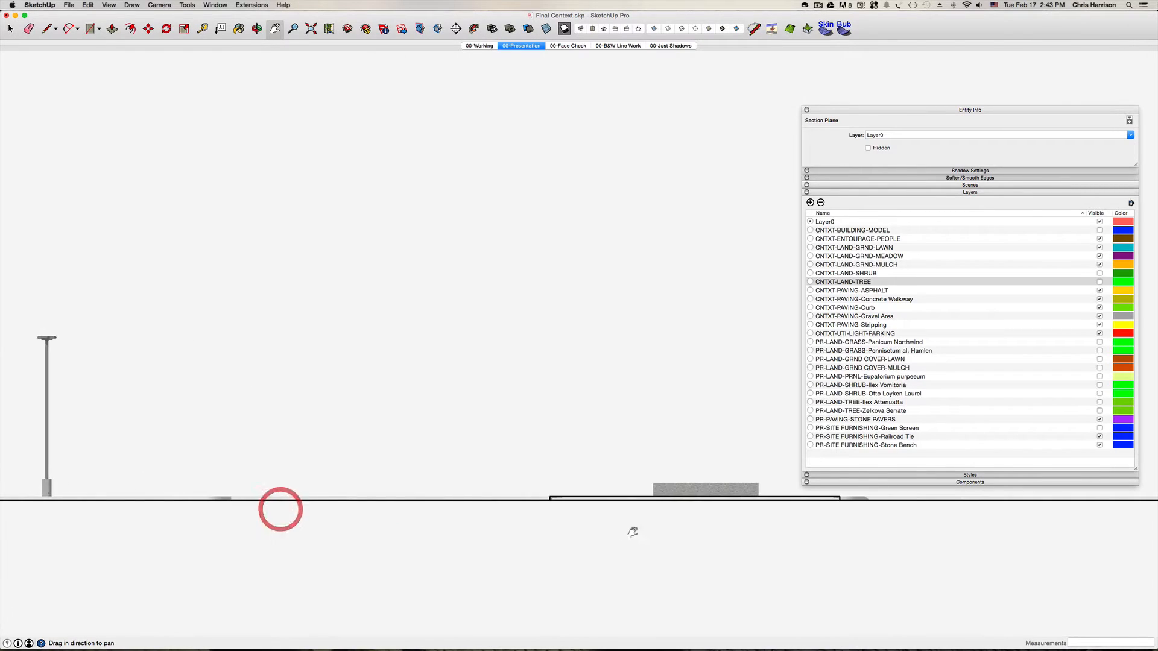
left_click_drag(632, 532, 520, 526)
left_click_drag(669, 468, 632, 471)
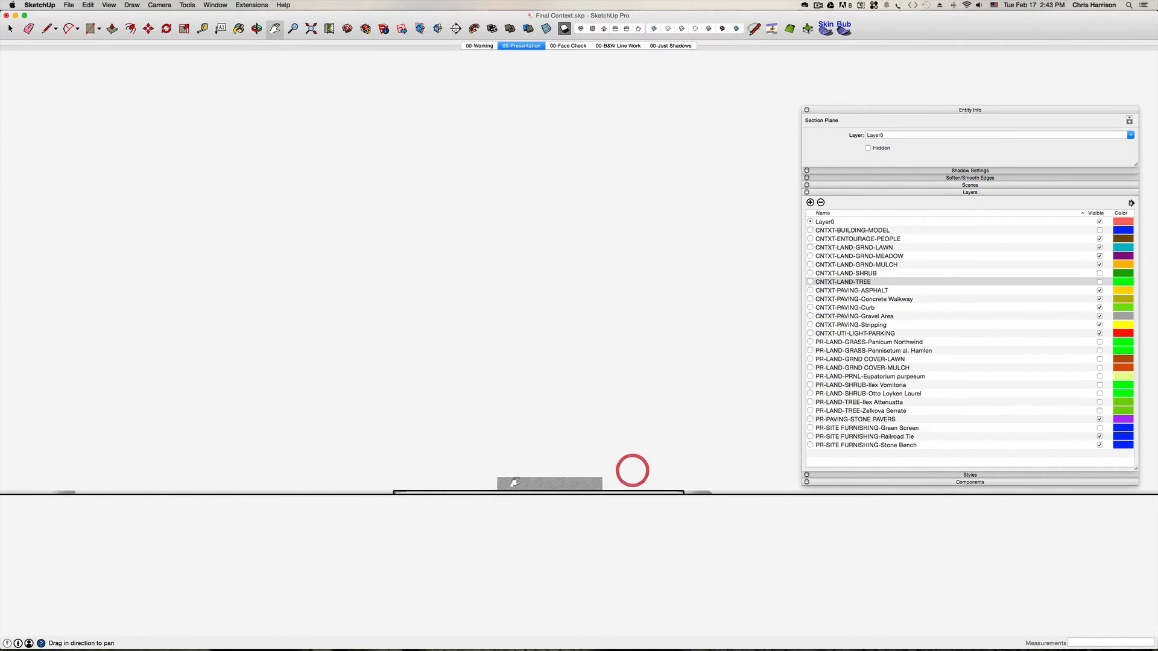
scroll(599, 463, "down", 3)
scroll(599, 416, "down", 4)
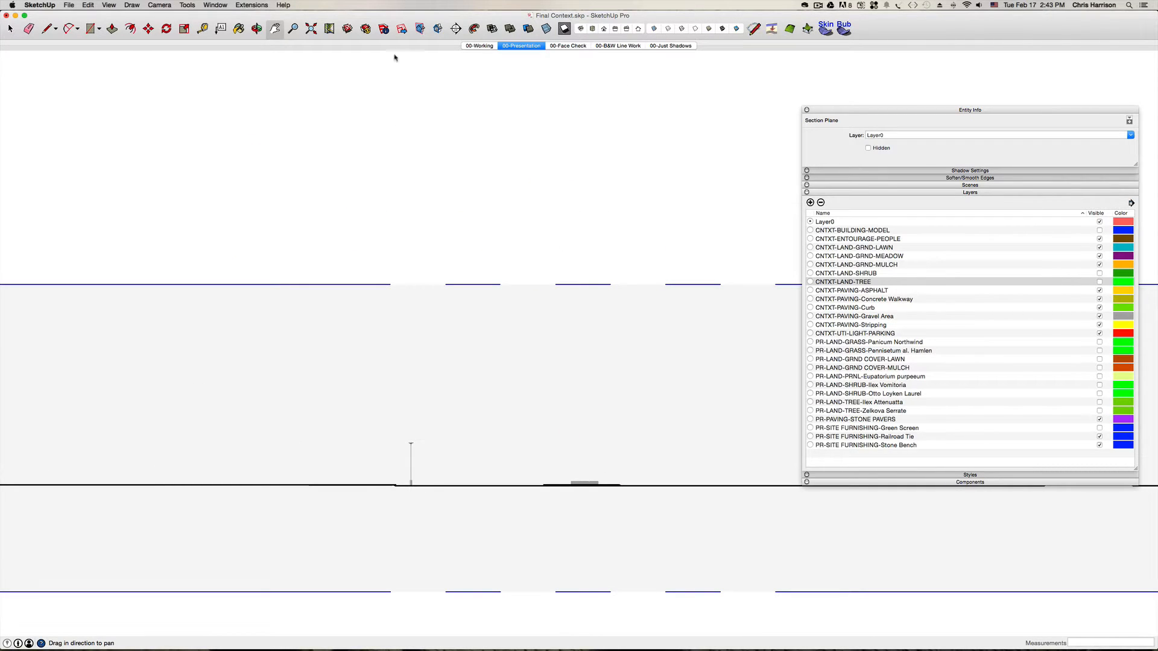
left_click(425, 29)
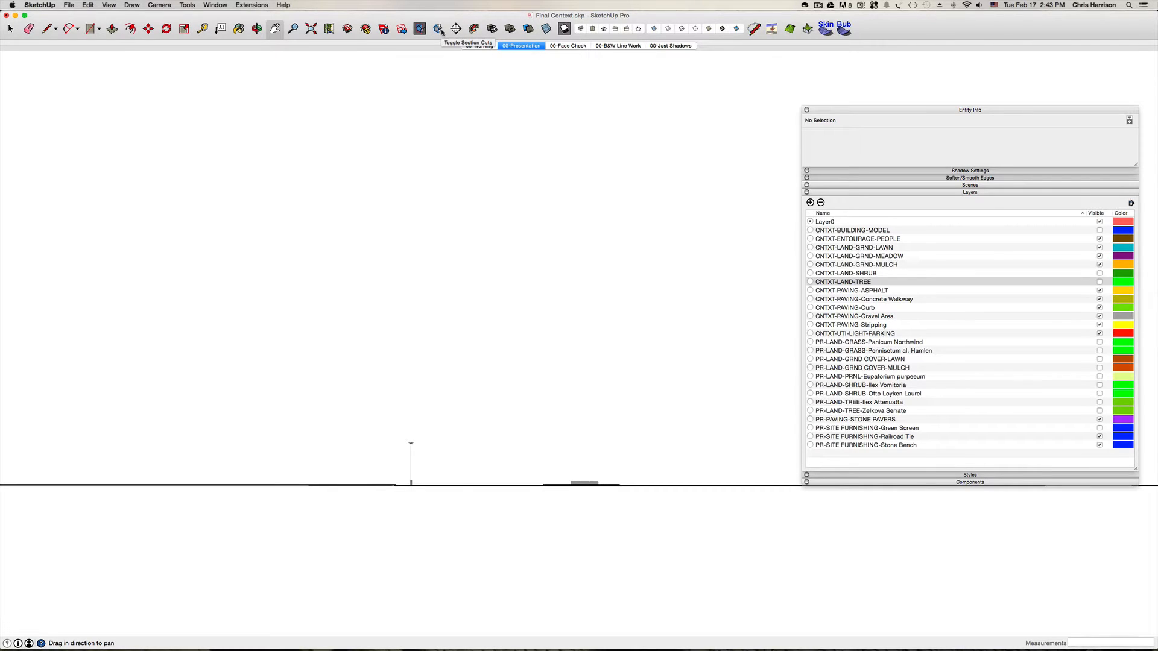
- Recentre the elevation on the lamp post and make CNTXT-BUILDING-MODEL visible
left_click_drag(439, 391, 400, 388)
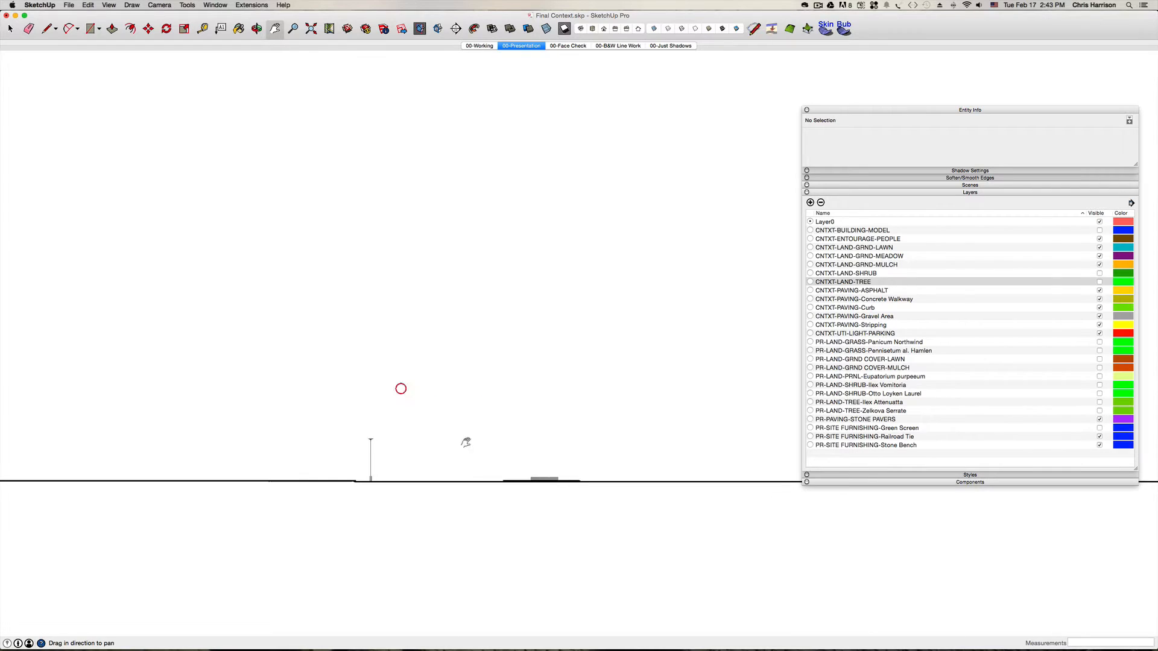
scroll(533, 481, "up", 5)
scroll(501, 447, "down", 4)
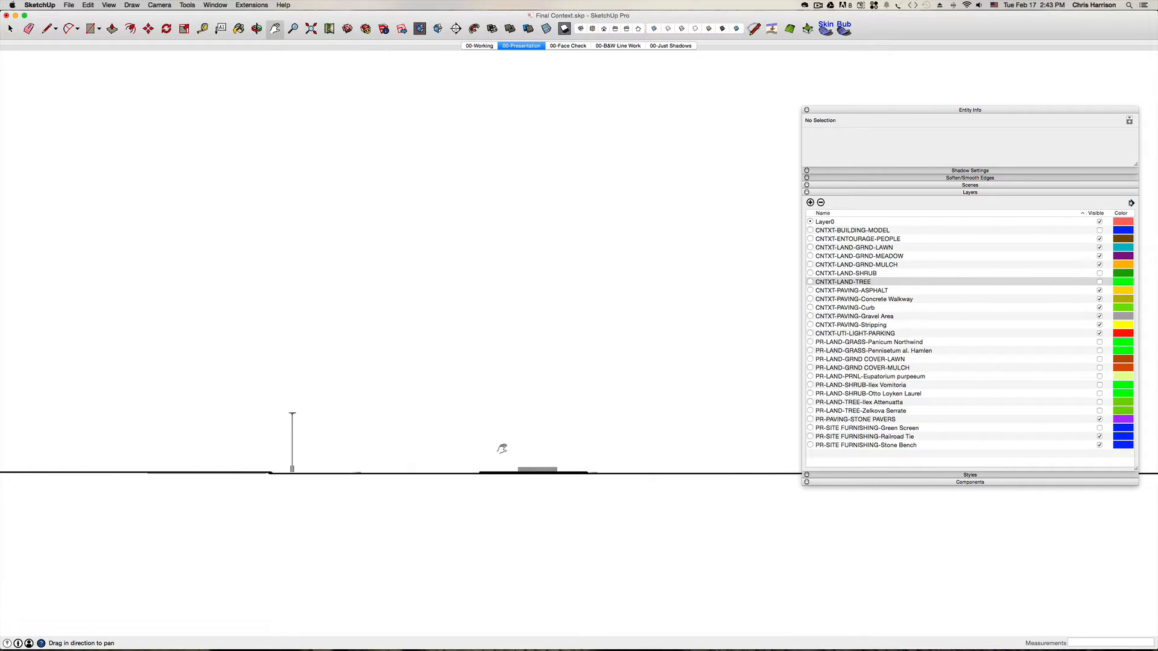
middle_click_drag(501, 448, 470, 433)
mouse_move(470, 433)
left_mouse_down()
mouse_move(437, 440)
mouse_move(452, 442)
left_mouse_up()
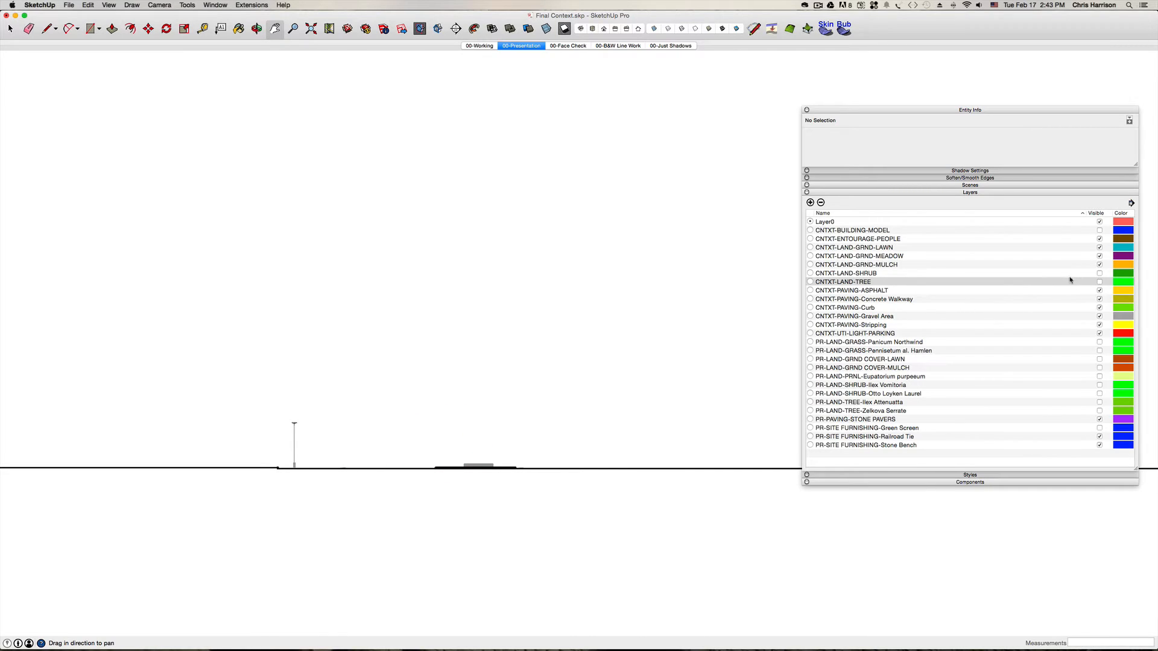
left_click_drag(439, 401, 438, 429)
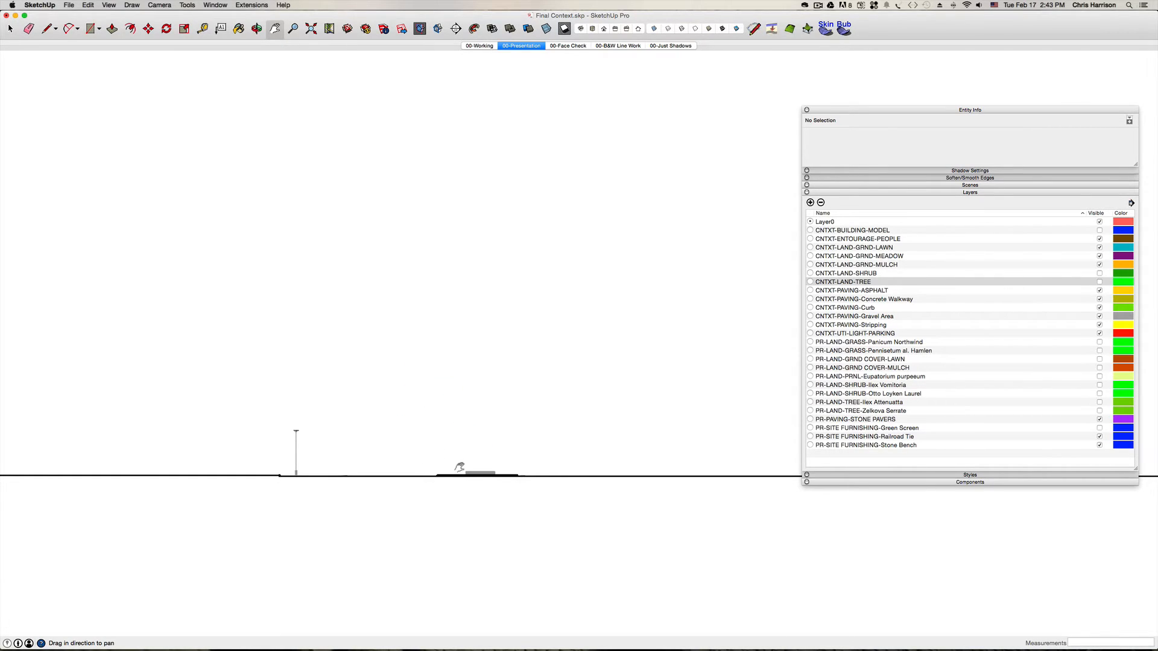
left_click(1099, 232)
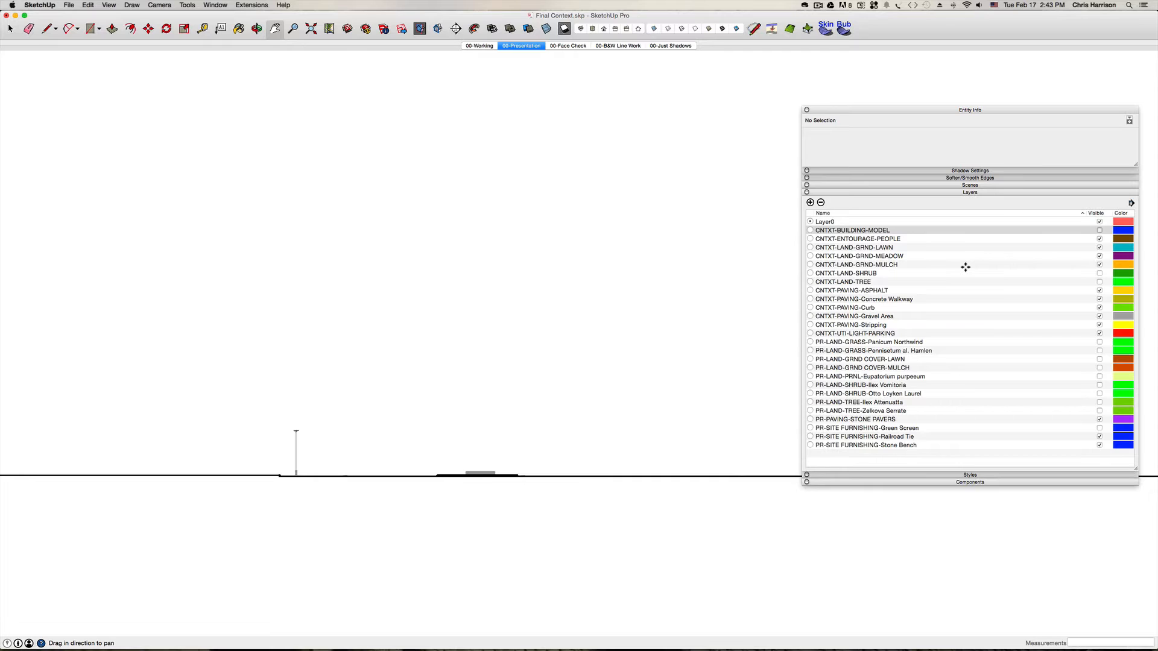
key("super+z")
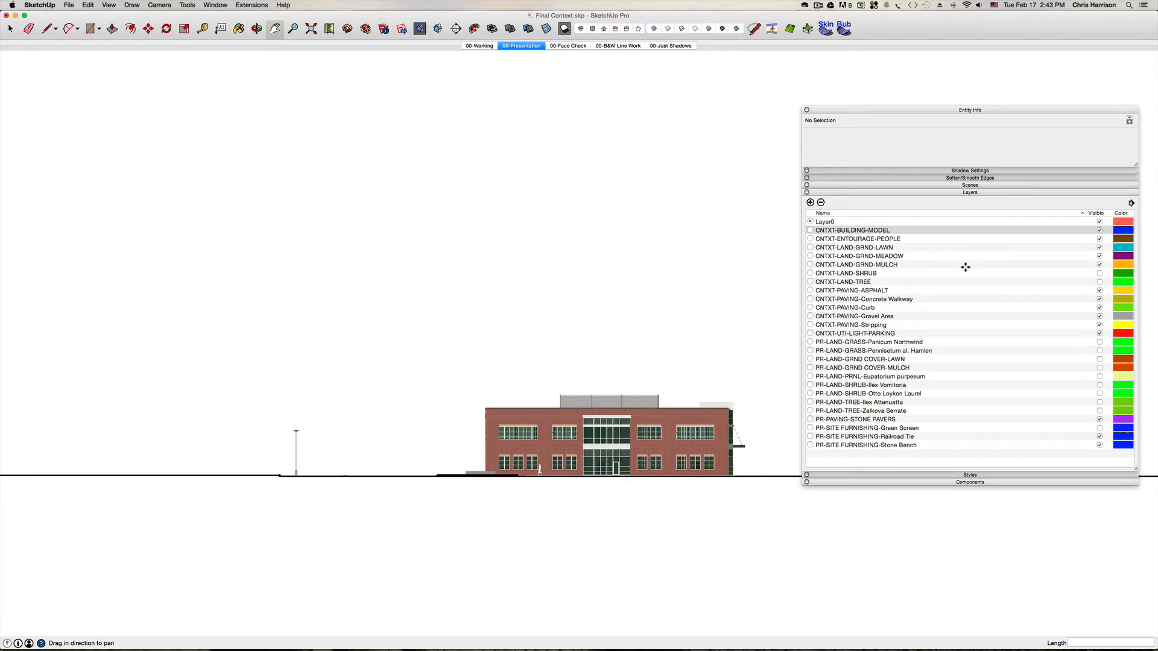
- Show CNTXT-LAND-SHRUB and CNTXT-LAND-TREE again, plus the selected PR- landscape layers
left_click(1100, 274)
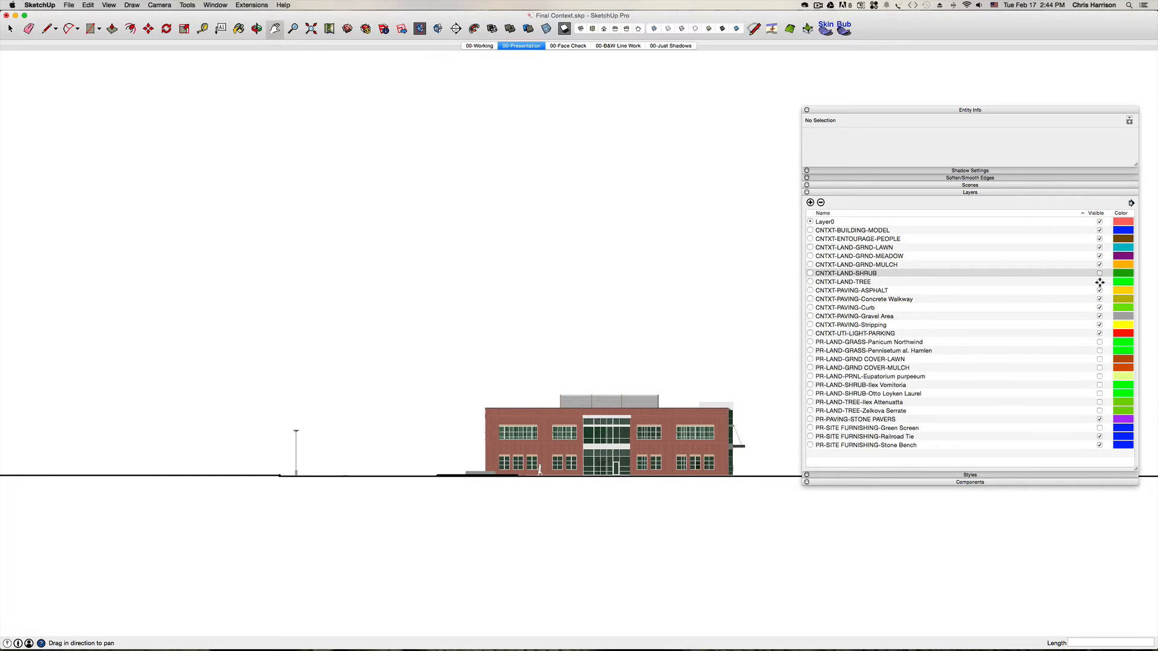
left_click(1100, 283)
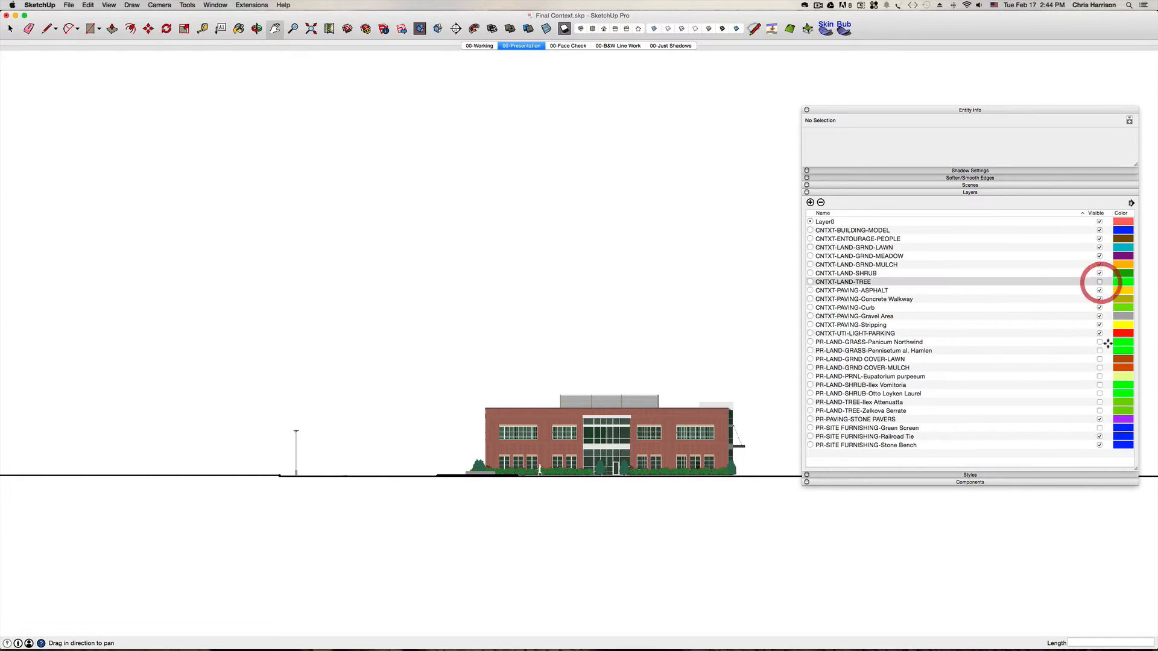
left_click(930, 342)
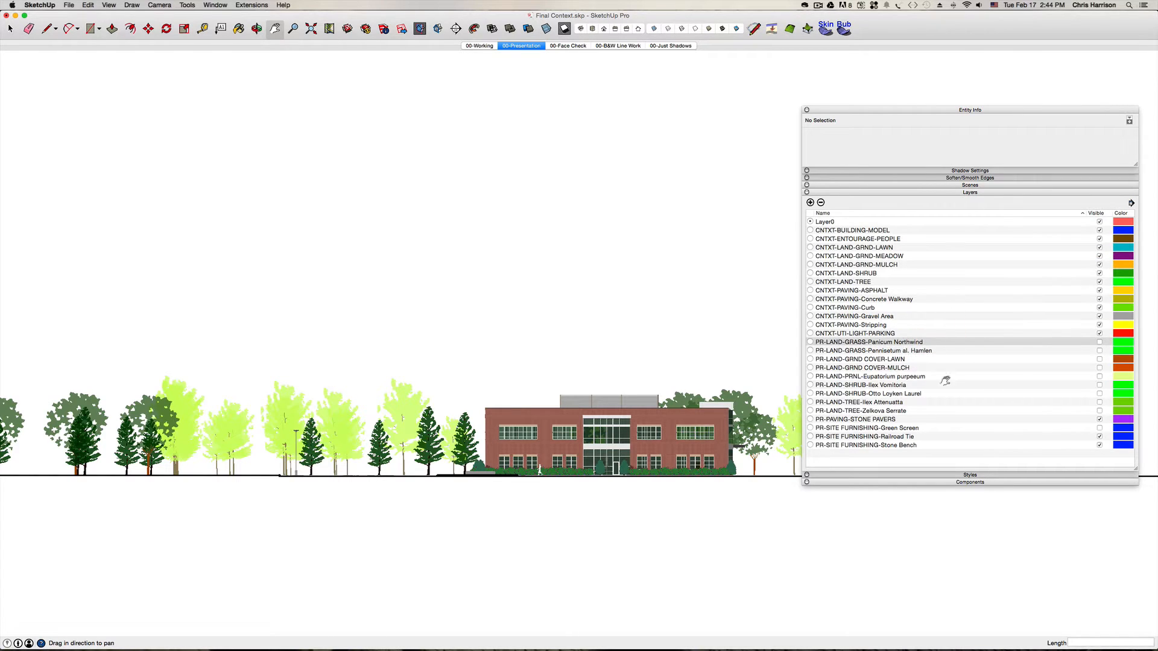
left_click(911, 410, "shift")
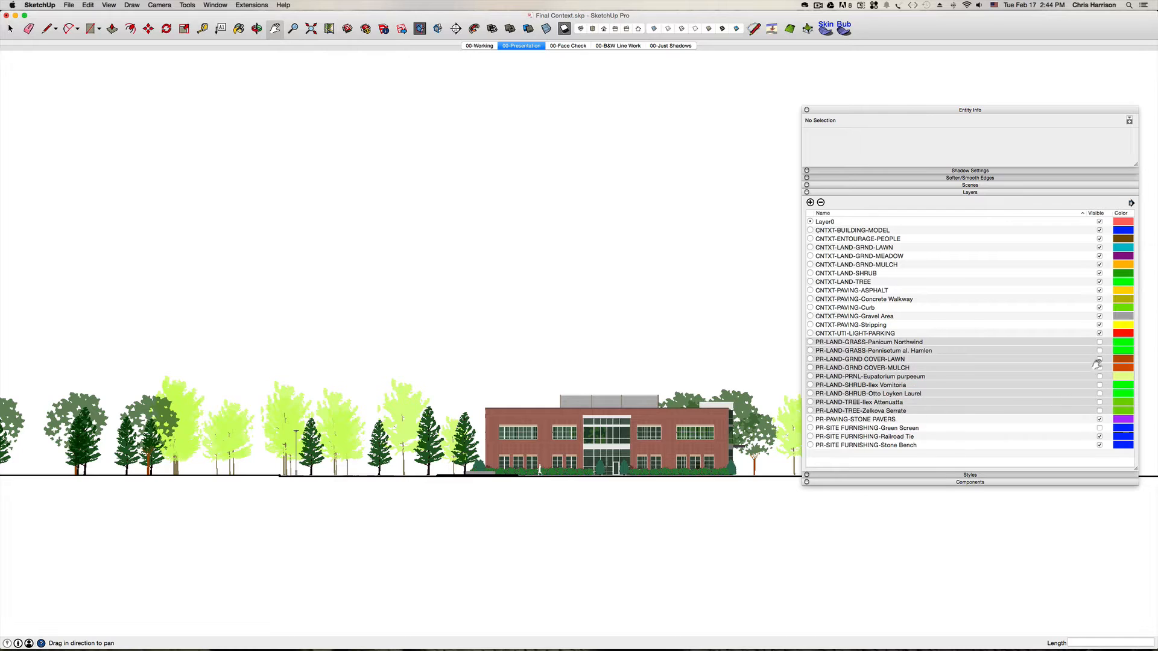
left_click(1100, 342)
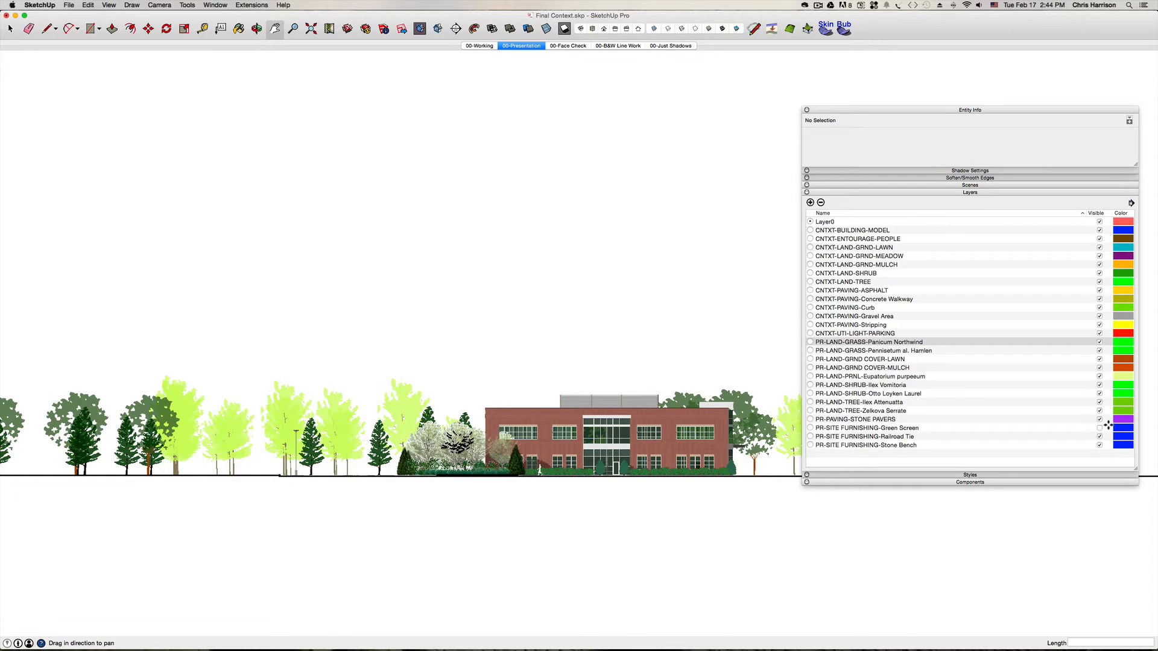
- Hide the Green Screen layer and frame the foliage-lined building elevation
left_click(1100, 428)
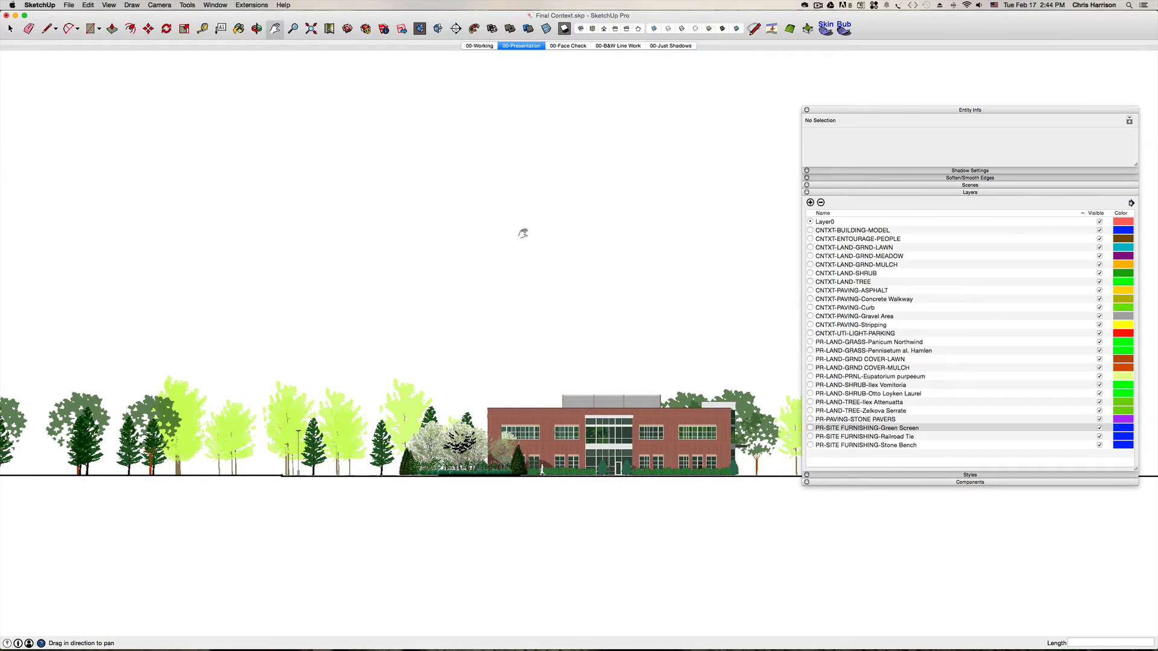
left_click_drag(493, 317, 517, 314)
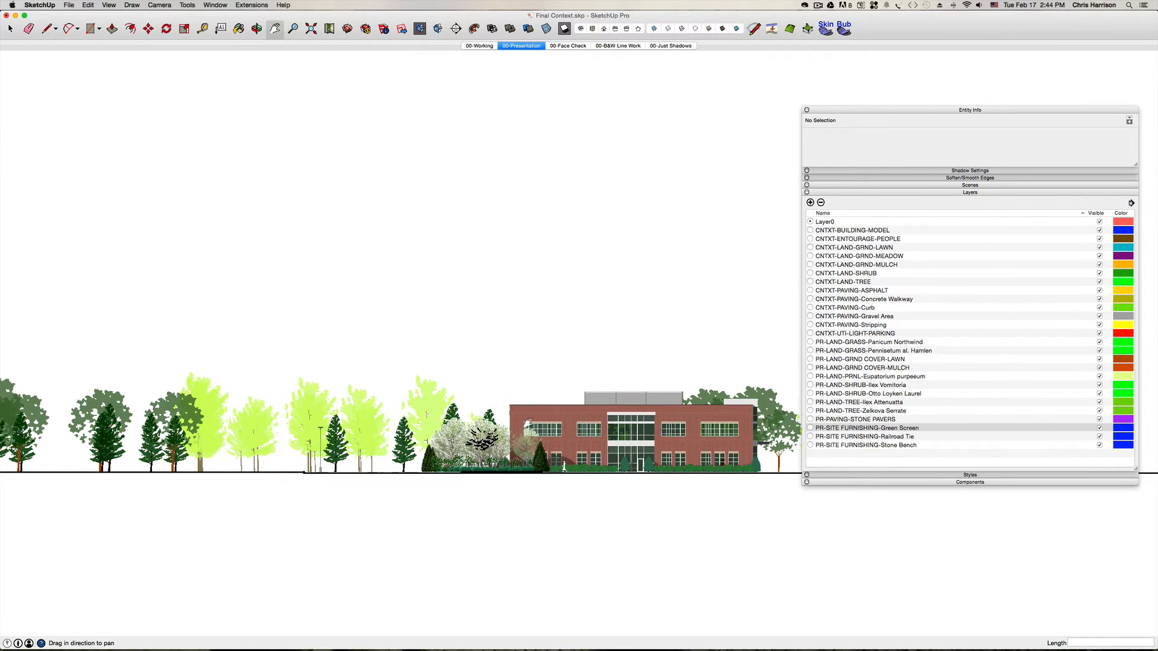
scroll(451, 424, "up", 2)
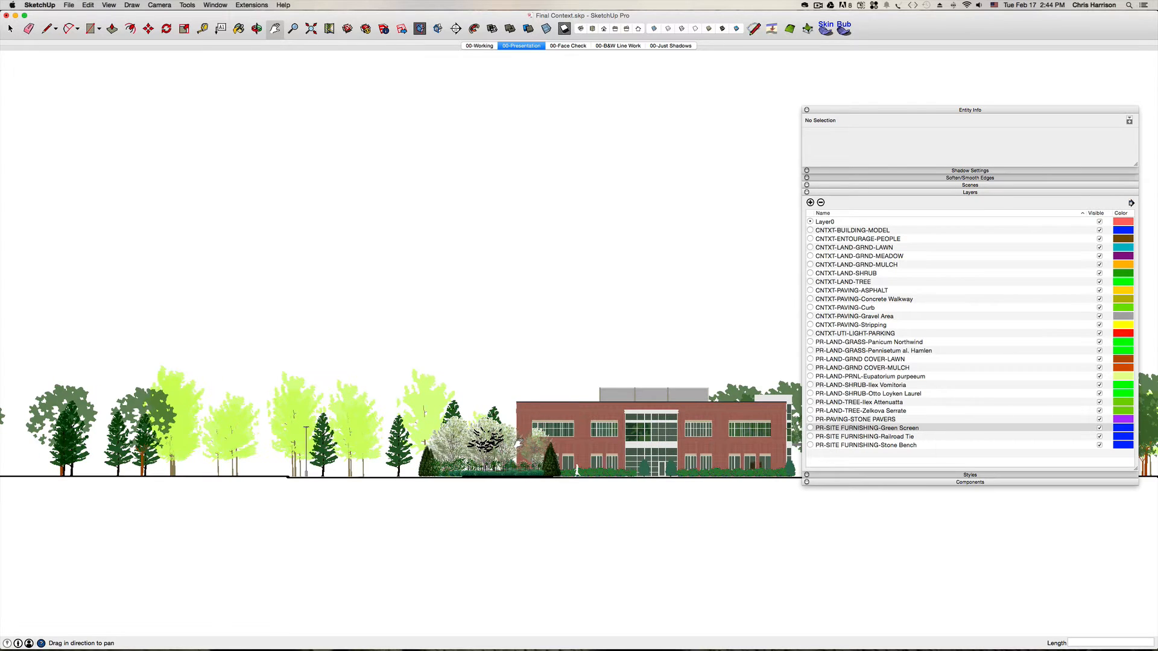
left_click_drag(519, 444, 509, 466)
scroll(509, 466, "up", 1)
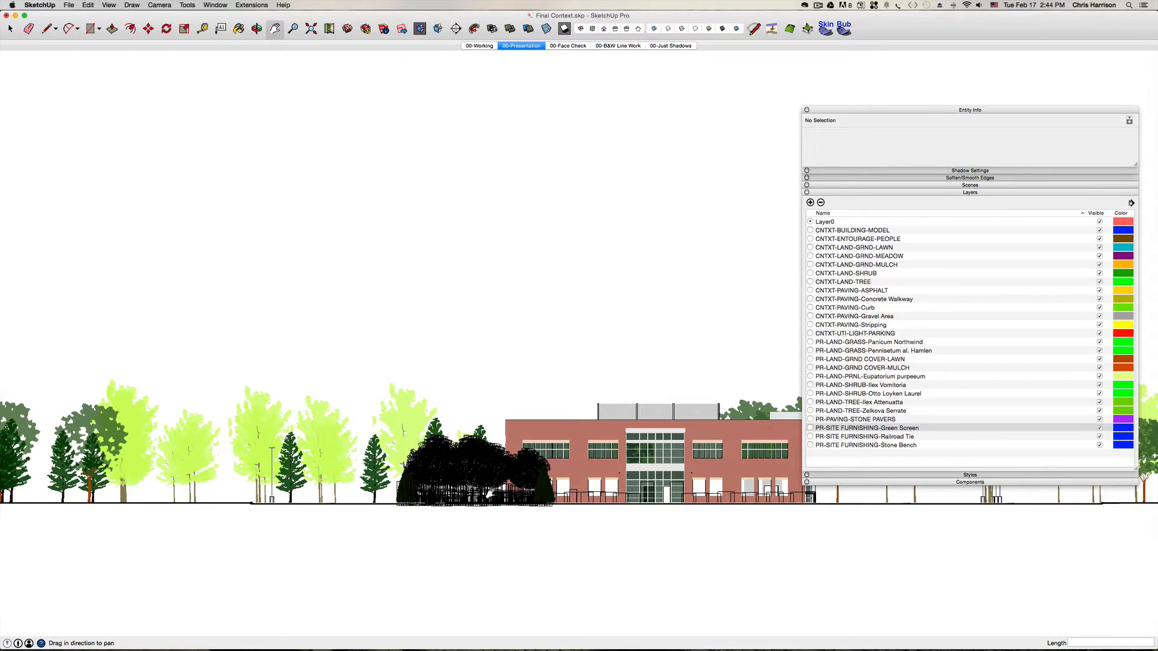
scroll(486, 496, "up", 1)
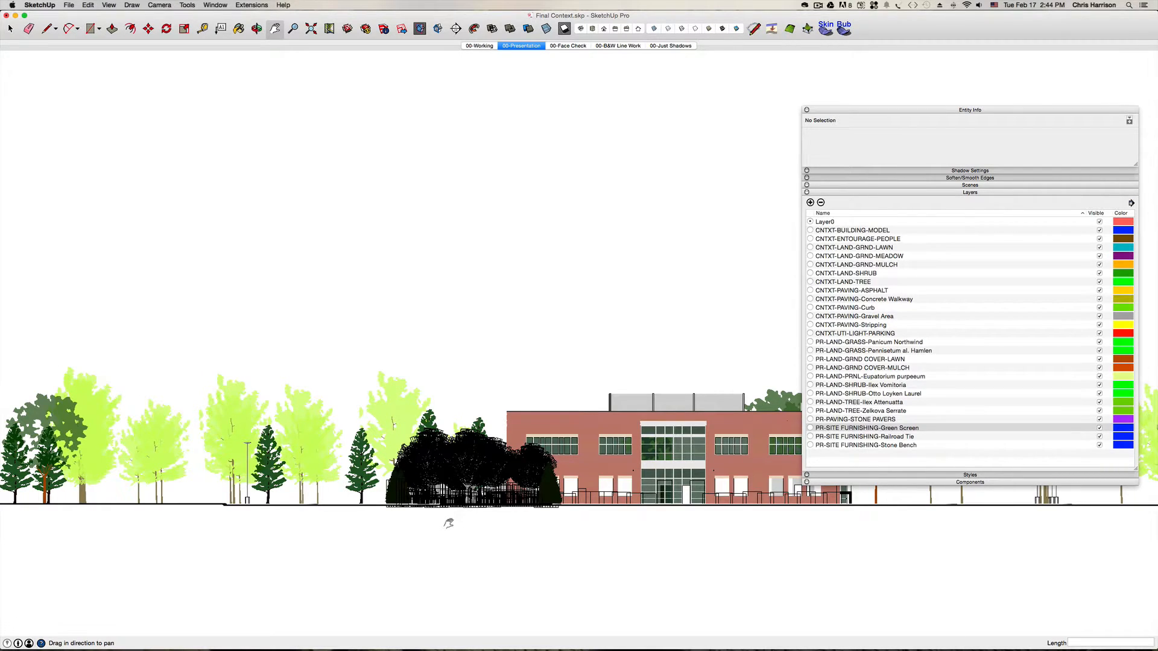
key("space")
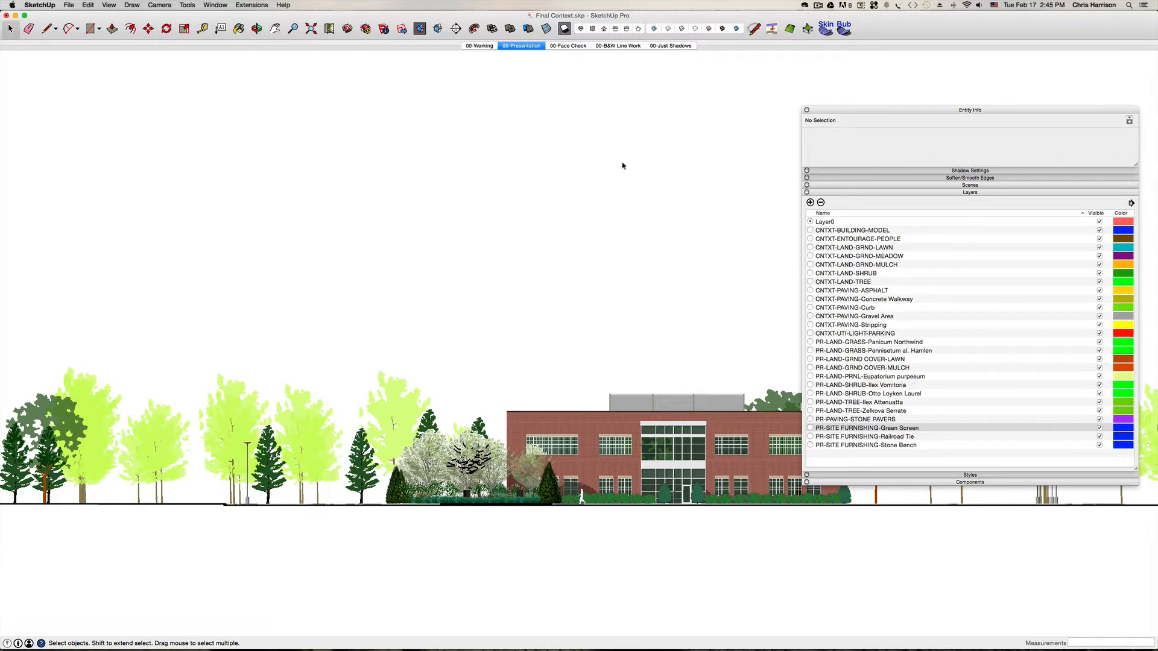
- Add a new scene from the current view, declining scene thumbnail generation
right_click(720, 47)
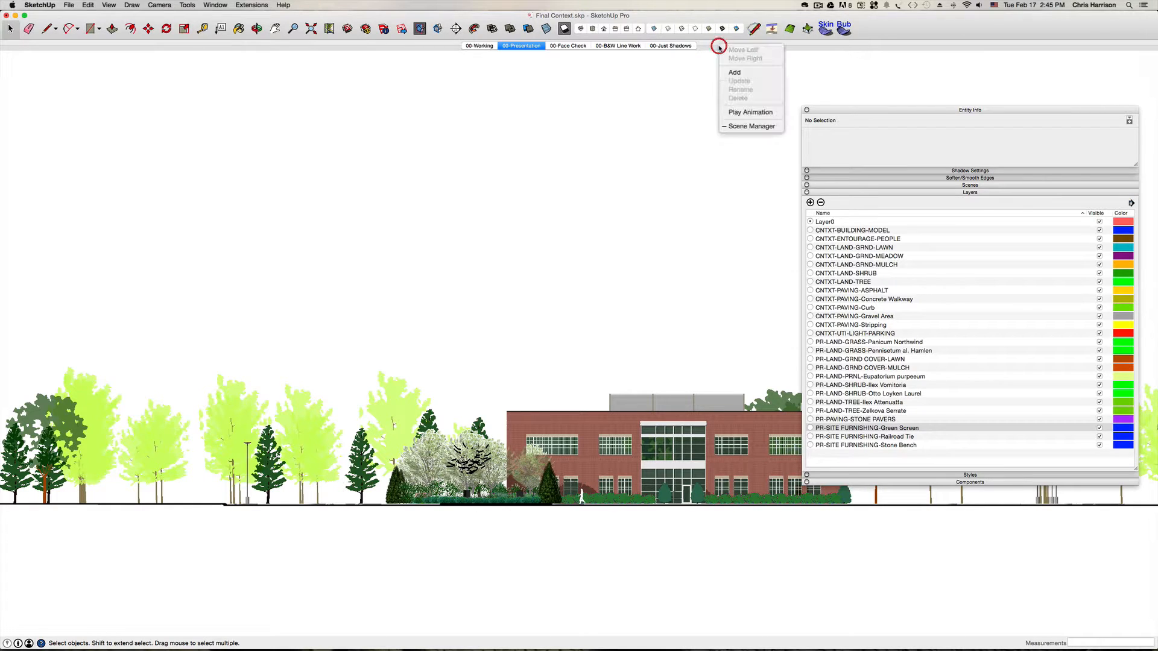
left_click(732, 73)
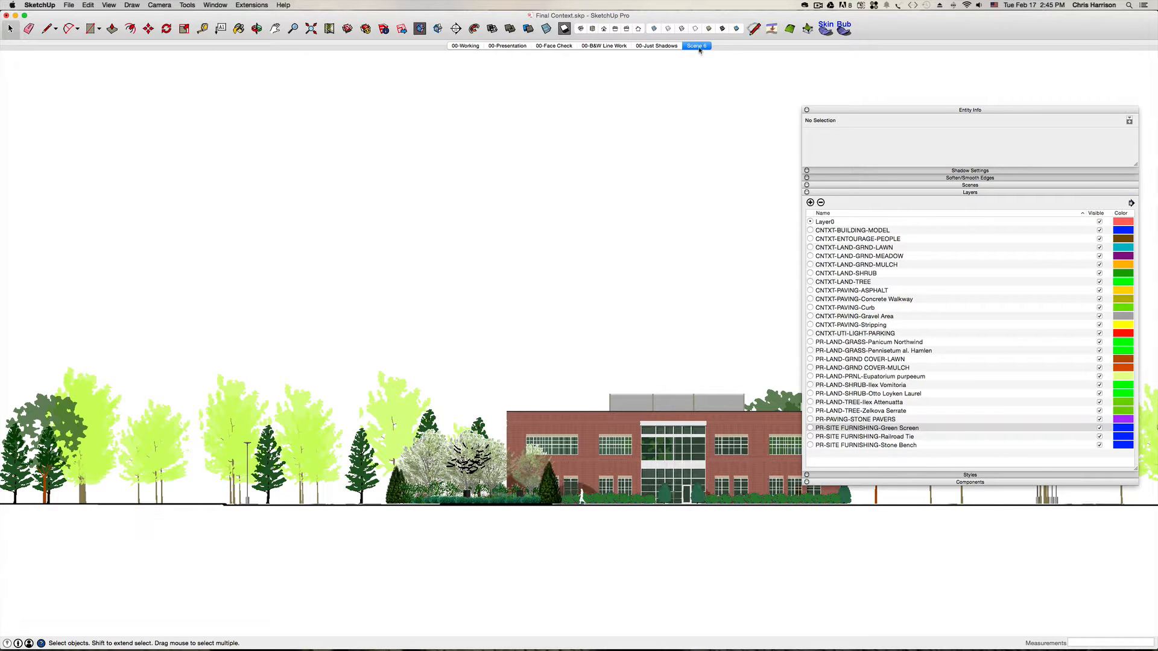
left_click(951, 193)
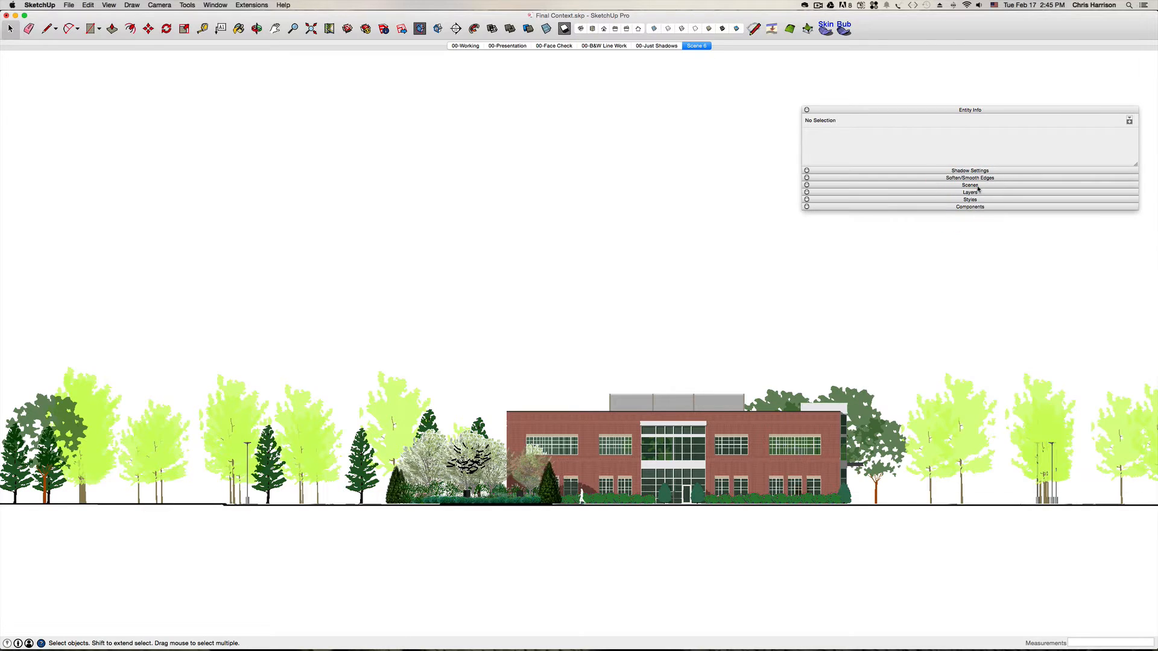
left_click(974, 185)
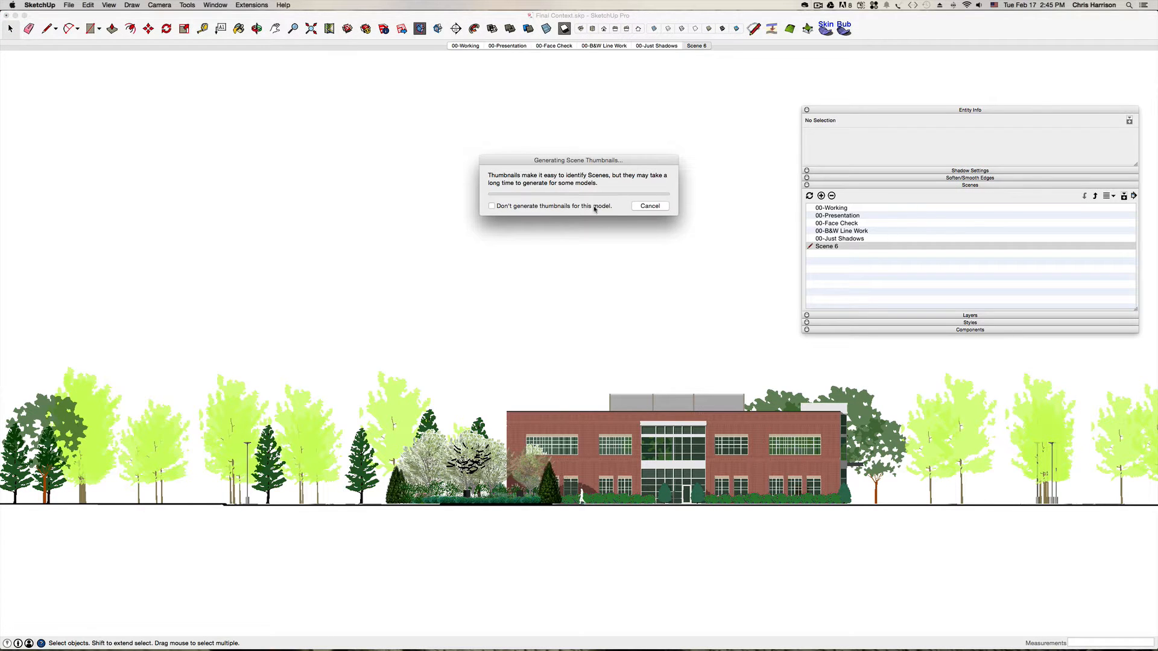
left_click(492, 206)
left_click(638, 205)
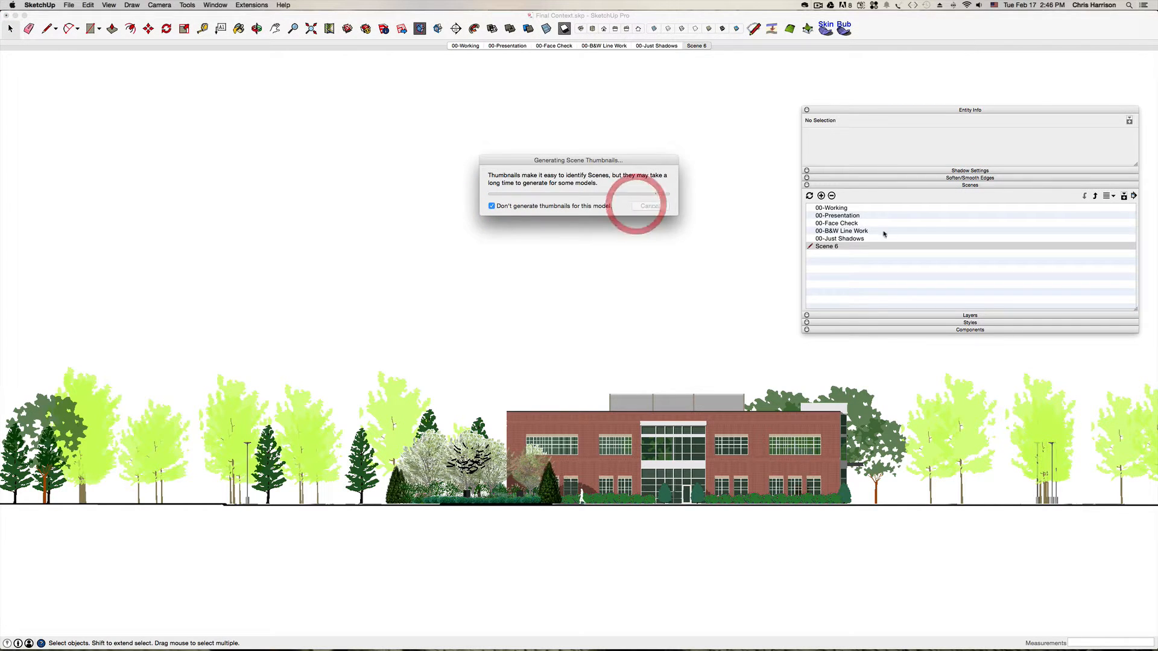
- Rename the new scene from Scene 6 to 'Section 1-All Veg'
left_click(1123, 196)
left_click(870, 329)
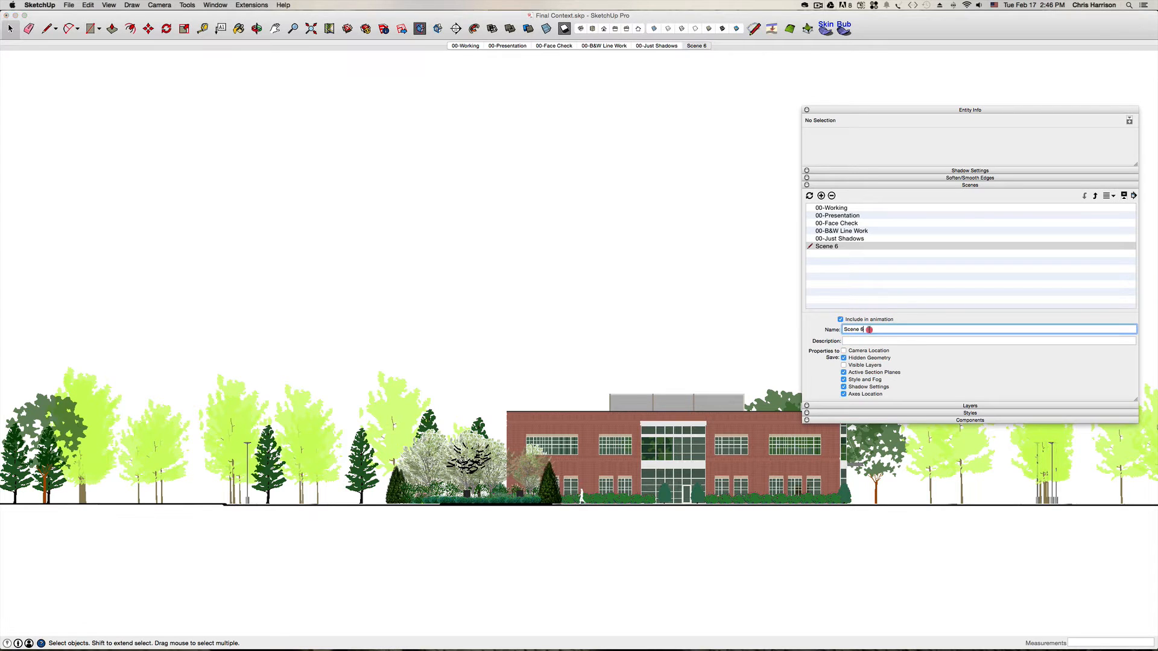
left_click_drag(869, 330, 832, 332)
type("Section ")
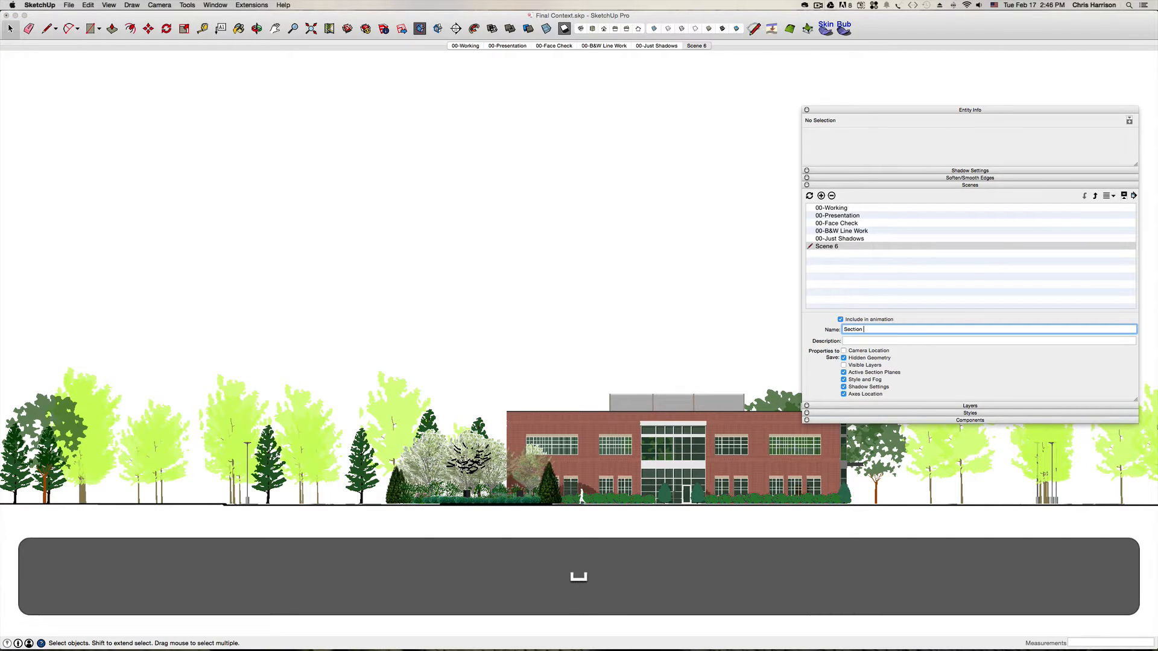
type("1")
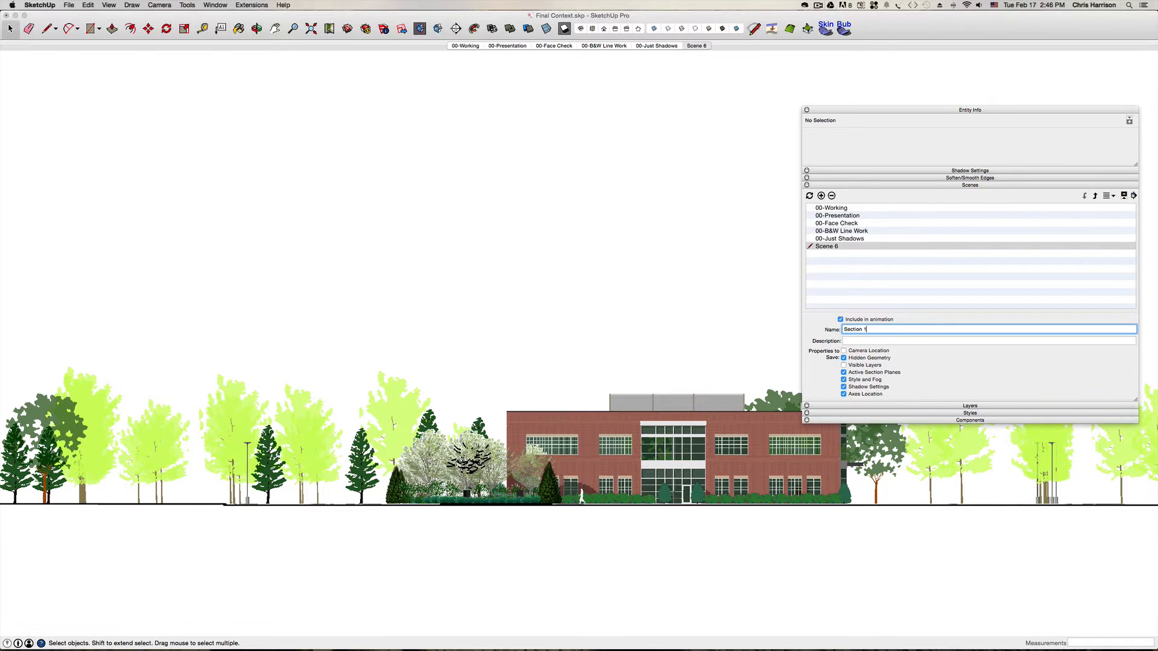
type("-All Veg")
- Store camera location and visible layers in the scene and update it
left_click(844, 350)
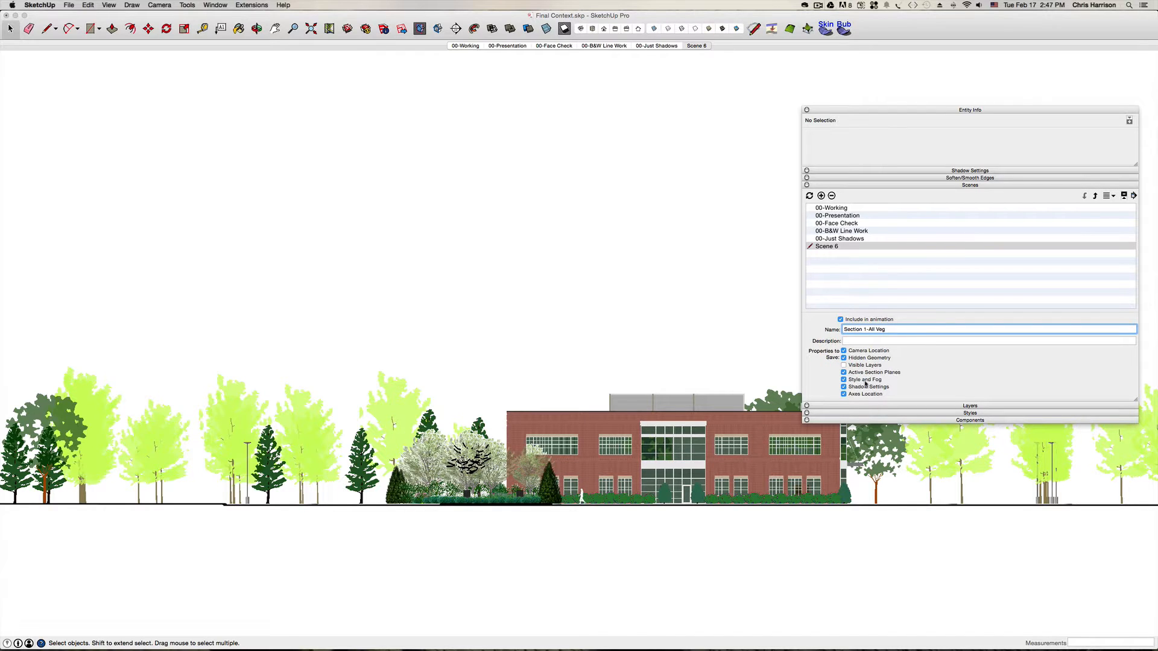
left_click(844, 365)
left_click(881, 366)
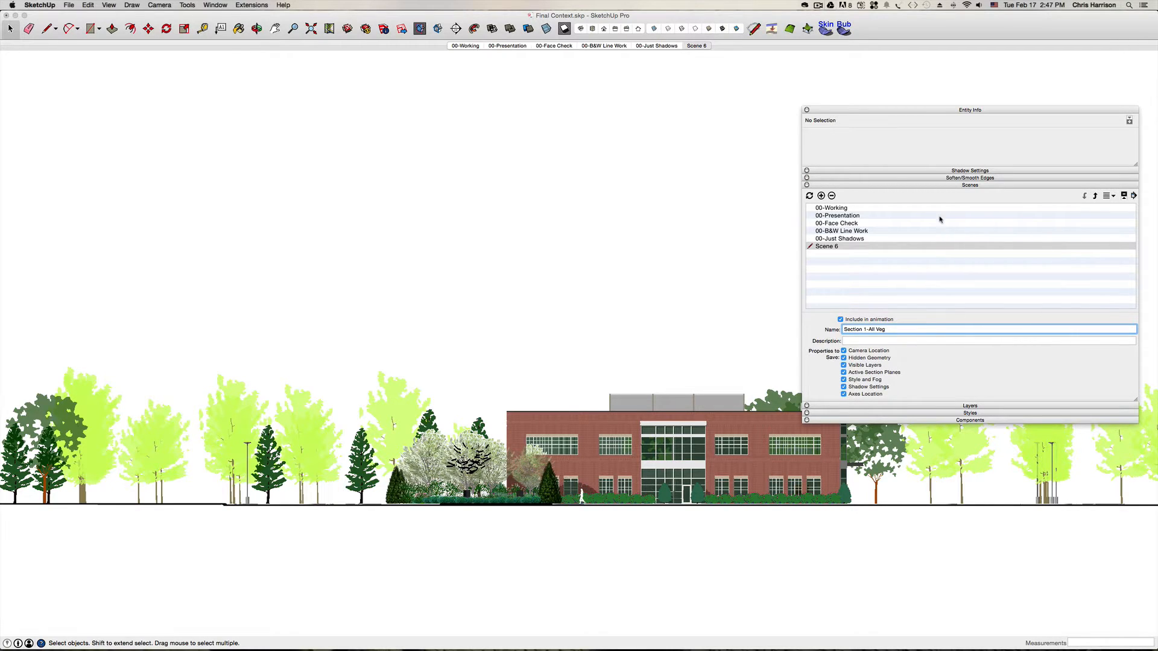
left_click(809, 196)
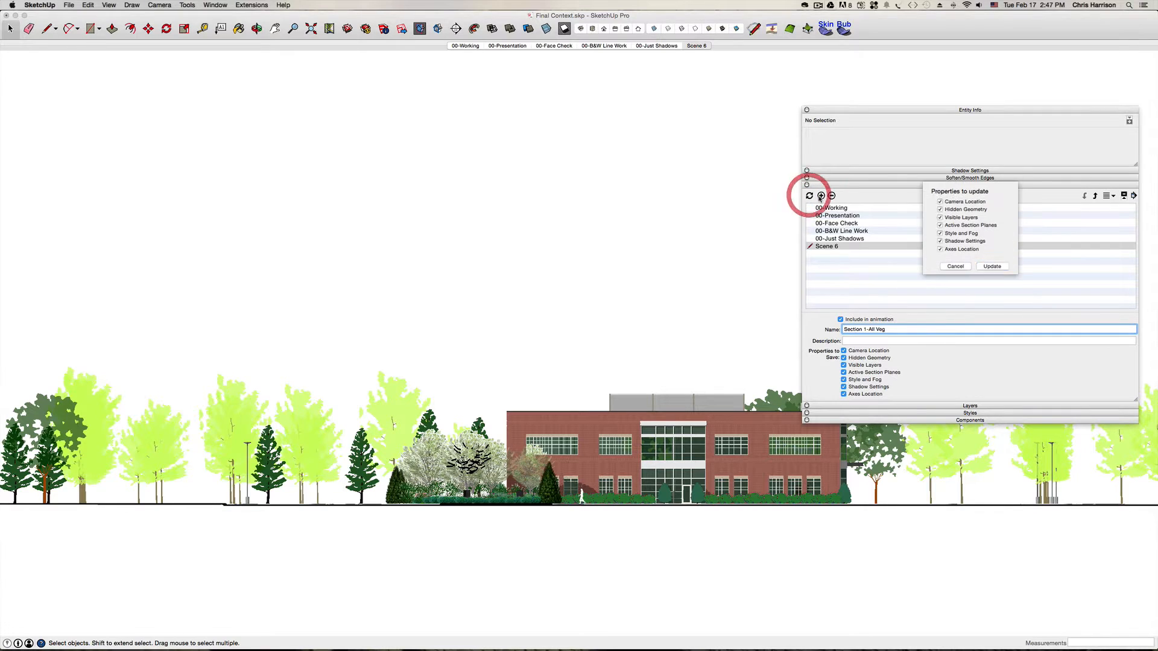
left_click(994, 266)
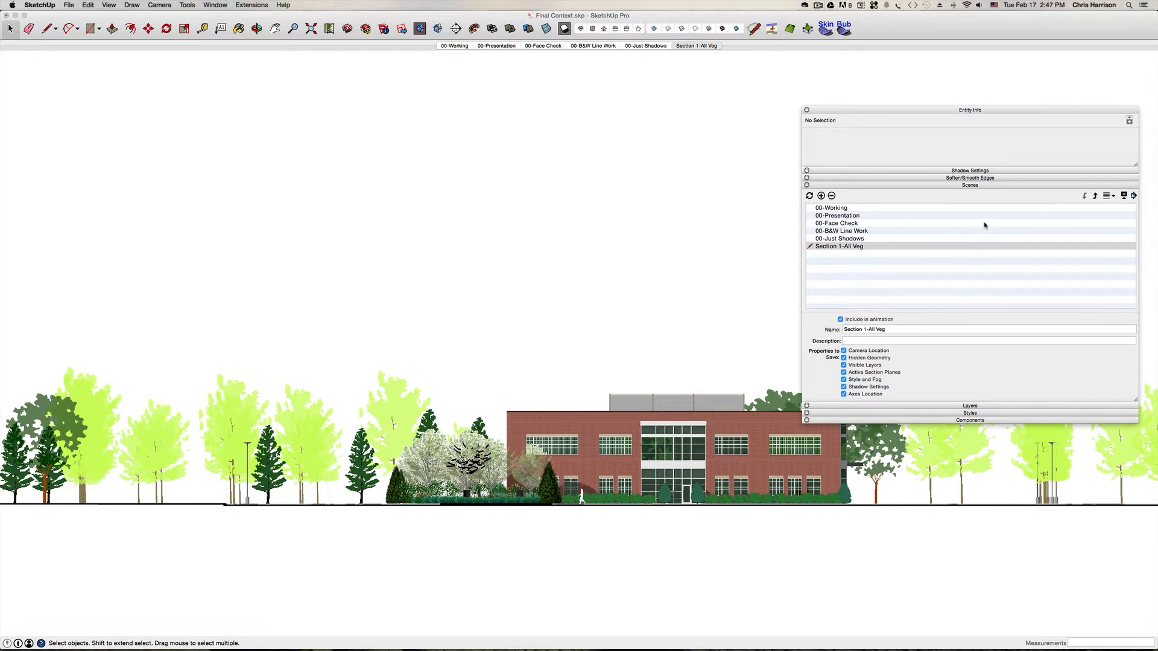
left_click(983, 186)
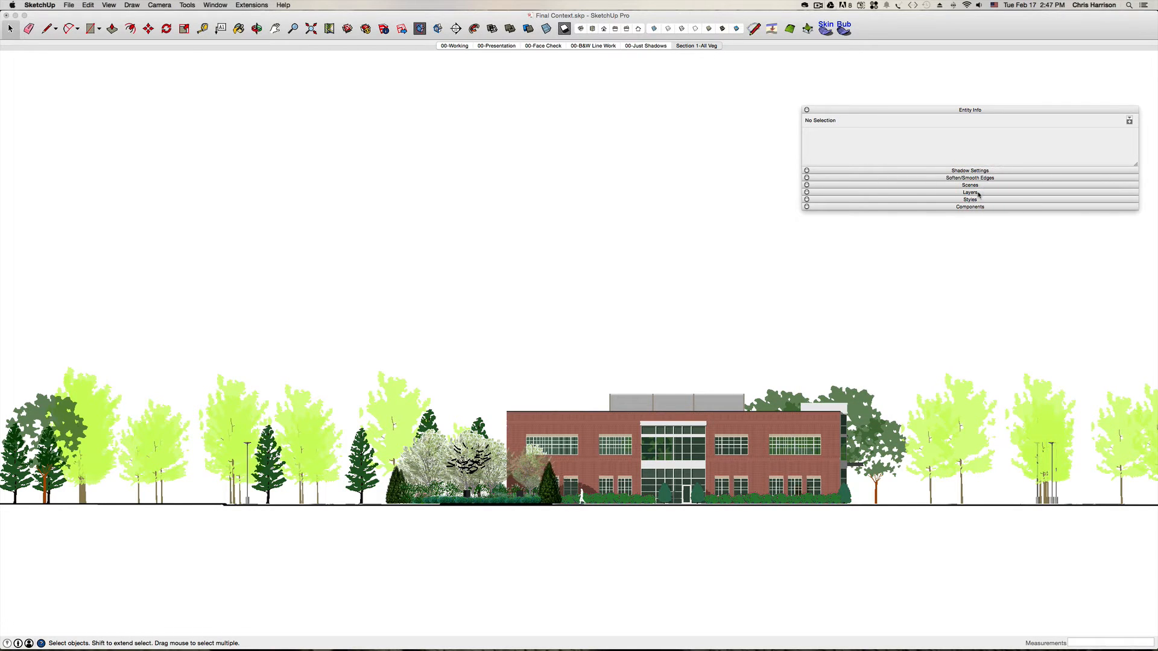
- Hide the CNTXT-LAND-TREE and PR-LAND-TREE-Zelkova Serrate layers
left_click(978, 193)
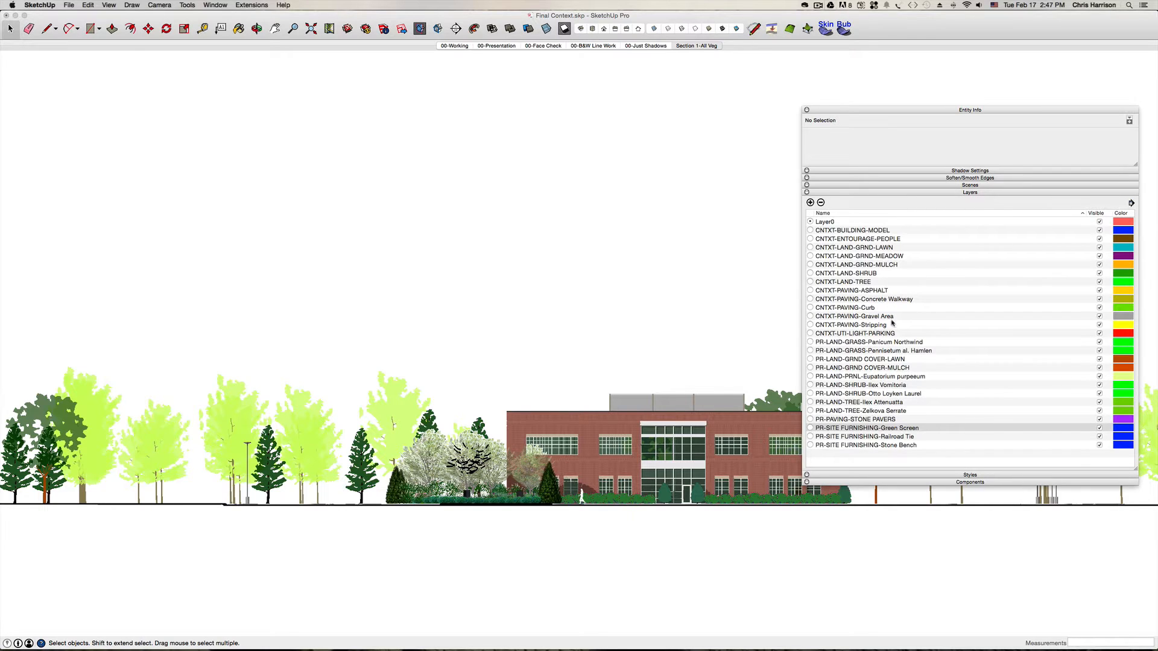
left_click(867, 282)
left_click(1099, 282)
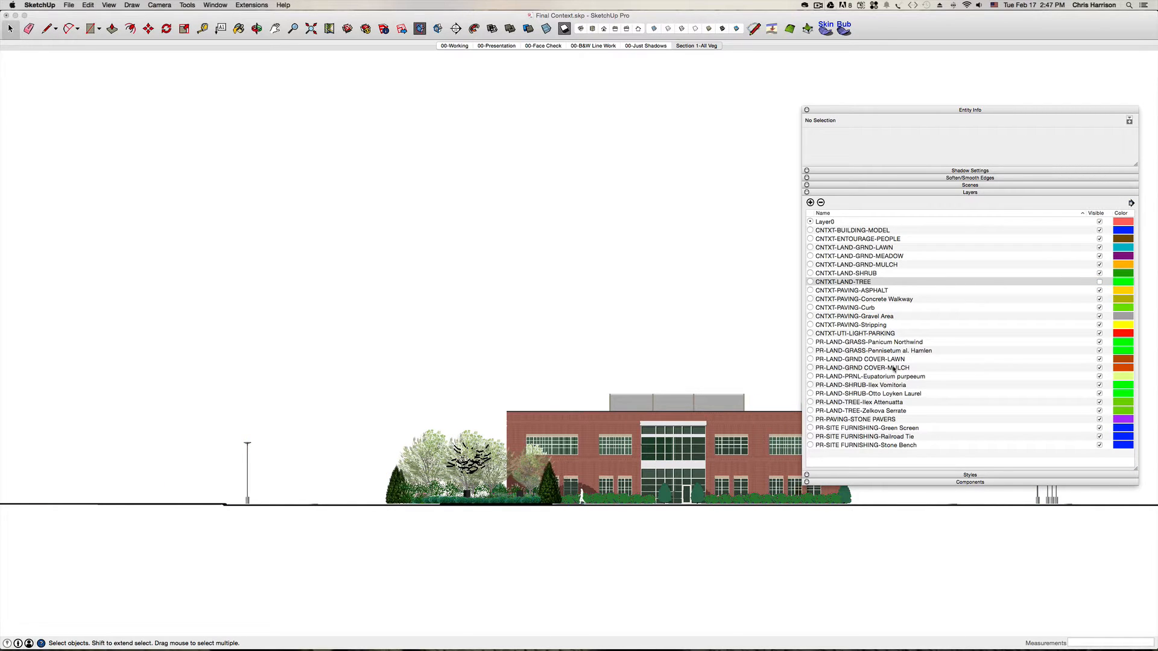
left_click(877, 412)
left_click(1100, 411)
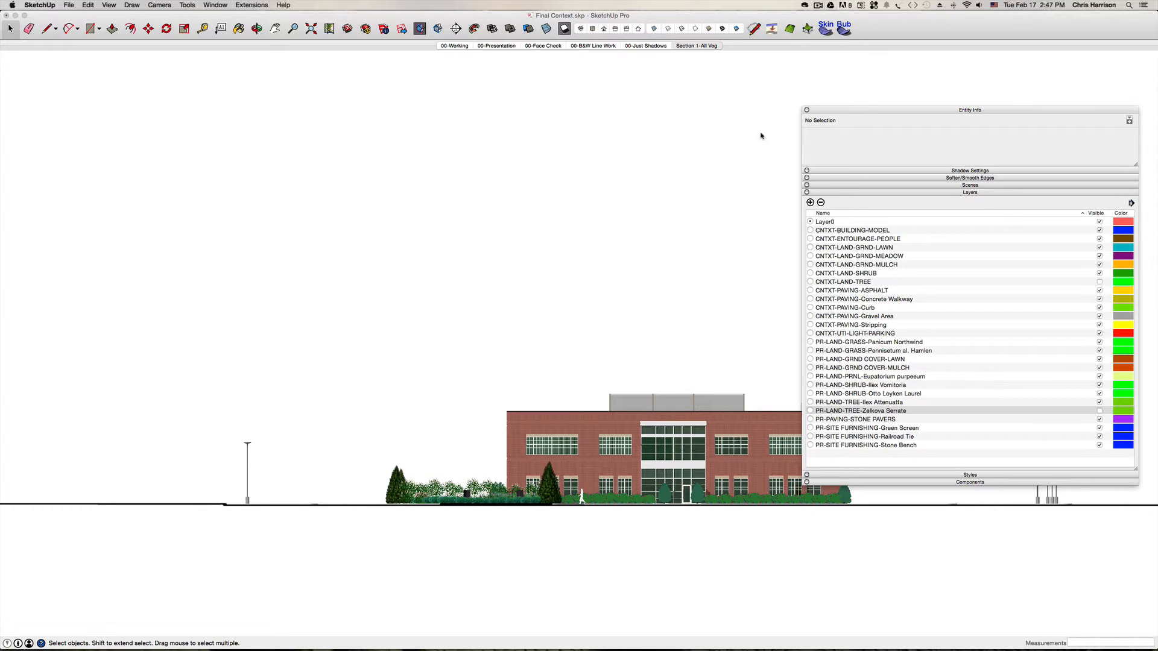
- Add another scene from the current view and open the scenes list
right_click(744, 48)
left_click(763, 74)
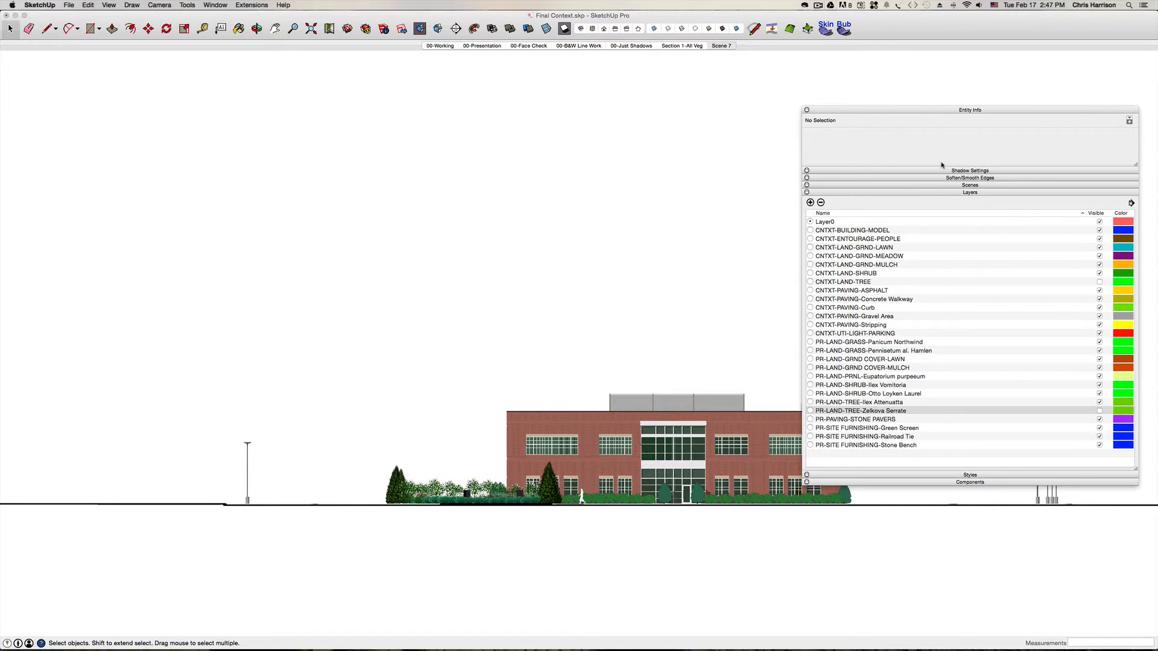
left_click(958, 193)
left_click(963, 185)
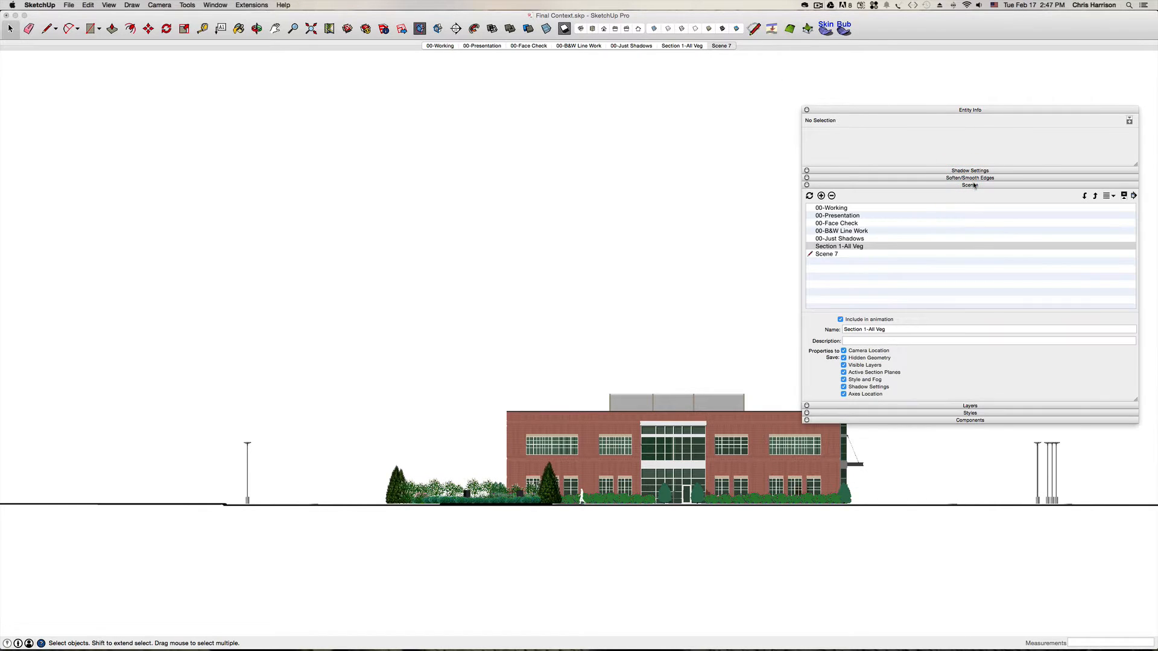
- Rename Scene 7 to 'Section 1-Good Veg', update it, and show section planes again
left_click(839, 255)
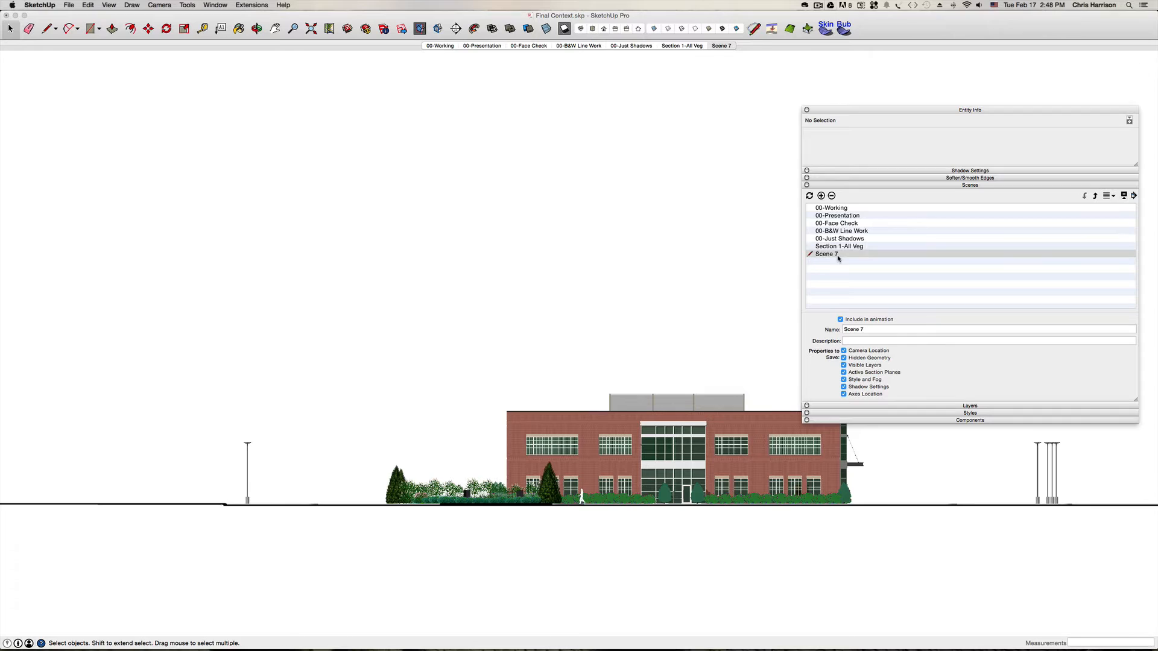
left_click(858, 329)
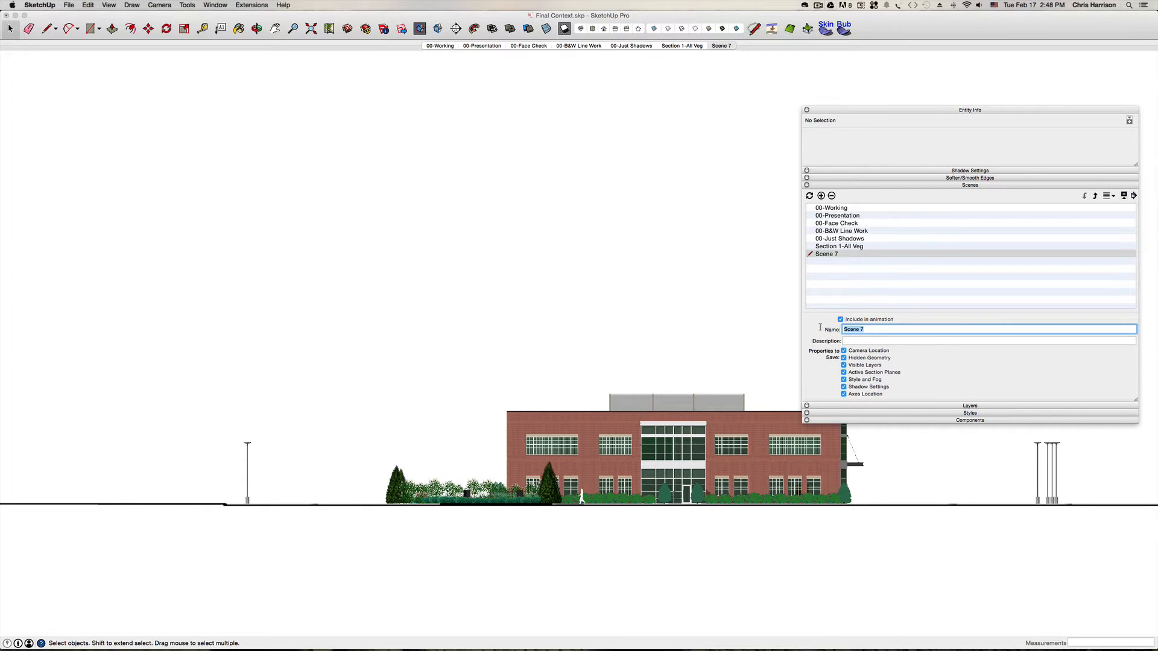
type("Section 1")
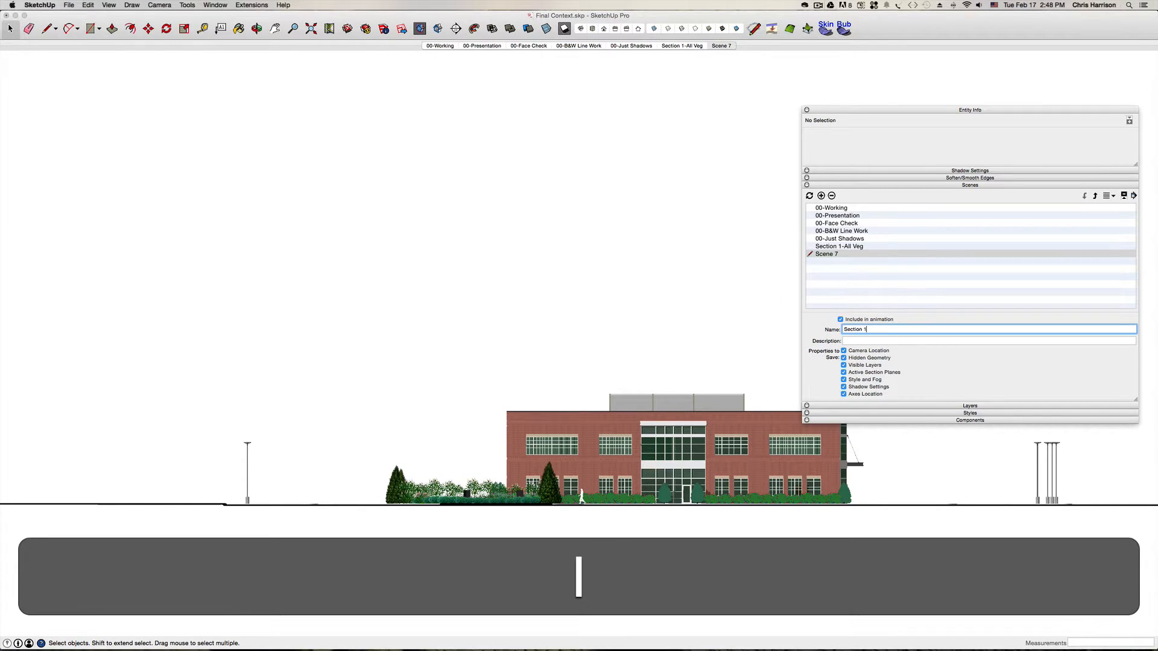
type("-G")
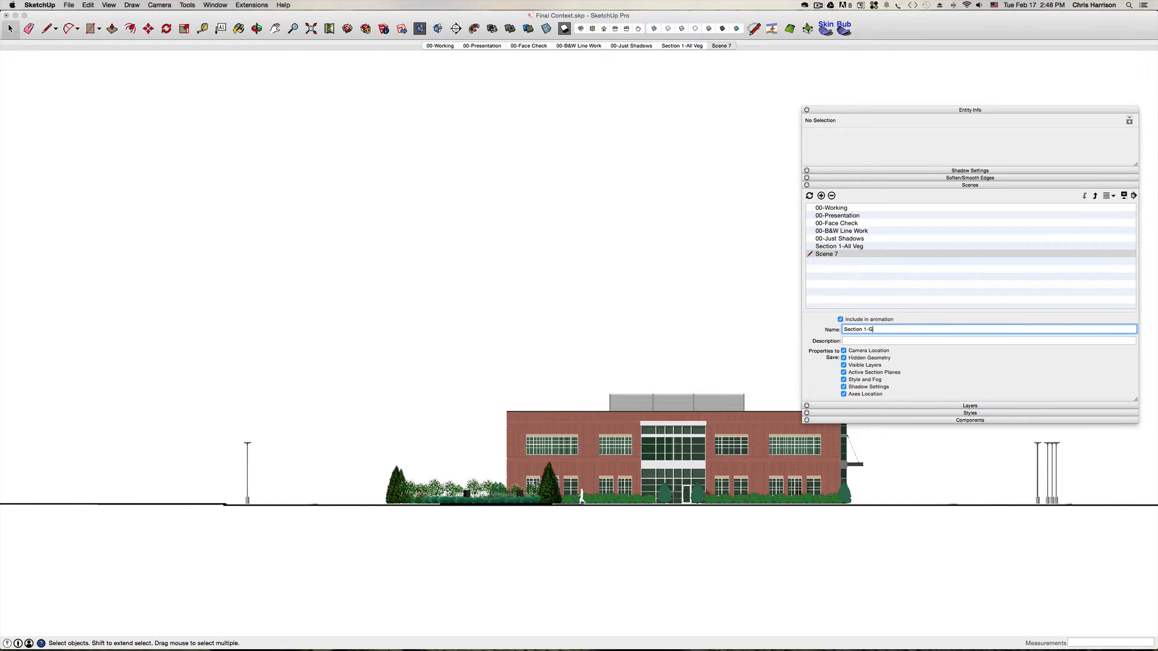
type("ood Veg")
left_click(809, 196)
left_click(992, 266)
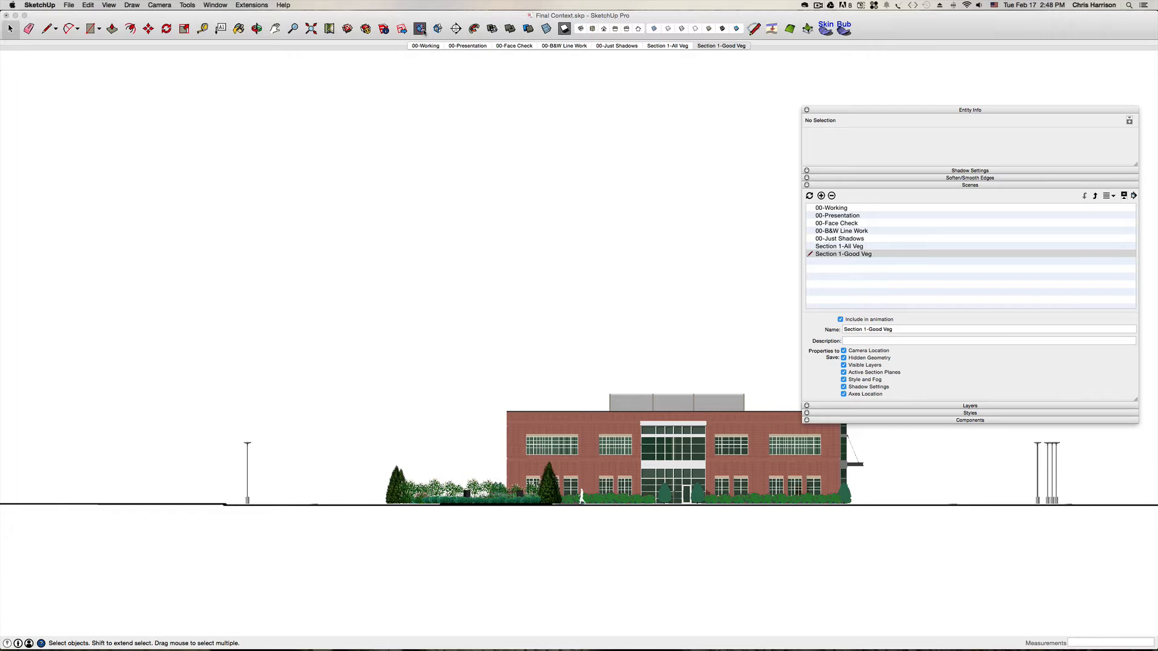
left_click(420, 29)
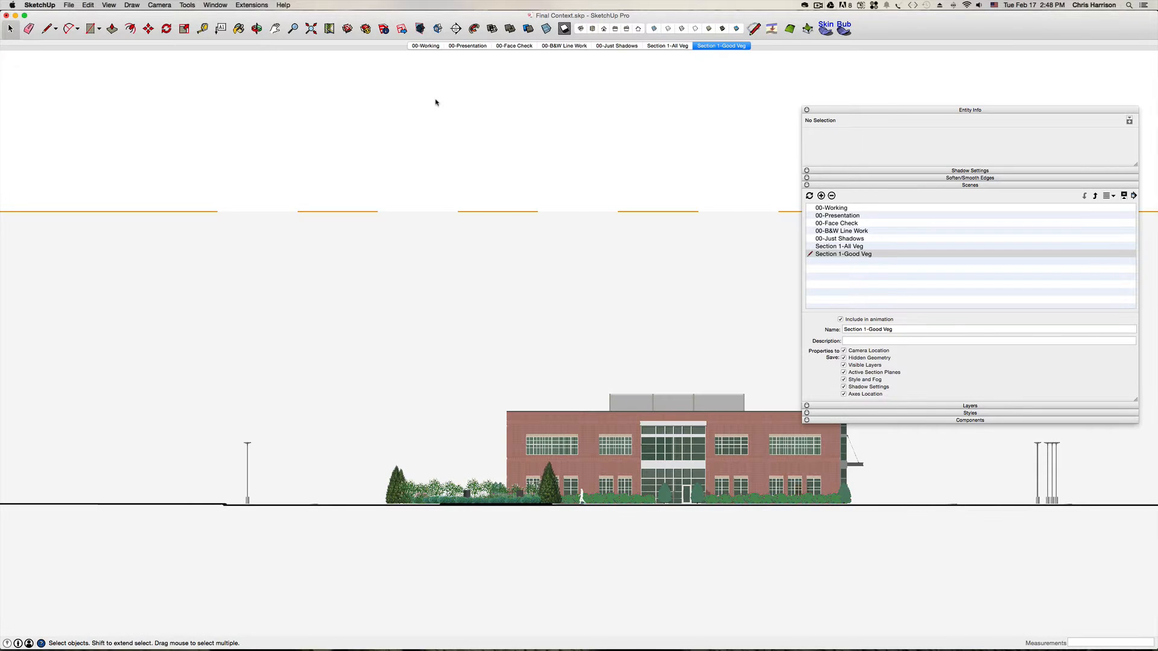
- Toggle section plane display off and back on
left_click(420, 29)
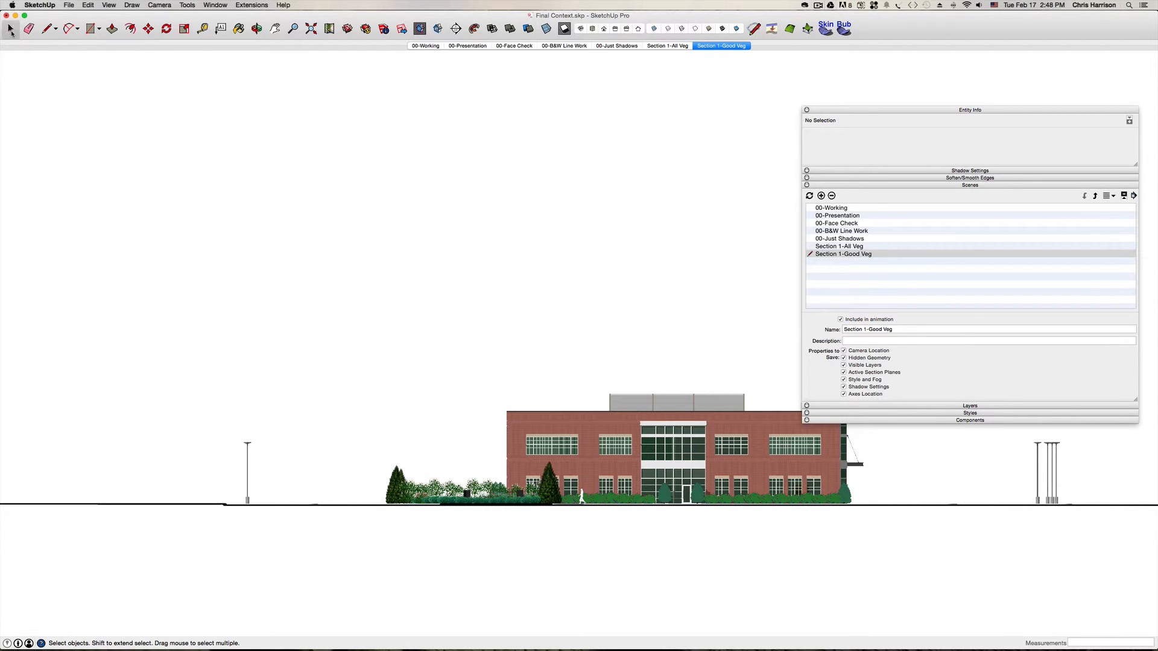
left_click(528, 161)
left_click(421, 28)
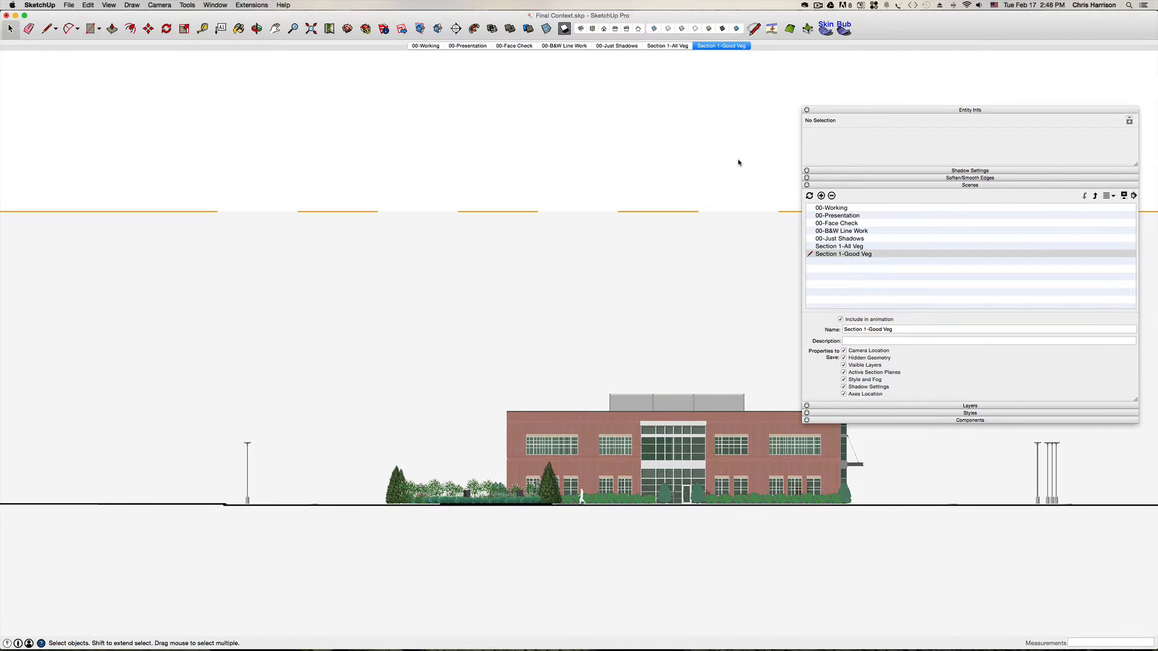
- Hide the PR-LAND layers from Panicum Northwind to Zelkova Serrate, and CNTXT-BUILDING-MODEL
left_click(972, 185)
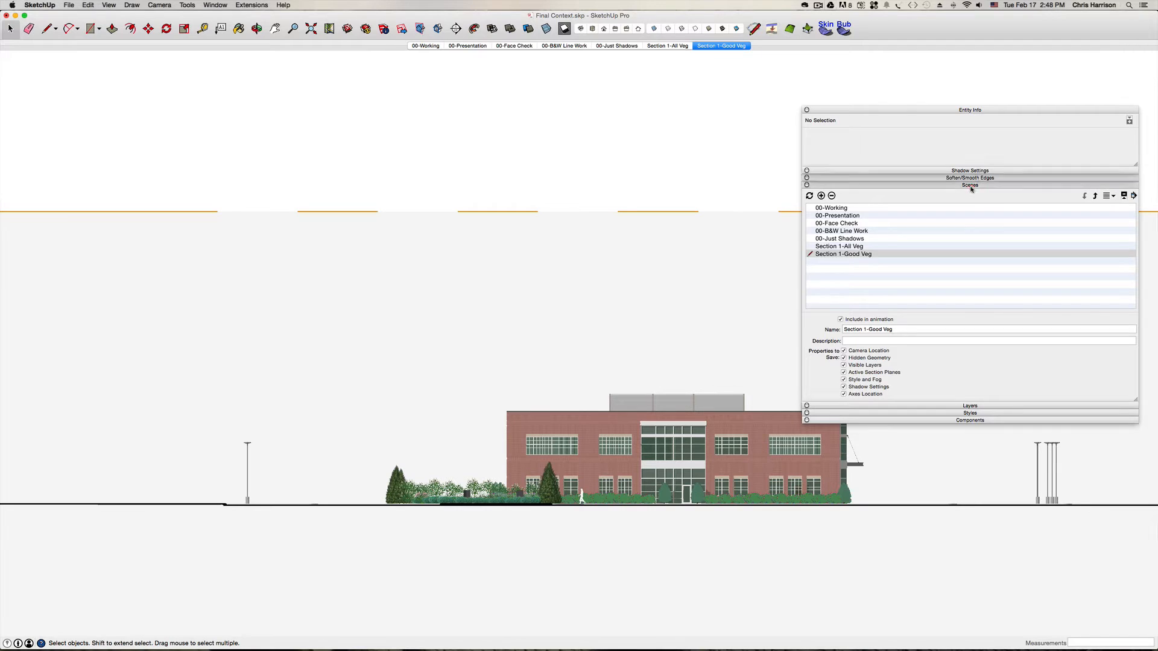
left_click(971, 193)
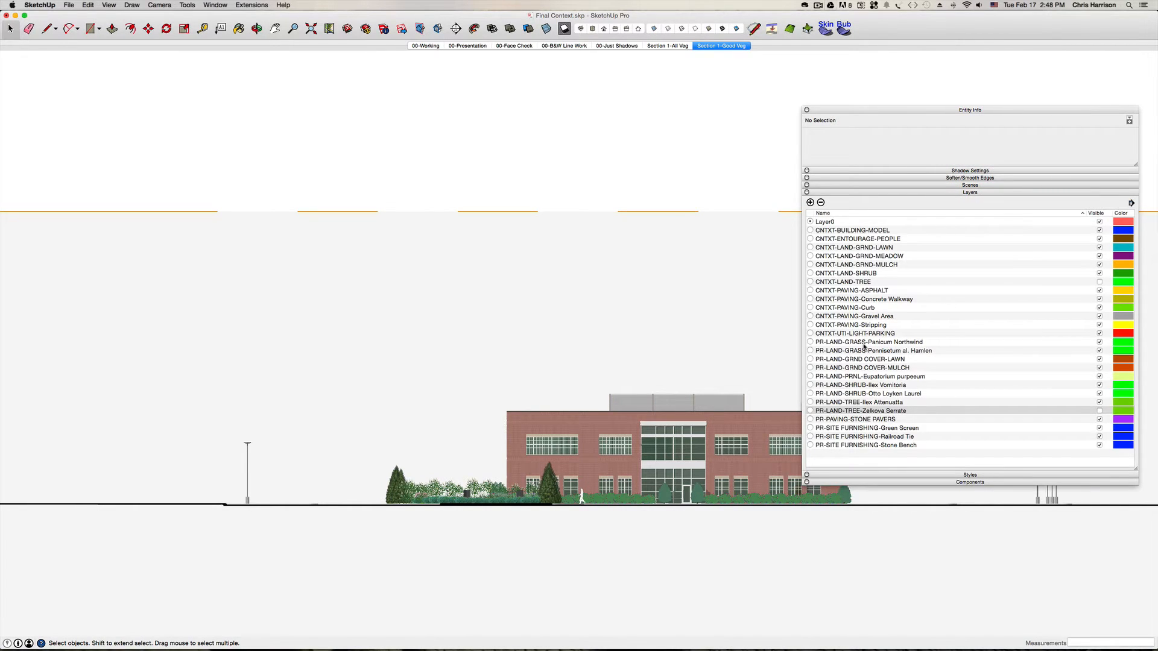
left_click(876, 343)
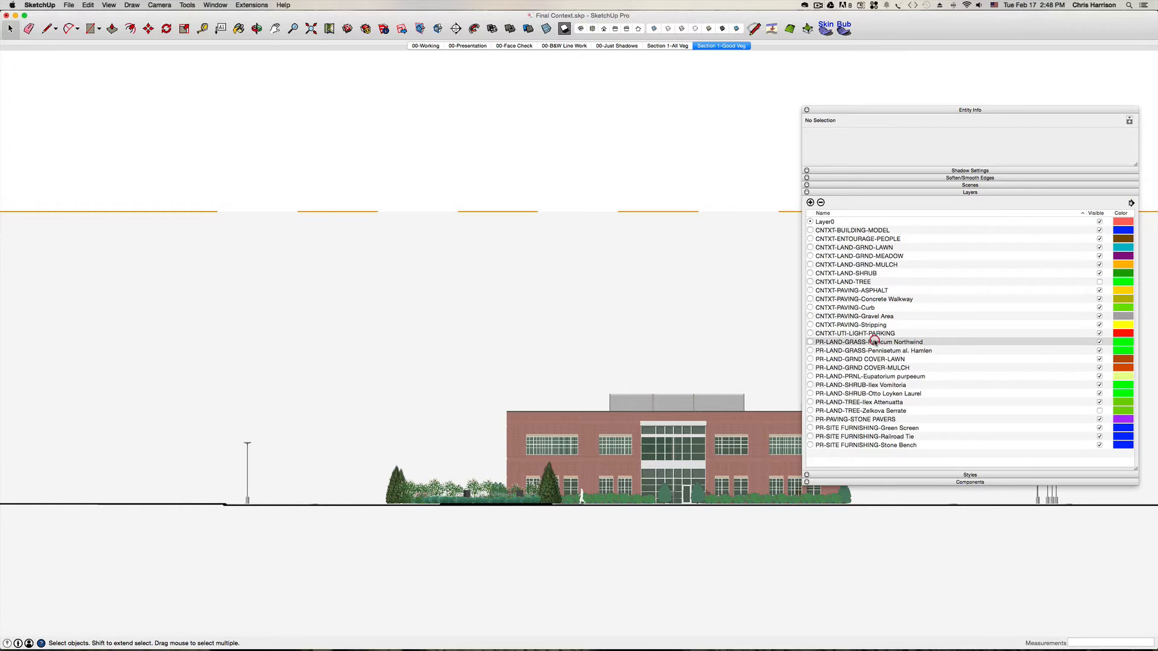
left_click(872, 411, "shift")
left_click(1101, 404)
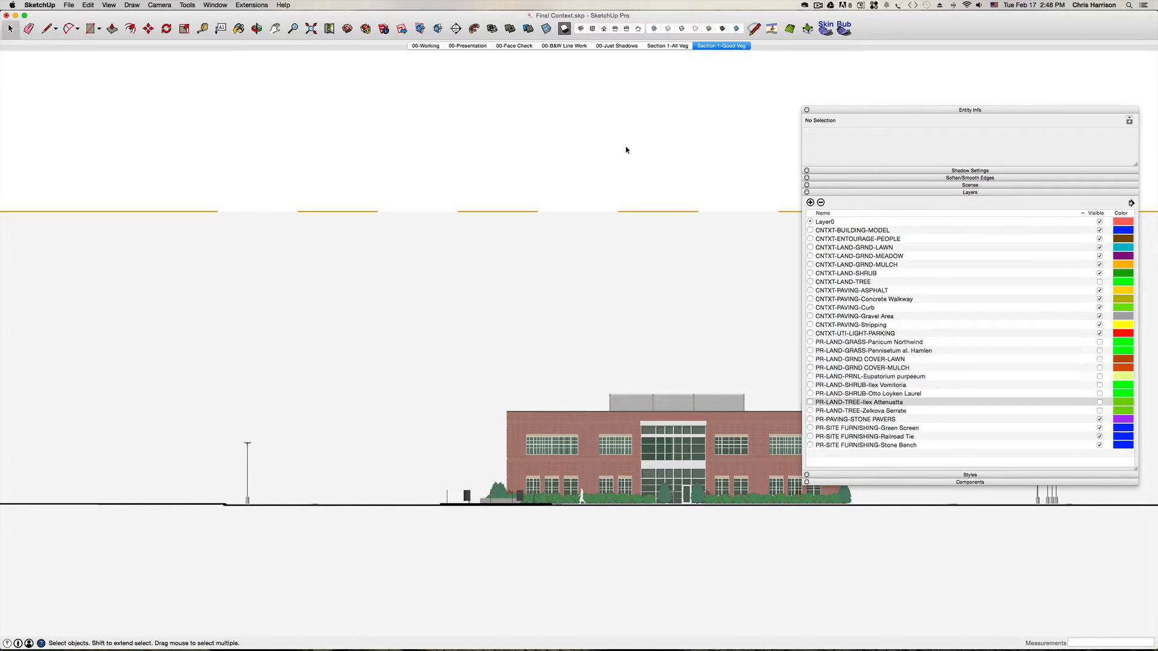
left_click(893, 231)
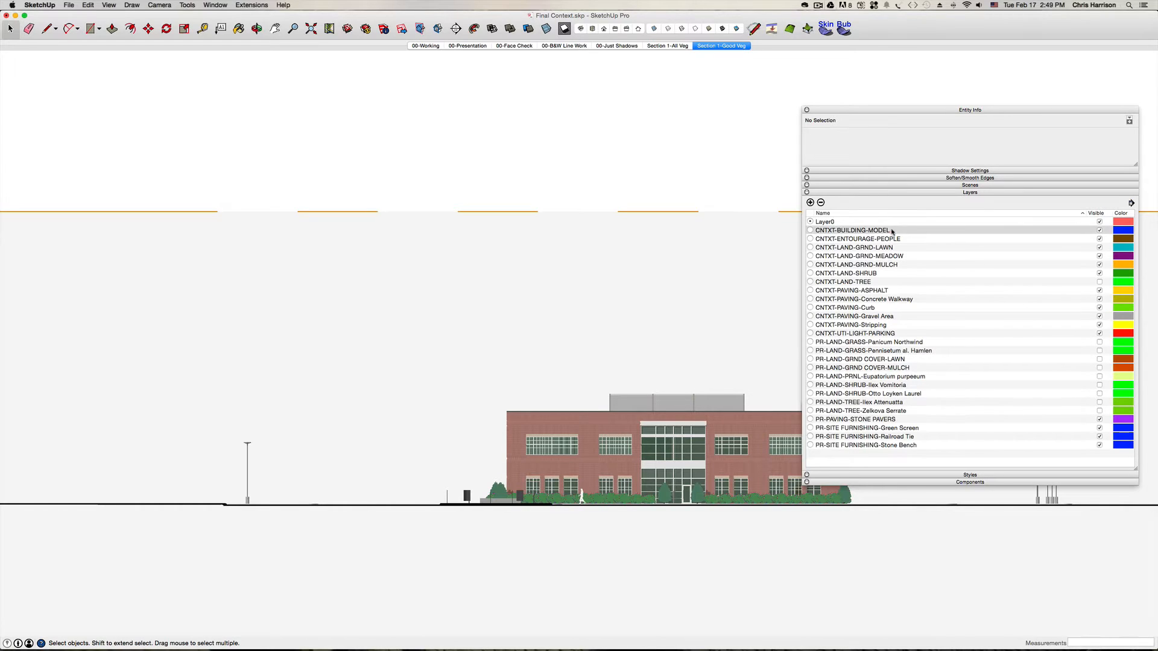
left_click(1099, 230)
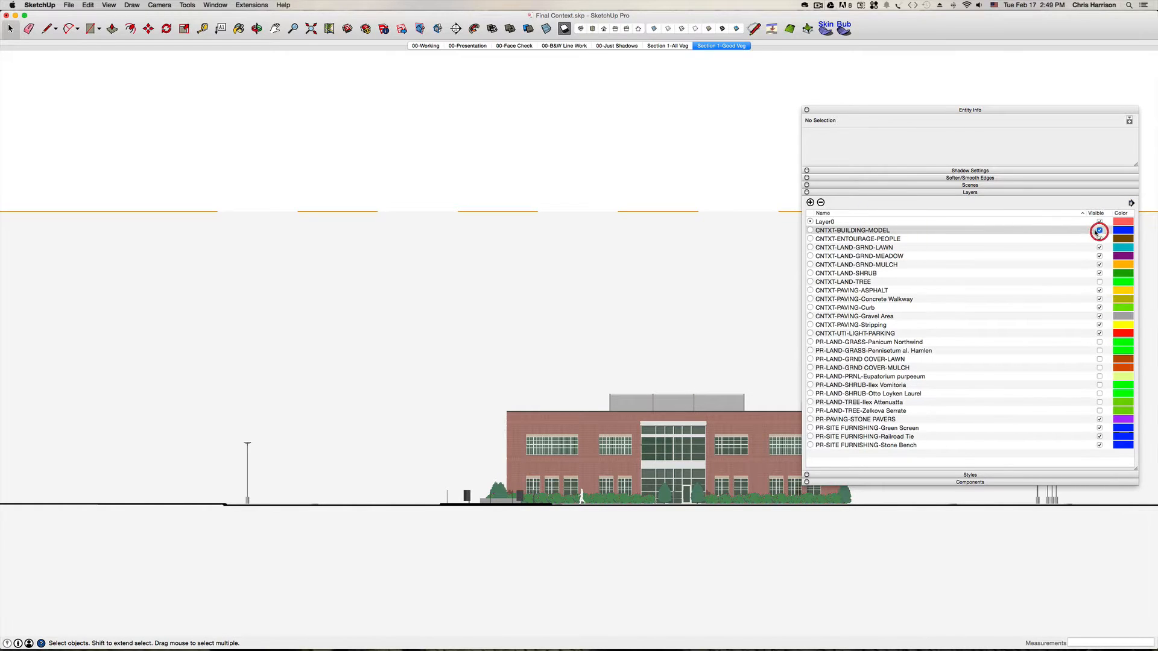
- Cut the model with a new section plane on the stone bench's end face
left_click(569, 153)
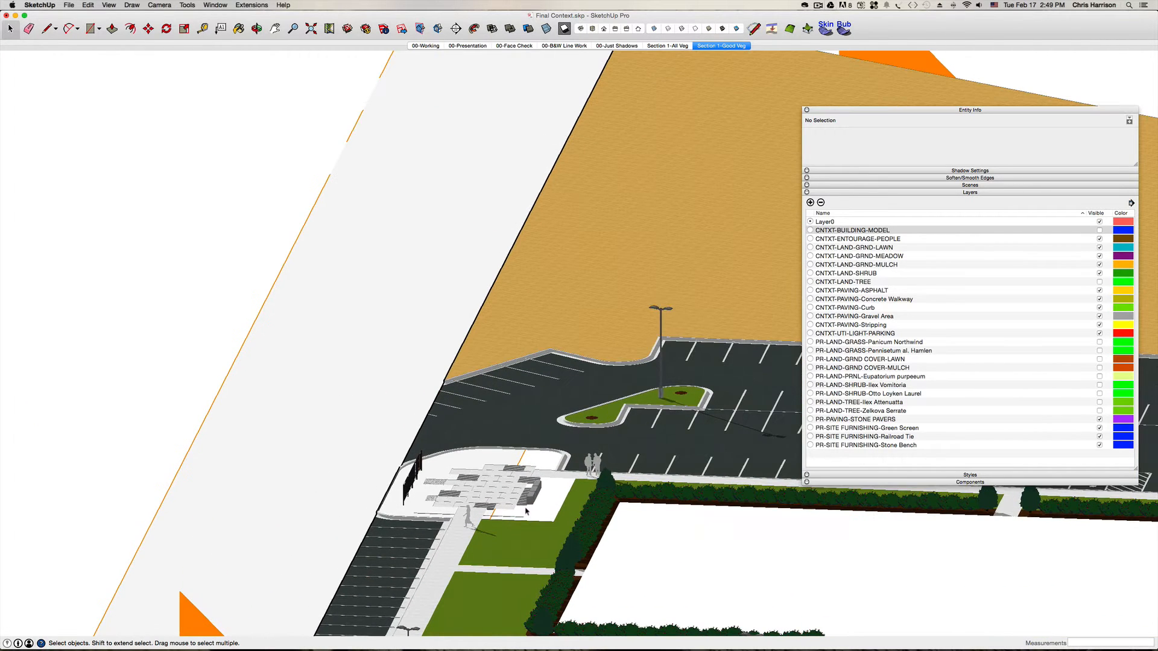
scroll(530, 501, "up", 6)
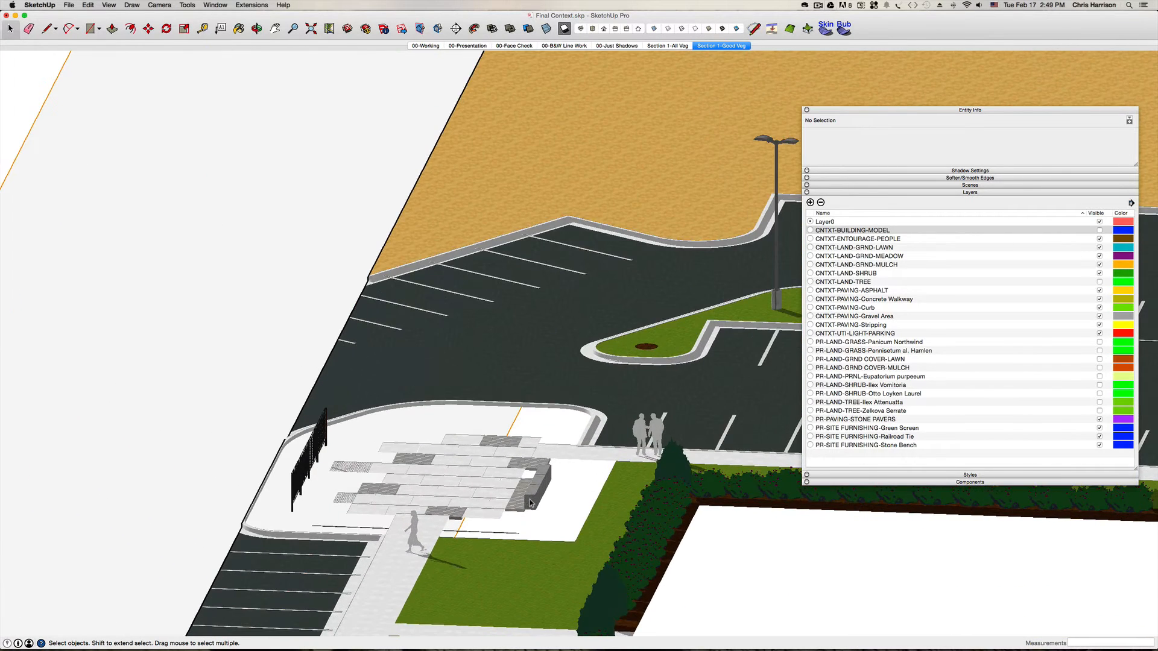
scroll(529, 500, "up", 3)
scroll(530, 502, "up", 2)
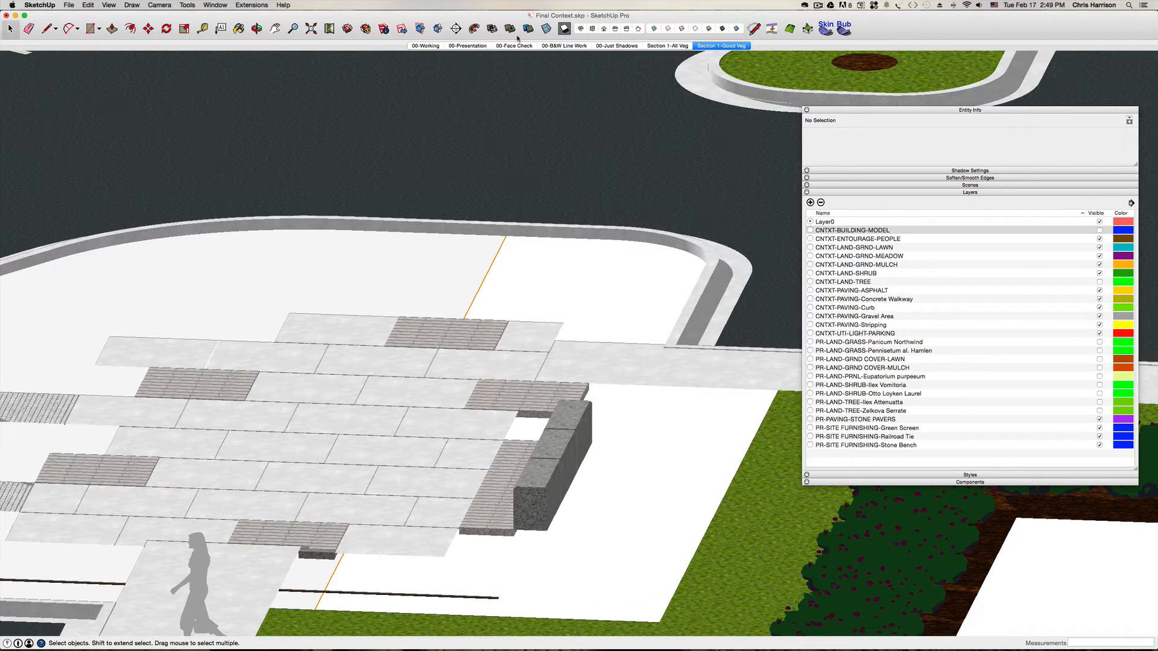
left_click(461, 30)
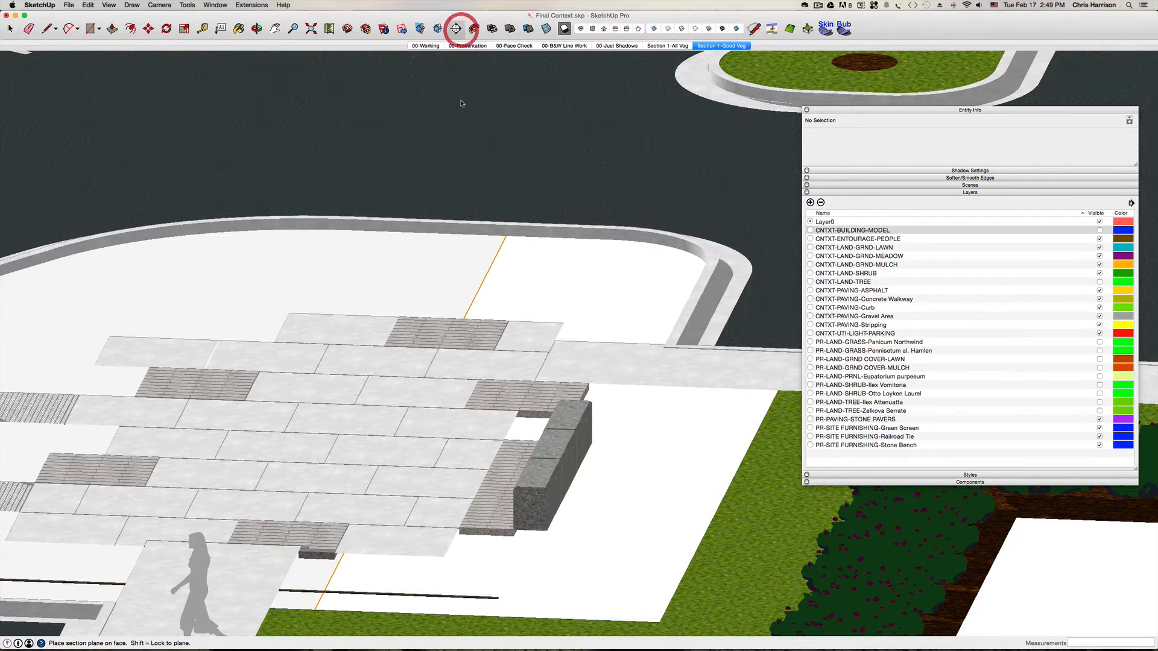
left_click(528, 503)
scroll(586, 447, "down", 5)
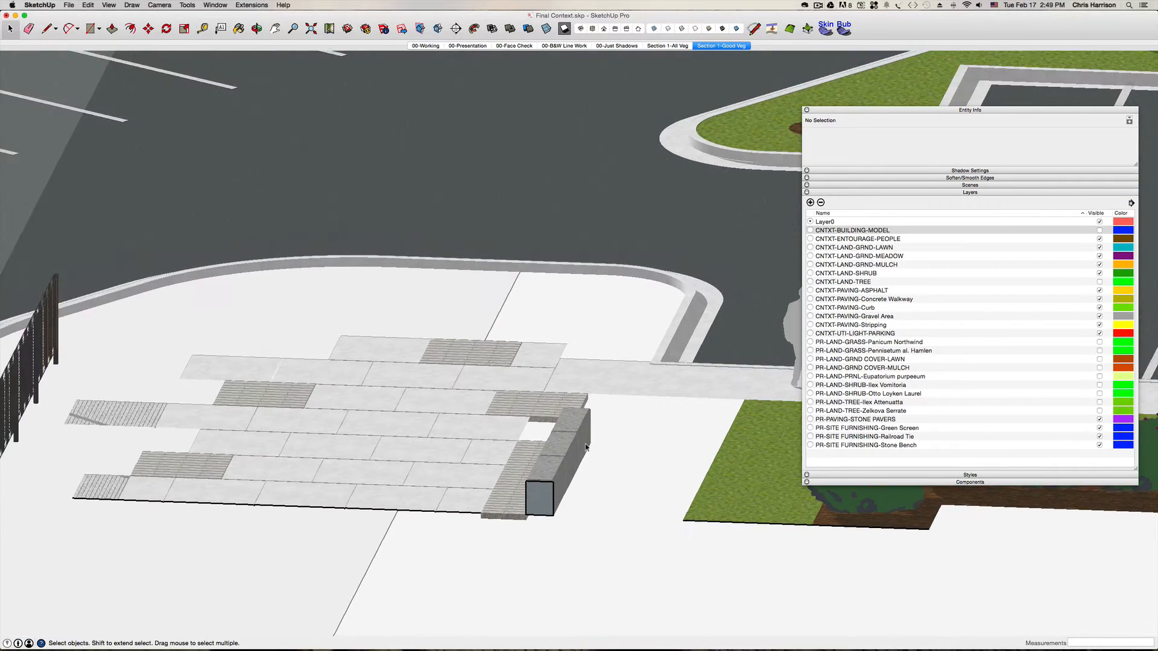
scroll(587, 447, "down", 8)
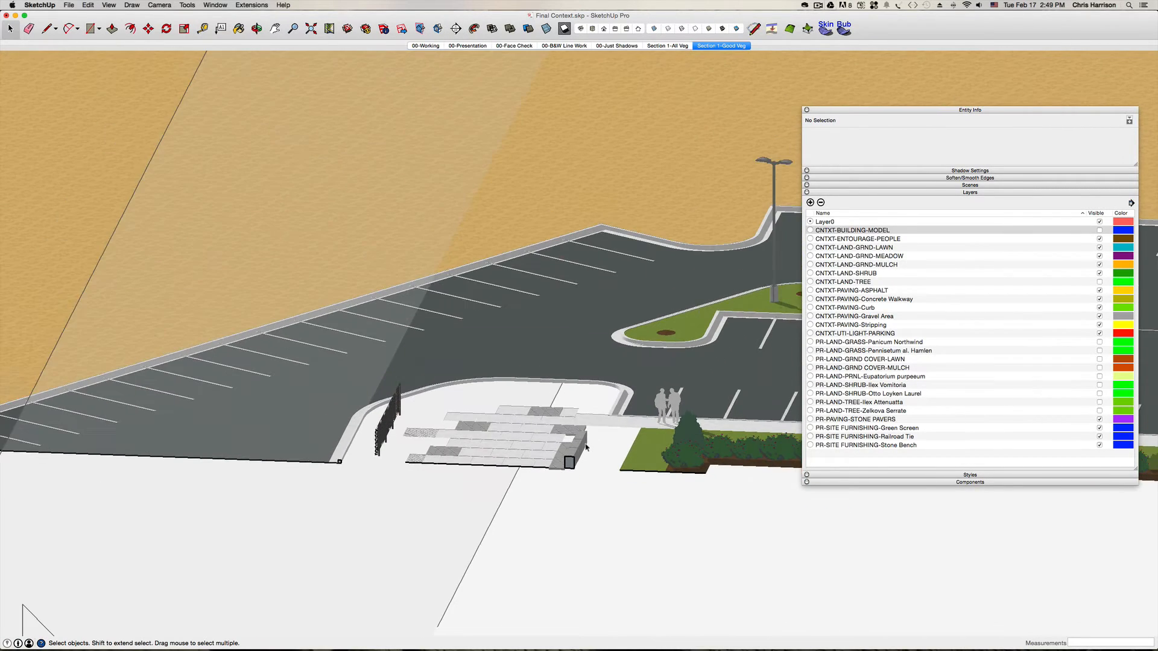
scroll(586, 447, "down", 8)
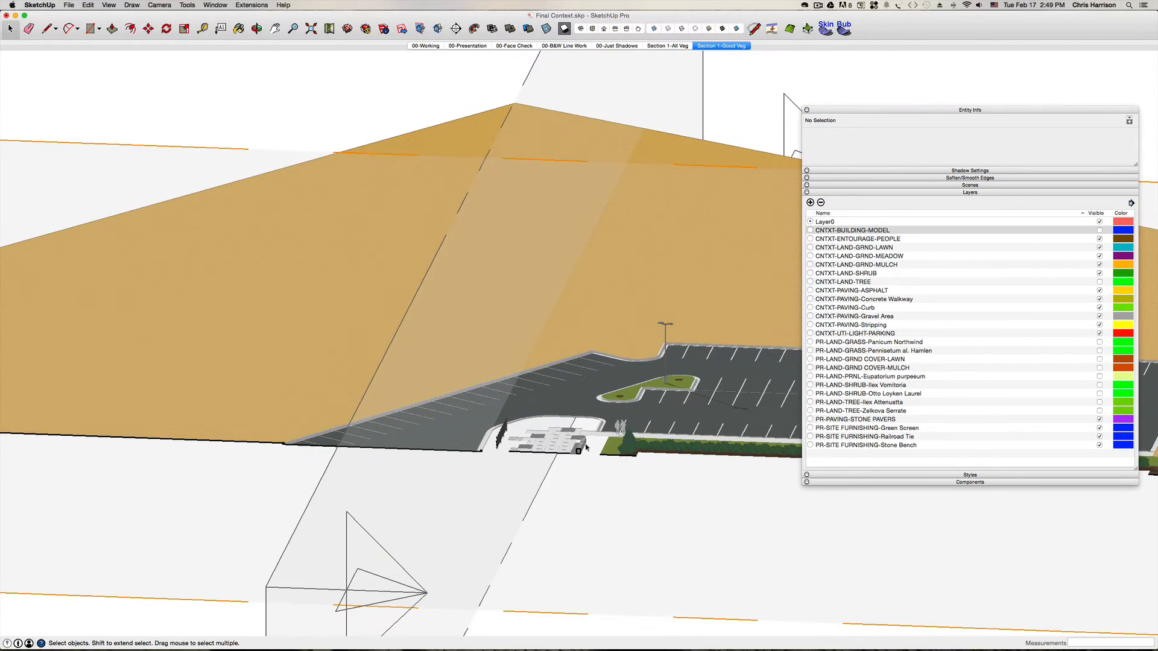
- Select the new section plane and move it about 12' 4" across the site
key("super+3")
scroll(586, 447, "up", 6)
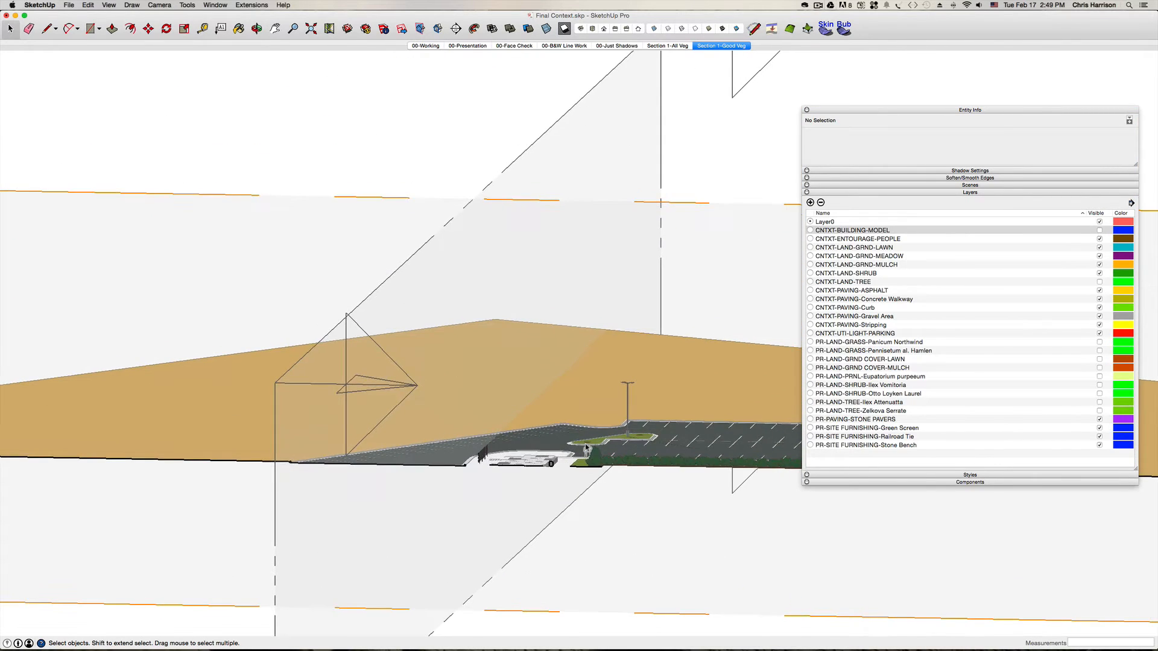
scroll(586, 447, "down", 8)
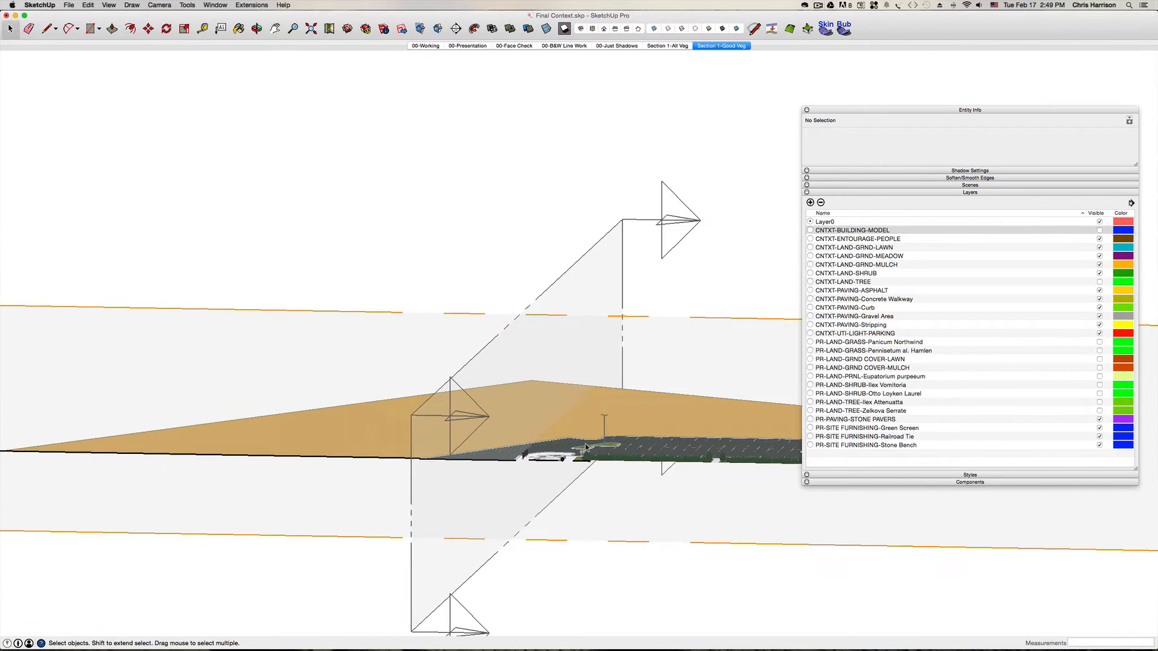
scroll(587, 447, "down", 8)
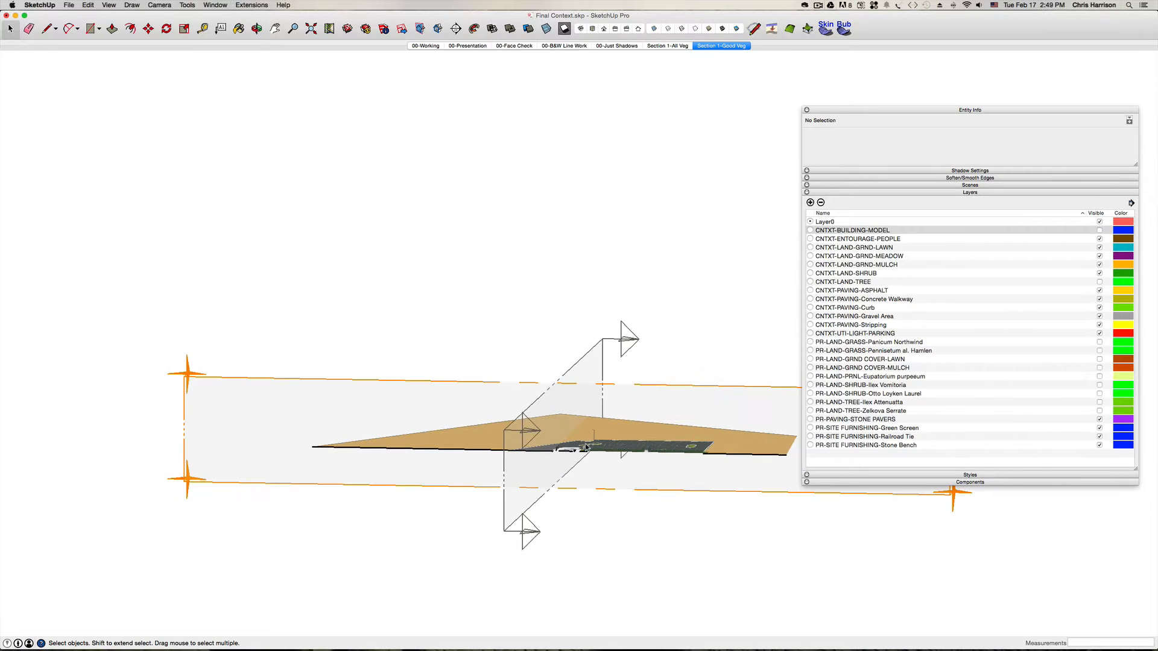
scroll(586, 447, "up", 8)
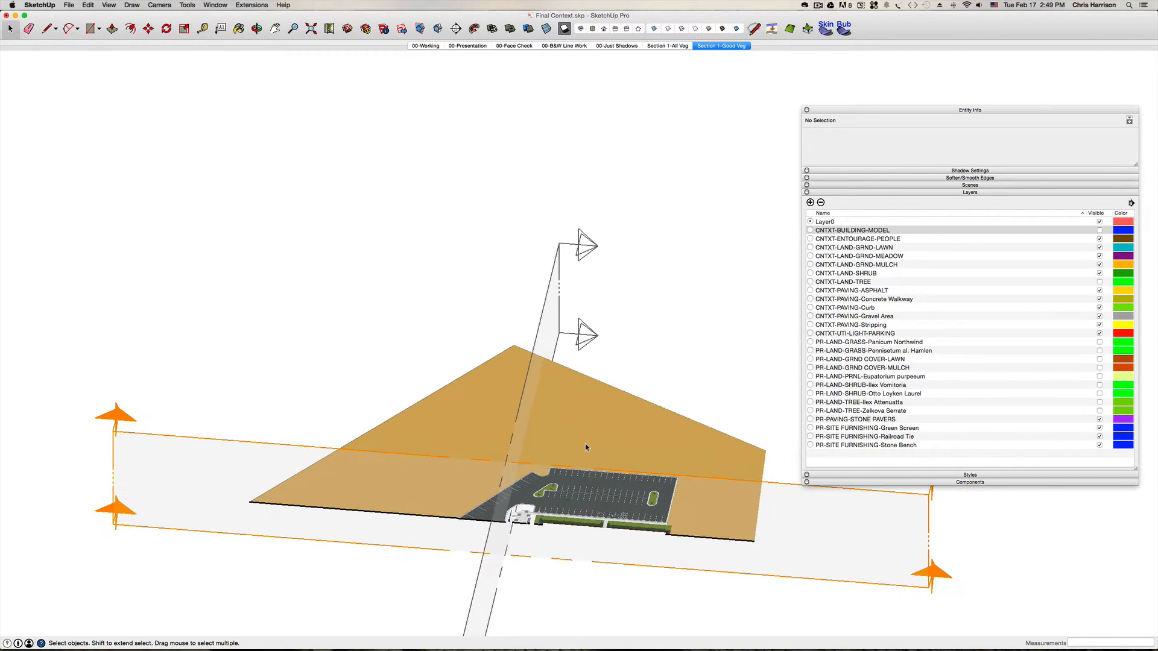
middle_click_drag(585, 446, 556, 451)
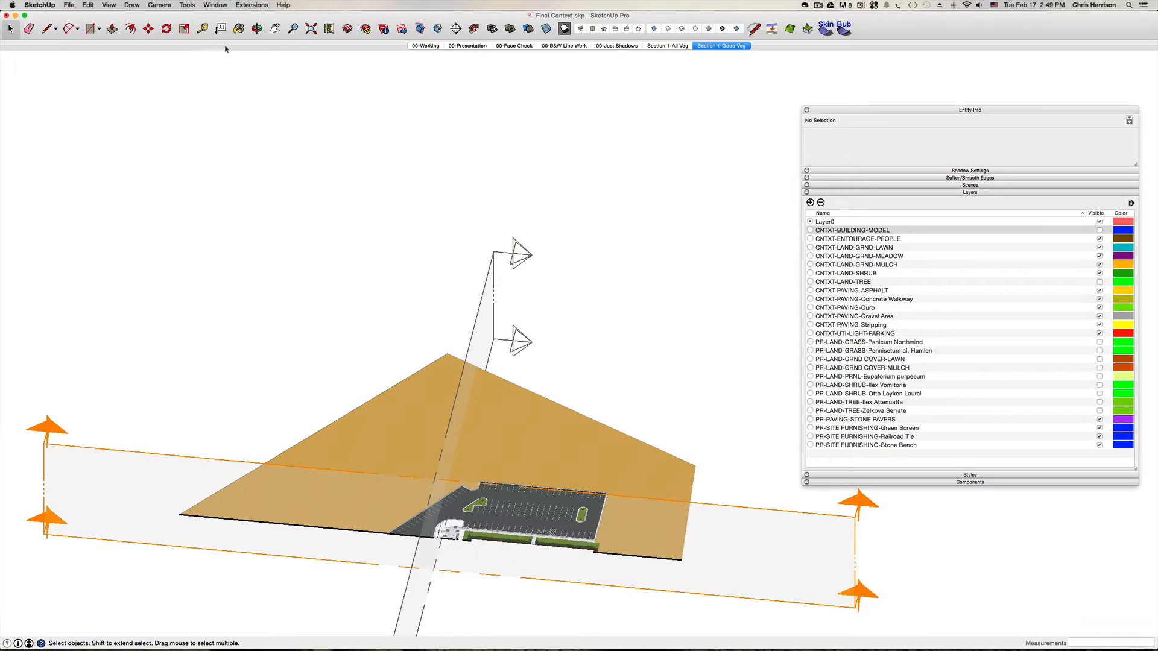
left_click(10, 28)
left_click_drag(882, 538, 814, 501)
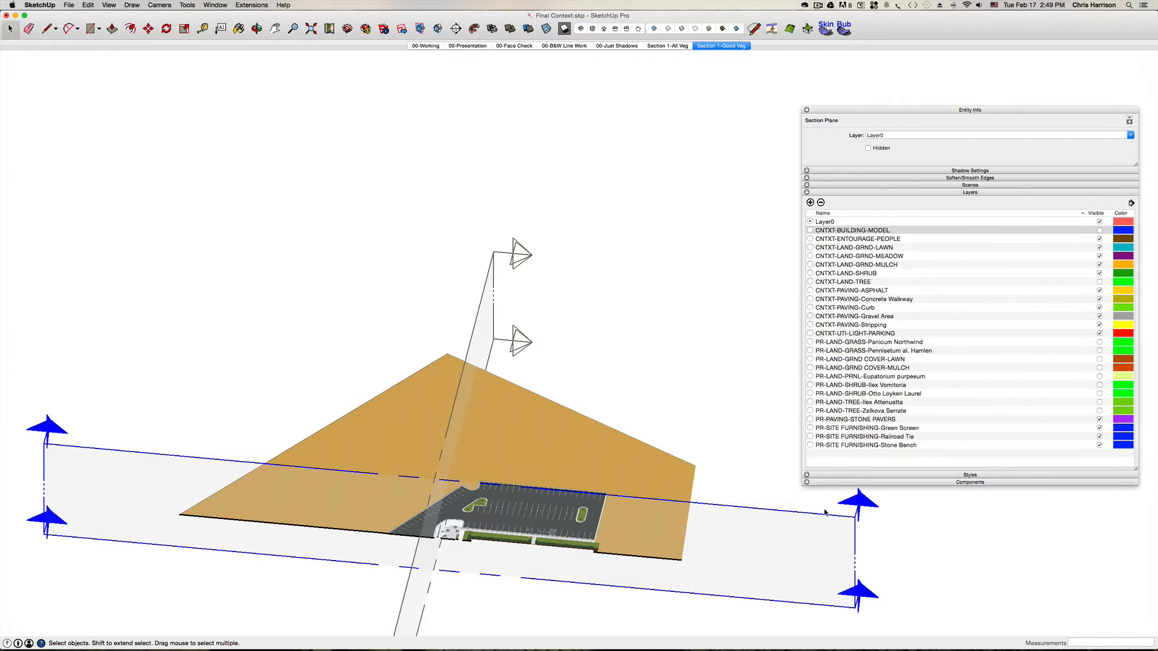
key("p")
key("space")
left_click_drag(907, 536, 801, 500)
key("m")
left_click(786, 535)
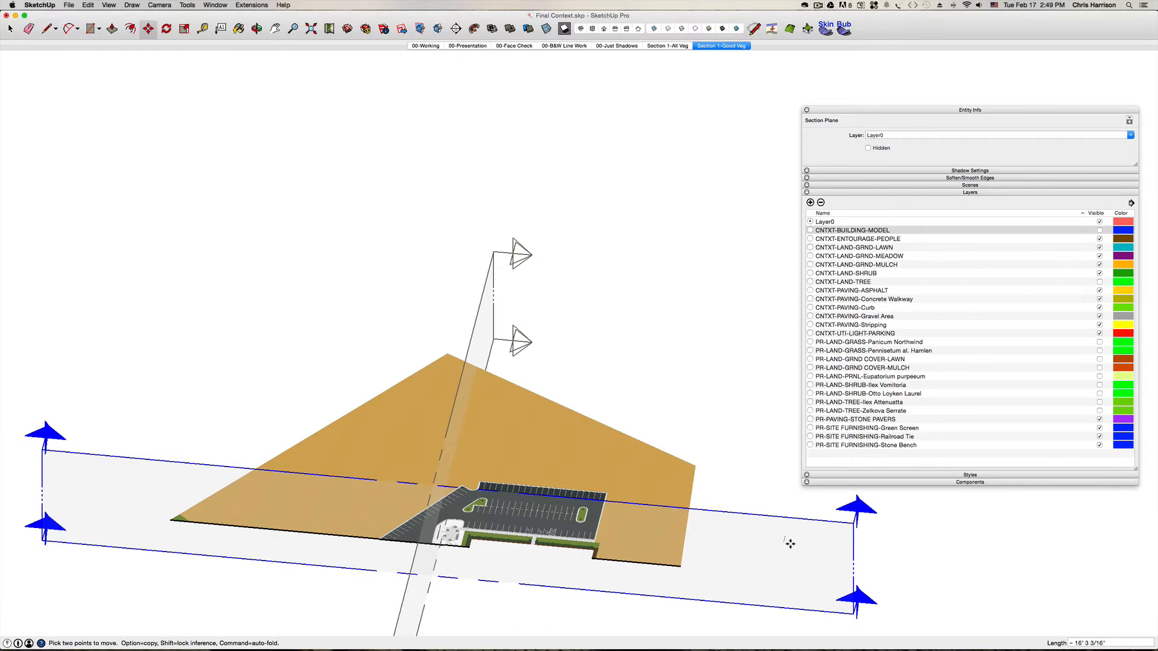
left_click(791, 541)
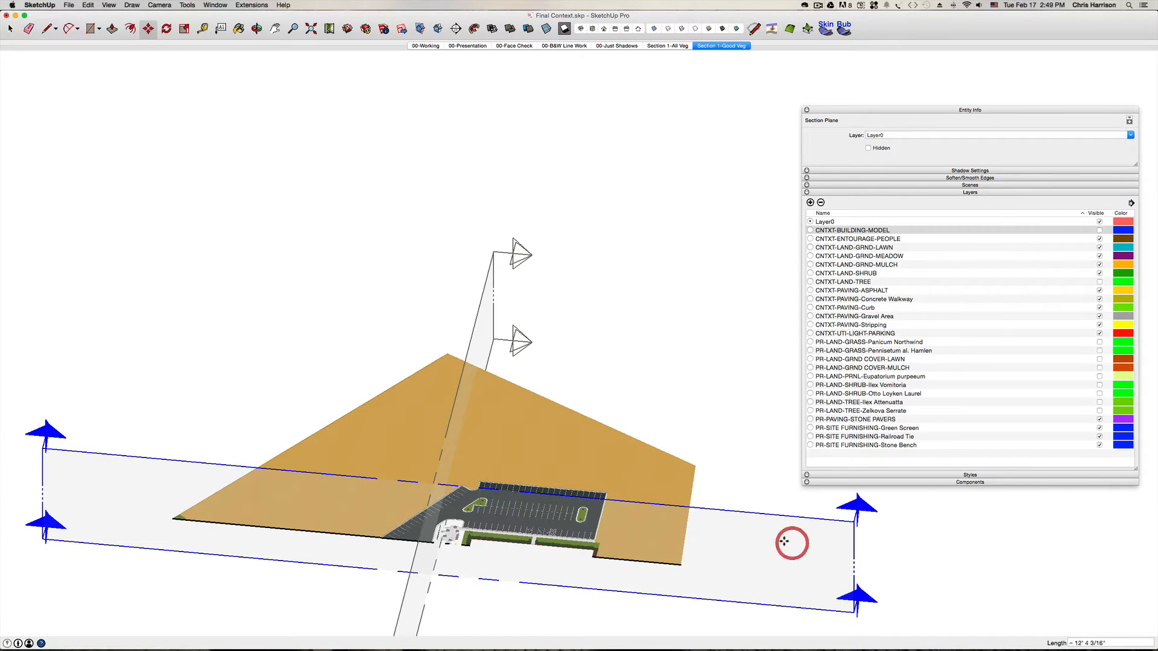
- Align the view straight-on to the moved section plane
scroll(724, 520, "up", 1)
right_click(723, 519)
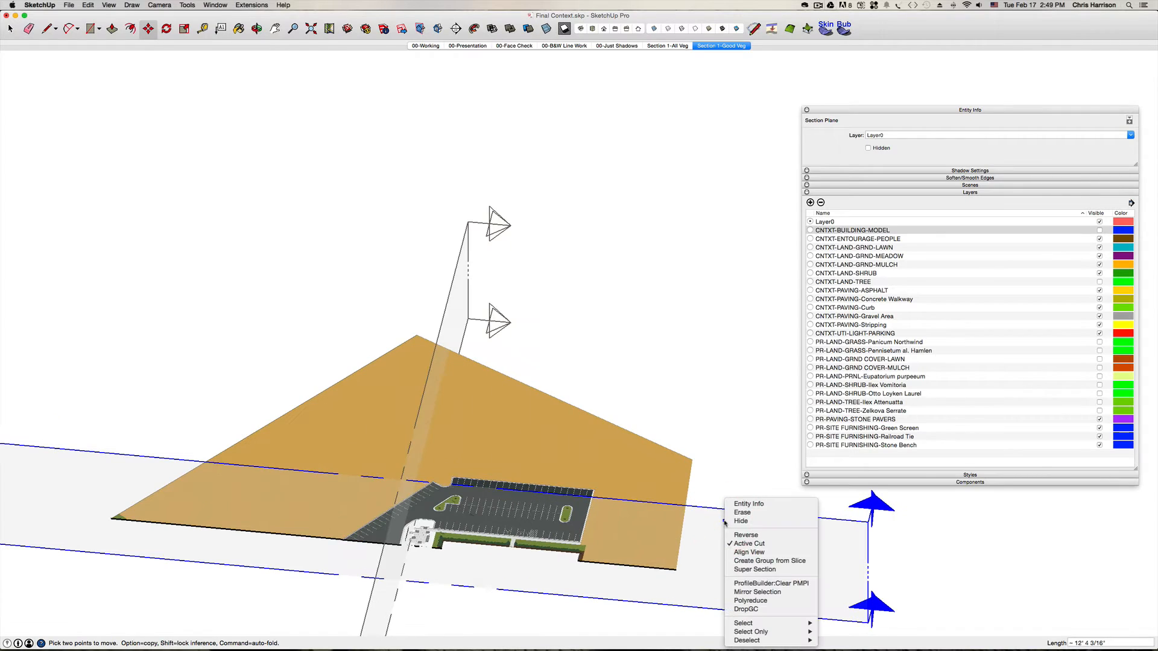
left_click(772, 552)
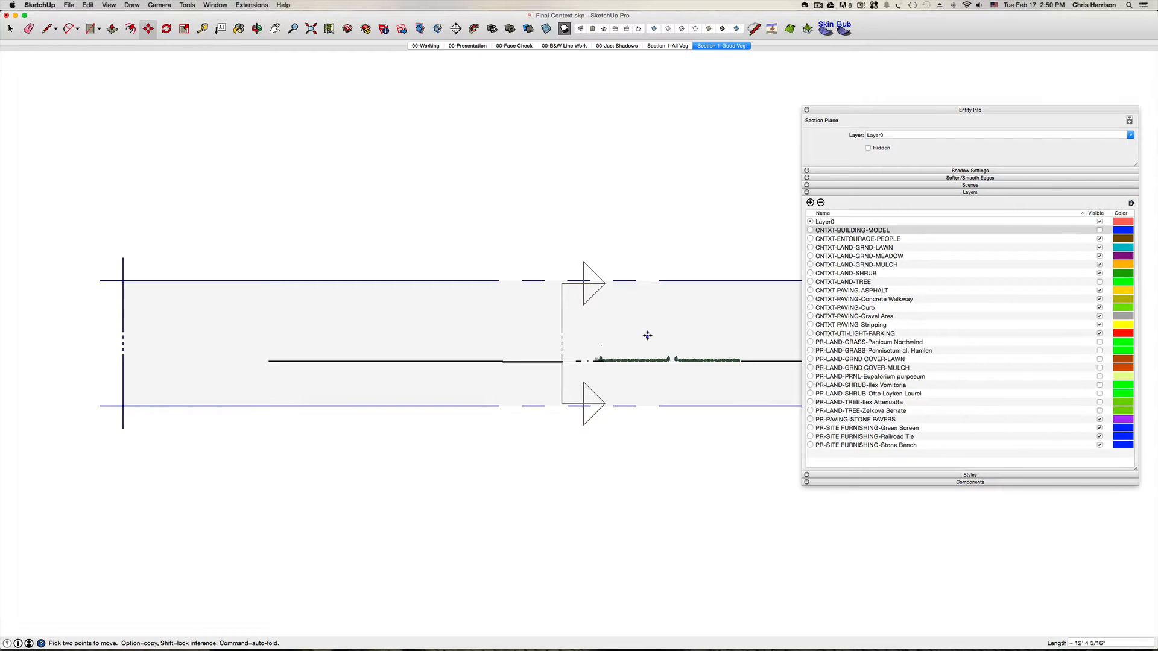
- Turn off Display Section Planes for a clean elevation of ground line, light pole, figures and shrubs
scroll(648, 336, "up", 3)
scroll(605, 339, "up", 3)
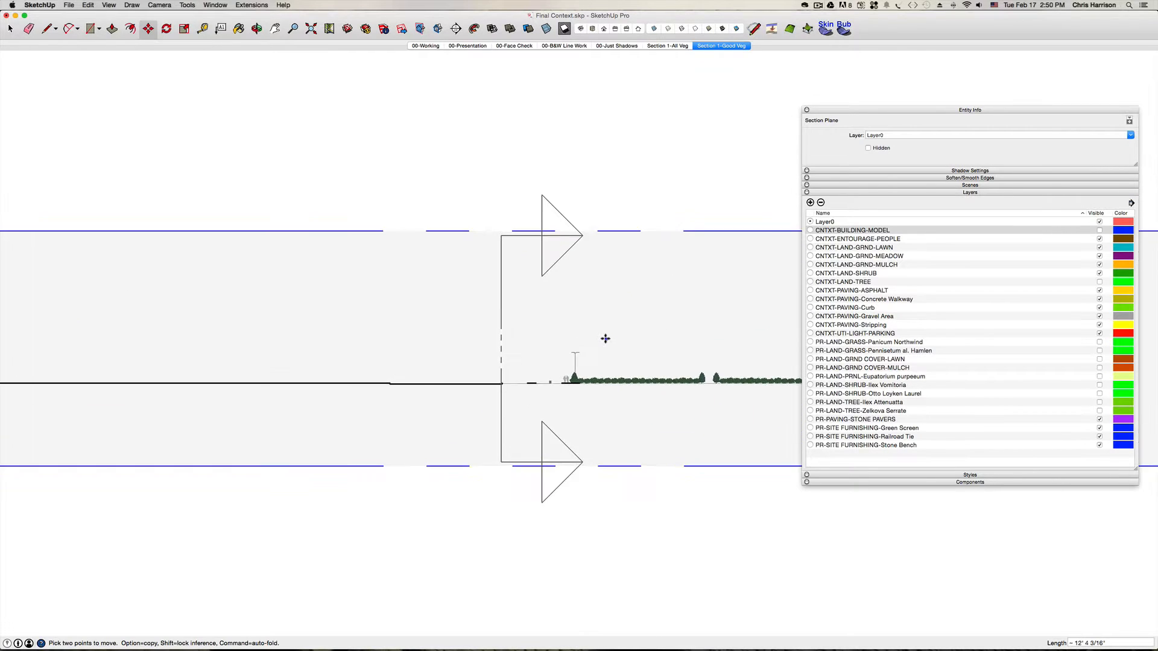
scroll(540, 408, "up", 3)
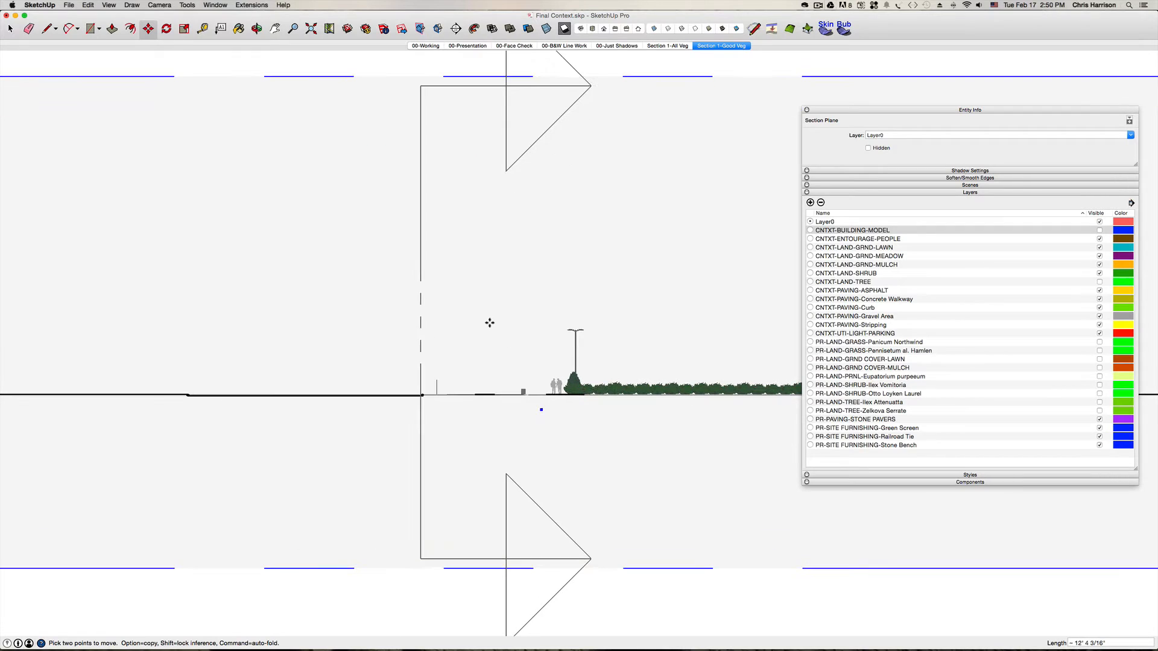
scroll(485, 317, "up", 2)
scroll(485, 318, "up", 1)
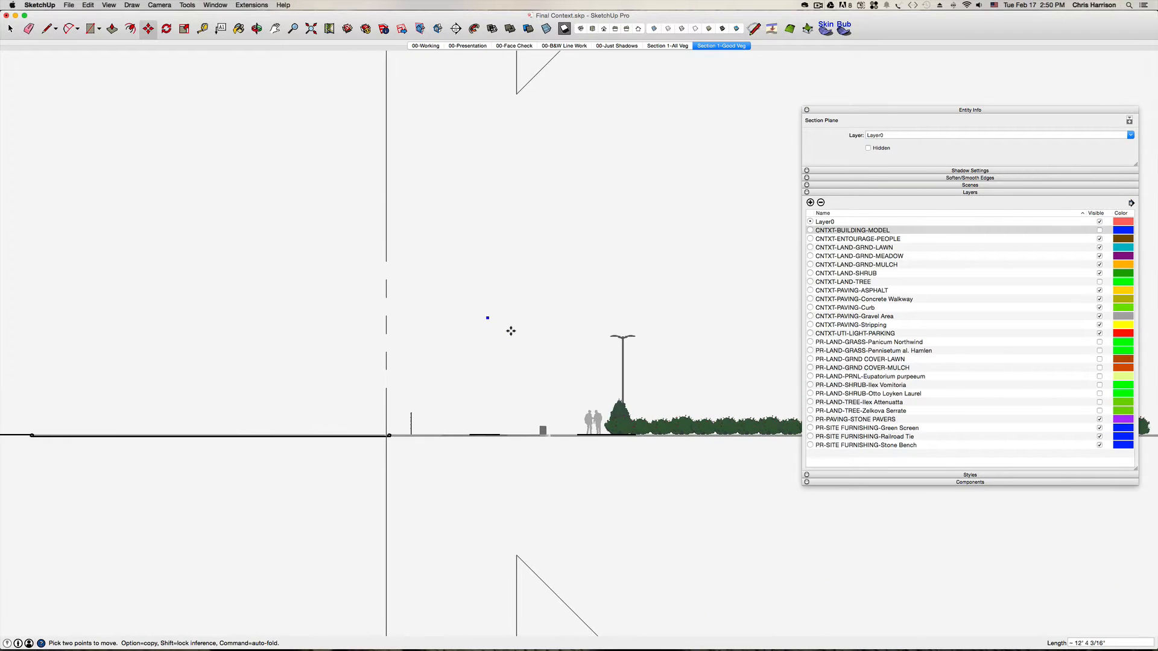
scroll(511, 331, "up", 1)
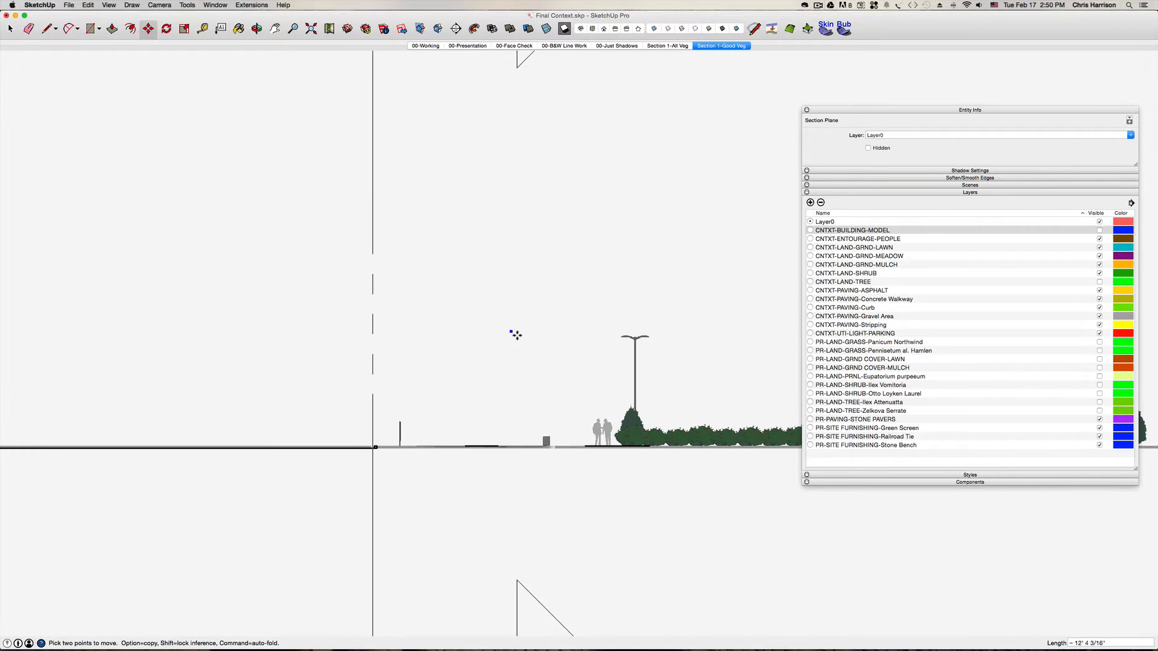
left_click(149, 9)
key("Escape")
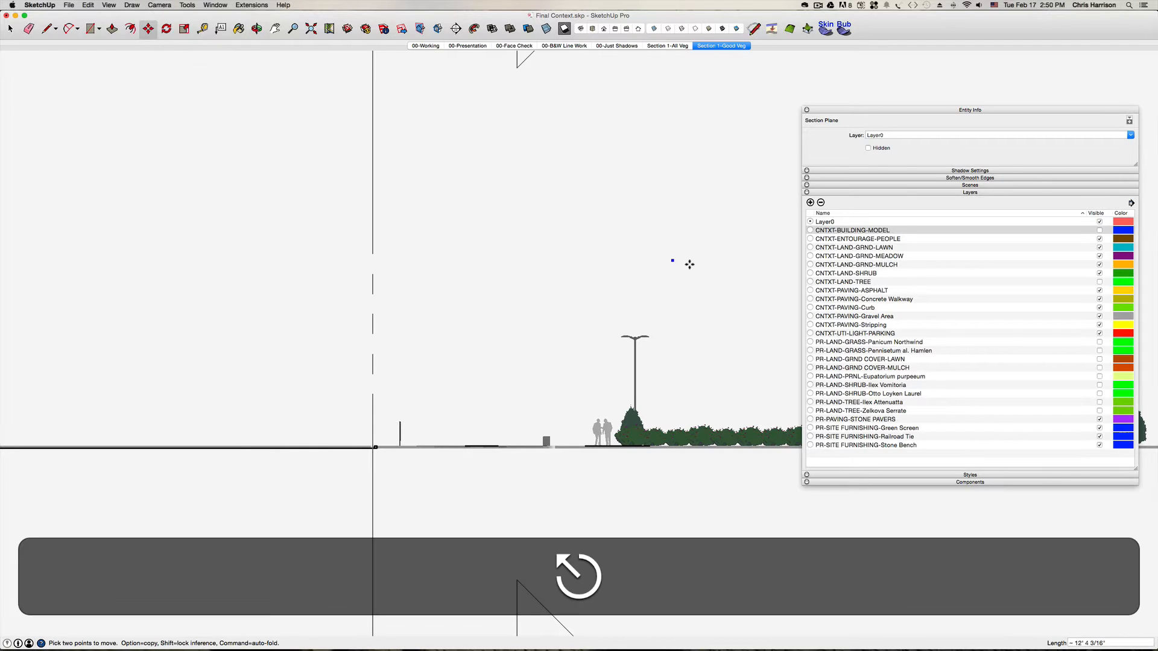
scroll(497, 324, "down", 1)
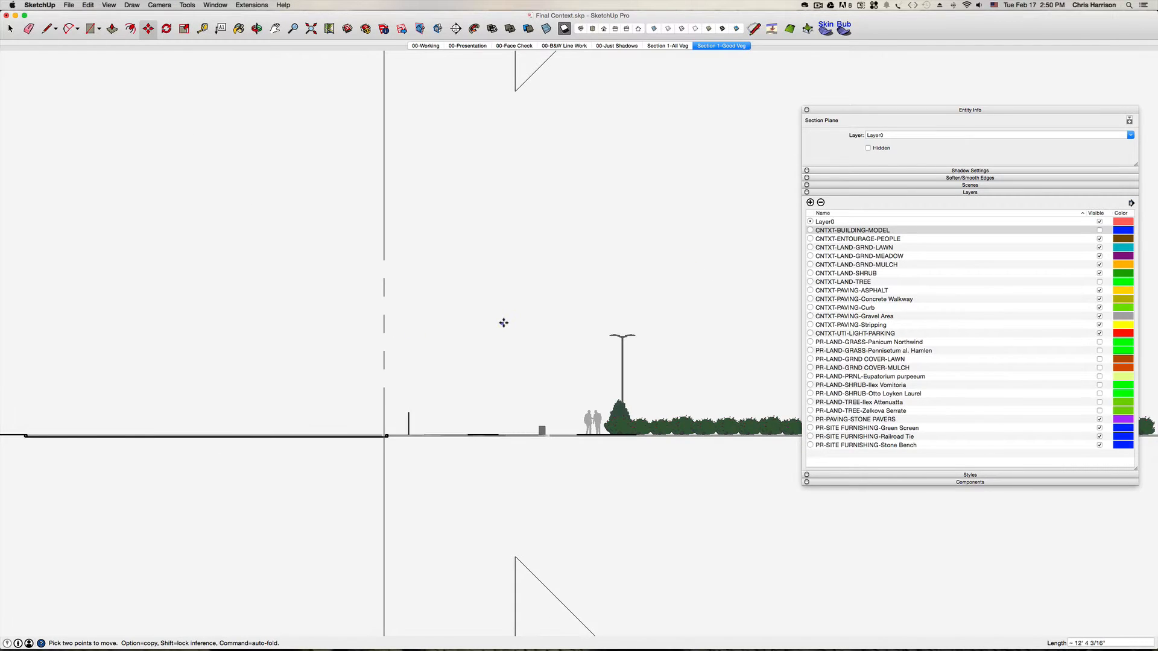
scroll(504, 323, "down", 2)
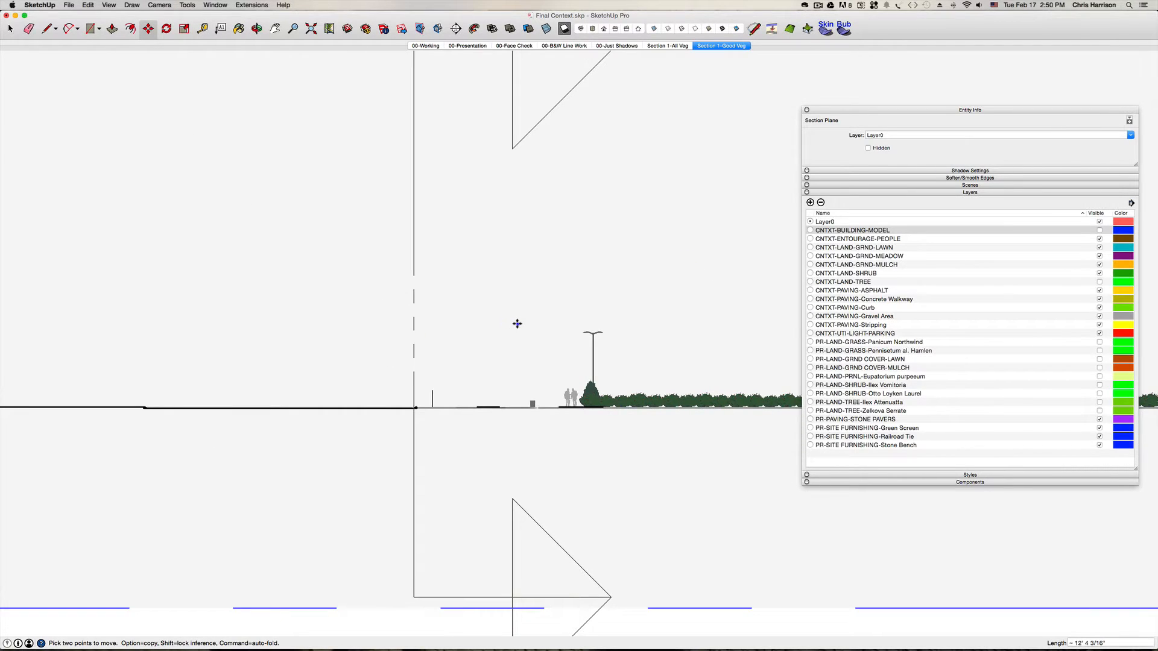
scroll(517, 324, "up", 1)
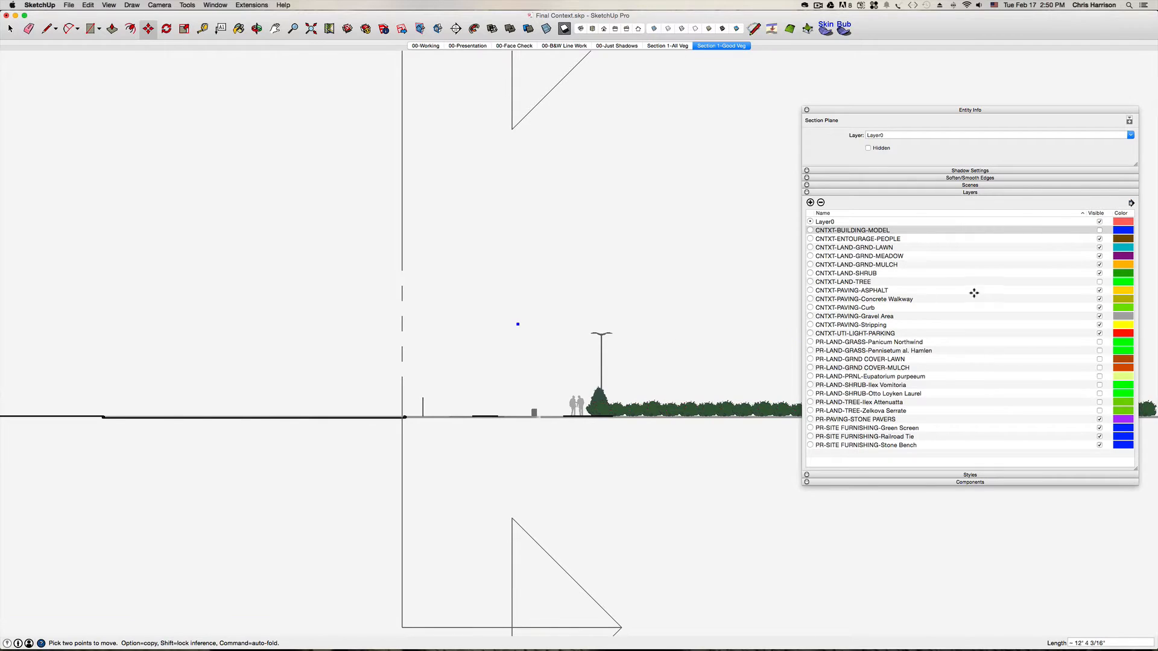
left_click(420, 29)
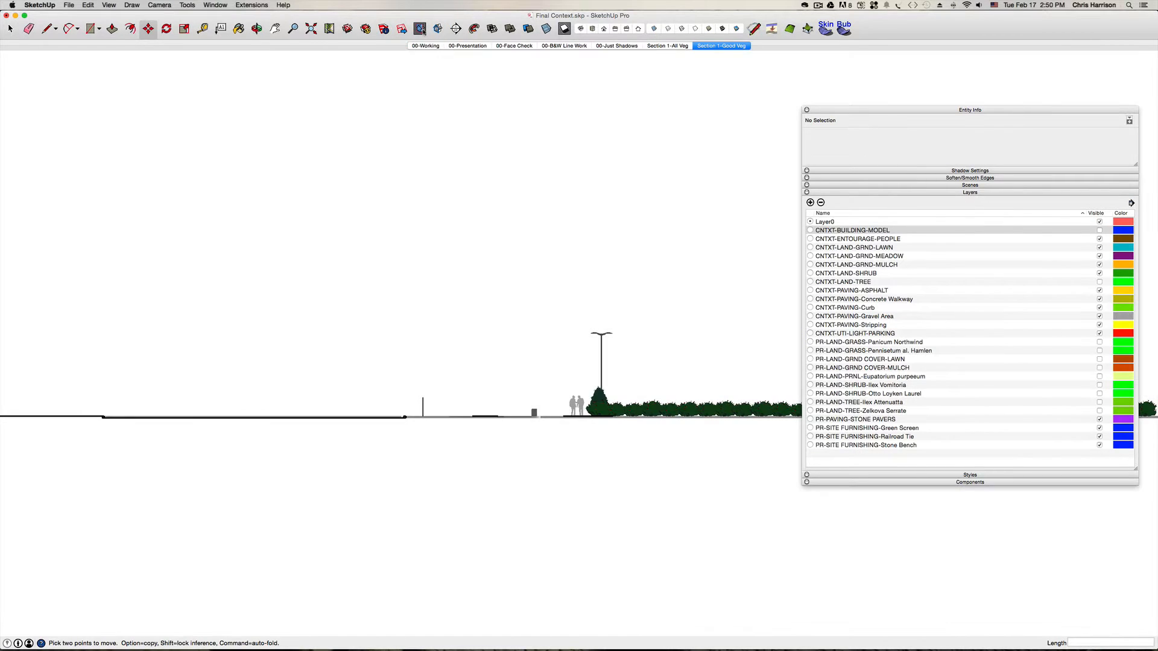
- Turn on CNTXT-LAND-TREE and preview the PR-LAND layers Panicum Northwind through Zelkova Serrate
left_click(1102, 234)
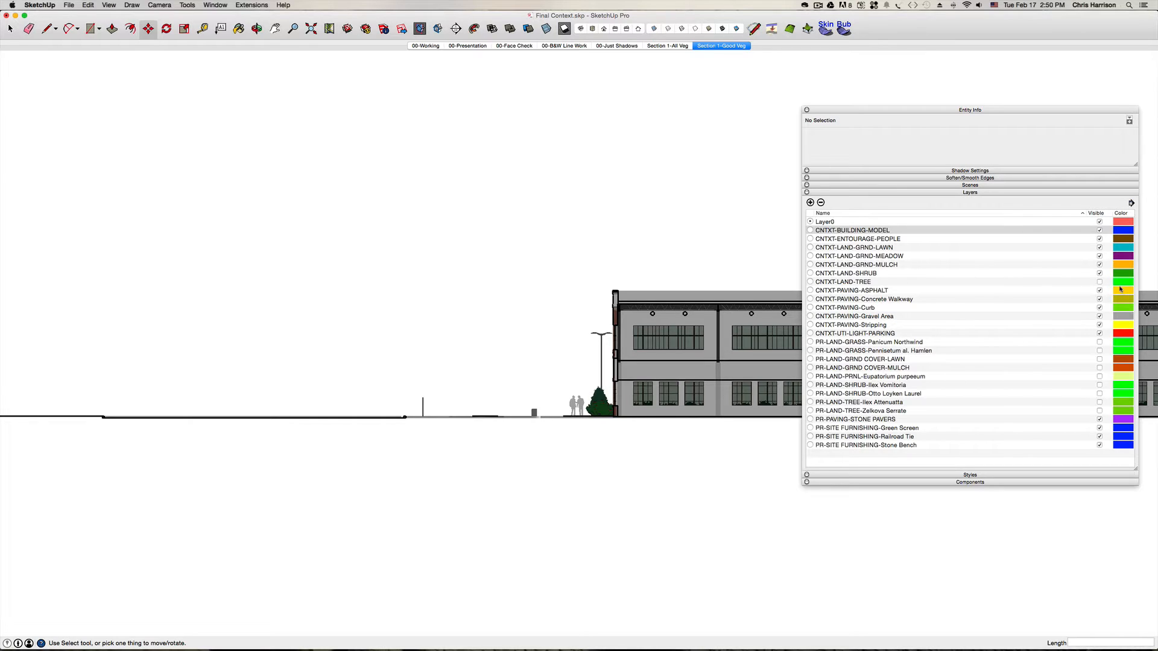
left_click(1099, 282)
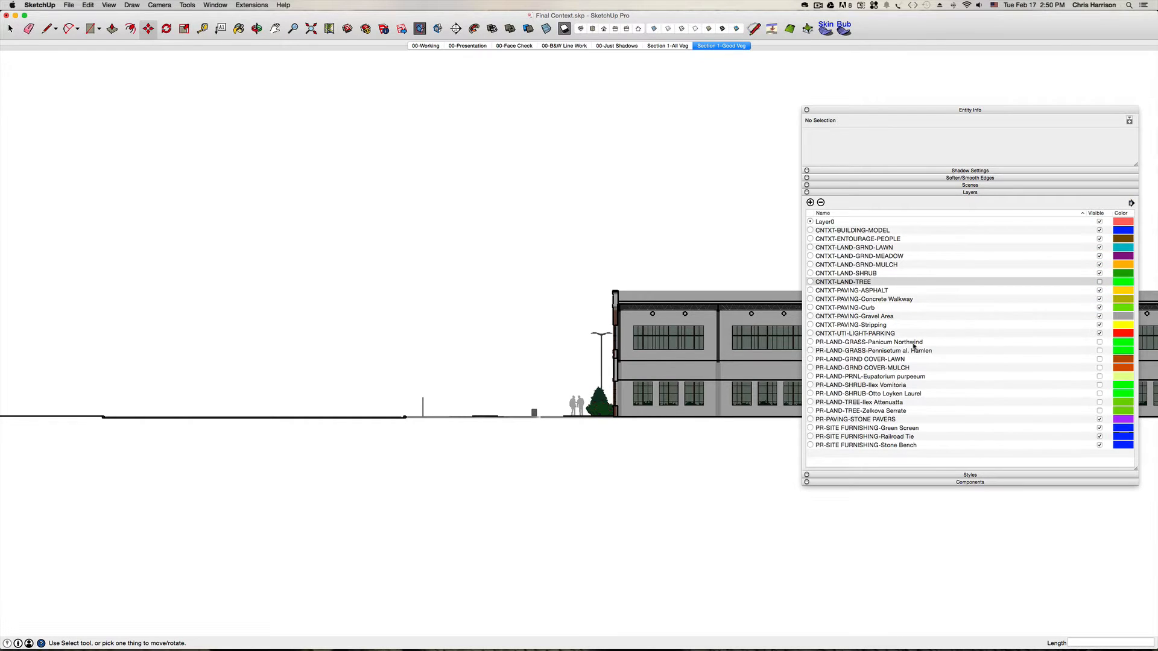
left_click(905, 345)
left_click(890, 412, "shift")
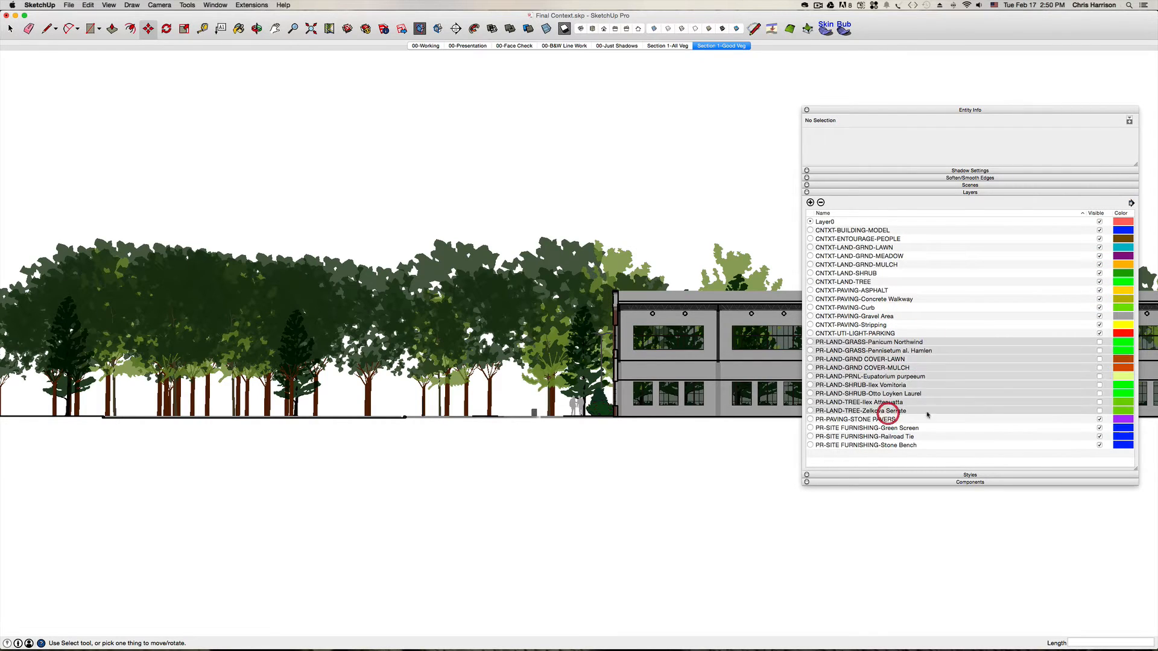
left_click(1099, 405)
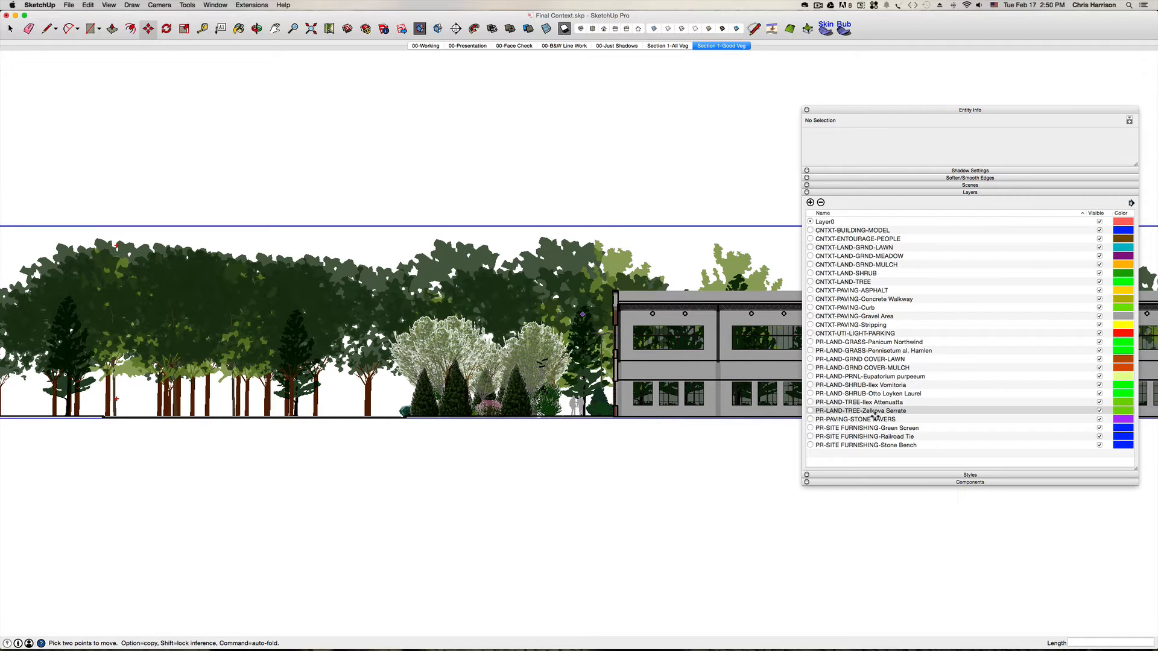
- Hide the PR-LAND planting layers Panicum Northwind through Zelkova Serrate again
left_click(890, 343)
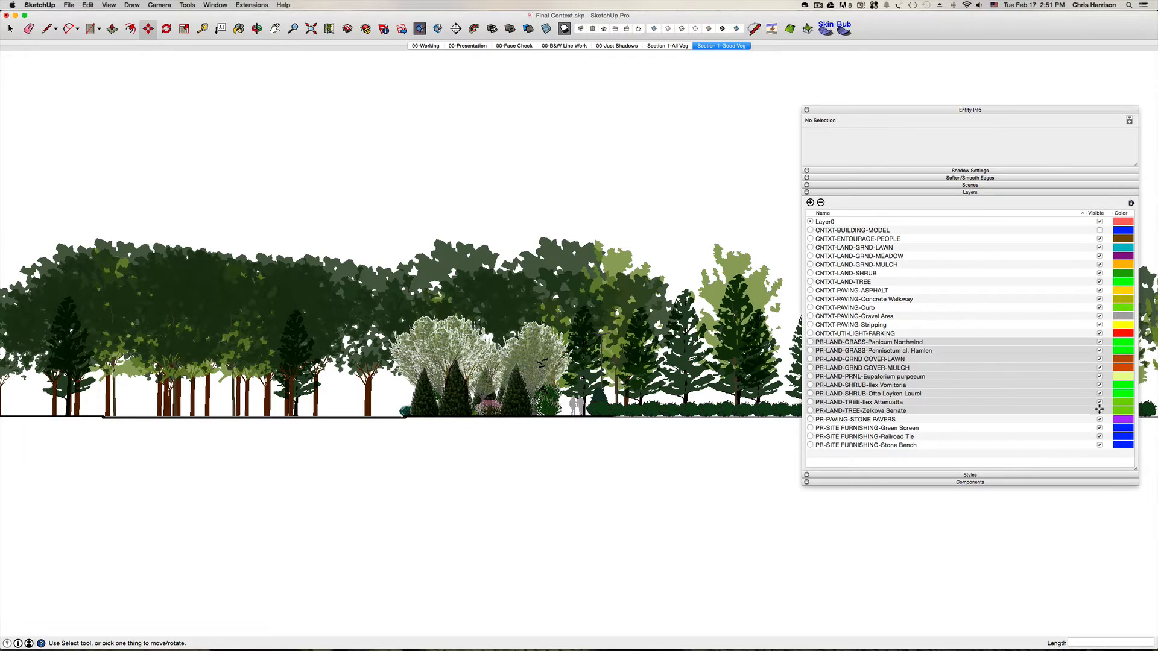
left_click(1100, 410)
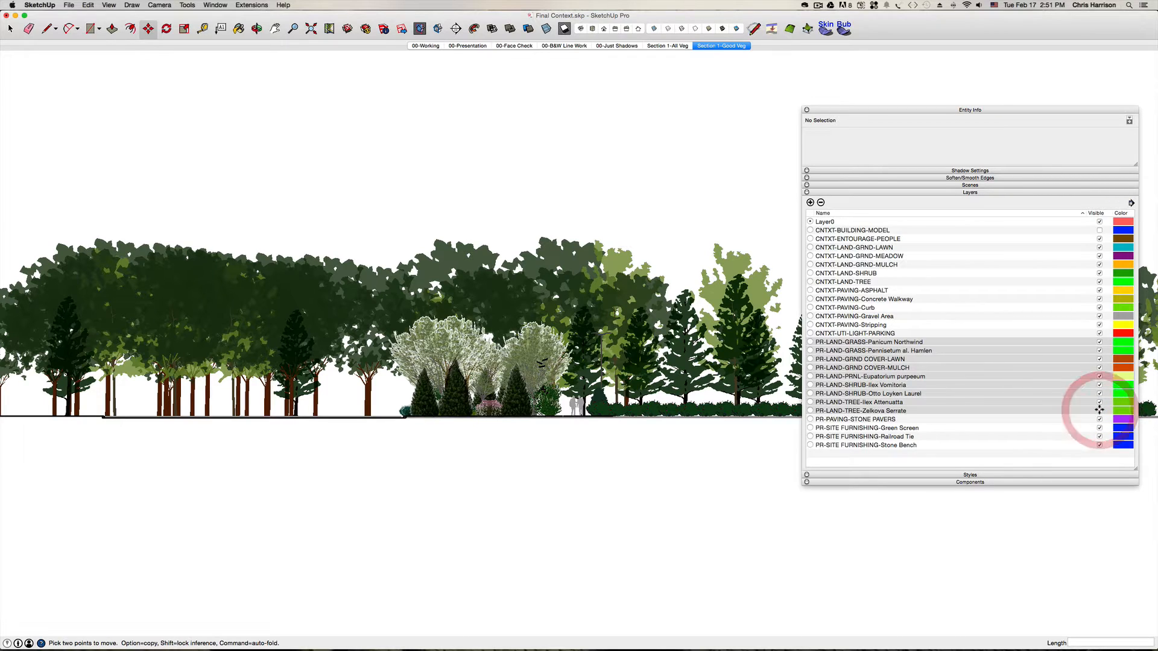
left_click(1101, 411)
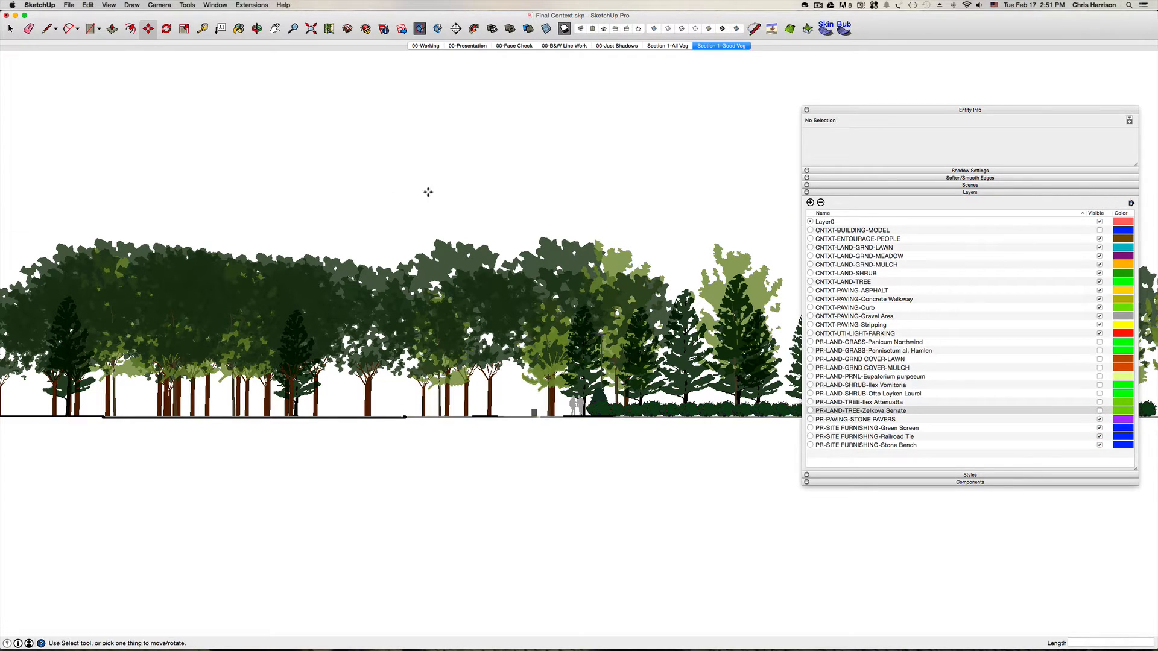
- Show the section plane outlines again and orbit to an elevated view of the site
key("space")
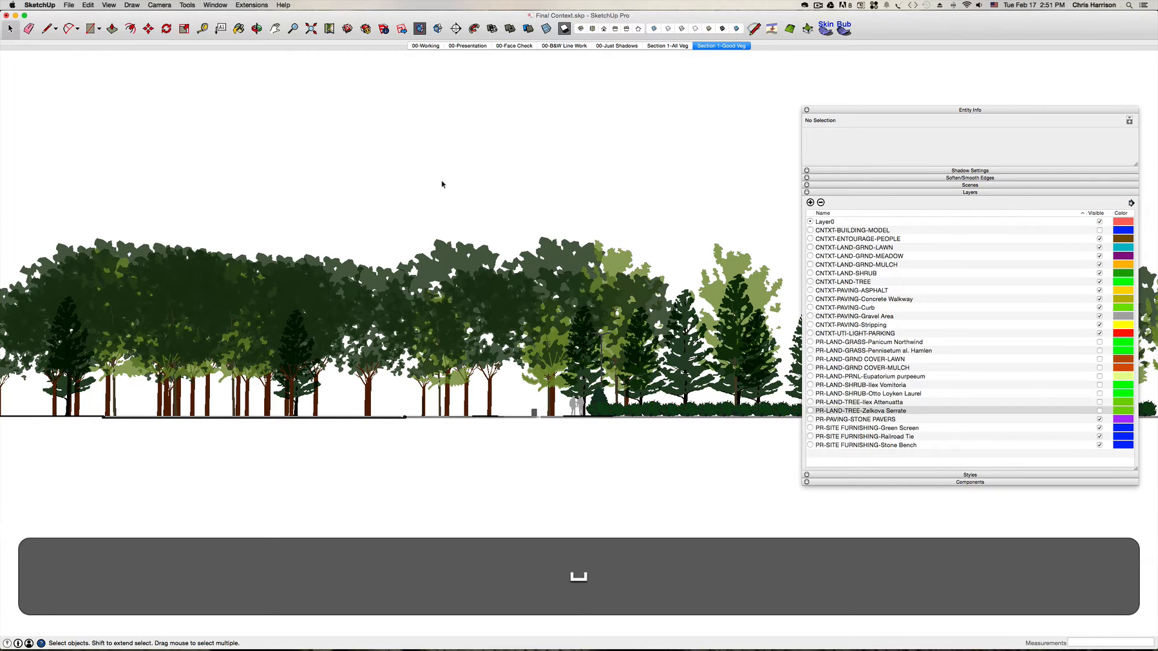
scroll(442, 183, "down", 5)
middle_click_drag(442, 182, 443, 212)
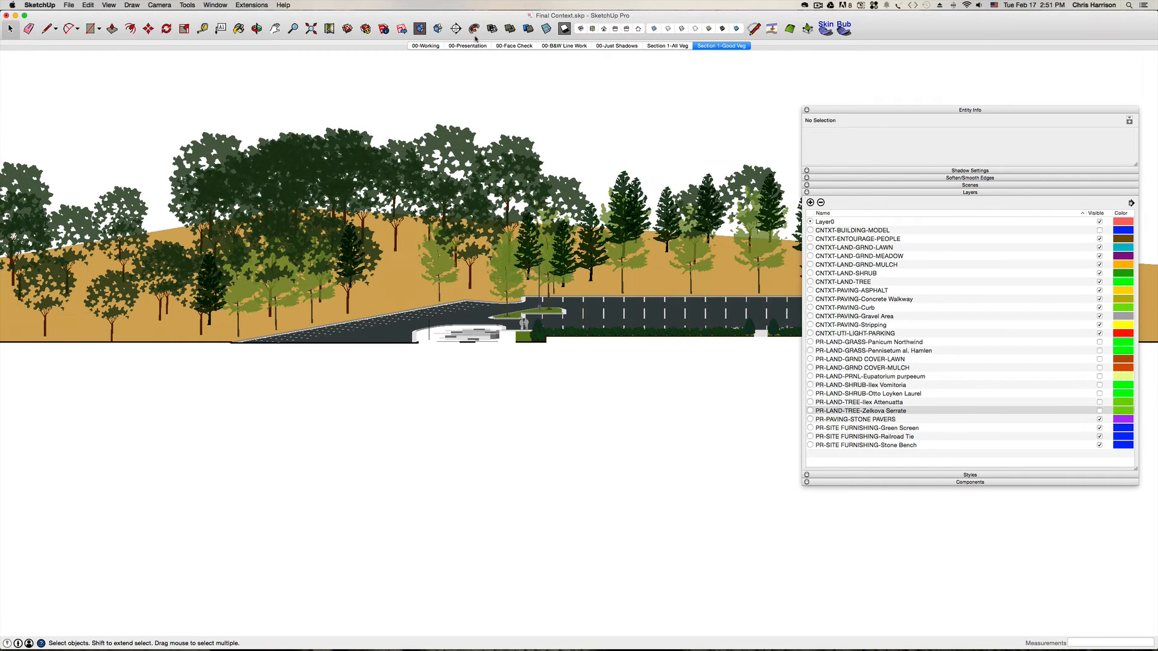
left_click(419, 28)
scroll(456, 177, "up", 3)
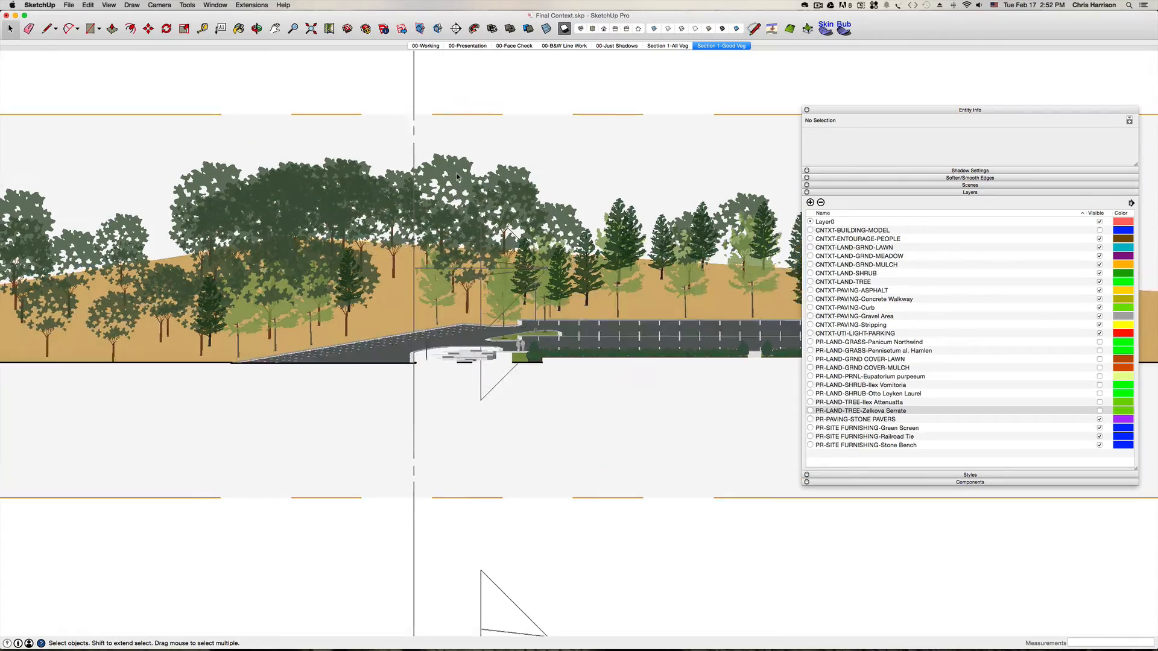
middle_click_drag(456, 177, 637, 273)
scroll(637, 273, "down", 10)
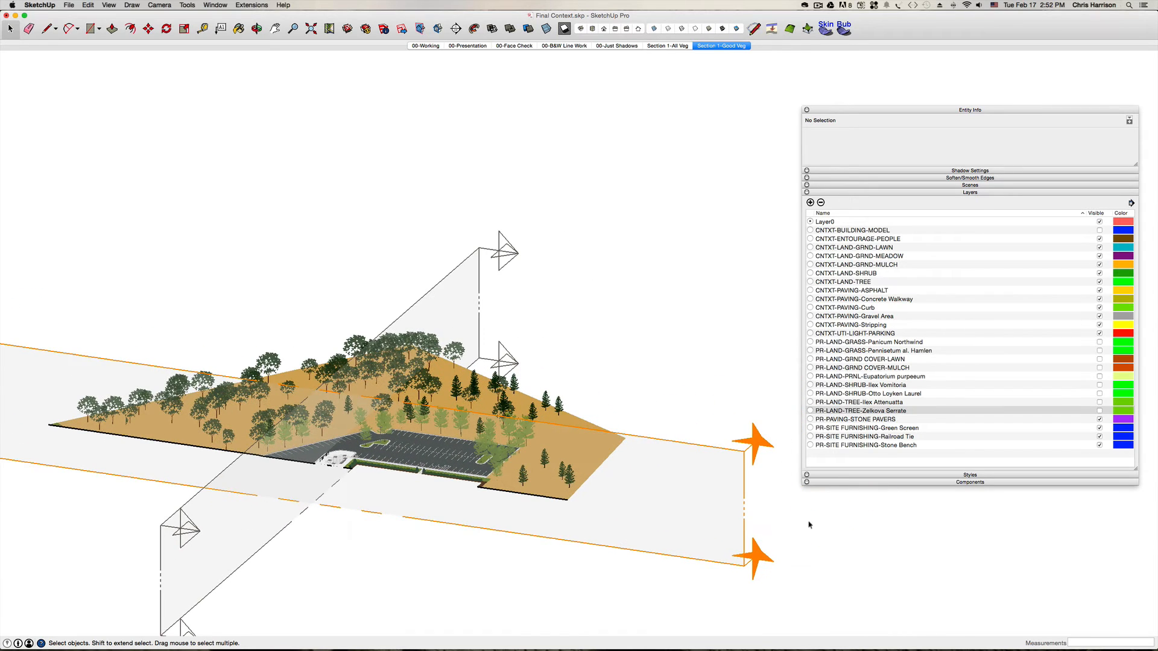
- Move the section plane about 116' 7 3/16" across the site and align the view to it
left_click(752, 471)
key("m")
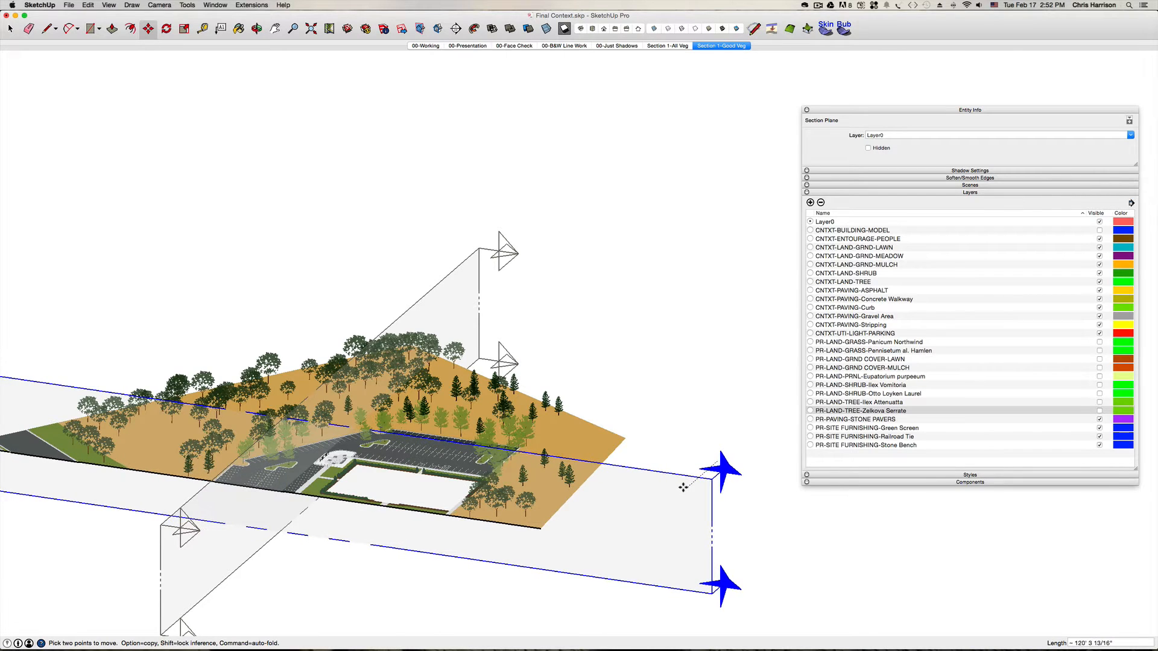
left_click(685, 487)
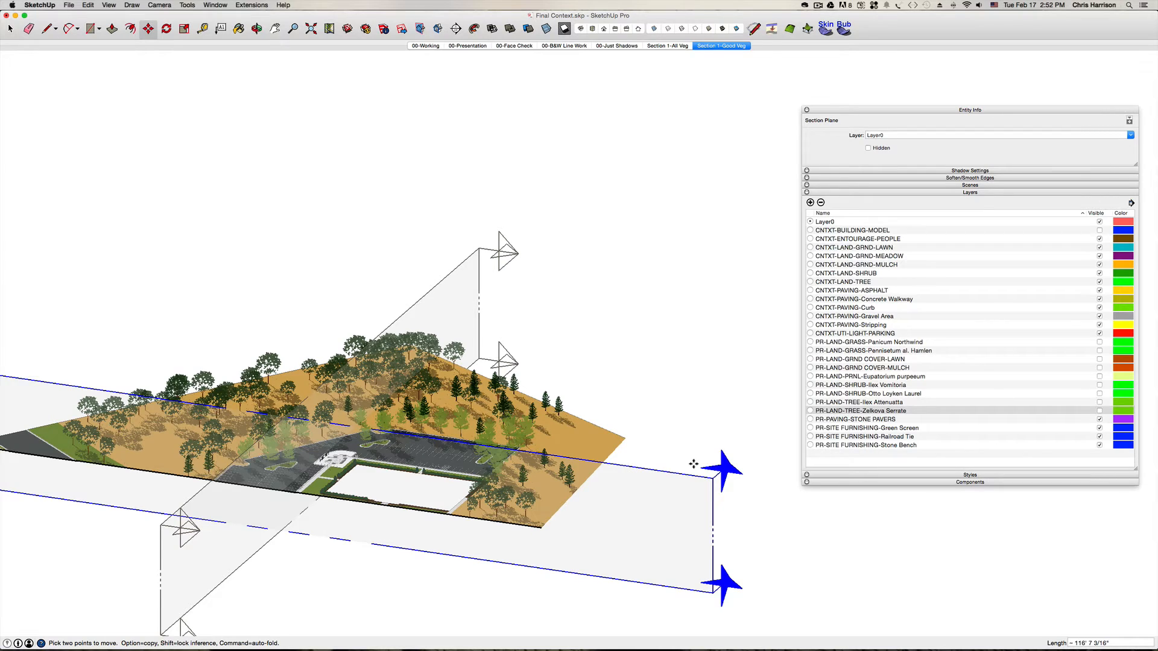
right_click(673, 482)
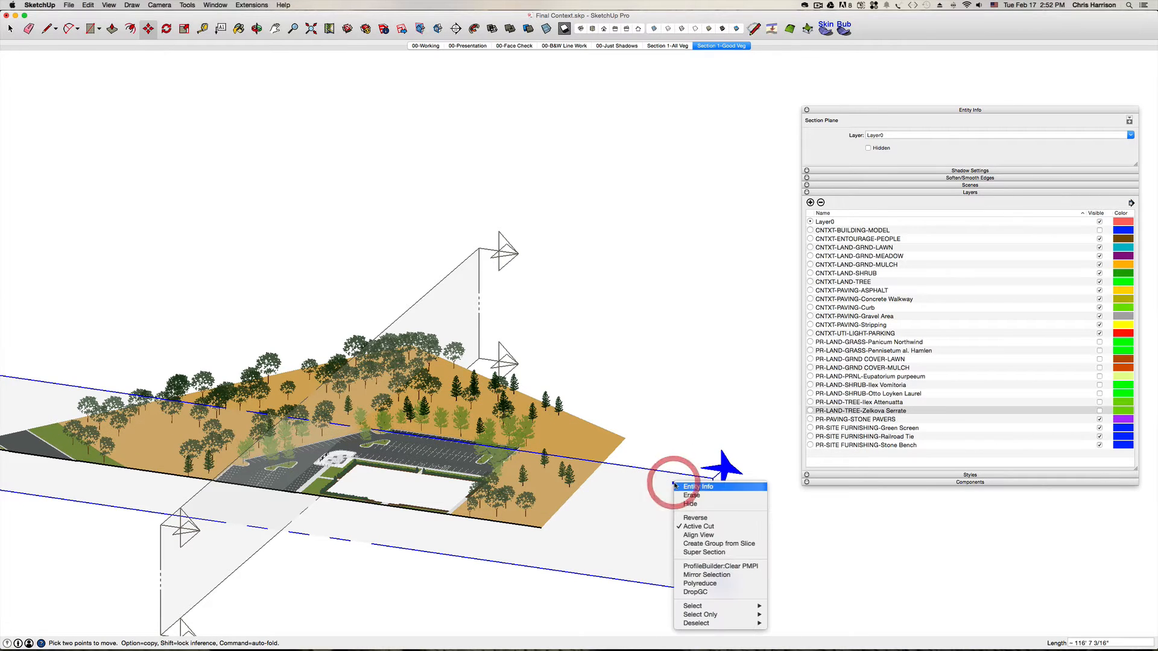
left_click(713, 536)
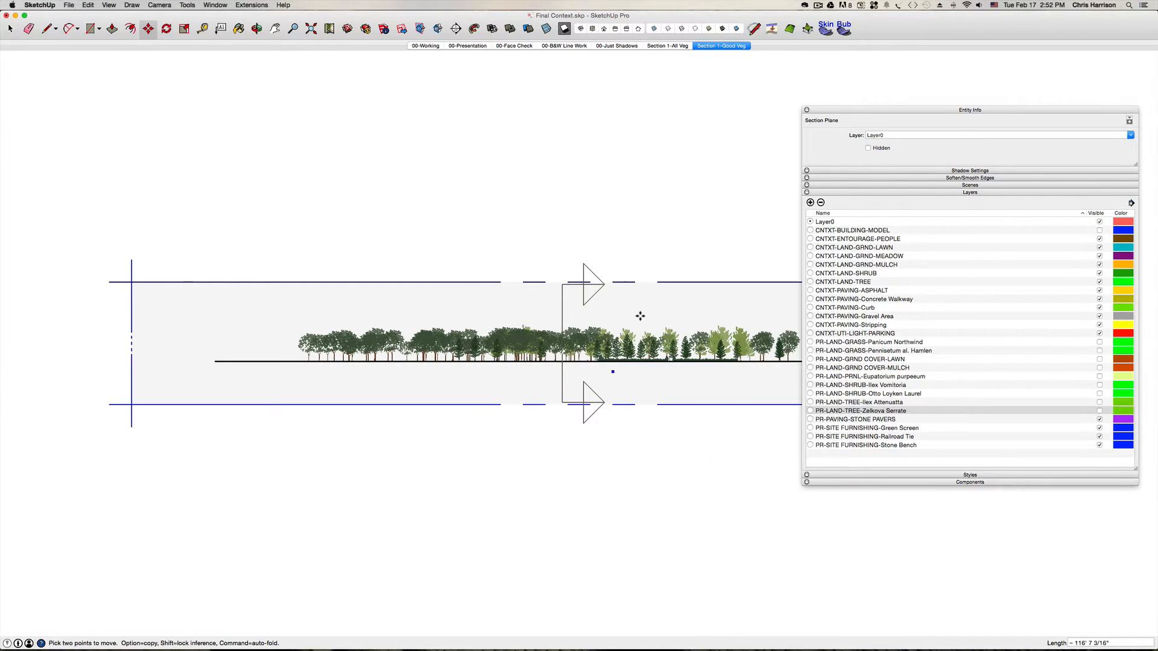
- Zoom into the elevation and hide the section plane outlines
scroll(621, 308, "up", 3)
scroll(525, 411, "up", 3)
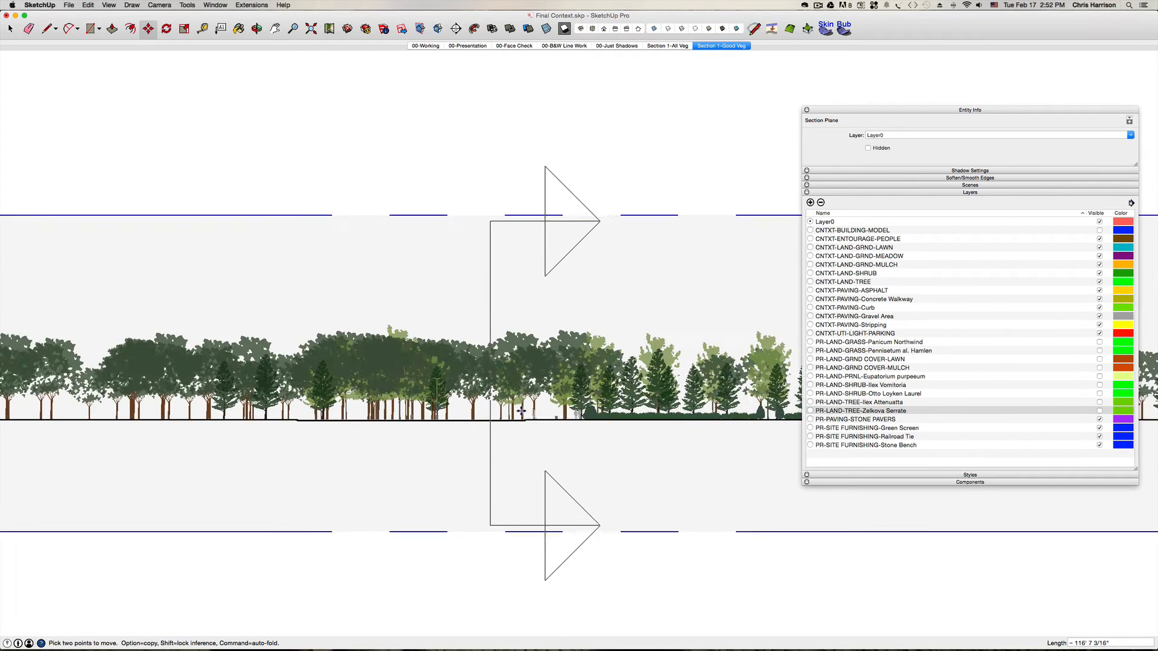
scroll(589, 404, "up", 2)
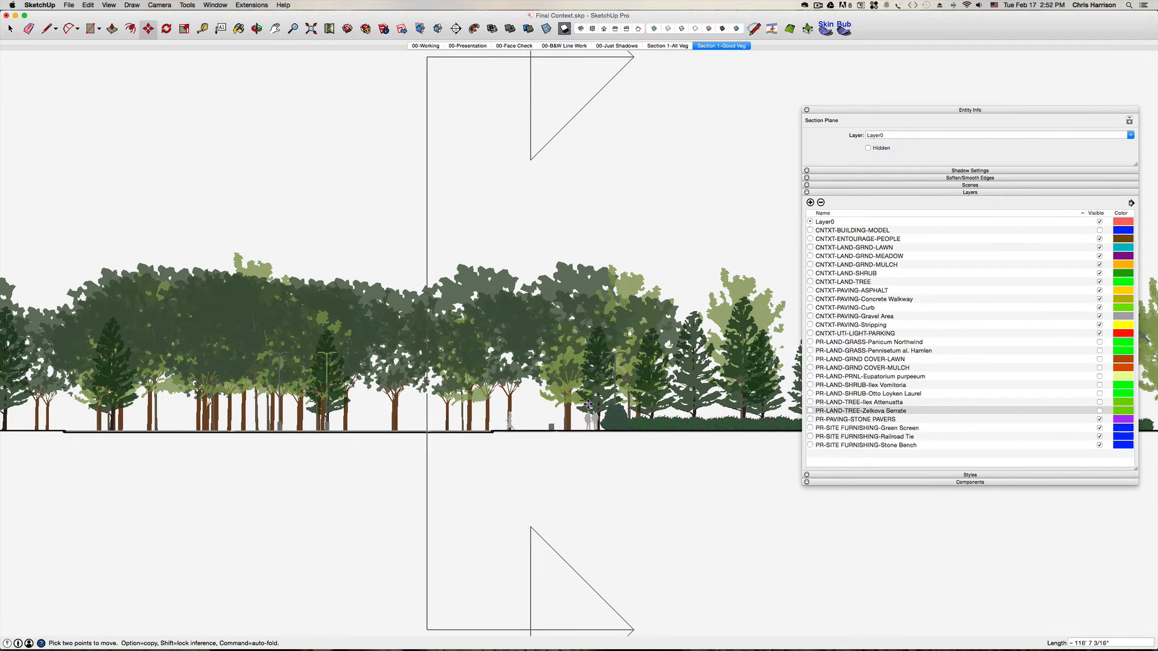
scroll(589, 404, "up", 3)
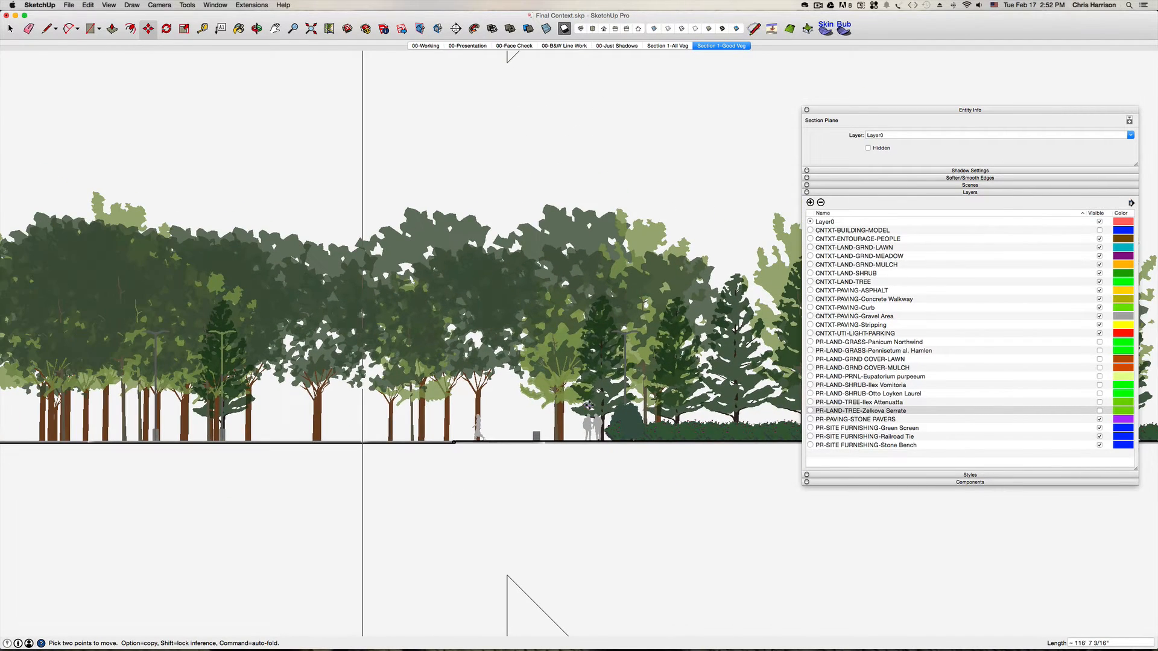
scroll(588, 405, "down", 1)
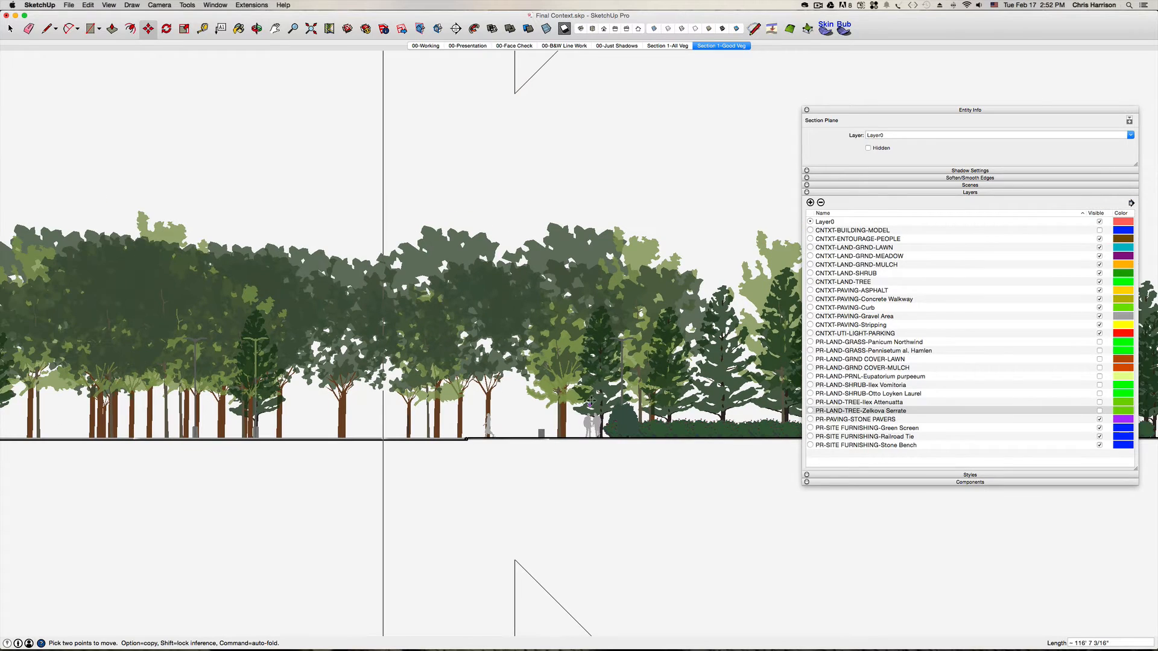
left_click(420, 28)
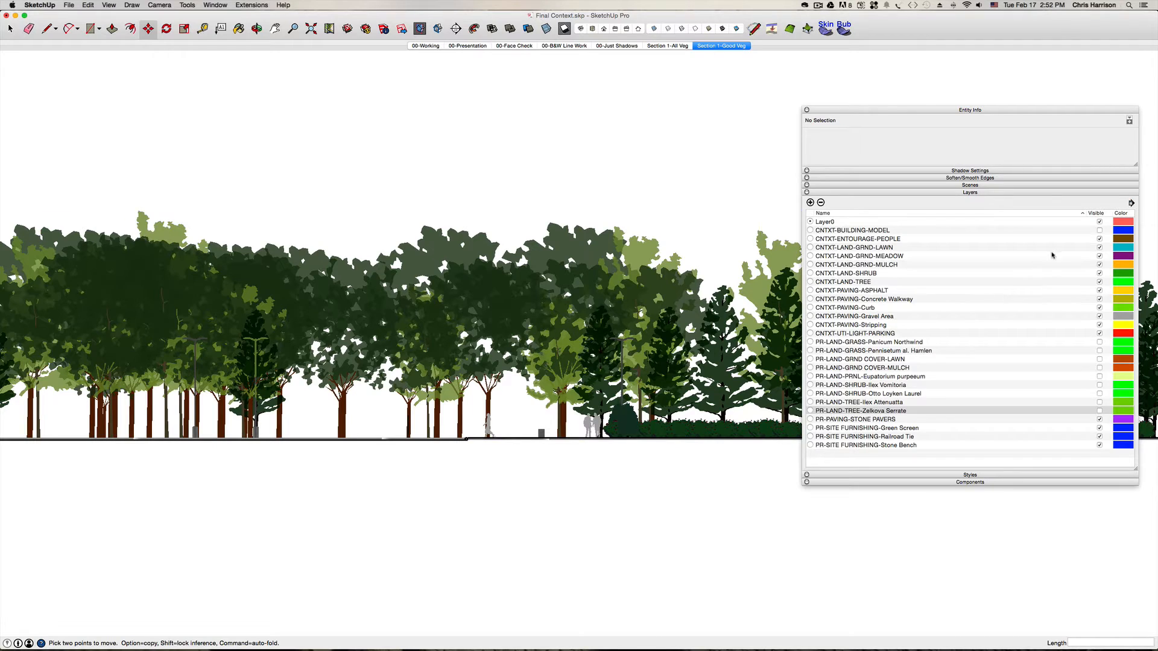
- Turn CNTXT-BUILDING-MODEL back on and select the Panicum Northwind through Zelkova Serrate layers
left_click(1100, 231)
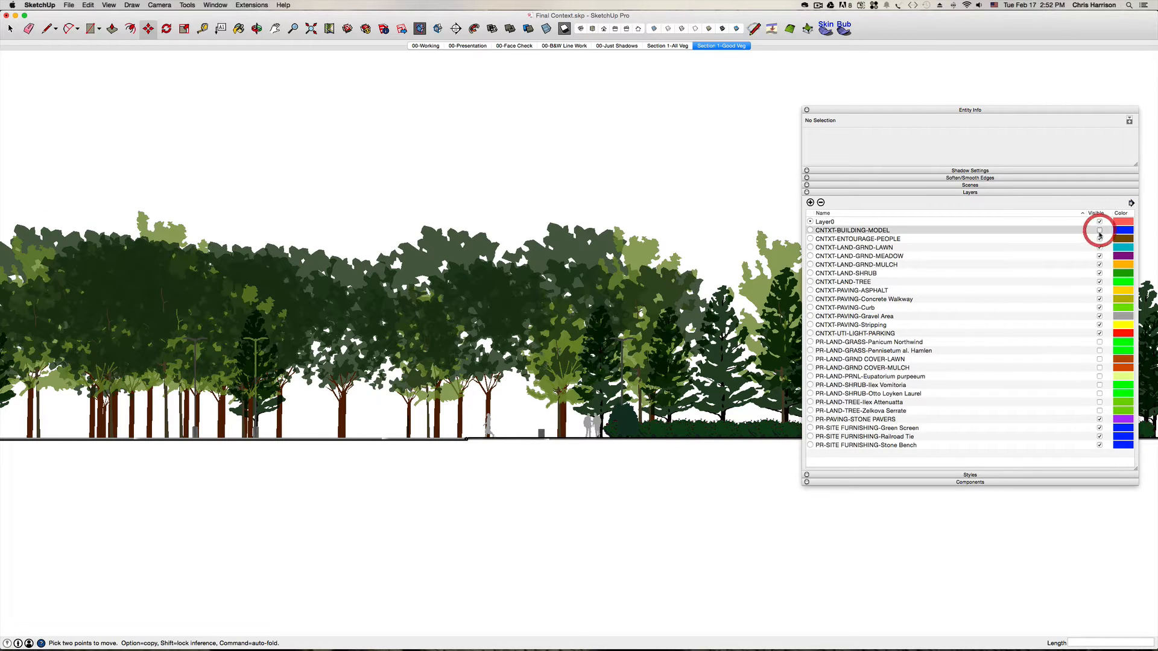
key("super+z")
left_click(906, 342)
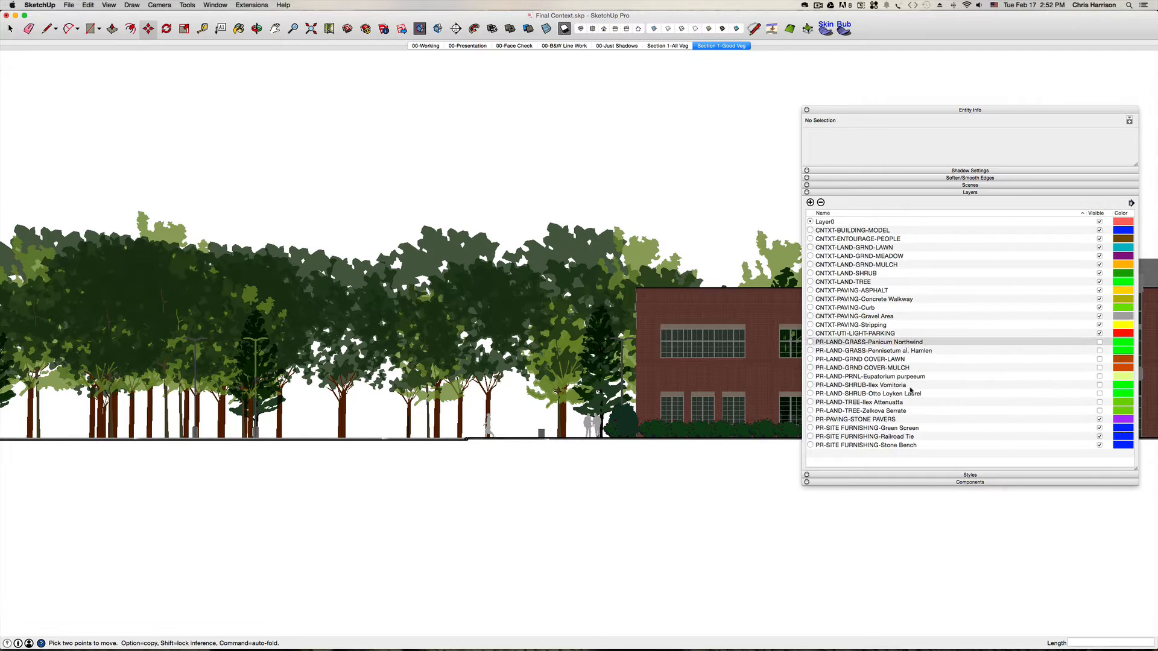
left_click(901, 412, "shift")
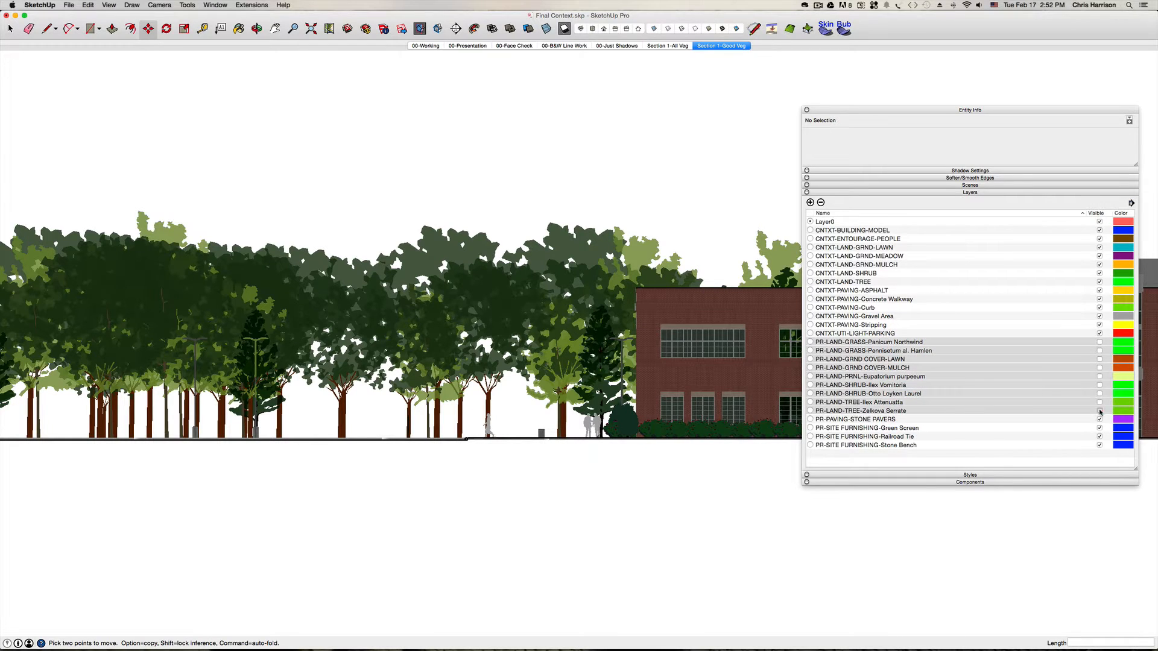
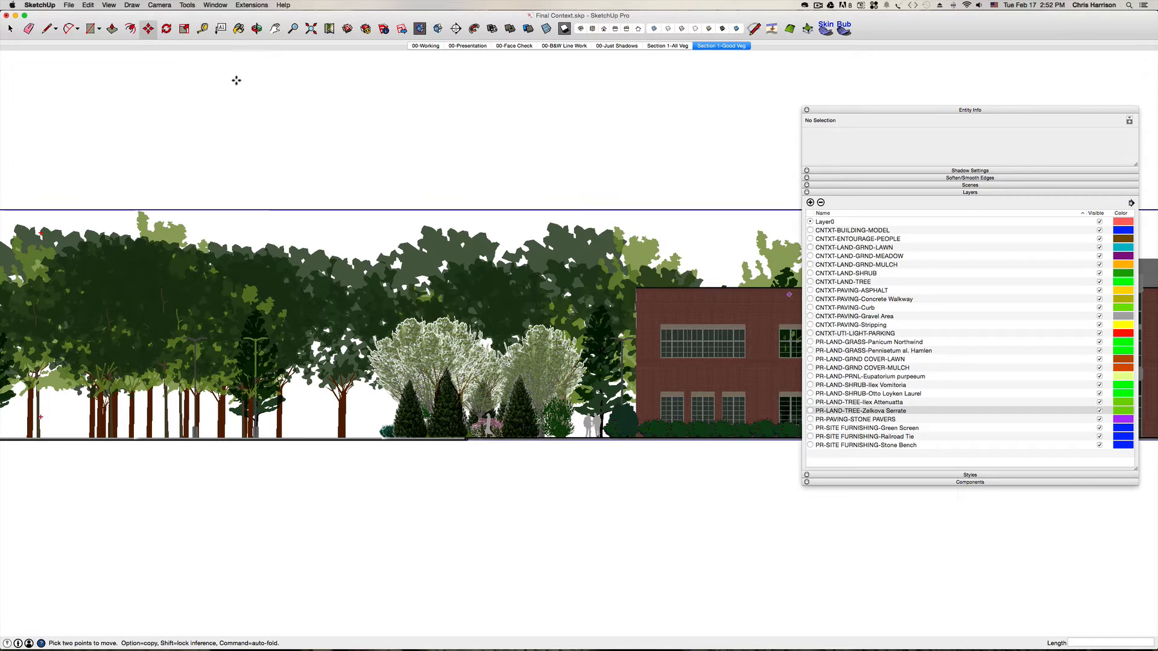
- Add a new scene and rename Scene 8 to 'Section 2-All Veg'
right_click(772, 48)
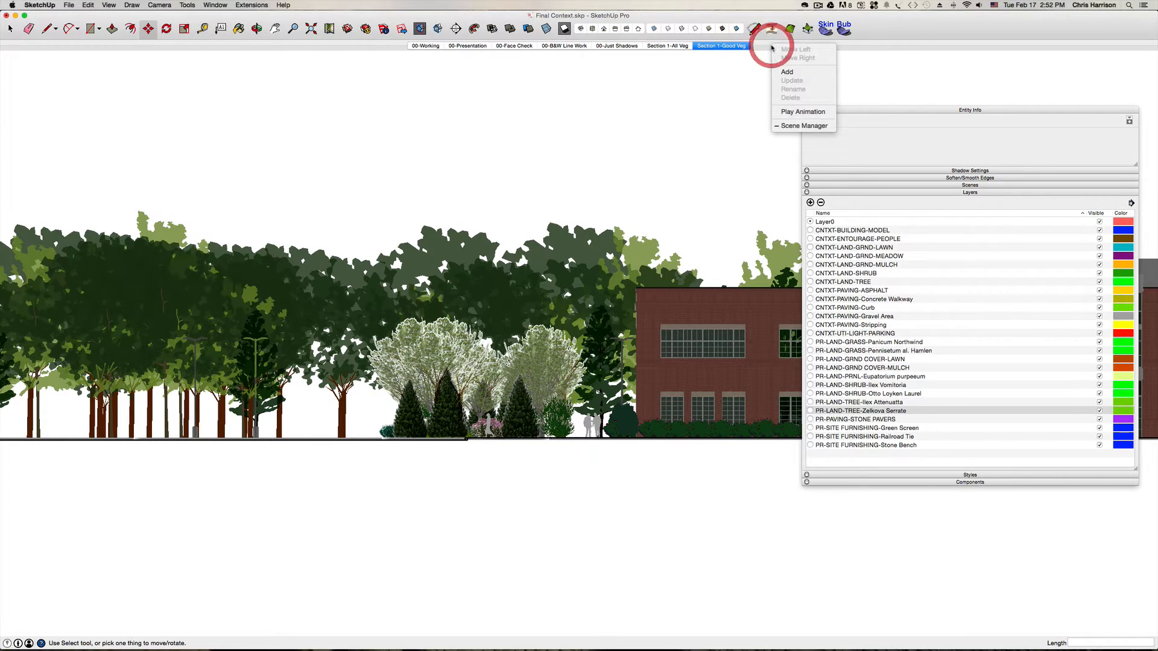
left_click(787, 71)
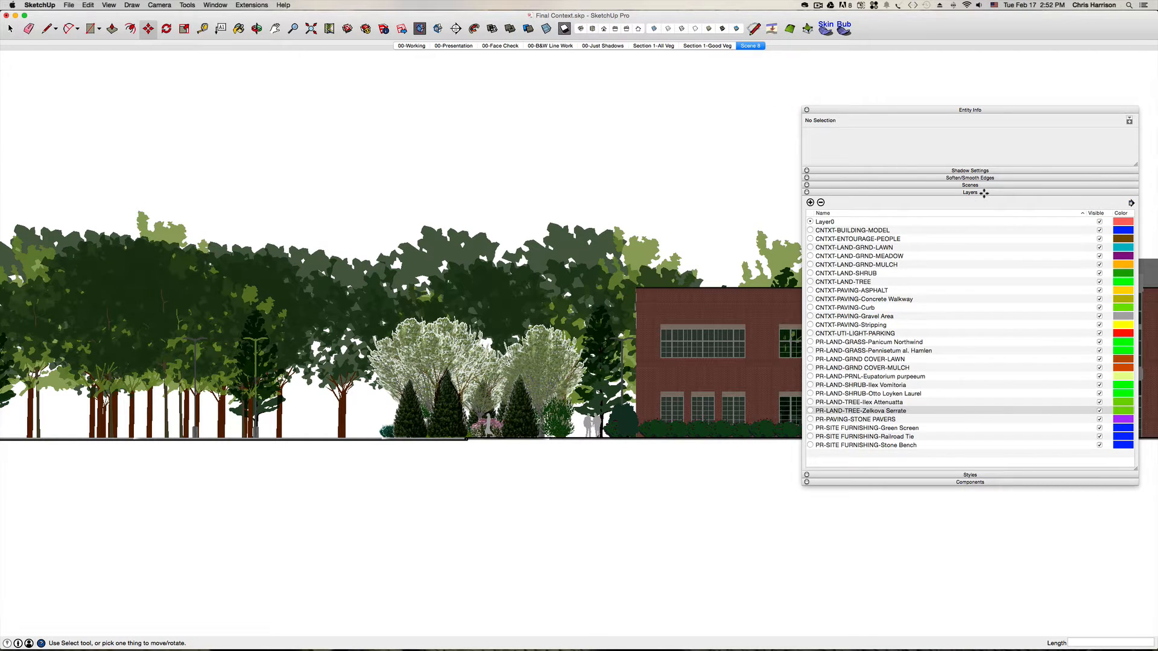
left_click(984, 192)
left_click(983, 185)
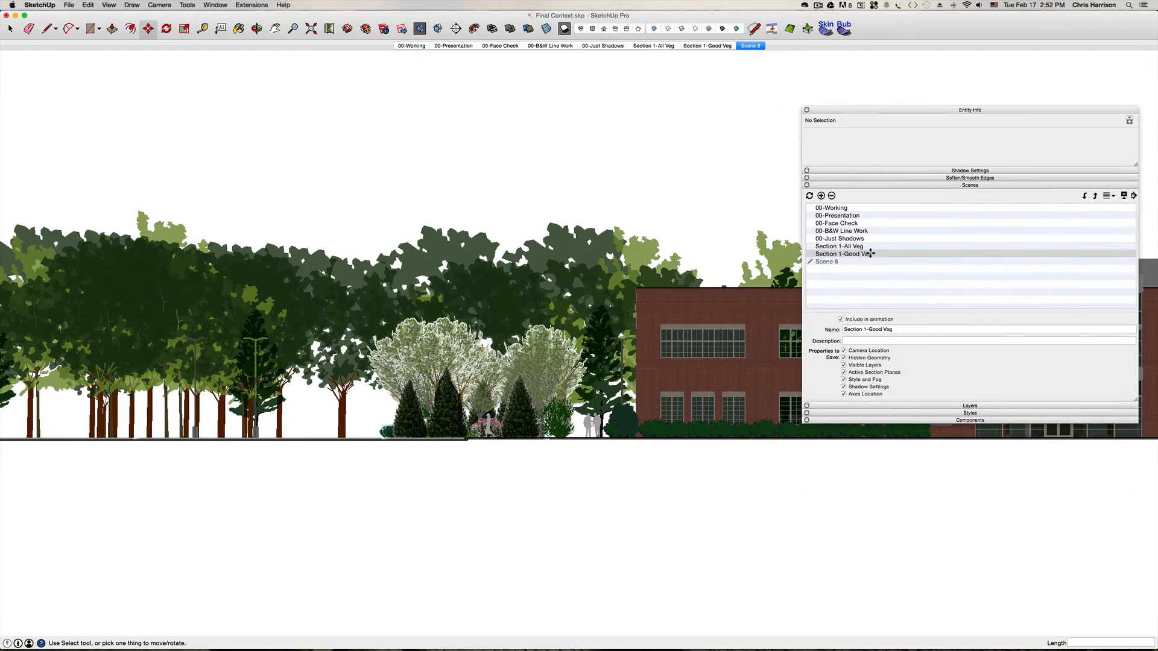
left_click(844, 263)
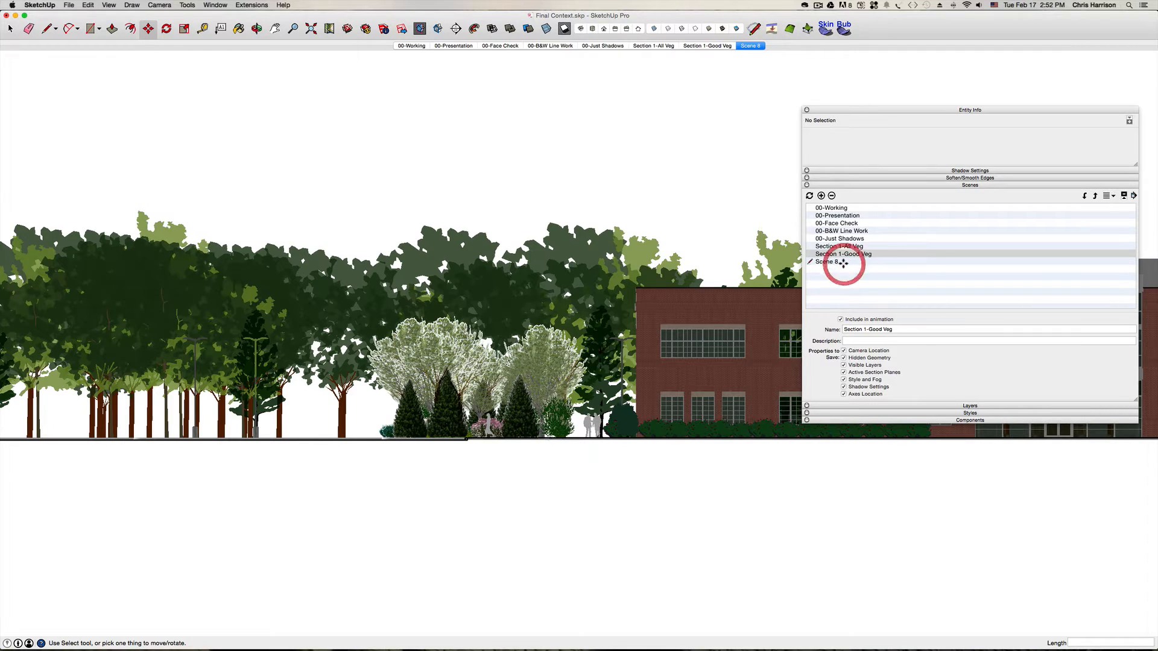
left_click(870, 328)
left_click(817, 327)
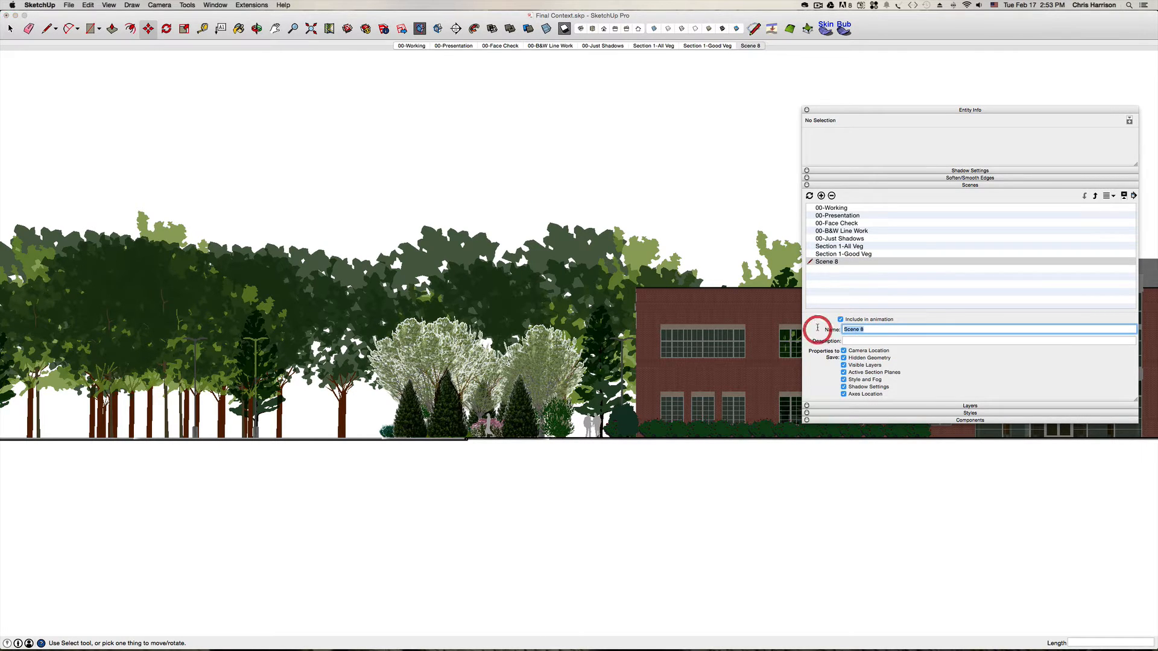
type("Section ")
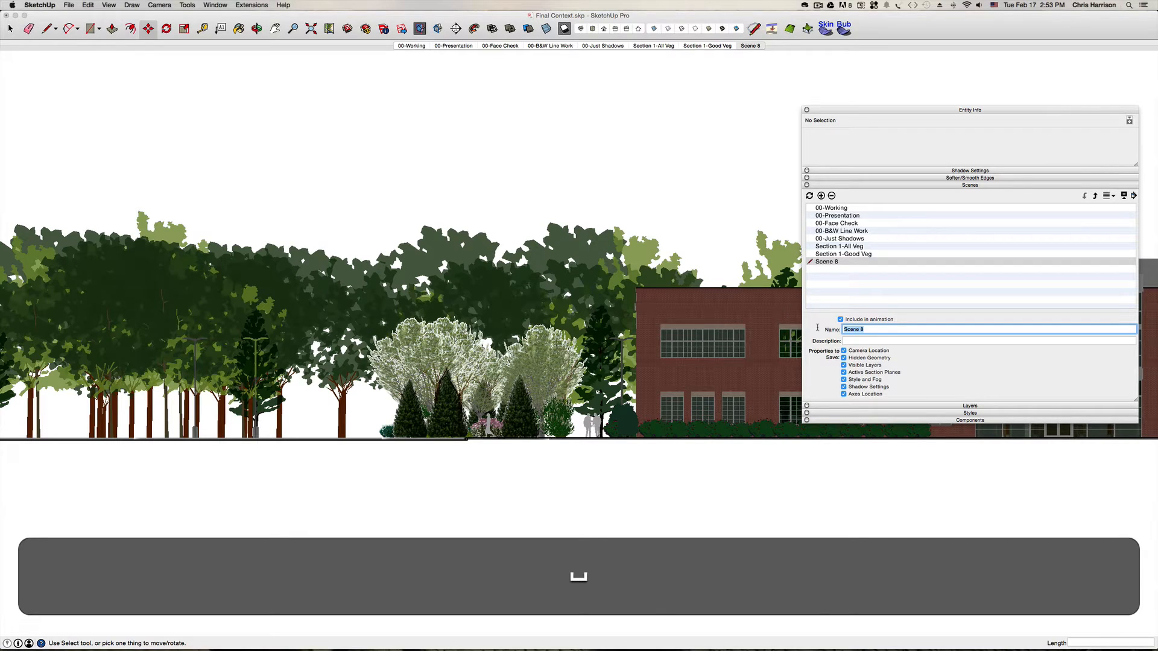
type("2-A")
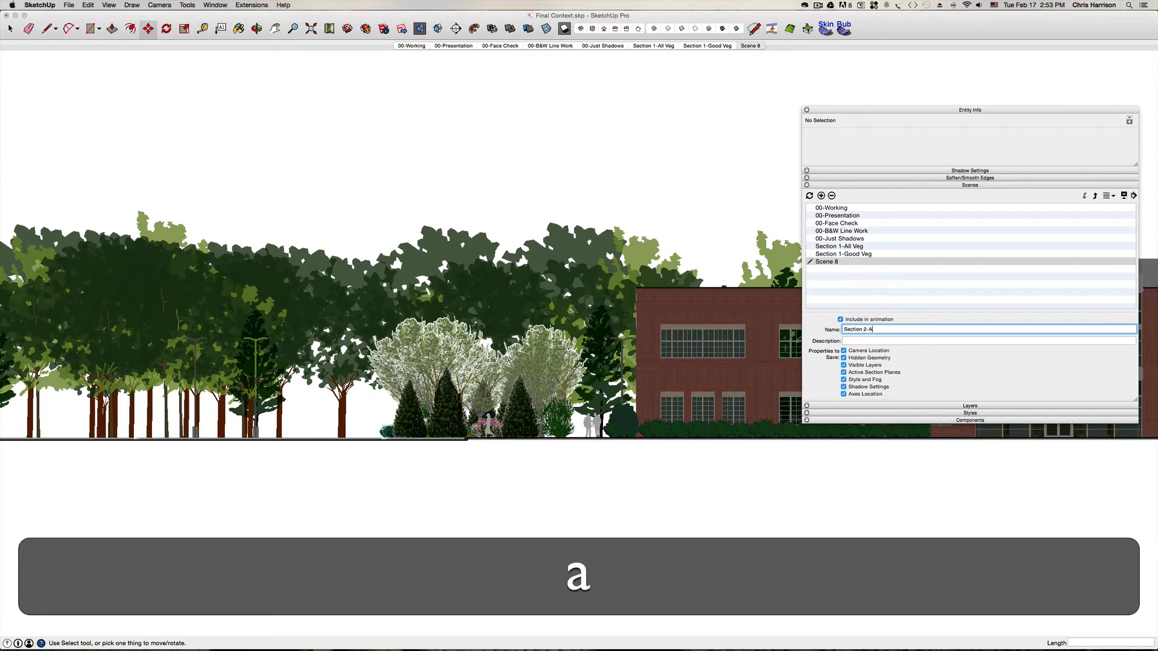
type("ll Veg")
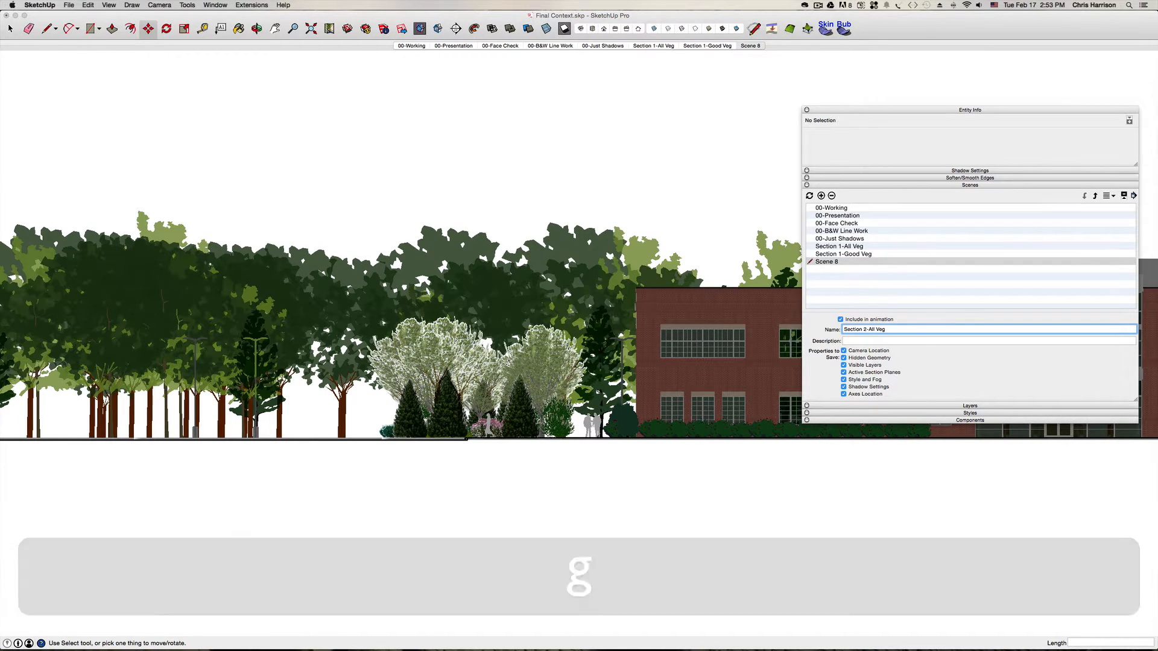
key("Return")
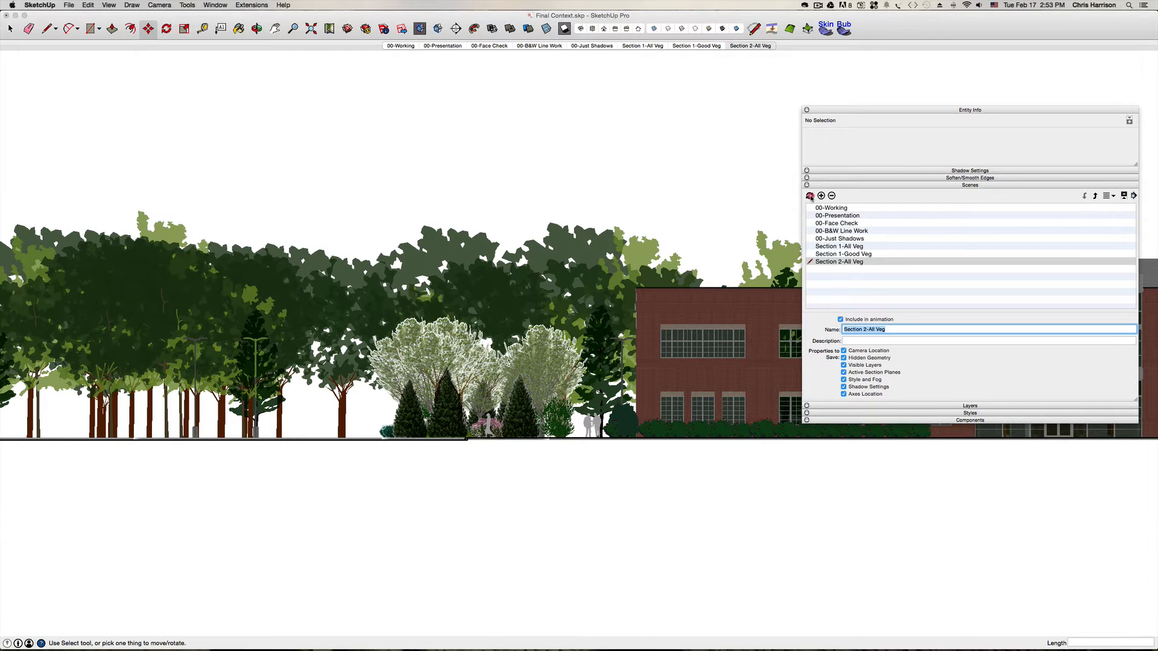
- Update the Section 2-All Veg scene with all properties of the current elevation view
left_click(810, 196)
left_click(1002, 271)
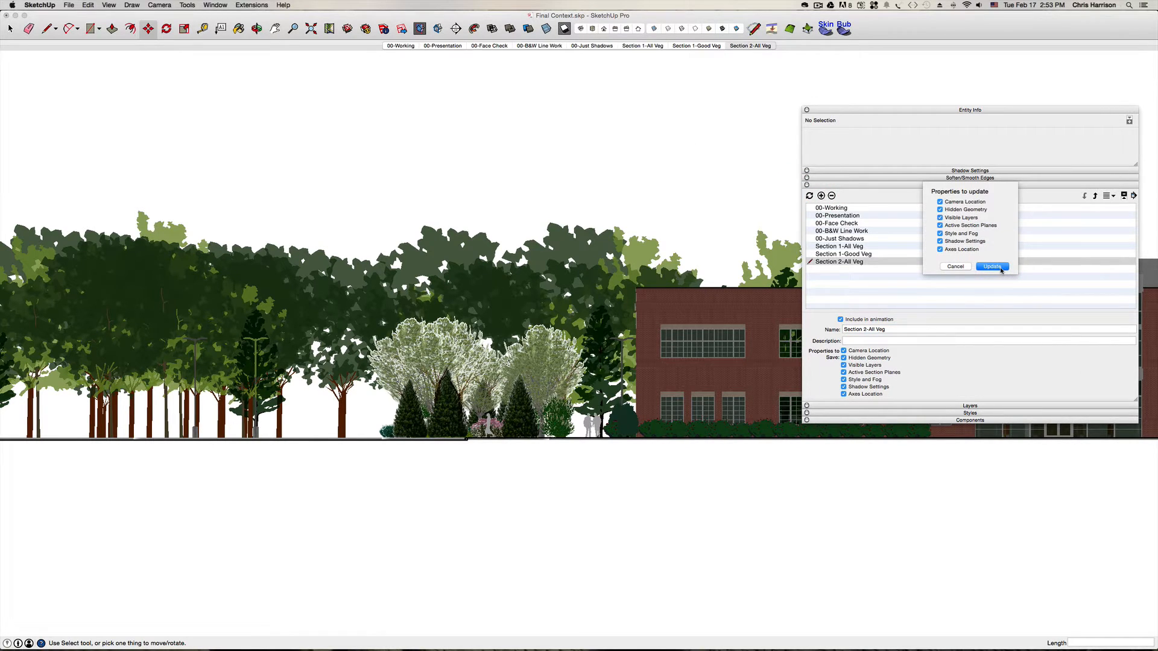
left_click(1000, 271)
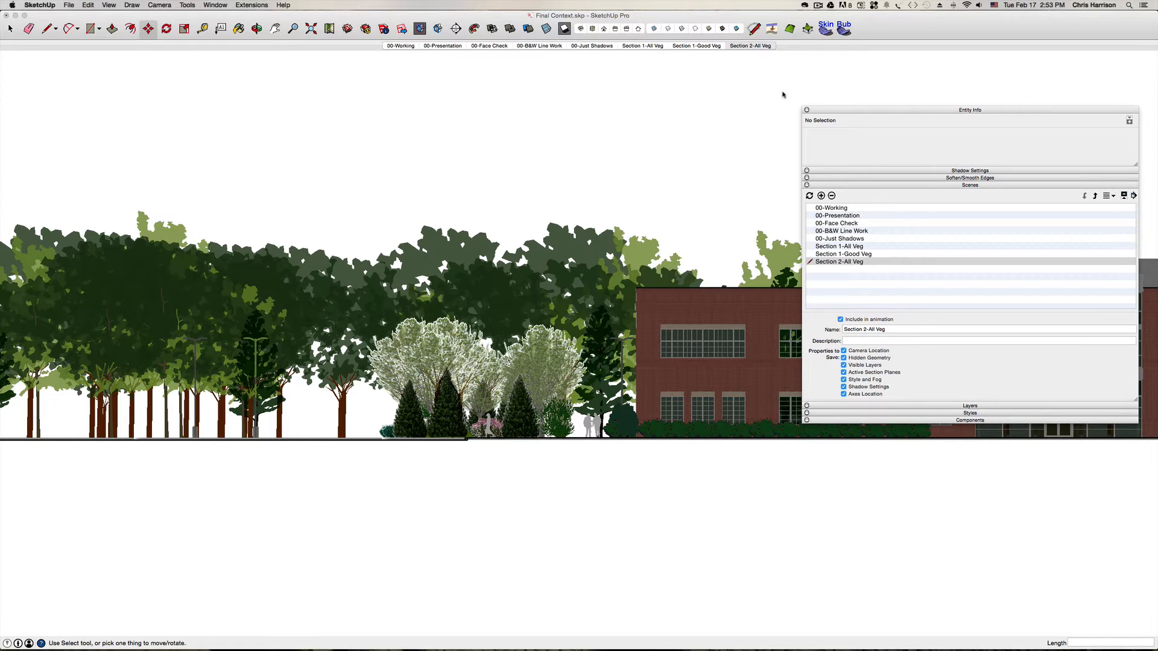
left_click(970, 406)
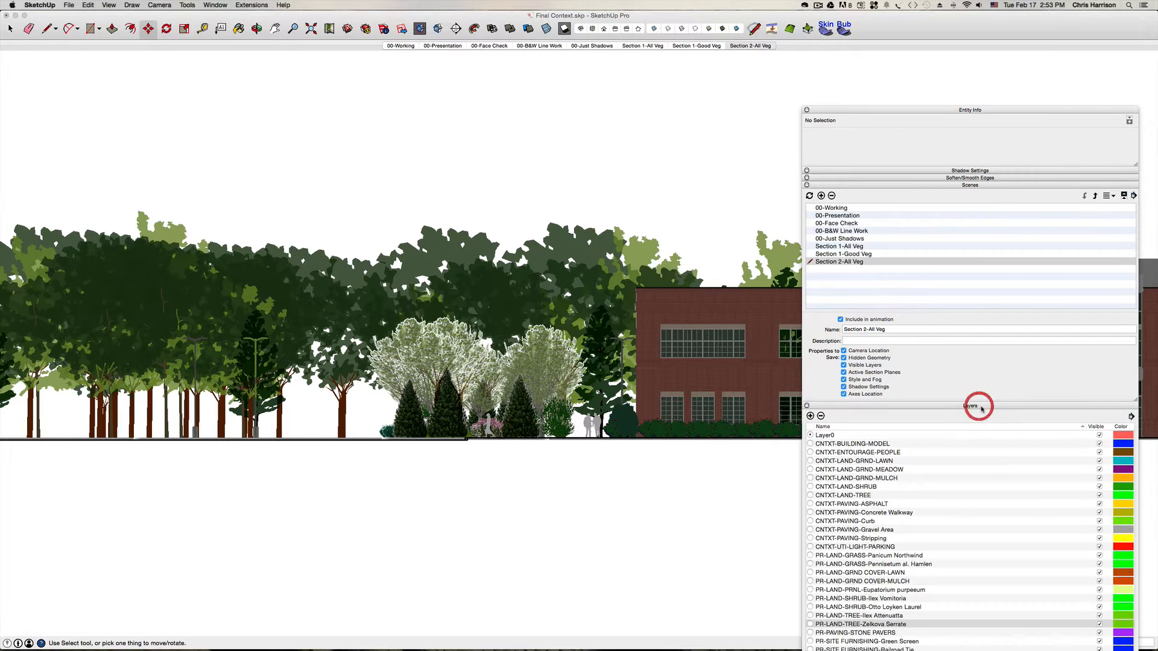
- Hide the CNTXT-LAND-TREE and PR-LAND-TREE-Zelkova Serrate layers to remove the large trees
left_click(984, 187)
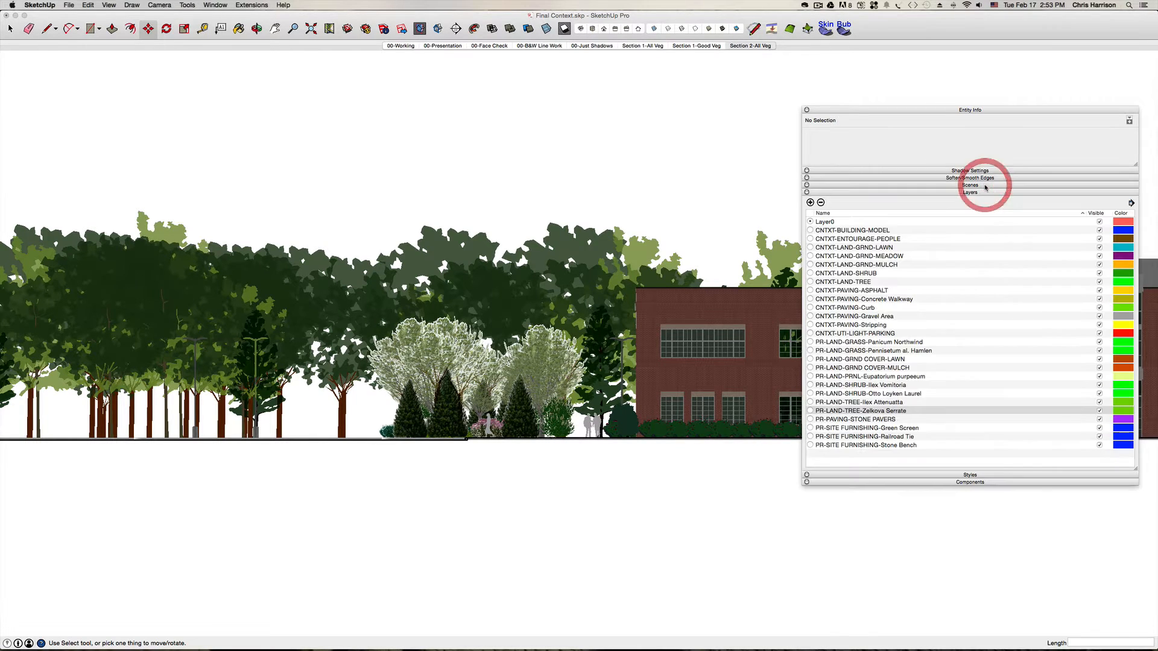
left_click(859, 281)
left_click(1098, 282)
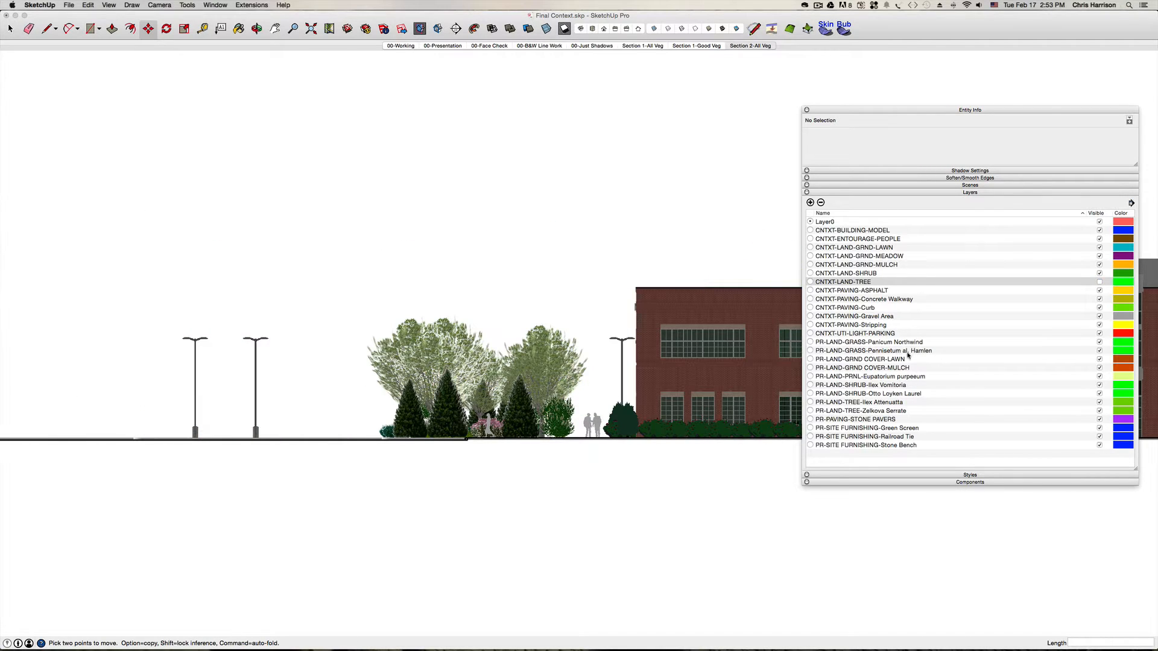
left_click(883, 411)
left_click(1100, 411)
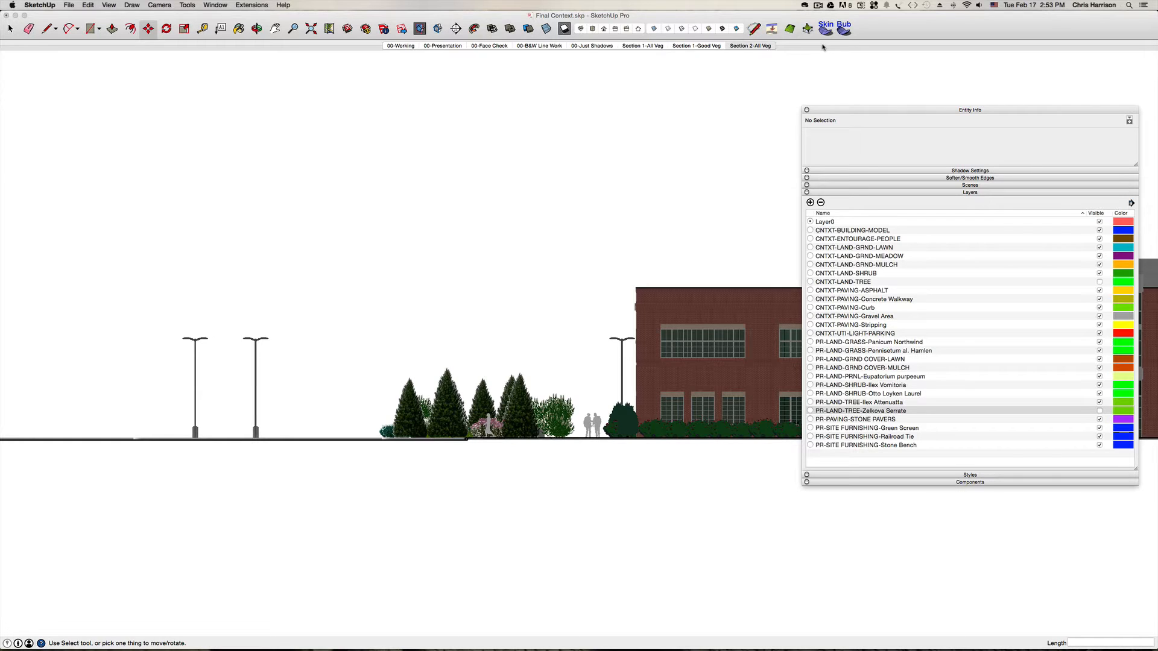
right_click(785, 47)
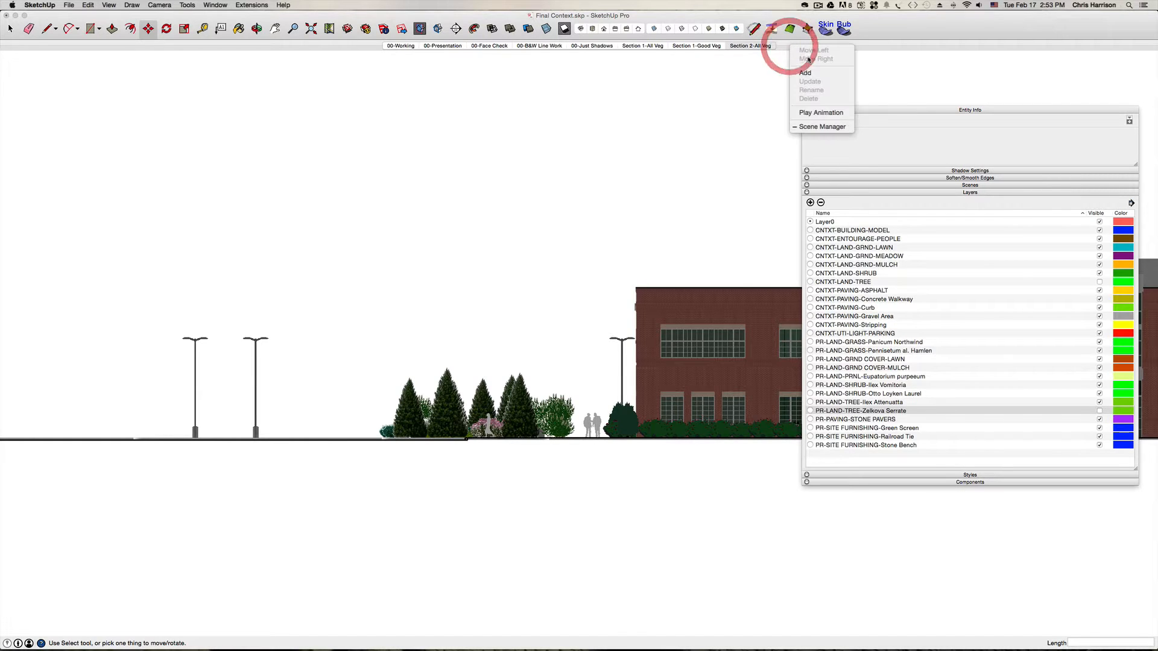
- Add Scene 9, rename it 'Section 2-Good Veg', and update it with the trees hidden
left_click(809, 72)
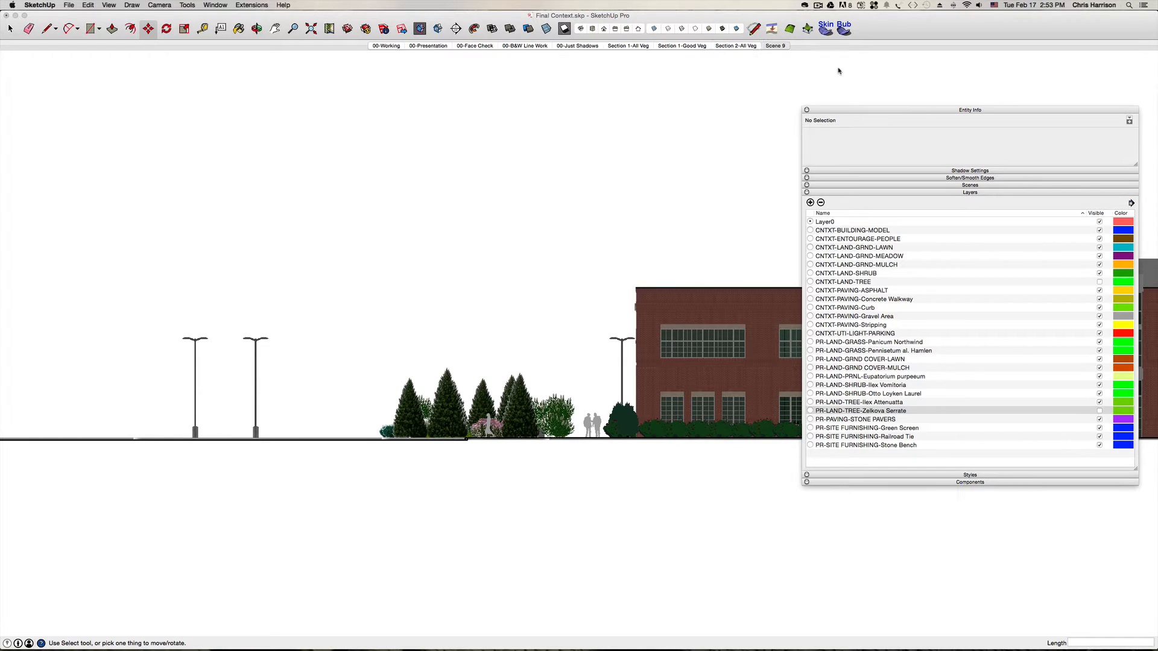
left_click(970, 185)
left_click(830, 270)
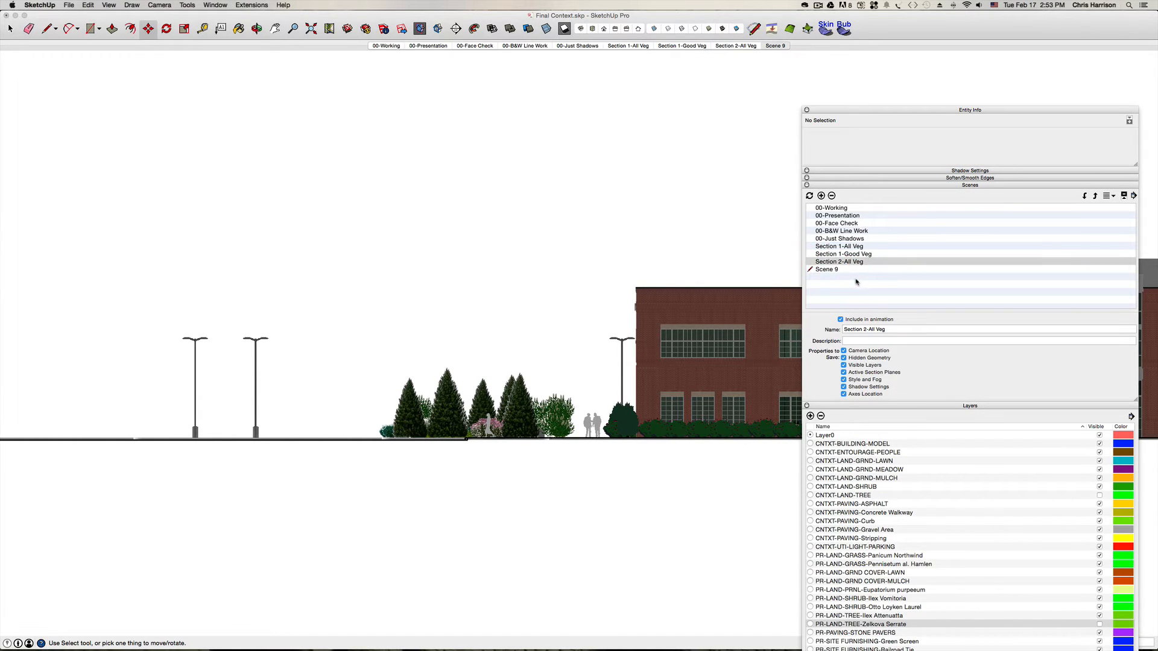
left_click(824, 270)
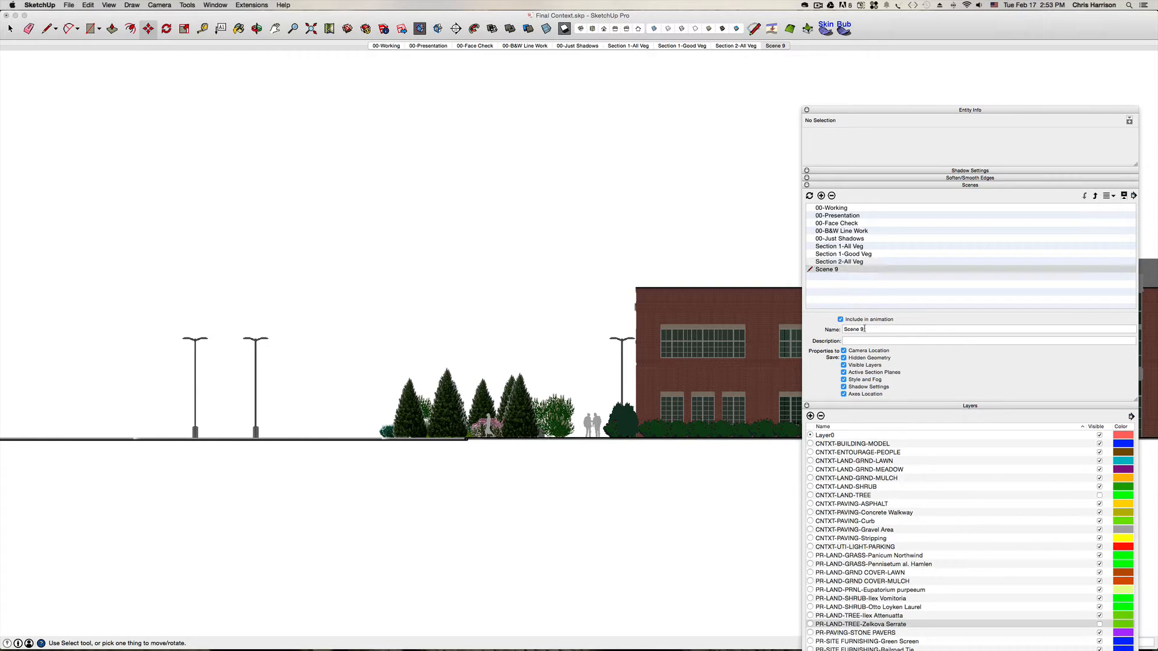
left_click_drag(864, 328, 827, 320)
type("Sect")
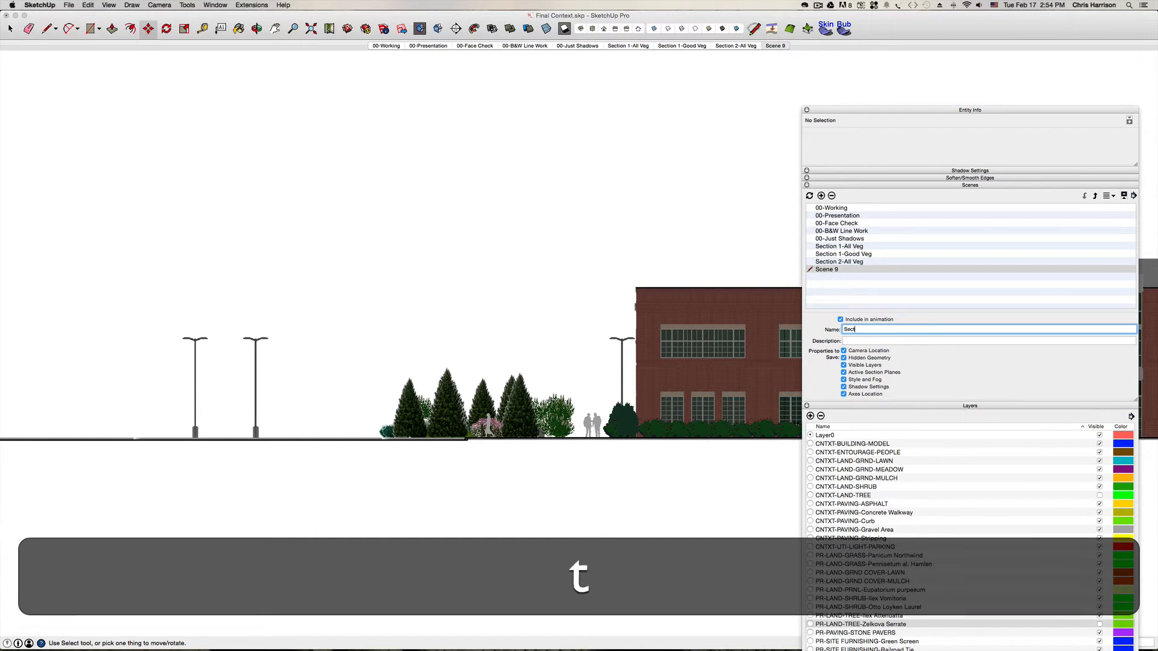
type("ion 2")
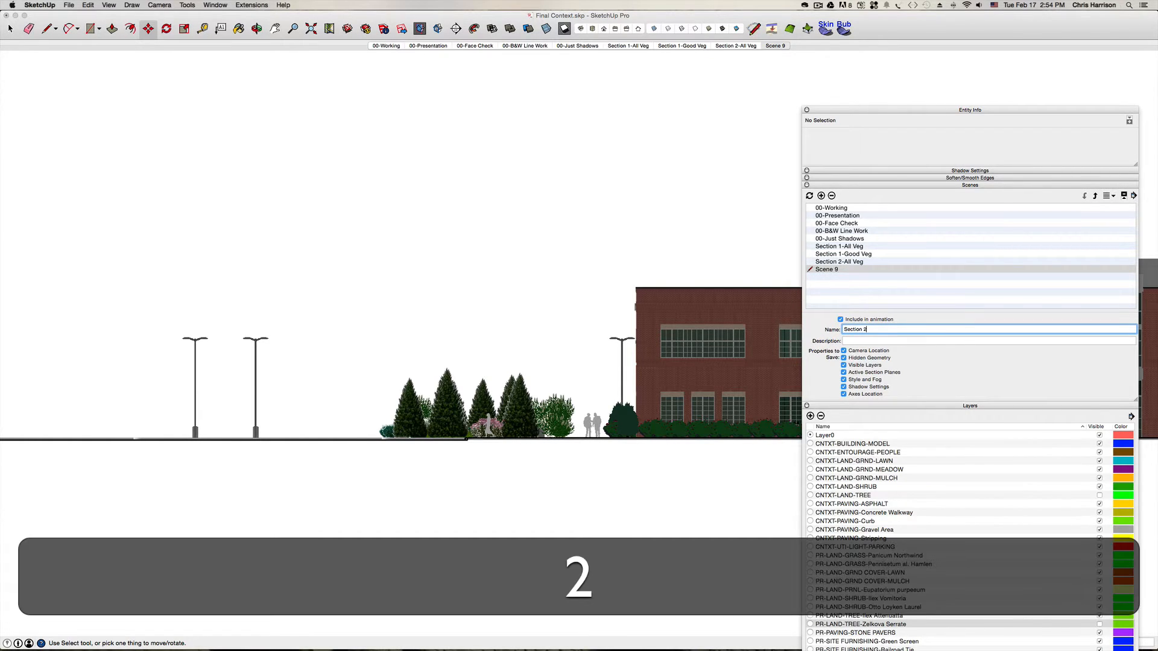
type("-Good Veg")
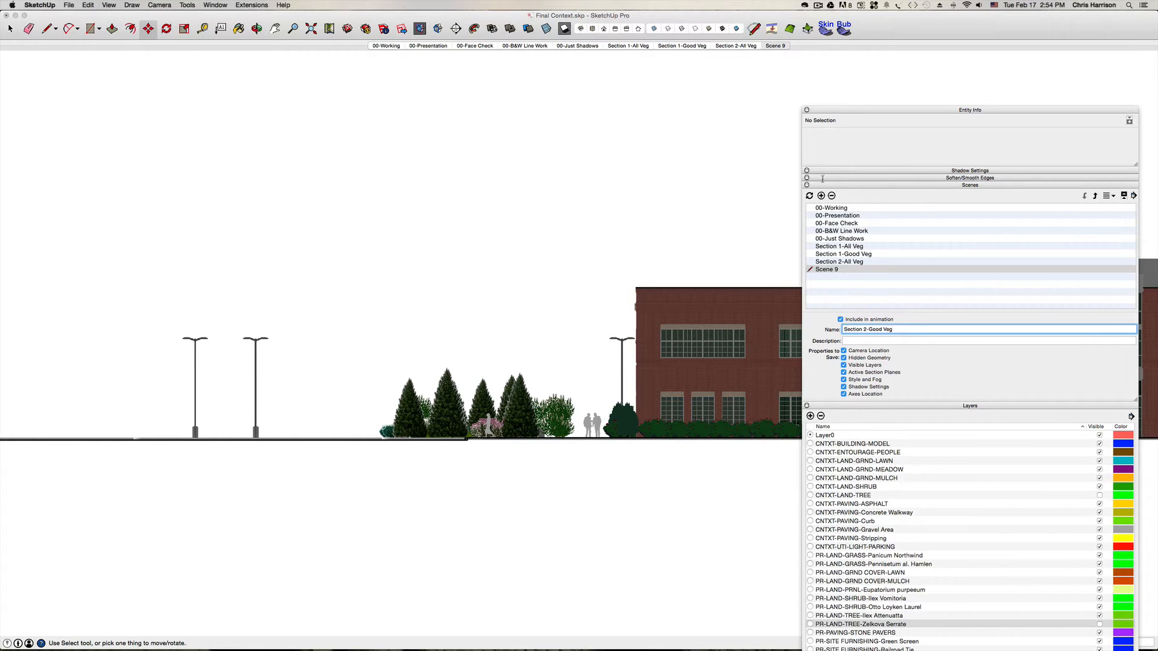
left_click(810, 195)
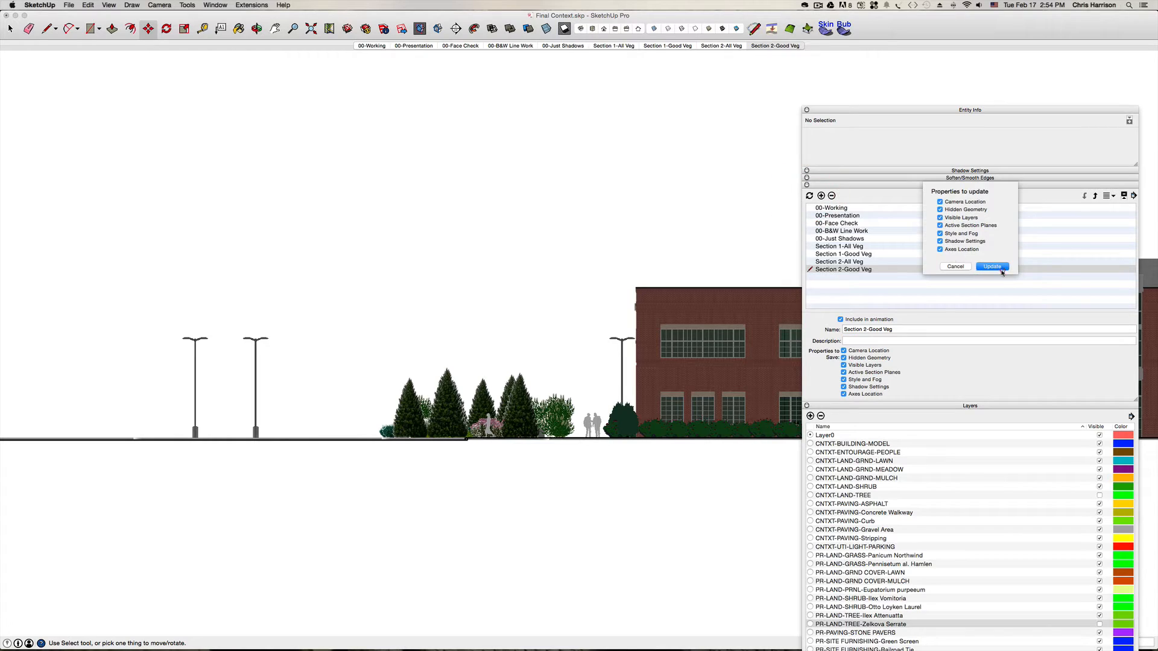
left_click(996, 268)
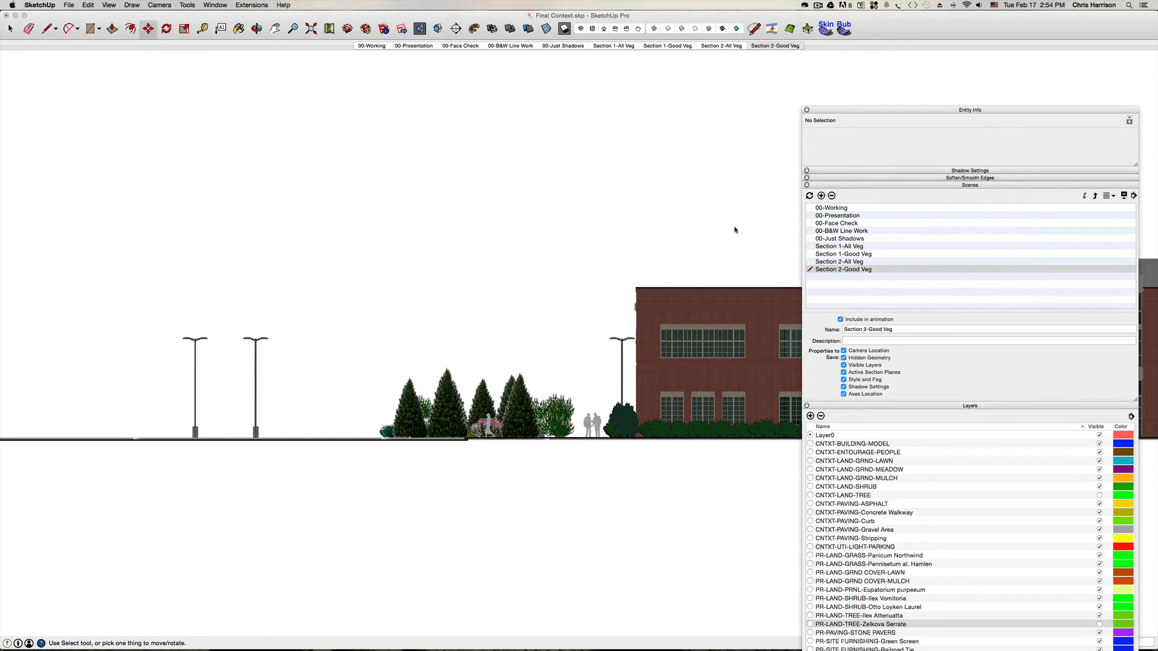
left_click(69, 5)
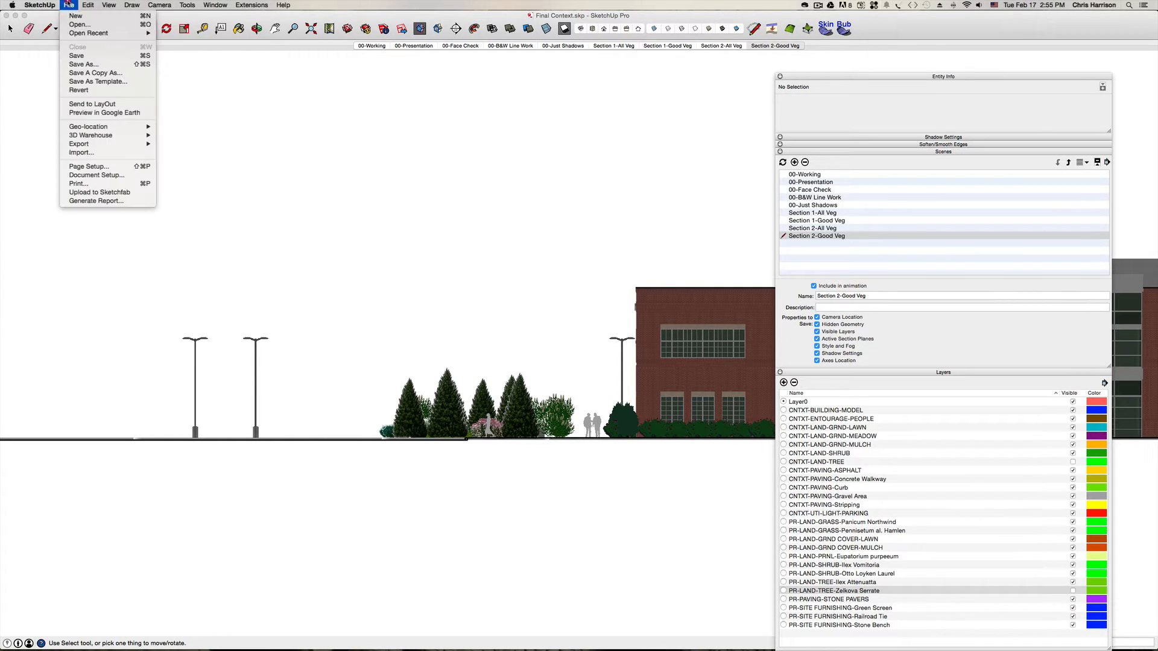
- Save the model as 'A5-Final Model.skp' and close its window
left_click(81, 66)
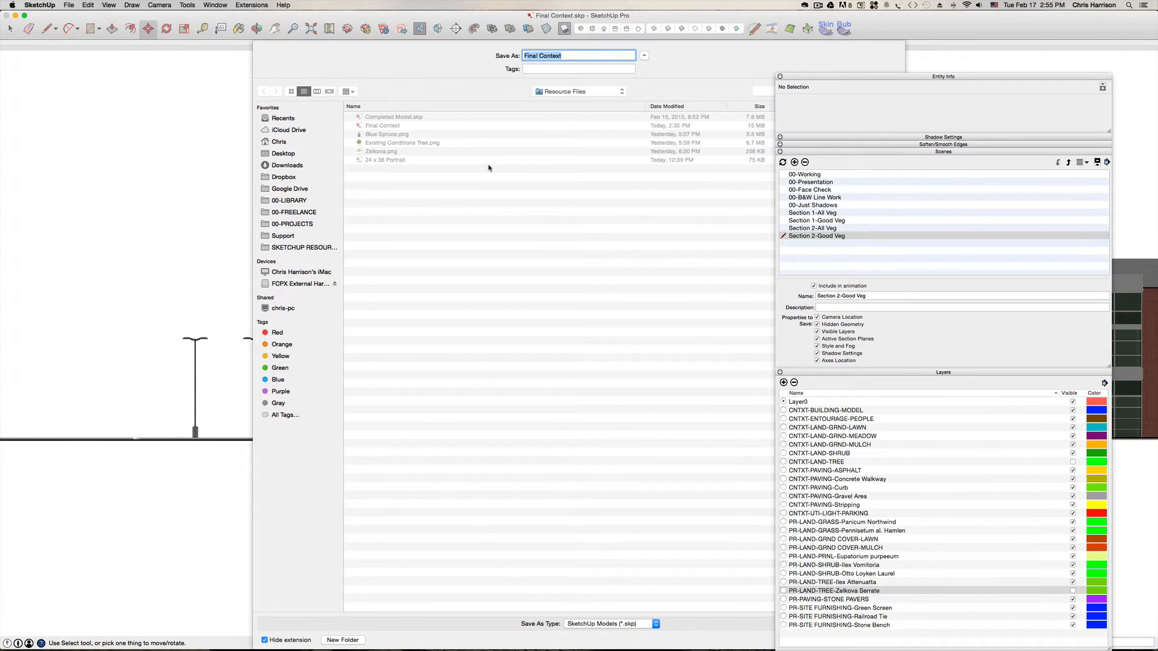
type("Final")
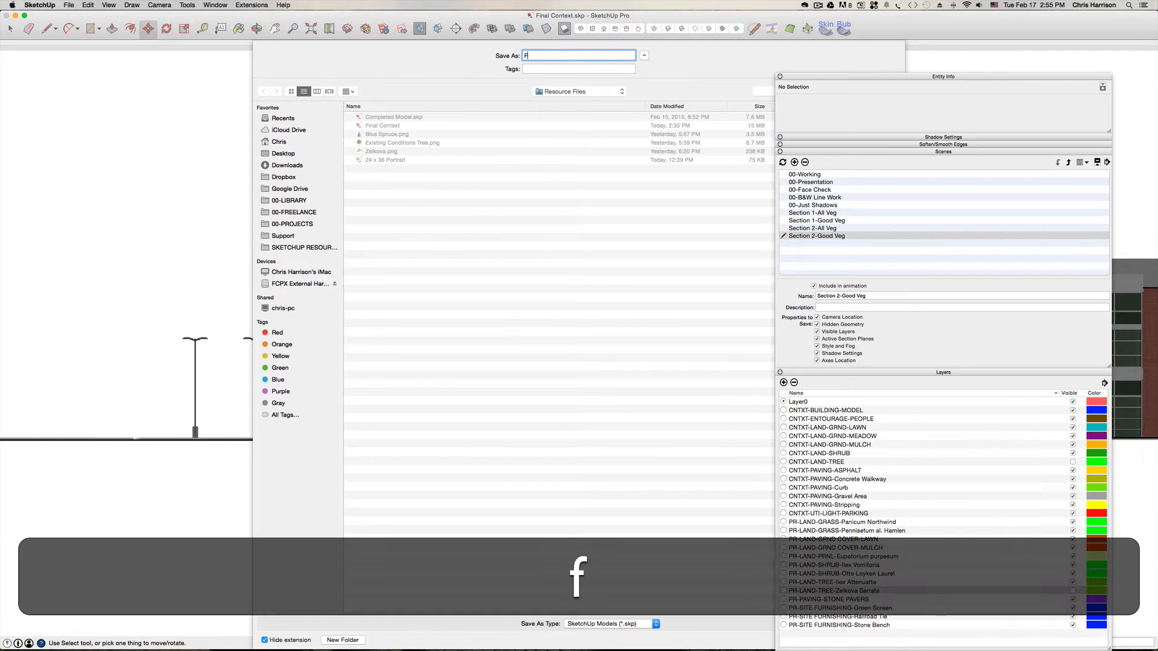
key("BackSpace")
key("BackSpace")
key("BackSpace")
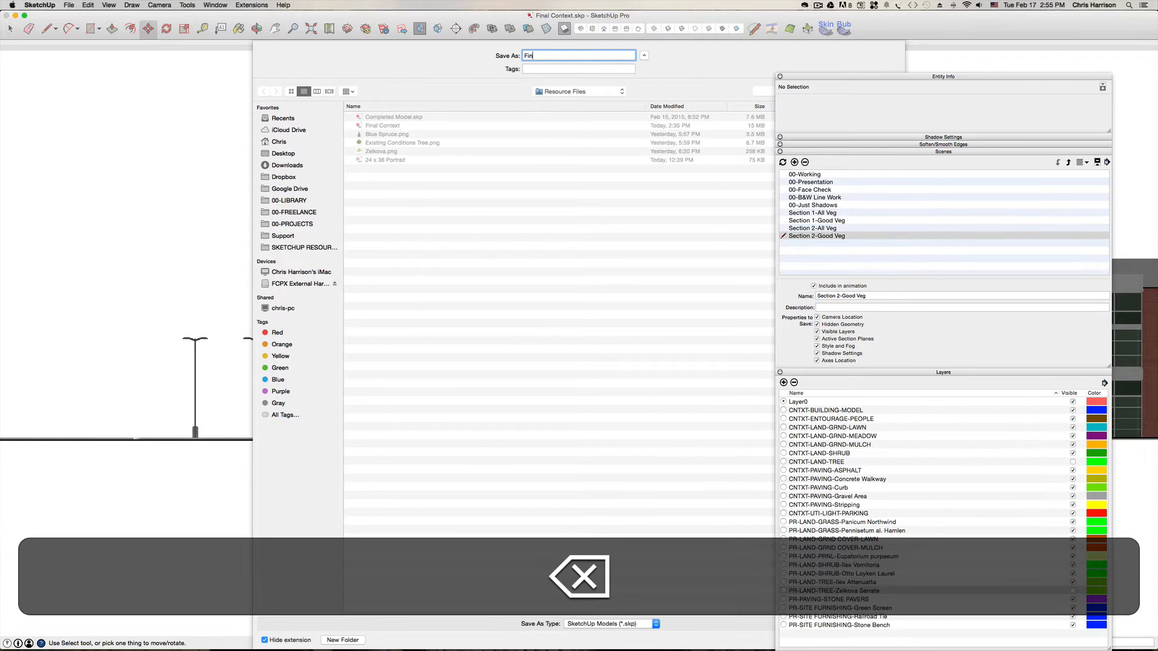
type("A5")
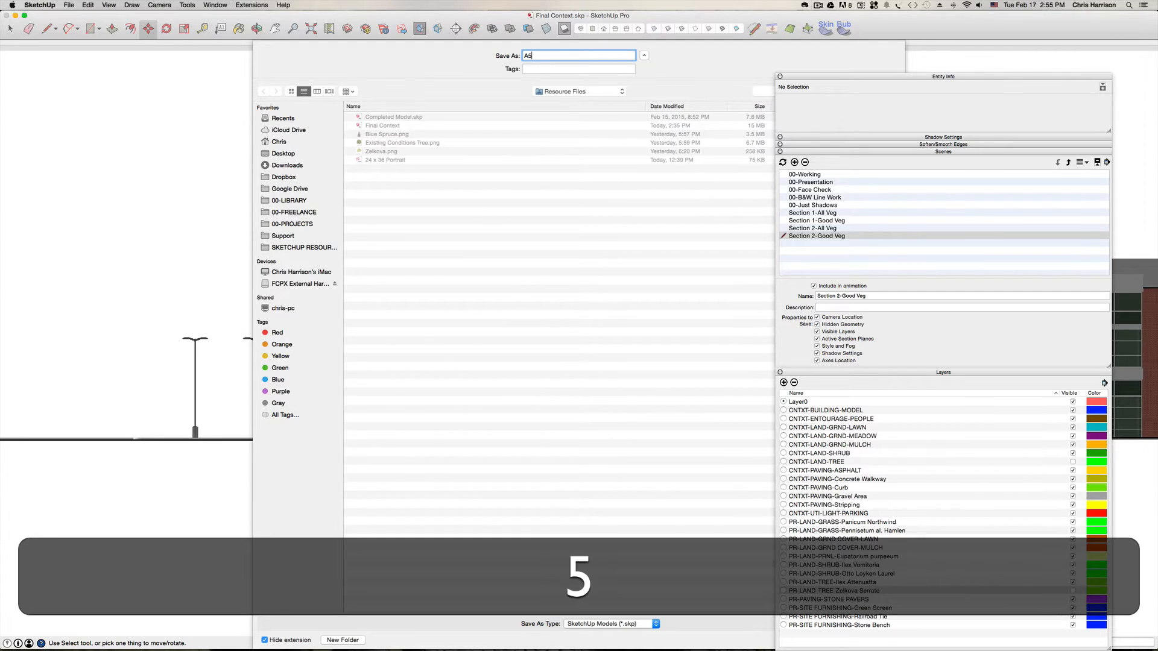
type("-Fin")
key("BackSpace")
type("inal")
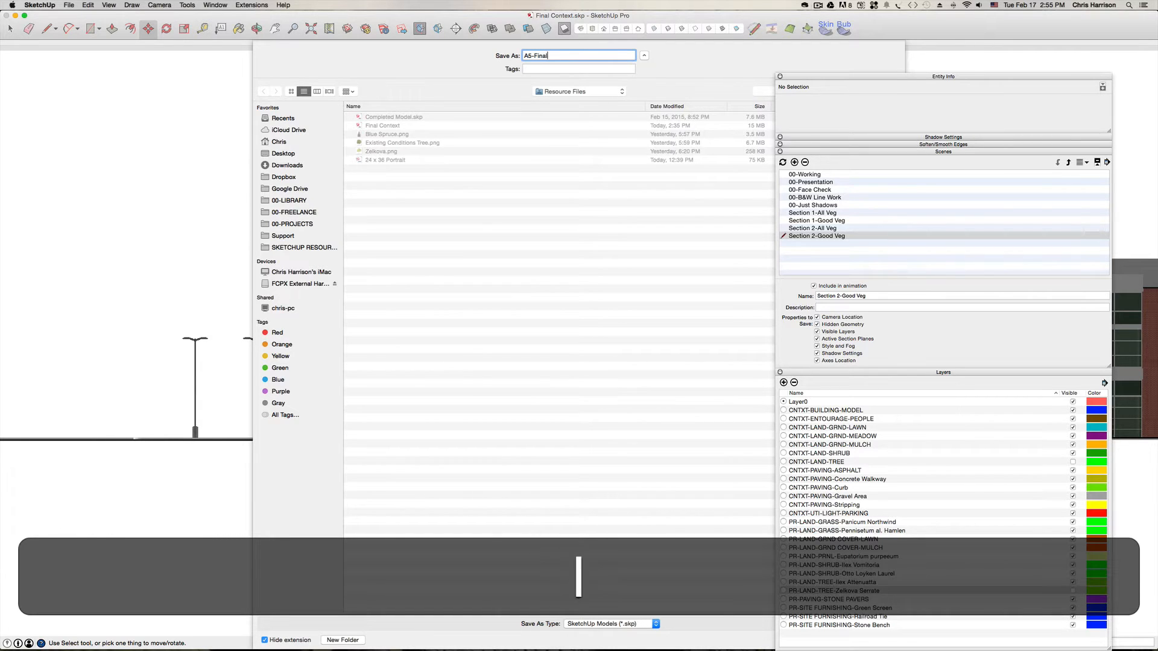
type(" Mode")
key("Return")
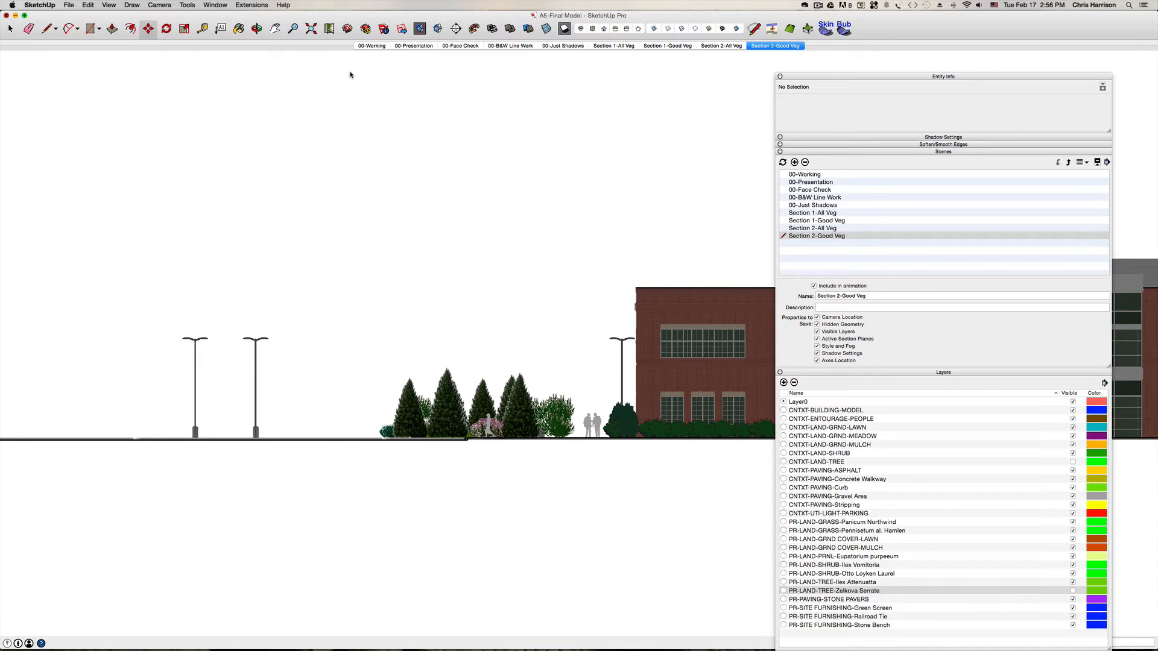
key("super+w")
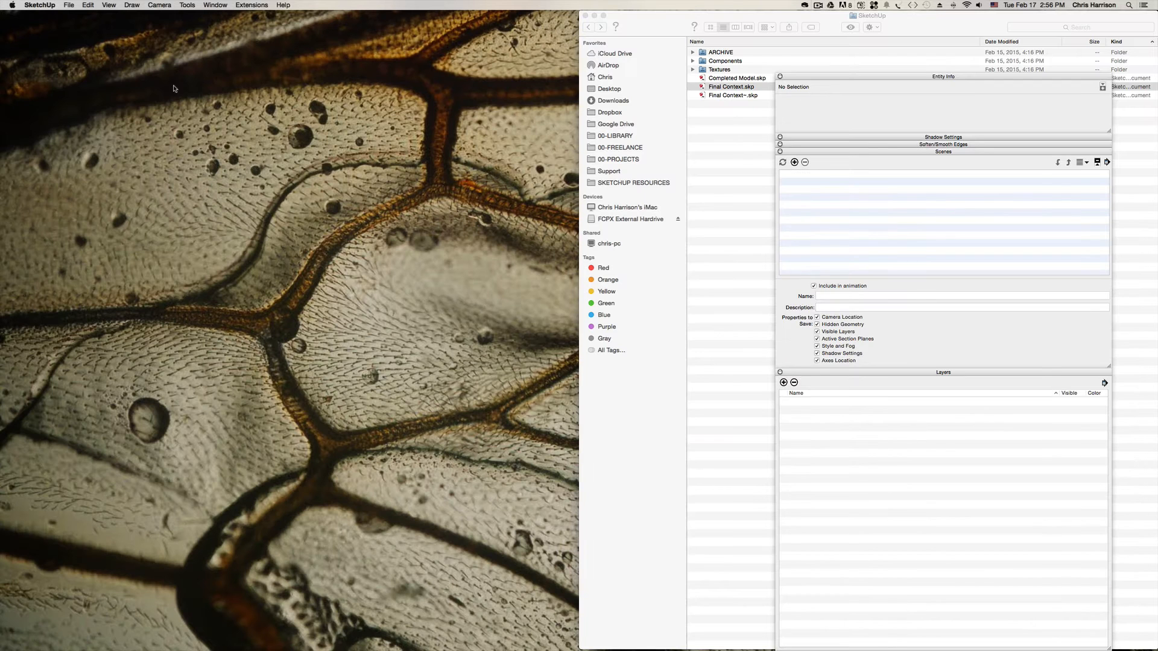
- Quit SketchUp and open '24 x 36 Portrait' from the project's Layout folder in LayOut
left_click(130, 87)
mouse_move(395, 633)
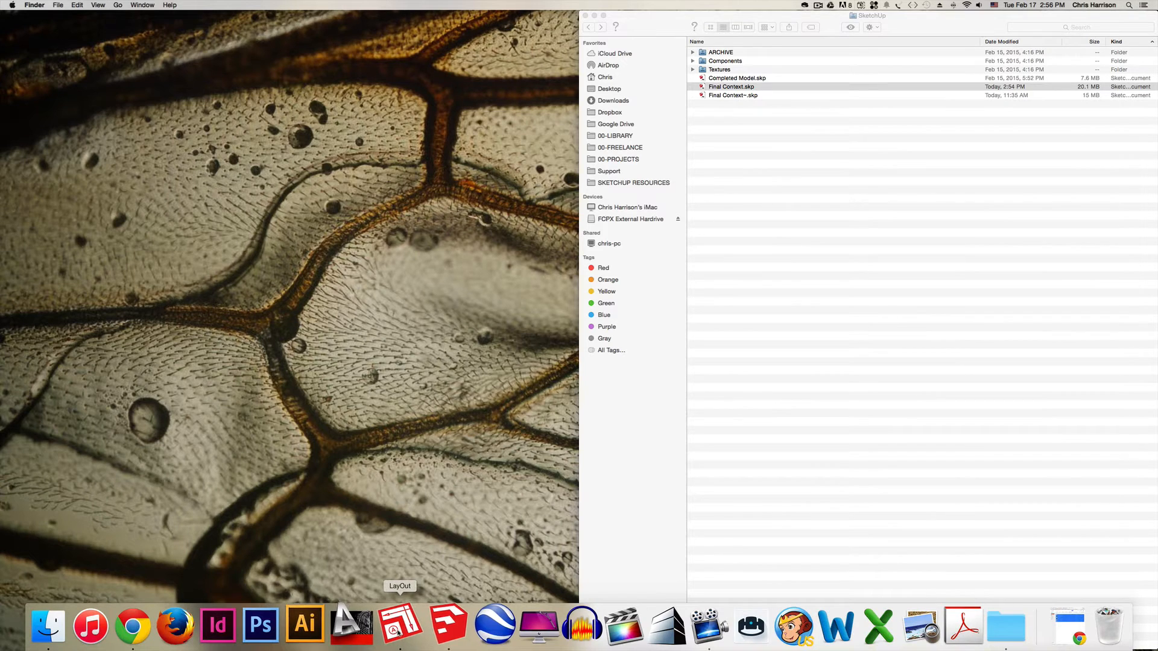
right_click(445, 624)
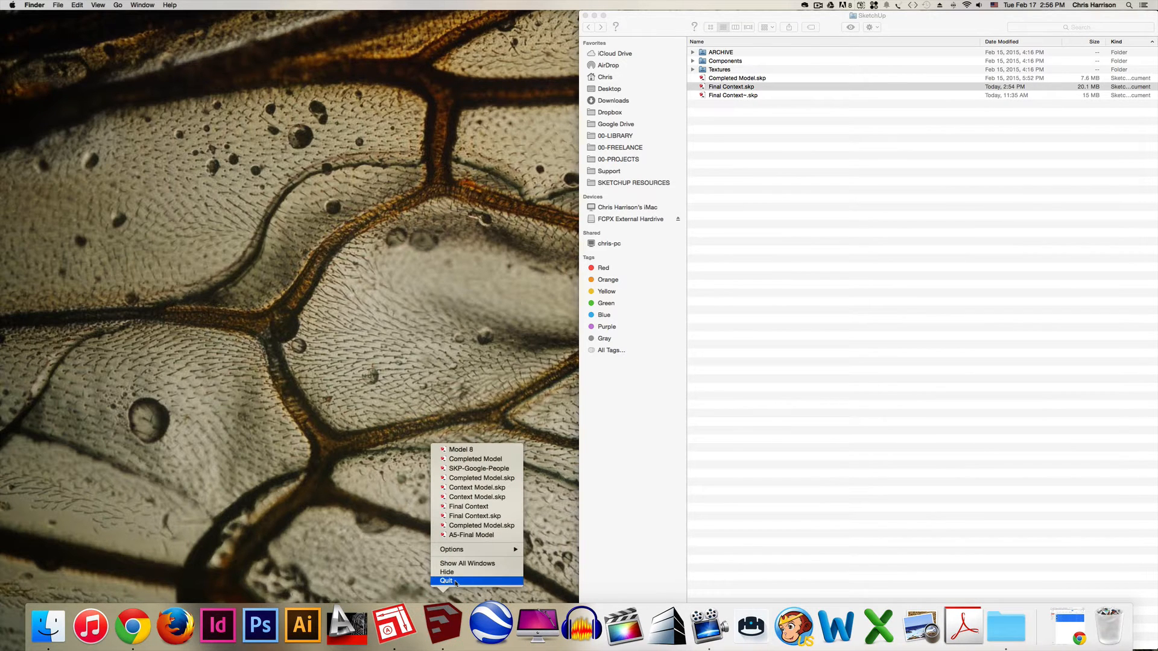
left_click(449, 581)
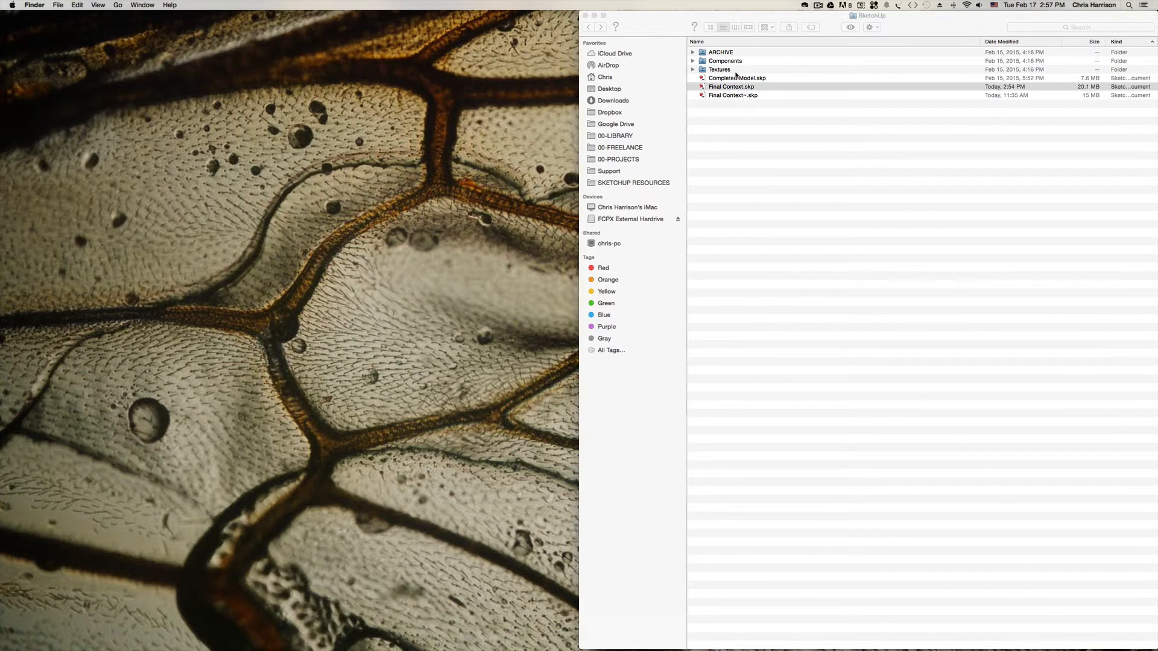
left_click(589, 28)
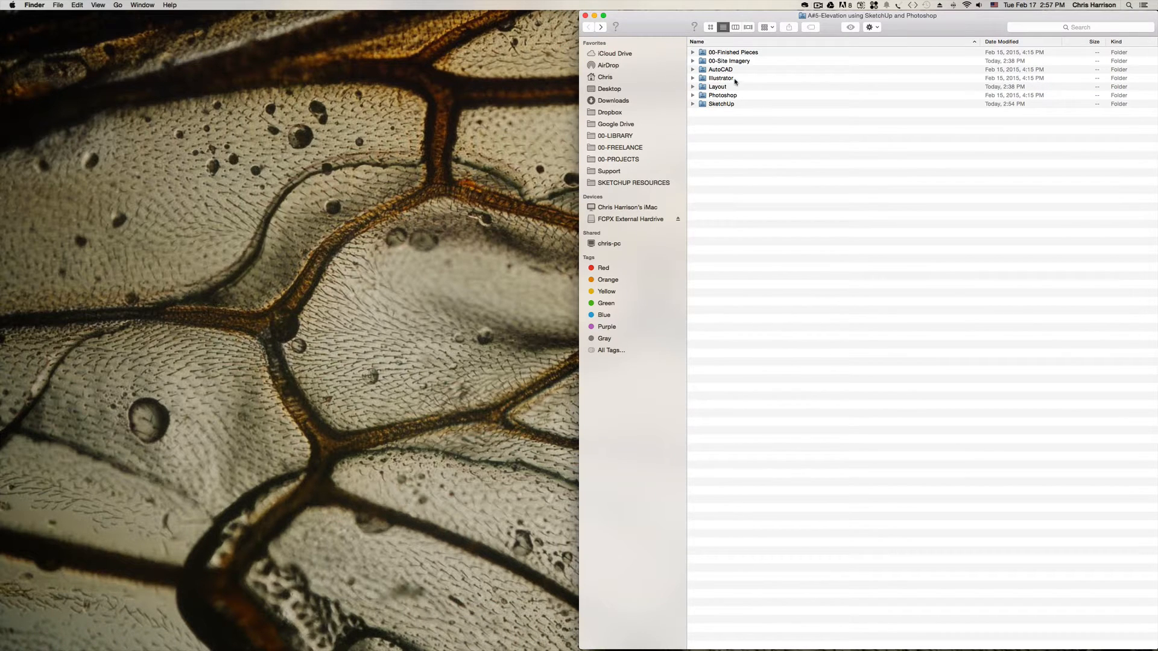
double_click(726, 86)
double_click(739, 53)
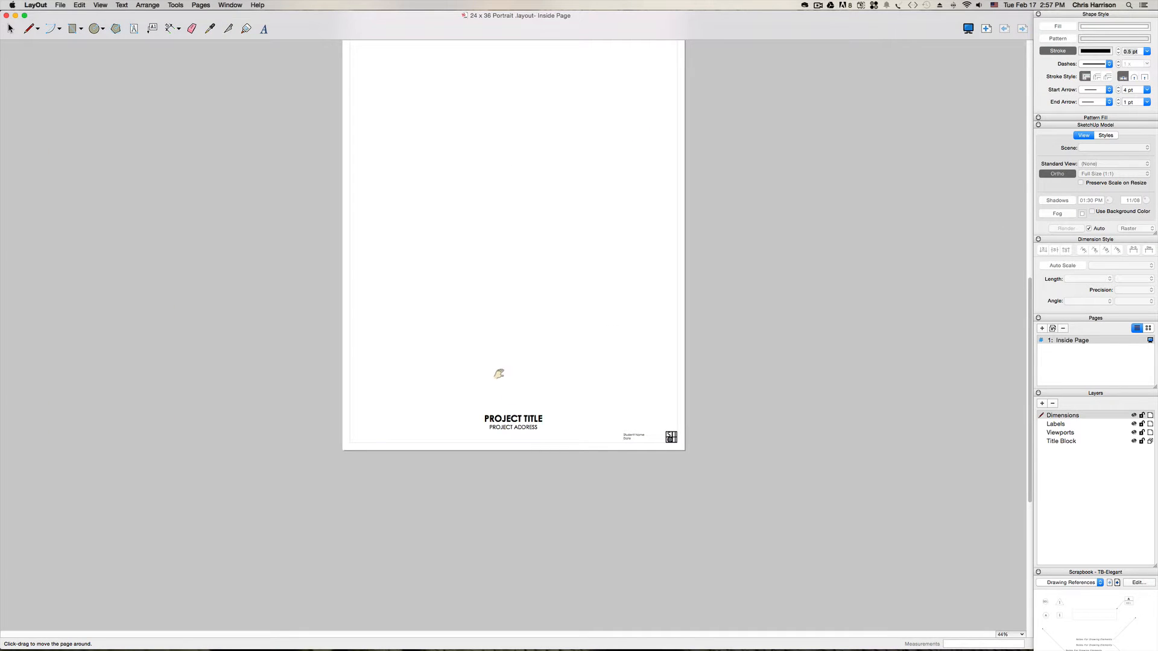
- Zoom in and select the title block's PROJECT TITLE text for editing
scroll(513, 423, "up", 10)
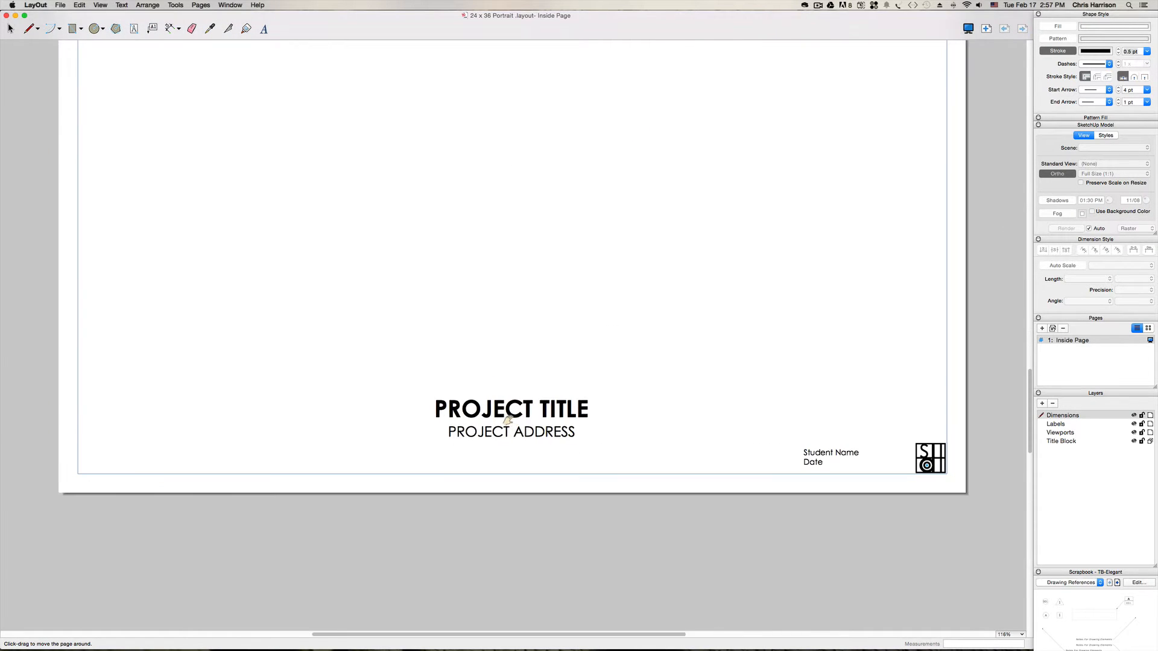
key("space")
left_click(486, 410)
double_click(485, 410)
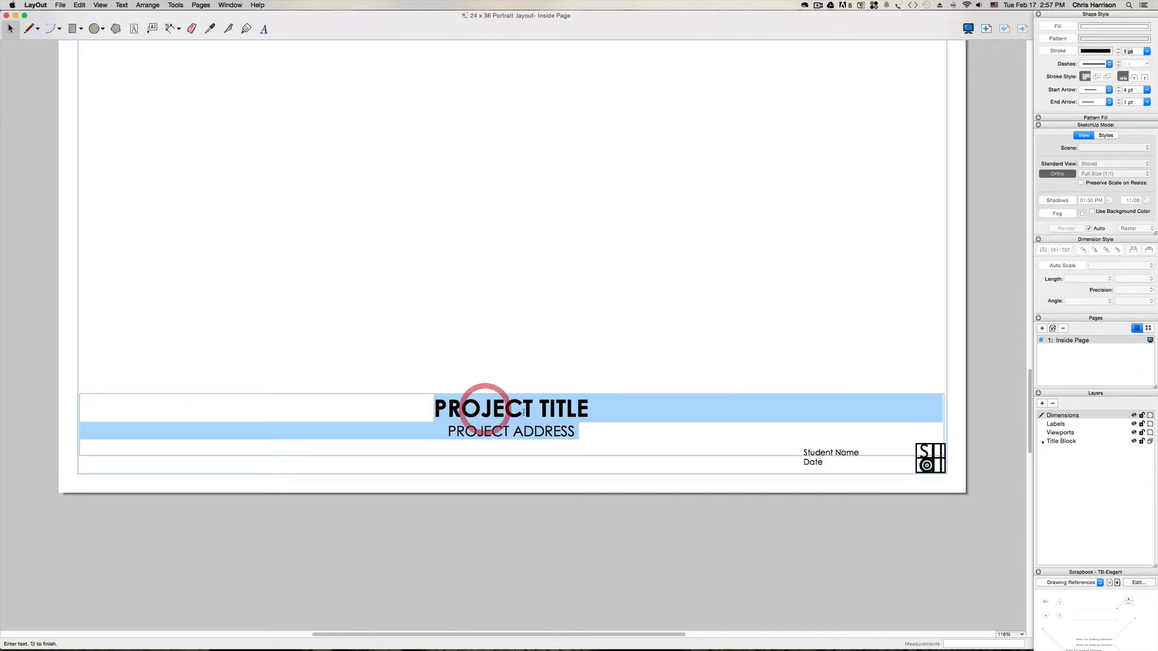
left_click(528, 414)
left_click_drag(590, 409, 494, 438)
left_click(494, 439)
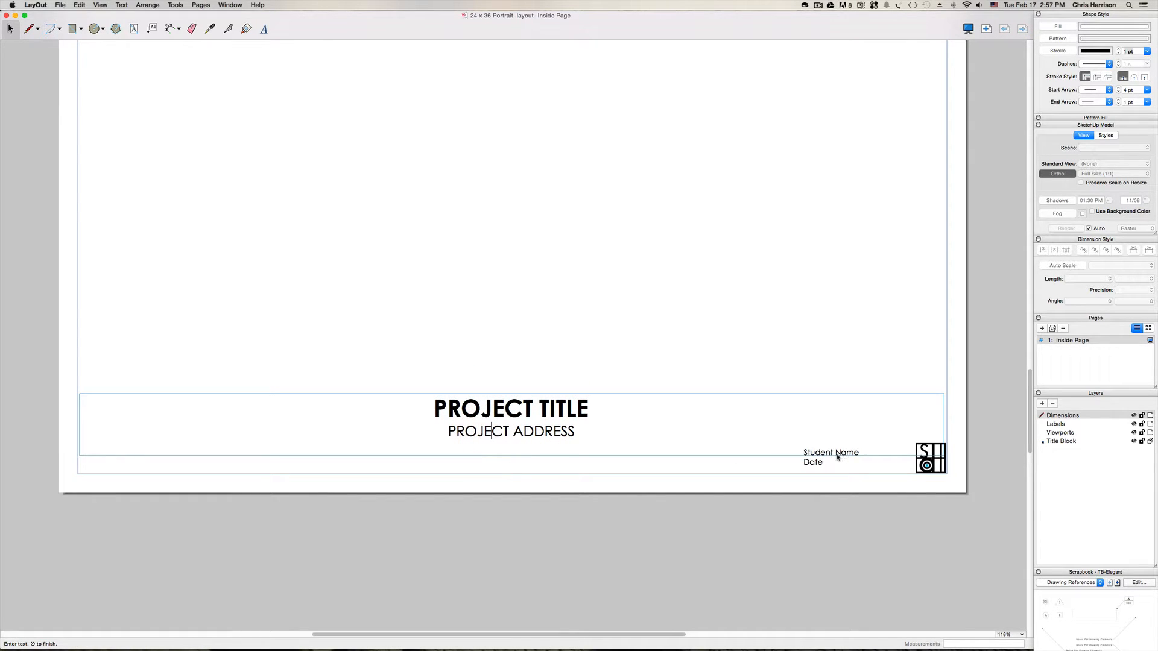
left_click(934, 464)
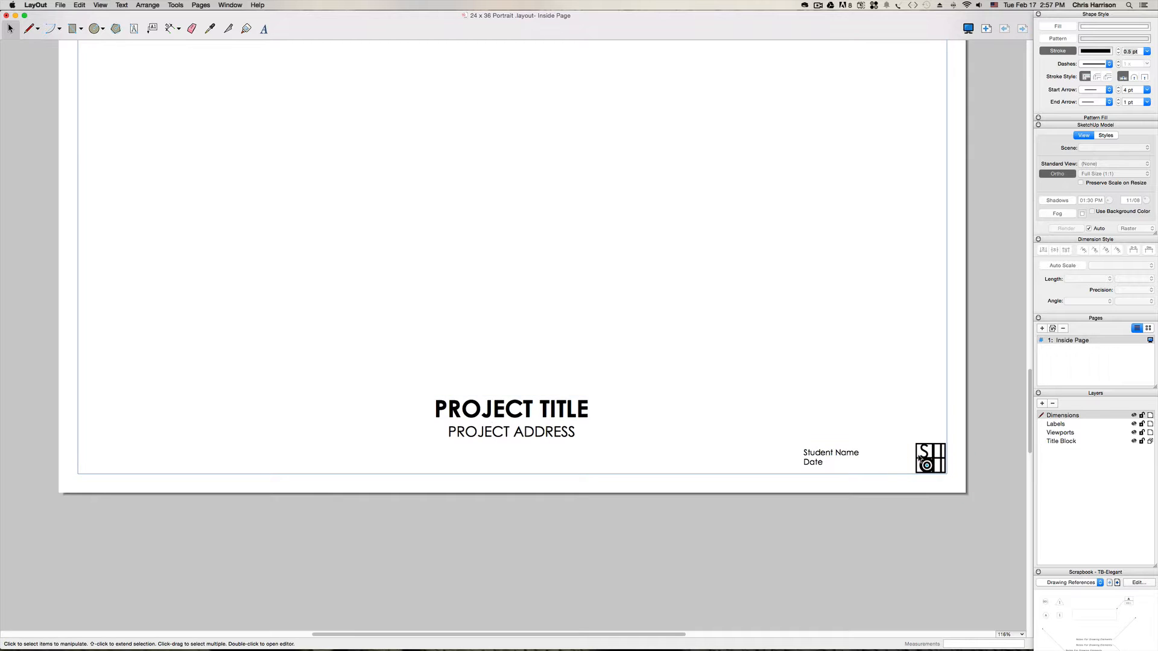
left_click(931, 459)
left_click(976, 404)
- Replace PROJECT TITLE with 'Elevations with SketchUp & Photoshop'
double_click(502, 411)
left_click(536, 407)
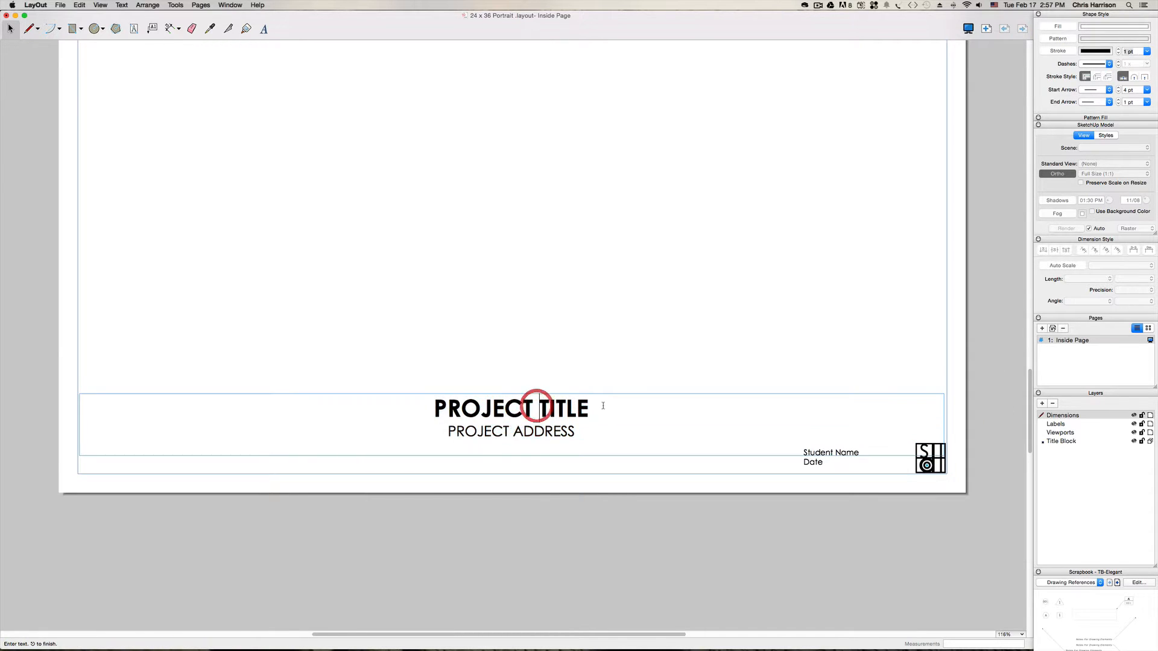
left_click_drag(596, 405, 412, 402)
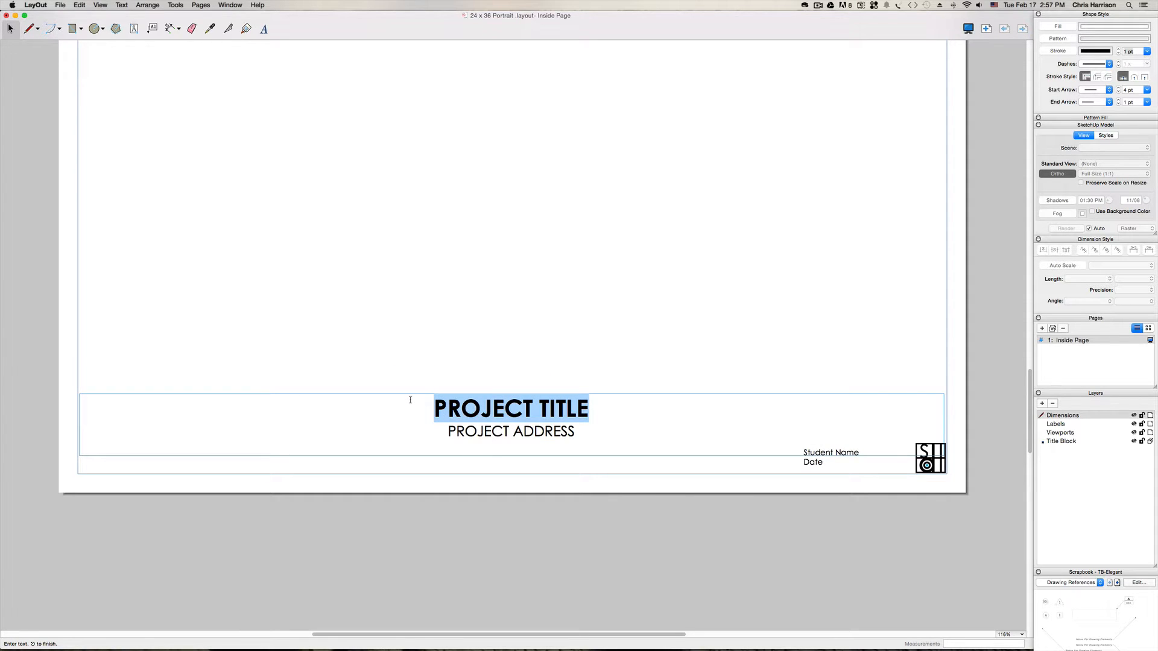
type("el")
key("BackSpace")
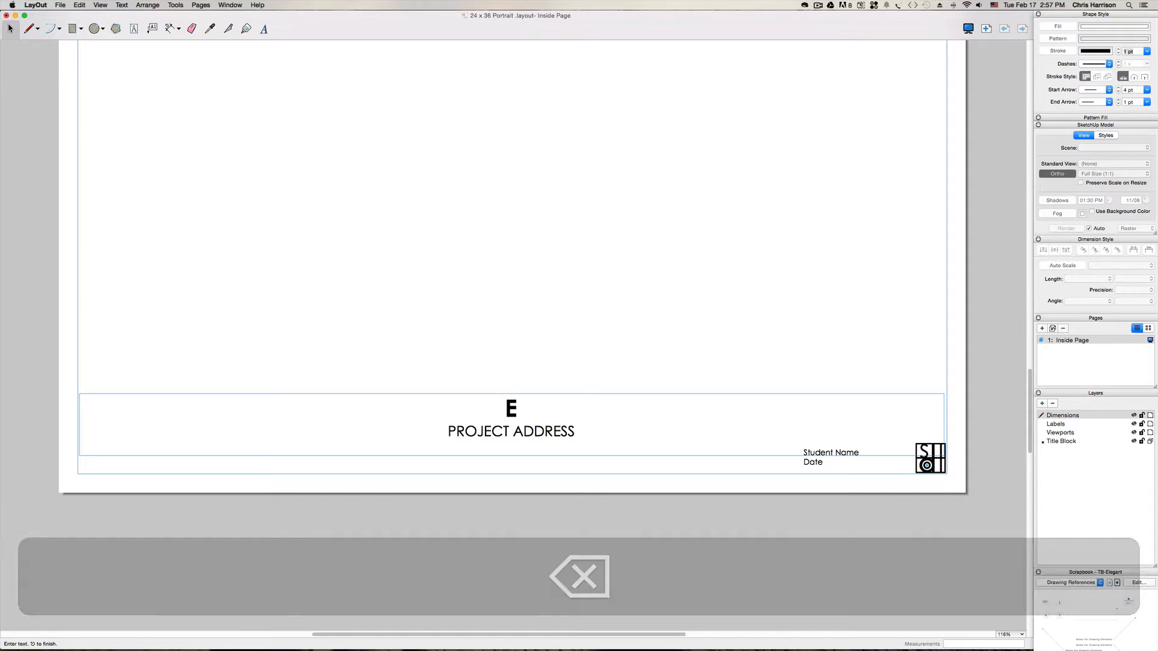
type("levation")
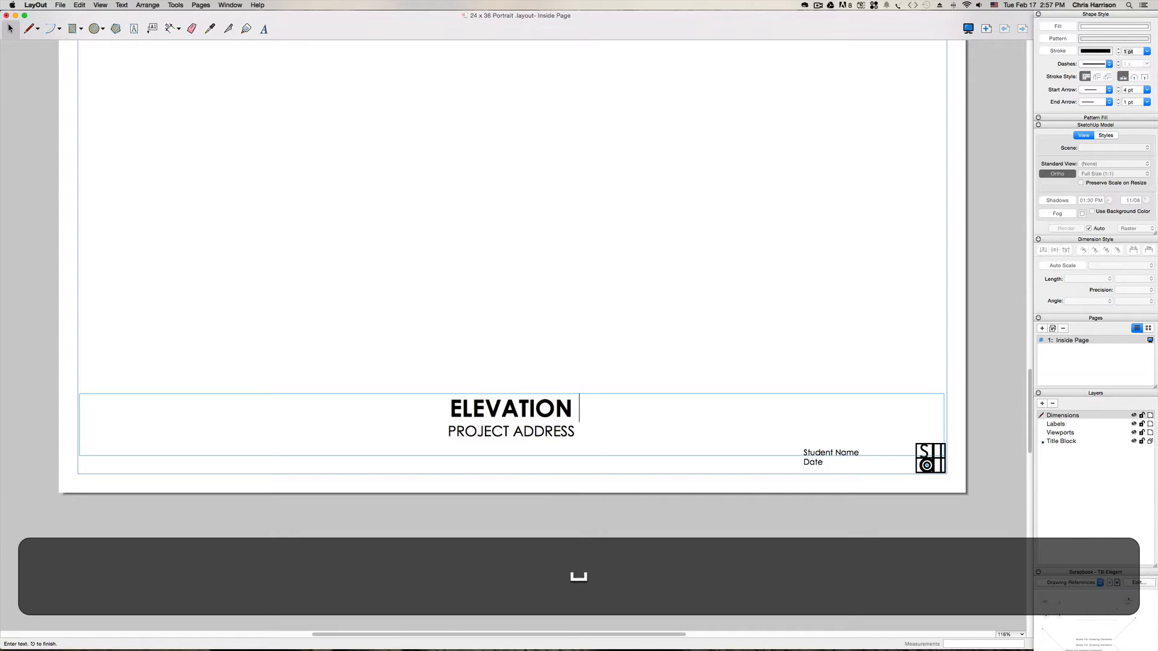
key("BackSpace")
type("s with ")
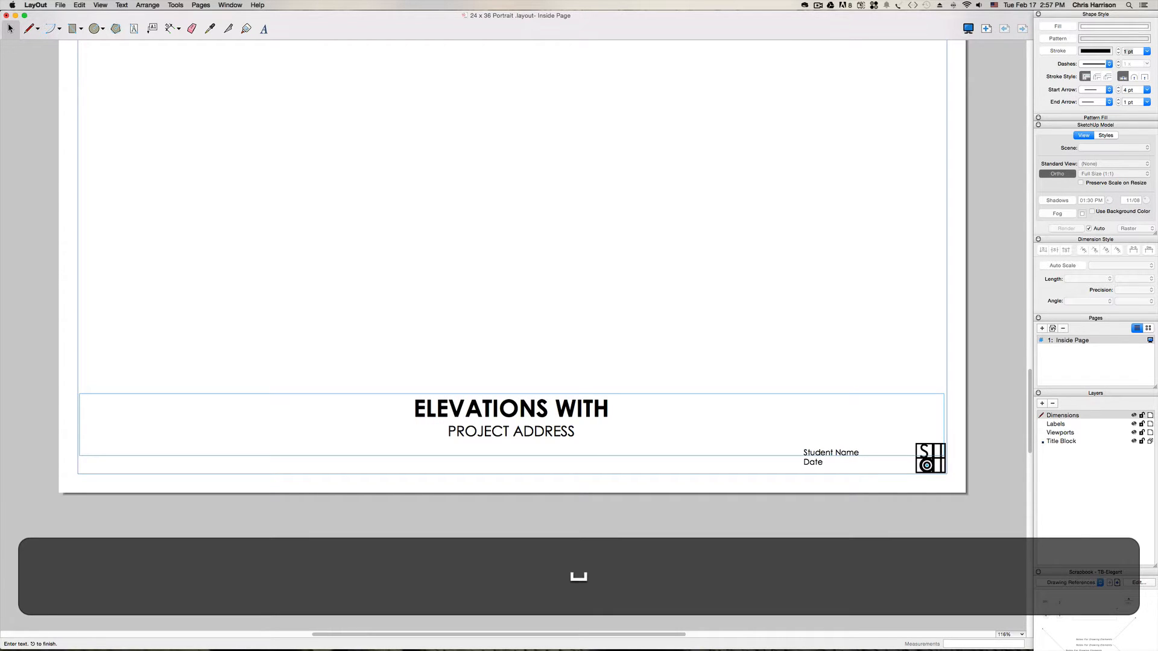
type("sketchup and")
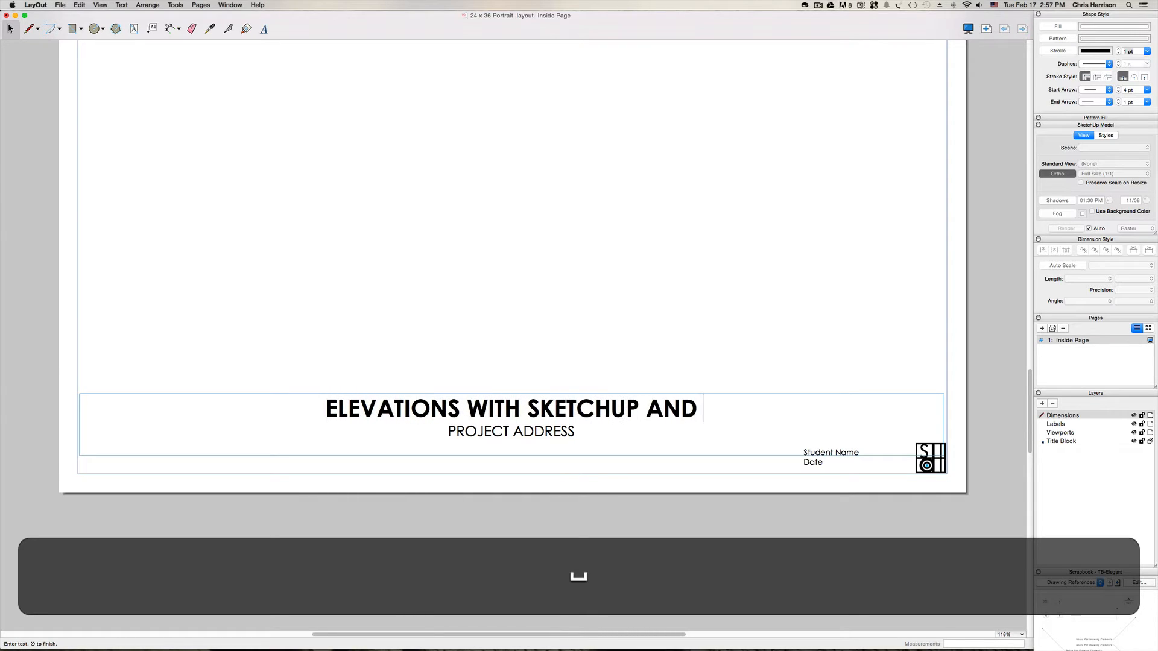
key("BackSpace")
key("BackSpace")
key("BackSpace")
key("BackSpace")
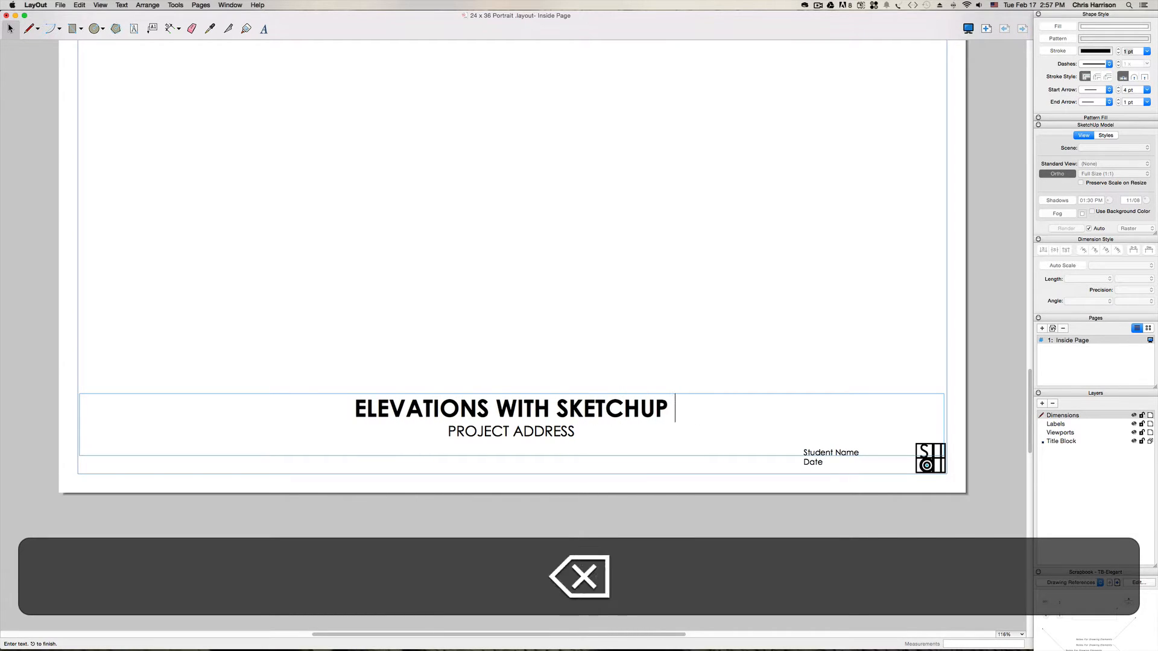
type("& photosh")
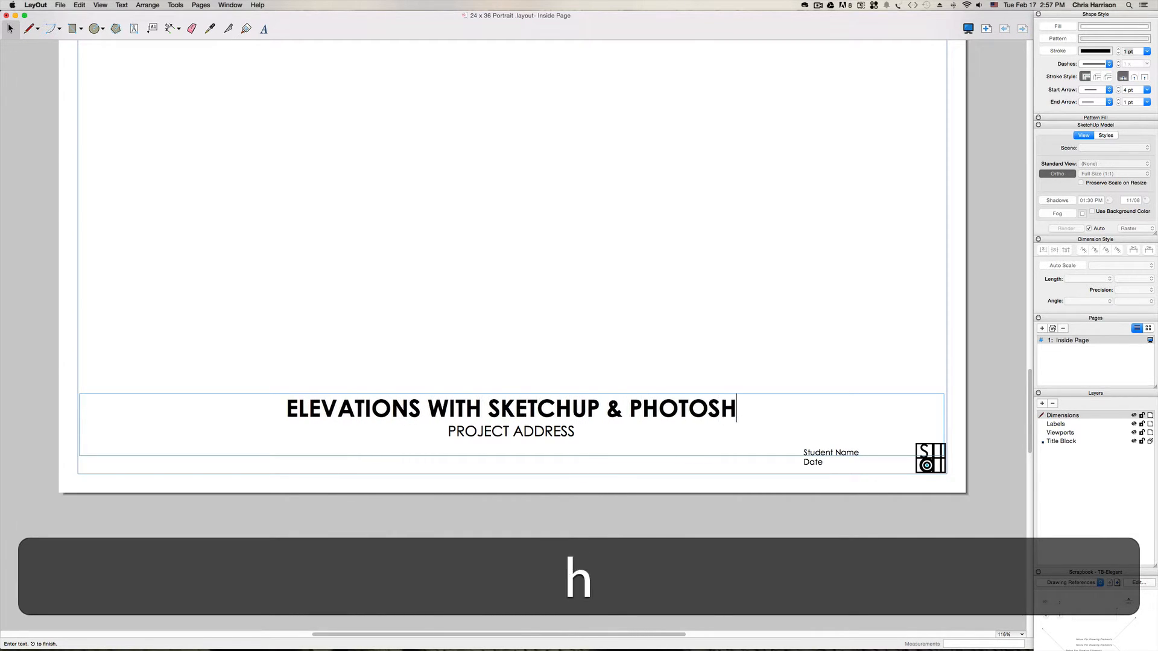
type("op")
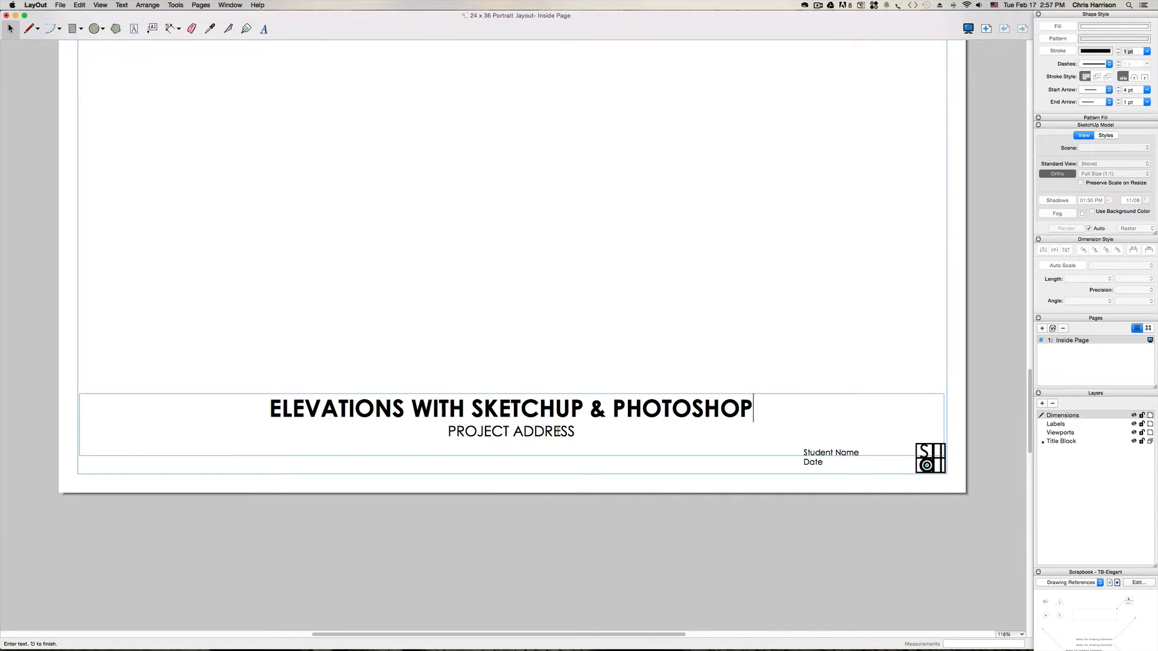
- Replace PROJECT ADDRESS with 'NC A&T State University Greensboro, North Carolina'
left_click_drag(578, 432, 448, 432)
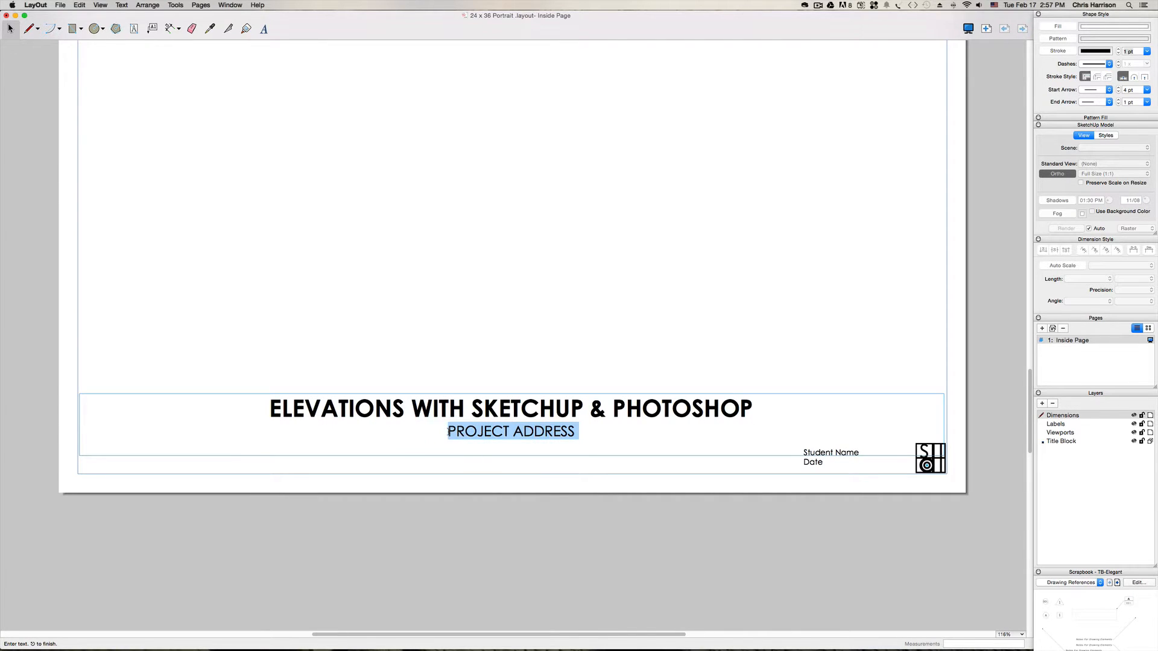
type("NC")
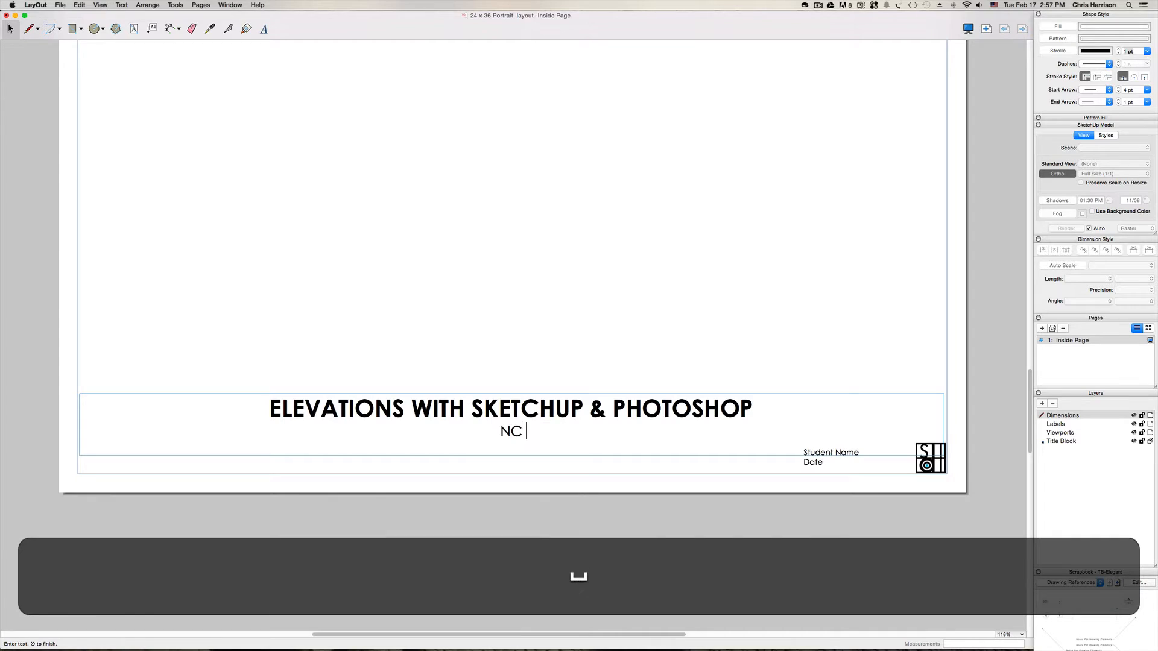
type(" A&T State U")
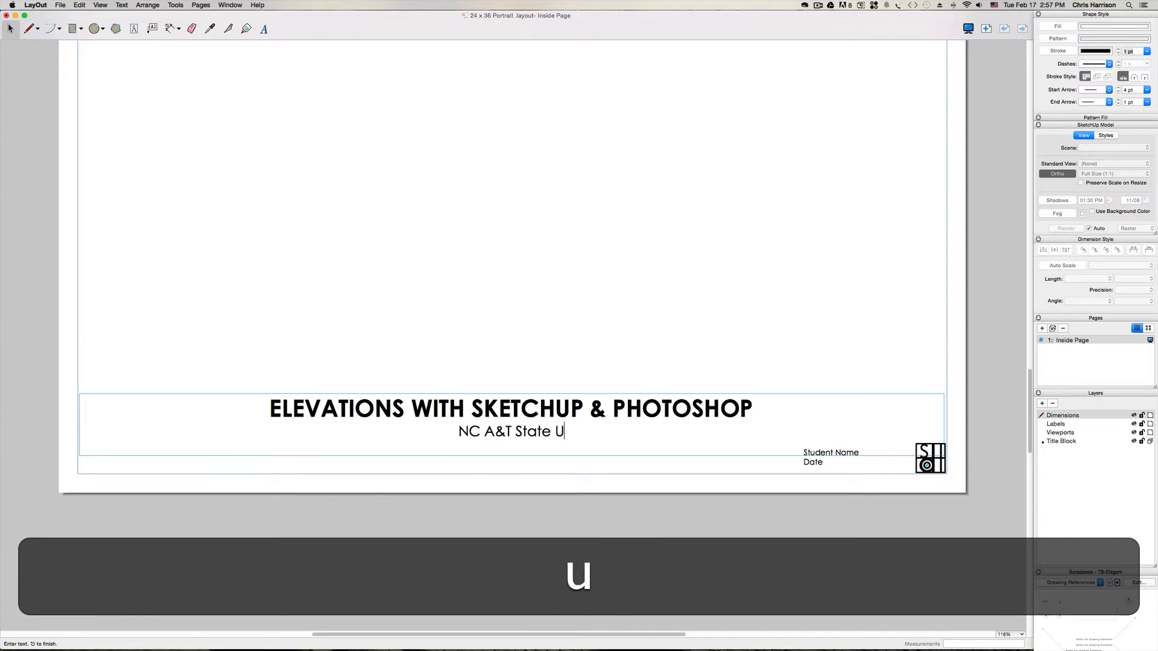
type("niversity G")
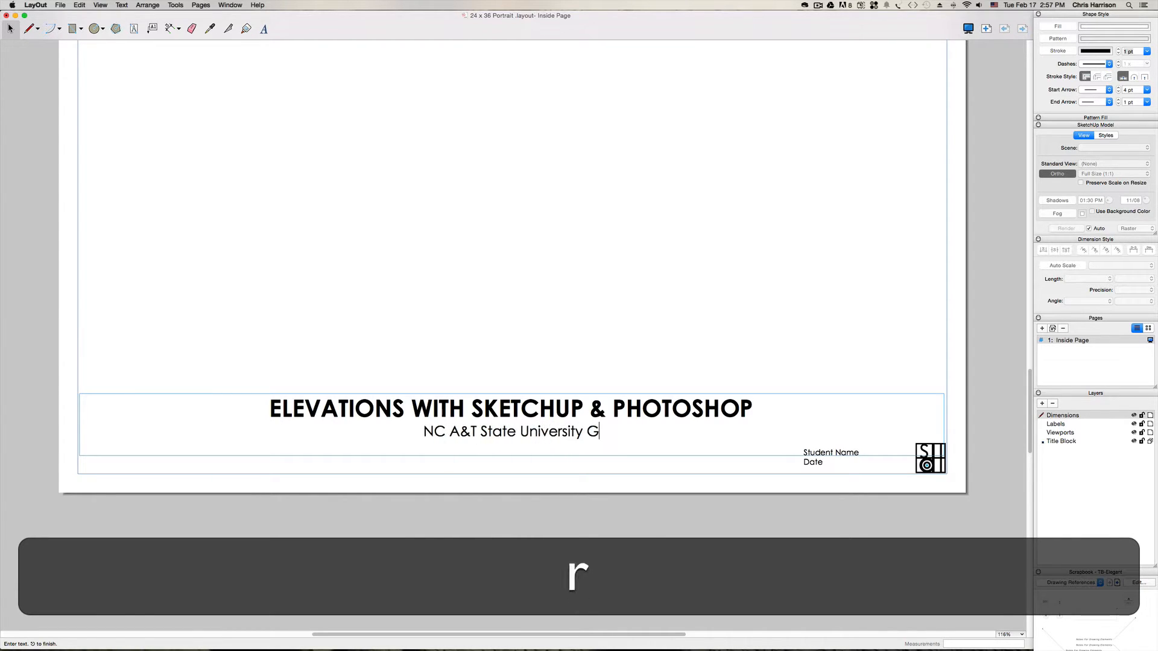
type("reensboro, N")
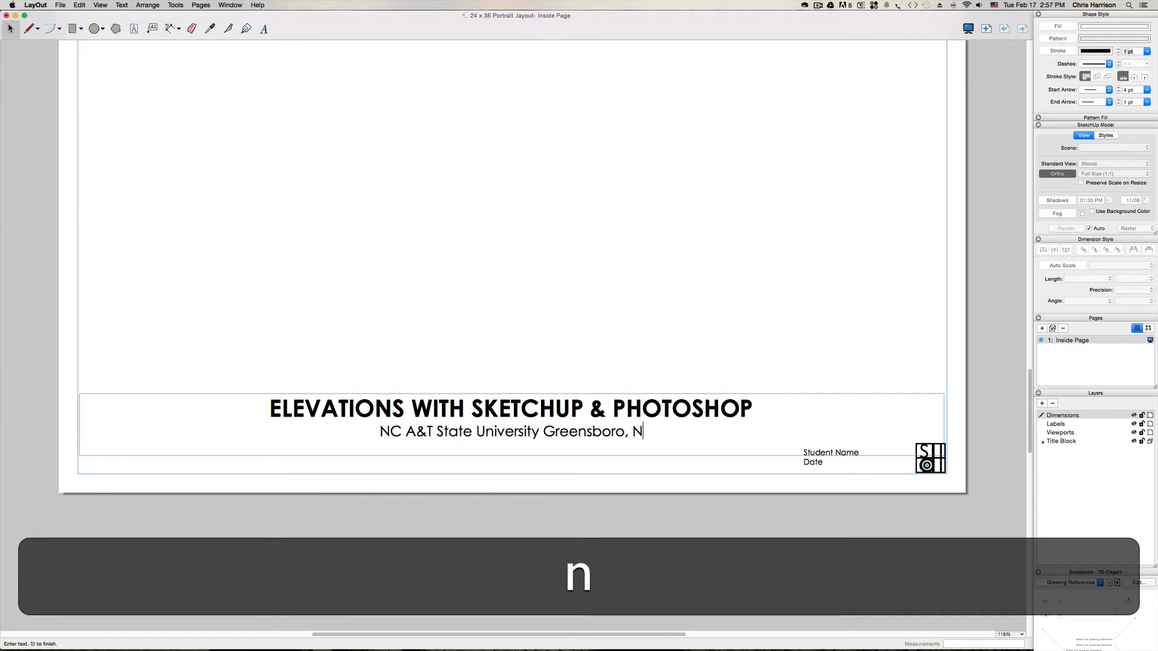
type("C")
key("BackSpace")
type("orht C")
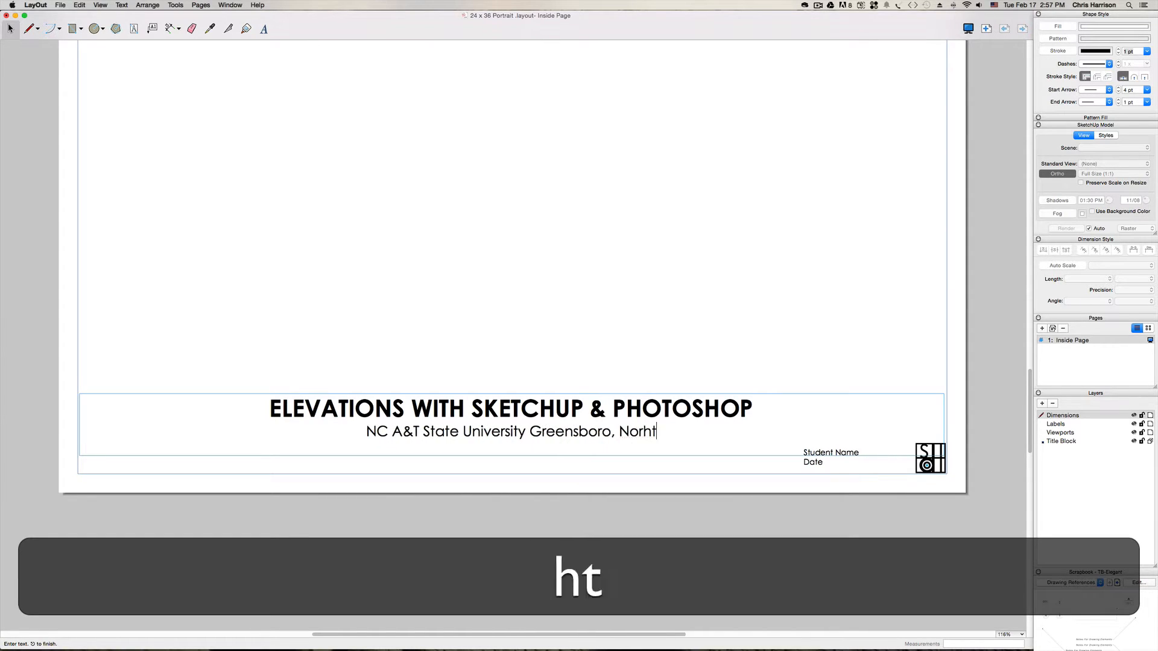
key("BackSpace")
key("BackSpace")
key("BackSpace")
key("BackSpace")
type("th CArol")
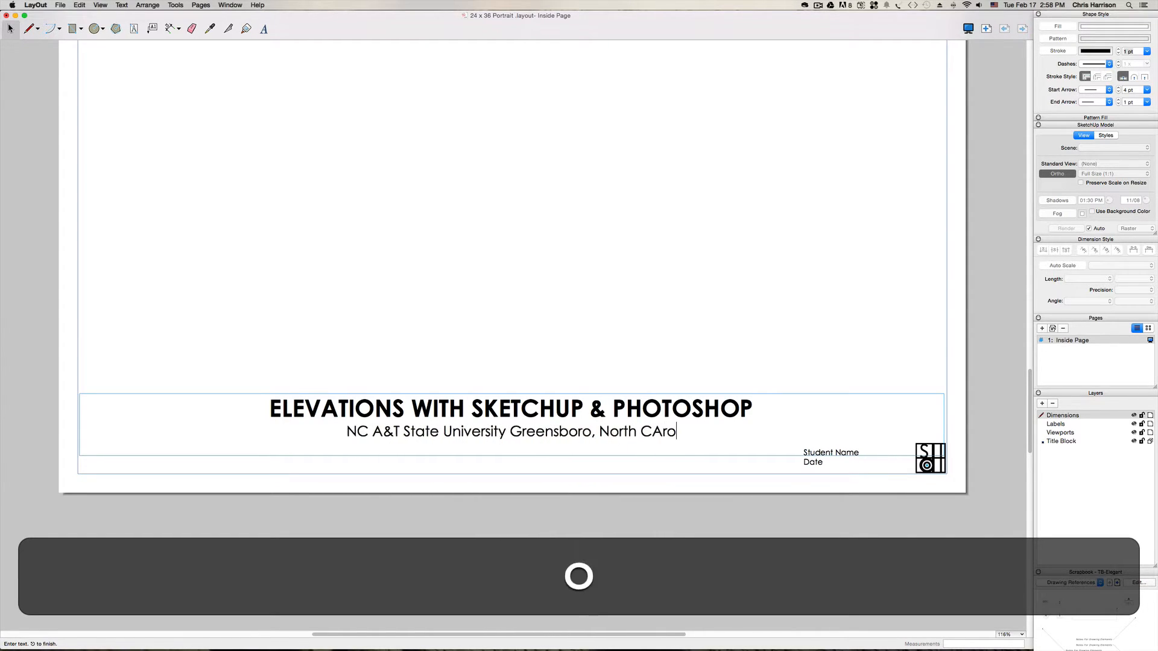
key("BackSpace")
key("BackSpace")
key("BackSpace")
key("BackSpace")
type("arolina")
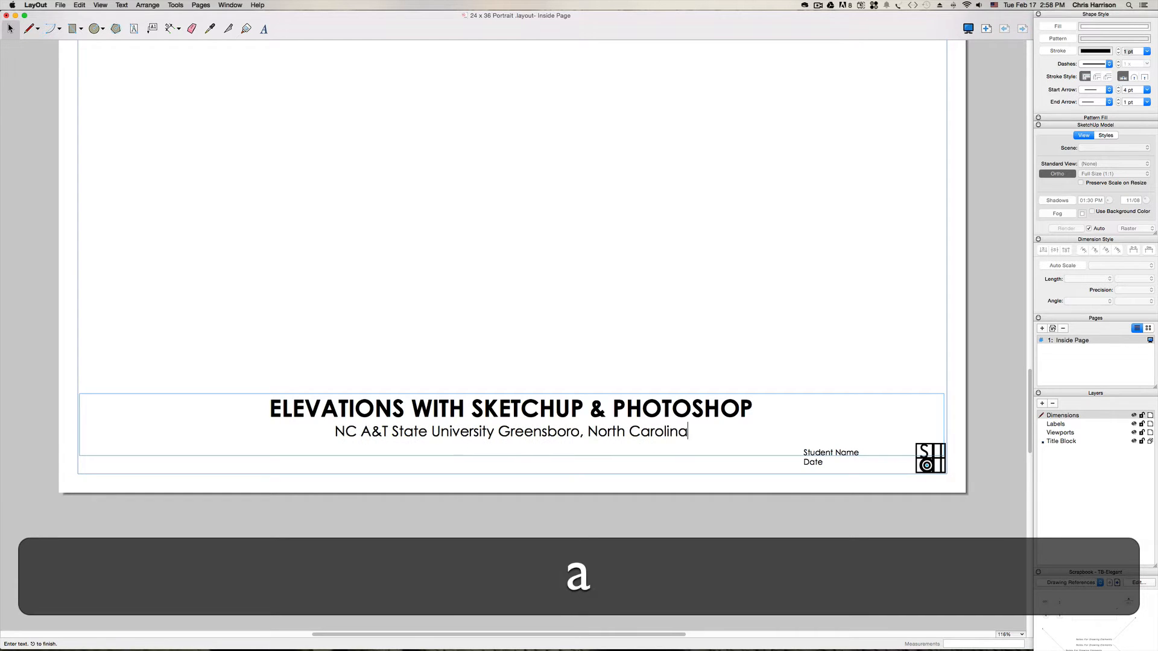
left_click(840, 456)
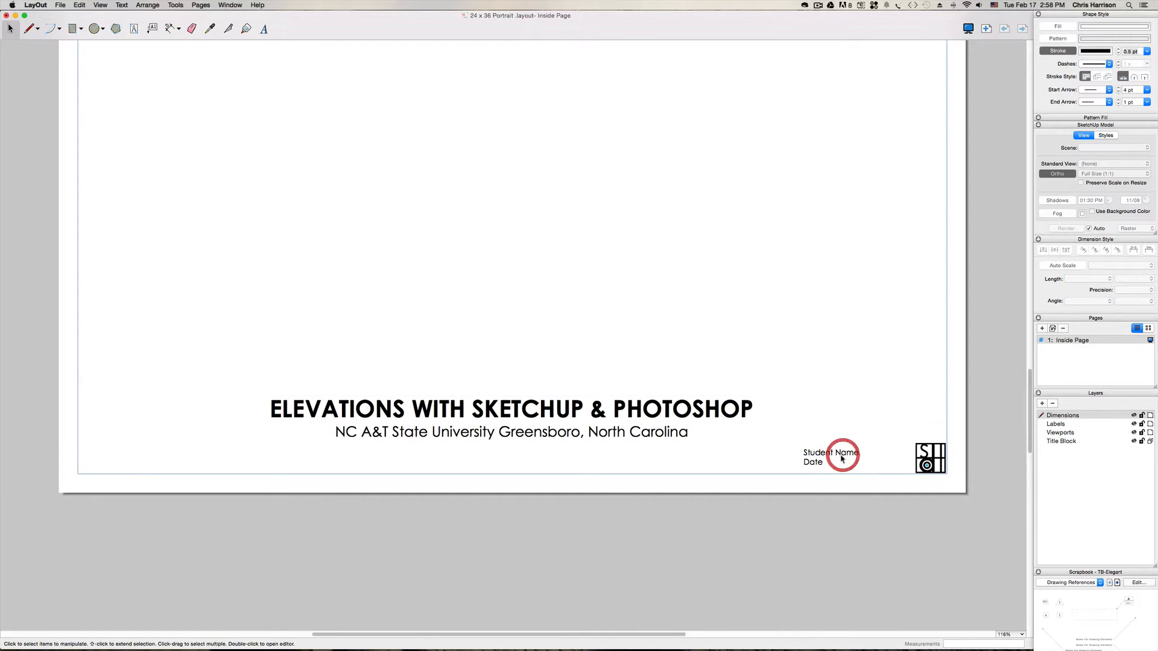
- Replace the Student Name placeholder with the author's name and the Date with February 17, 2015
double_click(841, 455)
left_click(838, 454)
left_click_drag(859, 453, 804, 452)
type("Chris Harrison")
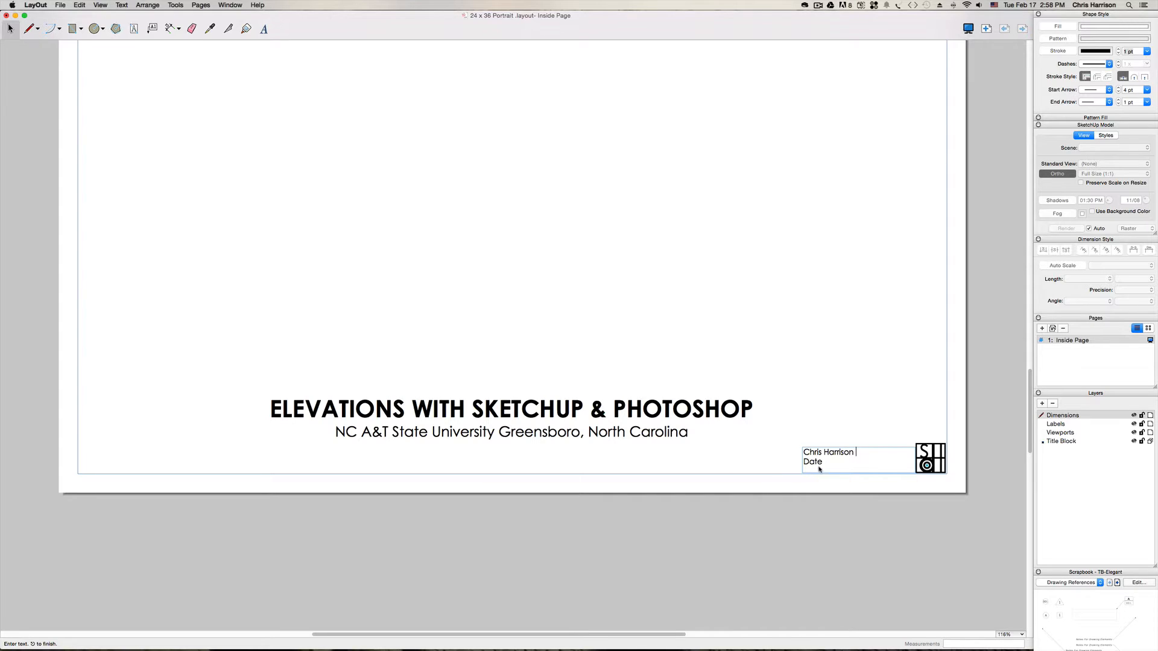
left_click_drag(823, 462, 777, 462)
type("e")
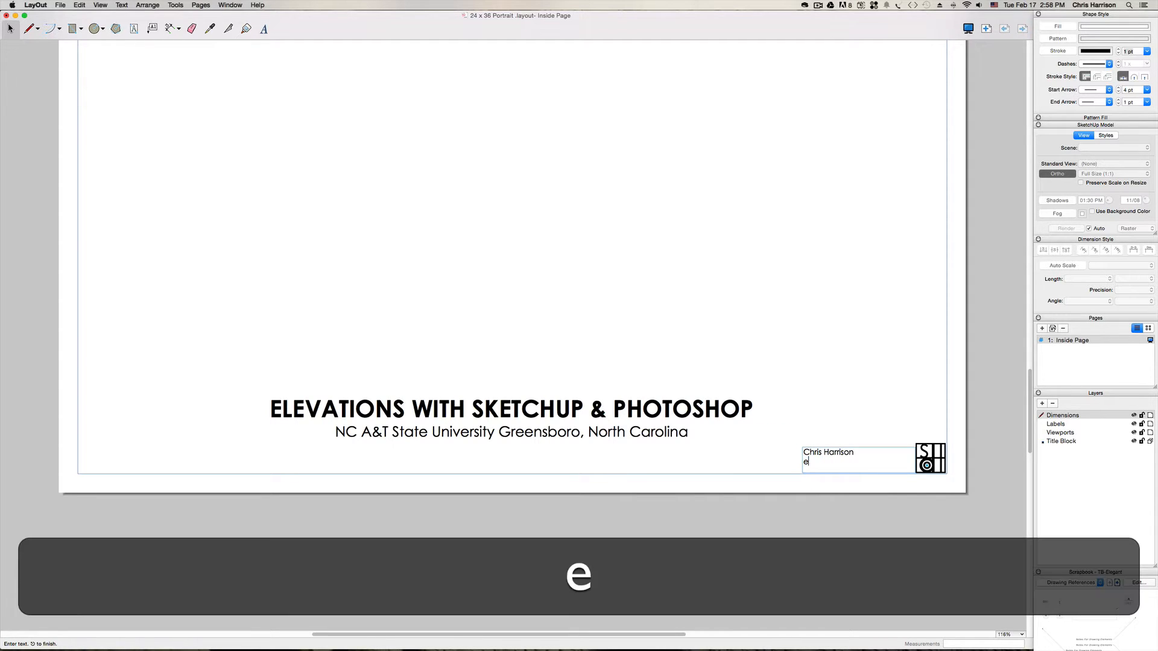
key("BackSpace")
type("February 17")
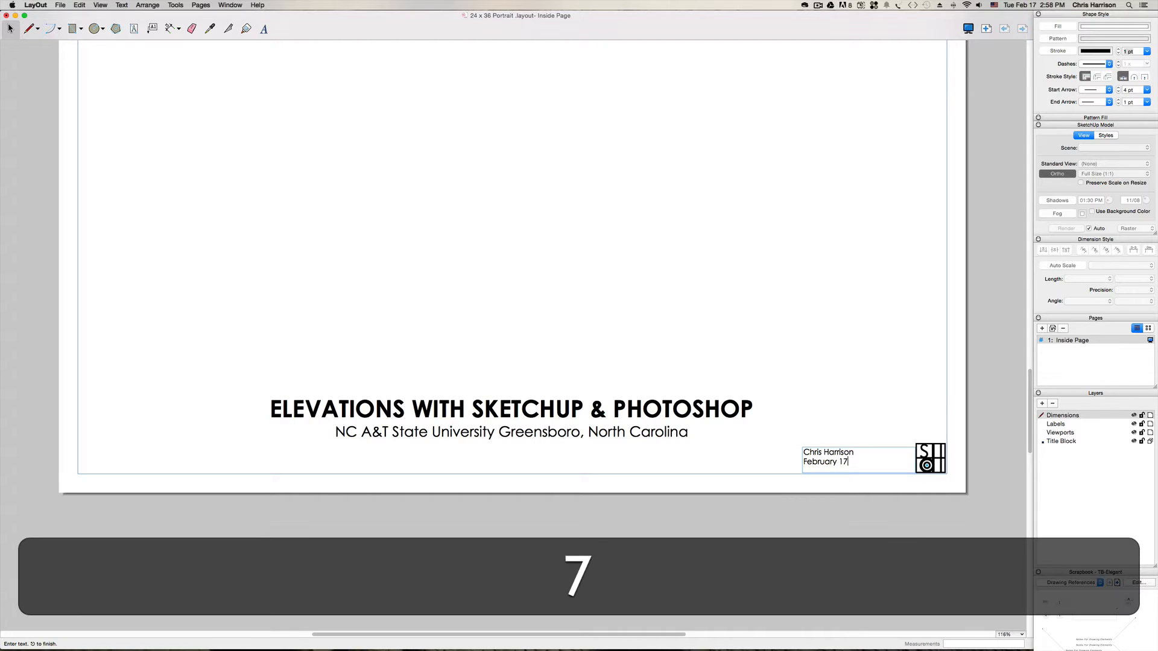
type(", 2015")
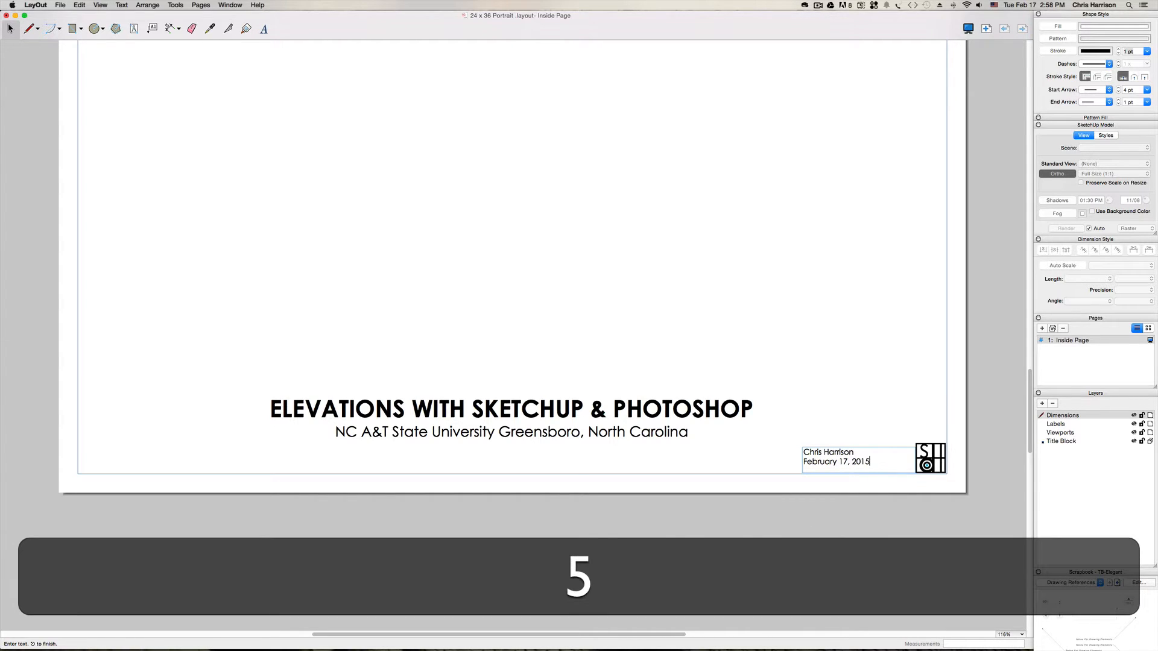
left_click(498, 537)
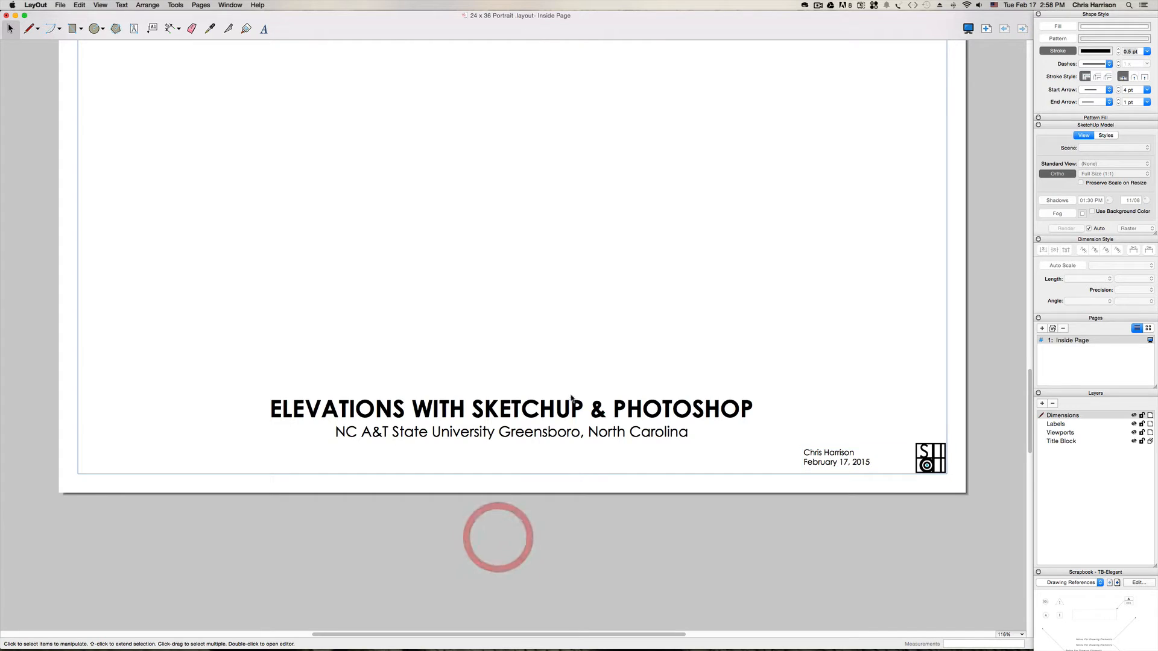
- Zoom out to the whole sheet and make Viewports the working layer
scroll(577, 383, "down", 4)
key("h")
left_click_drag(547, 248, 520, 474)
scroll(525, 411, "down", 3)
left_click(526, 412)
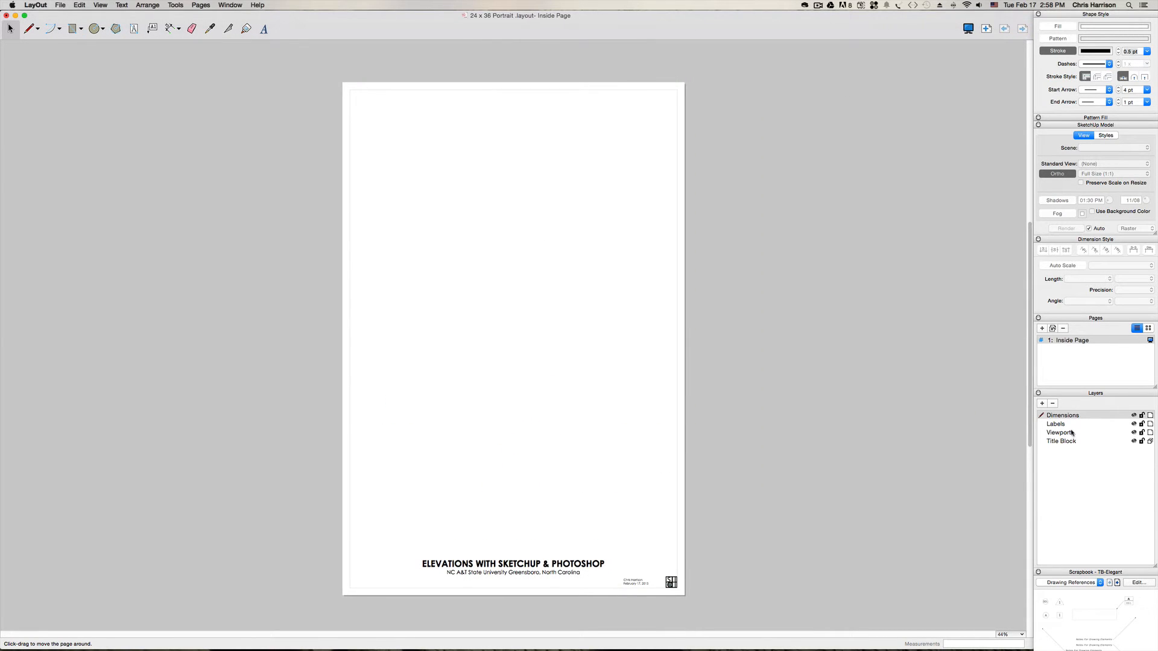
double_click(1060, 432)
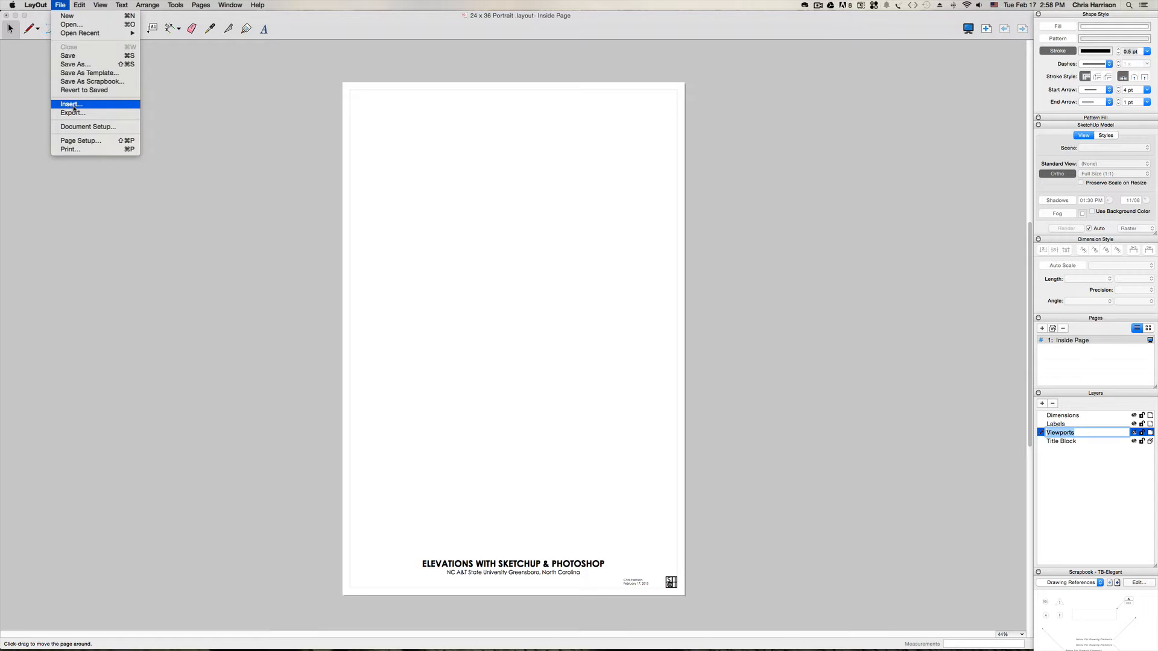
left_click(173, 270)
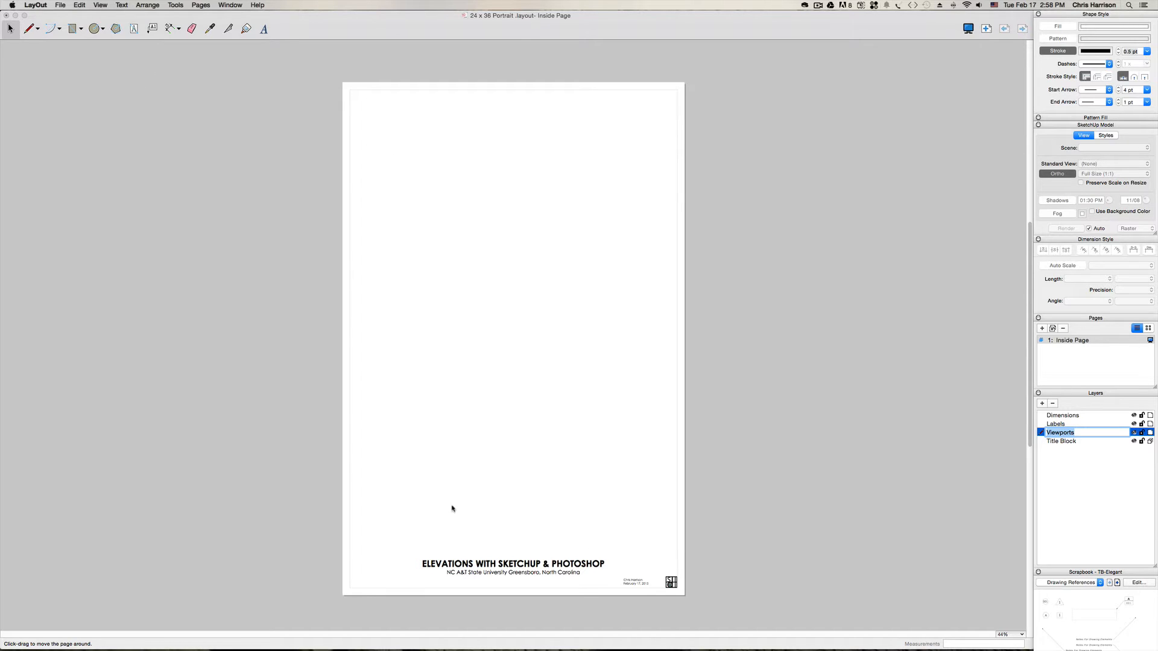
- Insert Plan Diagram.jpg from the Corner Micro Park plan diagram folder
left_click(58, 4)
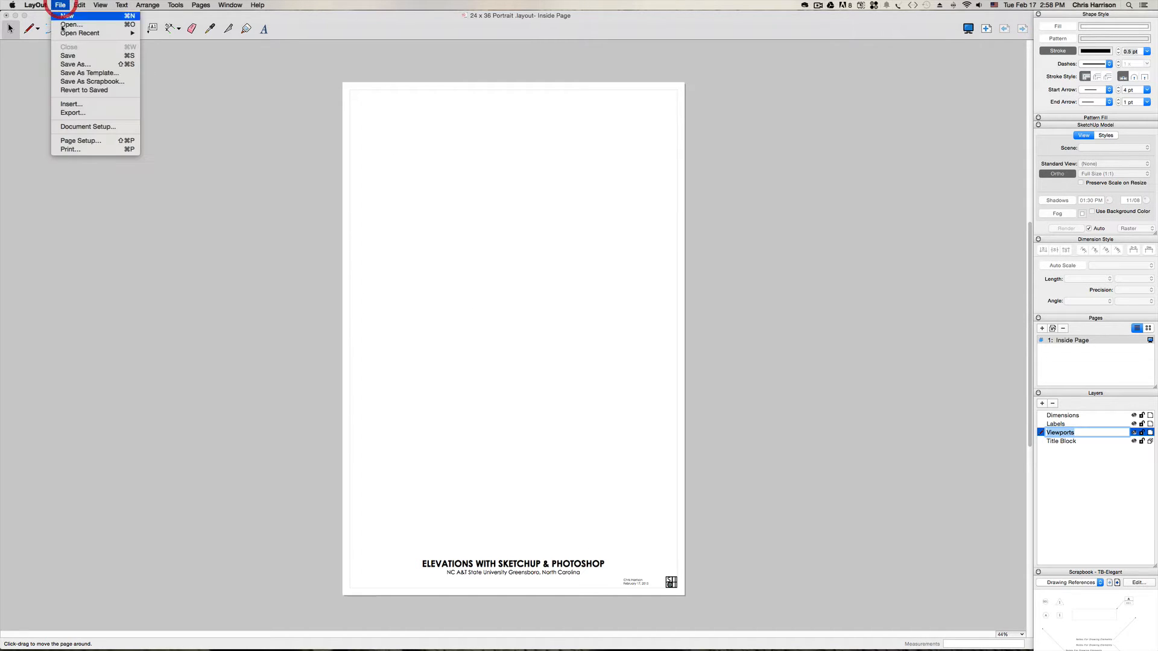
left_click(422, 227)
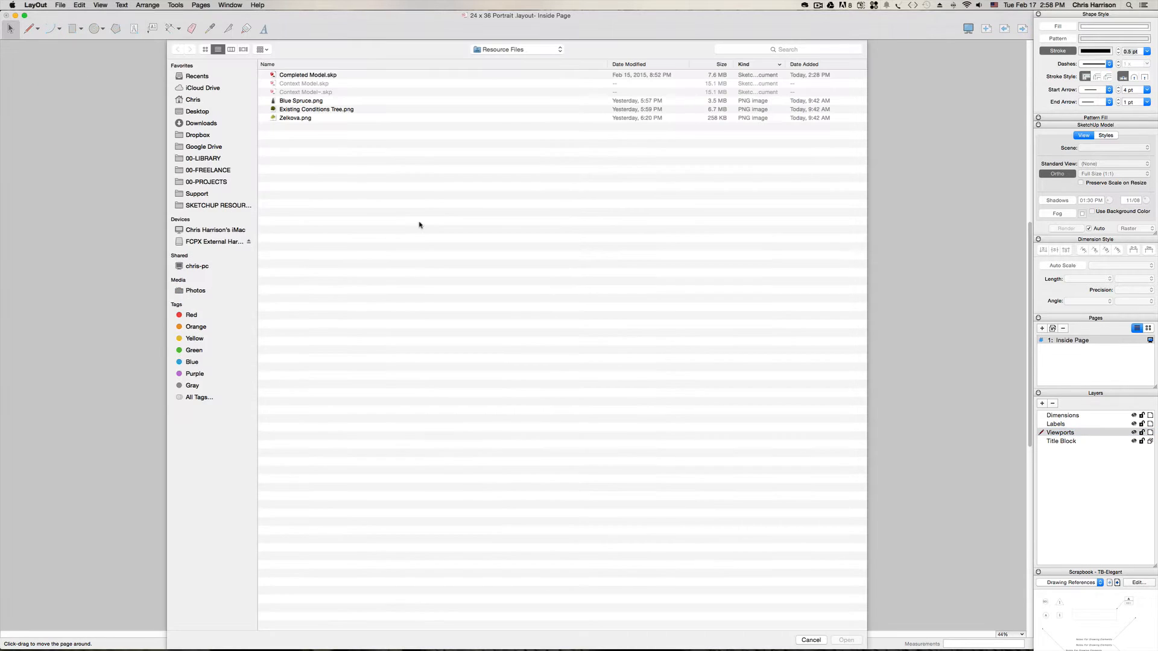
left_click(211, 183)
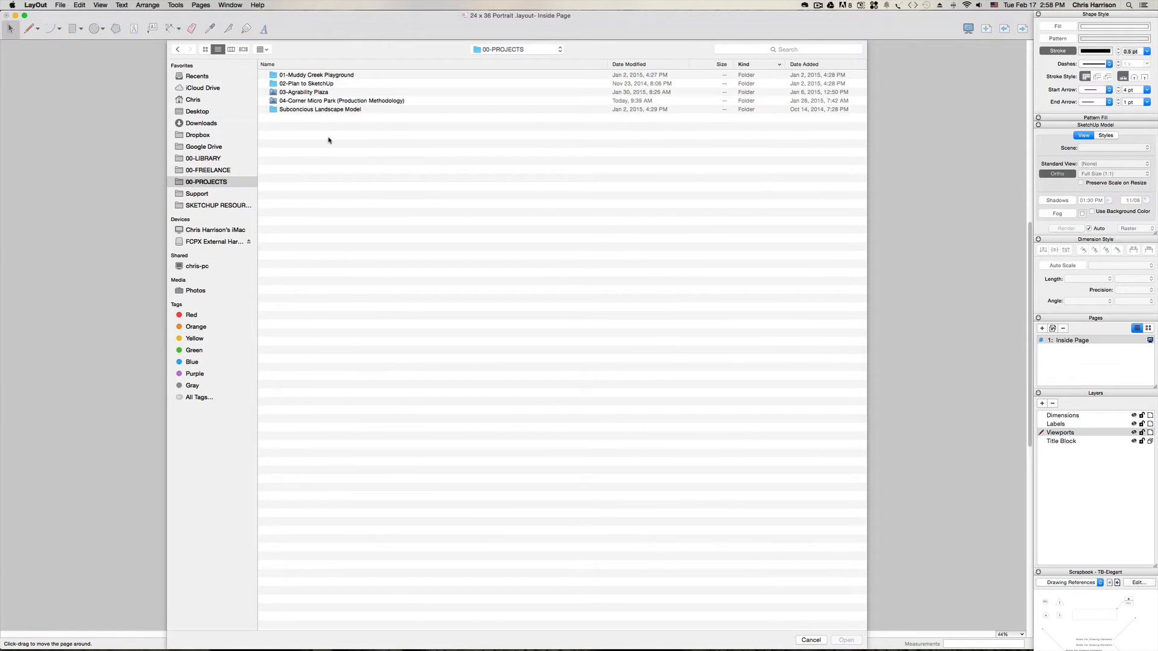
double_click(314, 83)
double_click(313, 75)
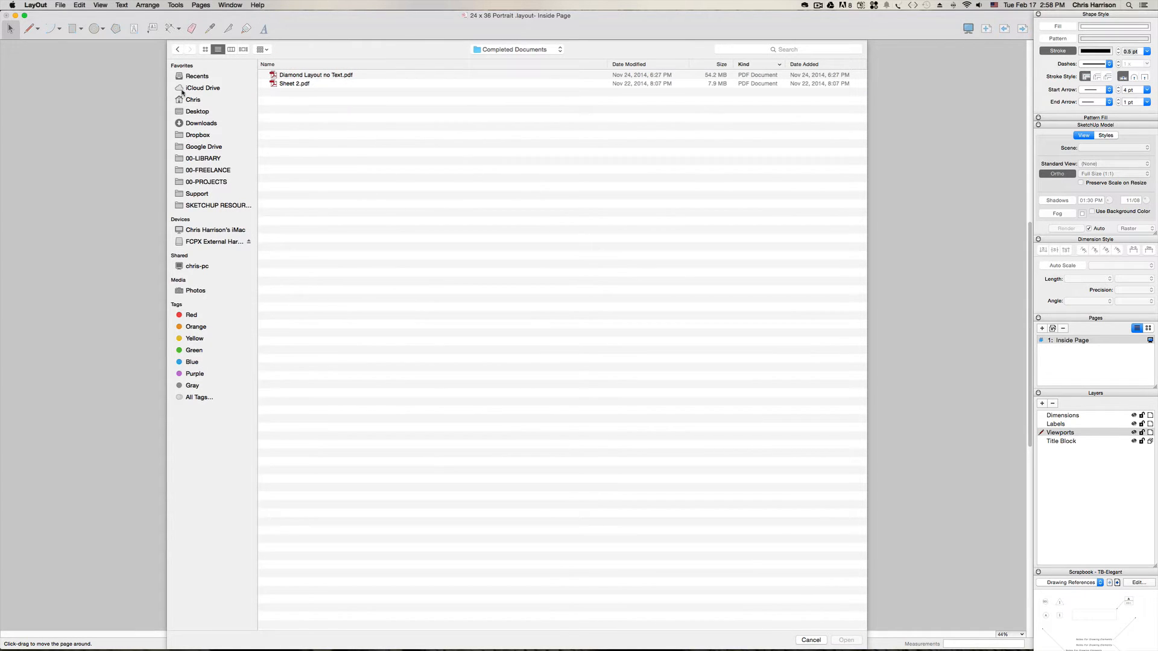
left_click(208, 181)
double_click(310, 100)
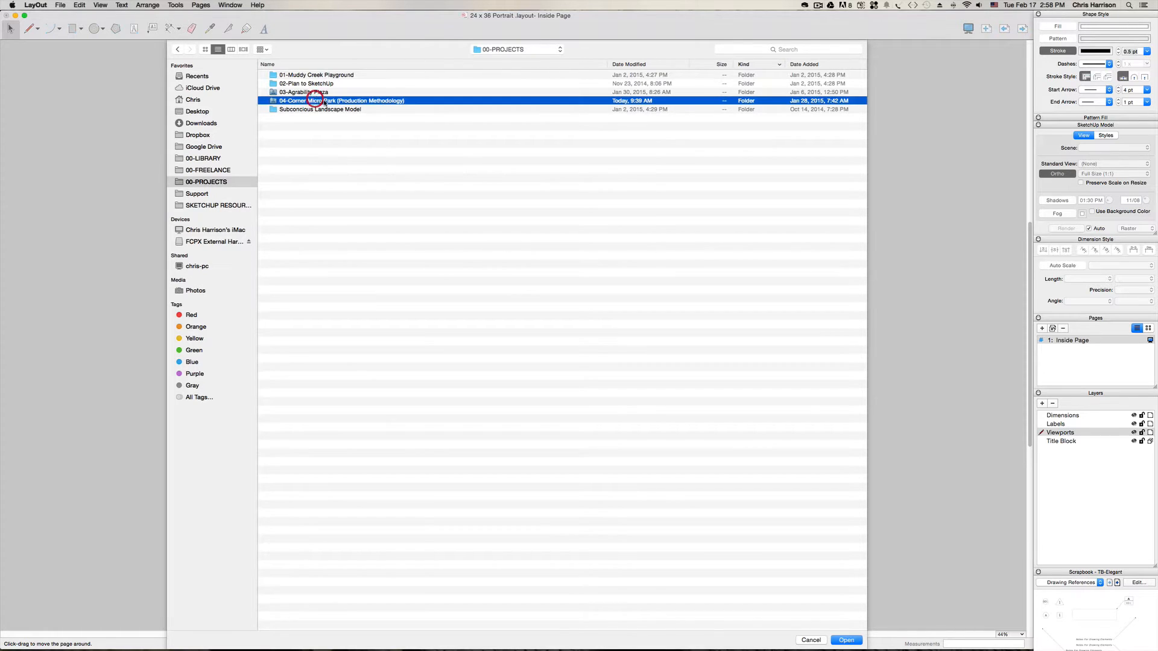
double_click(305, 83)
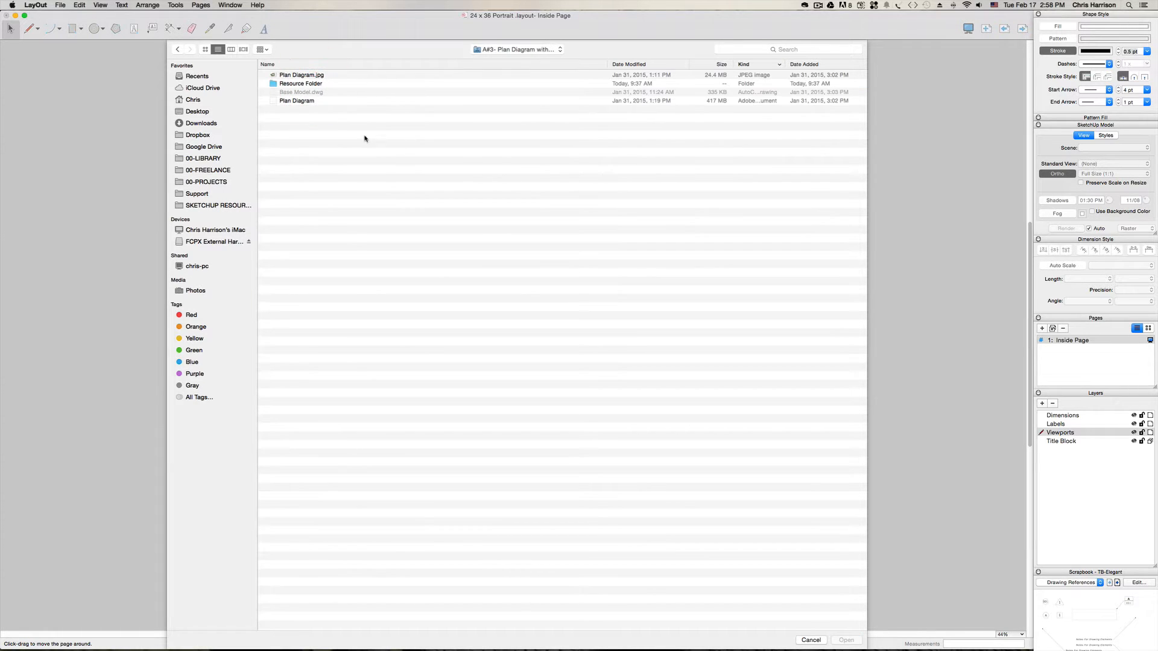
left_click(306, 75)
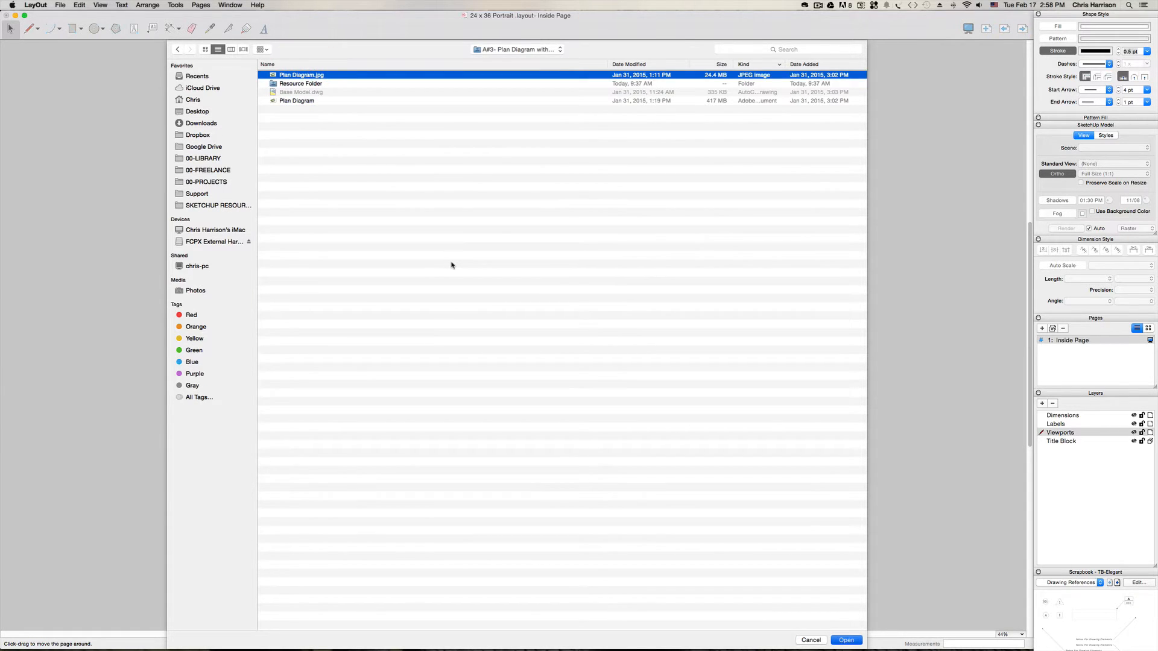
key("Return")
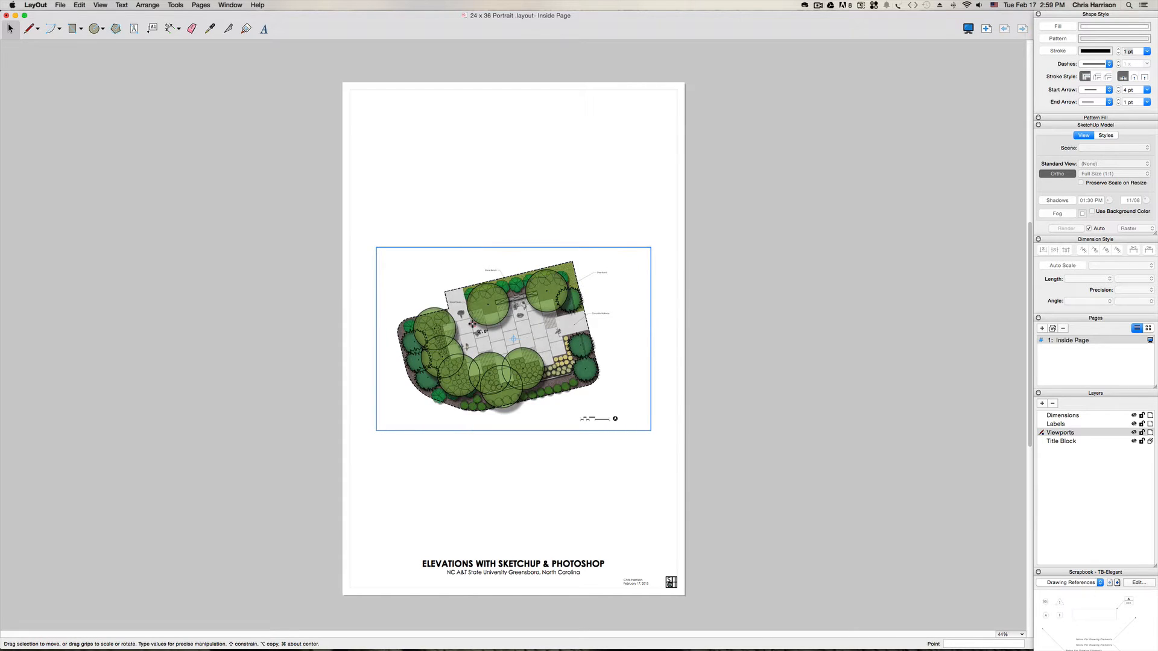
- Move the site plan to the page's top-left and scale it down to about a third
left_click_drag(472, 324, 450, 170)
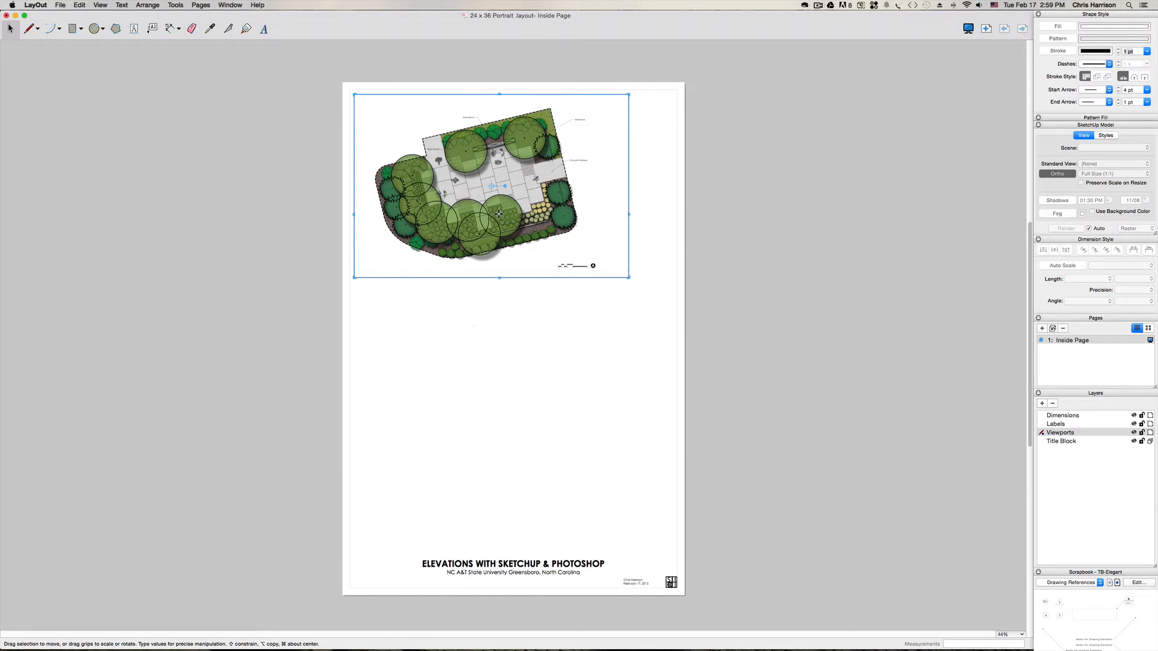
left_click_drag(629, 279, 403, 151)
left_click(457, 199)
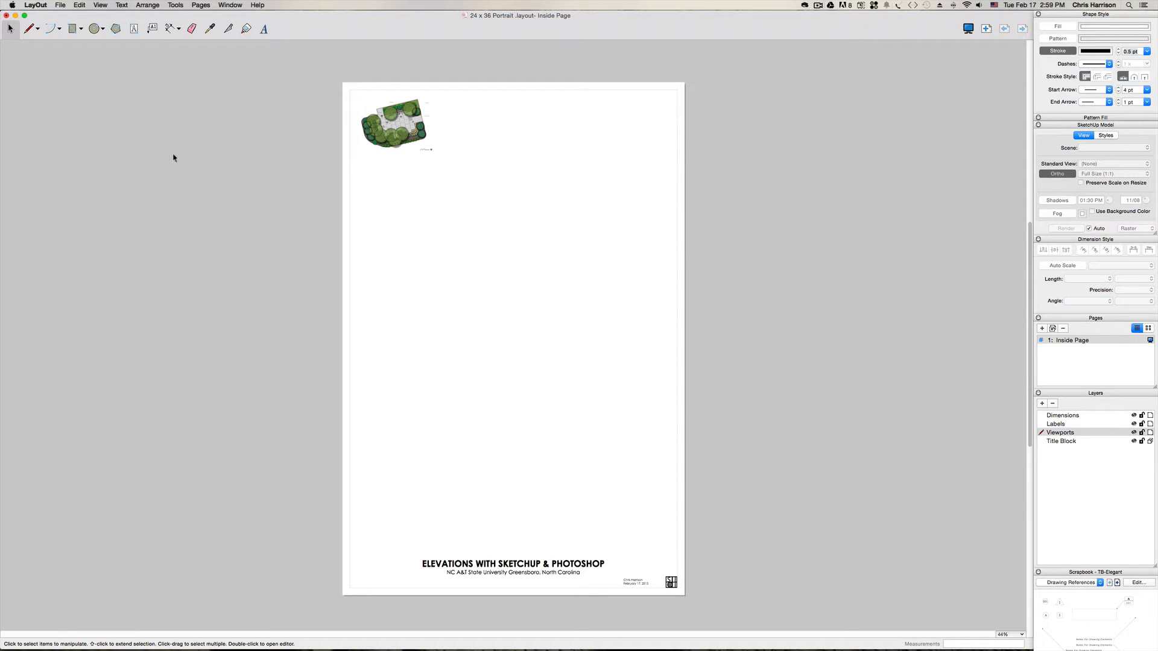
- Insert A5-Final Model from the Desktop's A#5 Resource Files folder
left_click(61, 5)
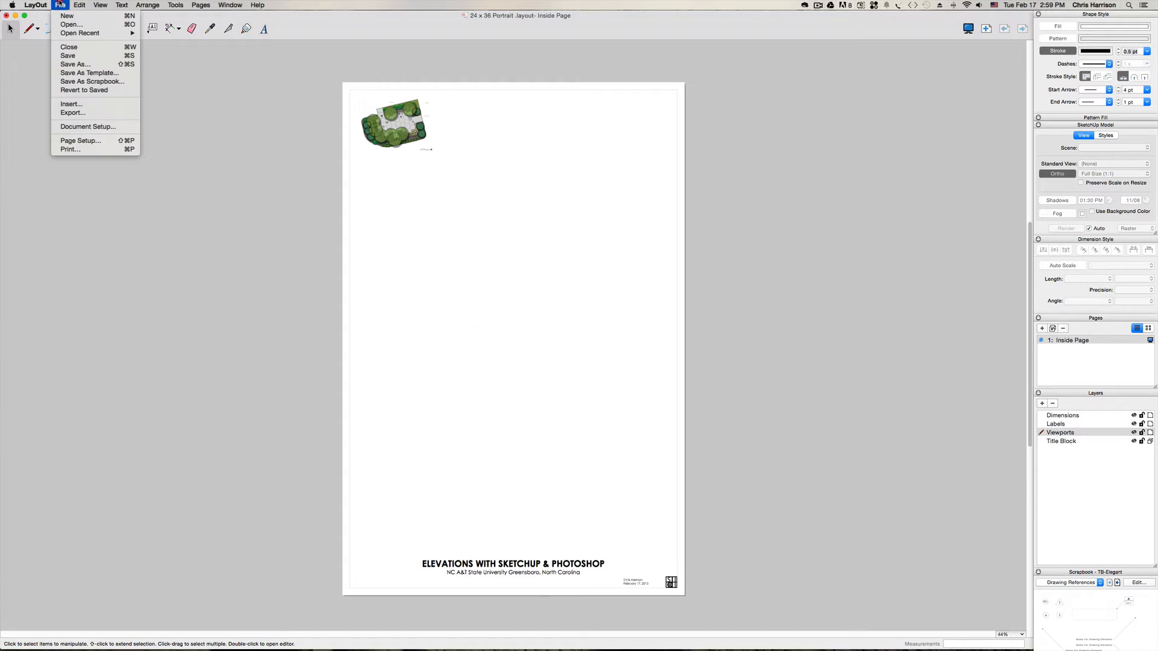
left_click(84, 104)
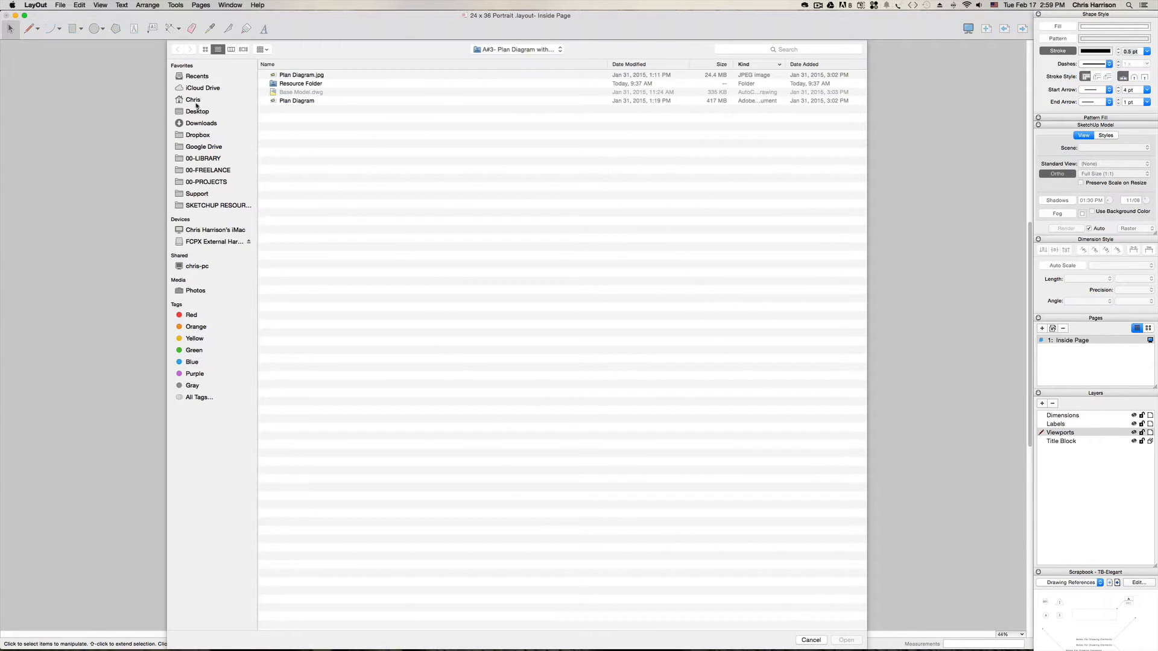
left_click(197, 112)
left_click(312, 75)
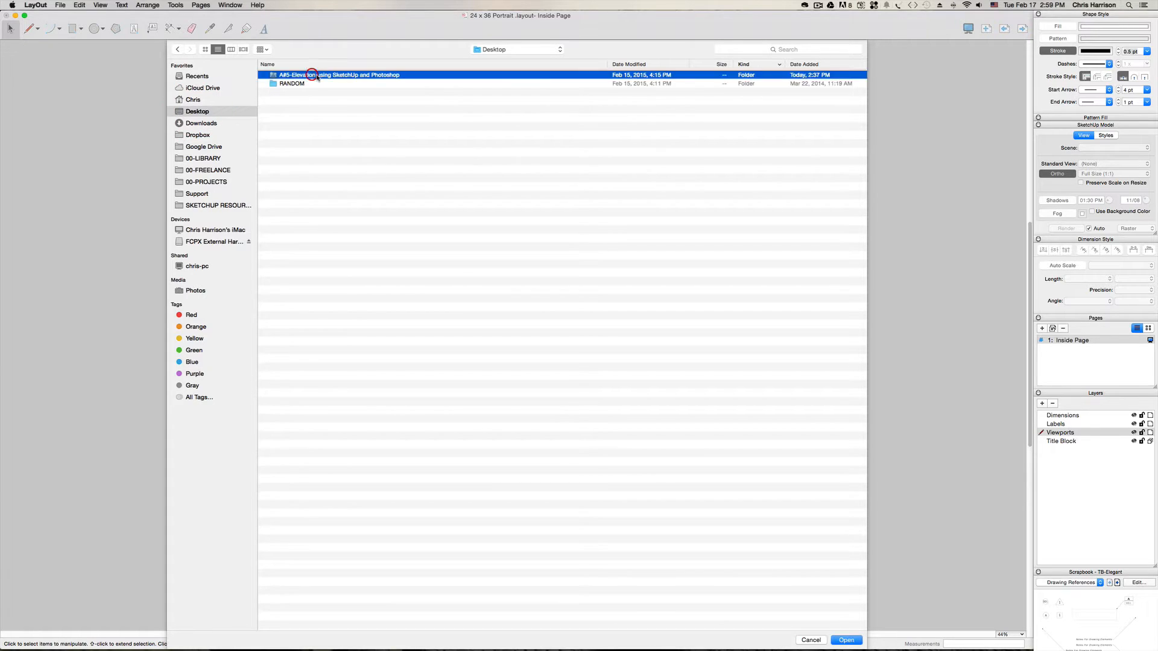
double_click(312, 74)
double_click(310, 110)
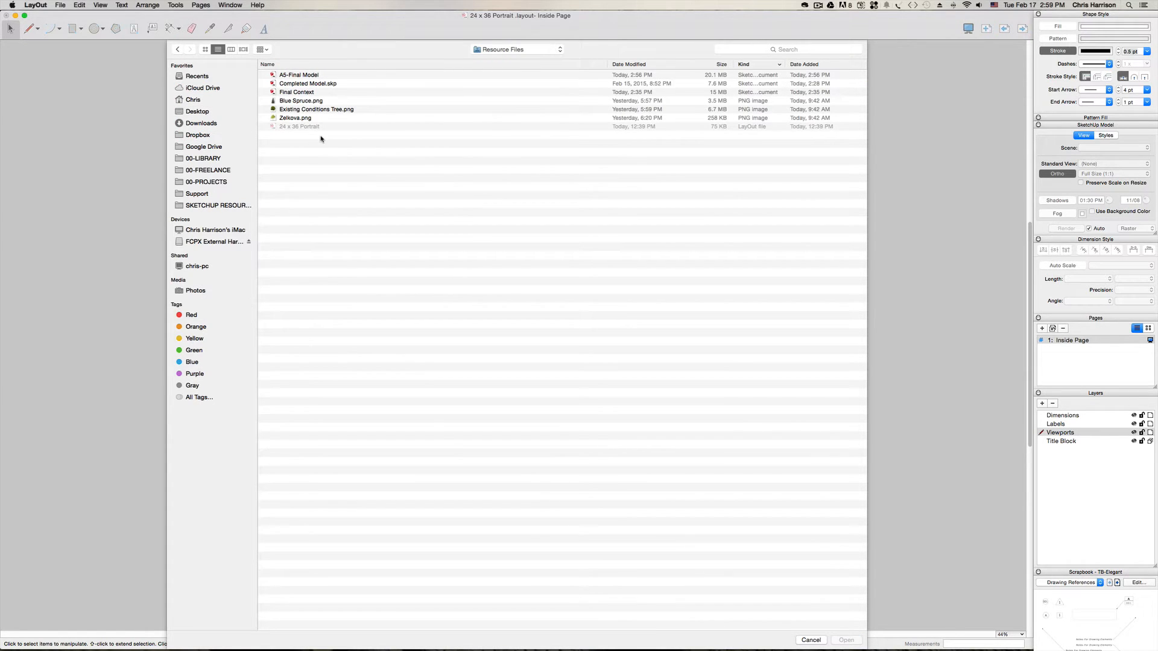
left_click(296, 76)
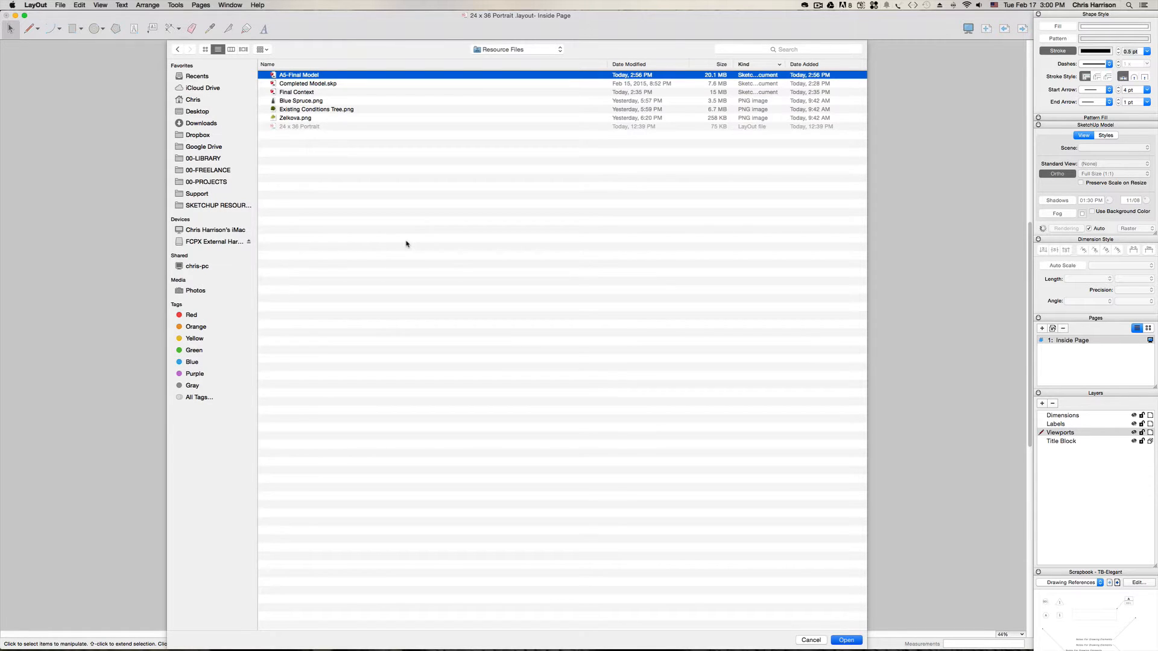
key("Return")
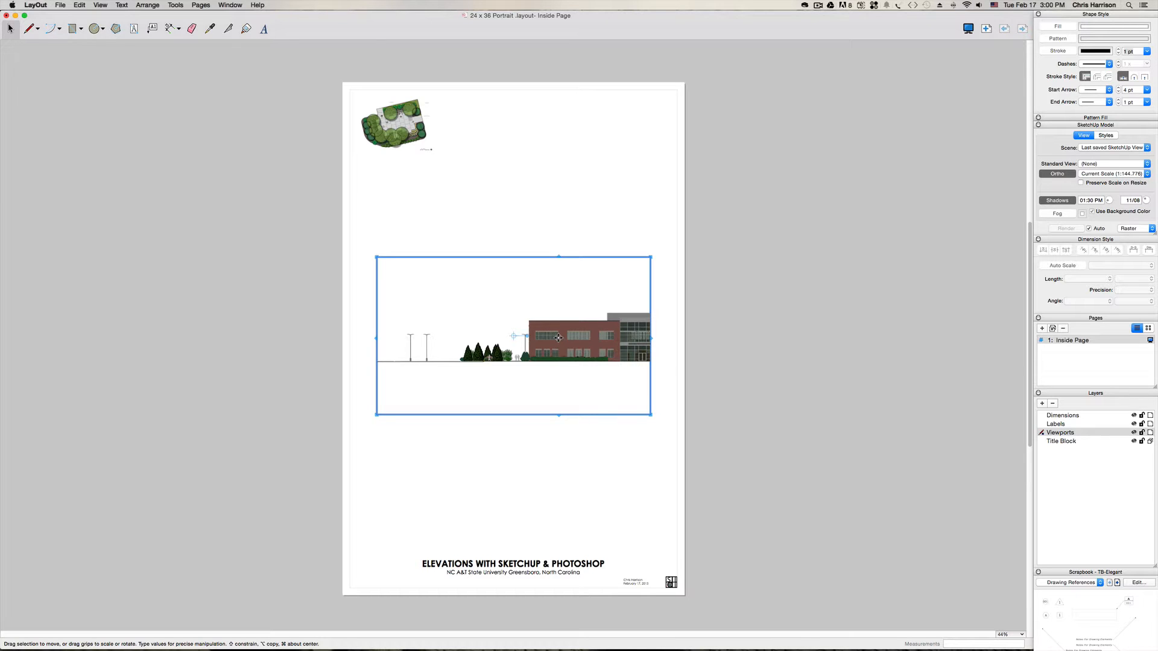
- Move the elevation viewport down above the title and widen it left and right
left_click_drag(559, 338, 559, 459)
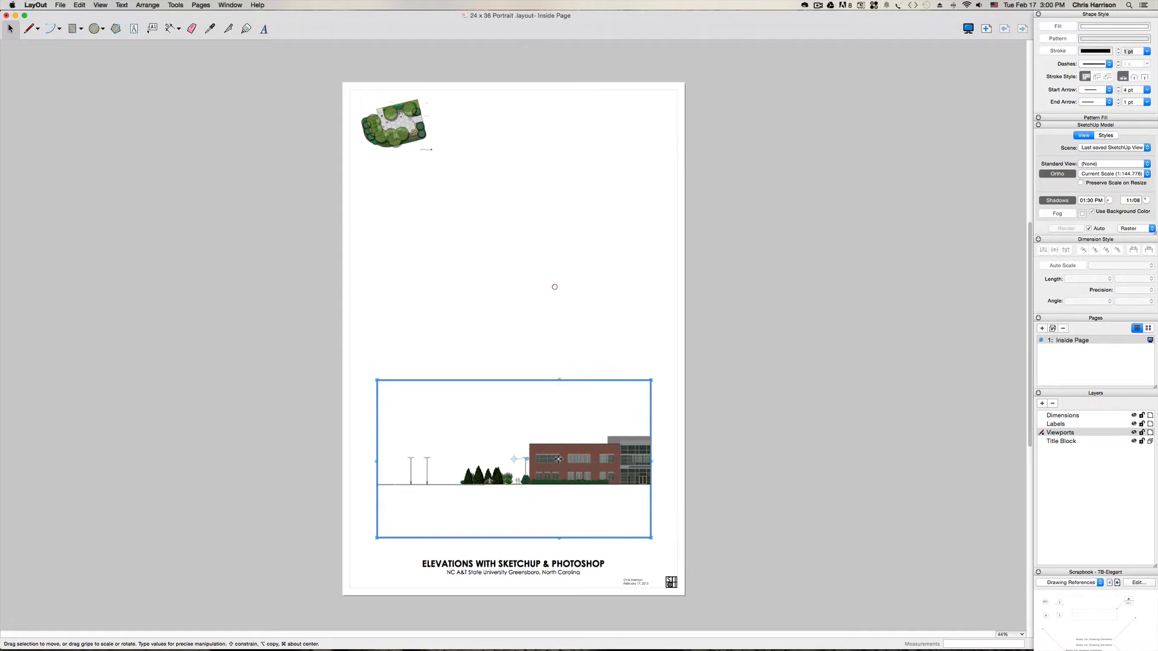
scroll(559, 459, "up", 3)
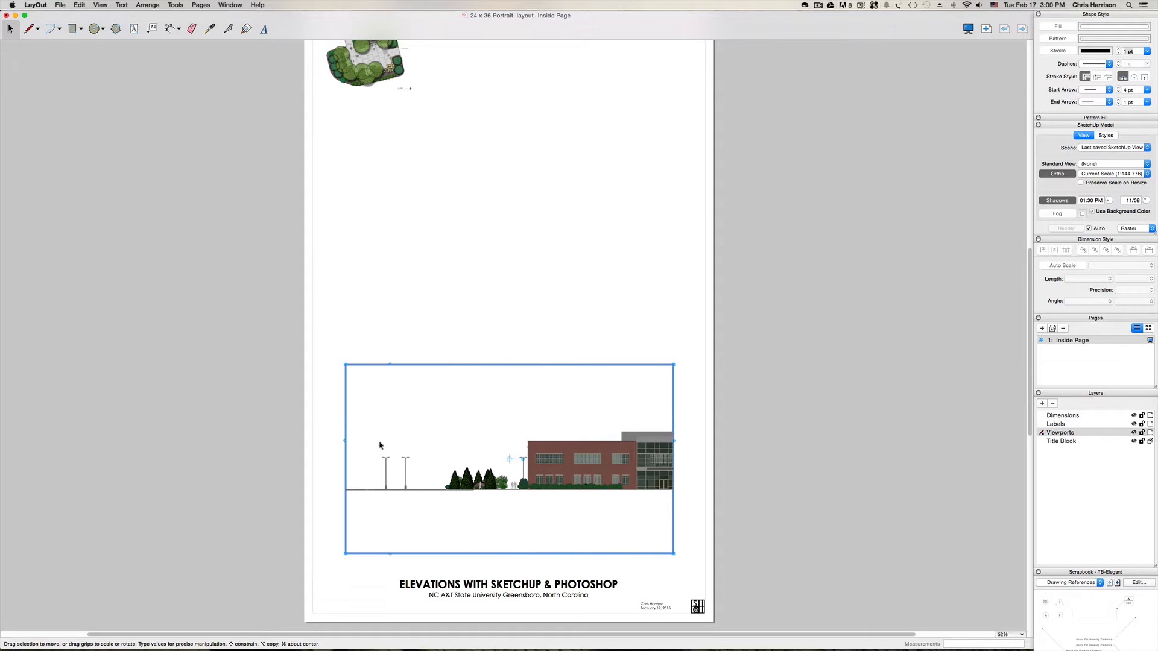
left_click_drag(343, 447, 321, 447)
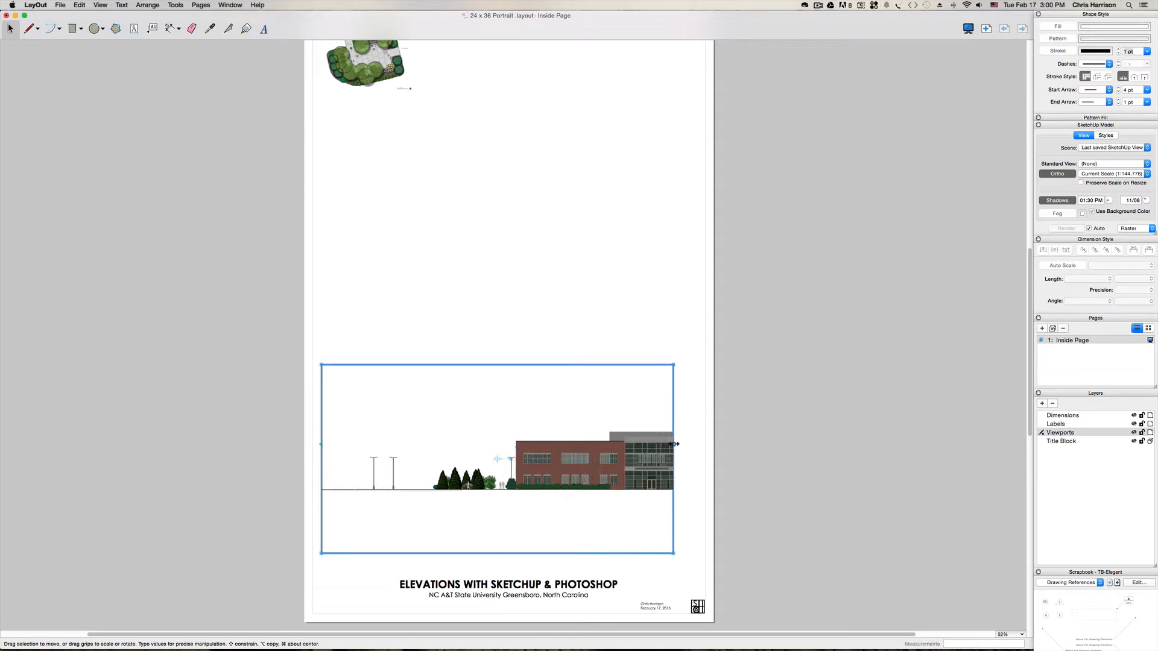
left_click_drag(674, 445, 697, 444)
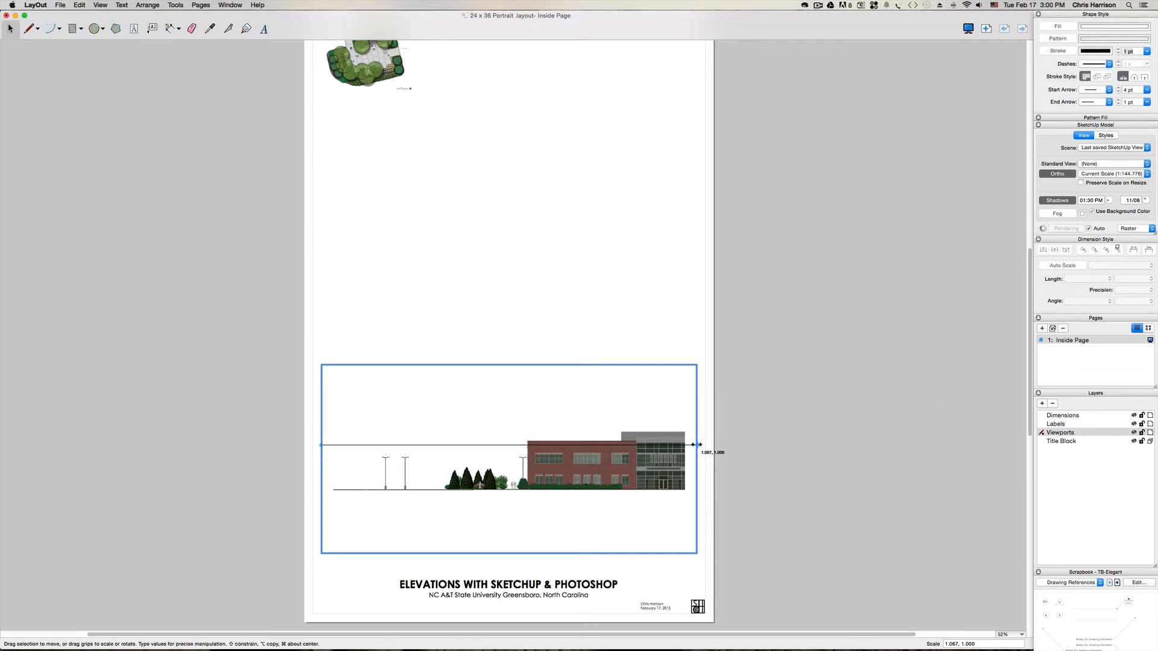
- Turn off Auto render, enable Preserve Scale on Resize, render, and crop the viewport's bottom
left_click(1089, 229)
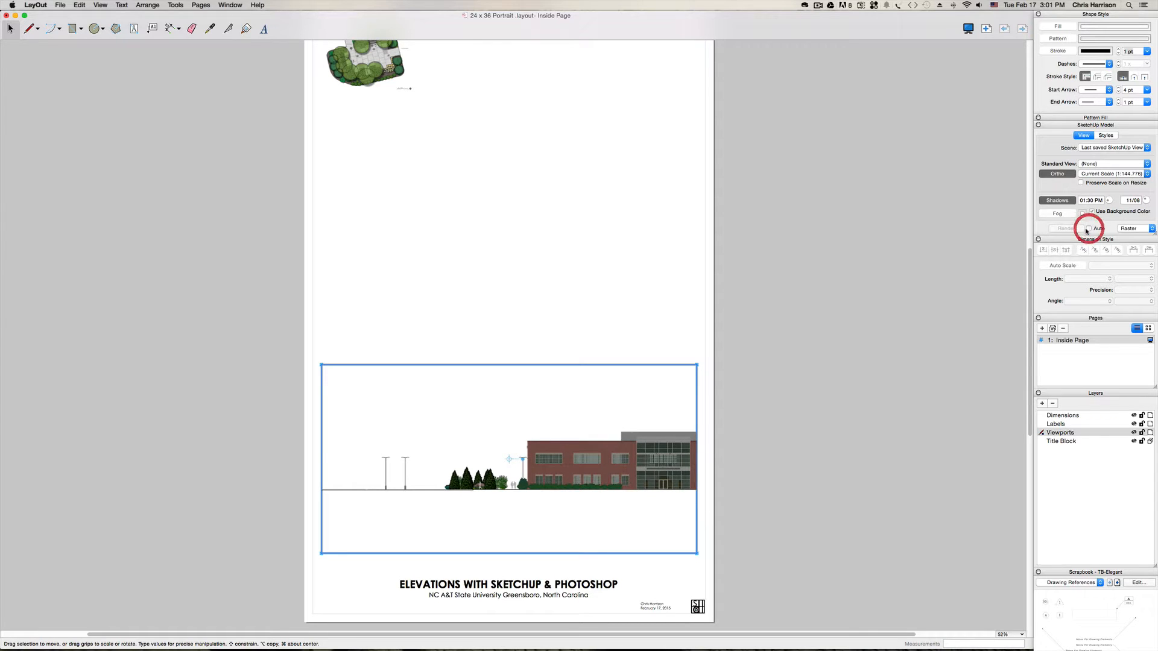
left_click(479, 531)
left_click_drag(506, 554, 509, 522)
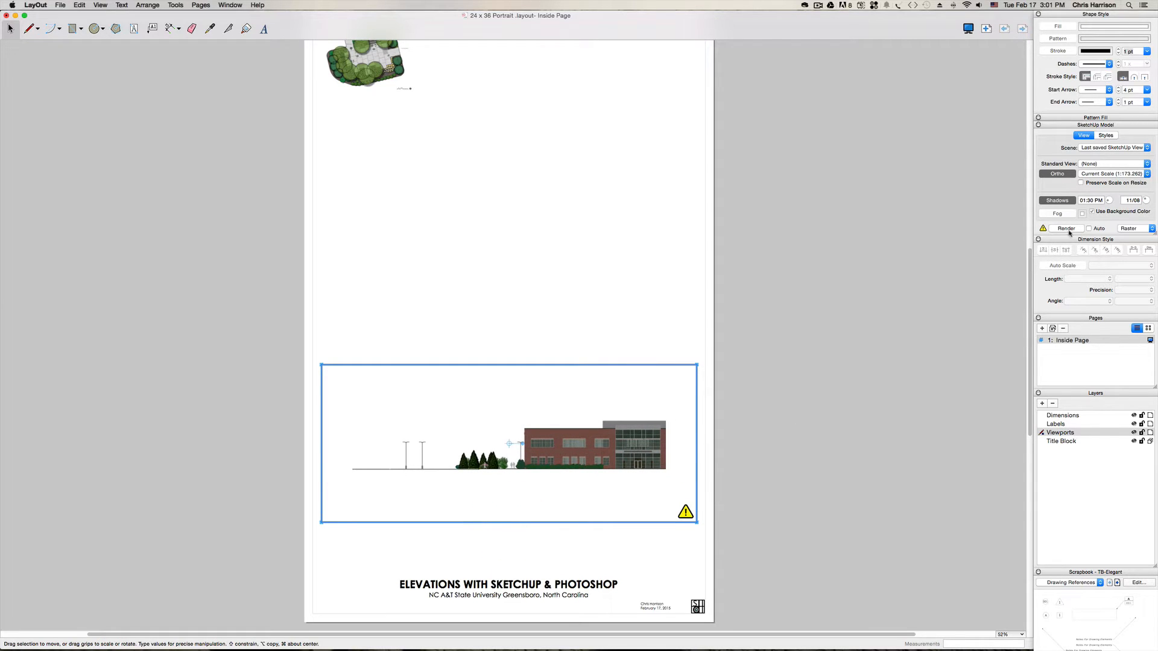
left_click(1081, 184)
left_click_drag(530, 523, 497, 534)
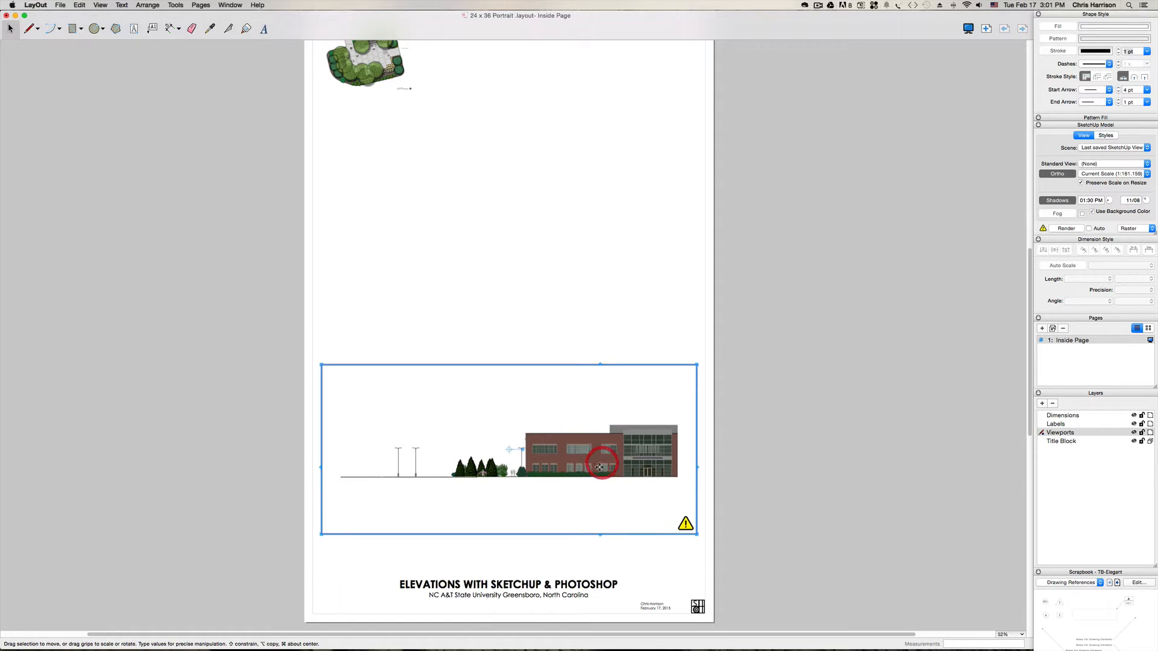
left_click(1066, 229)
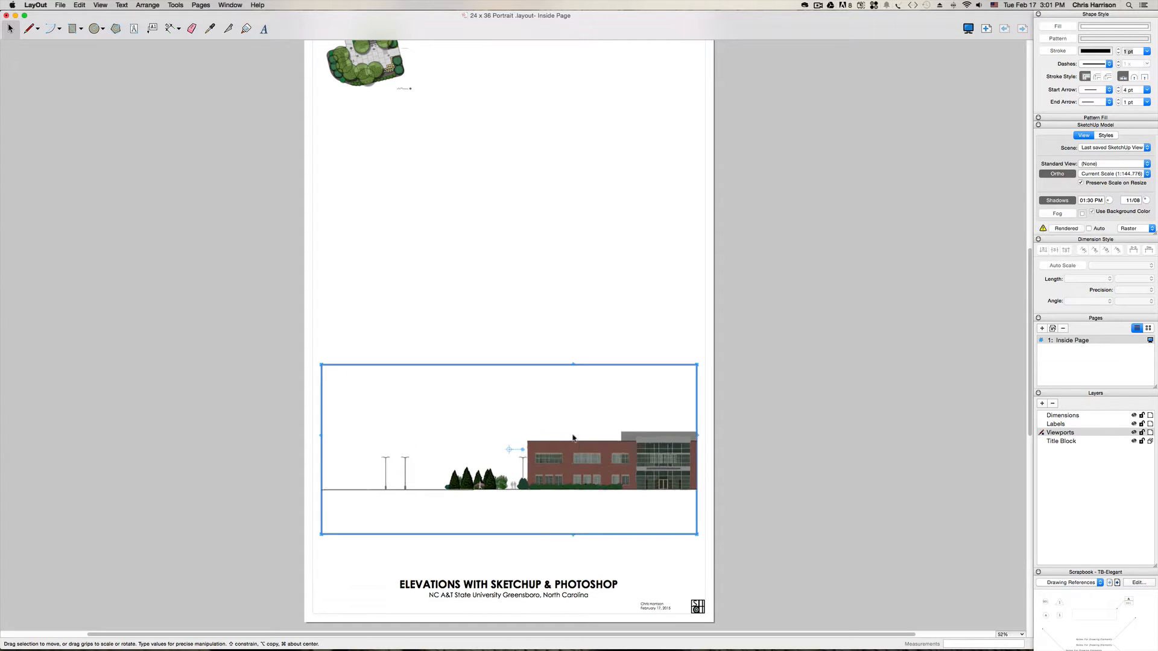
left_click_drag(547, 534, 548, 495)
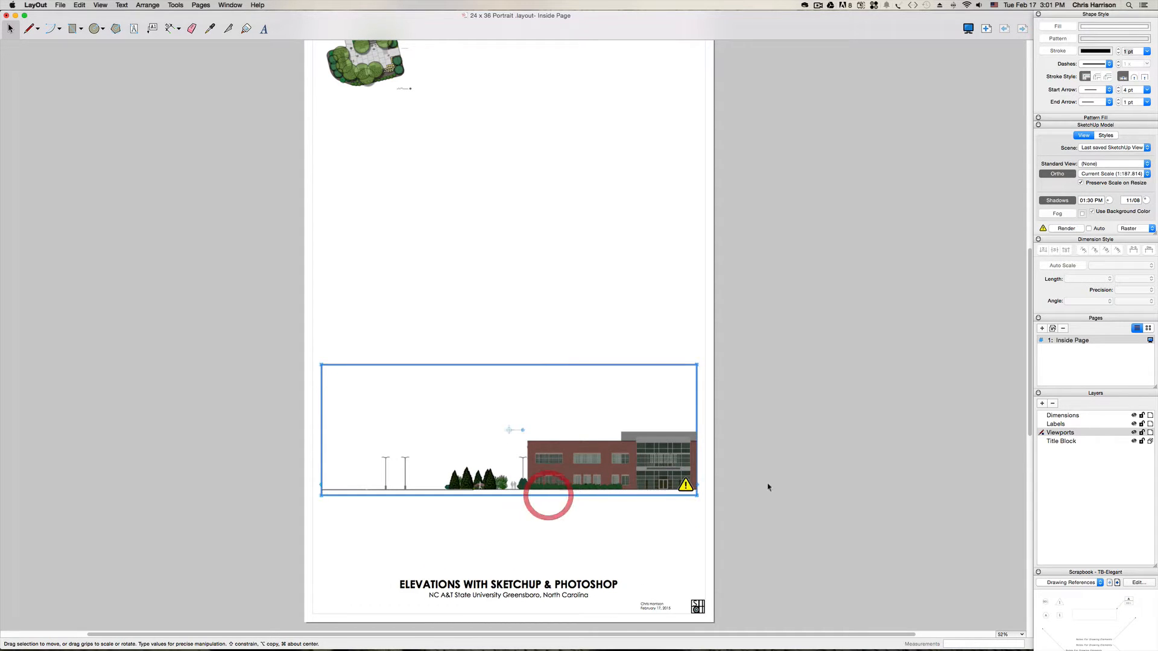
left_click(790, 480)
left_click(533, 462)
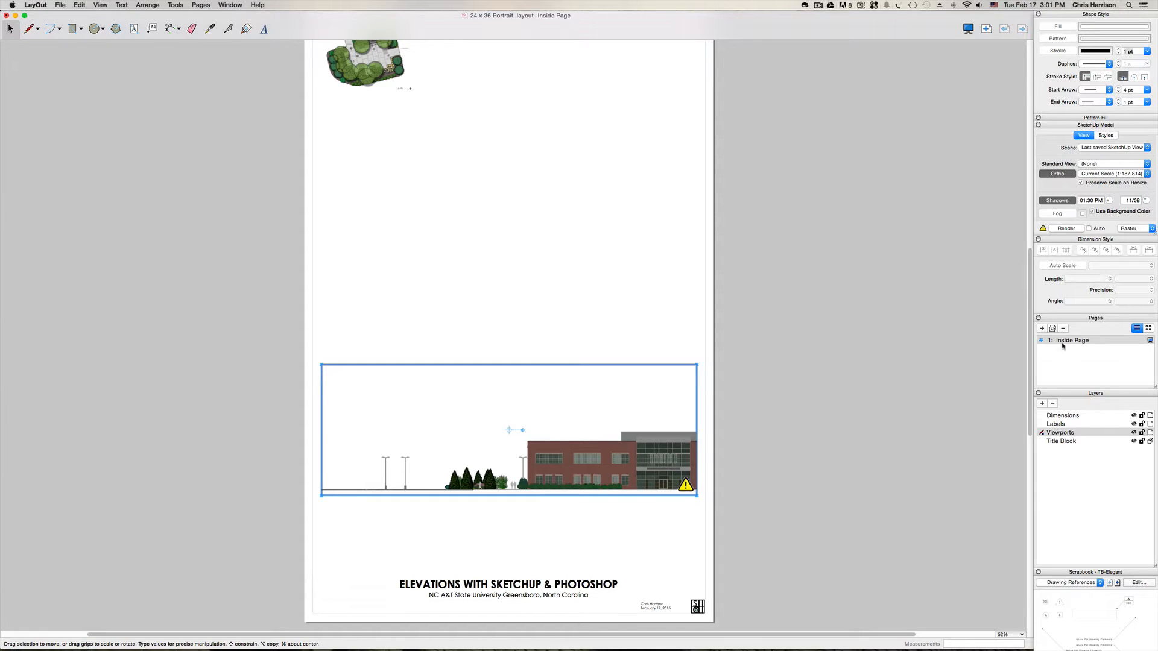
- Set the bottom elevation viewport to 1/4" = 1'-0" scale with the Section 2-Good Veg scene, rendered
right_click(582, 454)
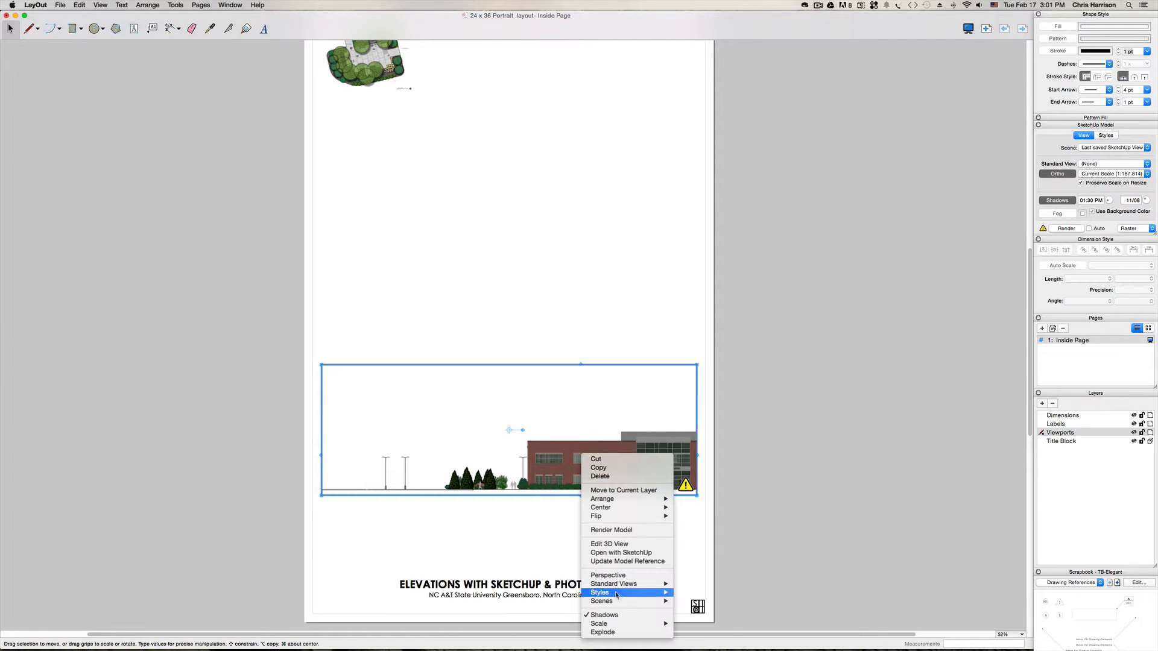
mouse_move(655, 629)
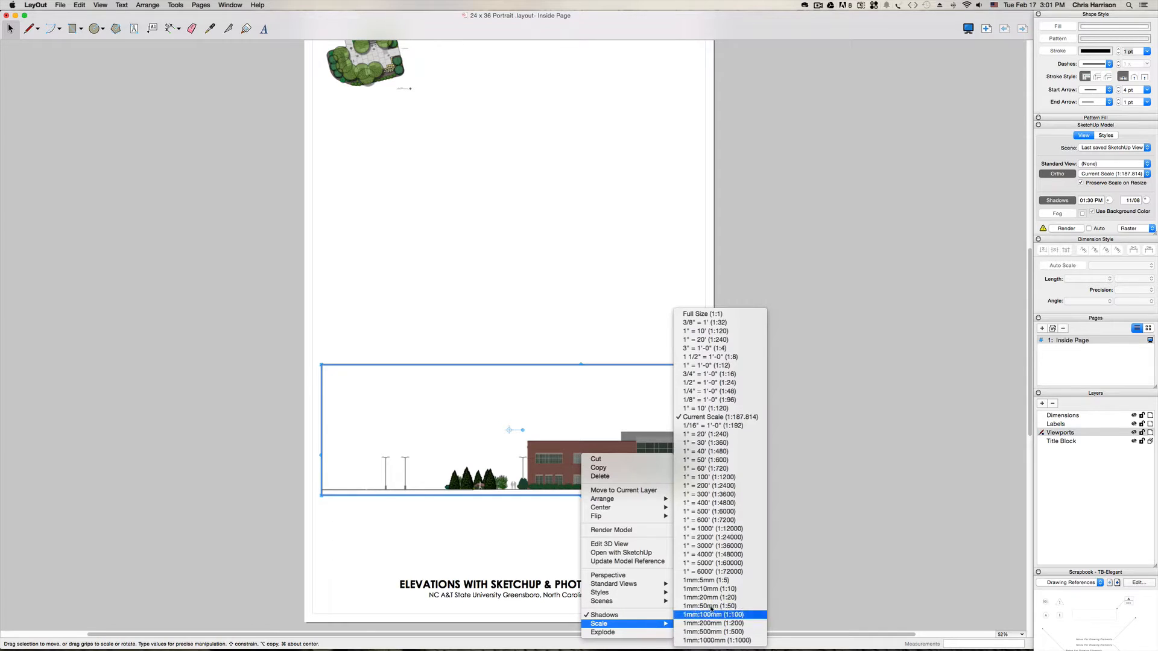
left_click(735, 400)
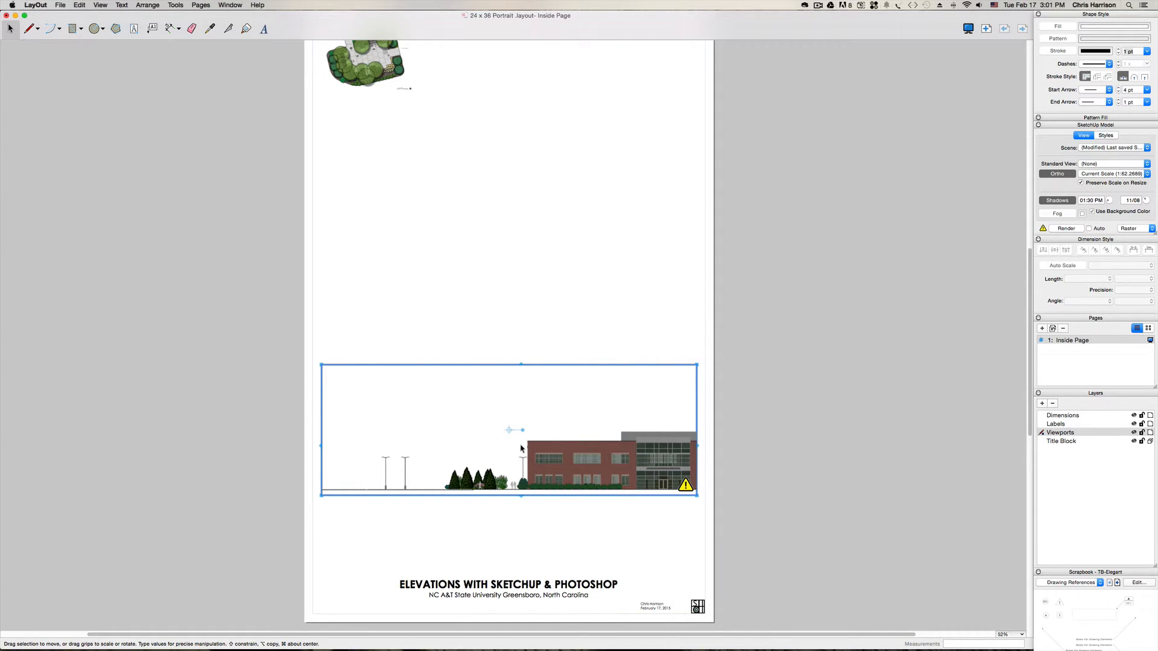
left_click(1065, 228)
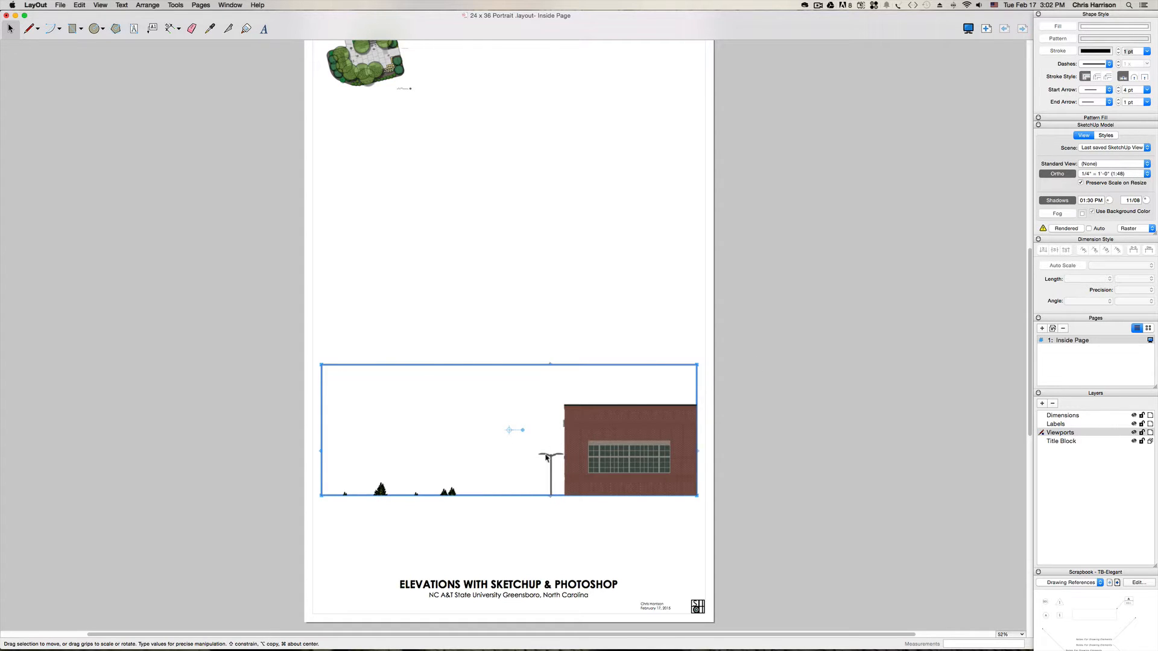
left_click(482, 460)
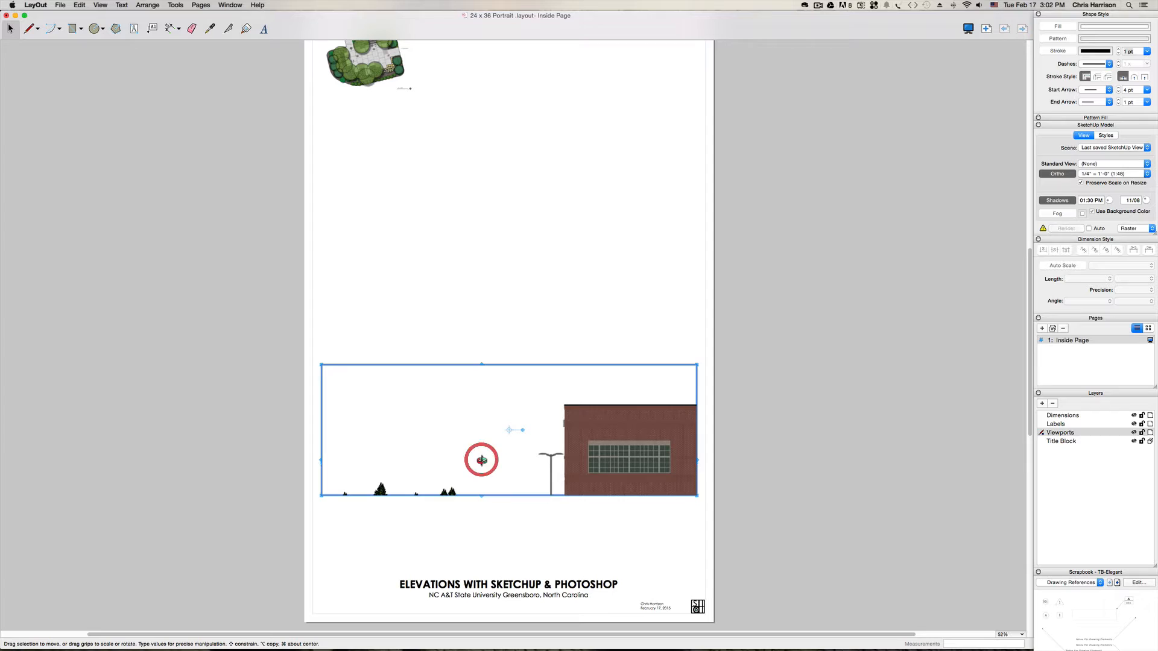
left_click(481, 460)
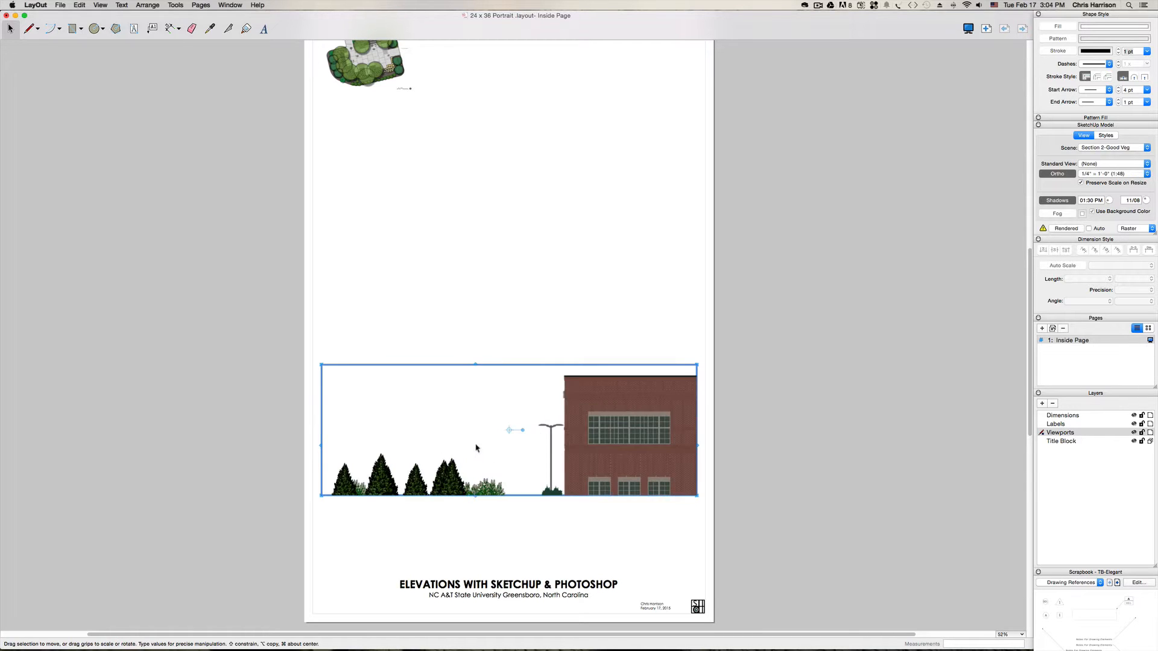
- Pan the elevation's model view so ground line, vegetation and people sit along the viewport's bottom edge
double_click(479, 445)
double_click(479, 444)
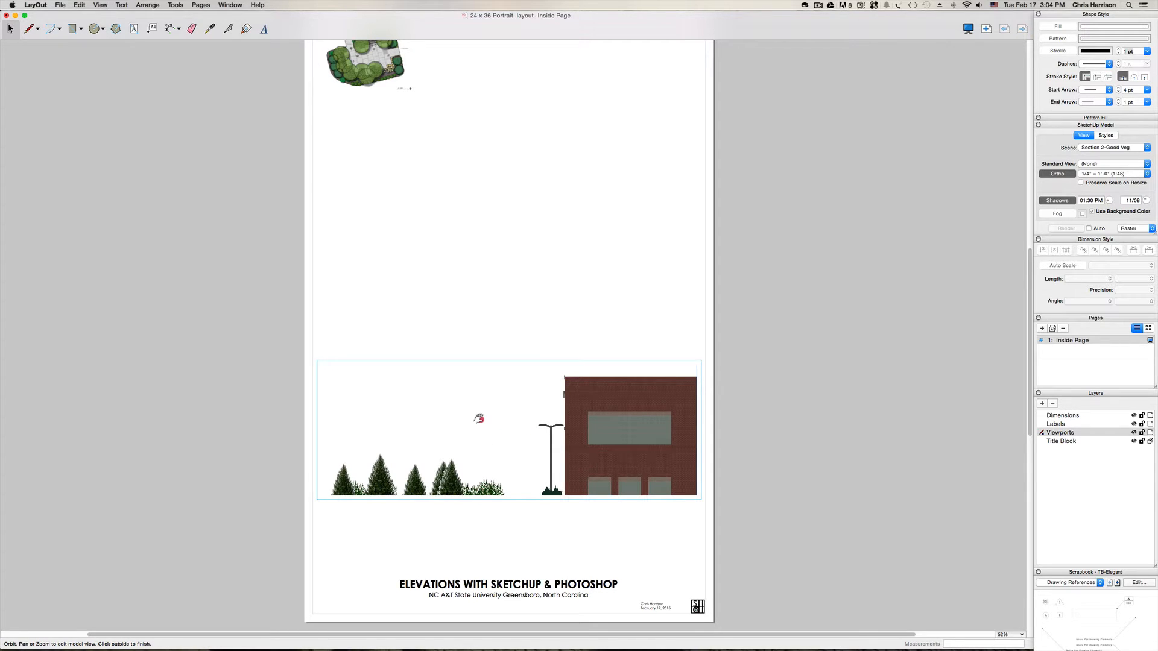
mouse_move(480, 419)
left_mouse_down("shift")
mouse_move(476, 329)
mouse_move(484, 435)
mouse_move(503, 445)
mouse_move(517, 534)
left_mouse_up("shift")
left_click(516, 531)
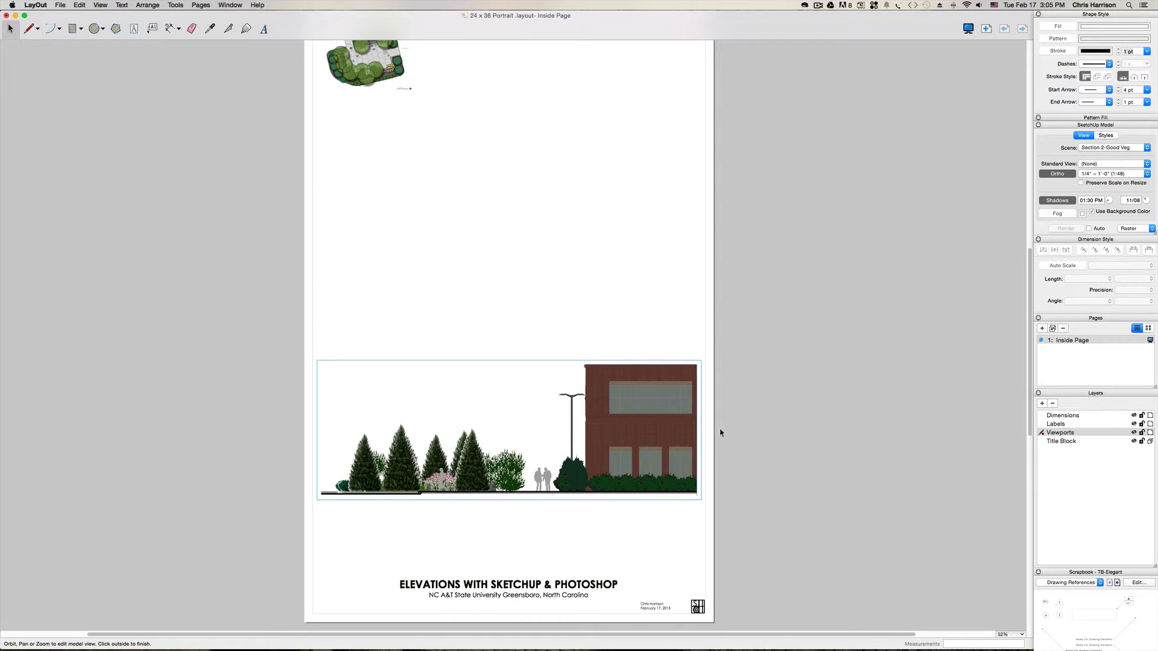
left_click(747, 421)
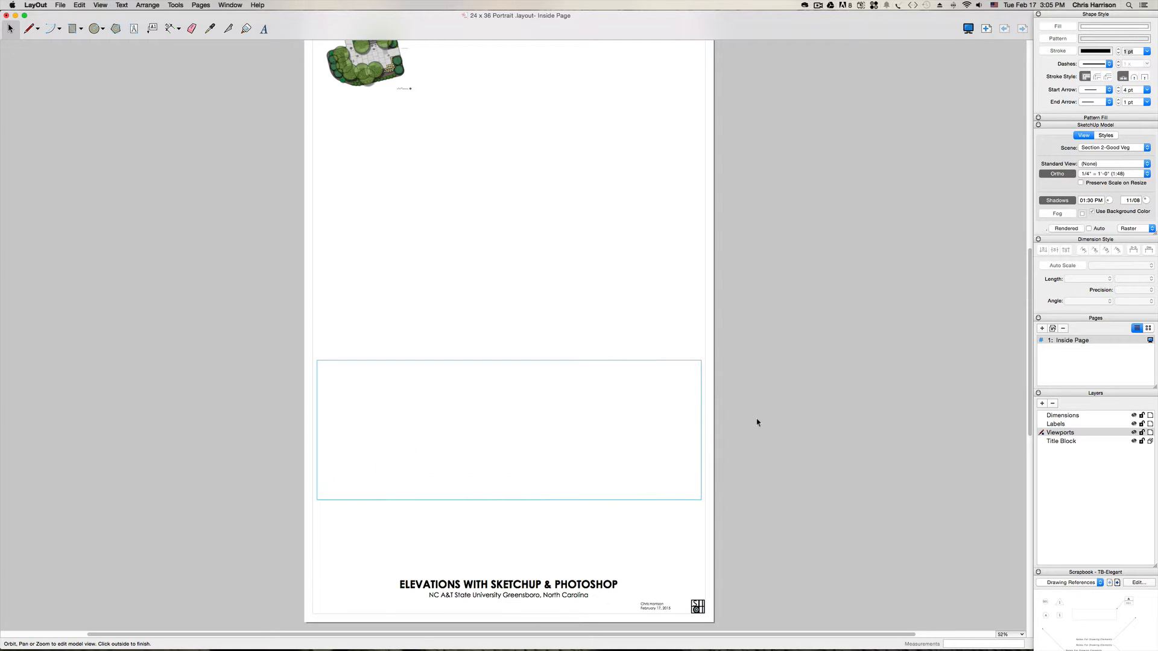
left_click(757, 422)
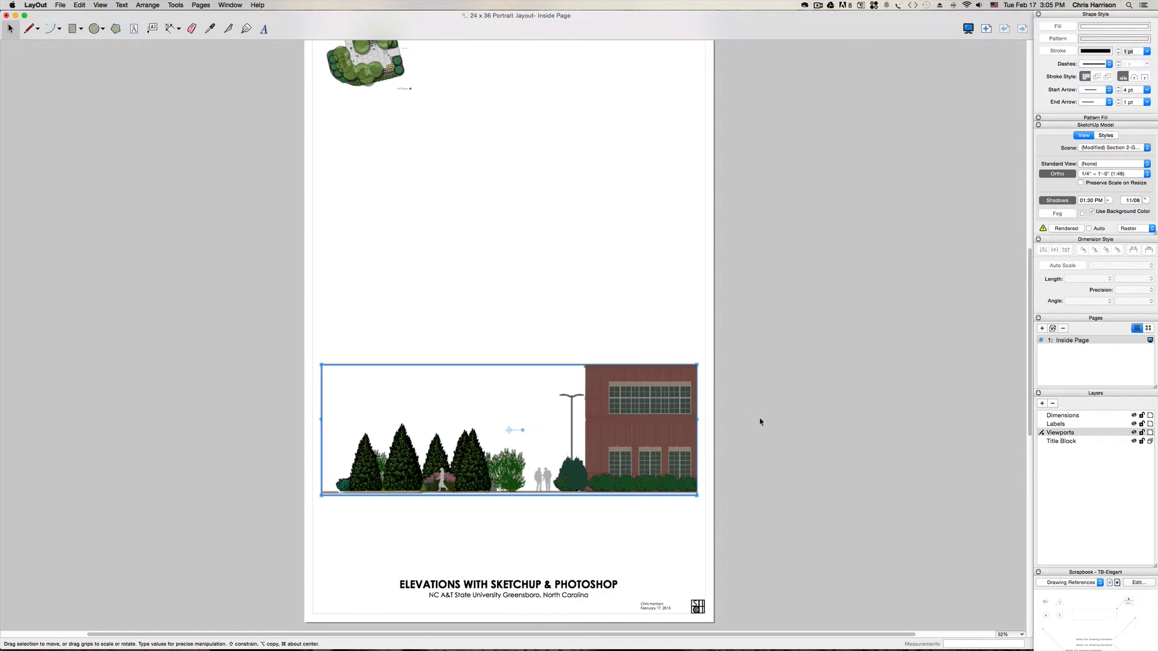
- With the elevation and title block in view, collapse the Dimension Style and Layers tray panels
left_click(760, 422)
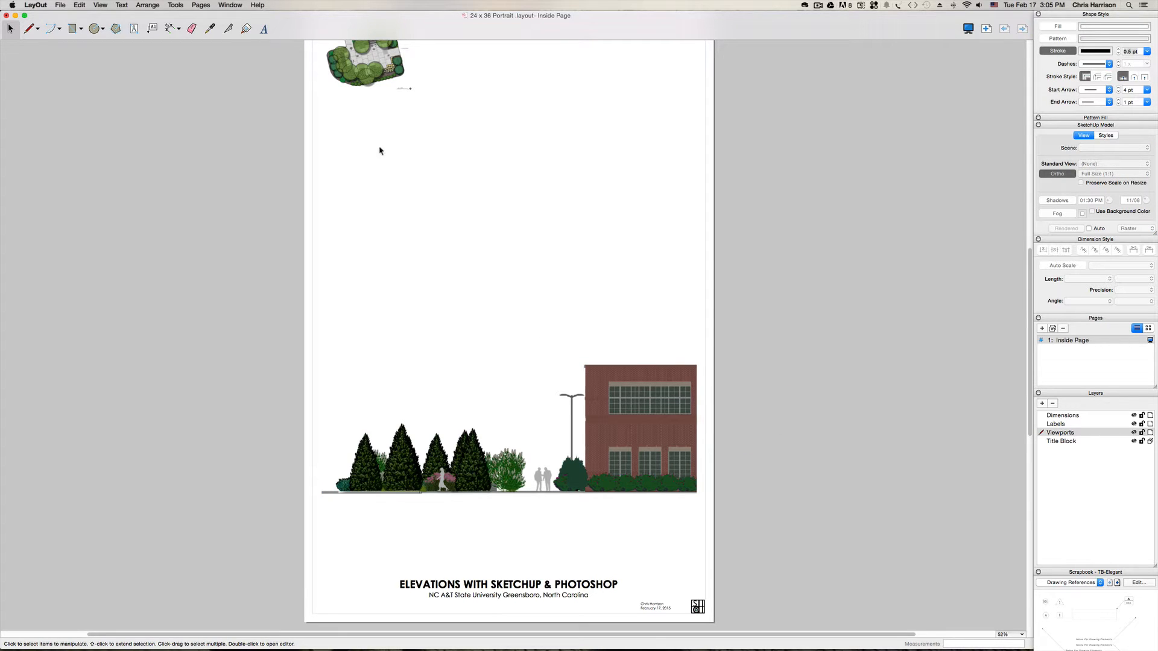
key("h")
left_click_drag(602, 295, 602, 370)
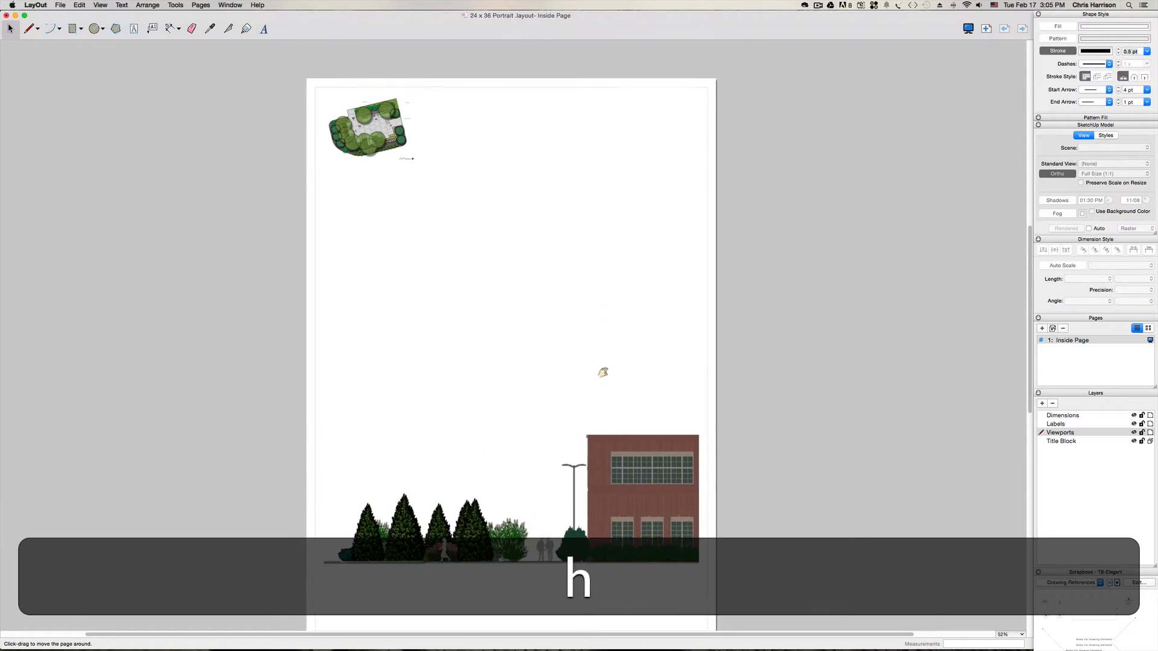
key("space")
key("h")
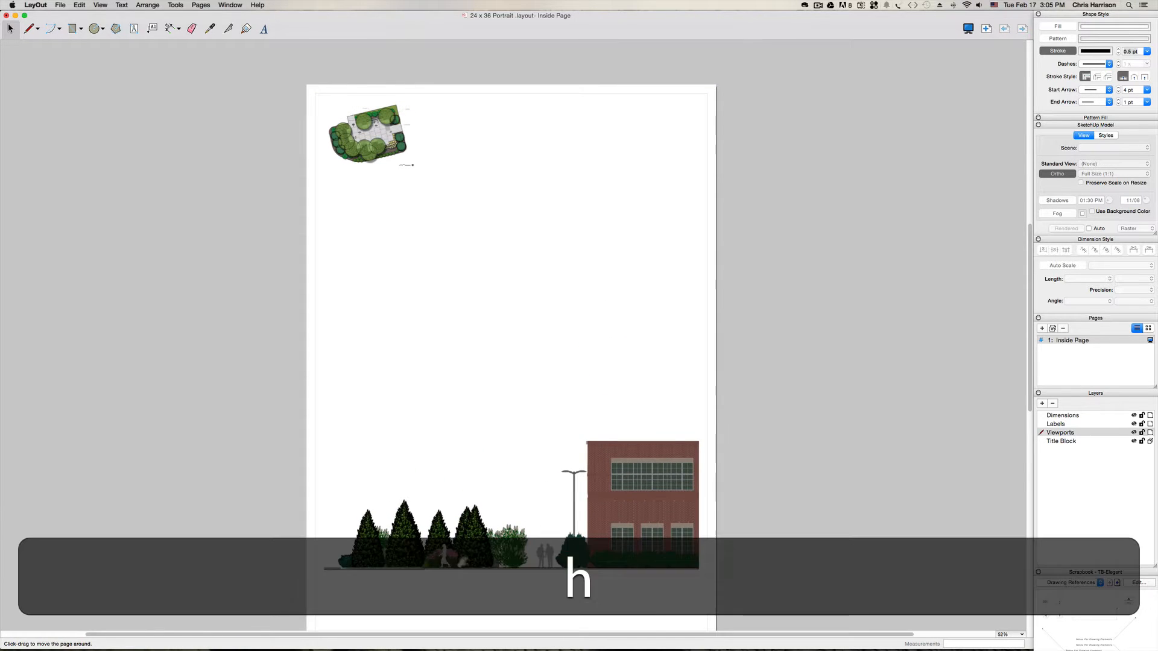
left_click_drag(464, 563, 461, 443)
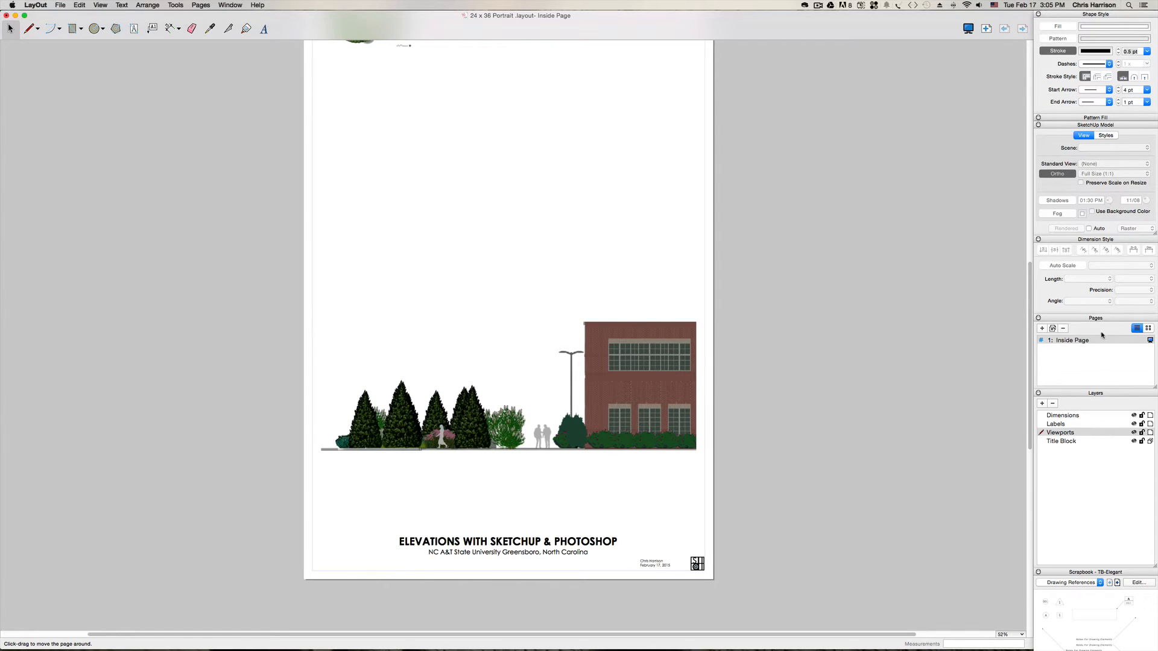
left_click(1109, 240)
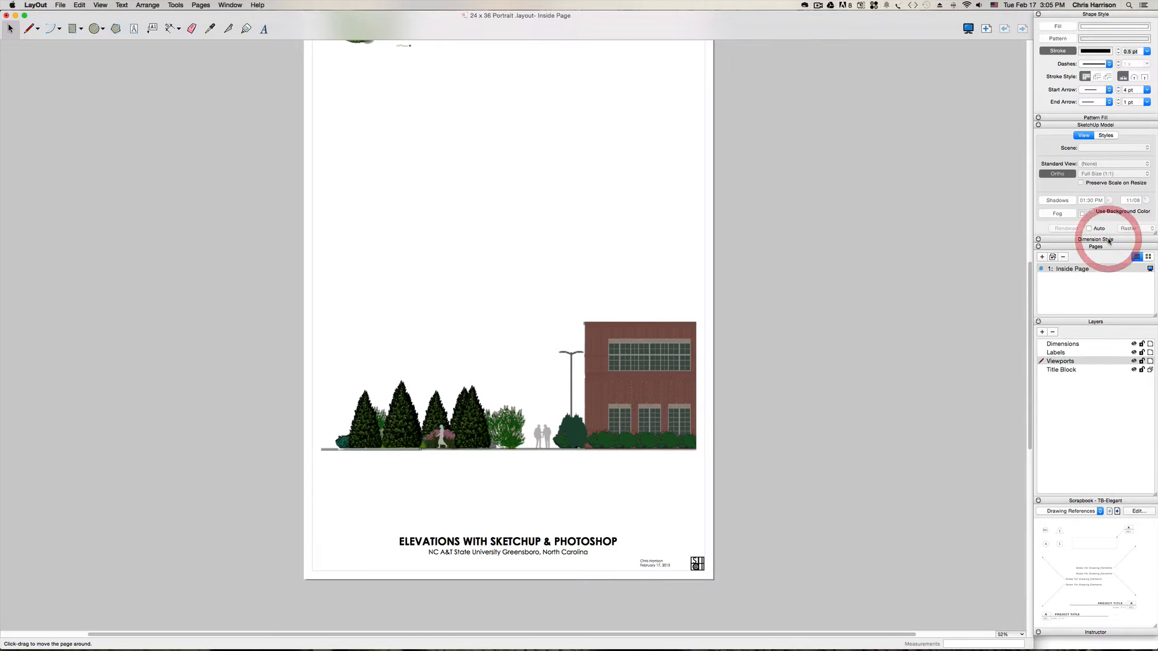
left_click(1092, 323)
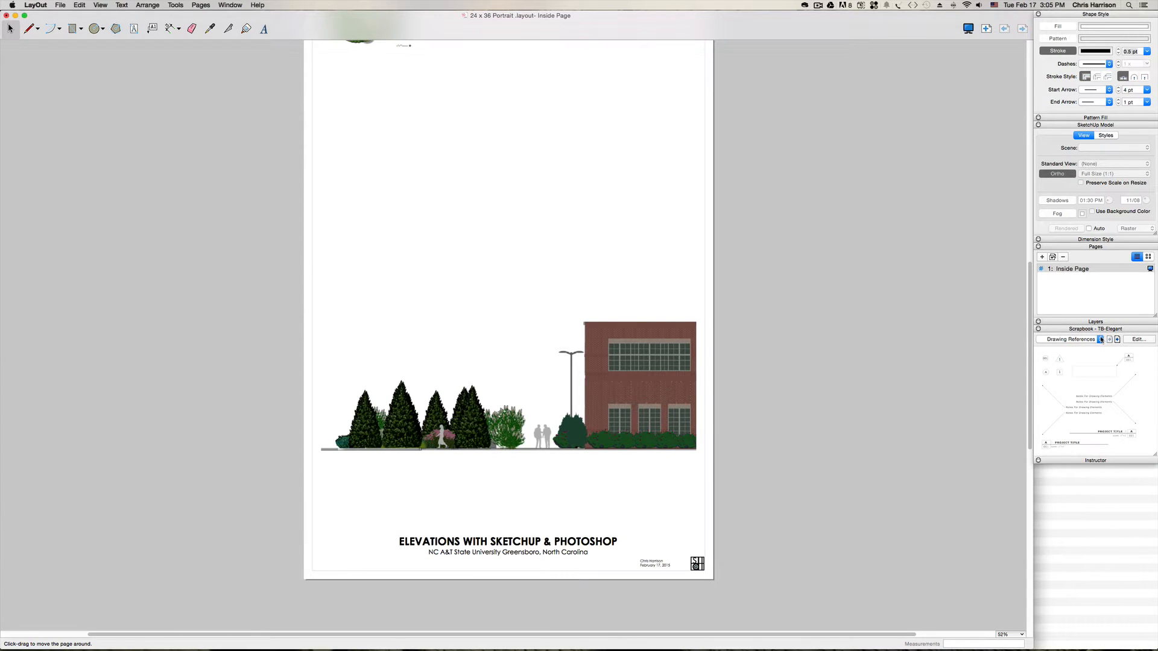
left_click(1100, 339)
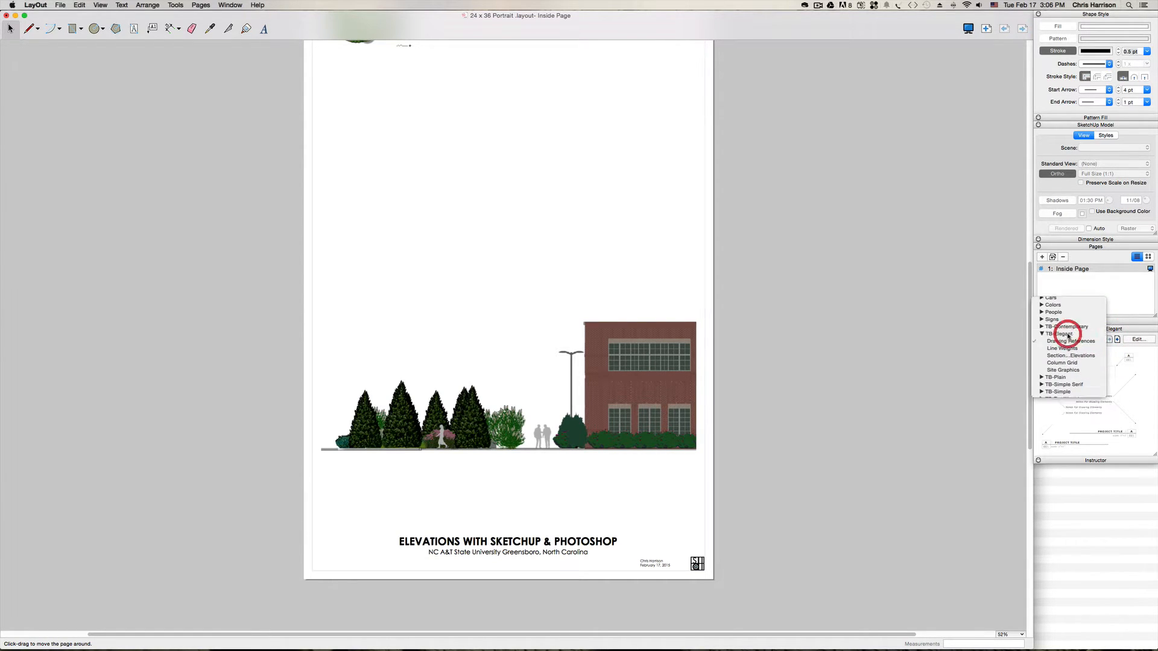
left_click(1073, 354)
left_click(1099, 341)
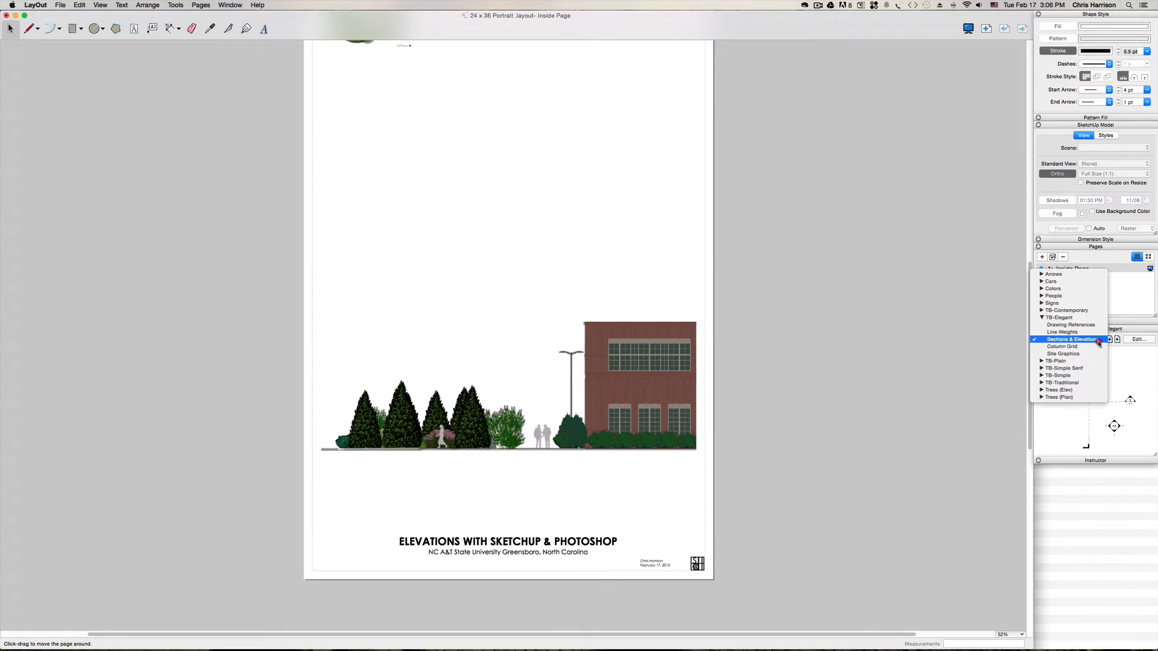
left_click(1101, 338)
left_click(1119, 340)
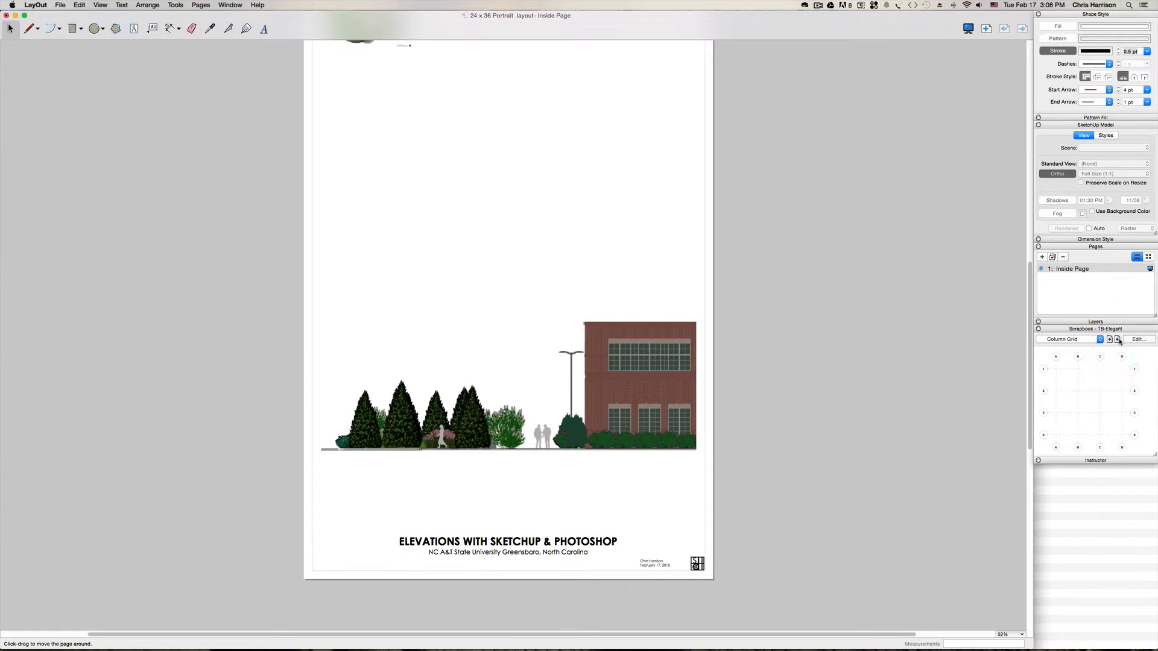
left_click(1119, 340)
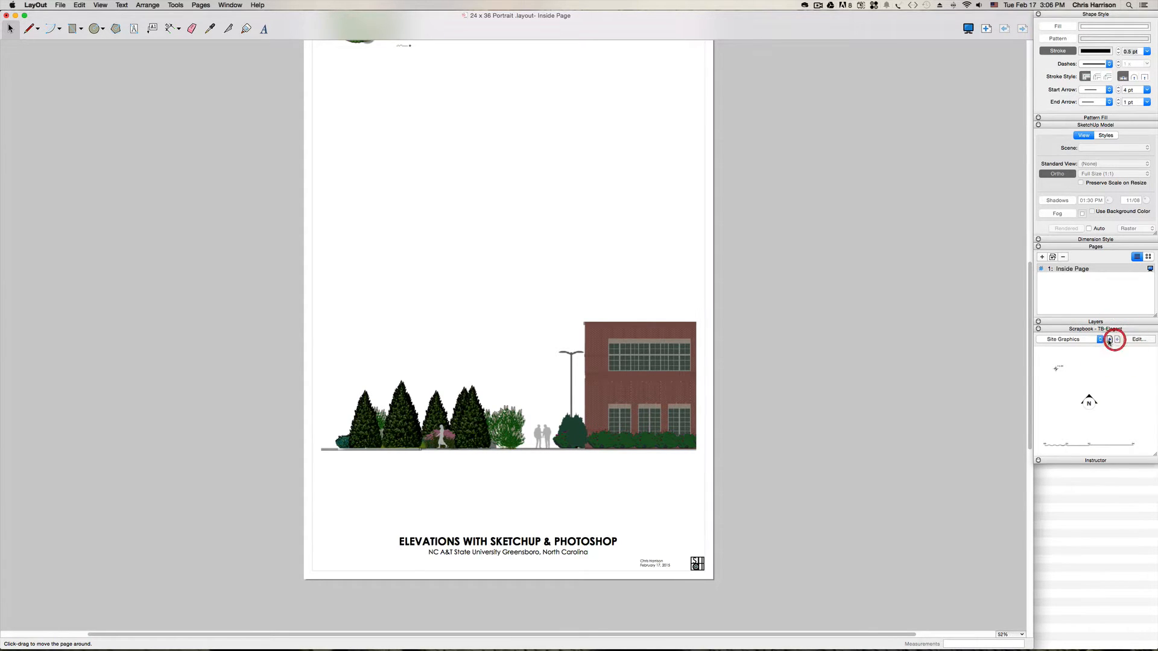
left_click(1108, 340)
left_click(1109, 340)
left_click(1108, 340)
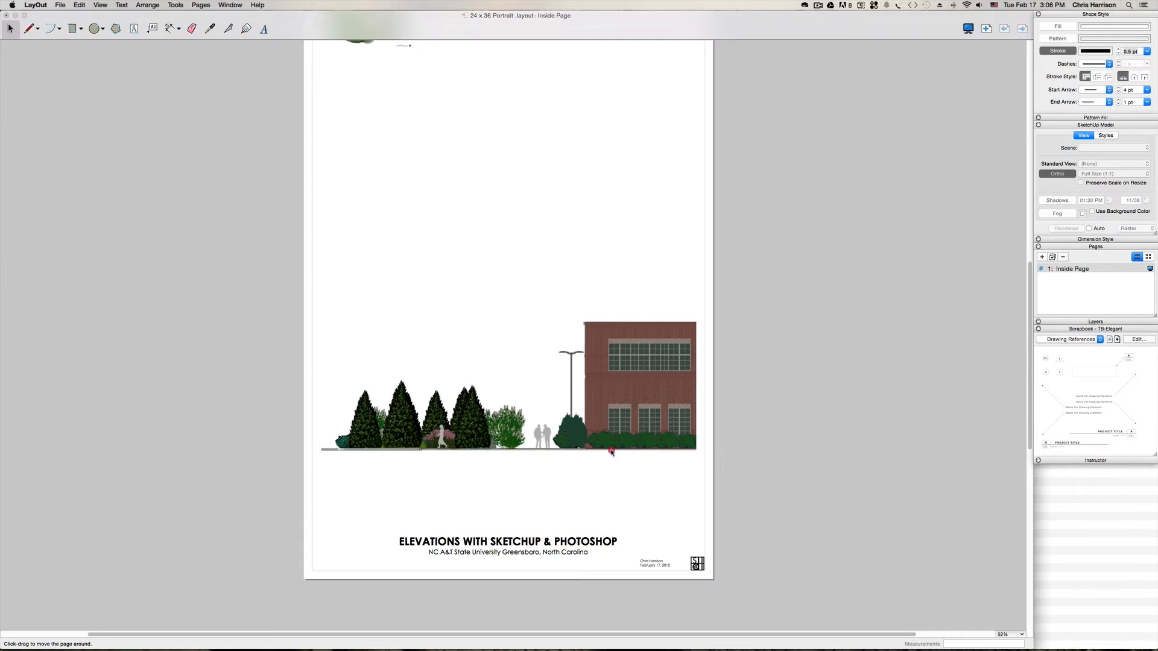
left_click(1050, 429)
left_click(1096, 443)
key("space")
- Place the PROJECT TITLE label from the Drawing References scrapbook below the elevation's left end
left_click_drag(1028, 445, 323, 473)
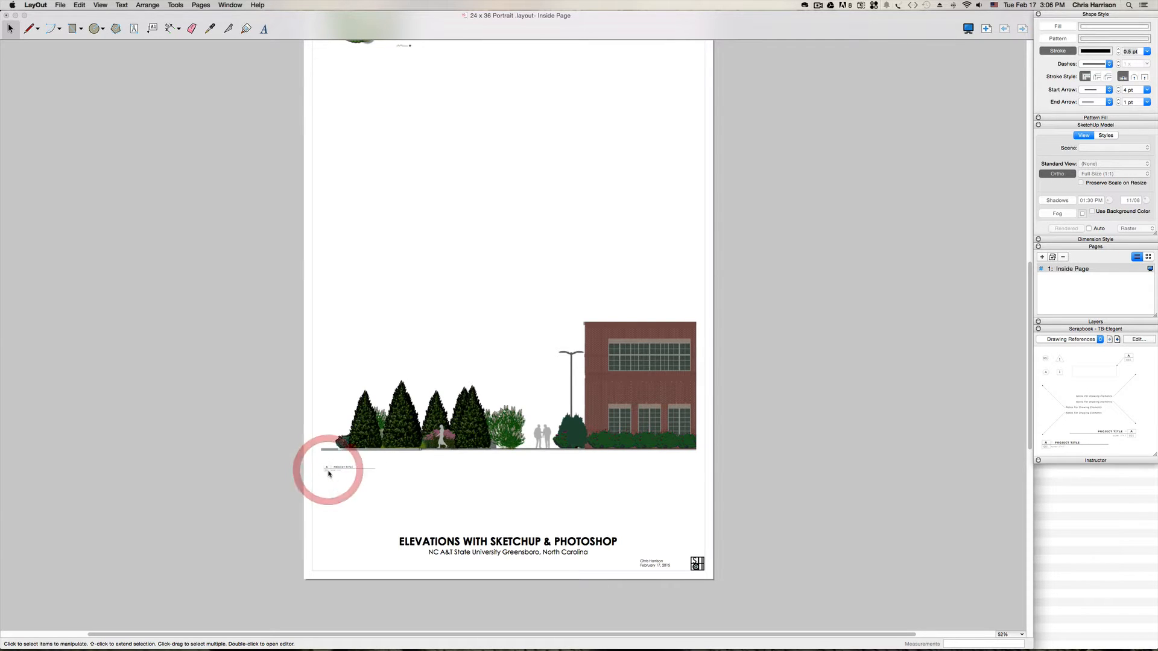
left_click(343, 473)
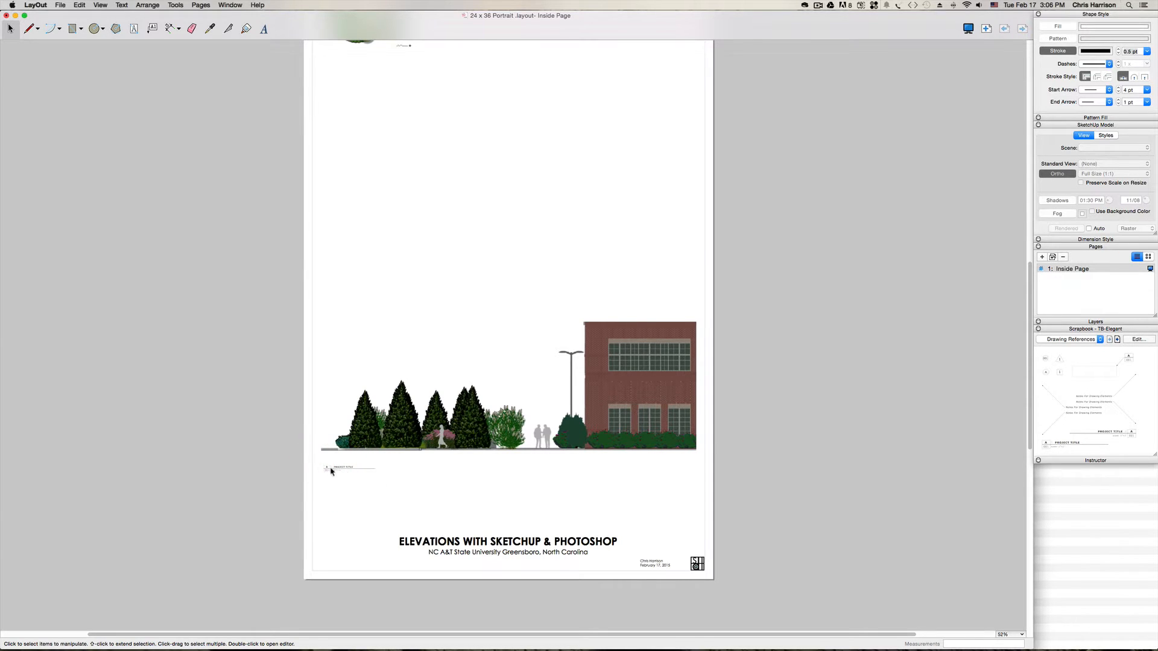
left_click(324, 468)
scroll(361, 469, "up", 5)
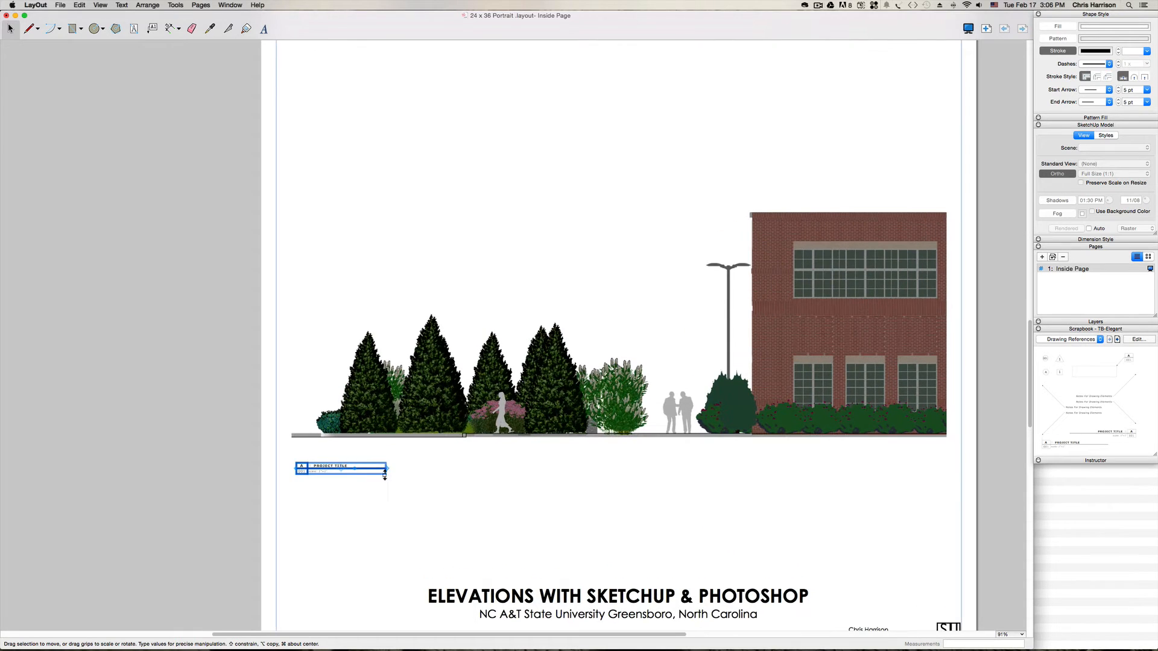
scroll(389, 484, "up", 4)
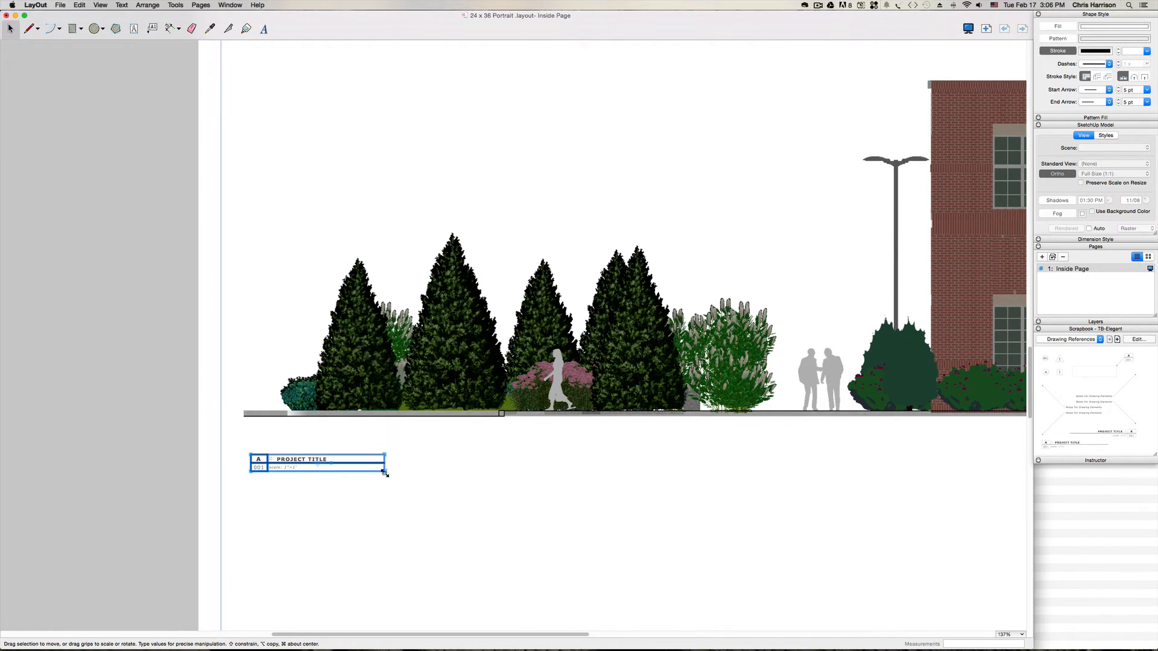
- Scale the PROJECT TITLE label up about 2.3 times by its corner grip
left_click_drag(385, 474, 404, 490)
scroll(525, 516, "down", 9)
scroll(470, 529, "up", 5)
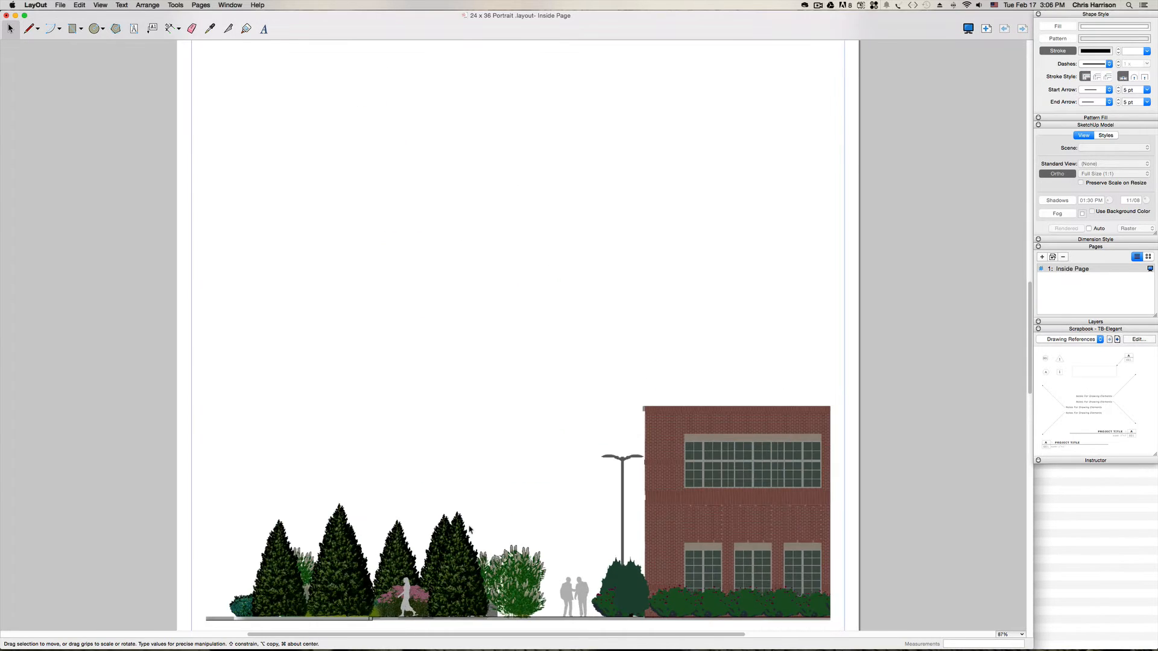
scroll(470, 529, "down", 4)
key("h")
left_click_drag(466, 531, 484, 389)
key("space")
left_click(442, 495)
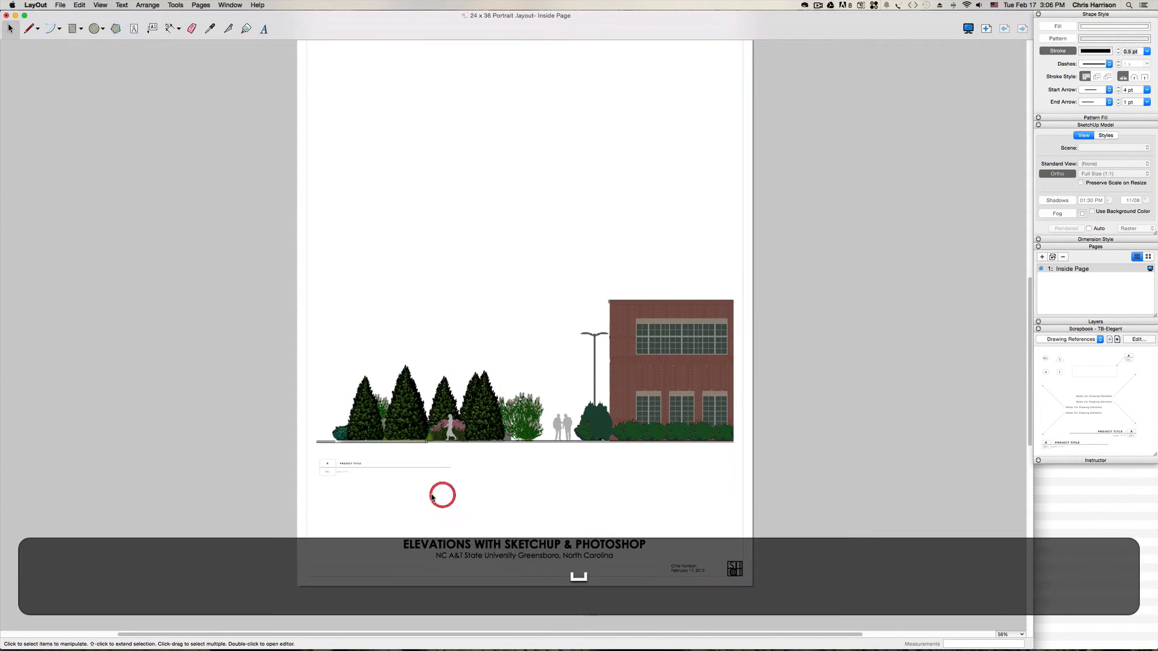
scroll(325, 472, "up", 6)
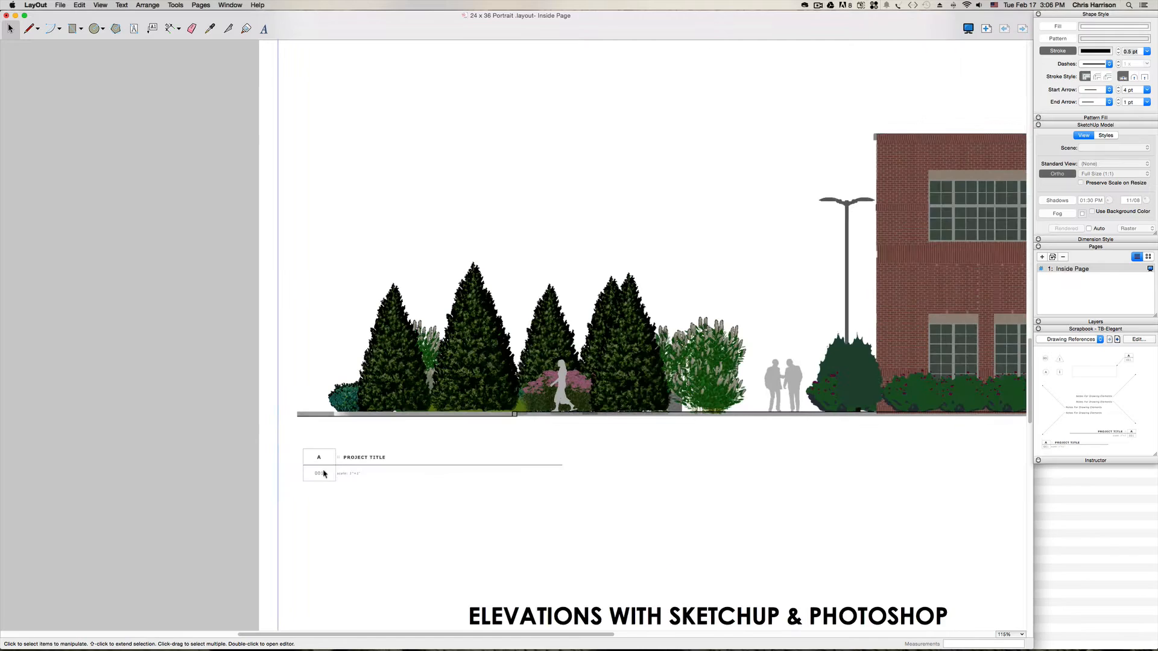
left_click(359, 456)
scroll(359, 455, "down", 3)
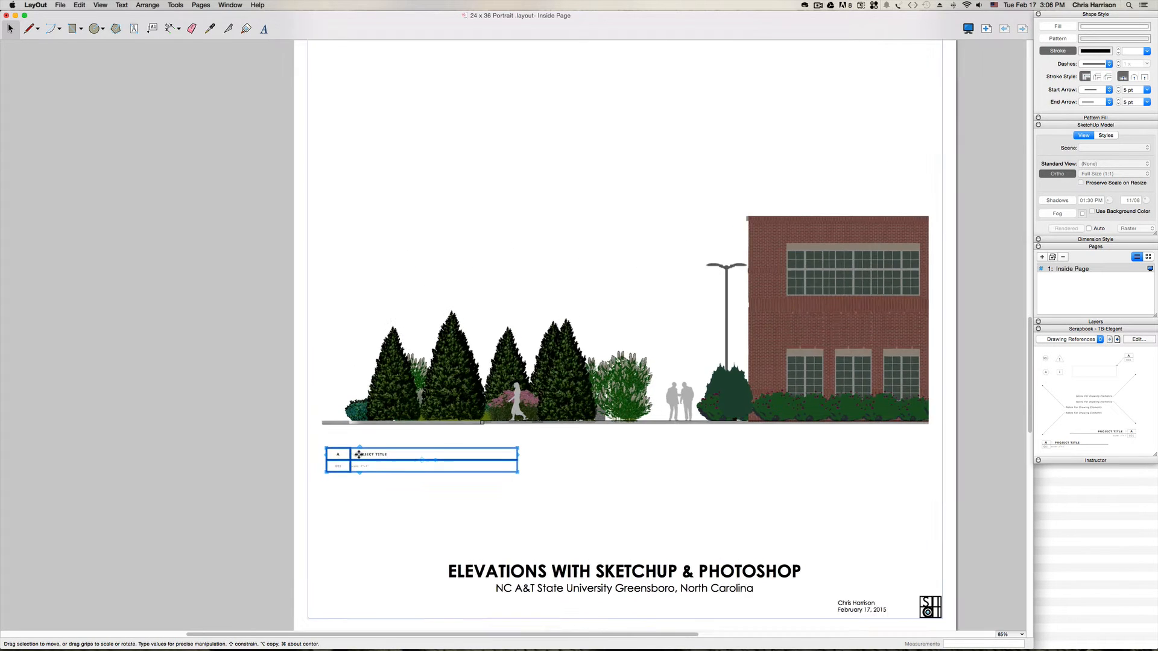
scroll(359, 454, "up", 4)
- Set PROJECT TITLE in Century Gothic at size 17
double_click(369, 455)
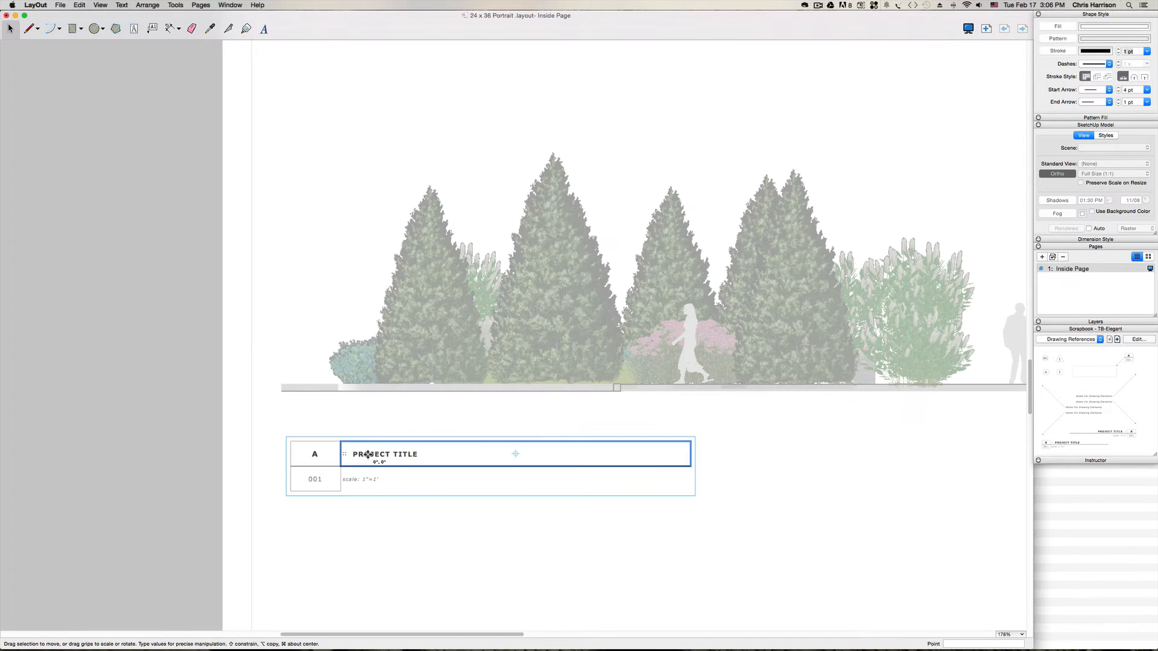
double_click(368, 455)
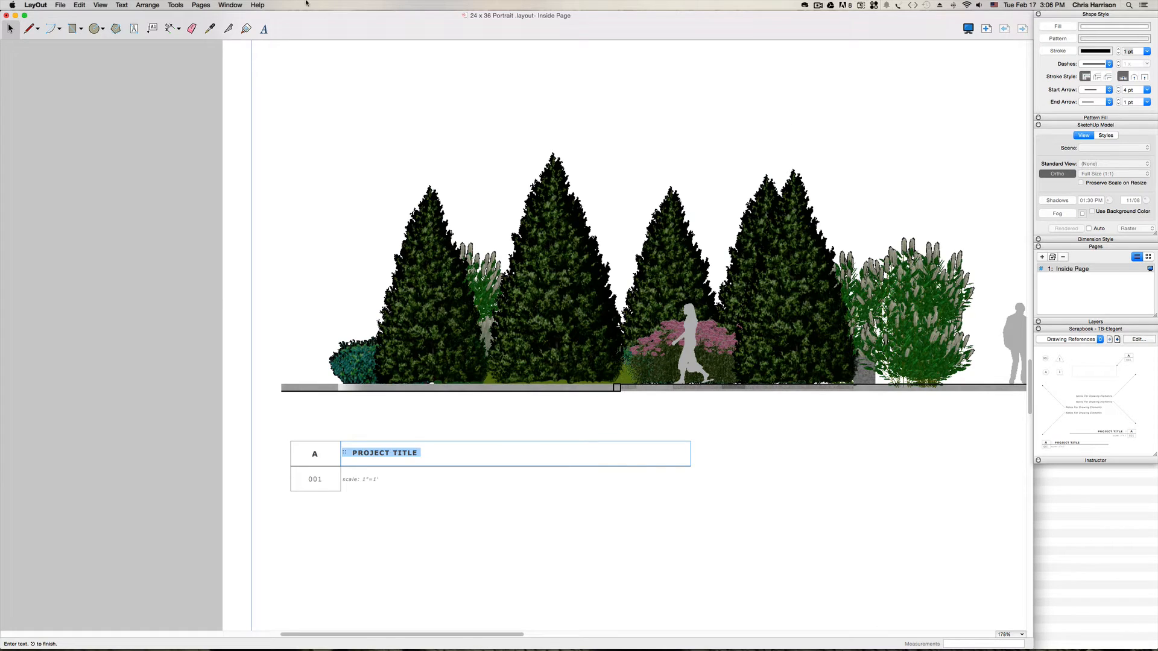
left_click(225, 7)
left_click(233, 147)
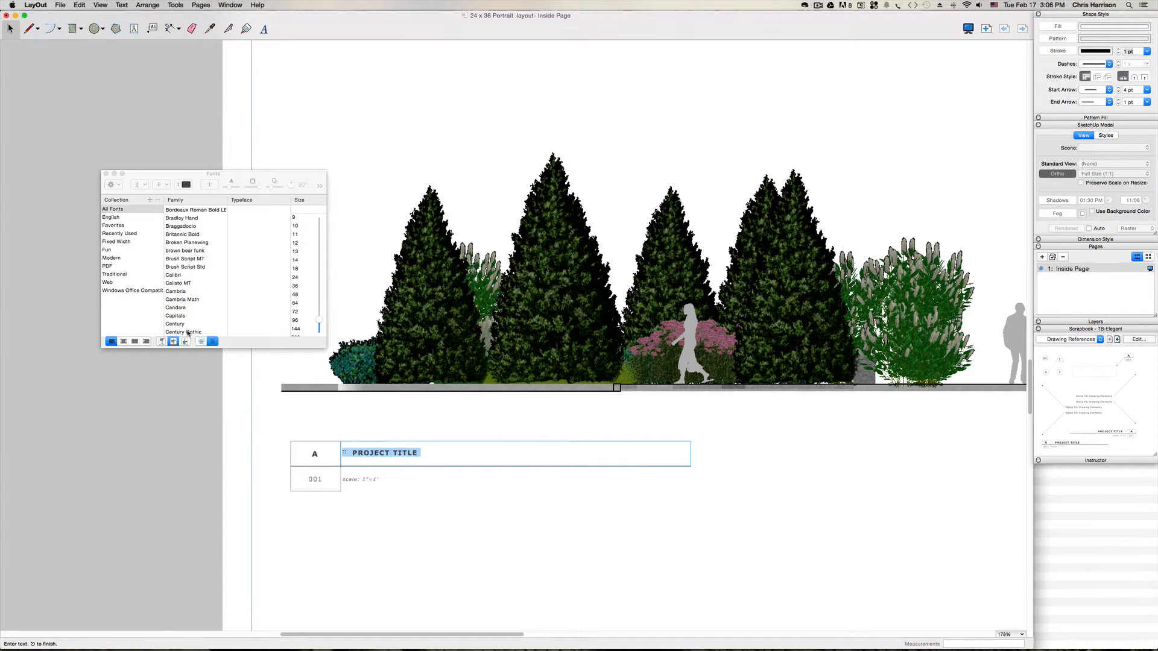
left_click(188, 333)
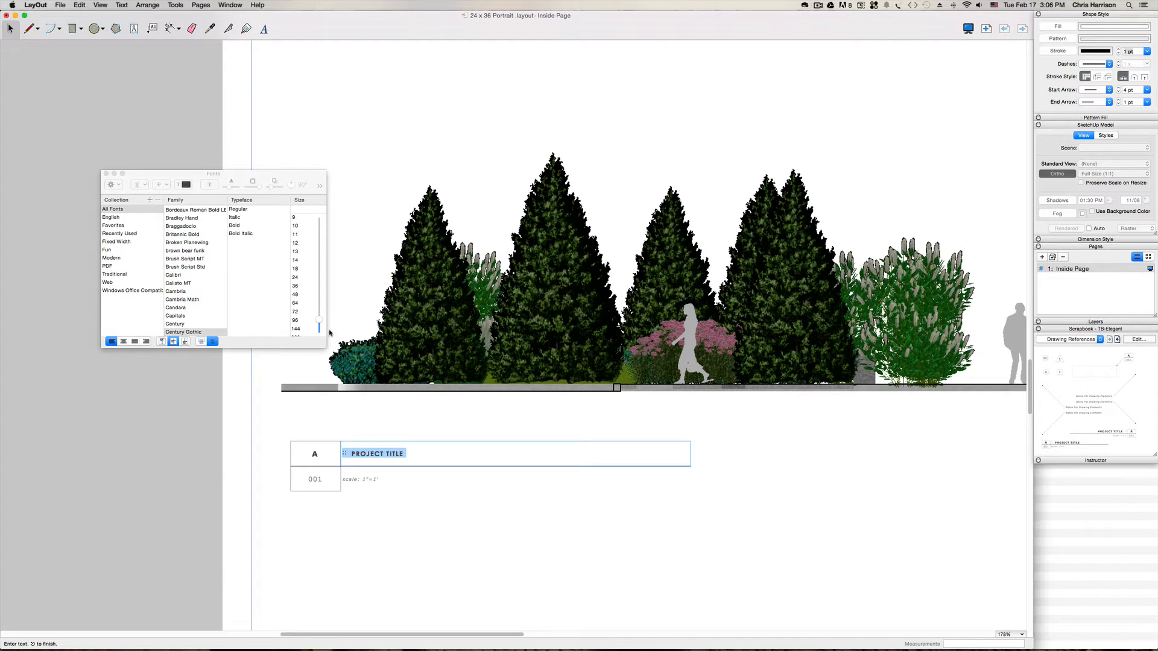
left_click_drag(316, 320, 316, 313)
- Make the scale note read scale: 1/4"=1'-0" in black at size 8
left_click(358, 480)
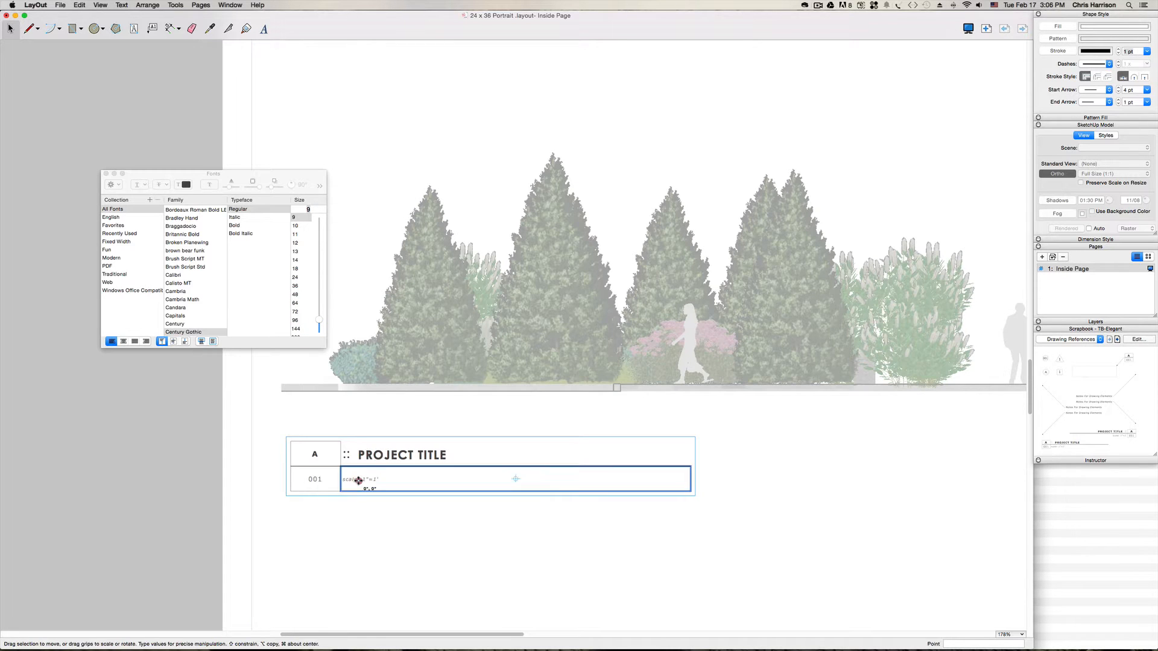
double_click(358, 480)
left_click(187, 185)
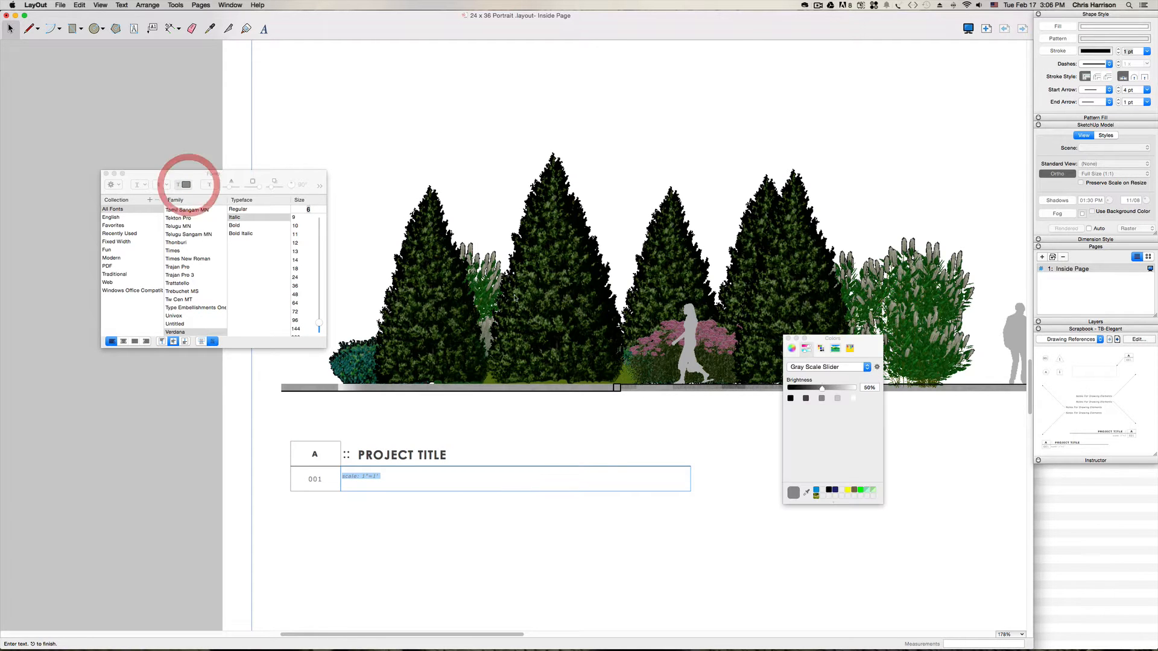
left_click(791, 399)
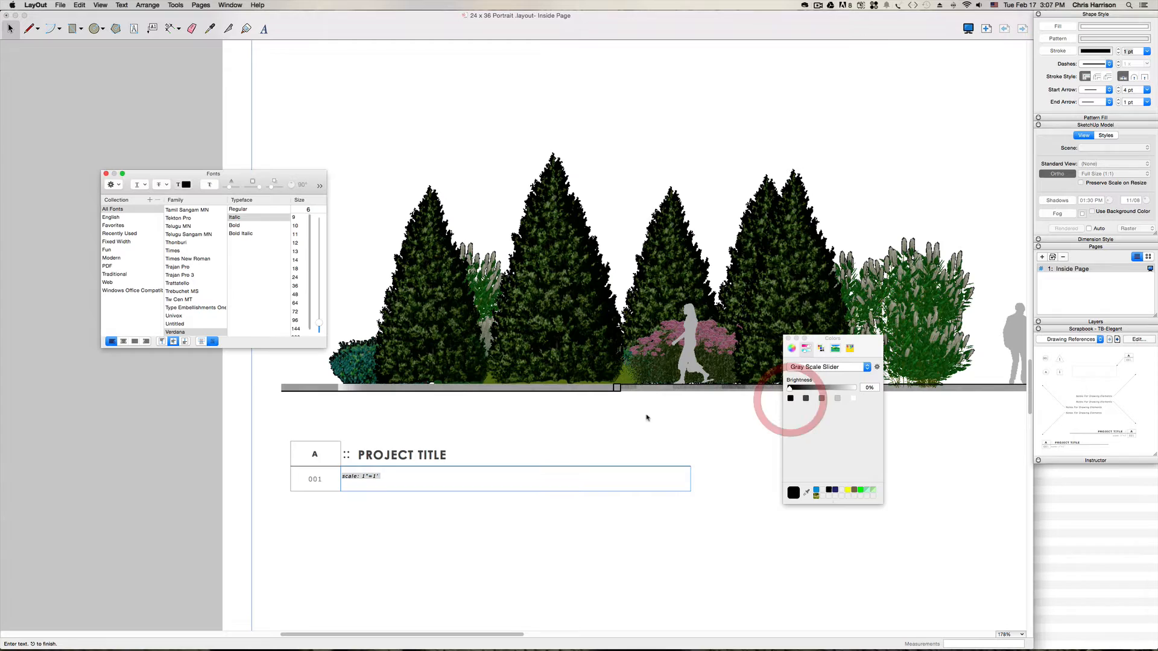
left_click(362, 476)
left_click(366, 477)
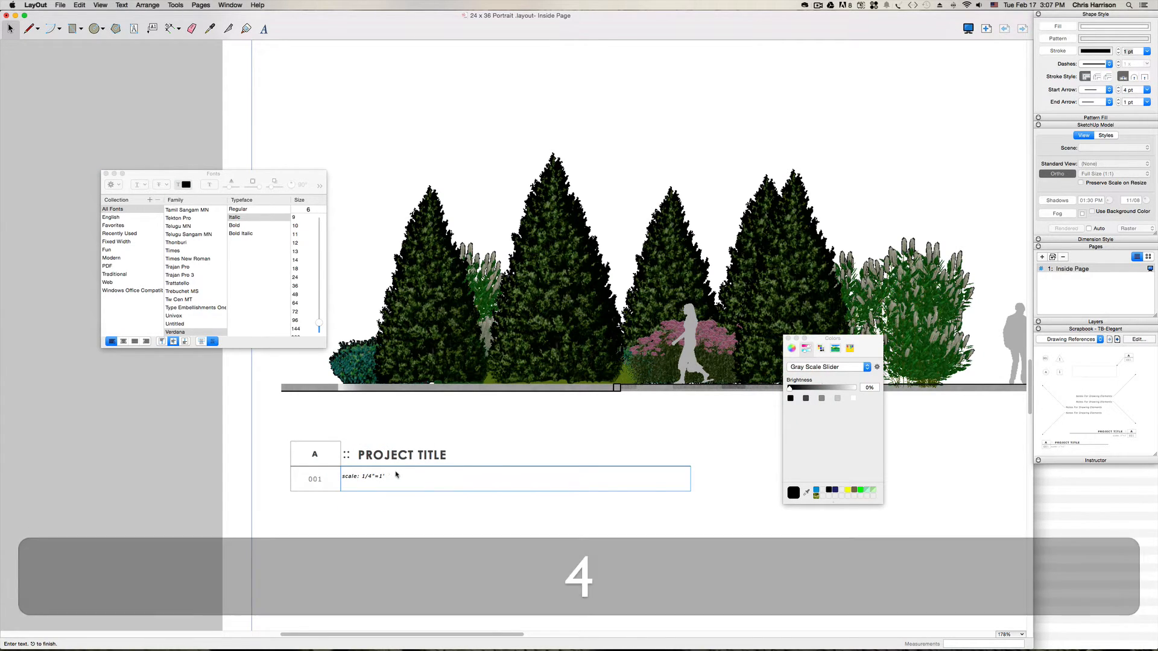
left_click(386, 476)
type("-")
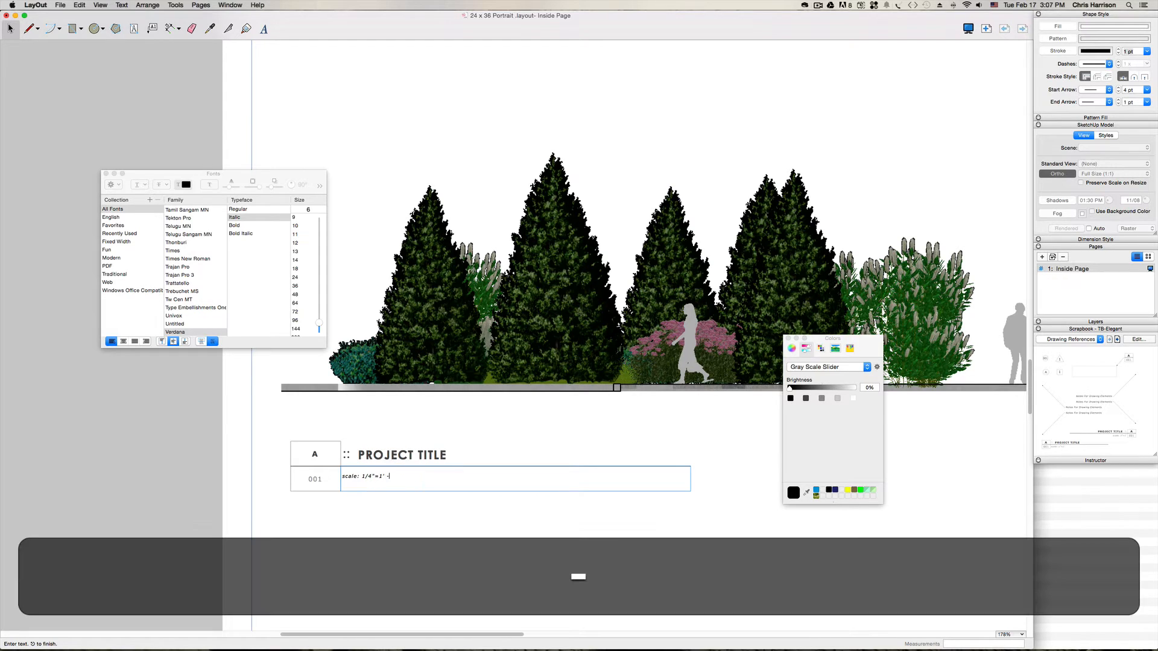
key("BackSpace")
key("BackSpace")
type("-0\"")
left_click_drag(407, 475, 329, 477)
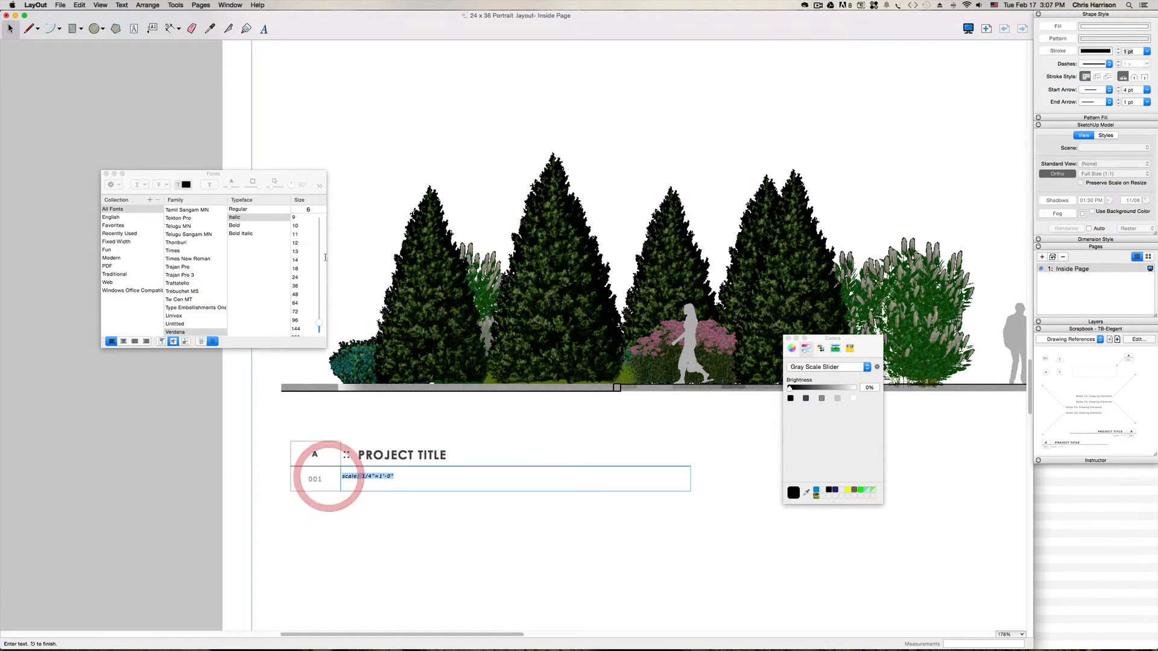
left_click_drag(320, 321, 321, 317)
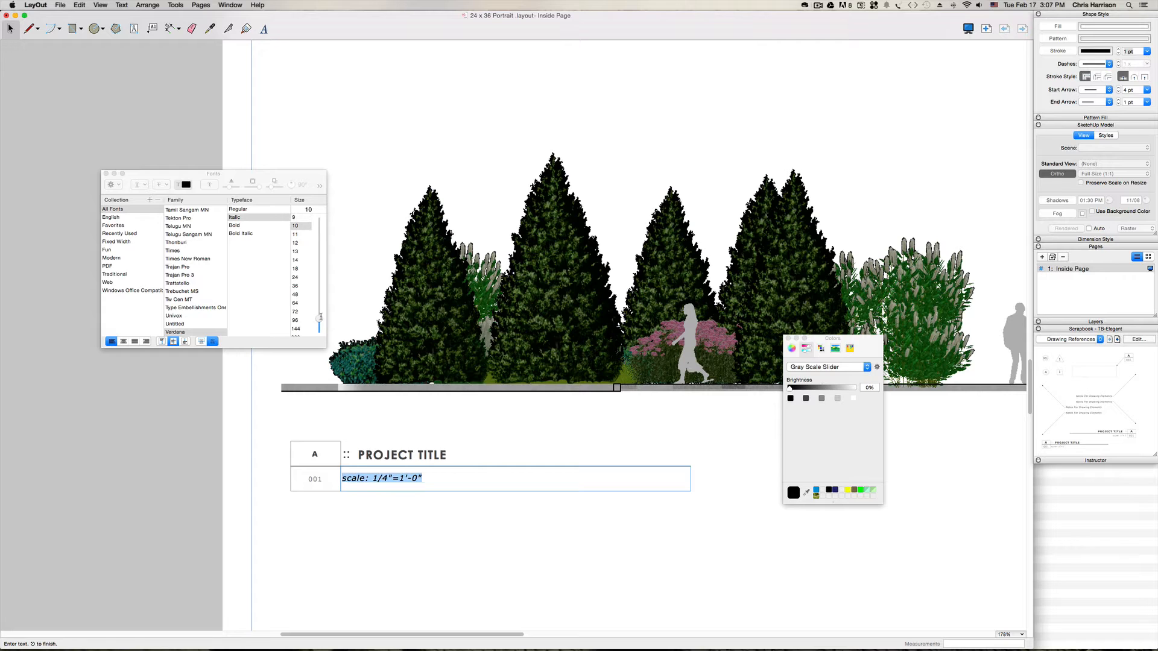
left_click(314, 477)
- Make the 001 number black and enlarge it
double_click(320, 479)
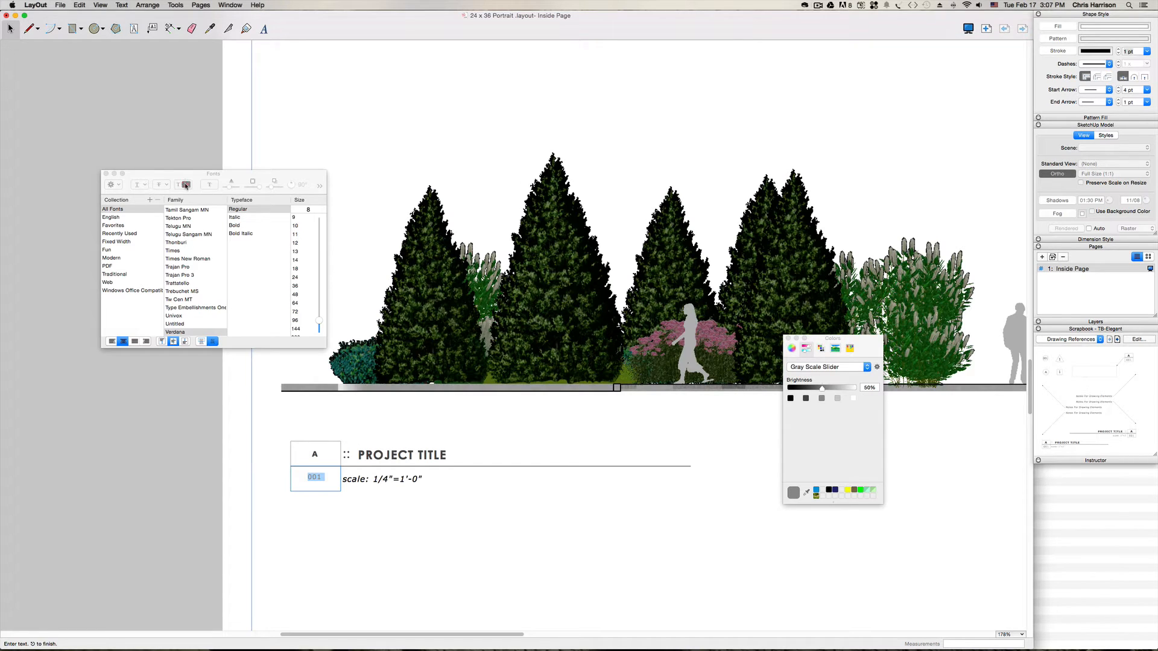
left_click(186, 185)
left_click(187, 185)
left_click(790, 398)
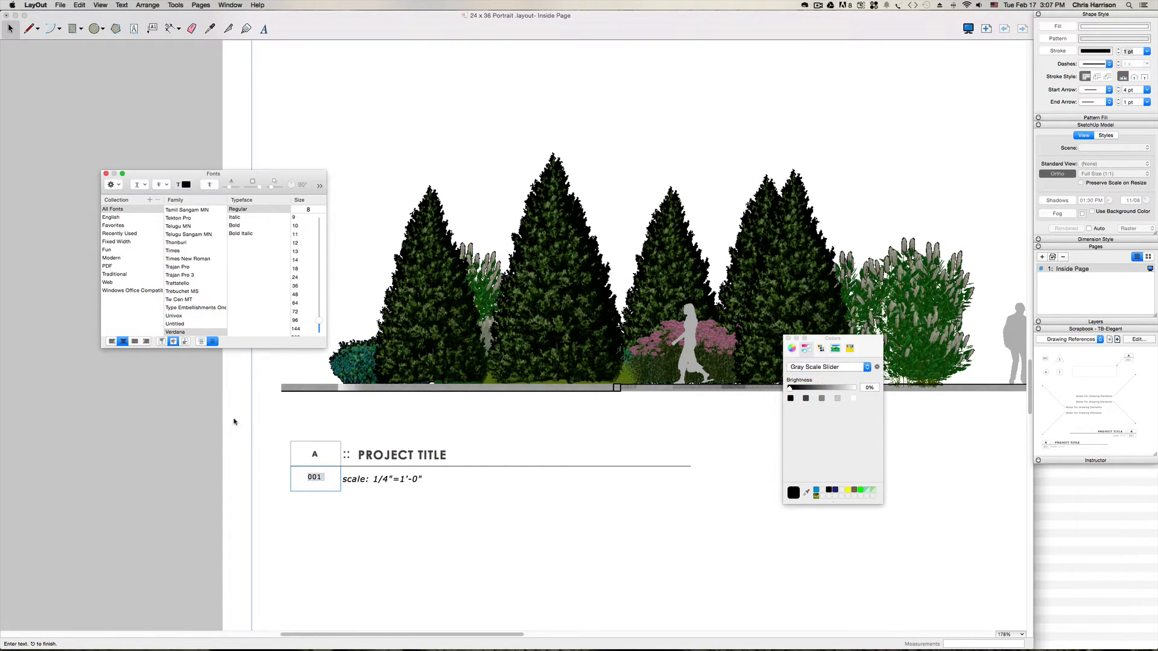
left_click_drag(321, 324, 322, 316)
- Change the sheet number from 001 to 02
left_click(316, 479)
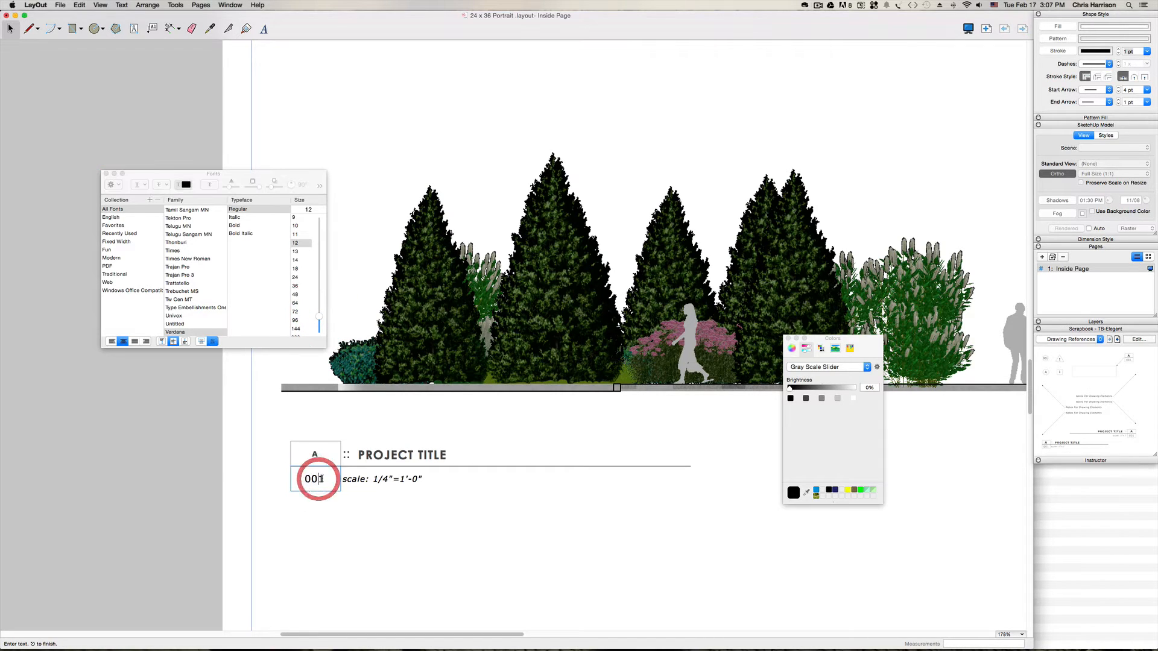
double_click(299, 478)
type("02")
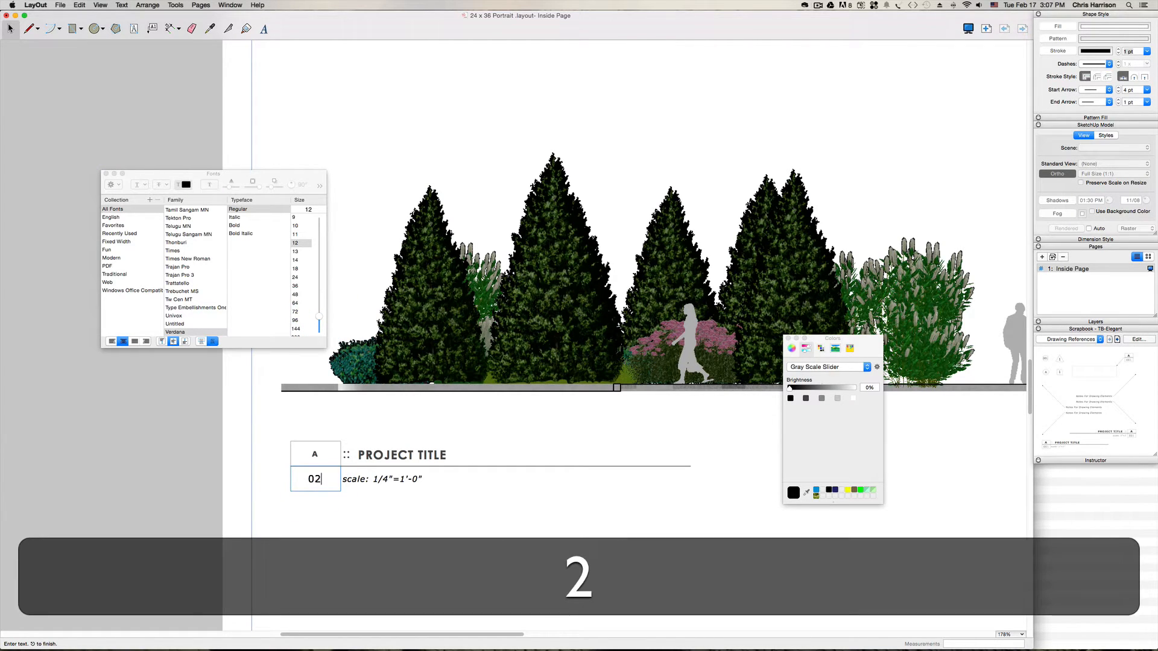
left_click(314, 457)
- Replace the letter A with S at font size 12
double_click(314, 456)
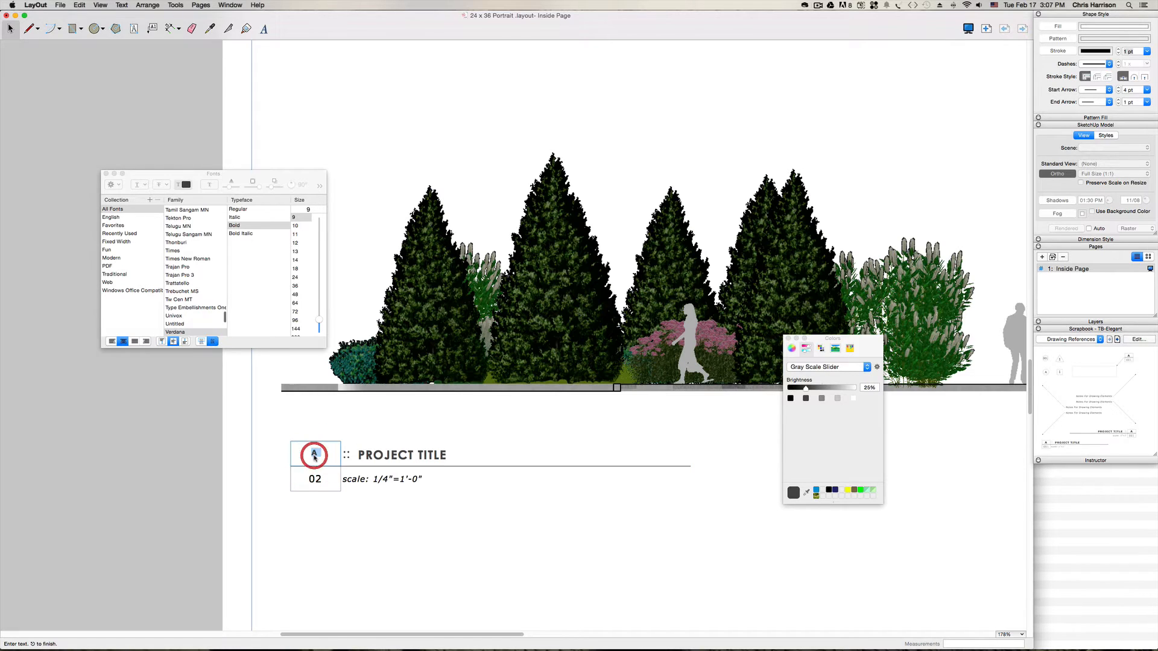
left_click(309, 209)
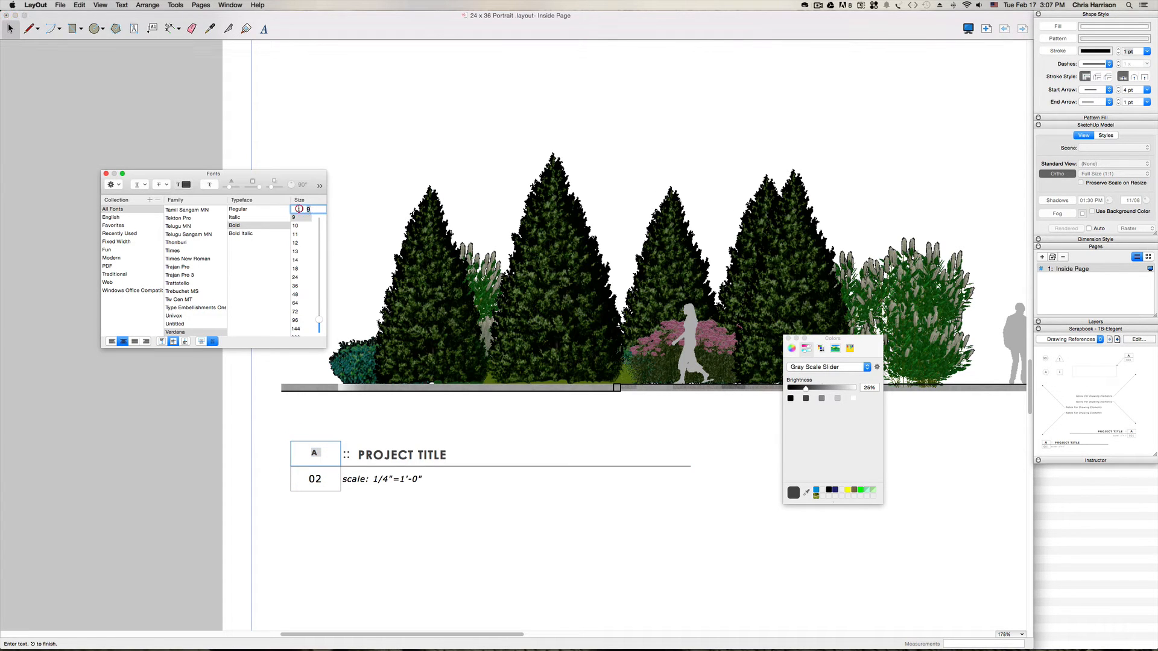
type("12")
key("Return")
left_click(314, 456)
left_click_drag(317, 454, 310, 453)
type("S")
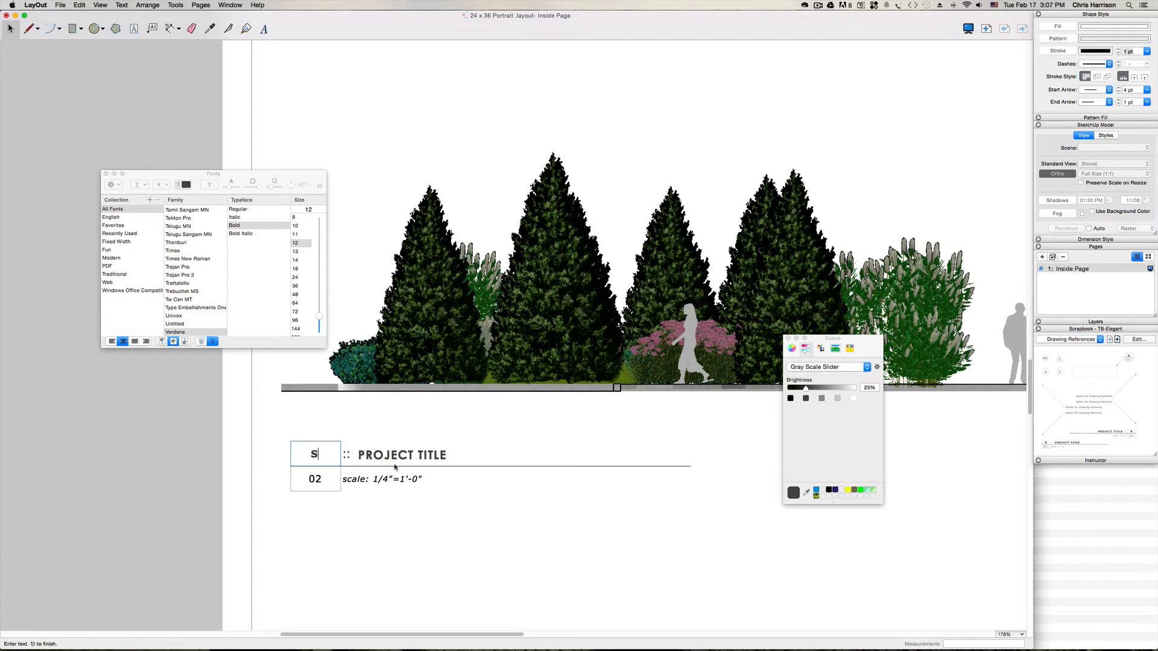
left_click(491, 544)
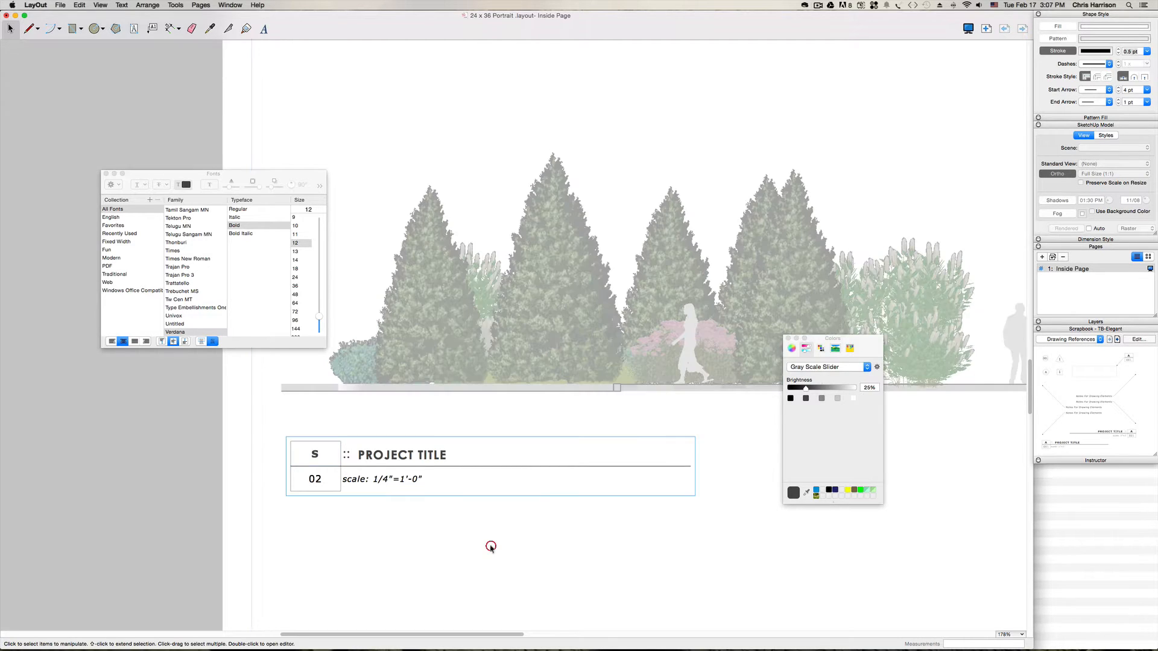
- Set the title block's horizontal rule stroke width to 1.25 pt
left_click(441, 541)
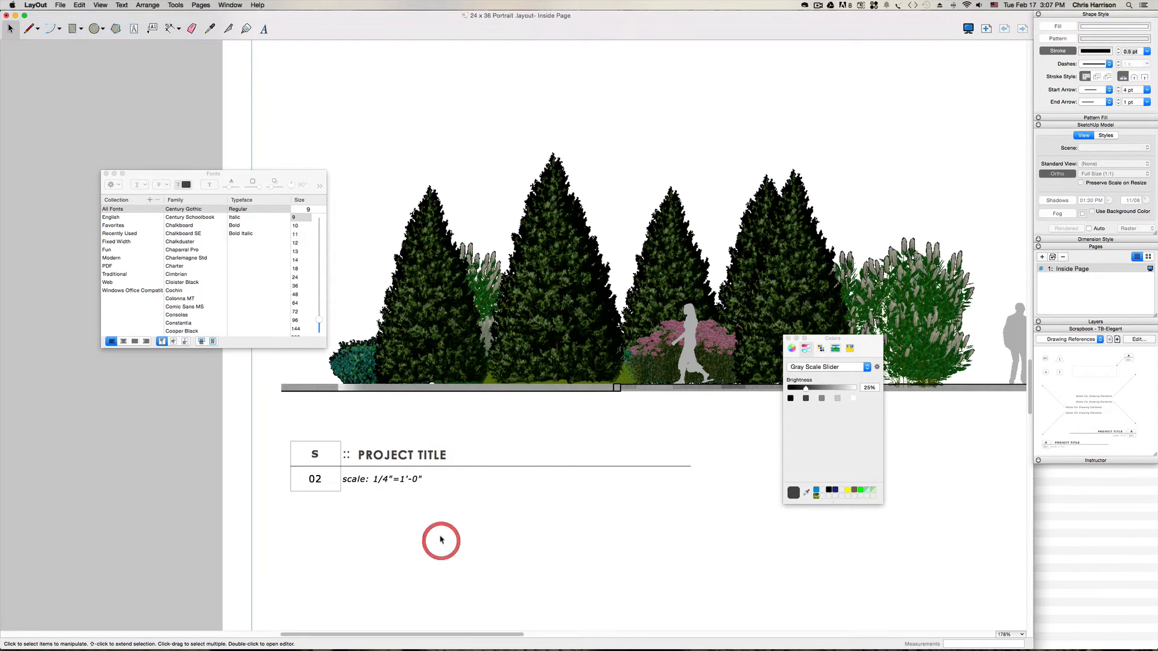
left_click(342, 449)
double_click(339, 451)
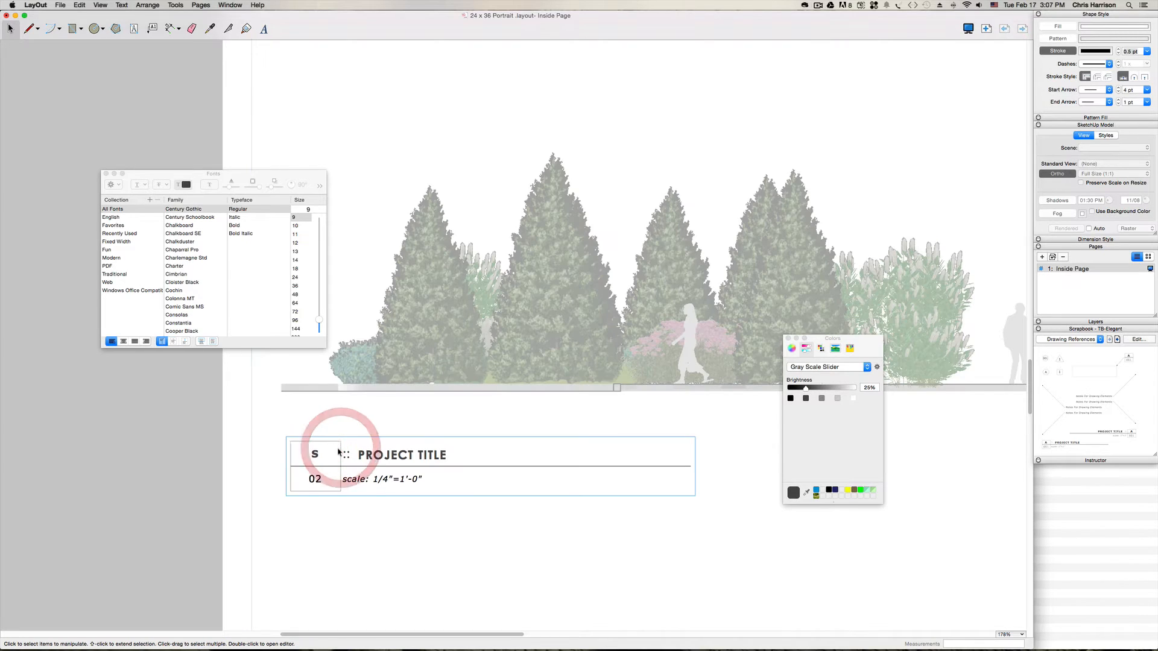
left_click(339, 452)
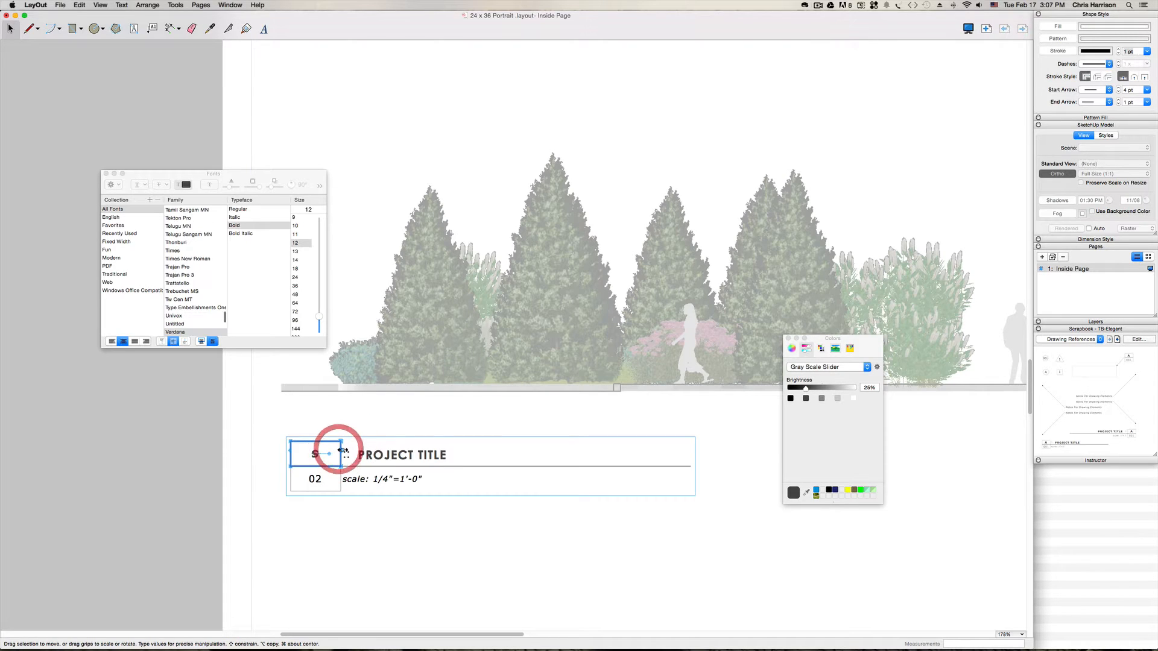
left_click(336, 486)
left_click(419, 473, "shift")
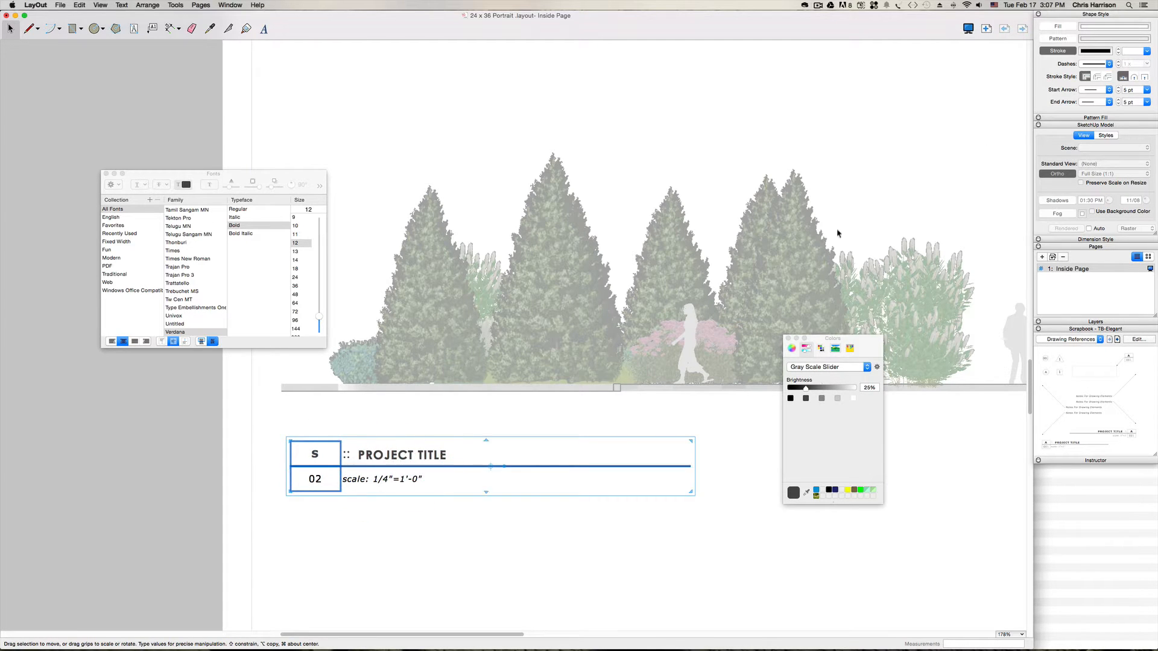
left_click(1136, 53)
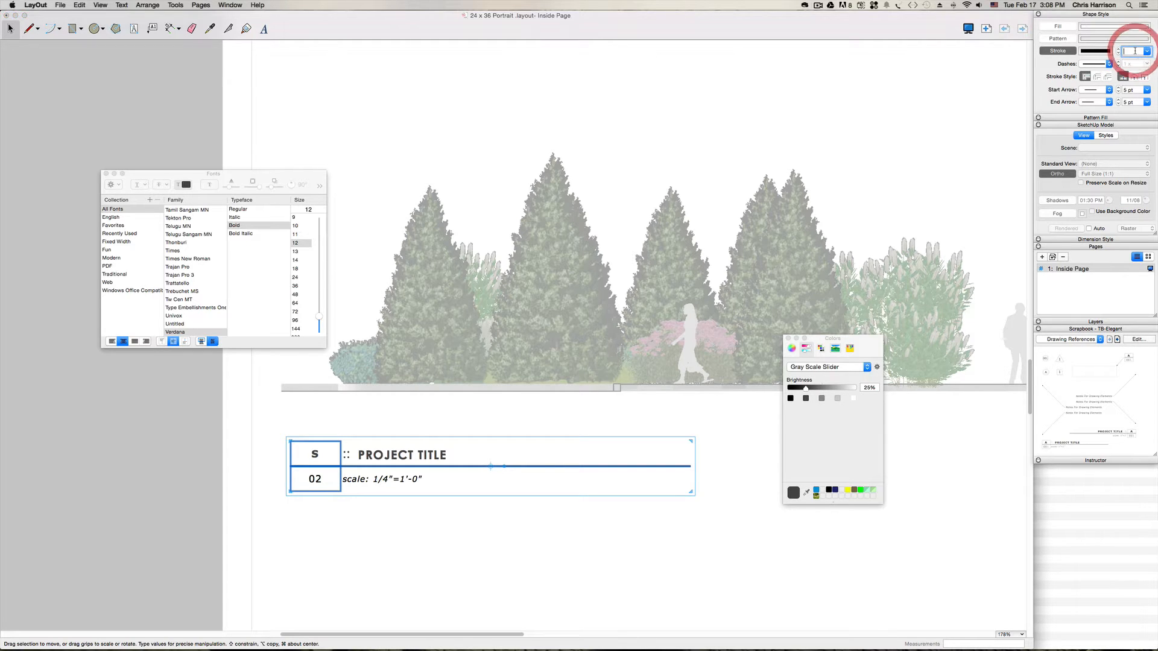
left_click(1134, 52)
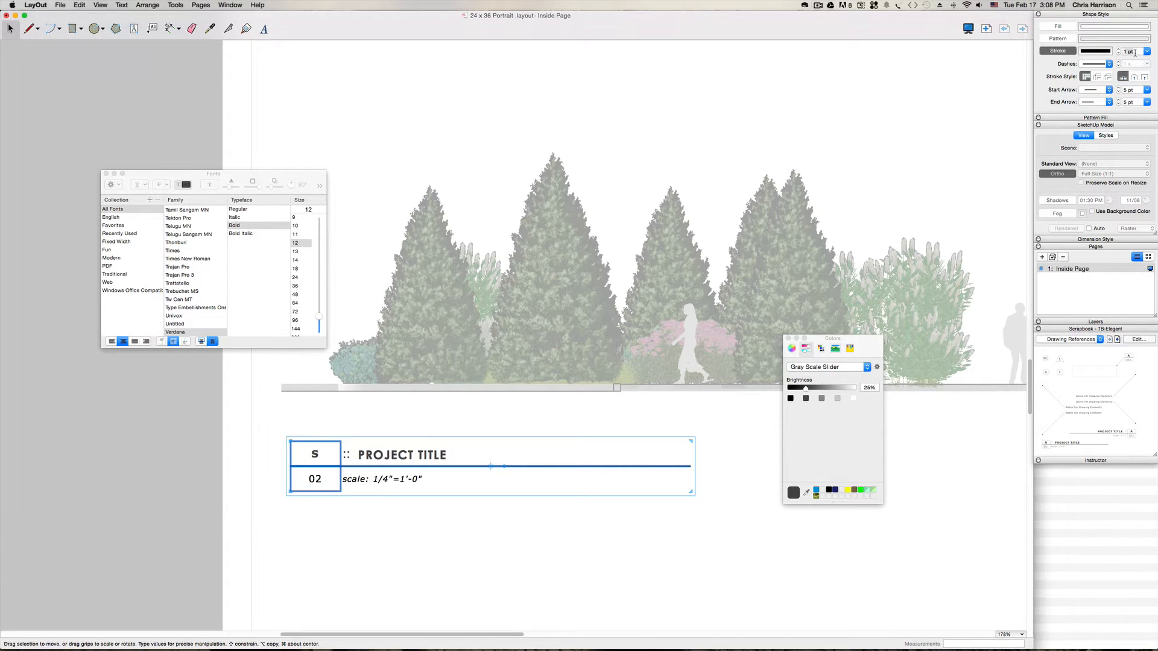
left_click_drag(1135, 52, 1109, 54)
type("1.25")
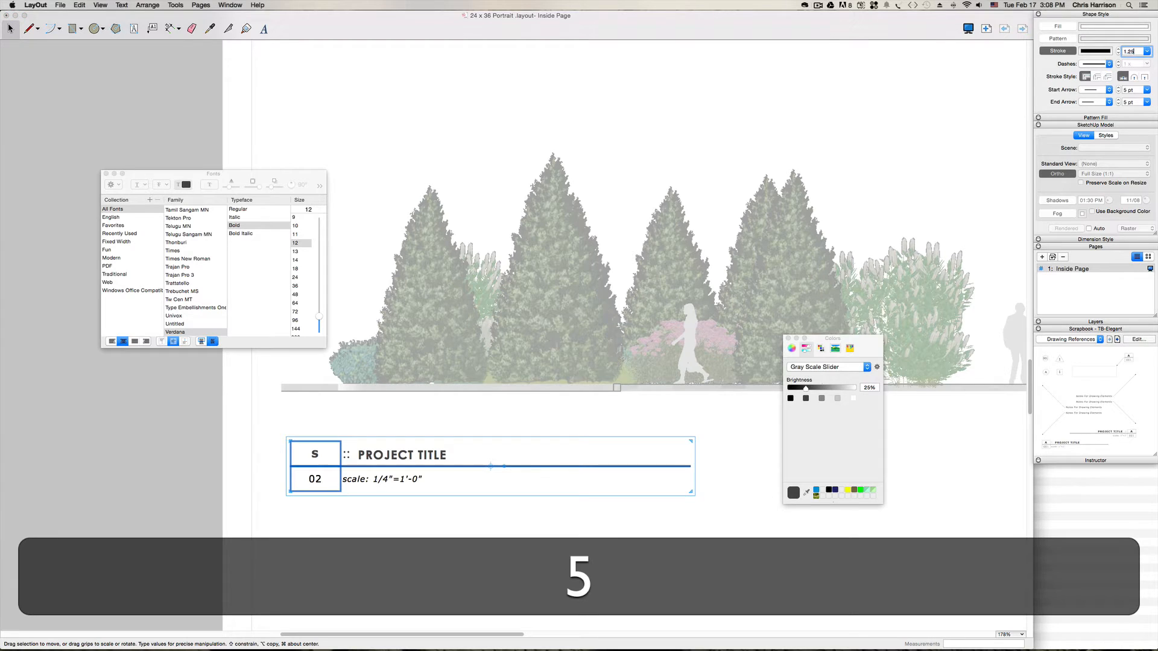
key("Return")
- Turn on stroke outlines for the S and 02 boxes
left_click(127, 419)
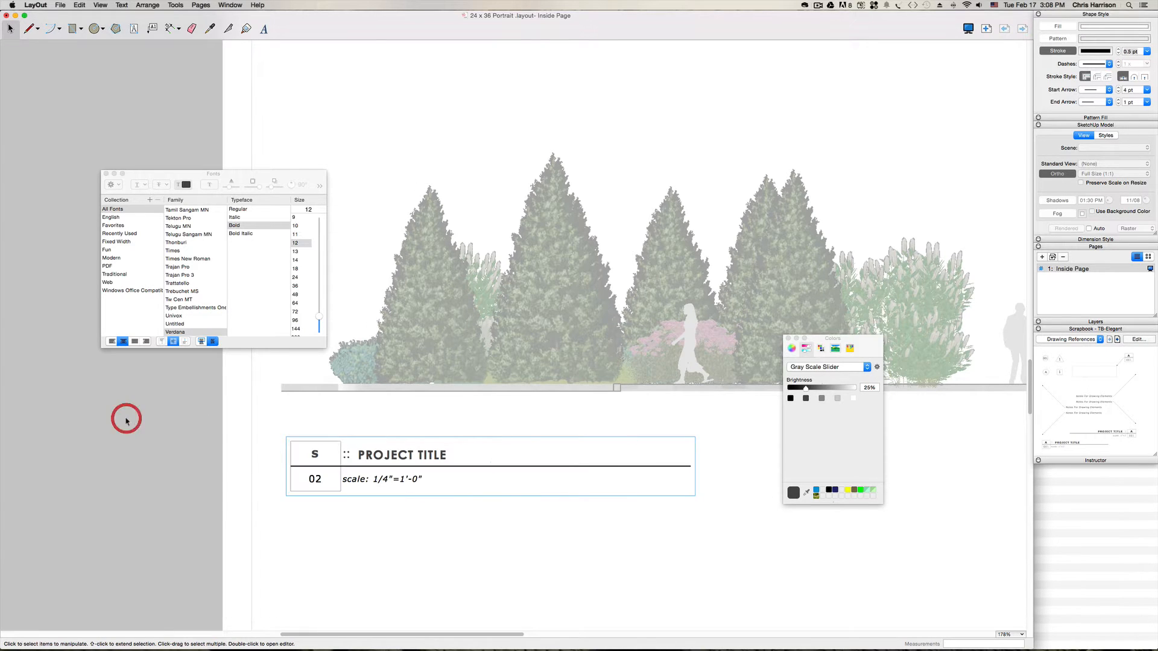
left_click(325, 441)
double_click(326, 442)
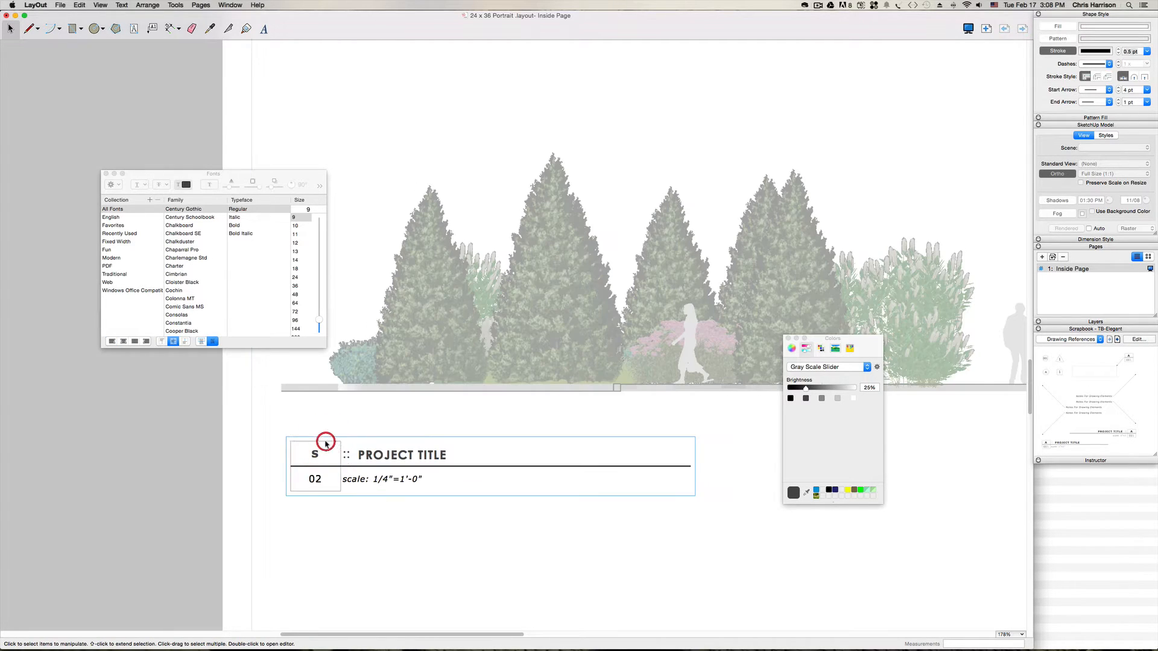
left_click(329, 441)
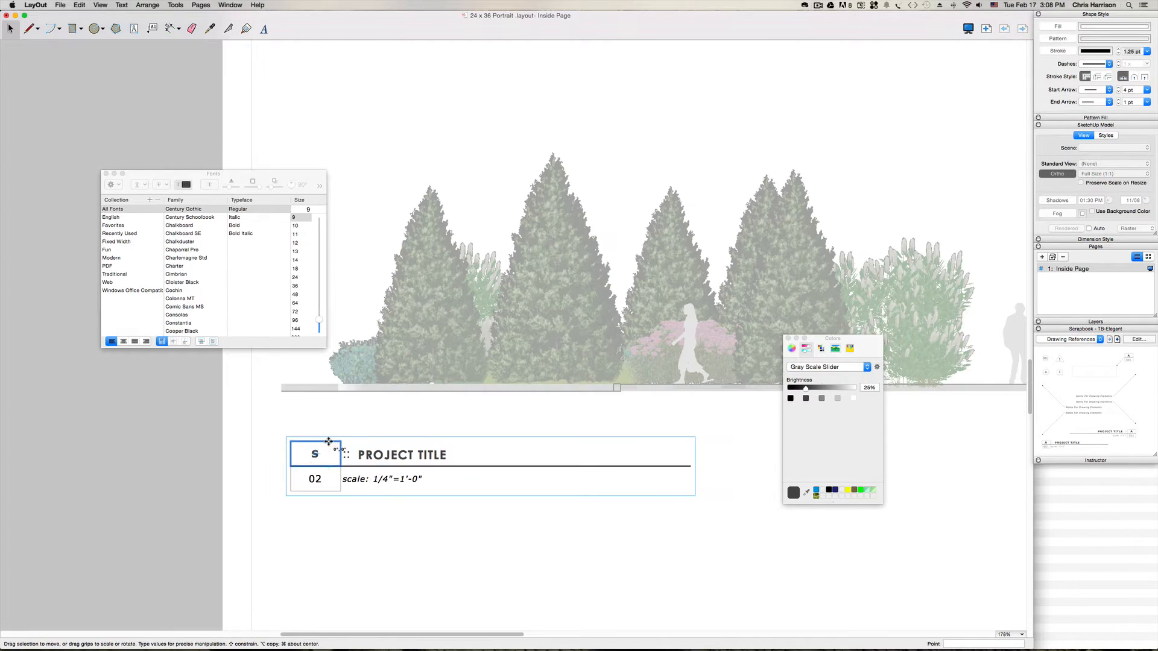
left_click(1073, 52)
left_click(338, 491)
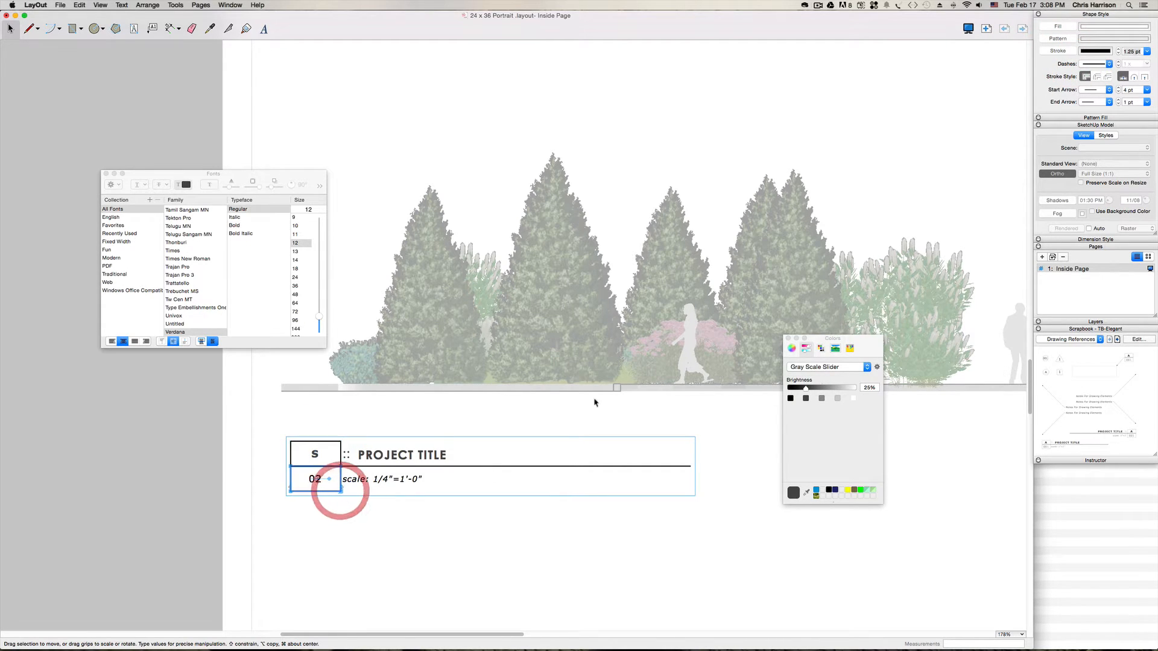
left_click(1069, 52)
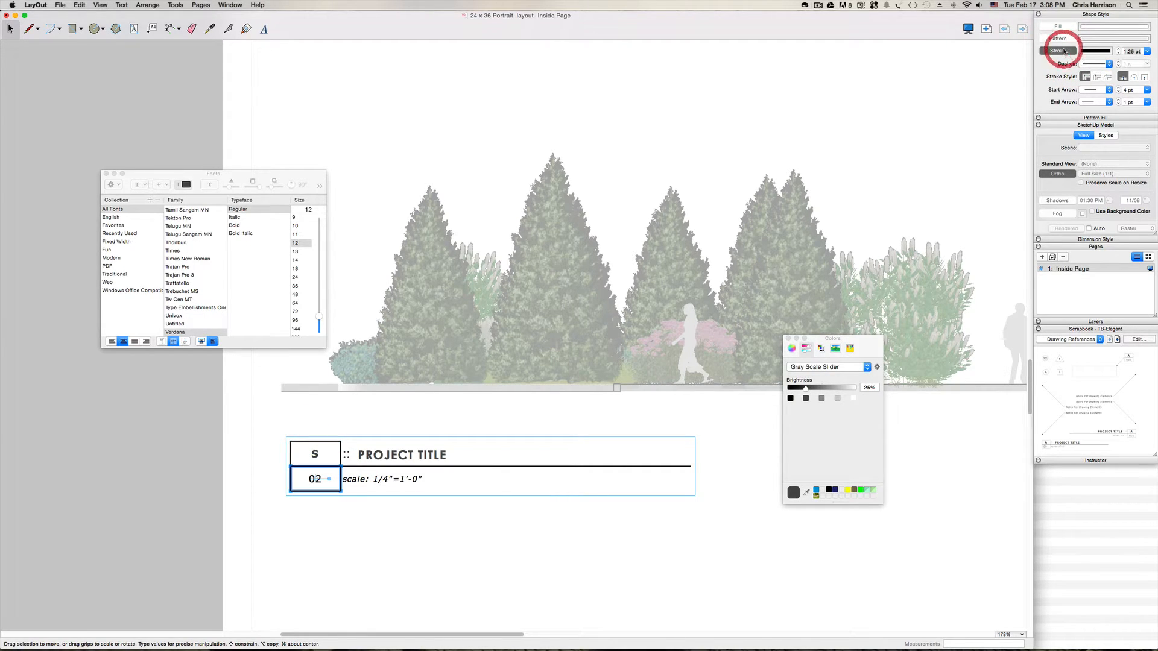
left_click(69, 537)
scroll(130, 477, "down", 5)
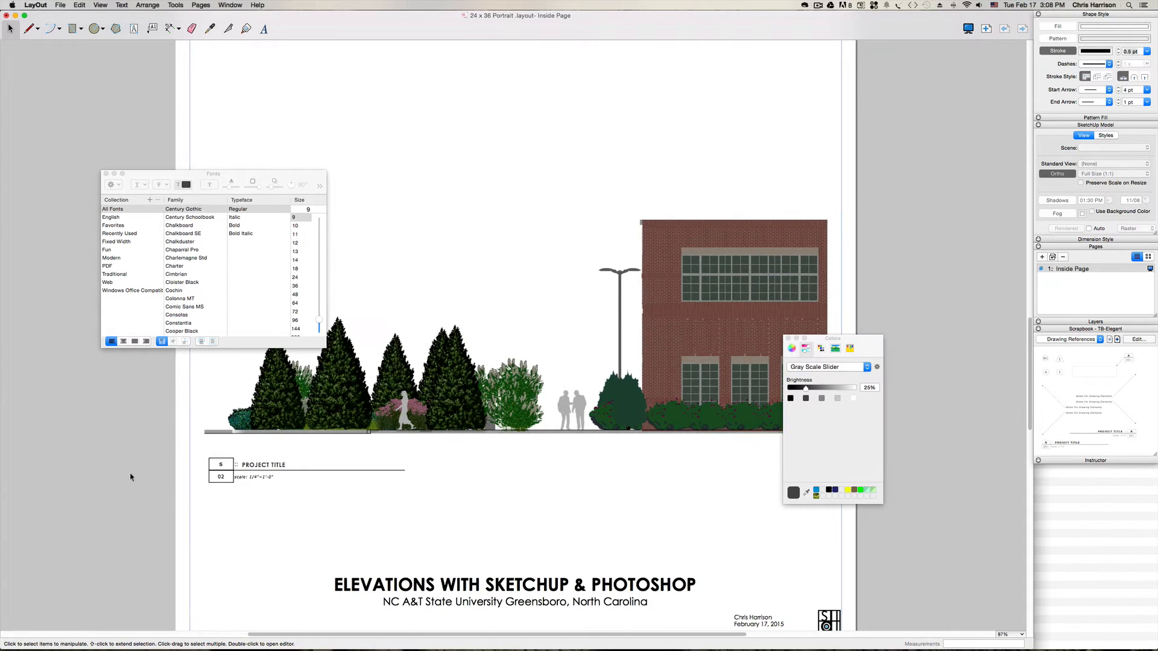
- Replace the label's PROJECT TITLE text with ELEVATION
key("h")
scroll(437, 480, "down", 2)
left_click_drag(437, 479, 476, 507)
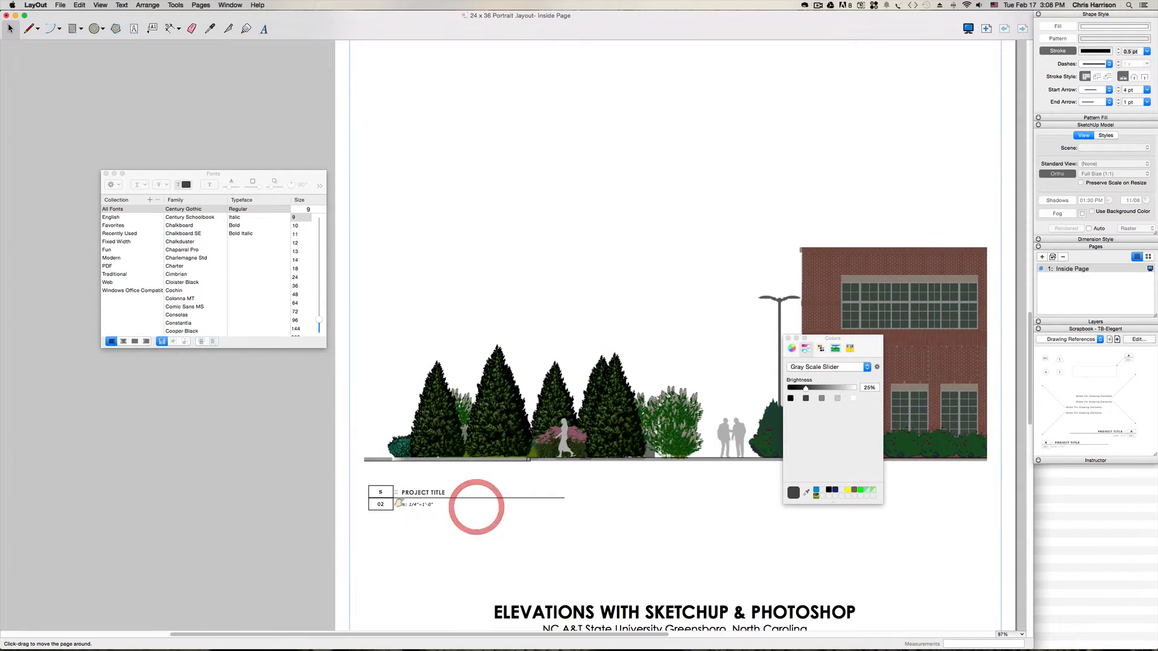
scroll(401, 502, "up", 2)
scroll(402, 502, "up", 2)
key("space")
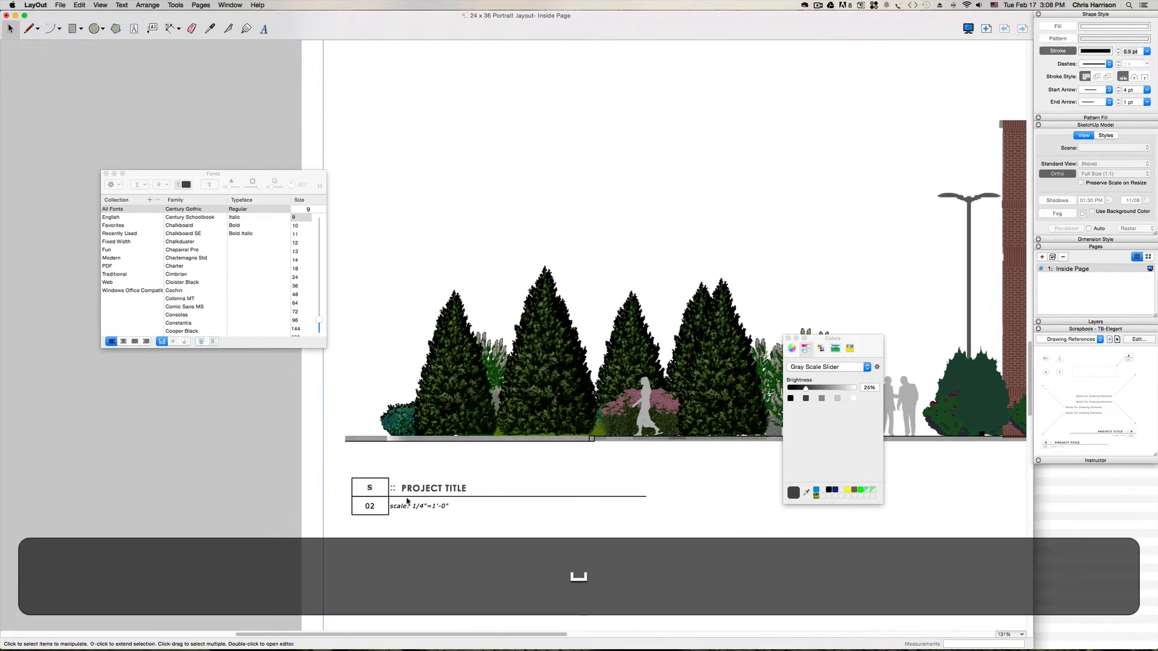
left_click(424, 489)
left_click(434, 487)
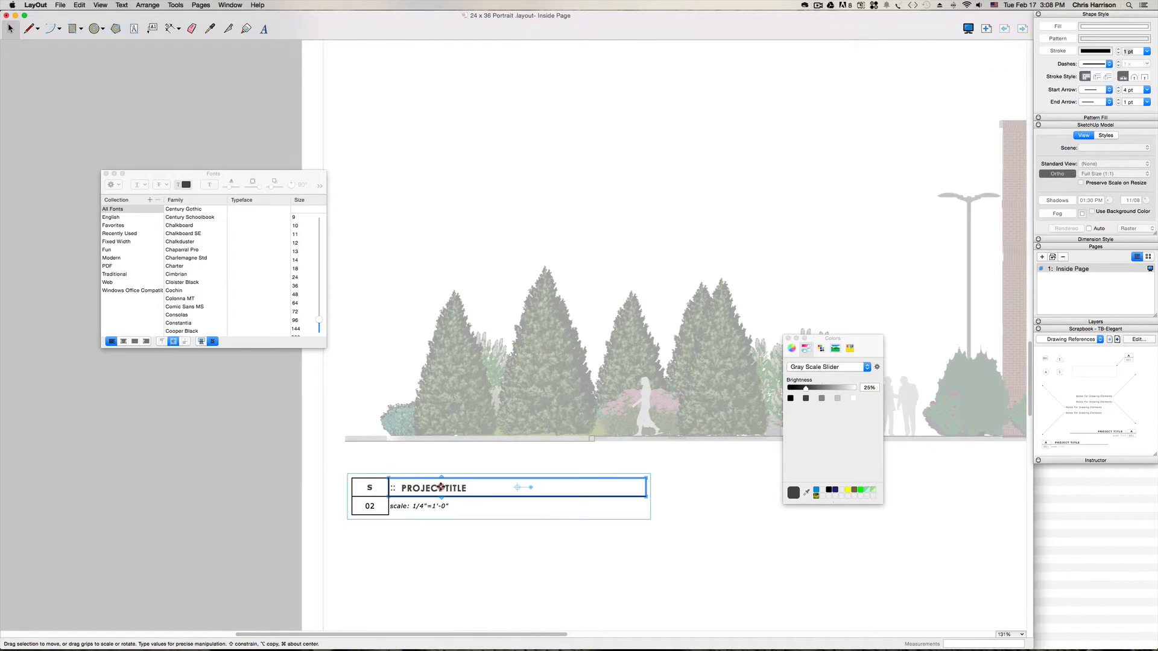
double_click(440, 488)
left_click(469, 486)
left_click_drag(469, 486, 399, 488)
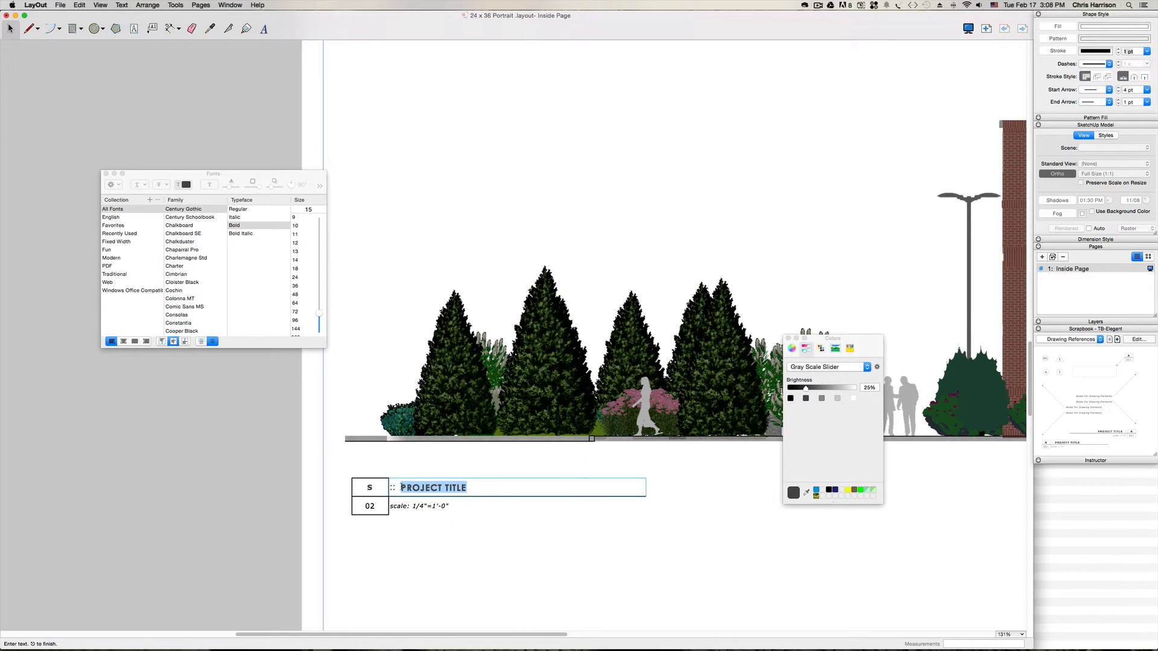
type("S")
key("BackSpace")
key("BackSpace")
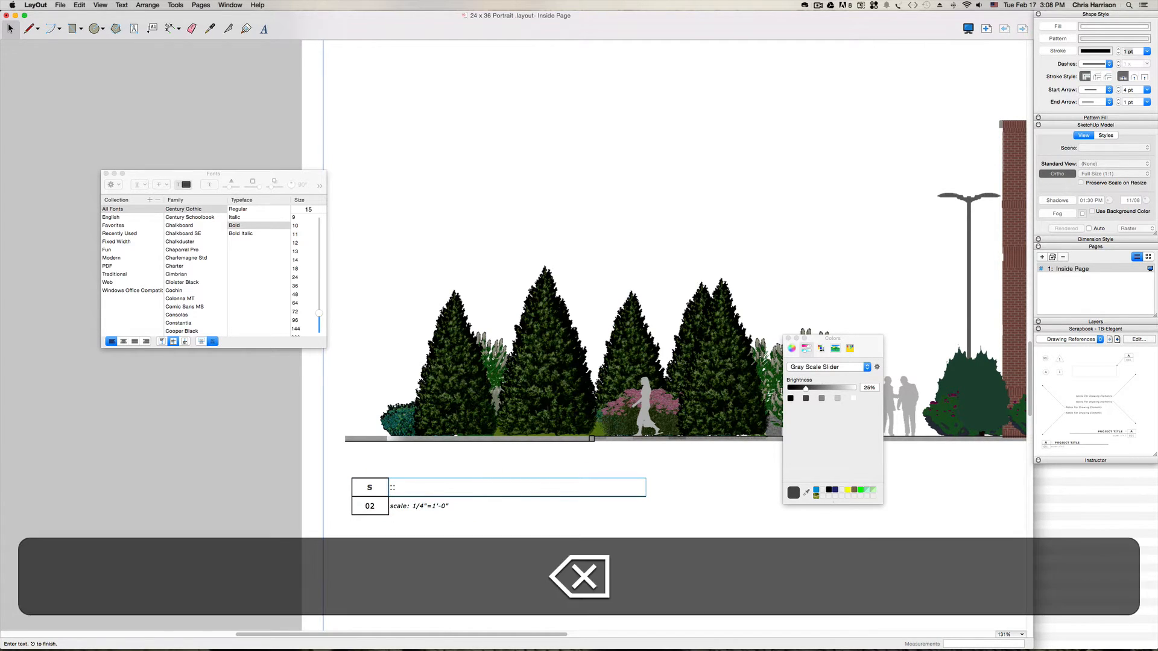
type("ELEVATION")
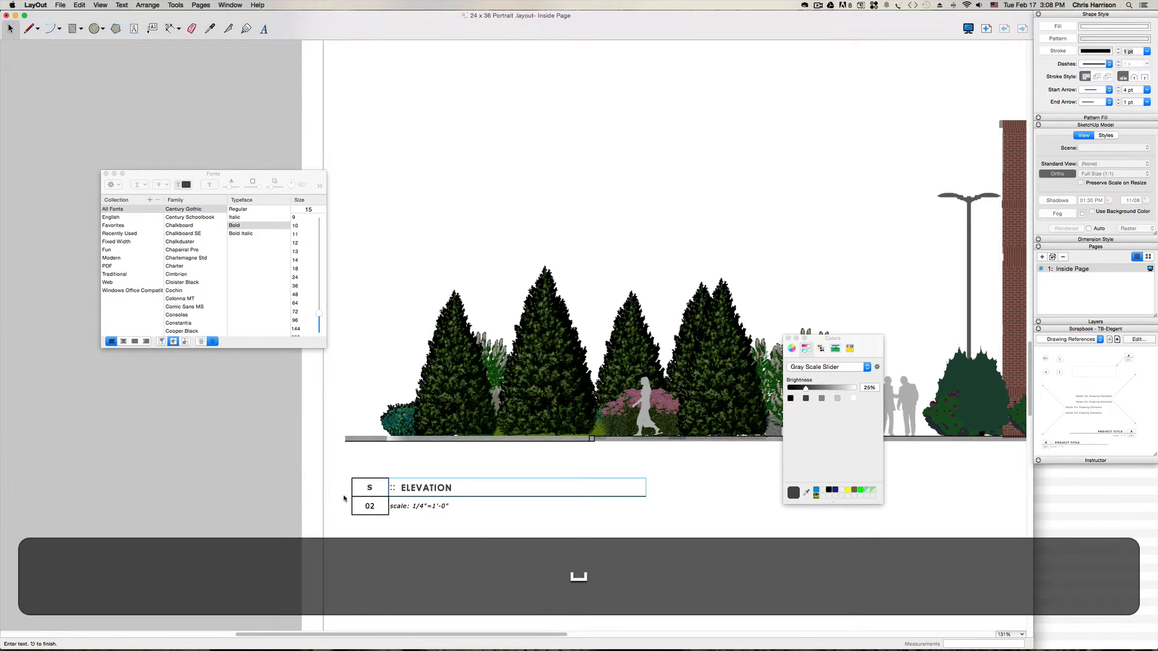
- Change the label's marker letter from S to E
left_click(369, 489)
double_click(369, 489)
double_click(369, 489)
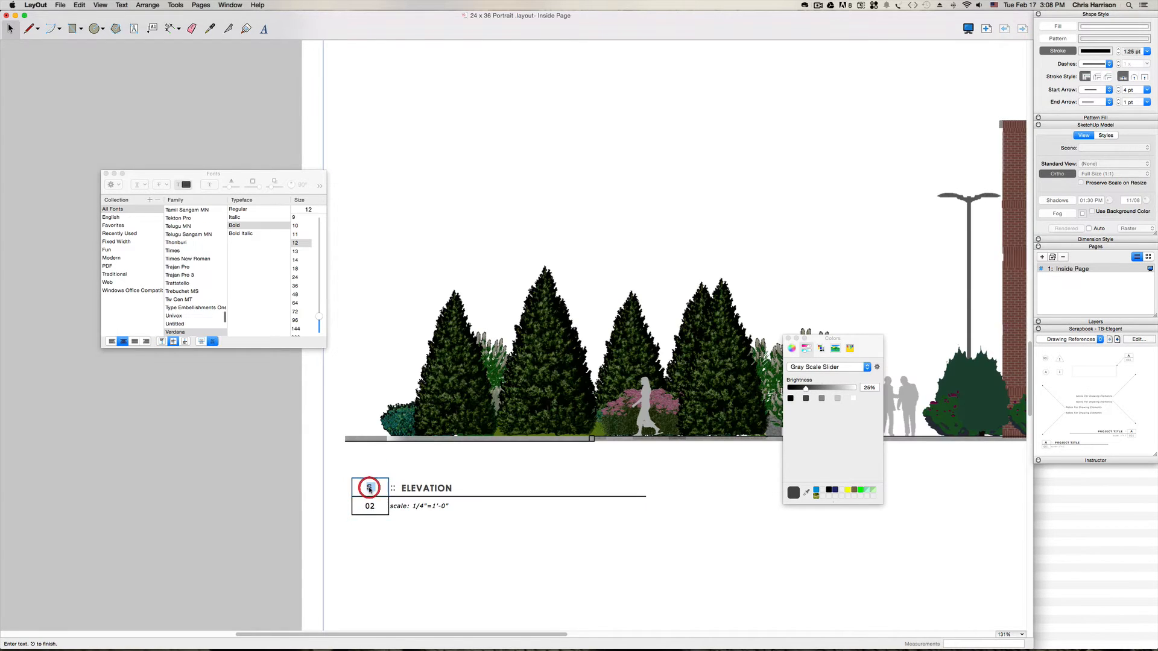
type("E")
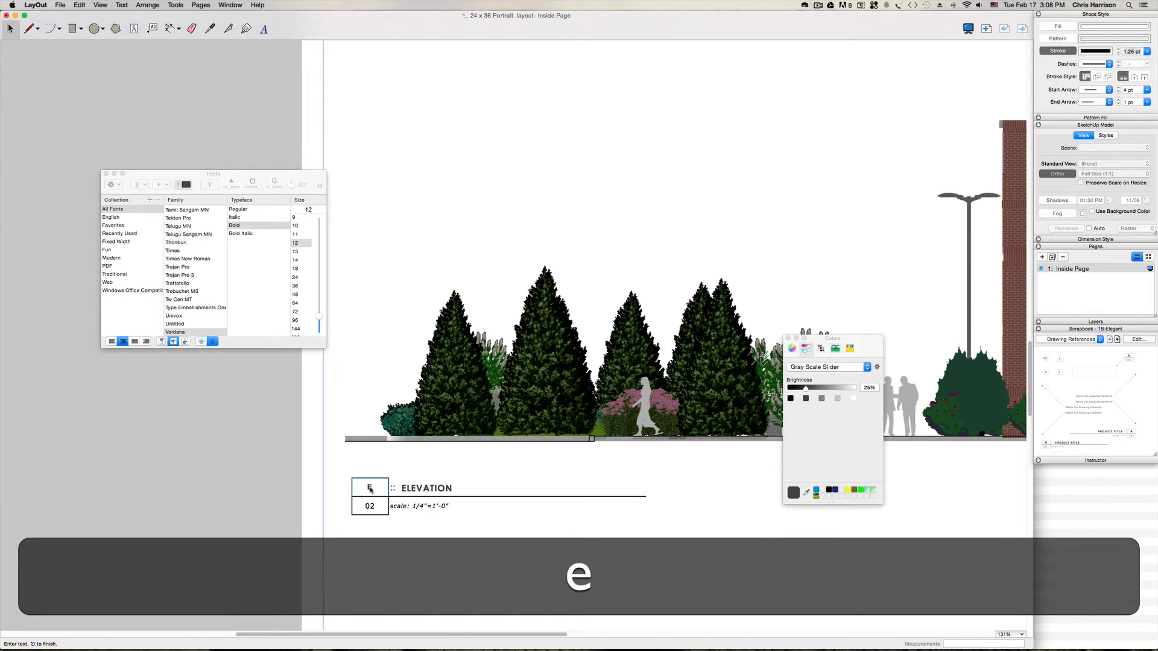
left_click(430, 491)
- Extend the title to read ELEVATION-WEST FACING
double_click(433, 489)
left_click(453, 486)
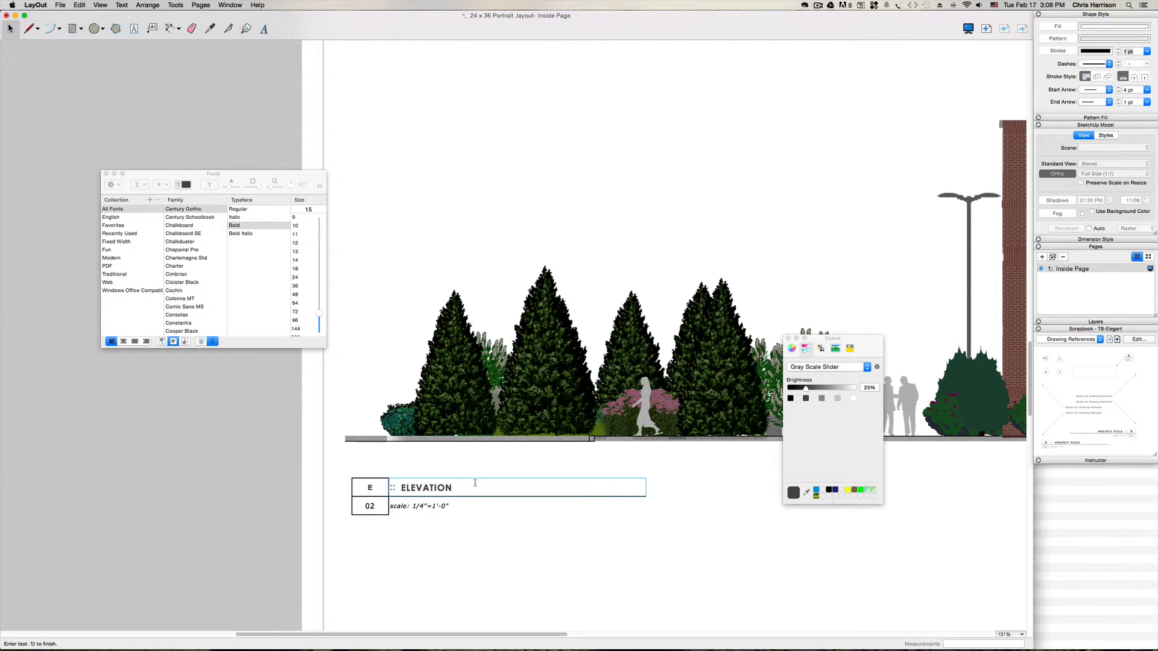
left_click(402, 490)
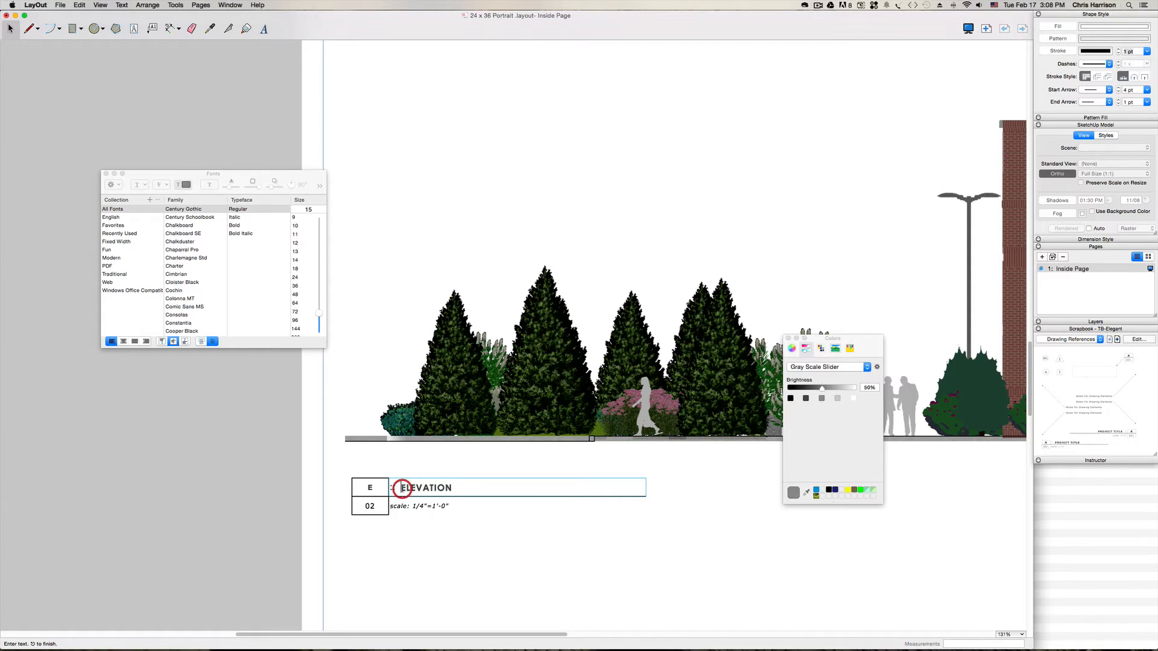
type("e")
key("BackSpace")
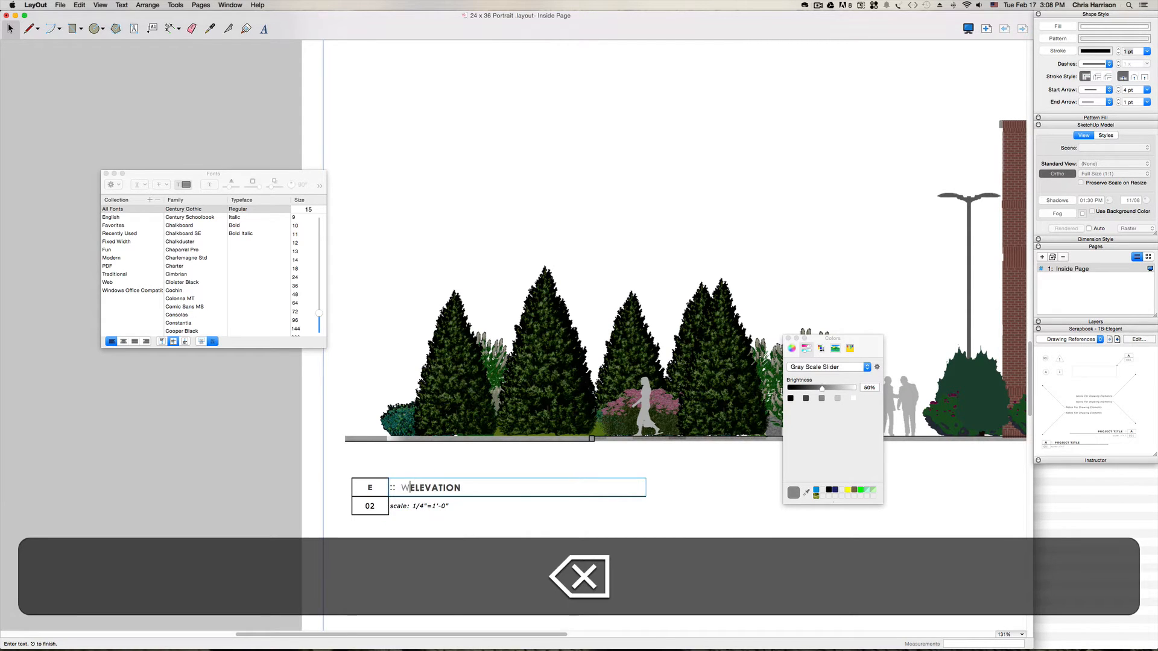
left_click(451, 487)
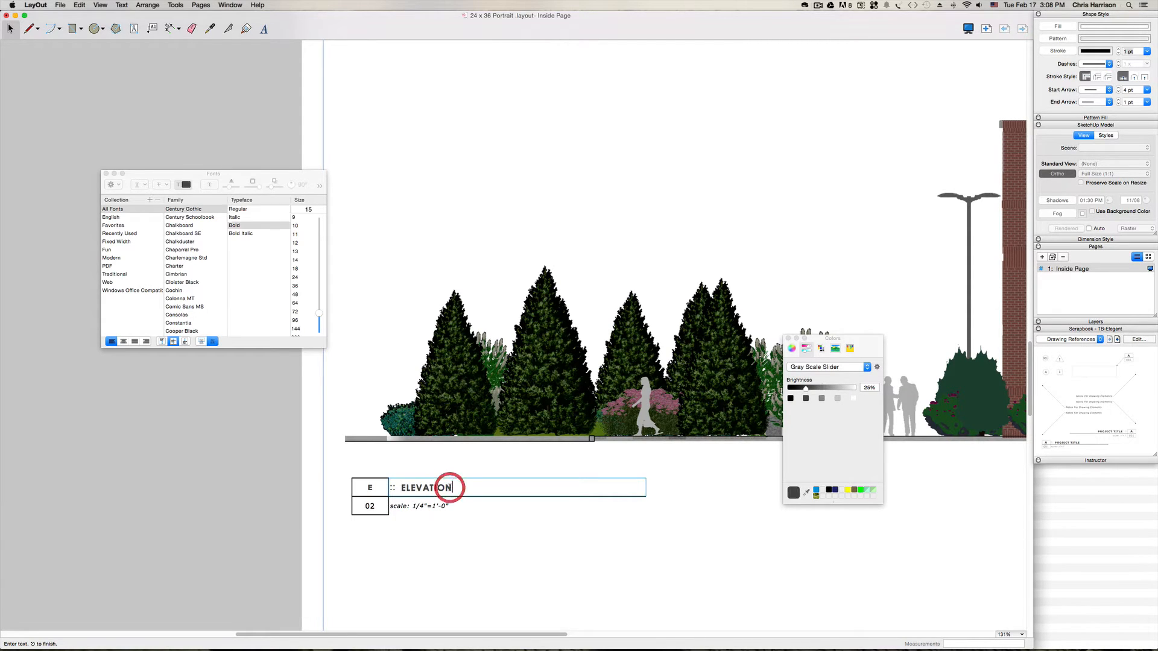
type("-WES")
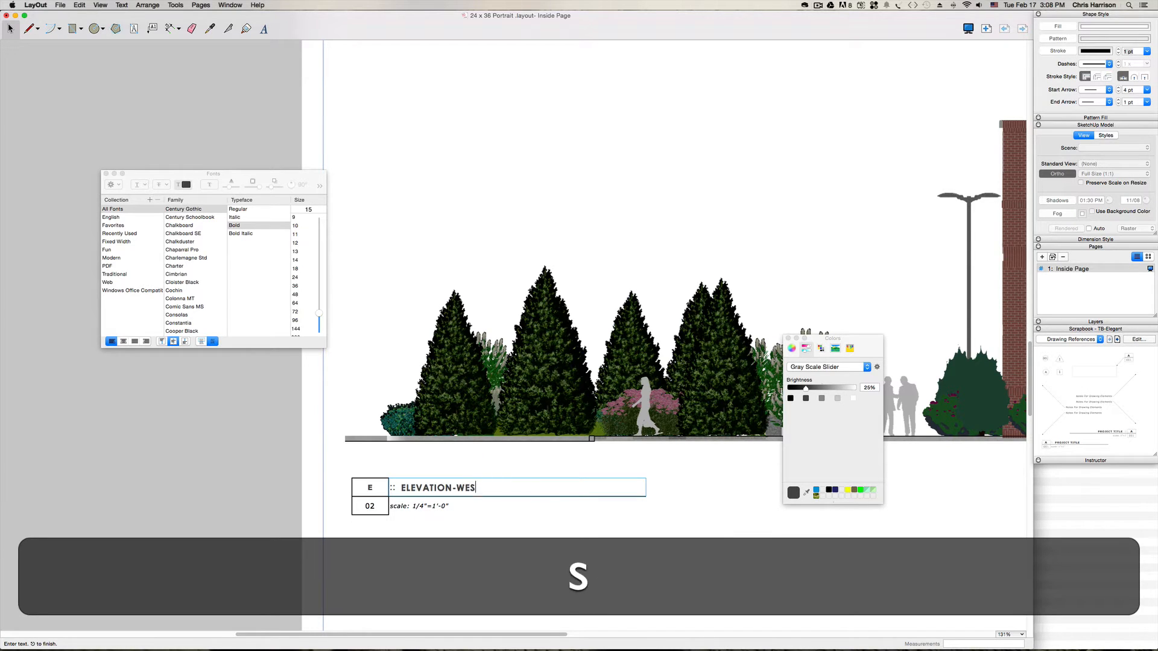
type("T FACING")
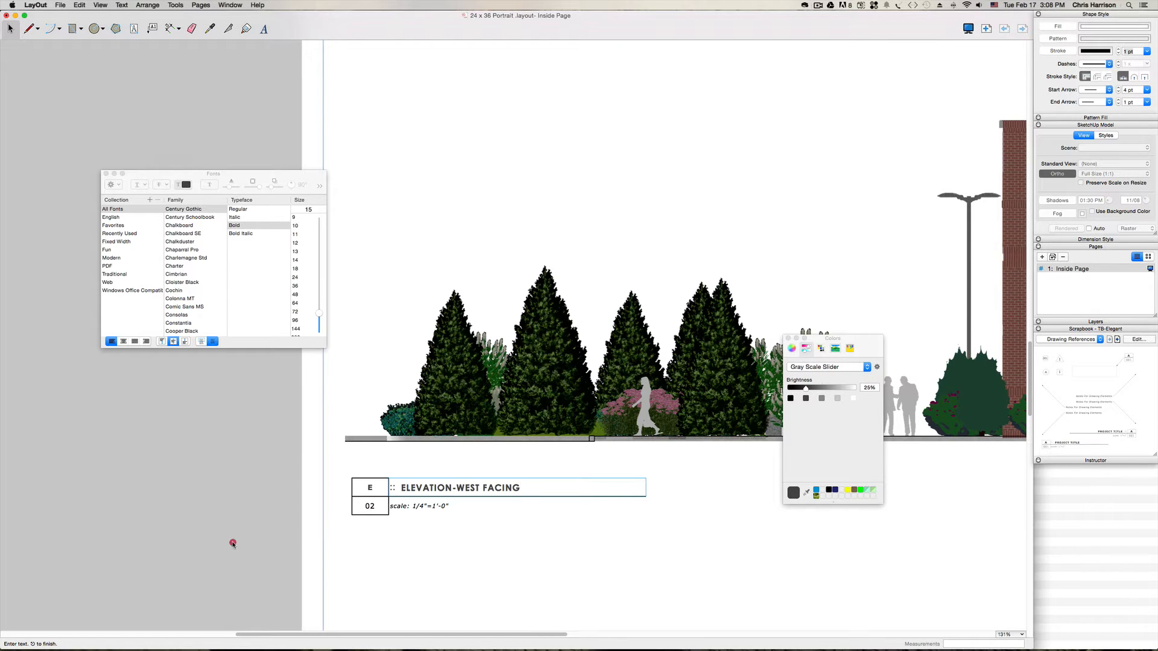
left_click(233, 544)
left_click(232, 513)
- Copy the elevation viewport and its ELEVATION-WEST FACING label upward to mid-sheet
scroll(177, 499, "down", 3)
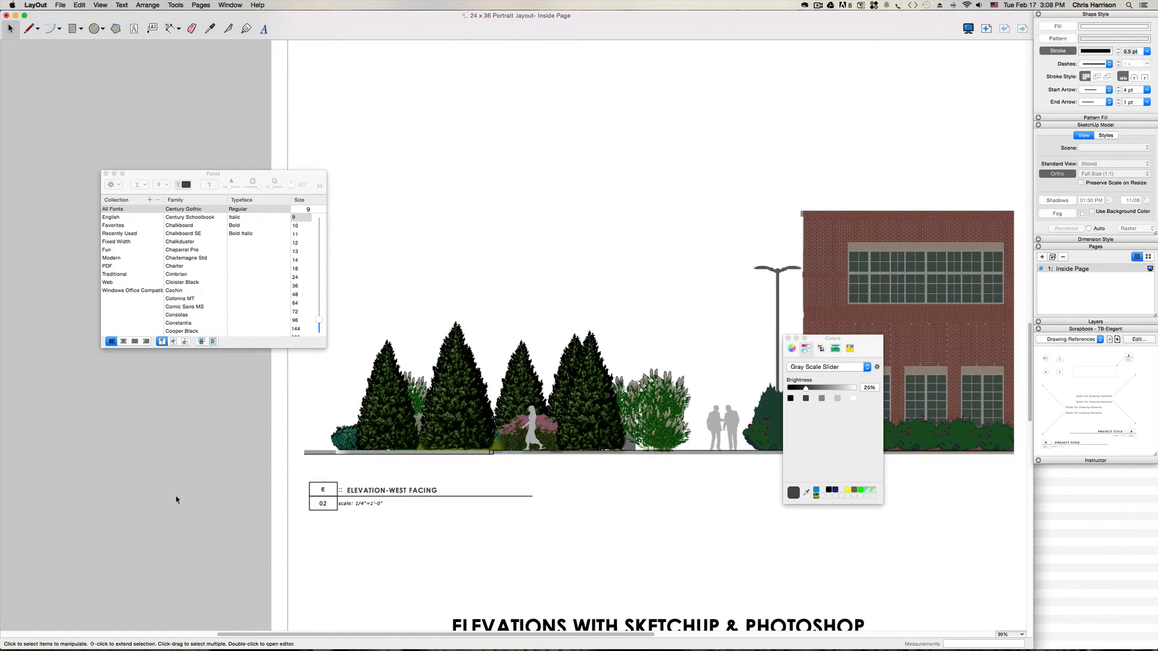
scroll(177, 499, "down", 4)
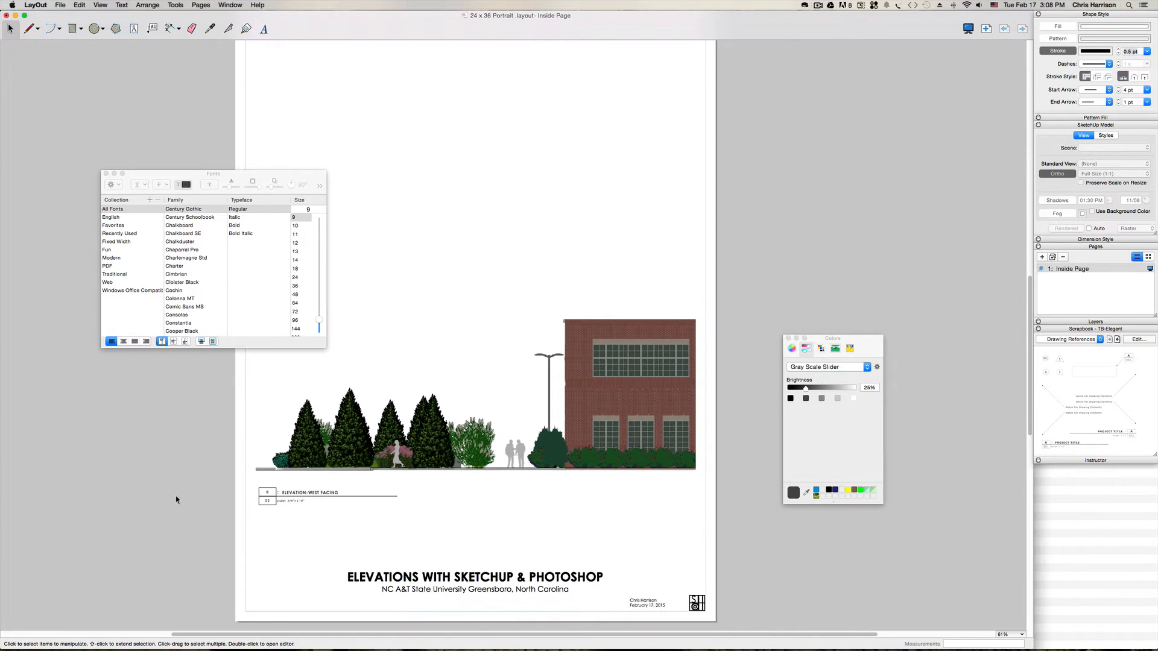
scroll(176, 500, "down", 1)
key("h")
left_click_drag(433, 467, 529, 547)
key("space")
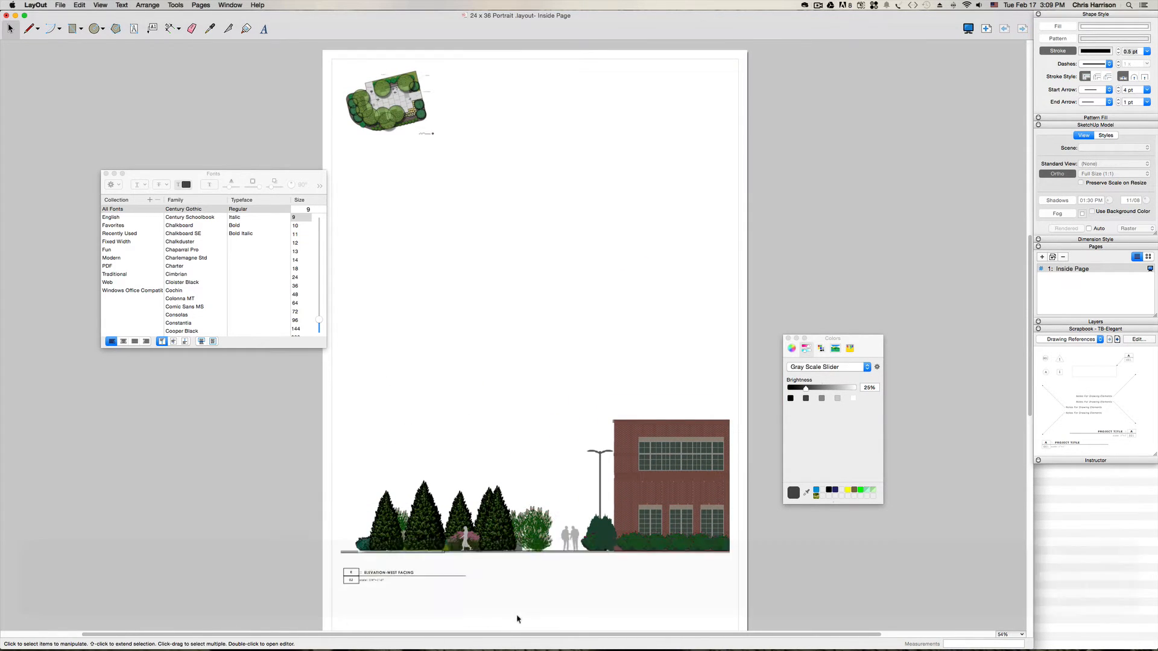
left_click_drag(517, 620, 339, 552)
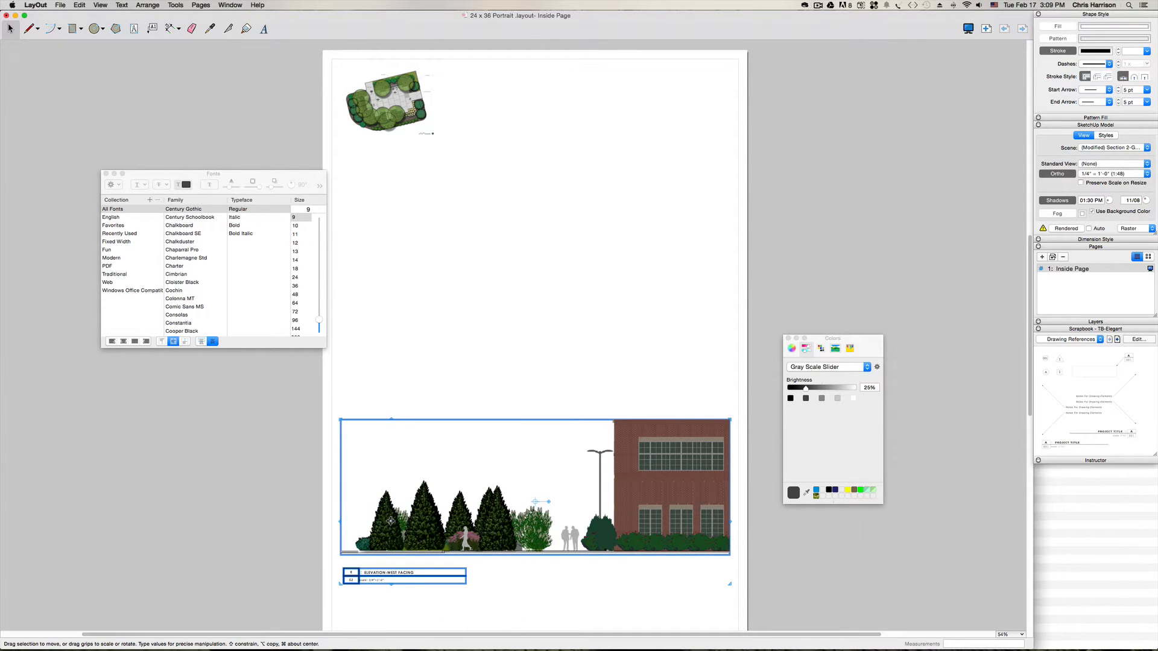
left_click_drag(393, 522, 392, 295, "alt")
- Switch the upper viewport copy to the Section 1-Good Veg scene and re-render it
left_click(297, 466)
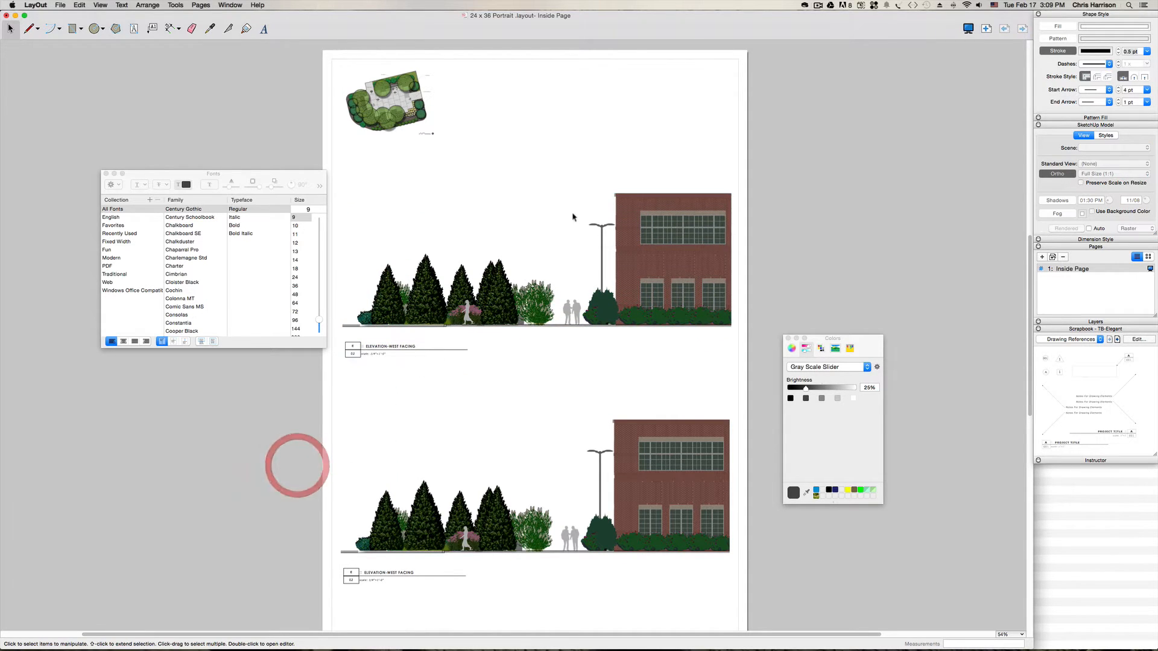
left_click(529, 278)
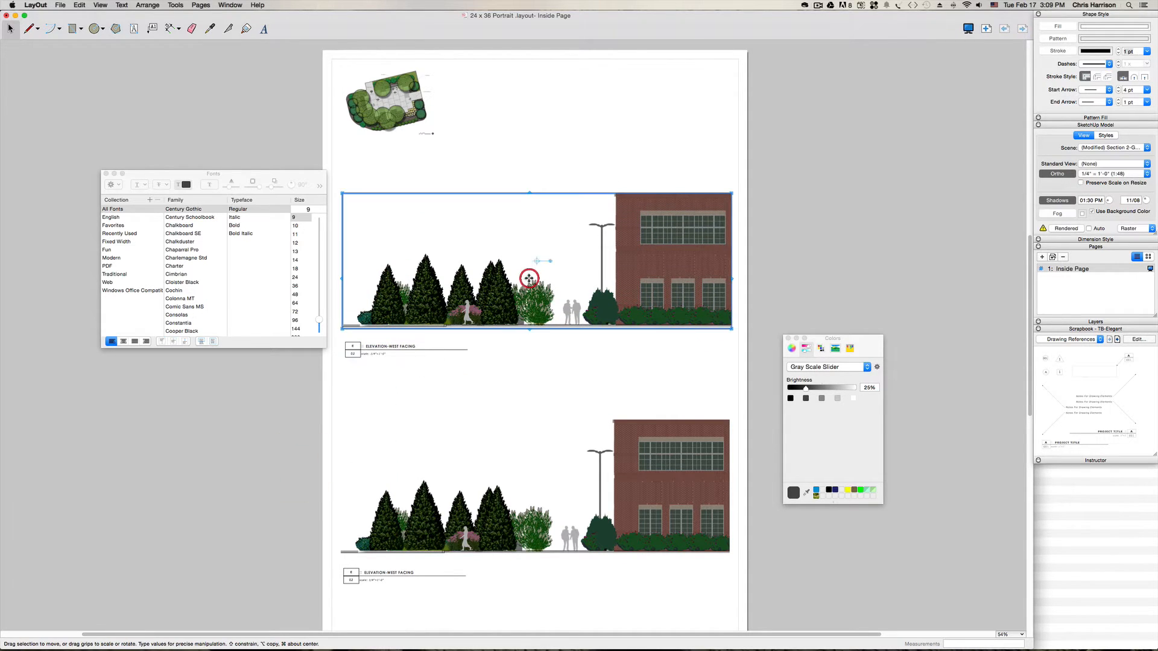
left_click(1147, 149)
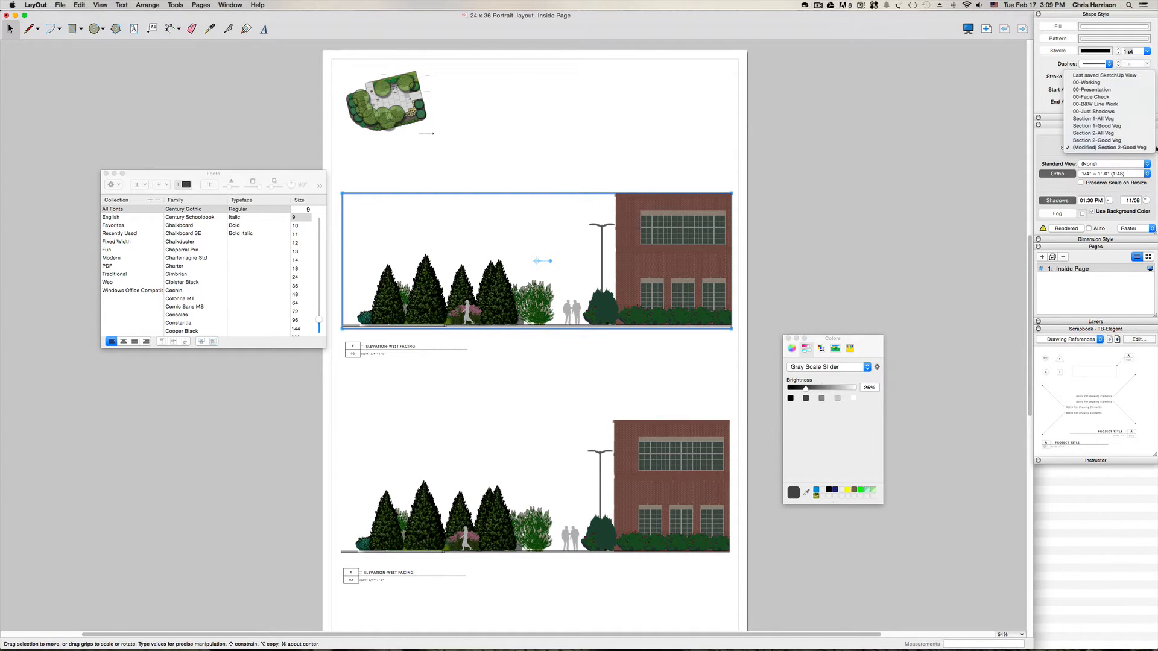
left_click(1122, 126)
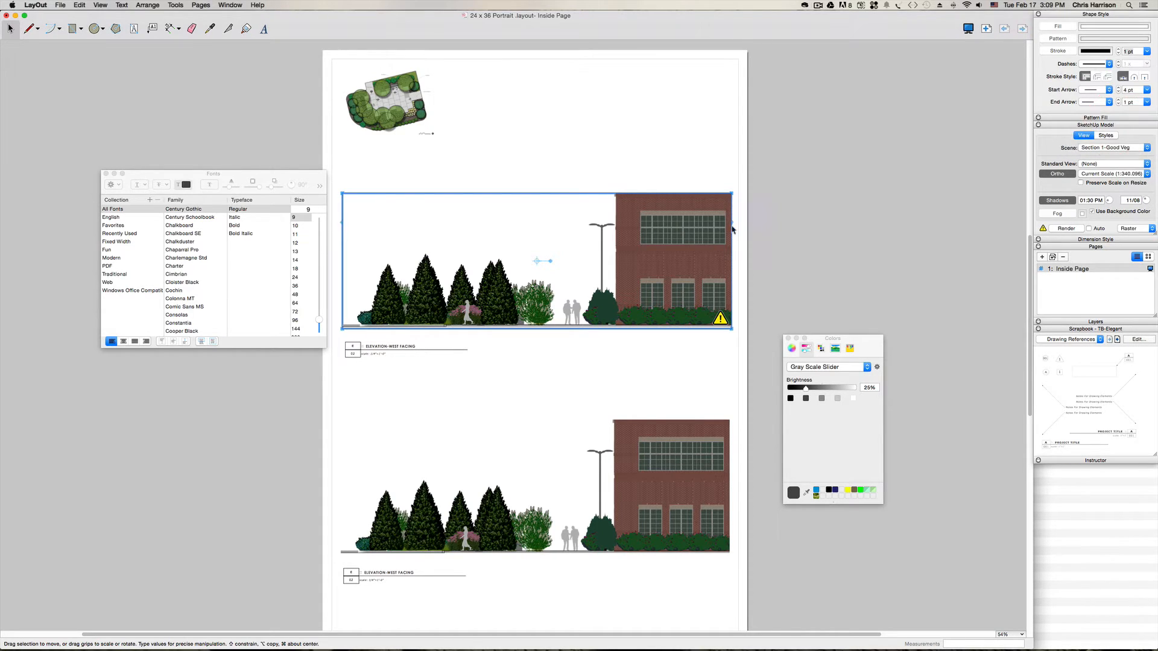
left_click(1068, 229)
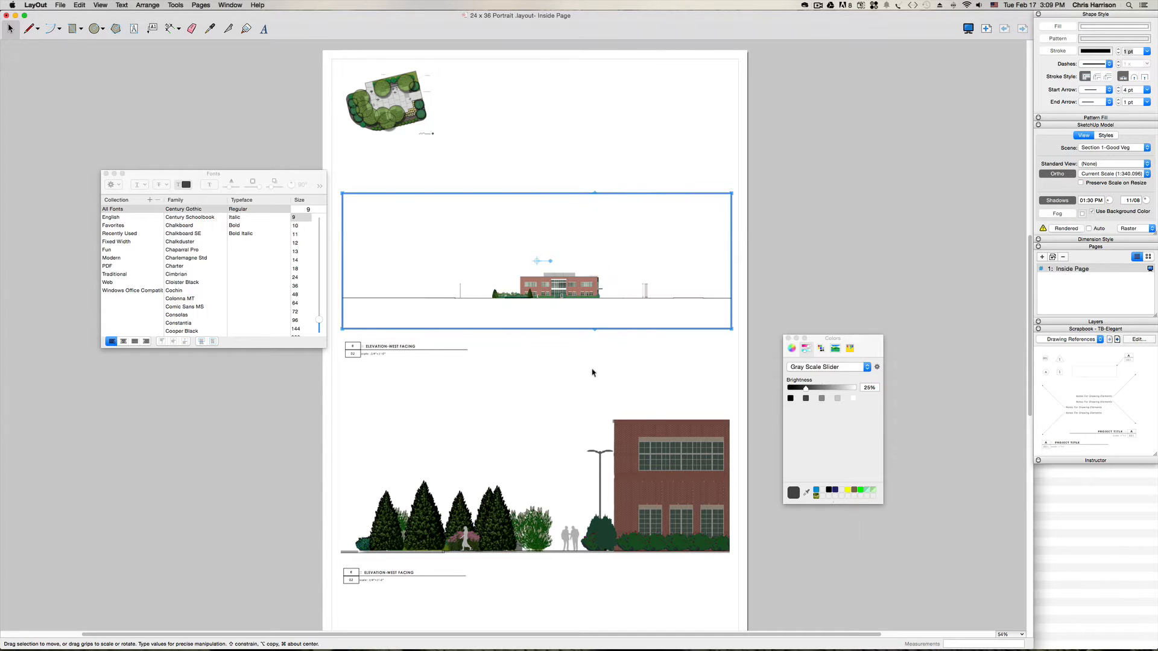
- Restore the upper elevation viewport with an undo after it was accidentally removed
right_click(585, 262)
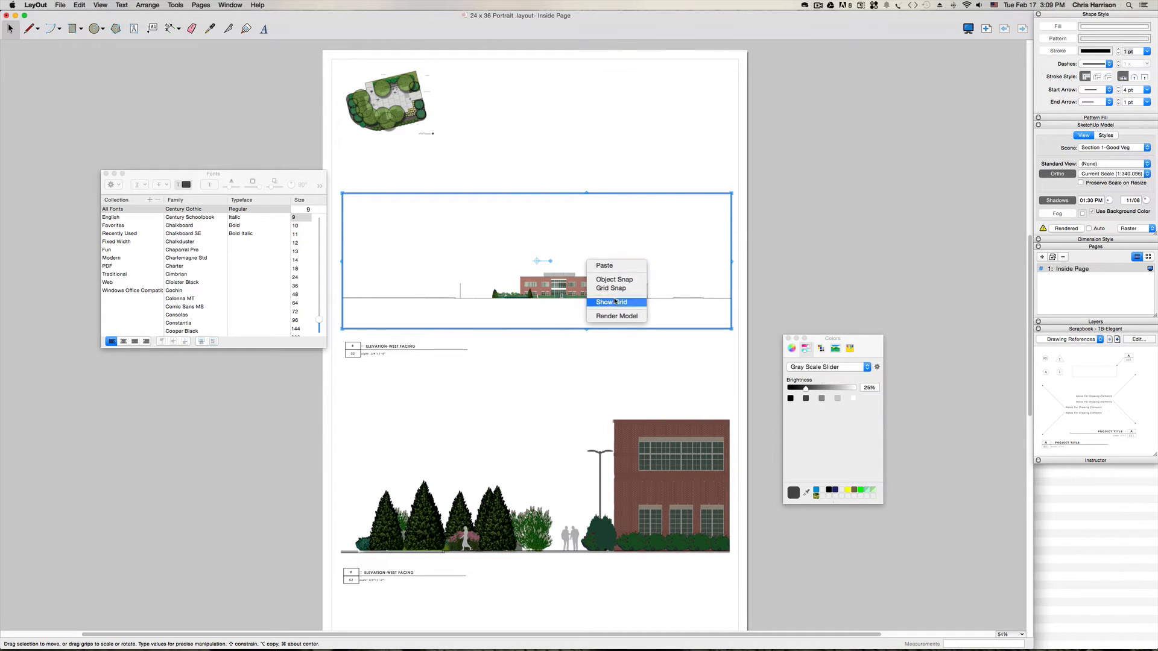
left_click(554, 245)
left_click(558, 277)
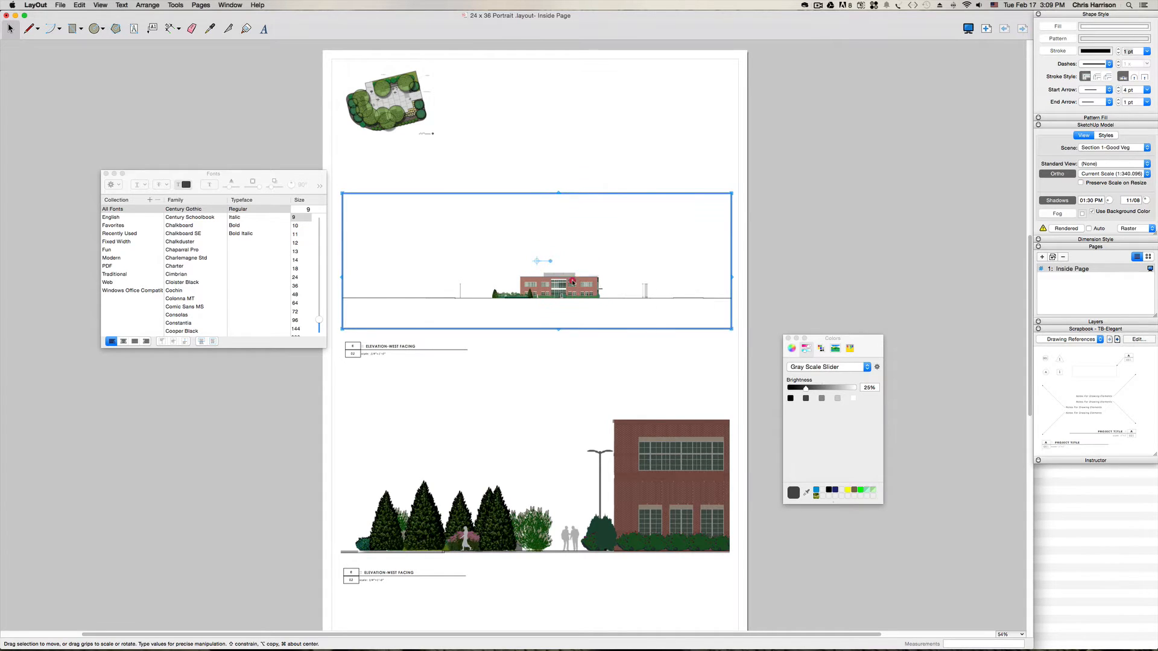
left_click(568, 276)
left_click(568, 294)
left_click(586, 284)
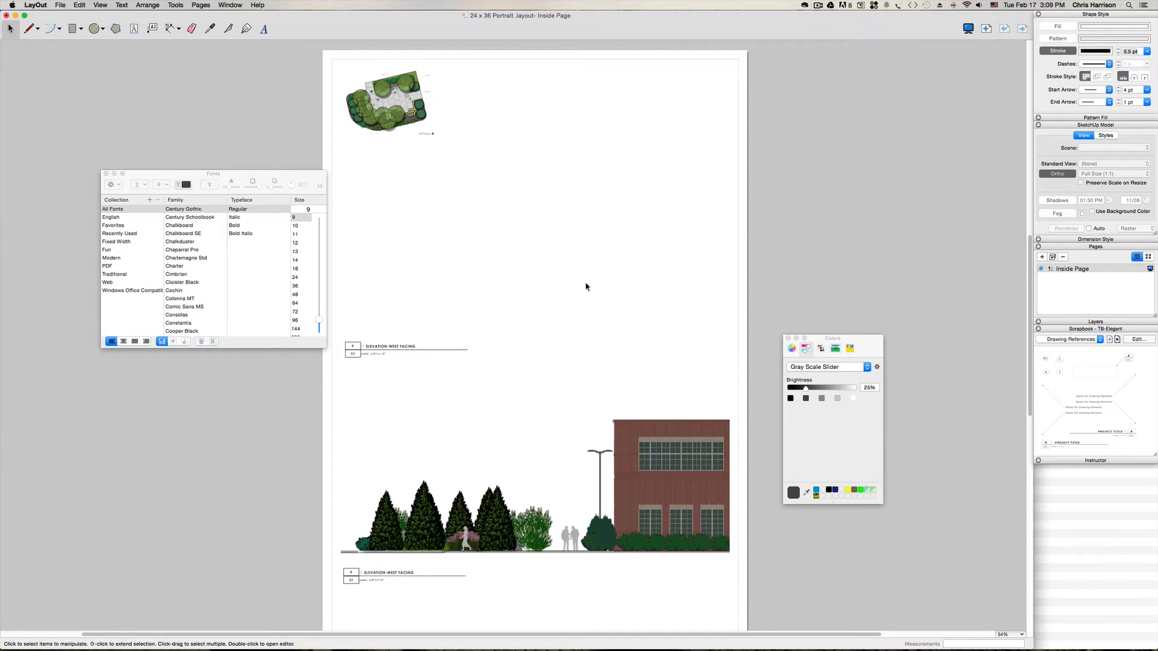
key("super+shift+z")
- Set the upper viewport's scale to 1/4" = 1'-0" (1:48) and re-render it
left_click(559, 289)
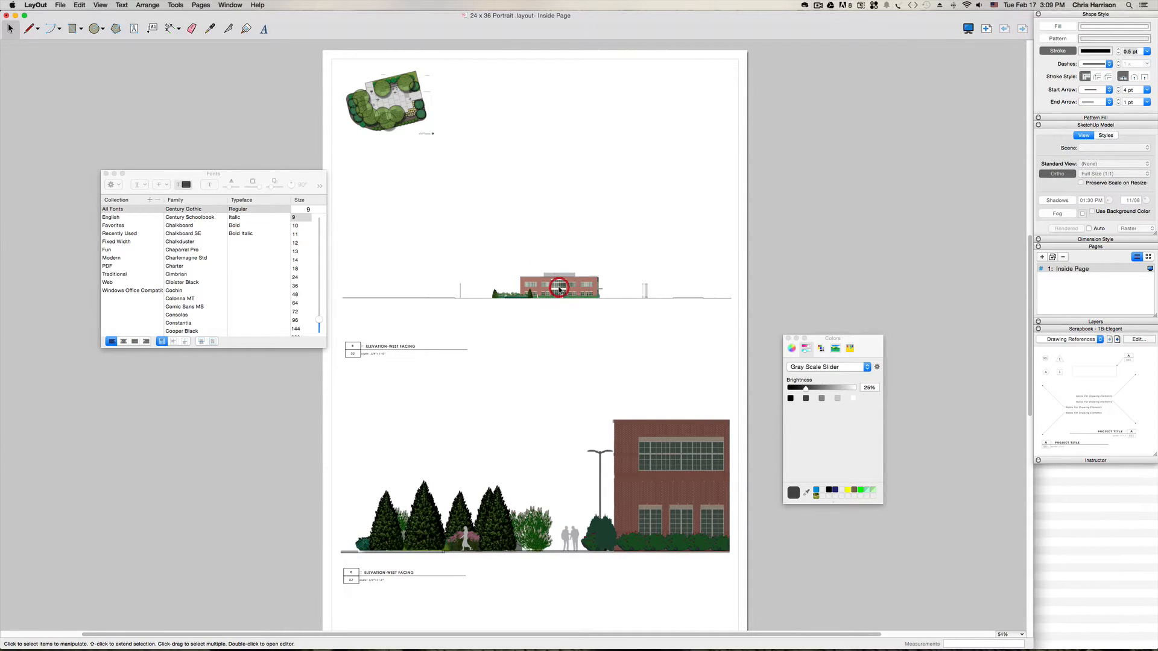
right_click(559, 297)
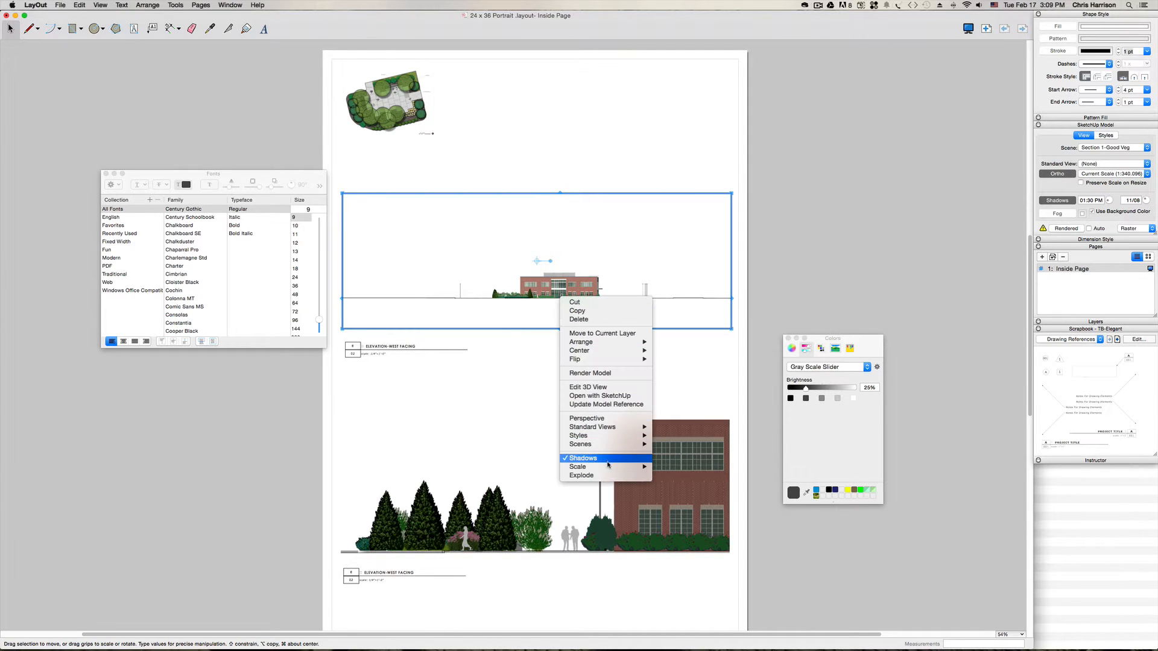
mouse_move(579, 467)
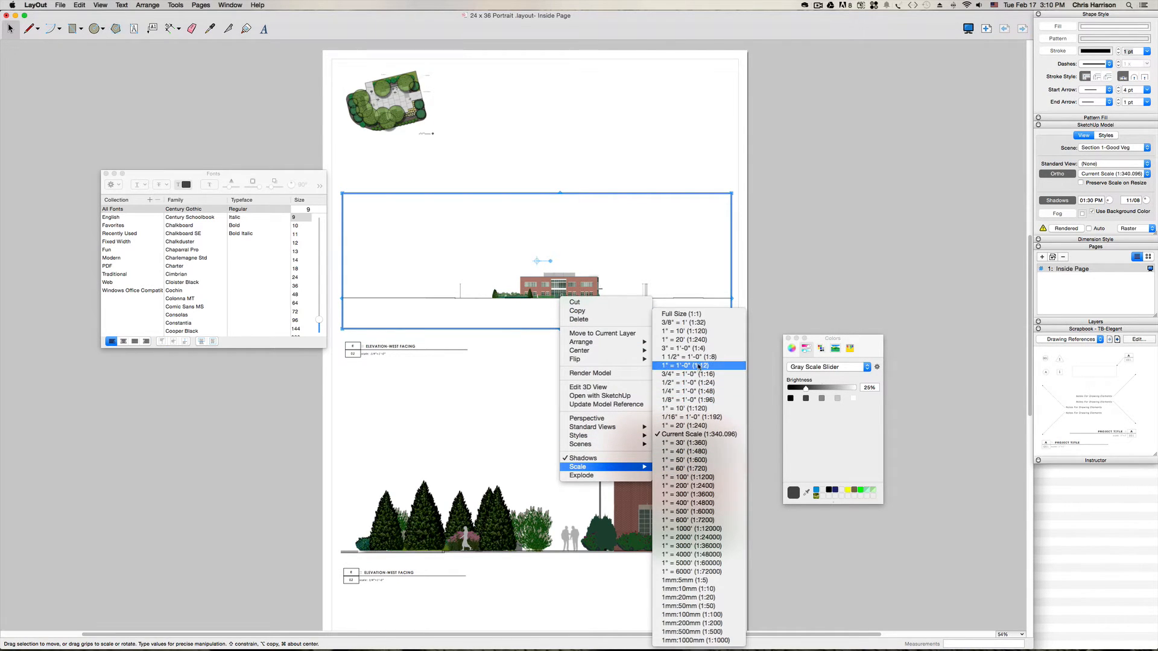
left_click(694, 393)
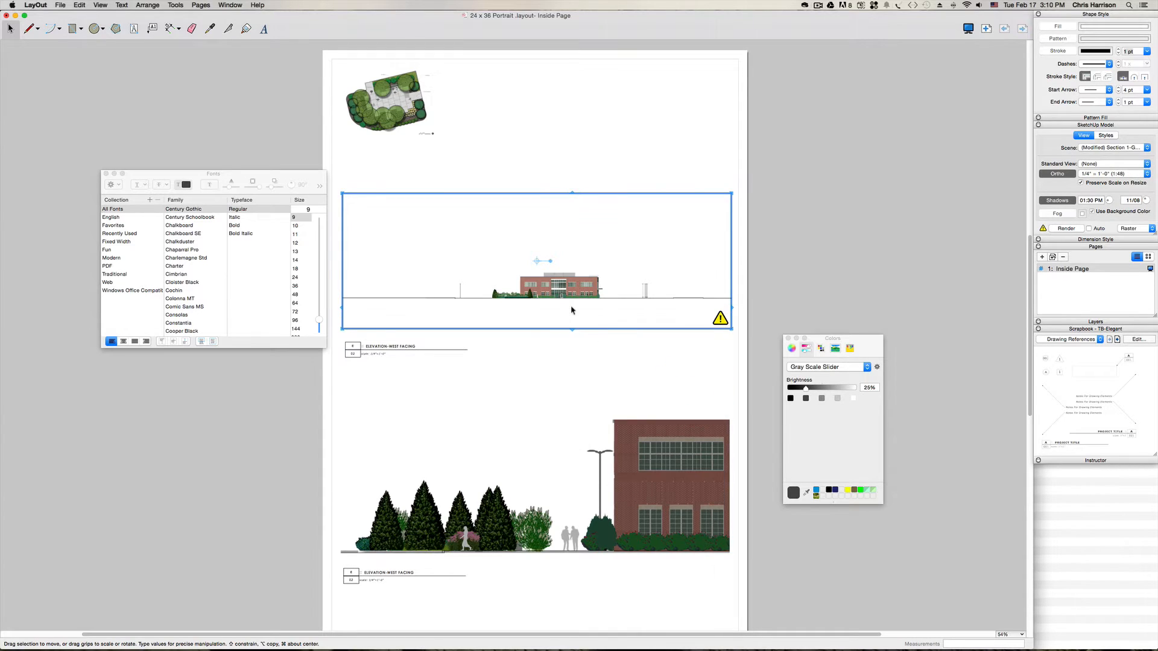
left_click(1071, 230)
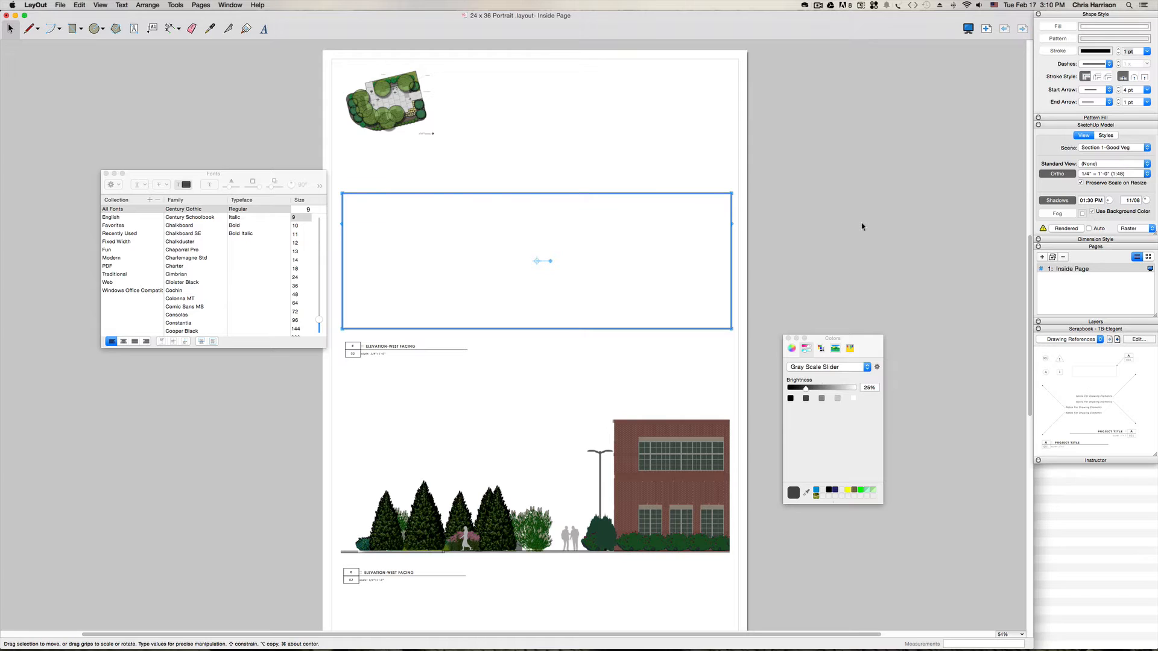
- Pan the model in the upper viewport to frame the brick building and planting, then exit editing
left_click(630, 275)
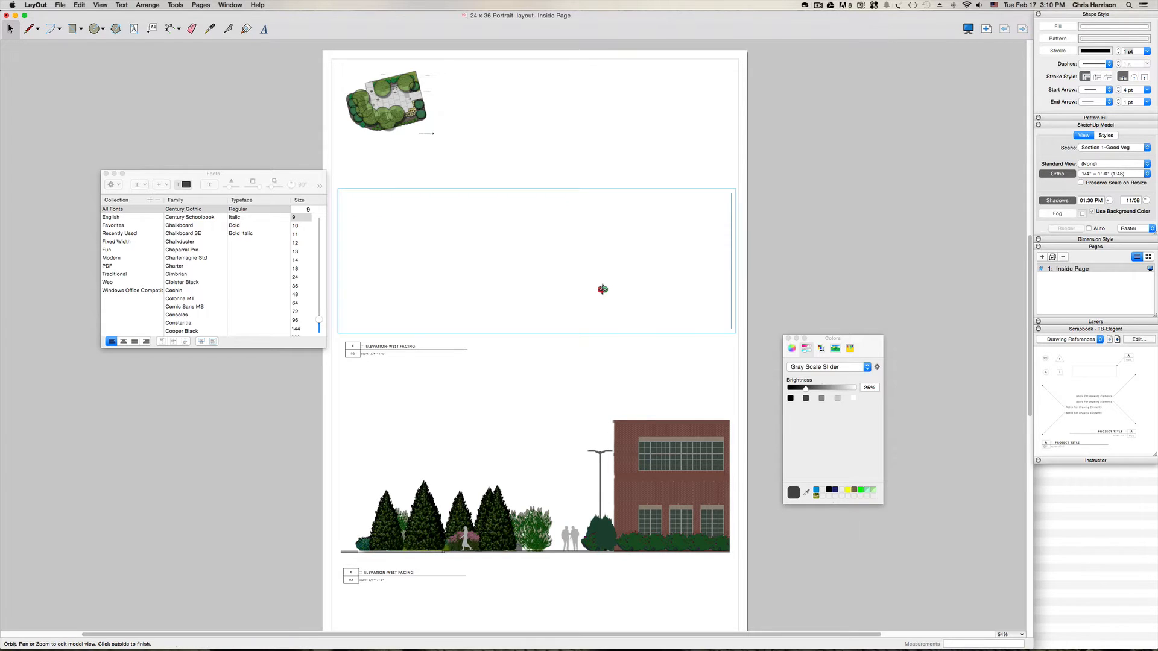
left_click_drag(602, 289, 598, 207, "shift")
left_click_drag(600, 261, 583, 237, "shift")
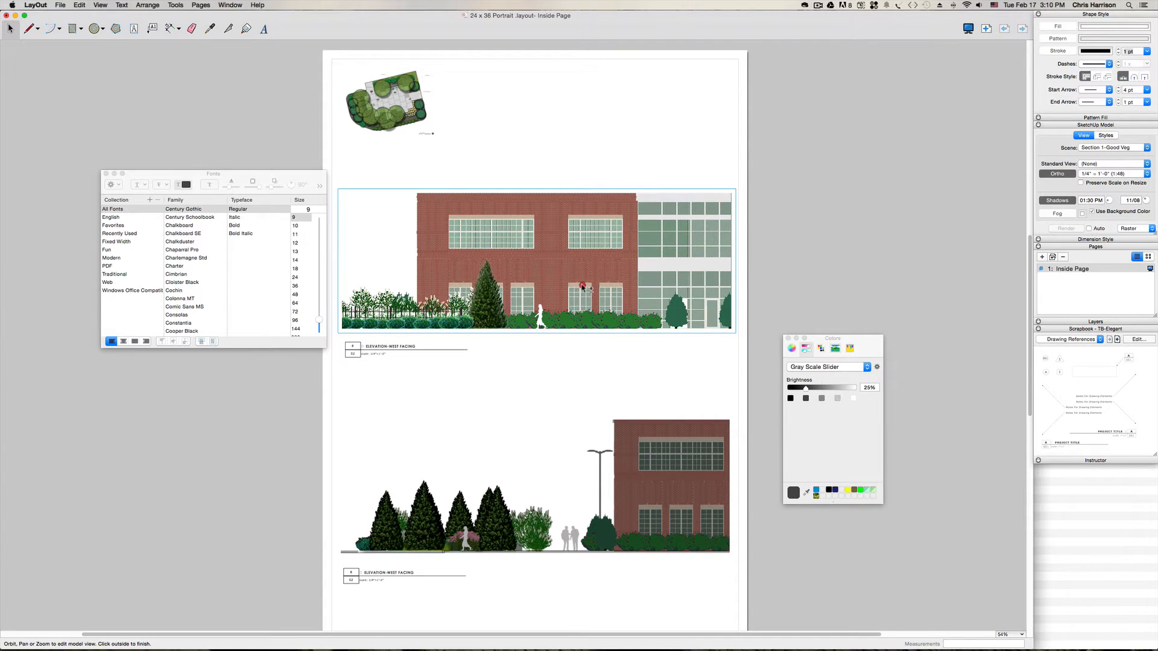
left_click_drag(582, 283, 646, 288, "shift")
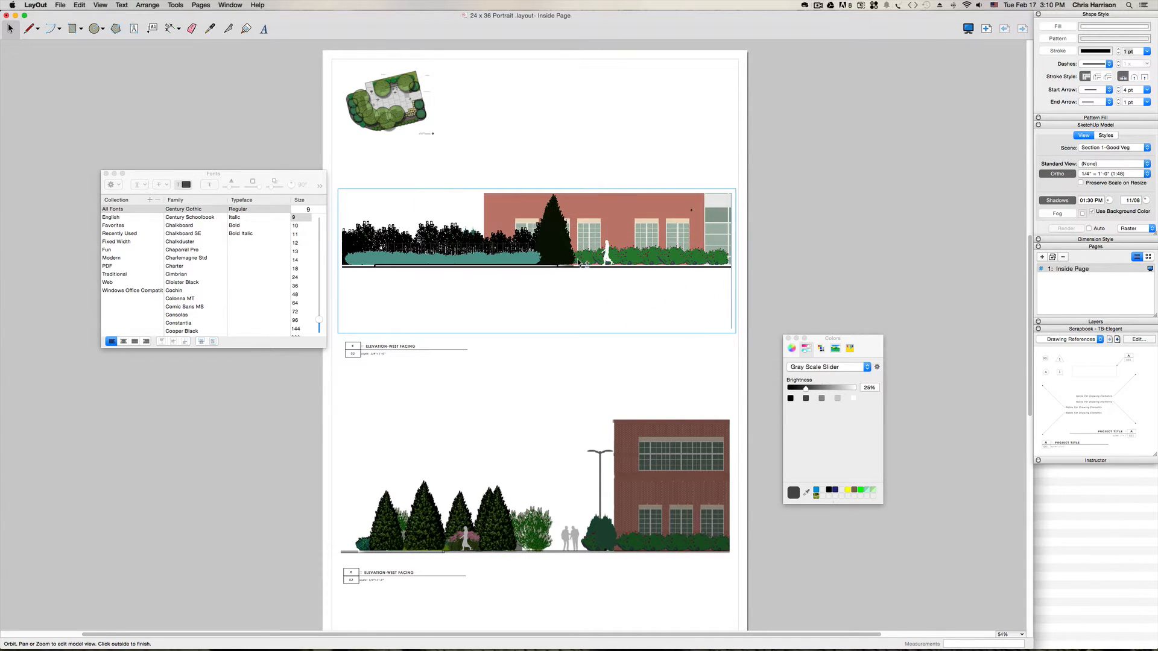
mouse_move(578, 255)
left_mouse_down("shift")
mouse_move(592, 254)
mouse_move(602, 290)
mouse_move(668, 315)
left_mouse_up("shift")
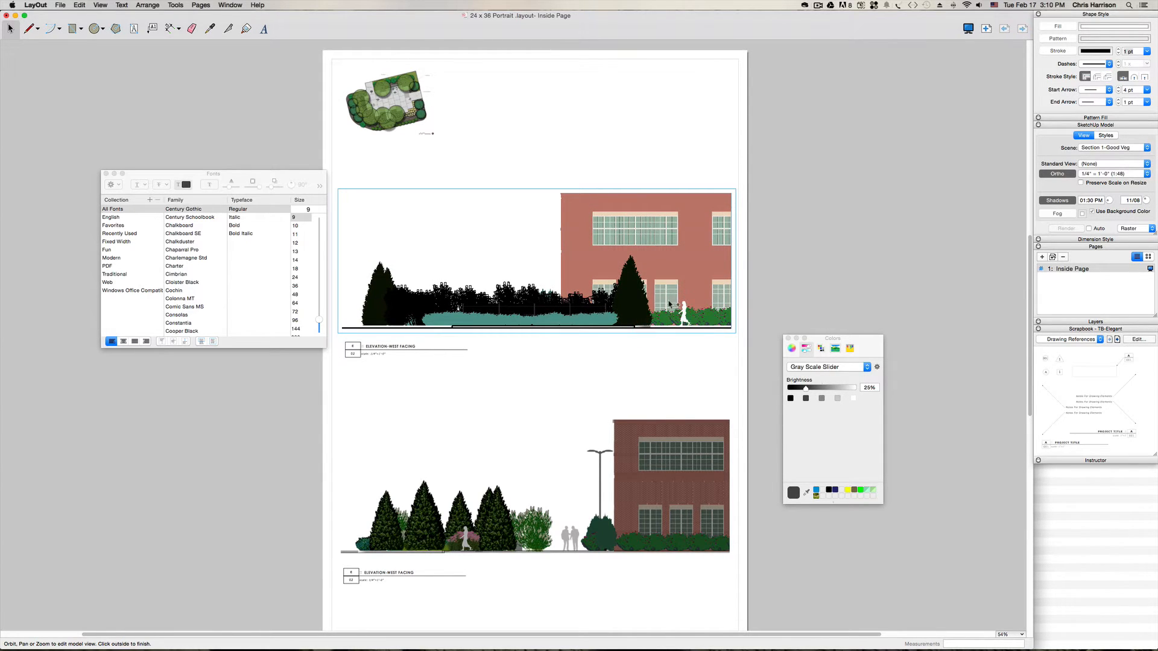
left_click(824, 234)
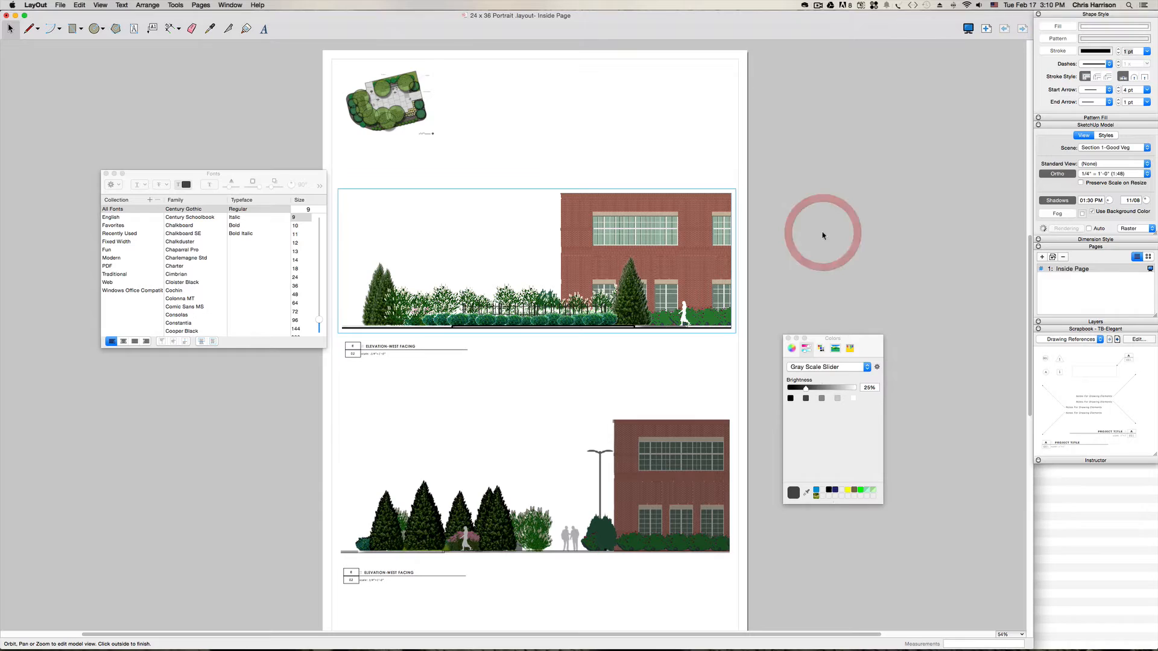
left_click(772, 246)
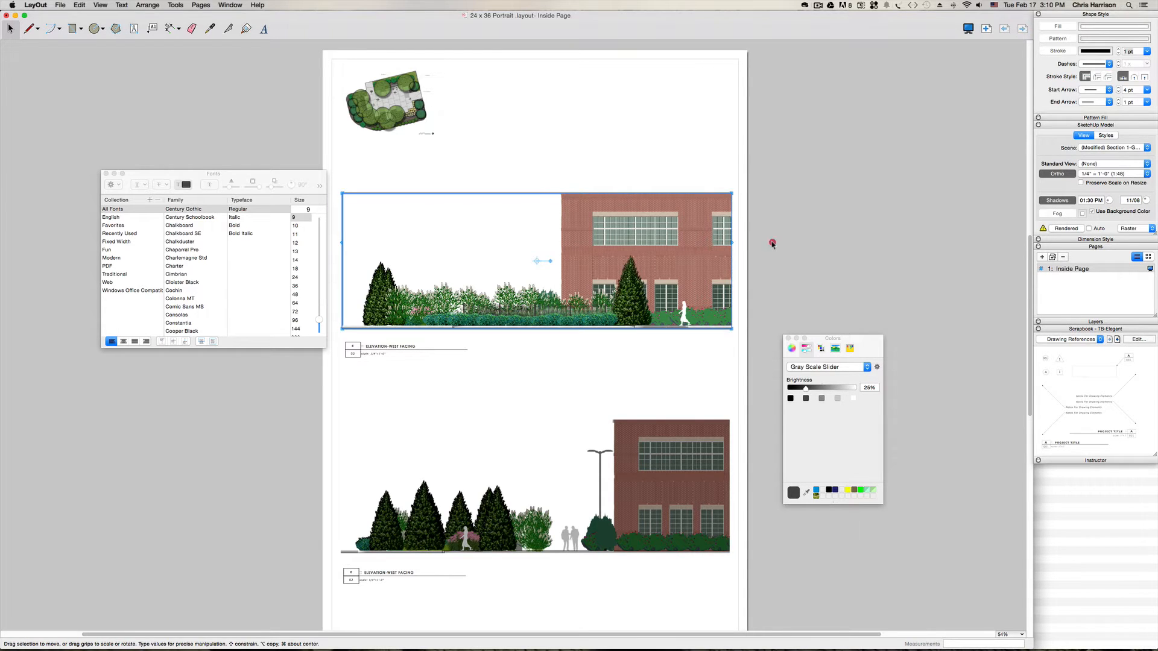
- Zoom in and change the upper elevation label's view number from 02 to 01
left_click(773, 244)
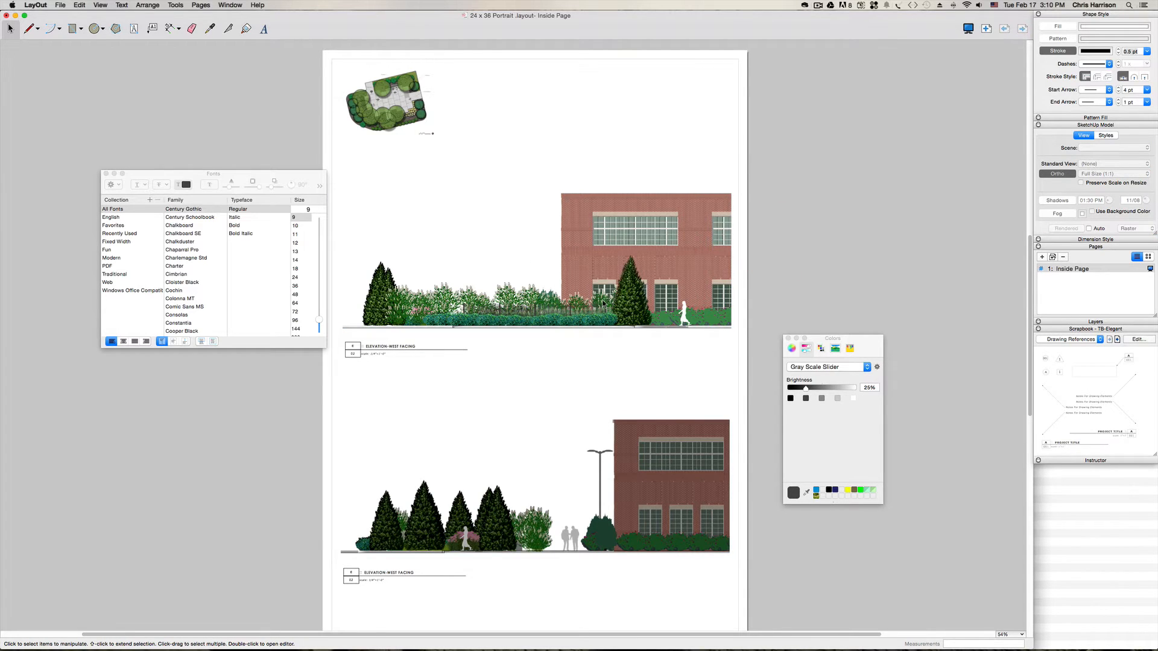
scroll(603, 303, "down", 2)
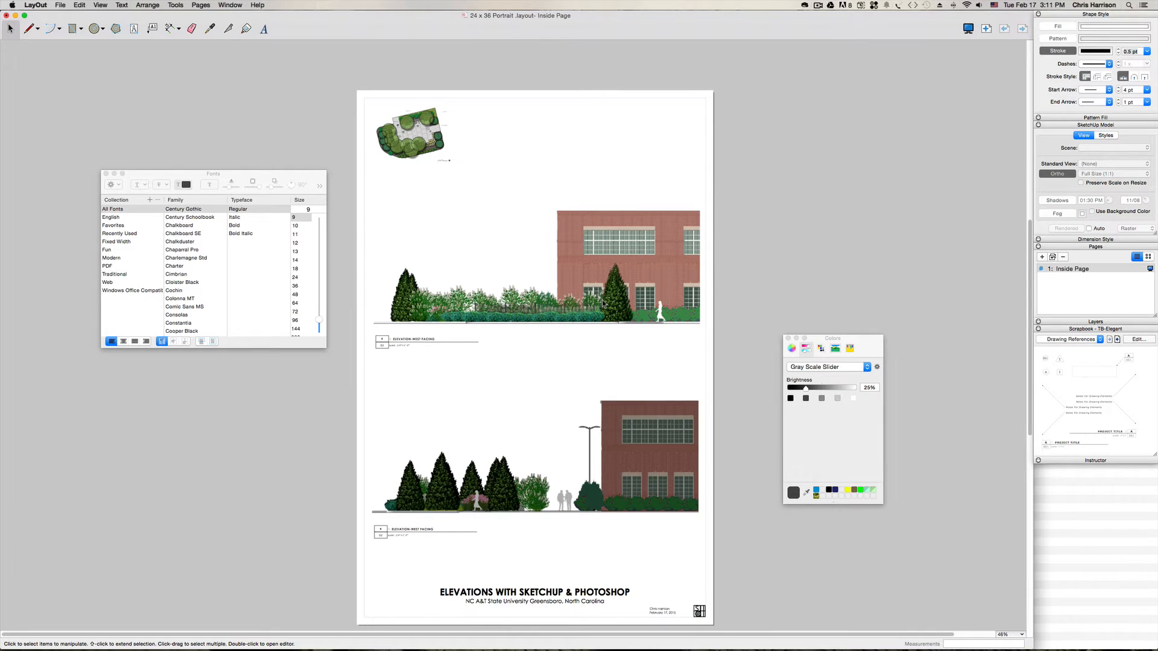
scroll(604, 304, "up", 2)
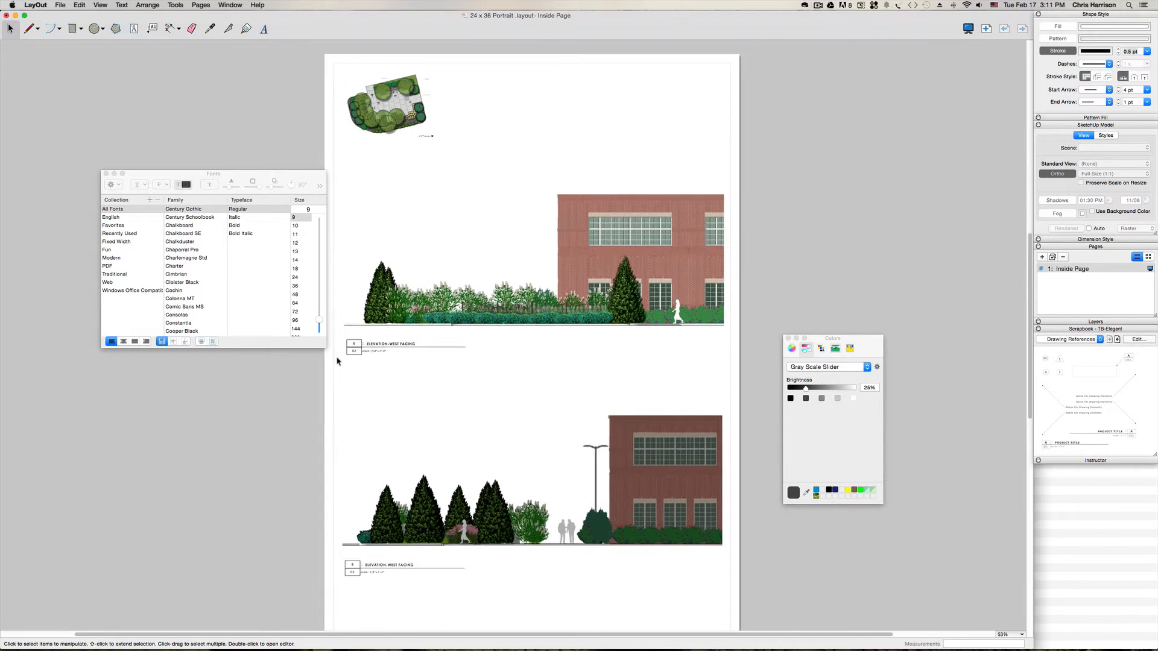
scroll(337, 363, "up", 2)
scroll(358, 359, "up", 1)
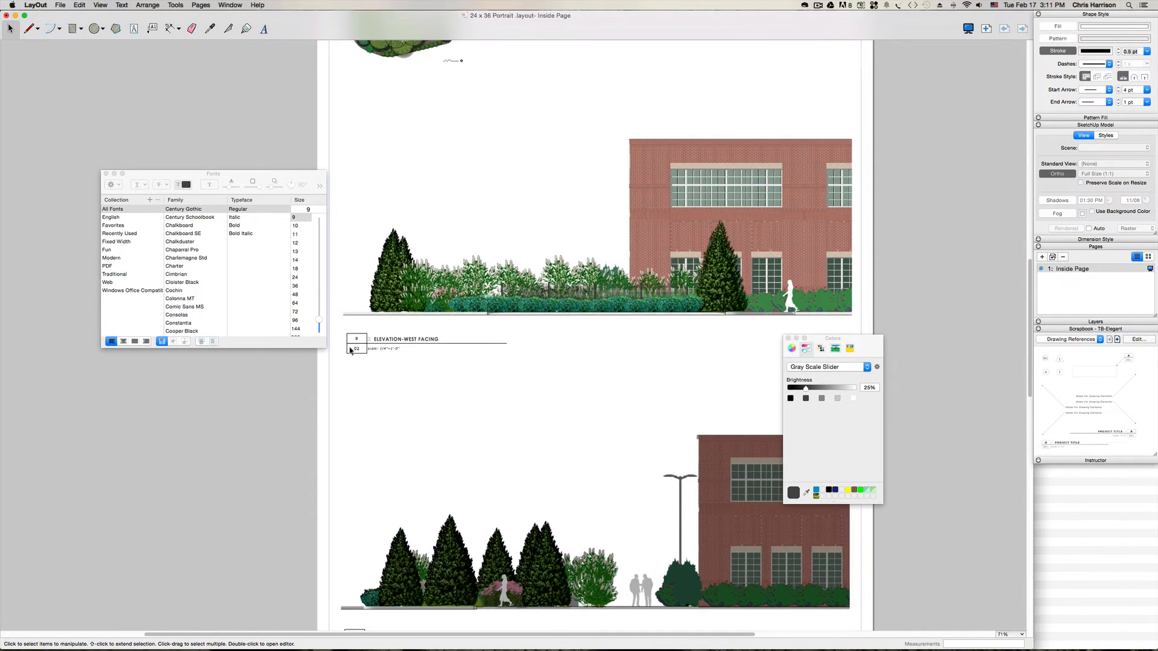
scroll(350, 350, "up", 8)
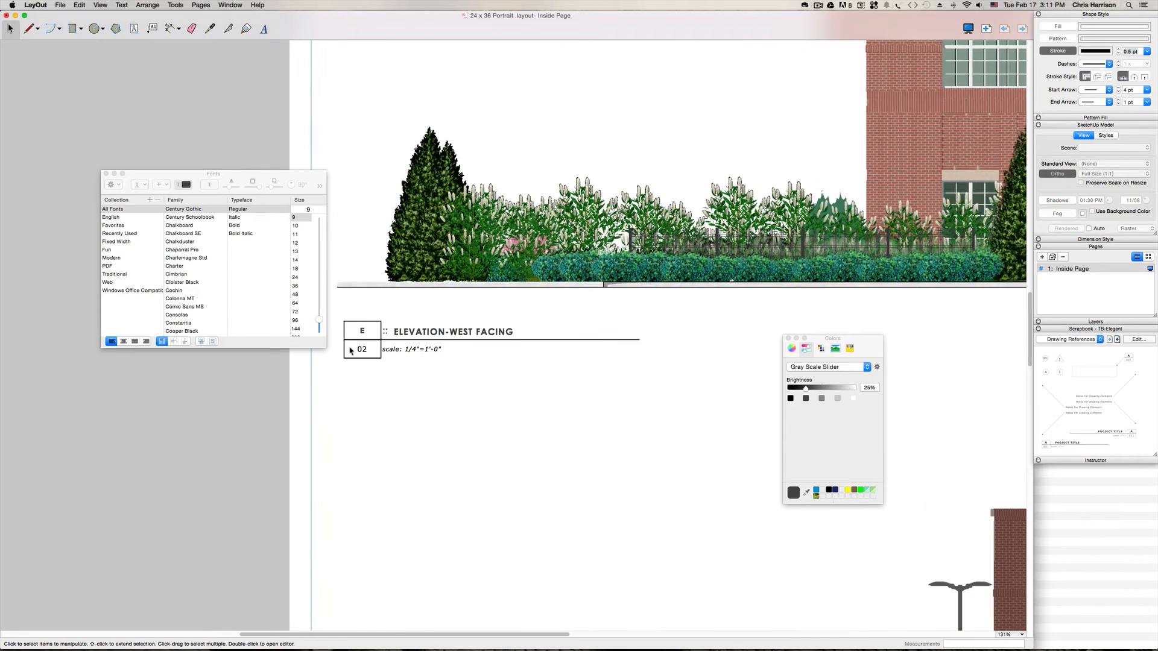
scroll(350, 350, "up", 1)
double_click(363, 350)
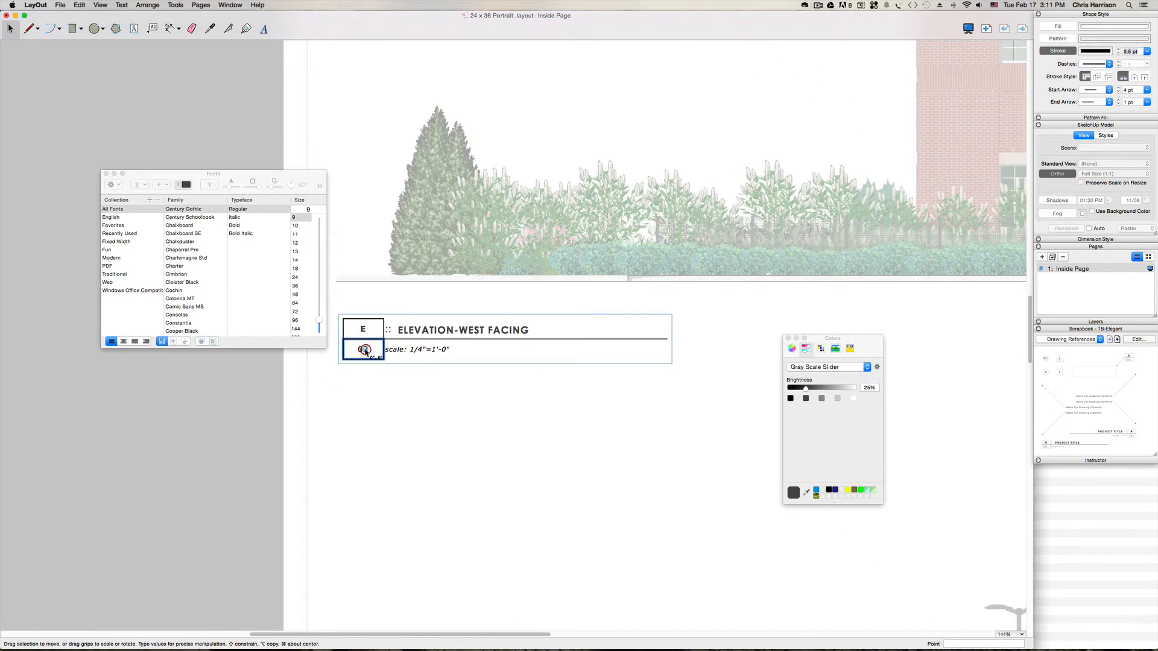
double_click(365, 350)
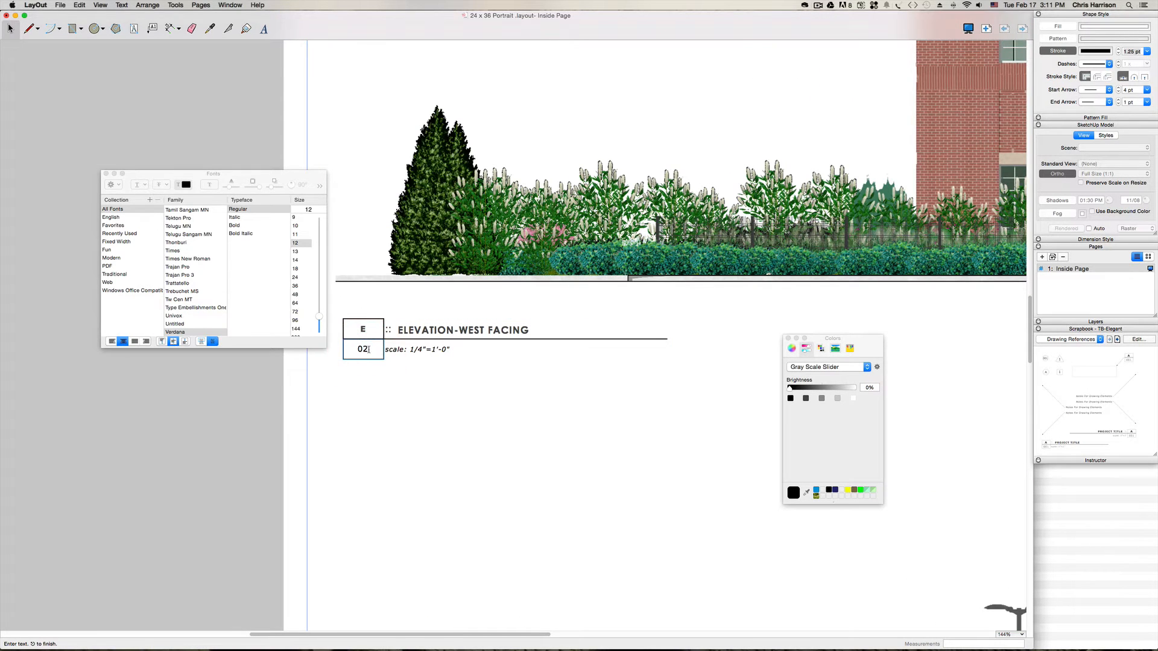
key("BackSpace")
type("1")
- Replace WEST with NORTH so the title reads ELEVATION-NORTH FACING
double_click(472, 335)
double_click(476, 332)
left_click(480, 331)
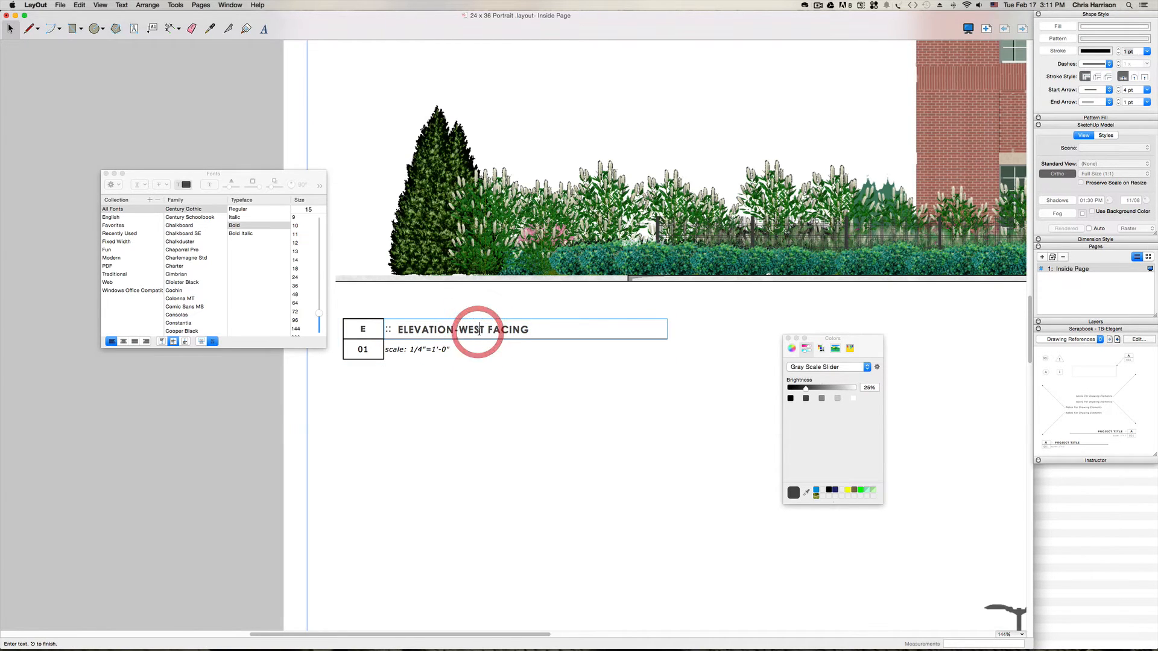
left_click_drag(486, 330, 461, 330)
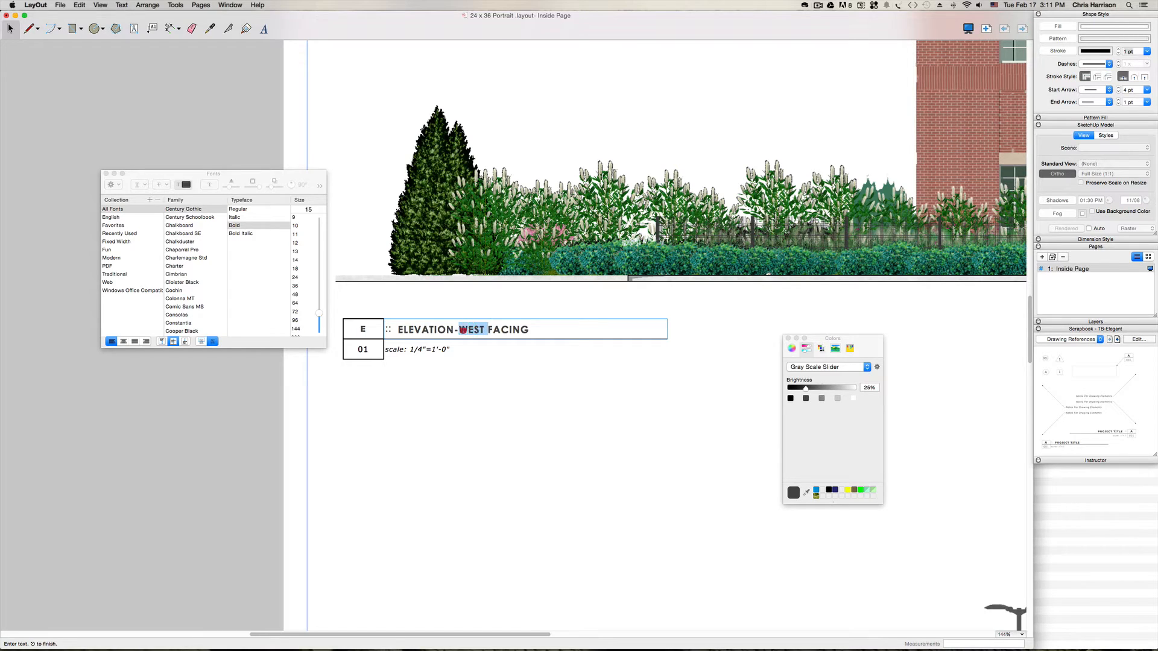
type("NORTH")
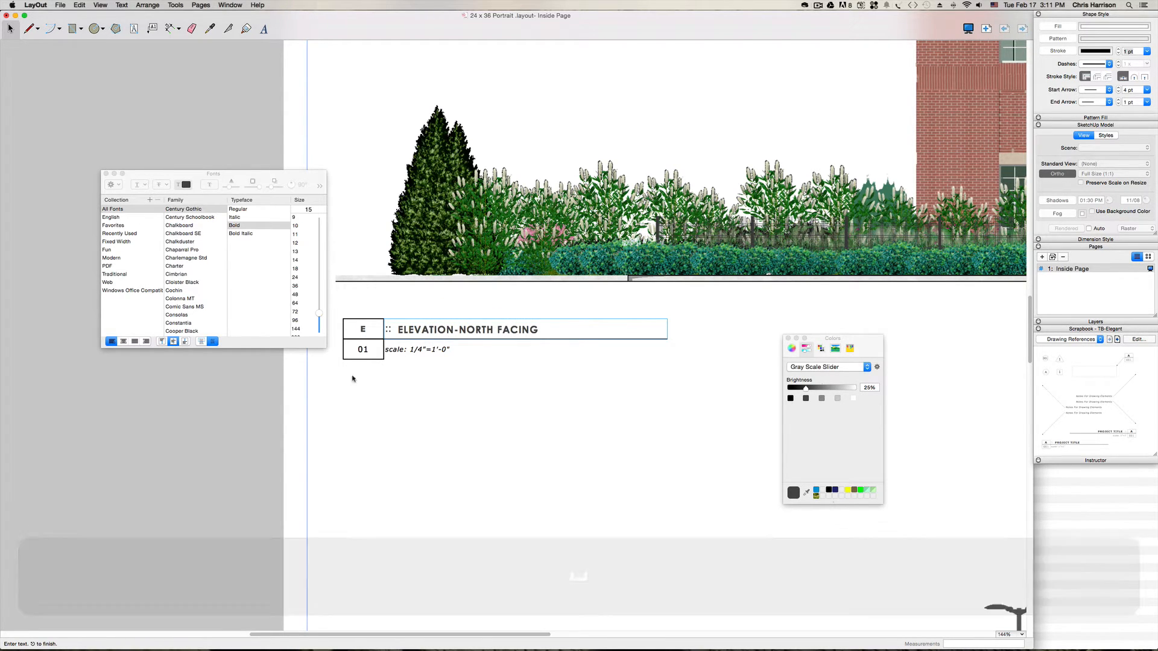
left_click(192, 431)
left_click(242, 419)
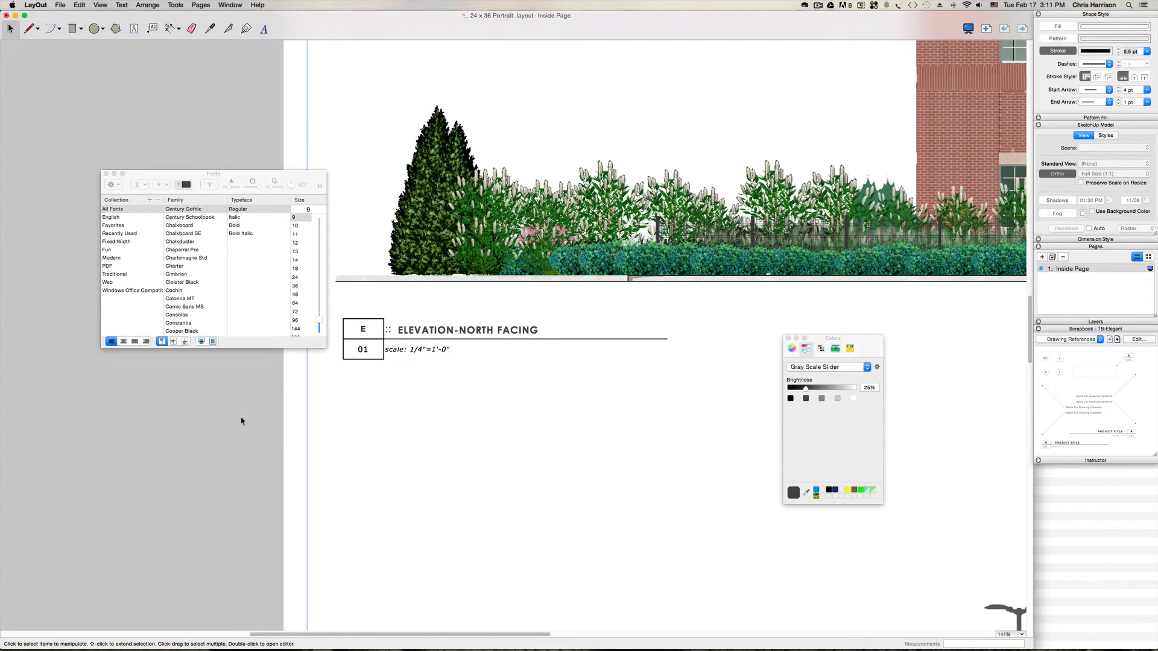
- Drag the top-left site plan's corner grip to enlarge it about 1.3 times
scroll(249, 419, "down", 5)
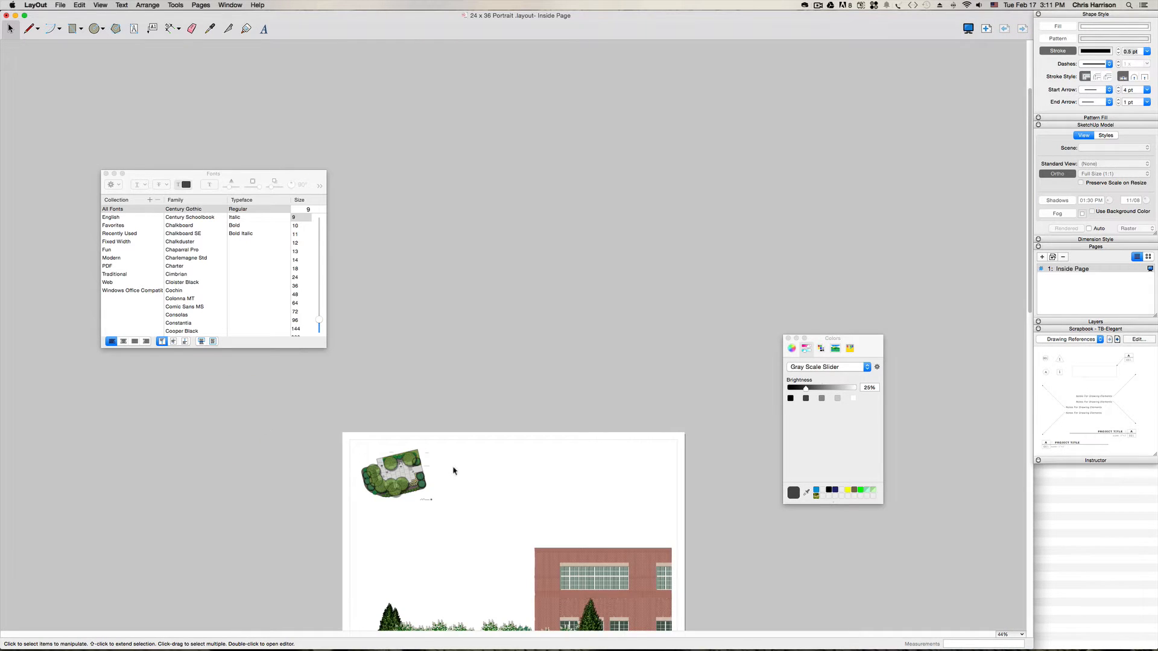
key("h")
left_click_drag(515, 514, 548, 261)
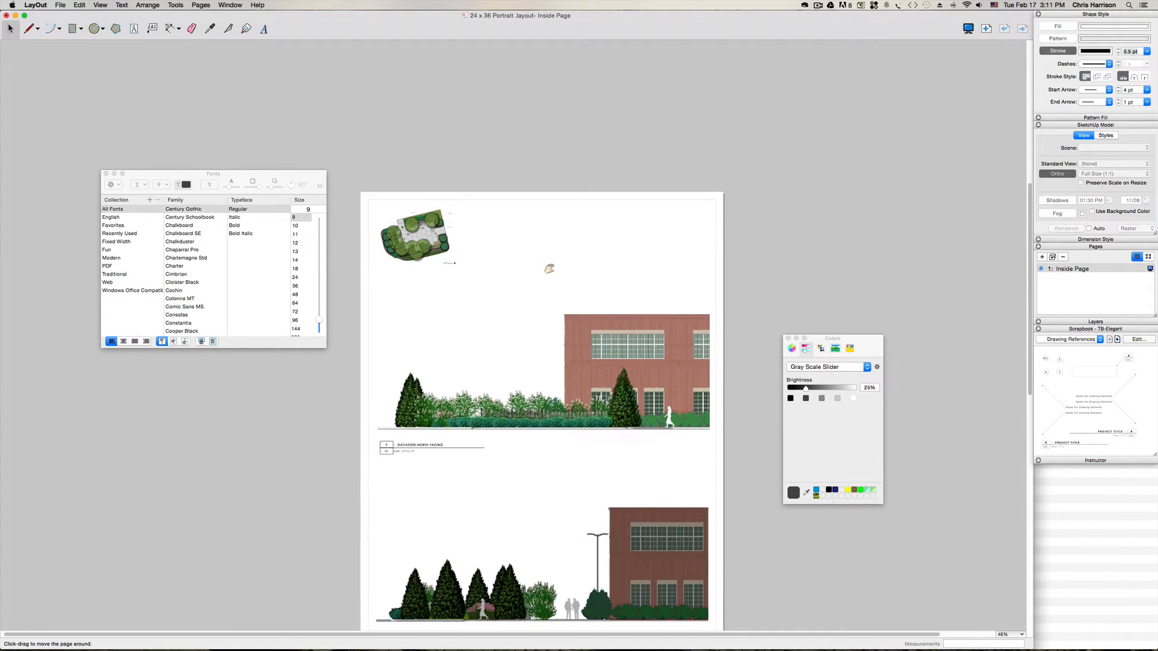
scroll(528, 399, "up", 1)
left_click_drag(528, 399, 541, 389)
scroll(530, 394, "down", 1)
key("space")
left_click(404, 194)
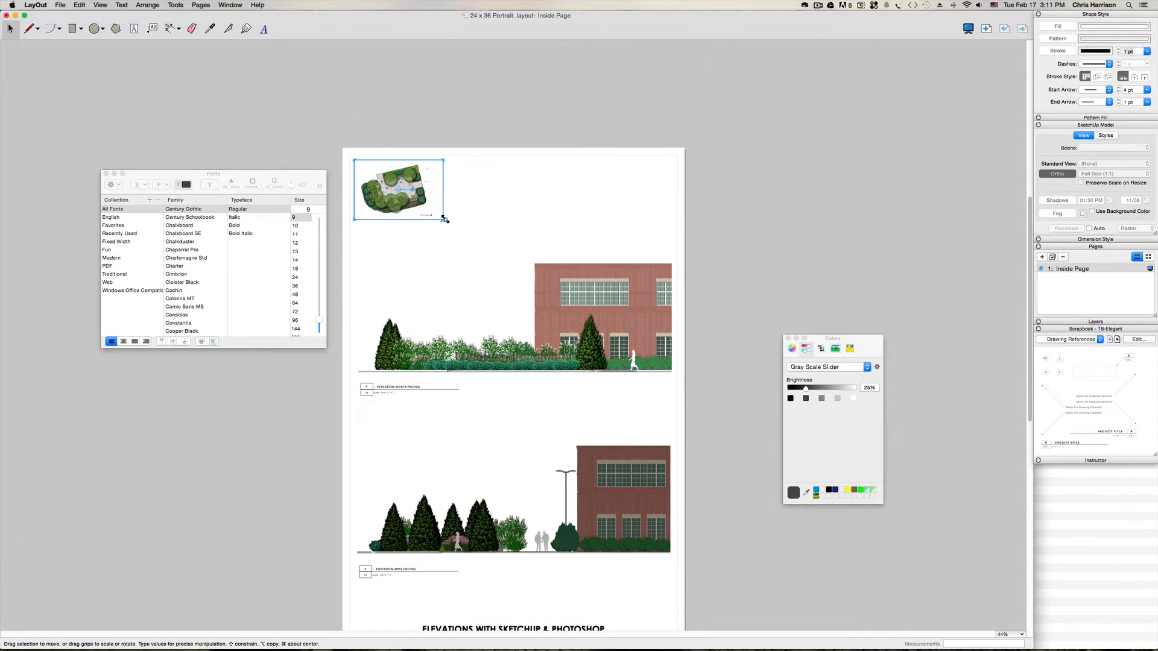
left_click_drag(443, 219, 447, 224)
mouse_move(453, 229)
left_mouse_down()
mouse_move(479, 255)
mouse_move(446, 236)
left_mouse_up()
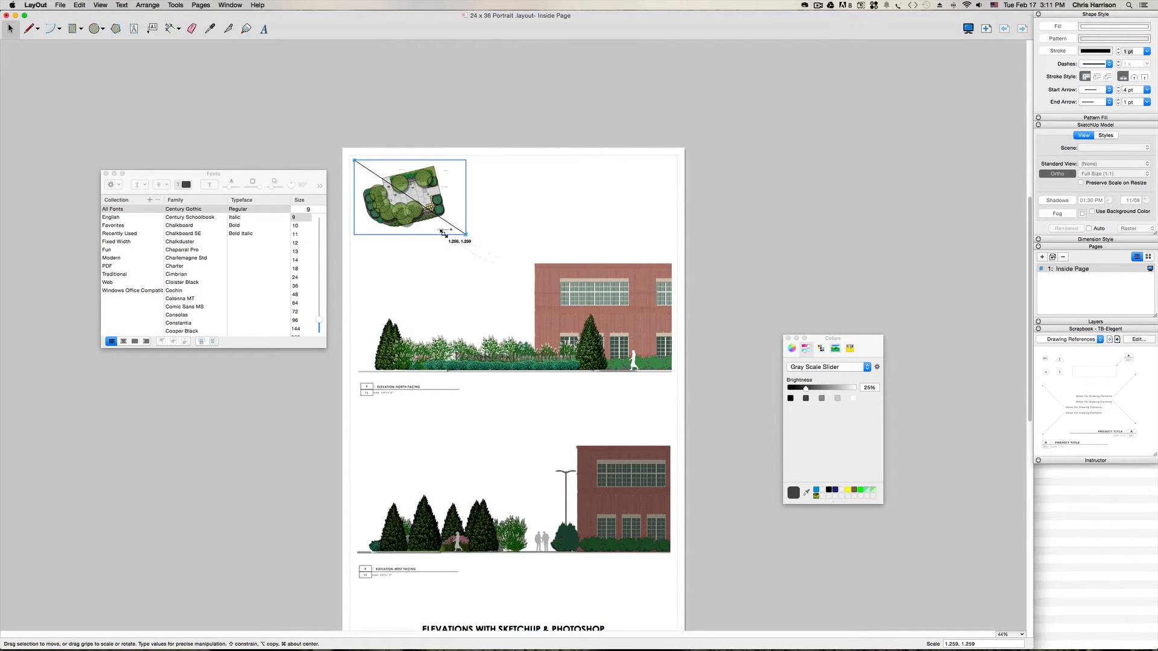
left_click(741, 209)
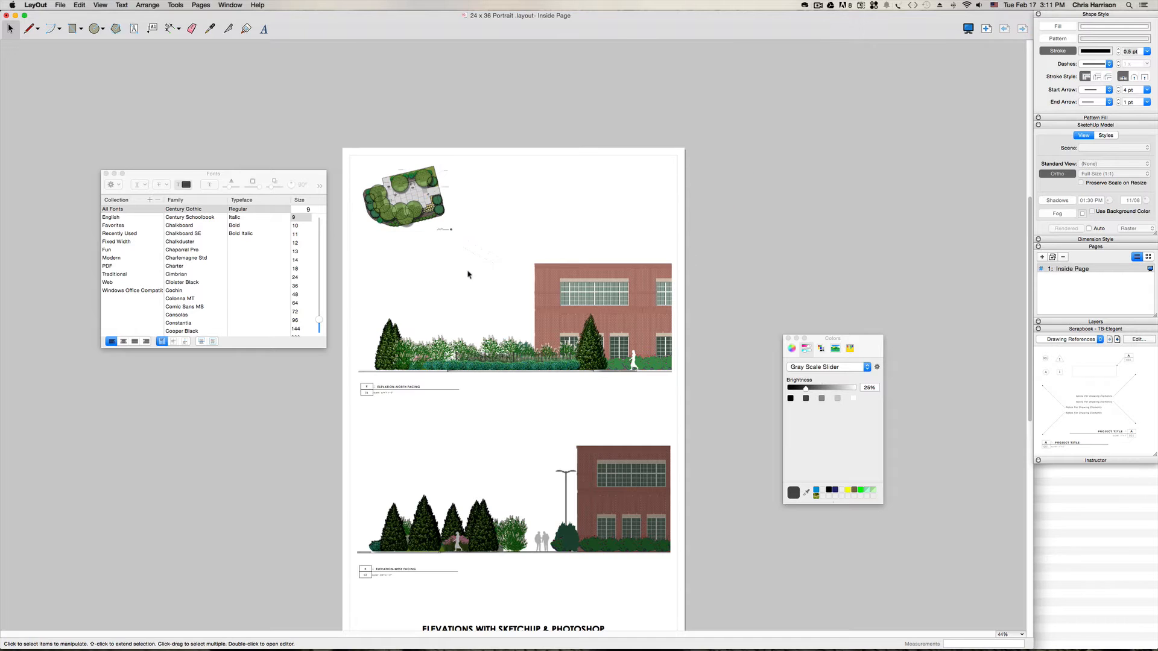
key("h")
left_click_drag(486, 458, 487, 379)
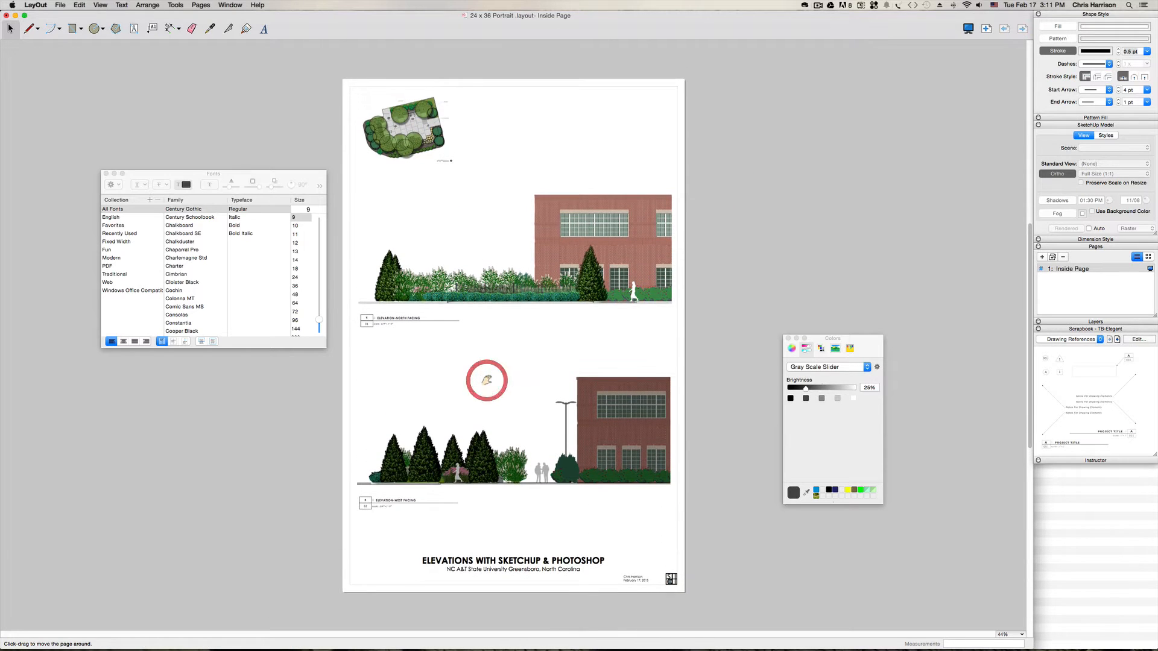
- Save the board as A5-LAYOUT in the Layout folder of the Desktop elevation assignment folder
key("super+shift+s")
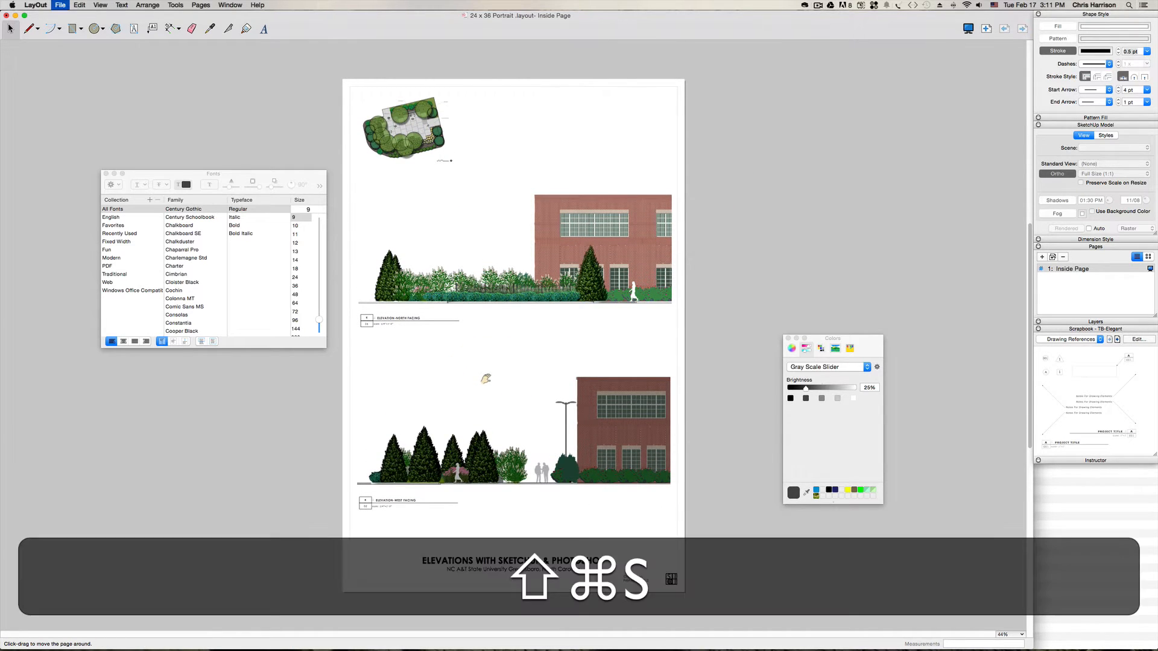
left_click(386, 154)
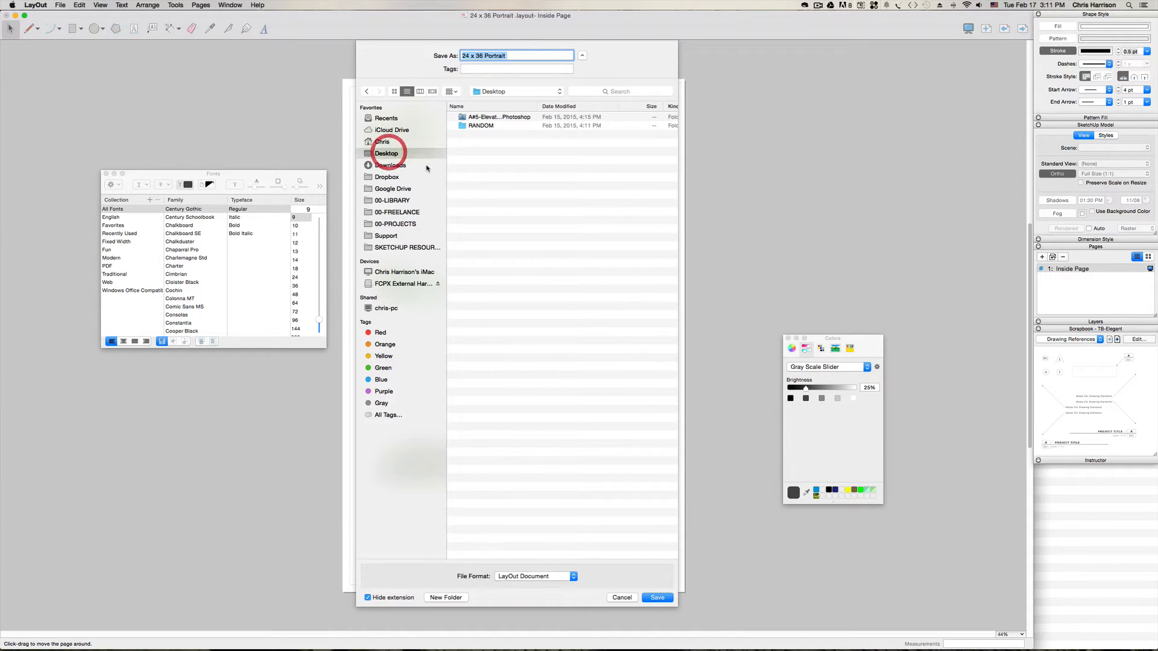
double_click(508, 117)
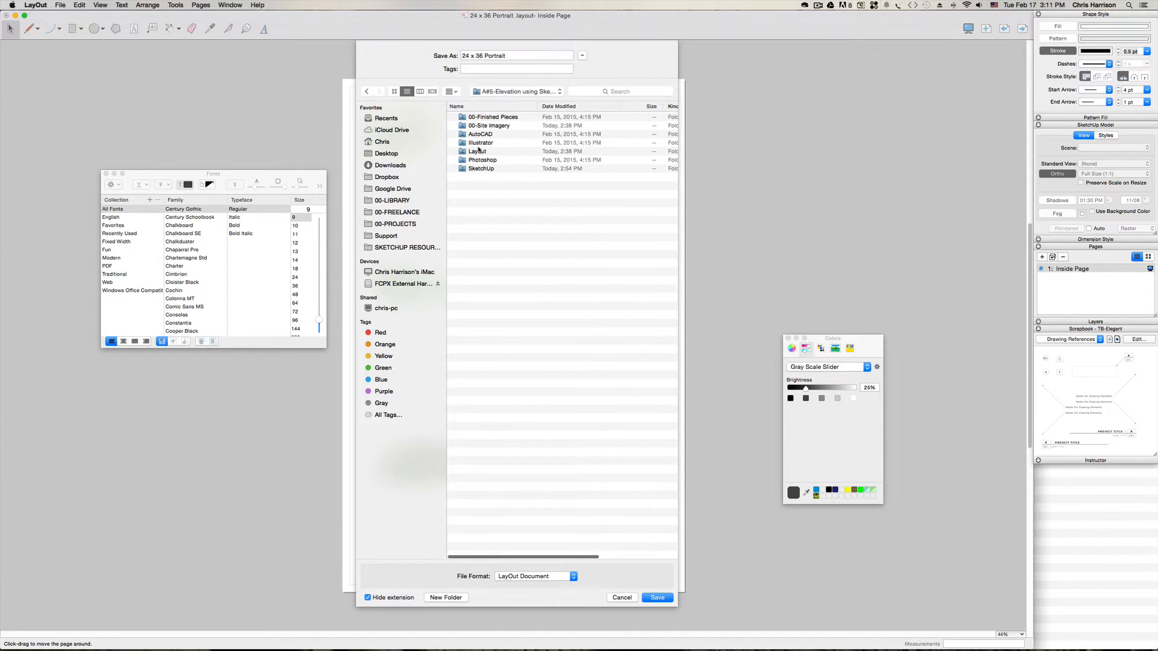
double_click(476, 151)
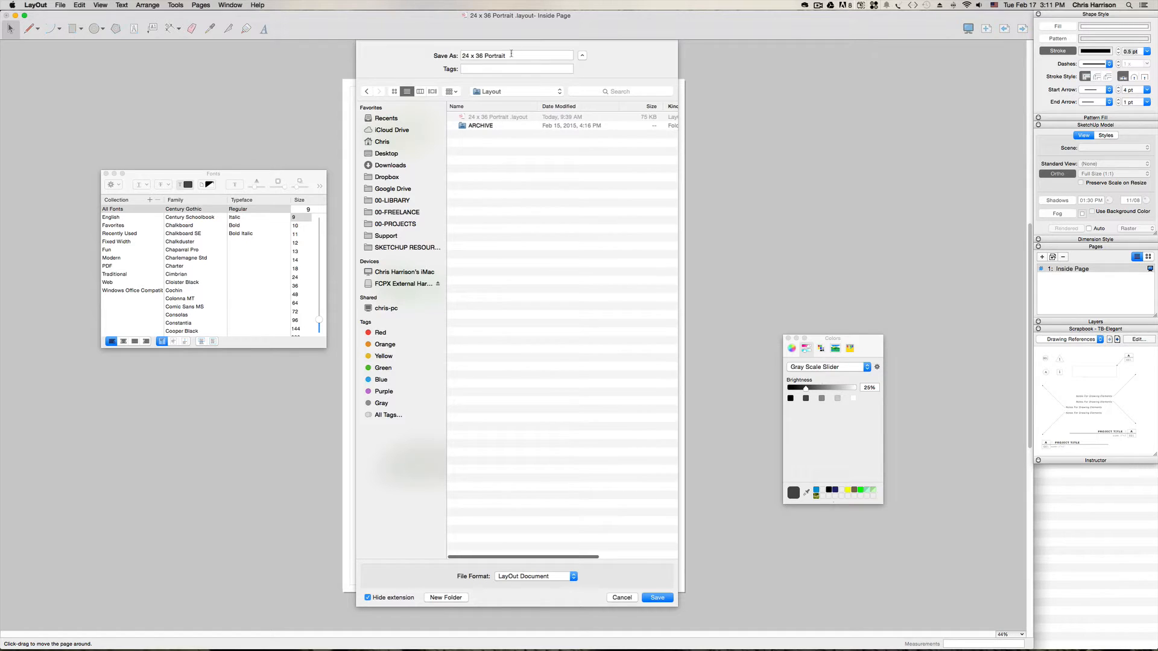
left_click_drag(511, 54, 449, 55)
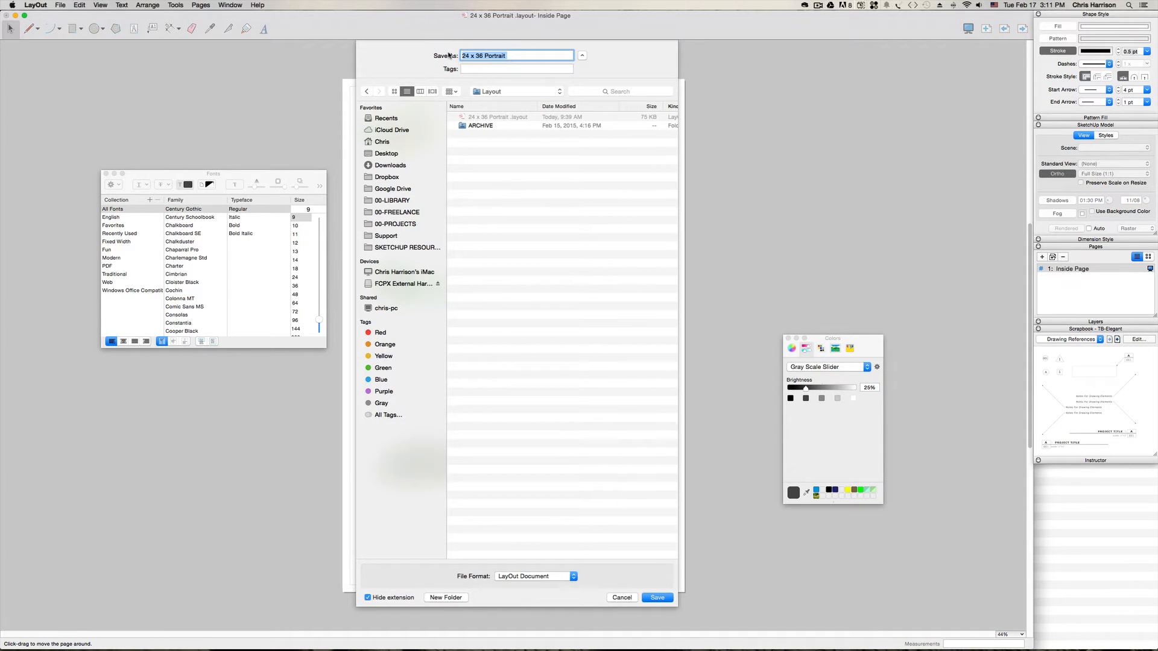
type("A5")
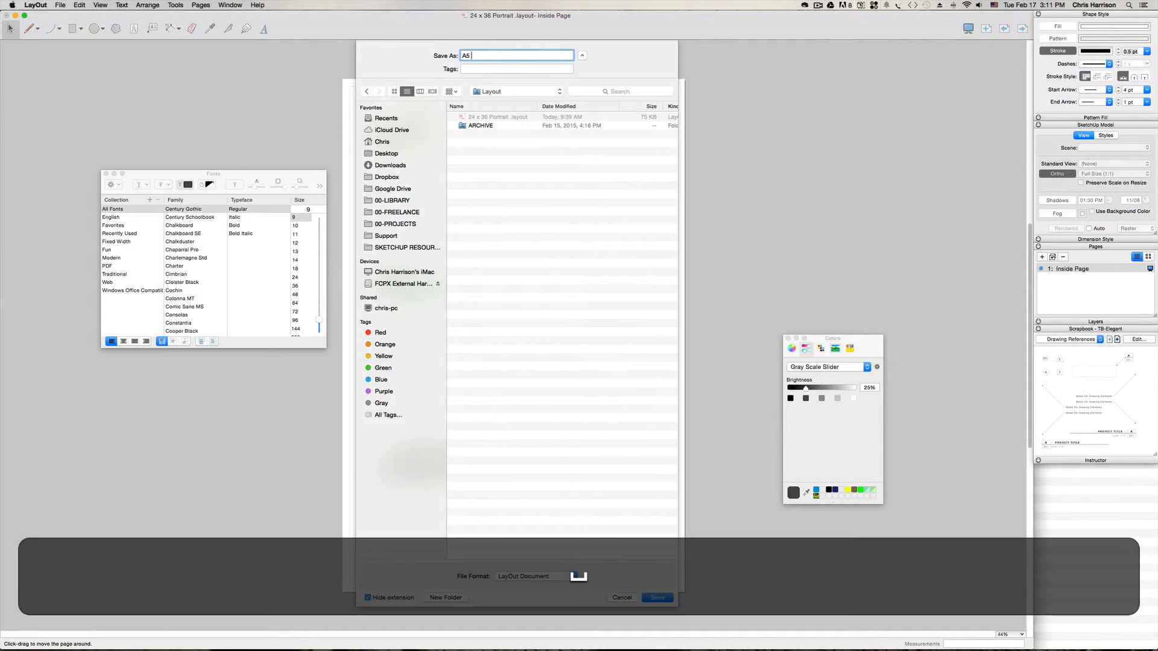
key("BackSpace")
type("5")
key("Return")
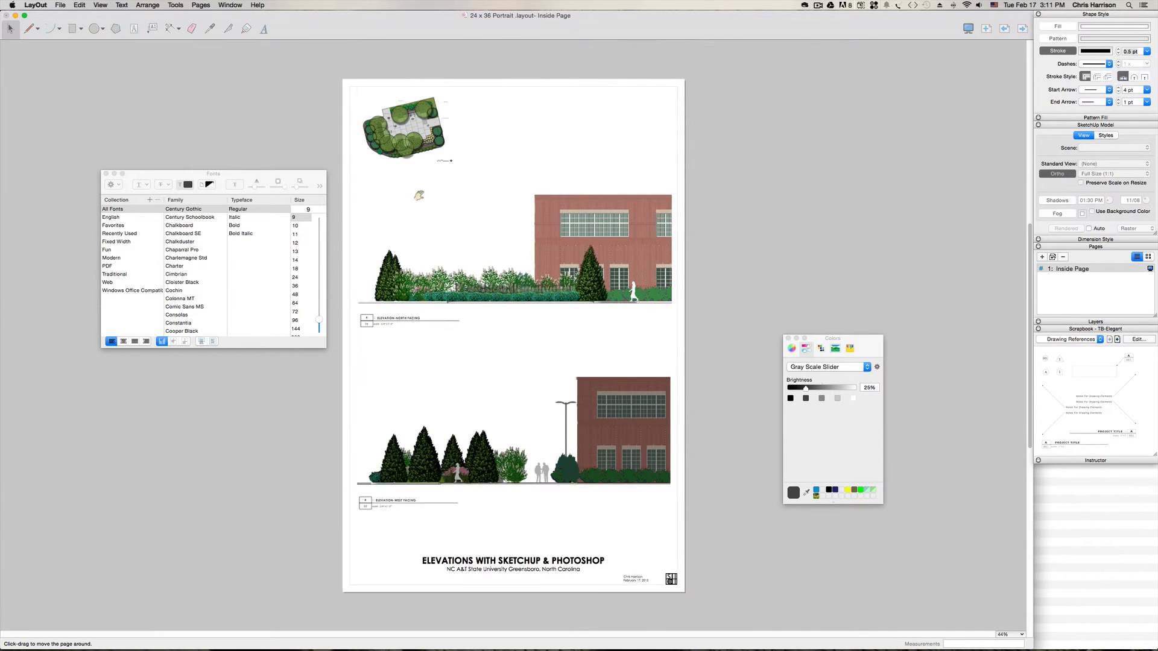
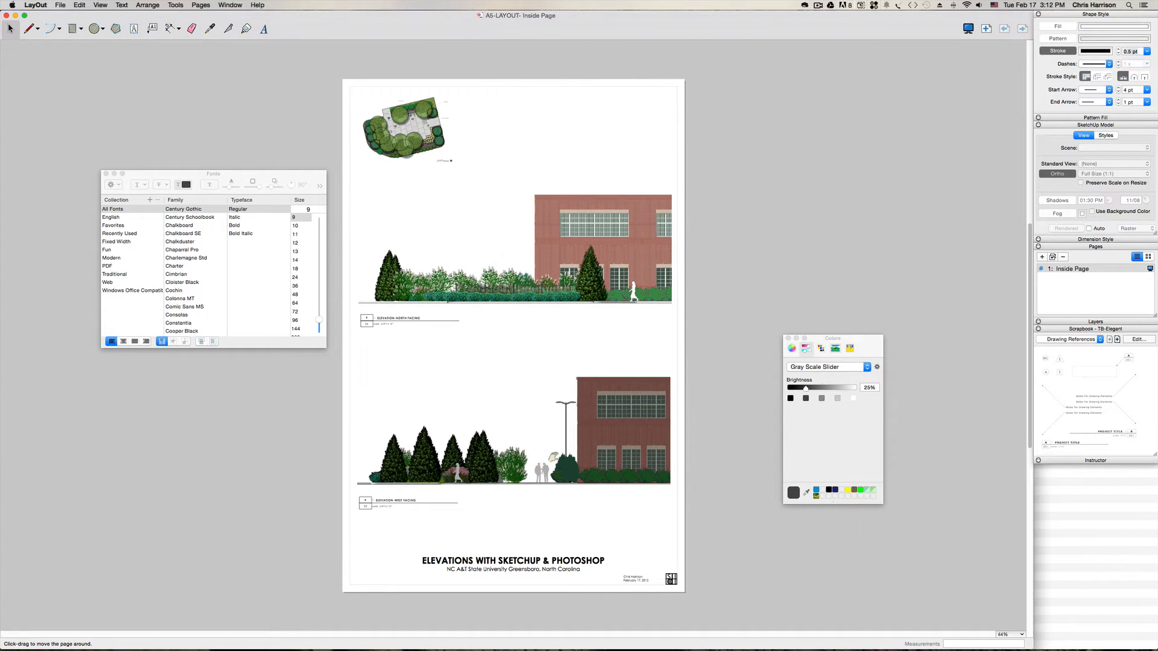
- Pan the page to bring its bottom and the title block into view
key("space")
key("h")
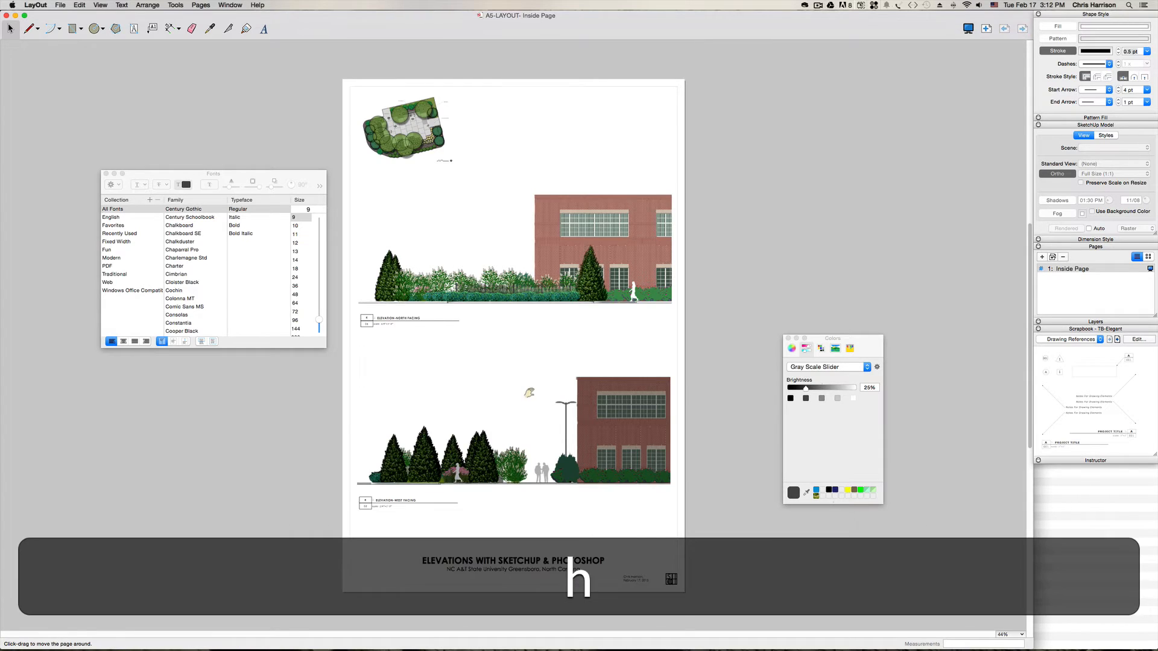
left_click_drag(530, 394, 572, 448)
scroll(484, 349, "up", 1)
left_click_drag(485, 348, 506, 352)
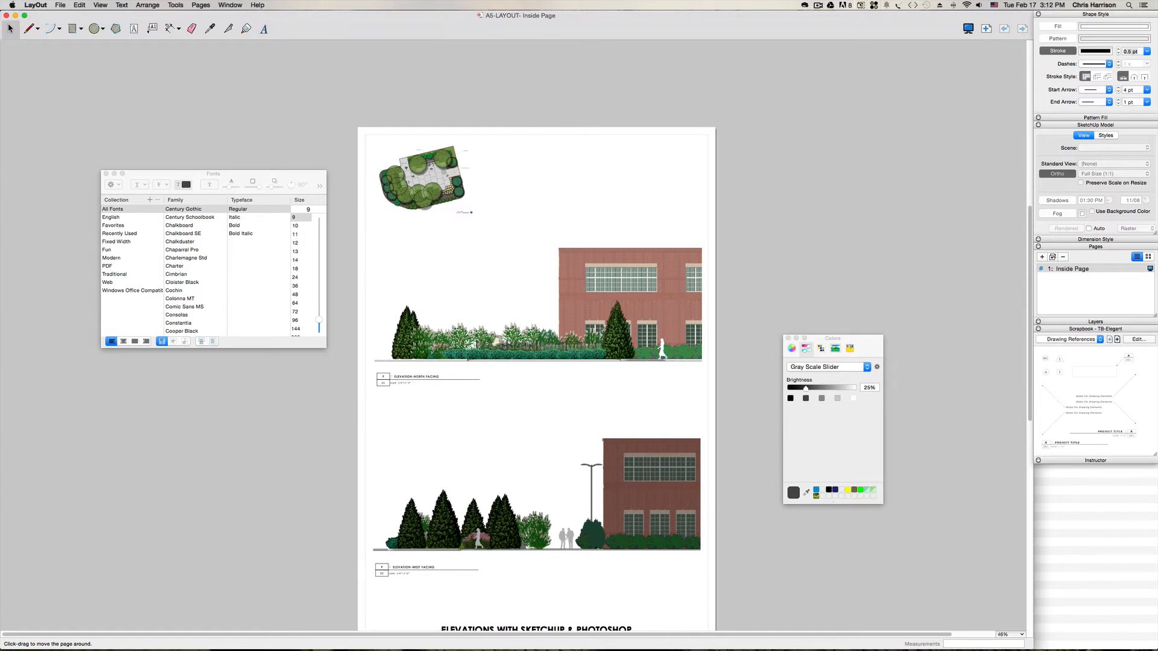
left_click_drag(541, 435, 542, 399)
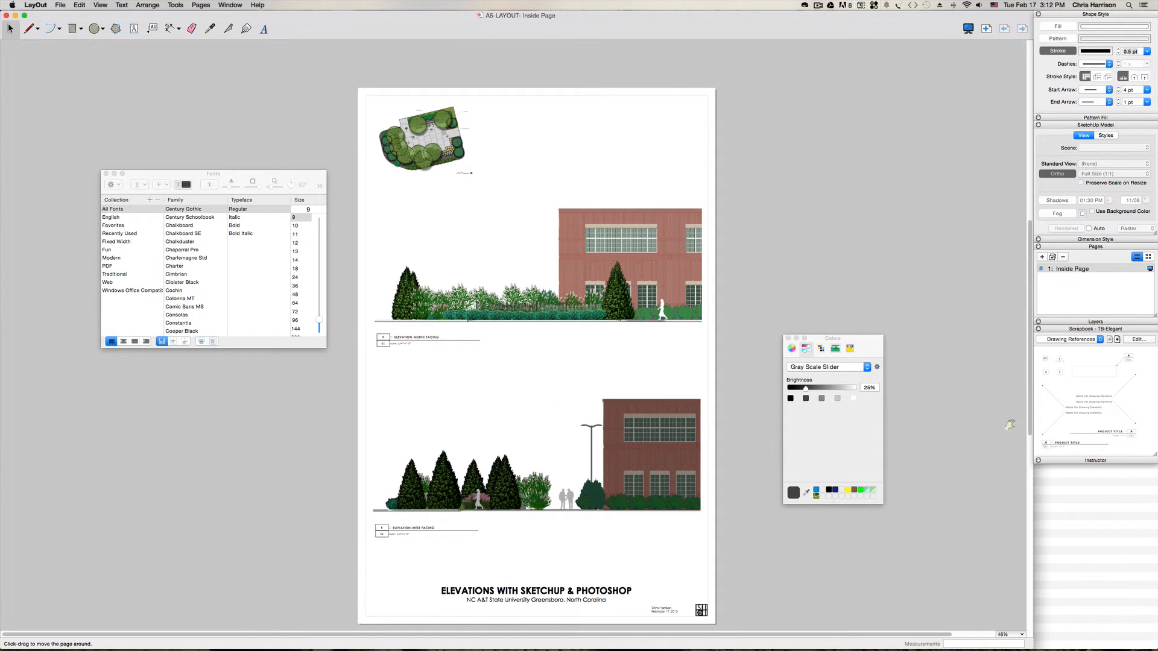
- Switch the Scrapbook symbol set to Sections & Elevations
left_click(1117, 340)
left_click(1109, 340)
left_click(1109, 340)
left_click(1109, 341)
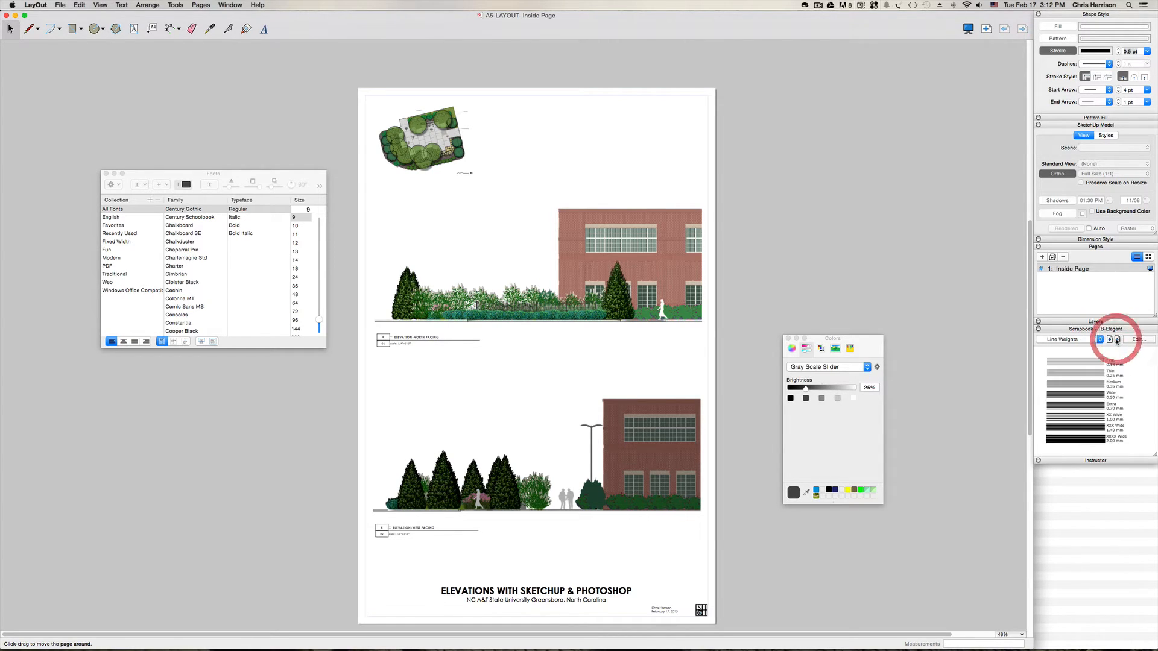
left_click(1109, 341)
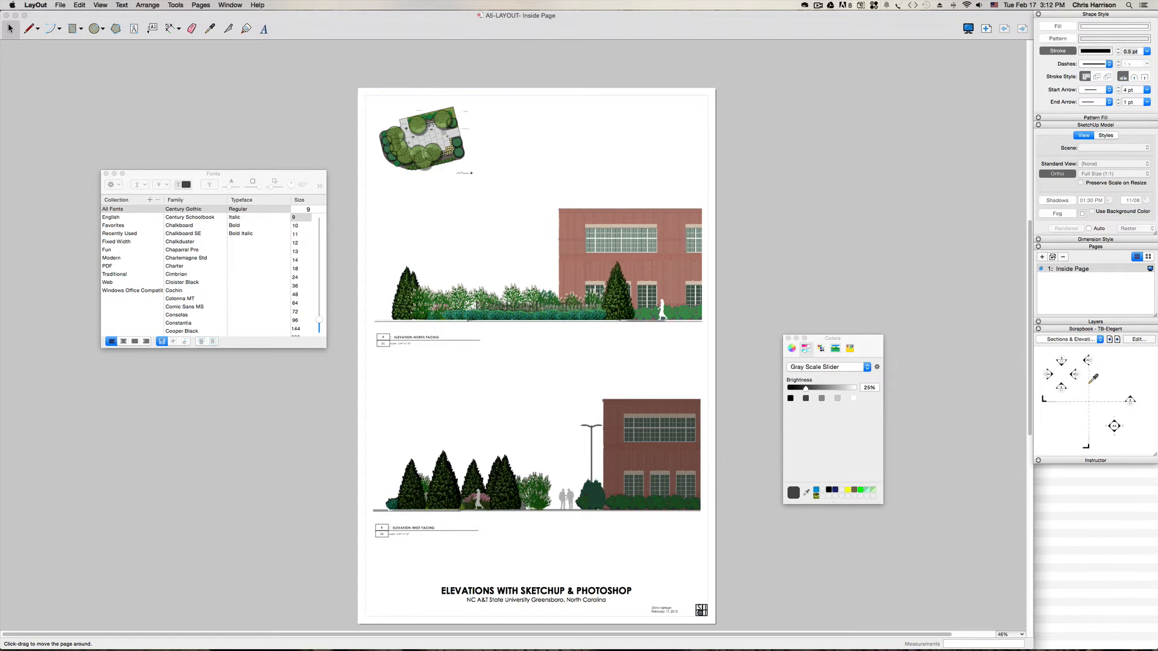
- Drag a section marker from Sections & Elevations onto the page beside the site plan
left_click_drag(1093, 383, 995, 375)
left_click(1114, 388)
key("space")
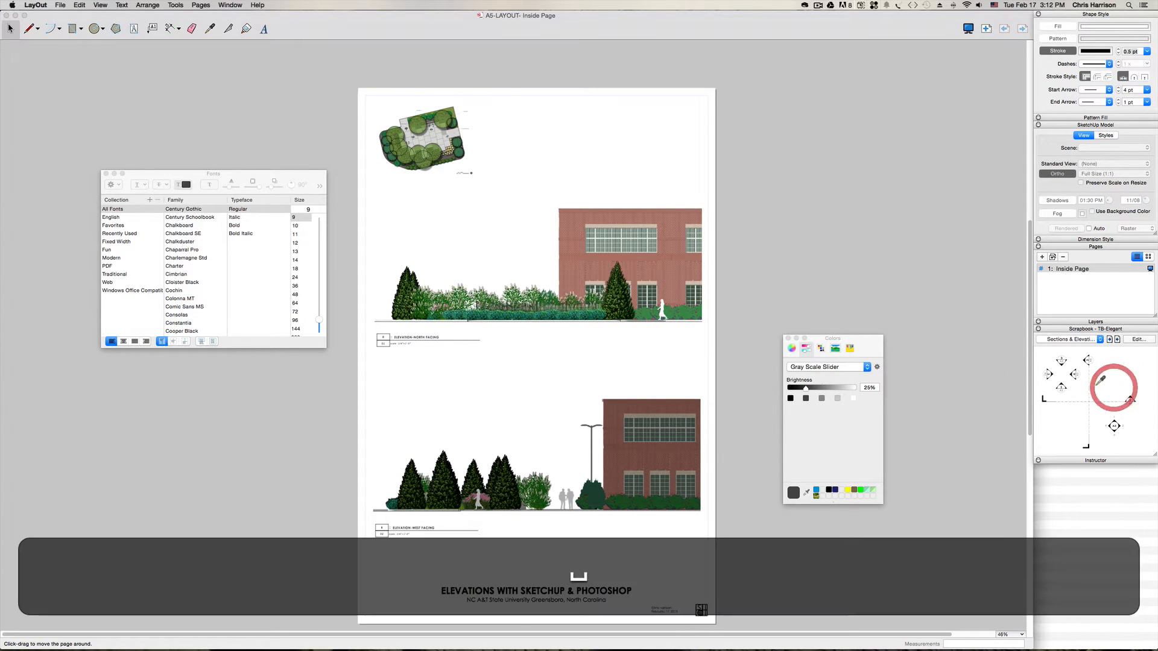
left_click(1083, 422)
key("space")
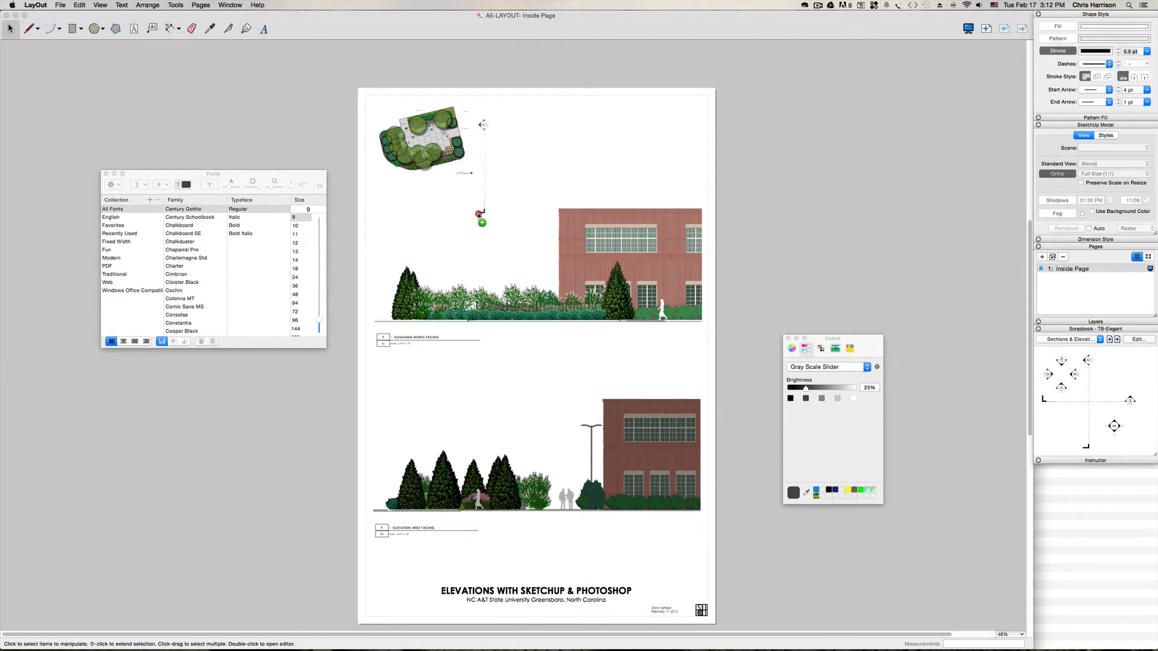
left_click_drag(466, 214, 465, 210)
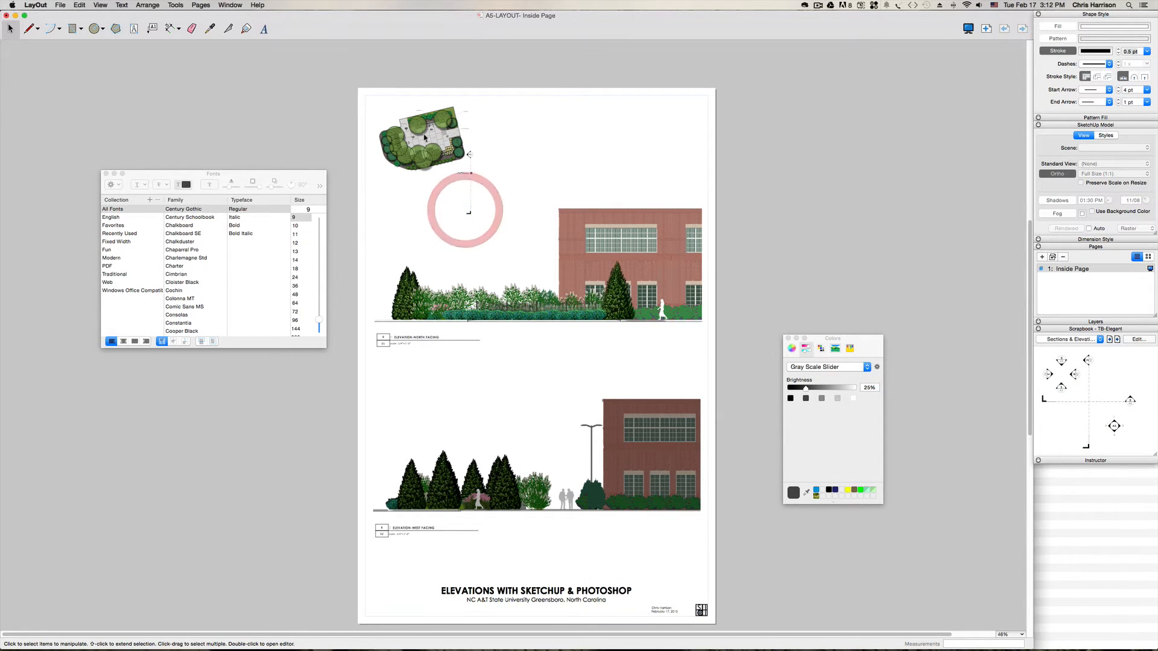
- Rotate the section marker to about -72° and move it up beside the plan
scroll(426, 140, "down", 1)
scroll(420, 148, "up", 3)
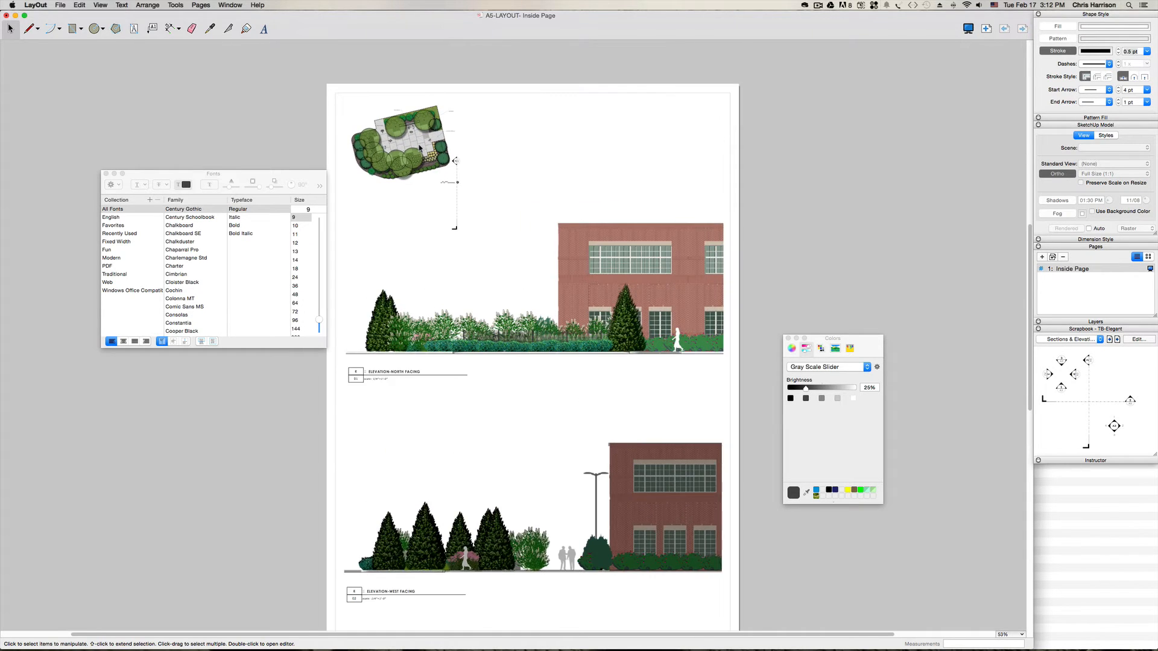
scroll(418, 151, "up", 3)
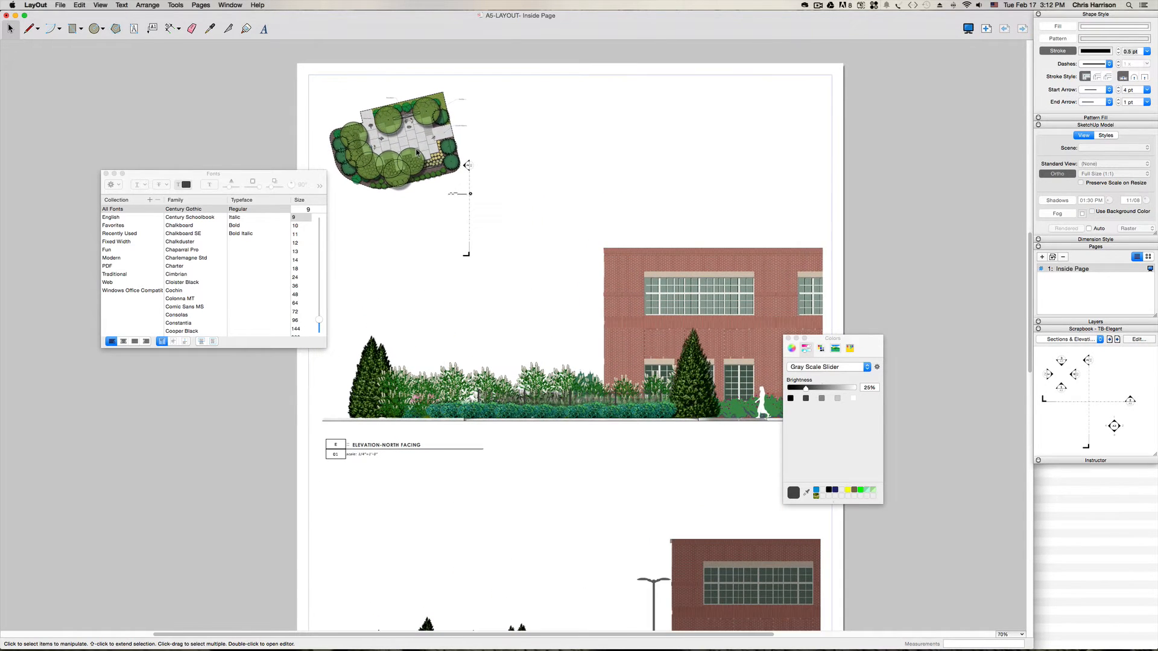
key("h")
left_click_drag(448, 160, 639, 221)
scroll(638, 220, "up", 1)
scroll(627, 231, "up", 3)
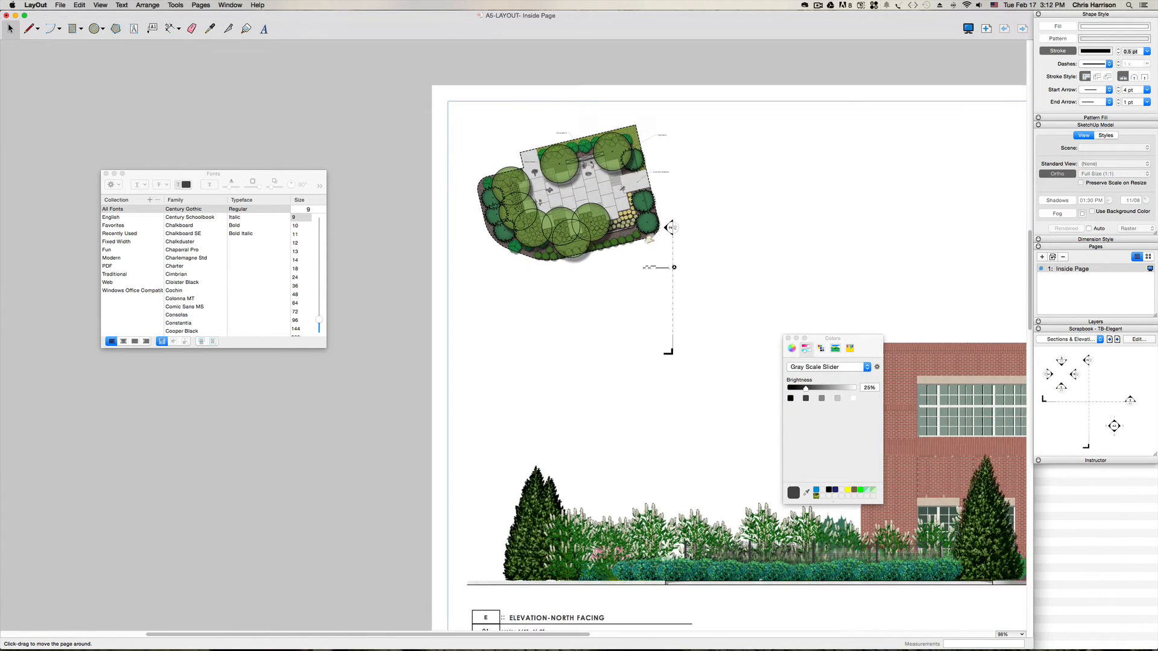
key("space")
left_click(675, 232)
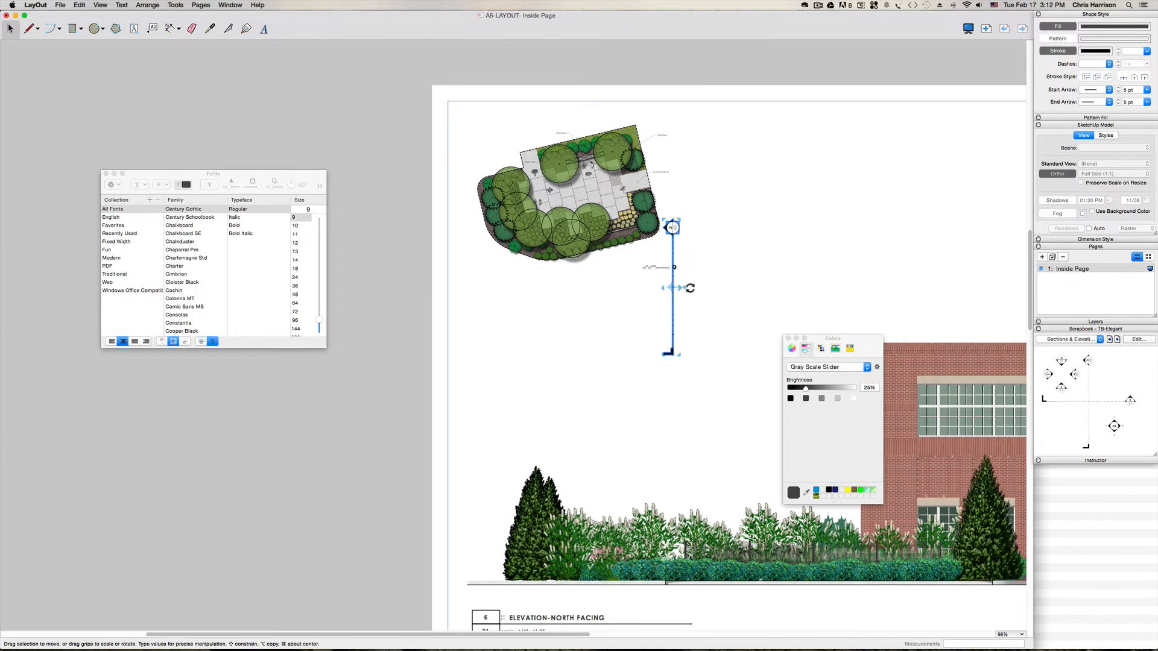
mouse_move(690, 290)
left_mouse_down()
mouse_move(693, 326)
mouse_move(678, 329)
left_mouse_up()
mouse_move(689, 287)
left_mouse_down()
mouse_move(612, 286)
mouse_move(615, 254)
left_mouse_up()
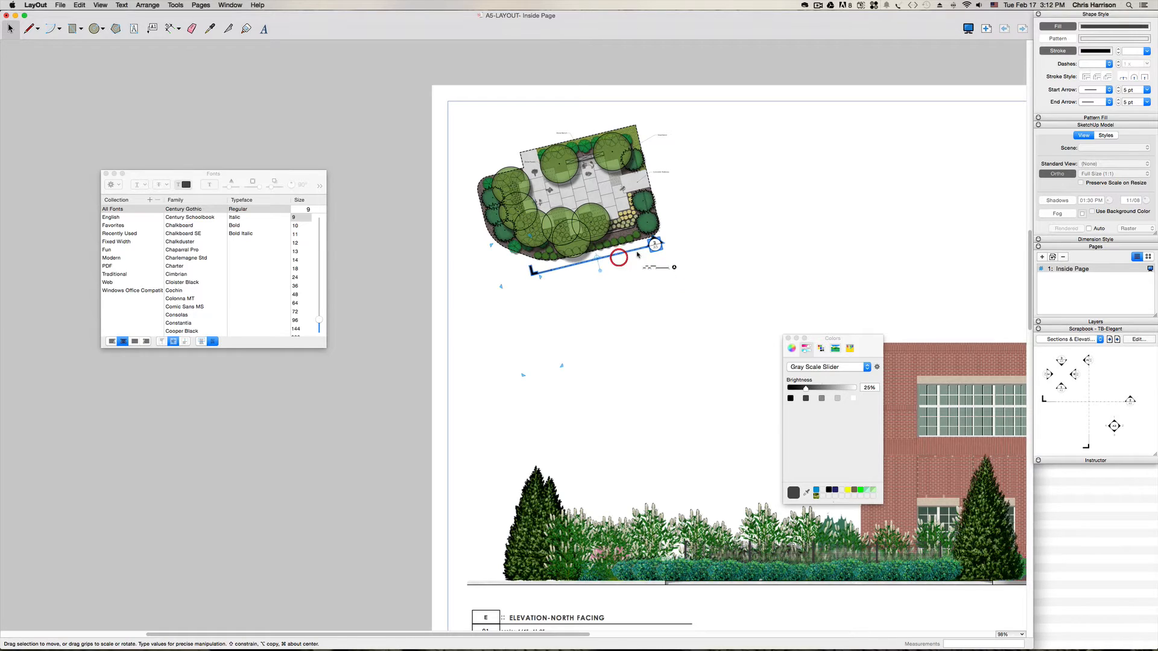
- Enlarge the marker and cut line about 1.85 times and shift it under the plan's lower edge
left_click(675, 351)
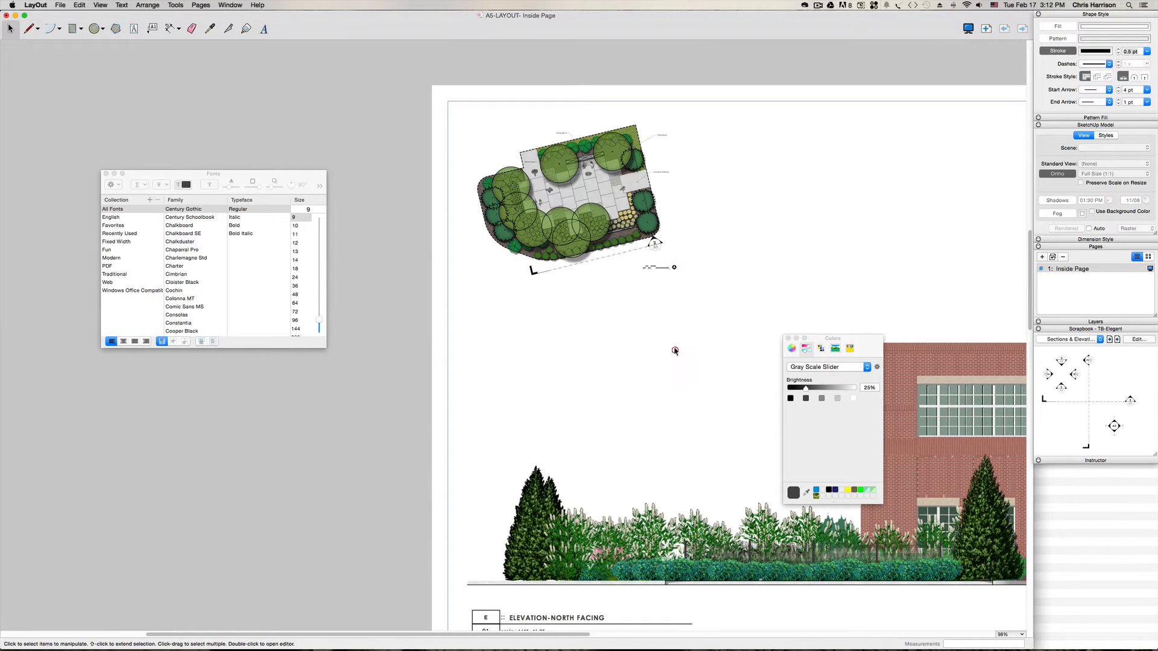
left_click(653, 247)
left_click_drag(666, 247, 772, 252)
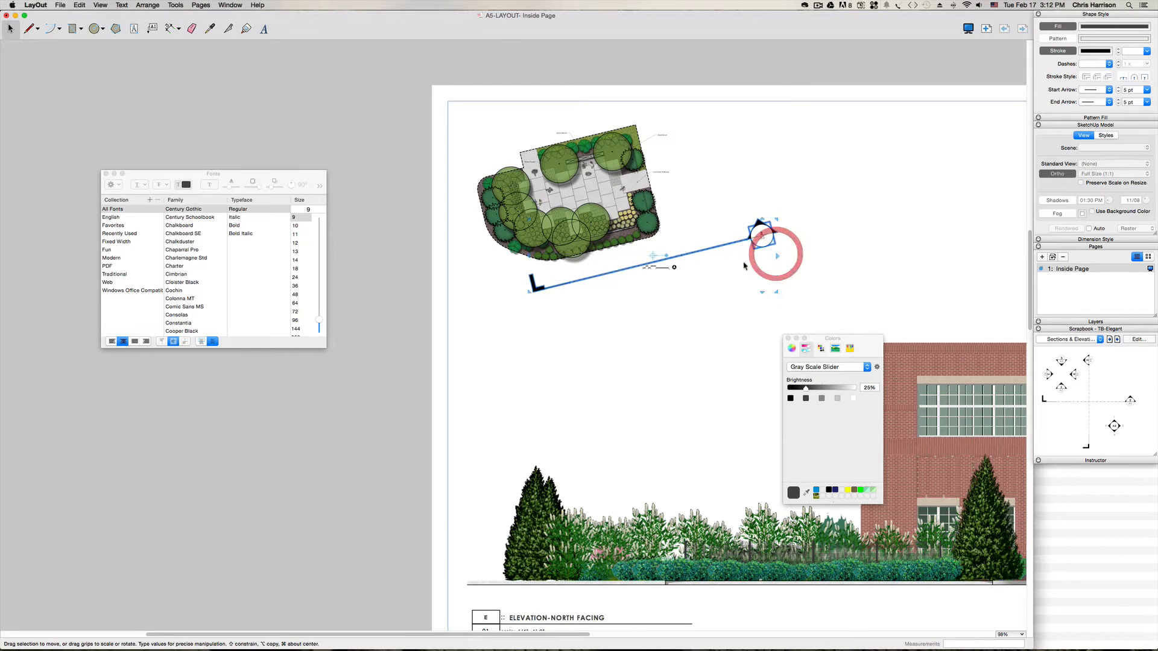
left_click(687, 360)
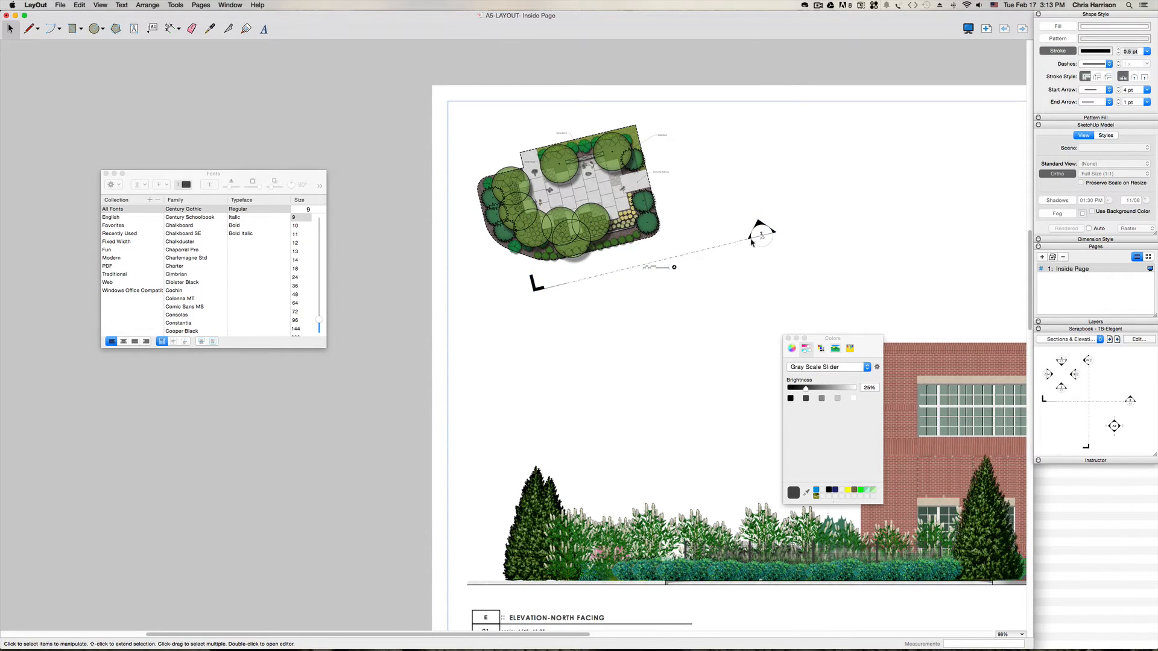
left_click(759, 236)
left_click_drag(744, 236, 695, 227)
- Zoom in on the section marker and change its top label from 2 to E
left_click(693, 294)
scroll(519, 352, "down", 1)
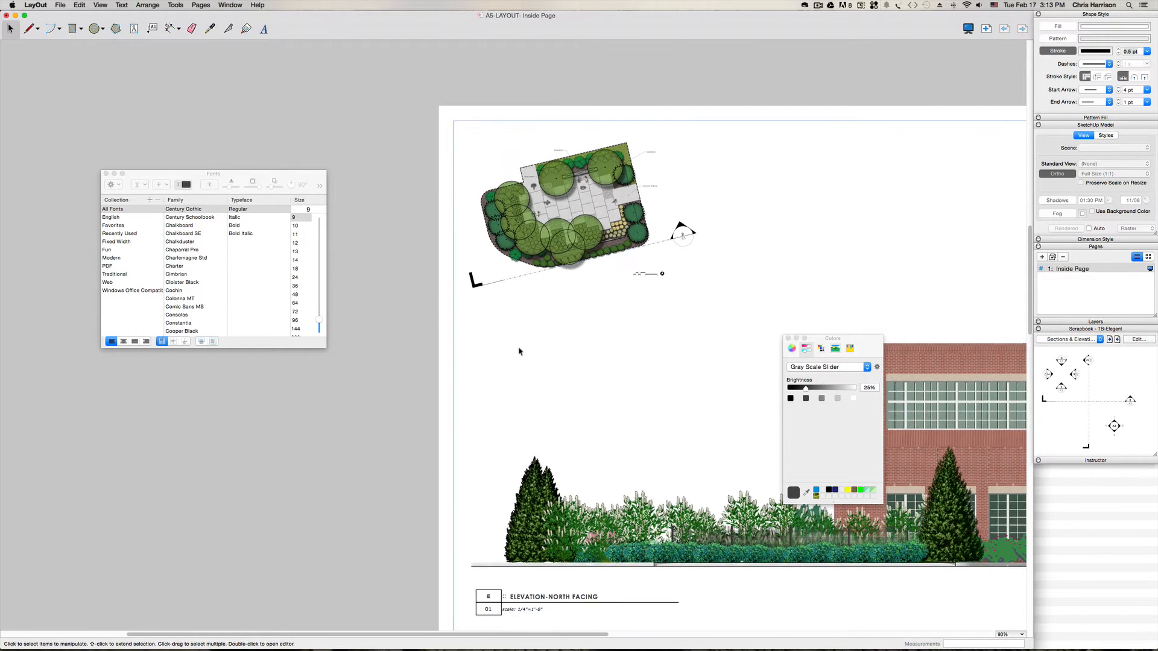
scroll(632, 338, "down", 1)
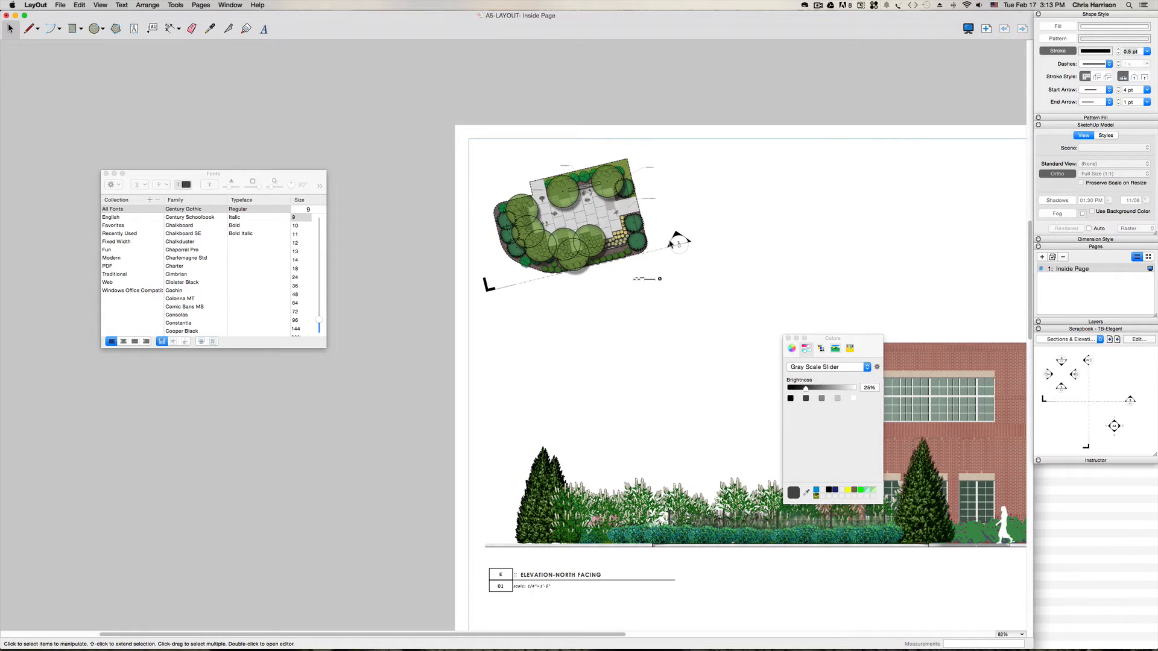
scroll(677, 238, "up", 3)
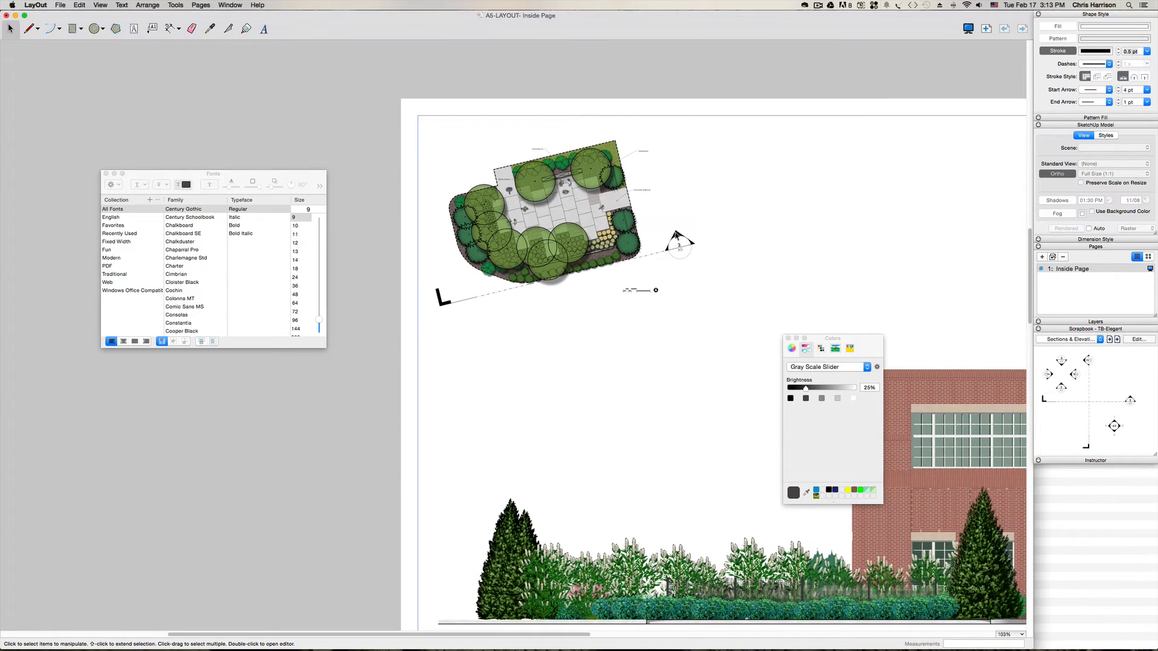
scroll(677, 243, "up", 5)
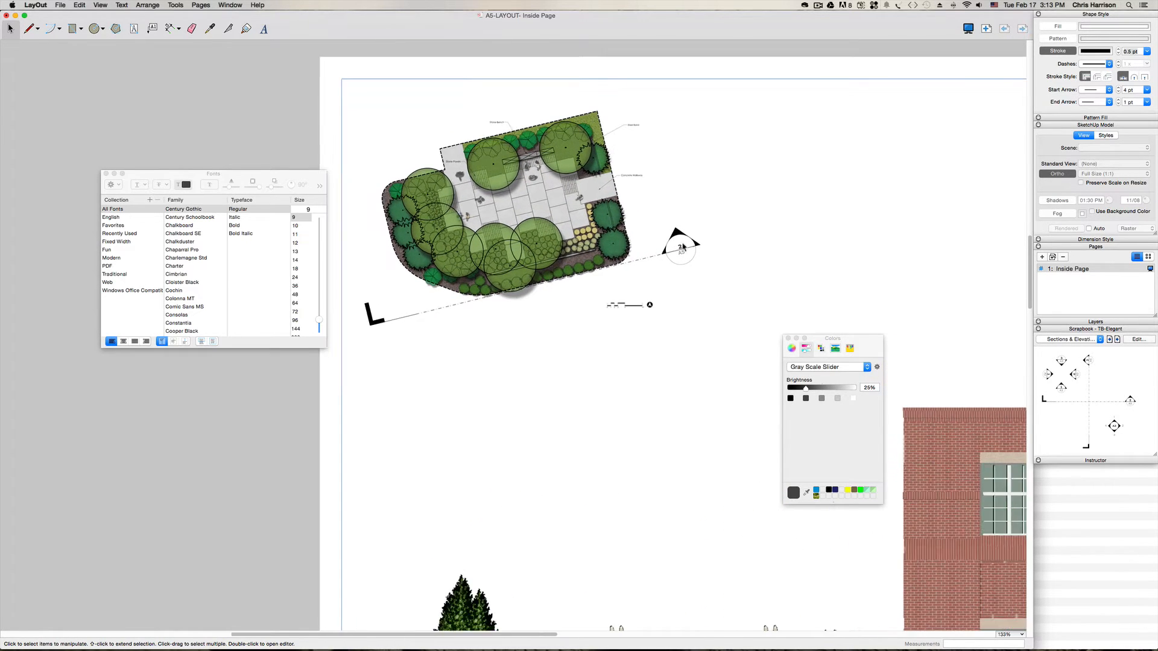
scroll(684, 247, "up", 5)
scroll(676, 250, "up", 5)
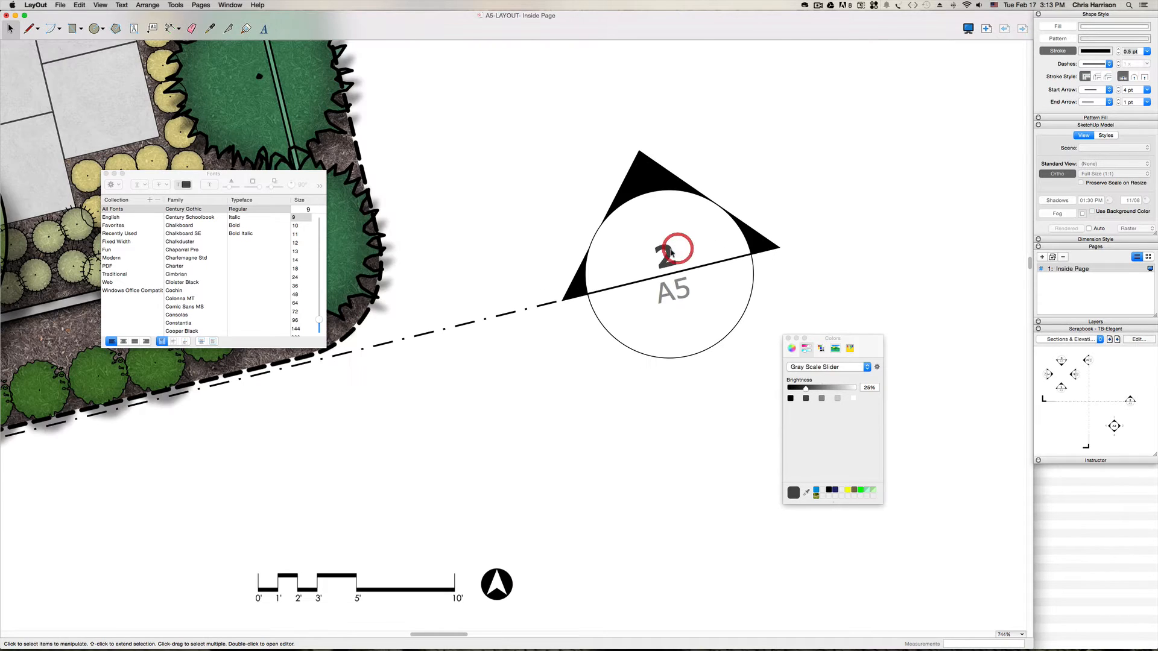
double_click(667, 260)
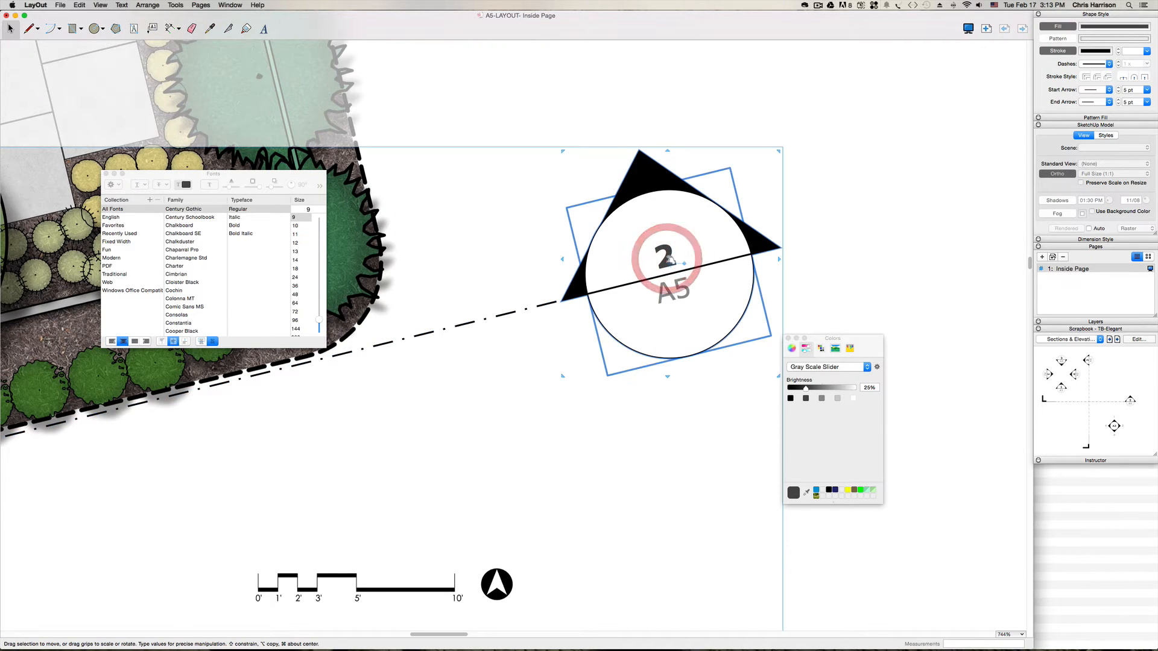
left_click(666, 259)
double_click(666, 259)
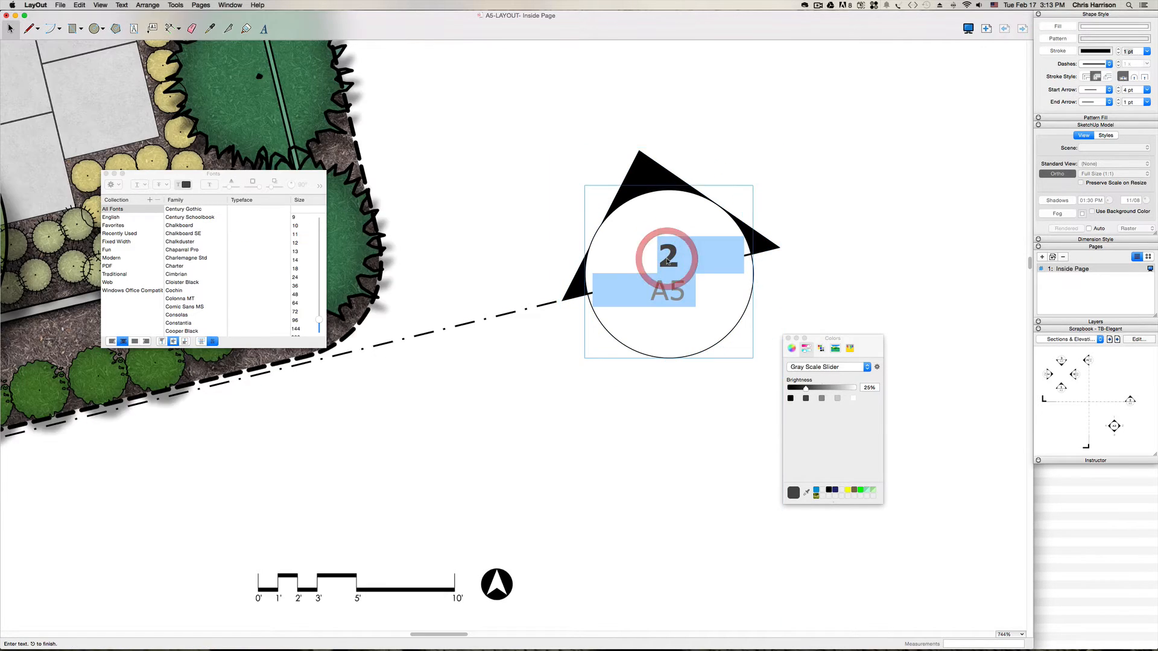
double_click(667, 258)
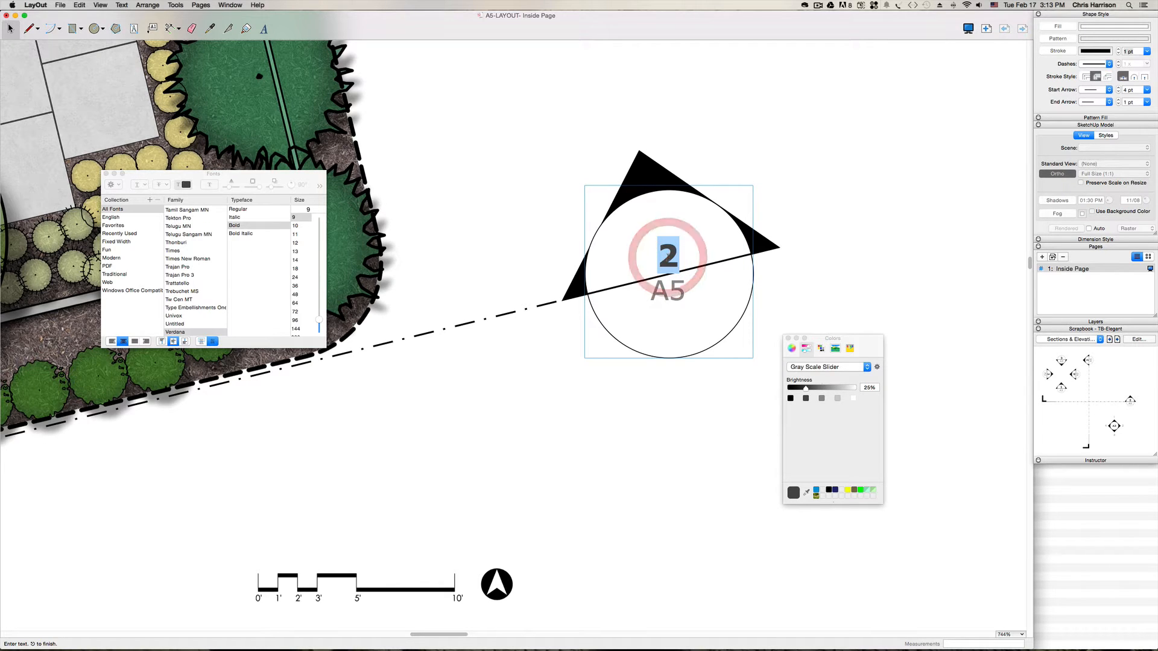
type("E")
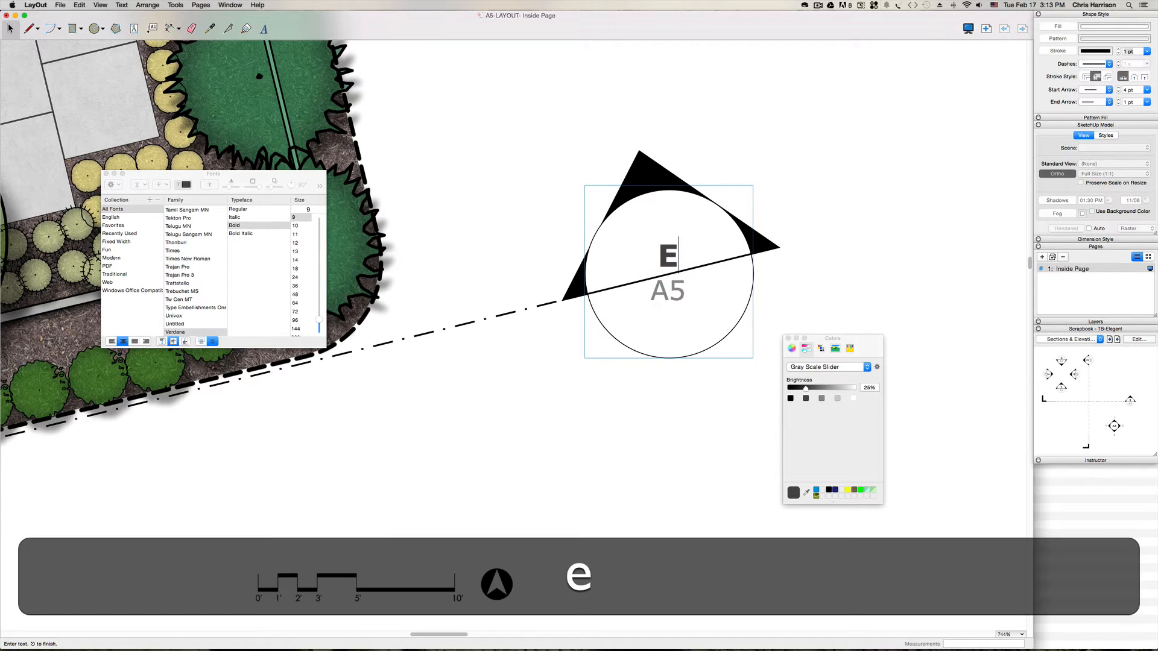
- Change the marker's bottom label from A5 to 01 and leave the group
double_click(667, 291)
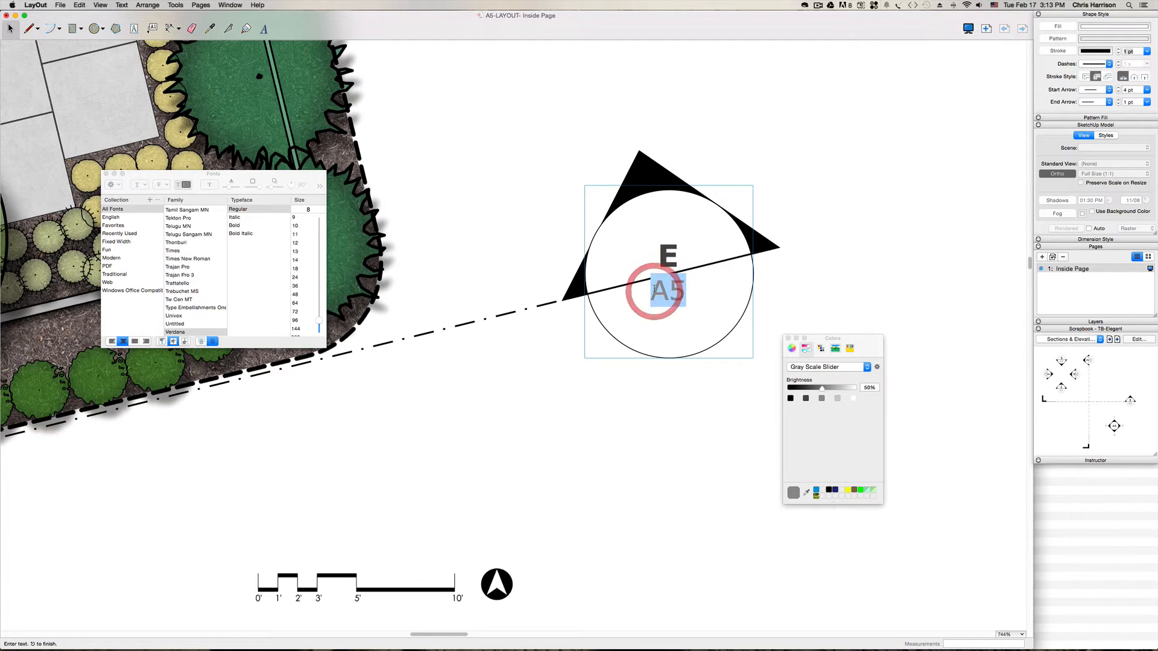
type("01")
left_click(759, 135)
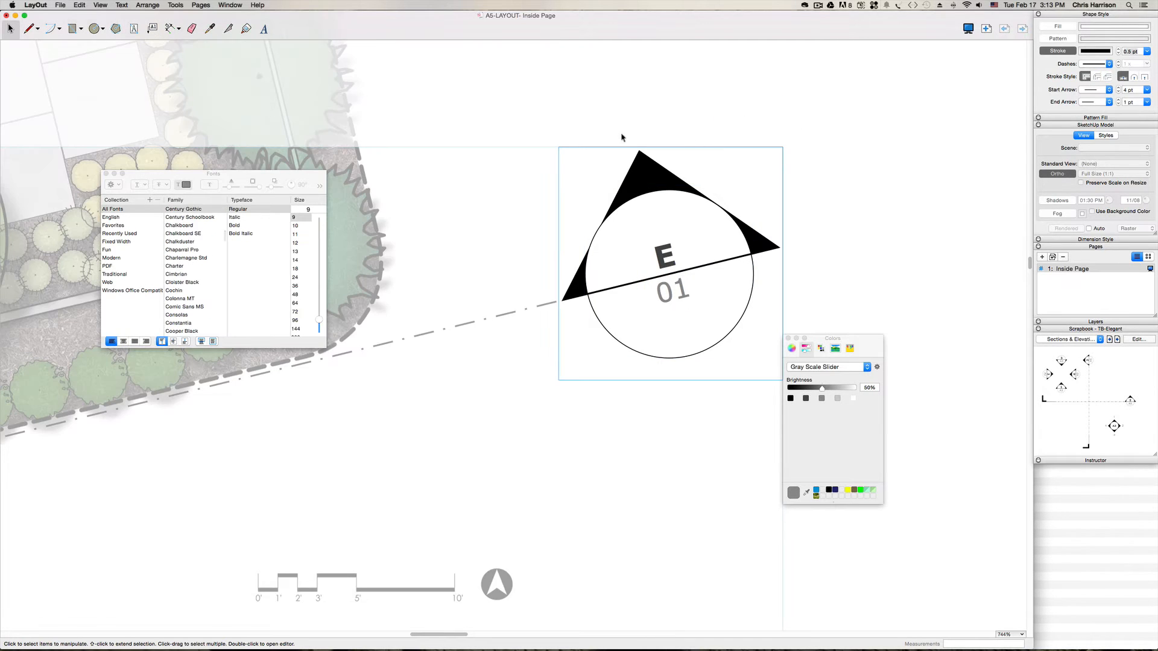
key("Escape")
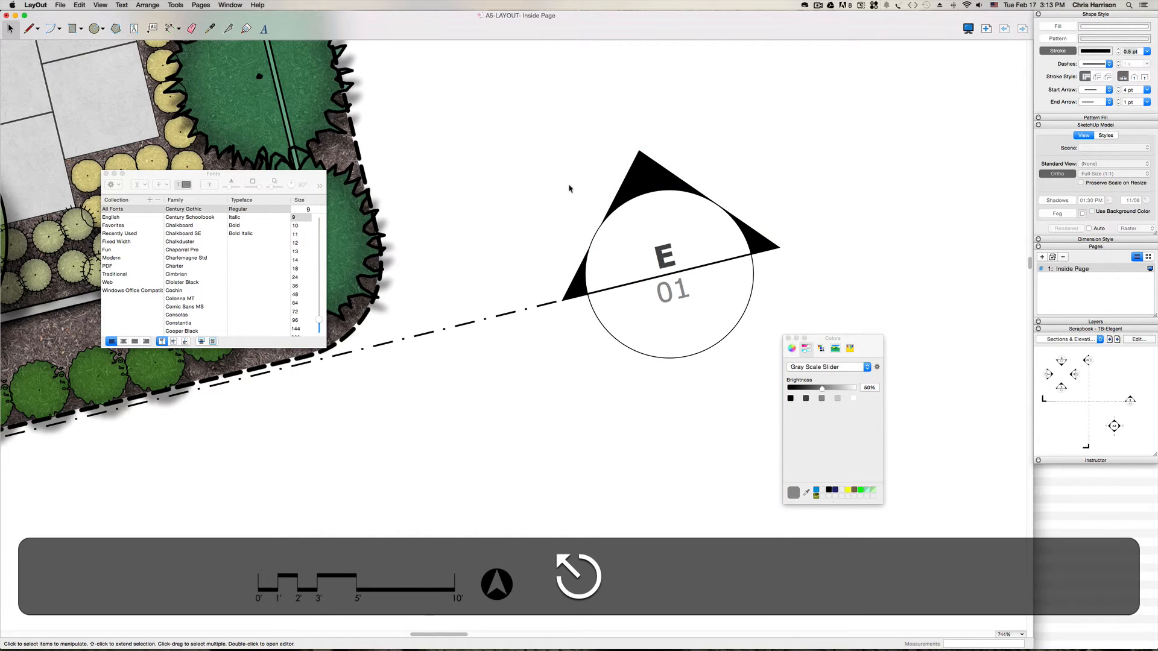
scroll(570, 188, "down", 10)
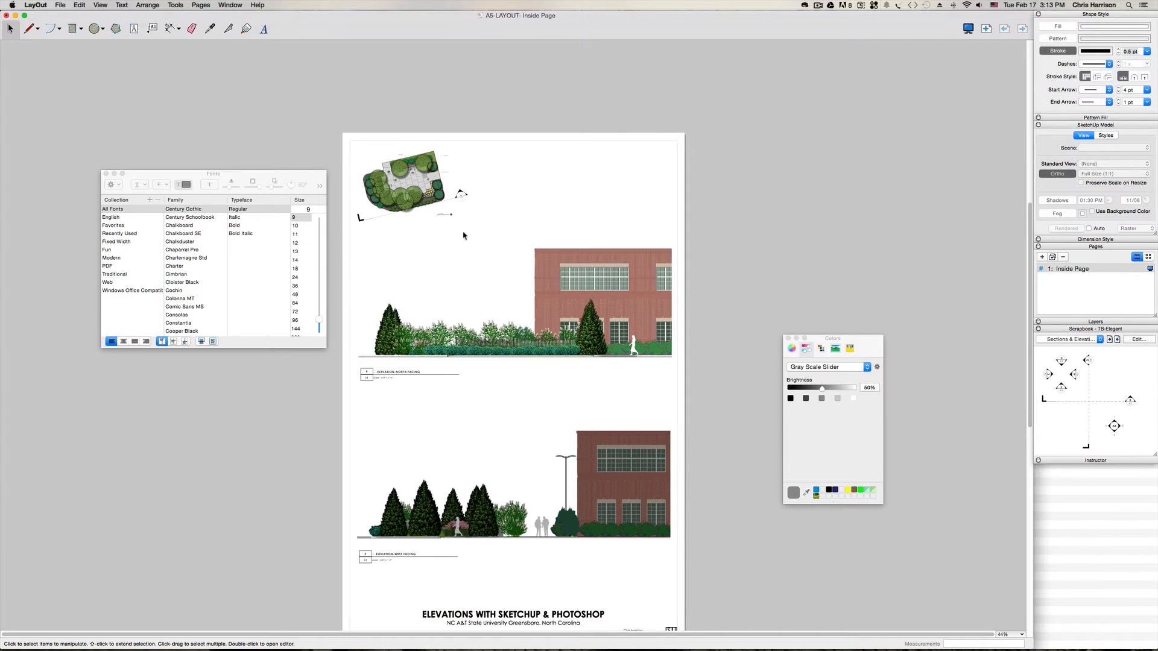
- Move the section line off the site plan and shorten it
key("h")
left_click_drag(546, 206, 545, 248)
key("space")
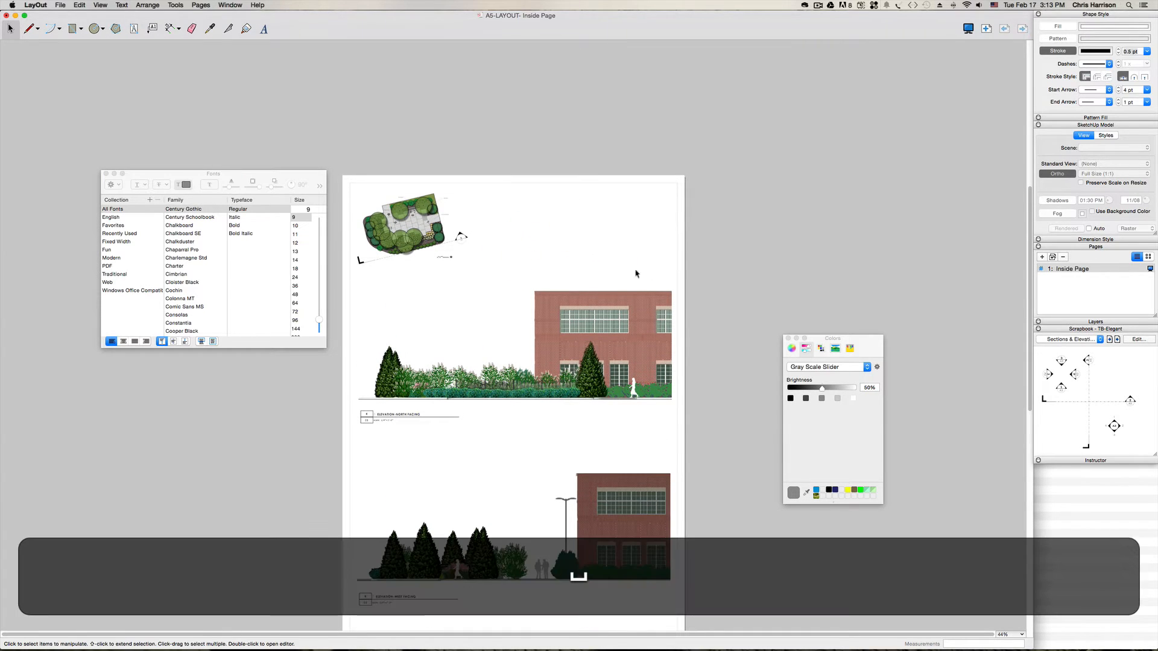
left_click(464, 243)
scroll(459, 244, "up", 2)
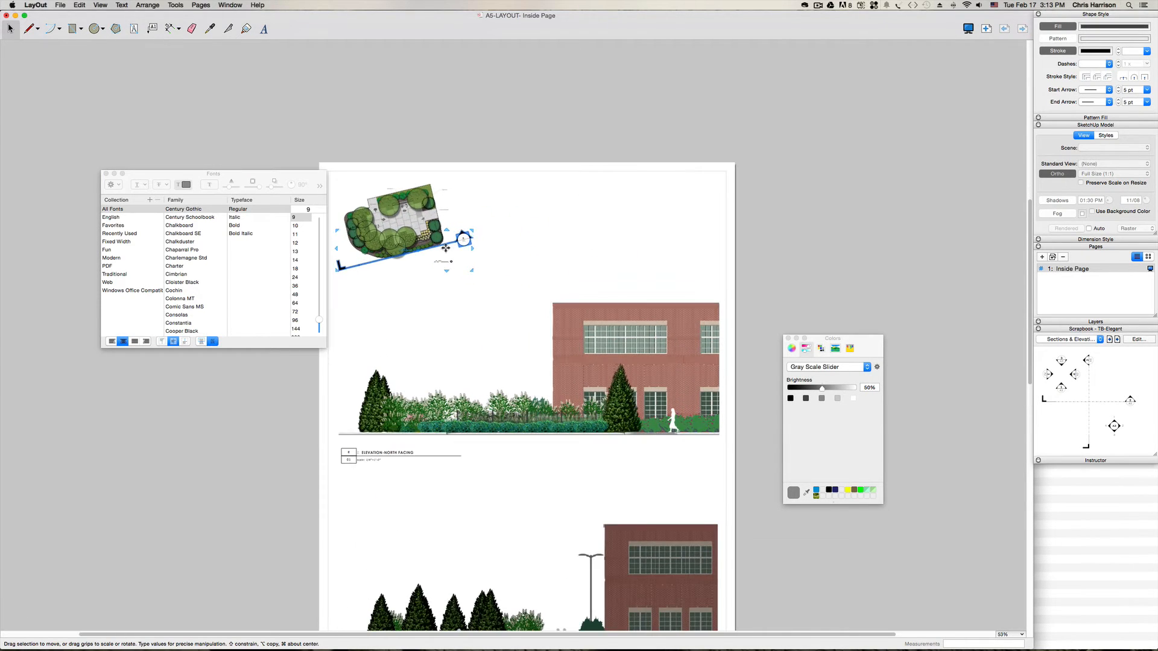
mouse_move(448, 246)
left_mouse_down()
mouse_move(541, 245)
mouse_move(560, 257)
mouse_move(504, 215)
left_mouse_up()
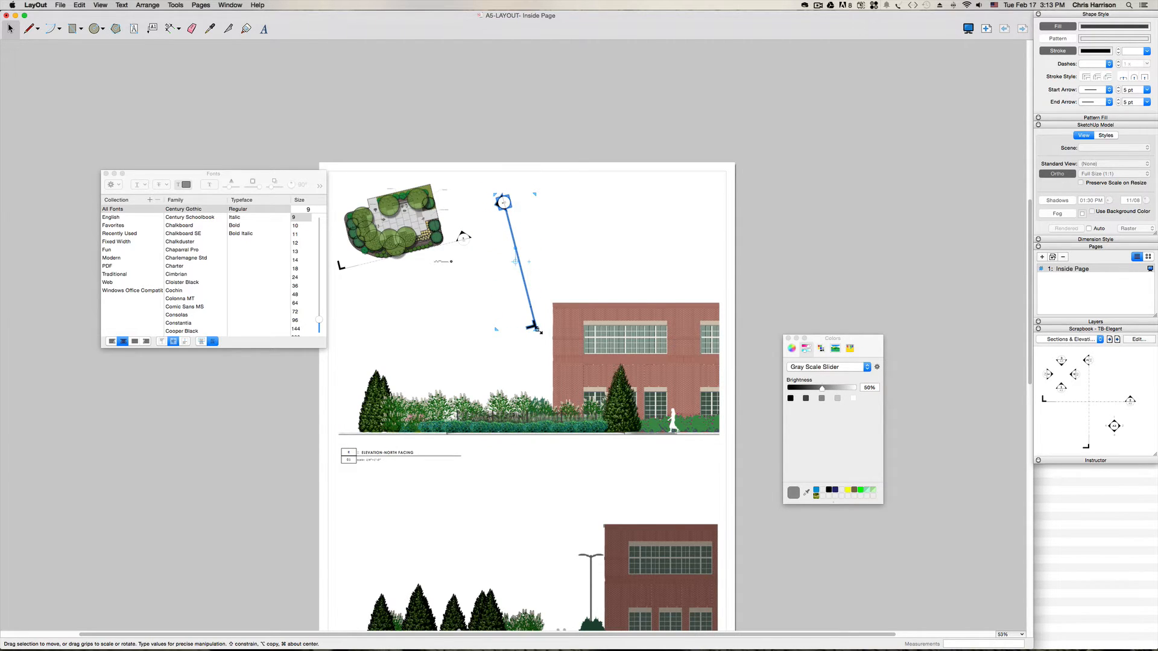
left_click_drag(538, 330, 530, 309)
key("Escape")
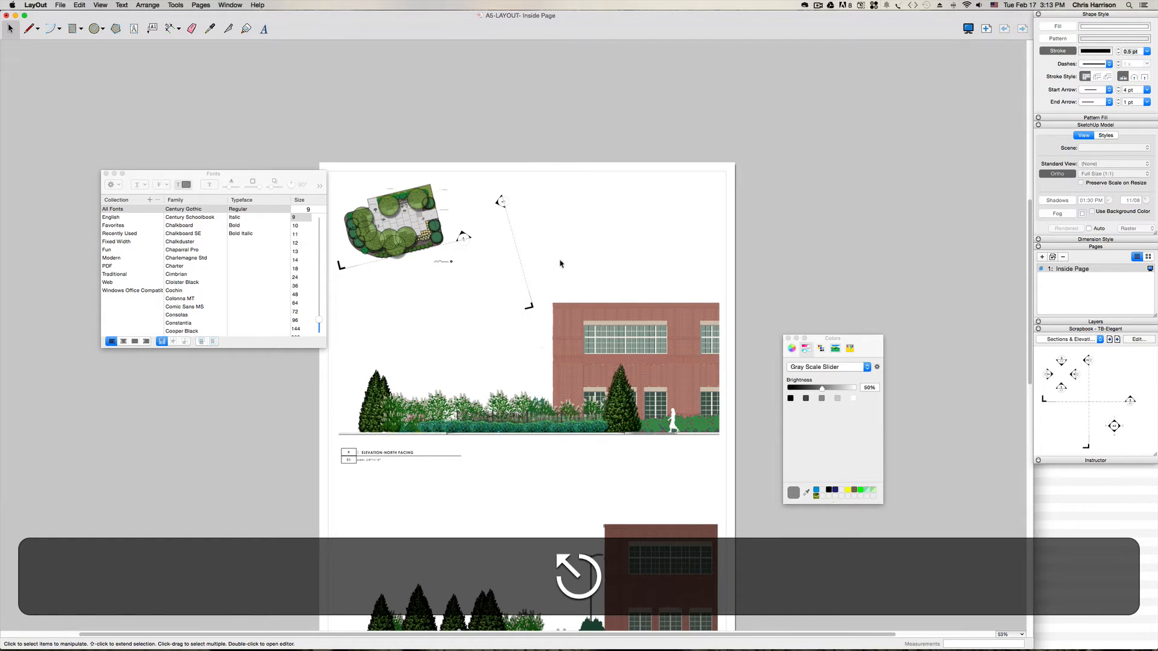
- Place the section line along the site plan's right edge and rotate it to follow the plan
left_click(528, 275)
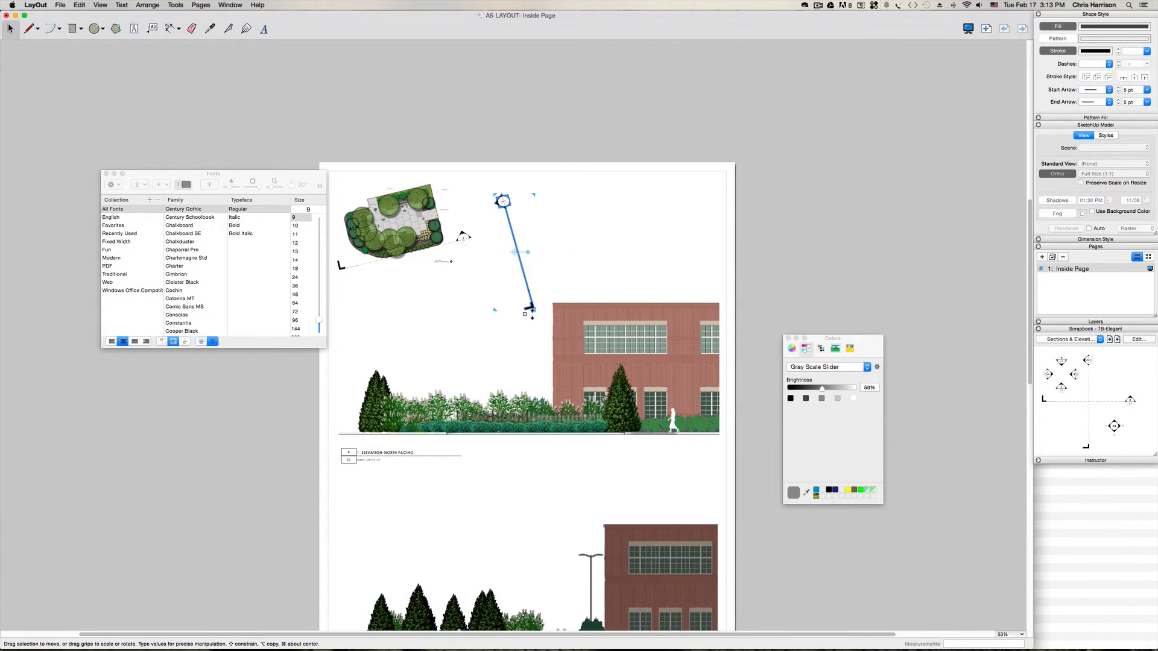
left_click_drag(513, 232, 460, 210)
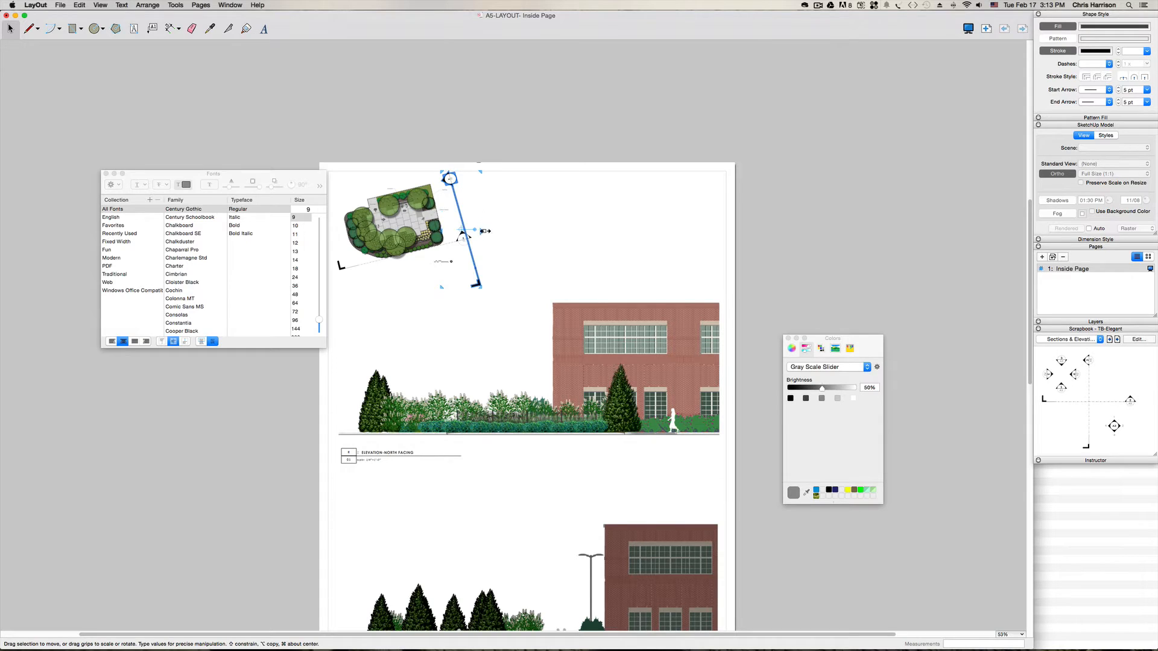
left_click_drag(479, 230, 570, 230)
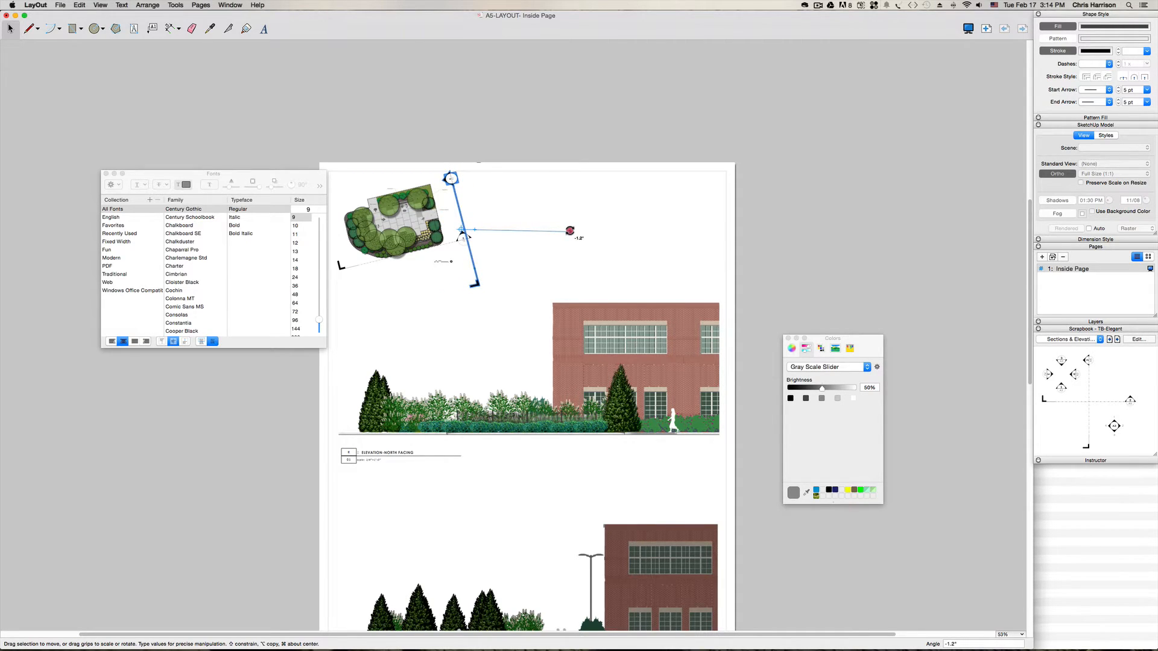
scroll(437, 214, "up", 1)
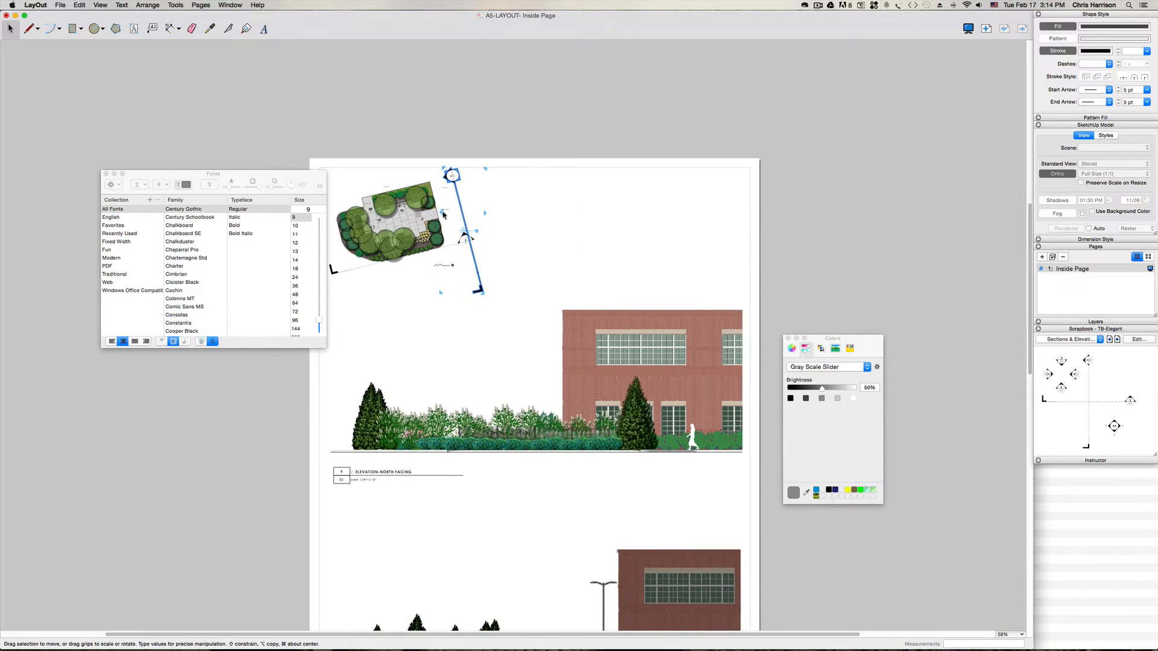
scroll(444, 215, "up", 3)
scroll(508, 225, "up", 1)
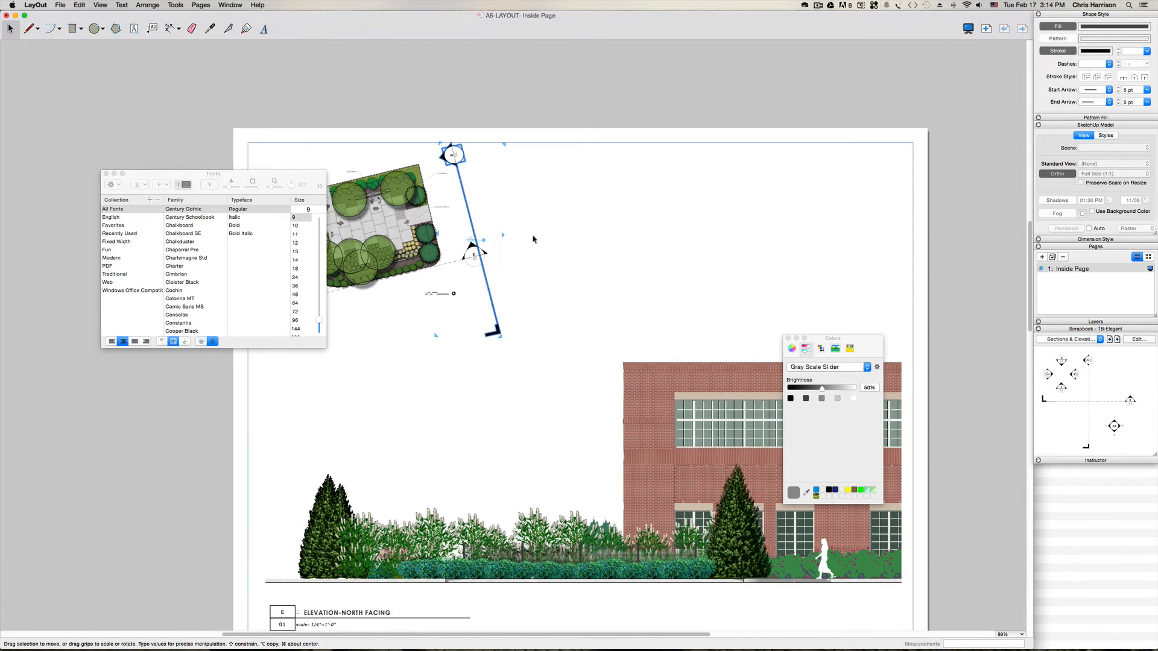
mouse_move(481, 237)
left_mouse_down()
mouse_move(617, 245)
mouse_move(647, 209)
left_mouse_up()
- Pan back to the site plan and reselect the section line to check its alignment
scroll(454, 199, "up", 4)
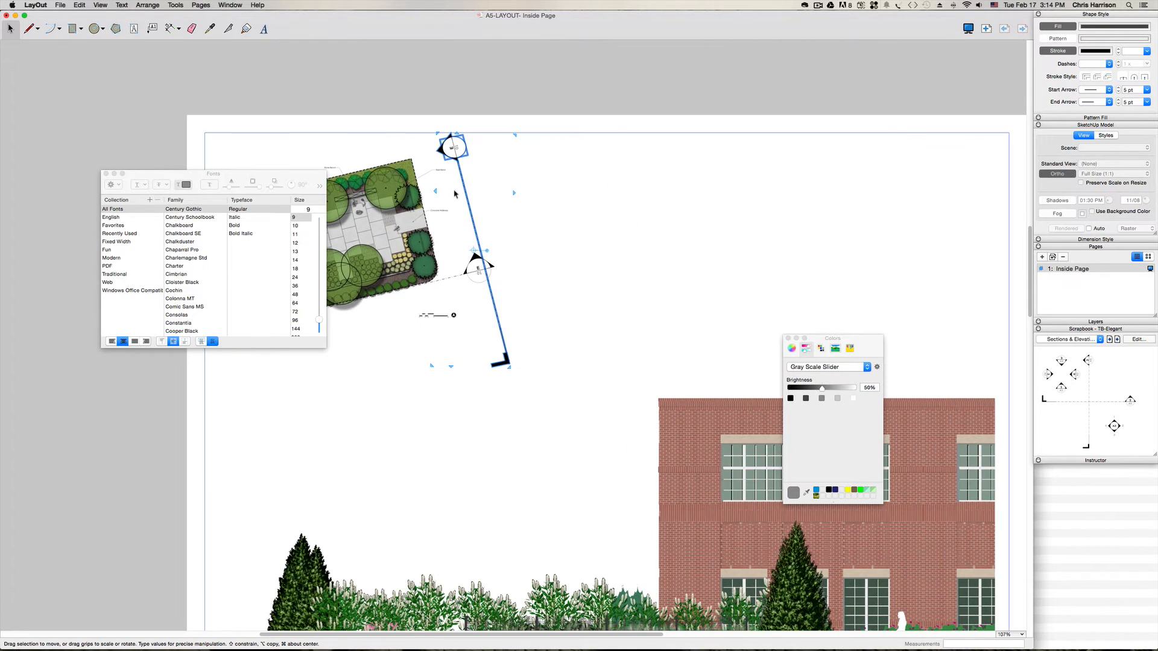
key("h")
mouse_move(455, 205)
left_mouse_down()
mouse_move(671, 231)
mouse_move(645, 207)
left_mouse_up()
key("space")
left_click(675, 232)
left_click(681, 215)
left_click(717, 230)
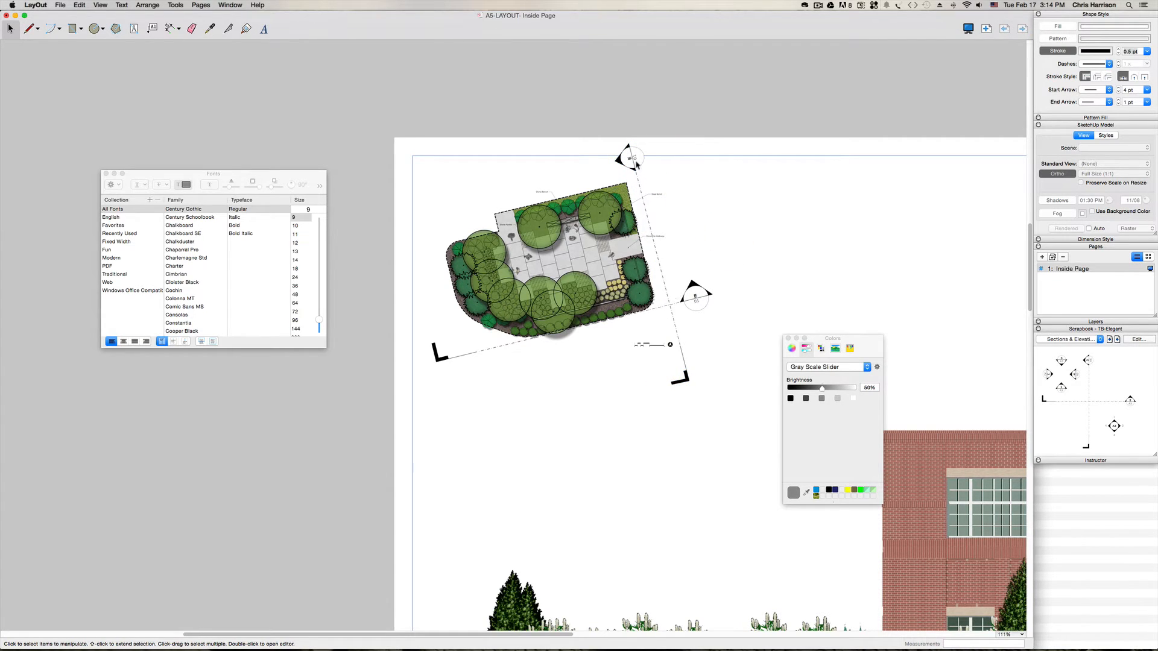
- Rotate the section line so it aligns with the site plan's edge
left_click(637, 163)
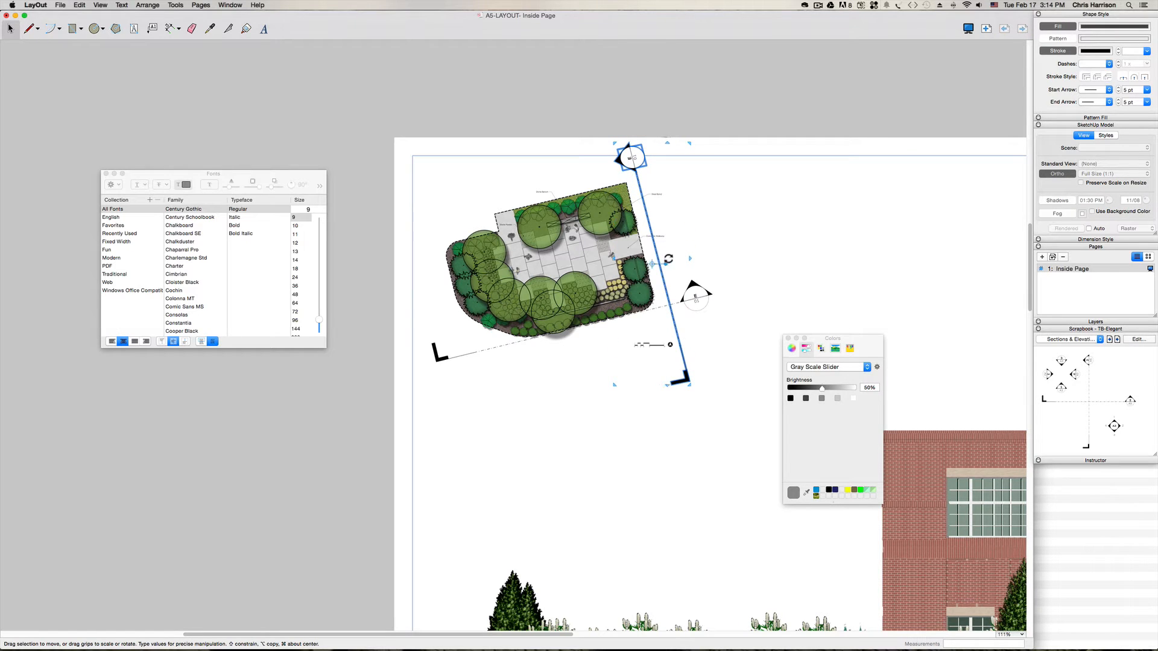
scroll(673, 262, "up", 4)
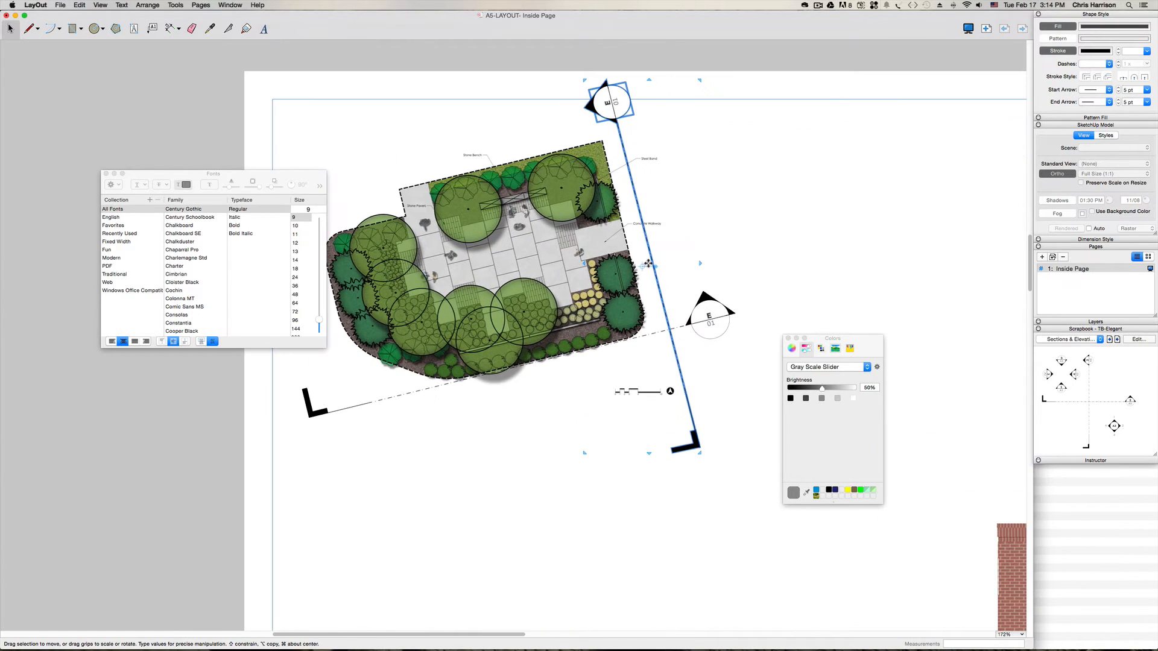
left_click_drag(653, 265, 697, 244)
left_click(766, 207)
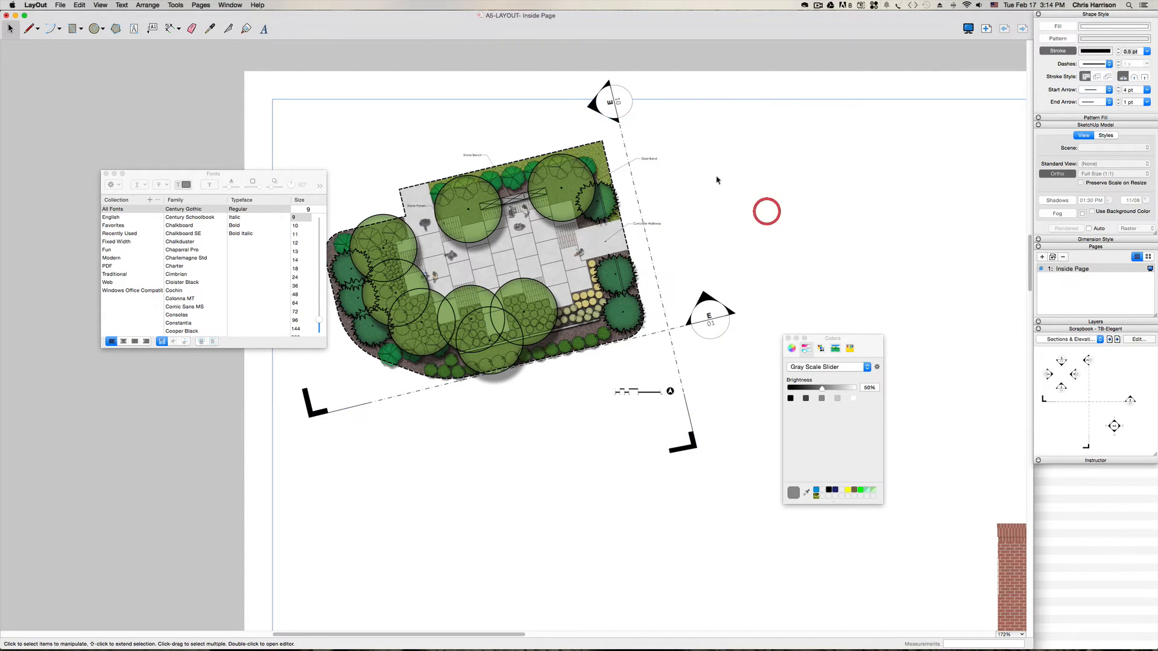
- Enter the top section marker's group, undoing an accidental point edit
double_click(619, 103)
left_click(620, 101)
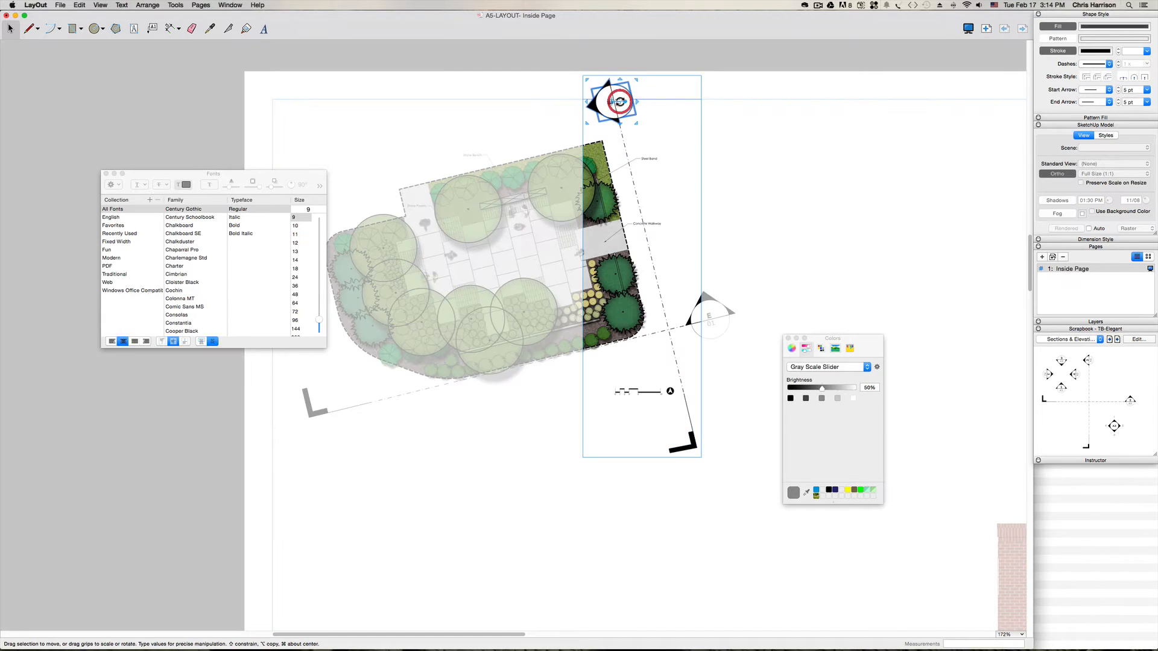
double_click(619, 102)
left_click(620, 103)
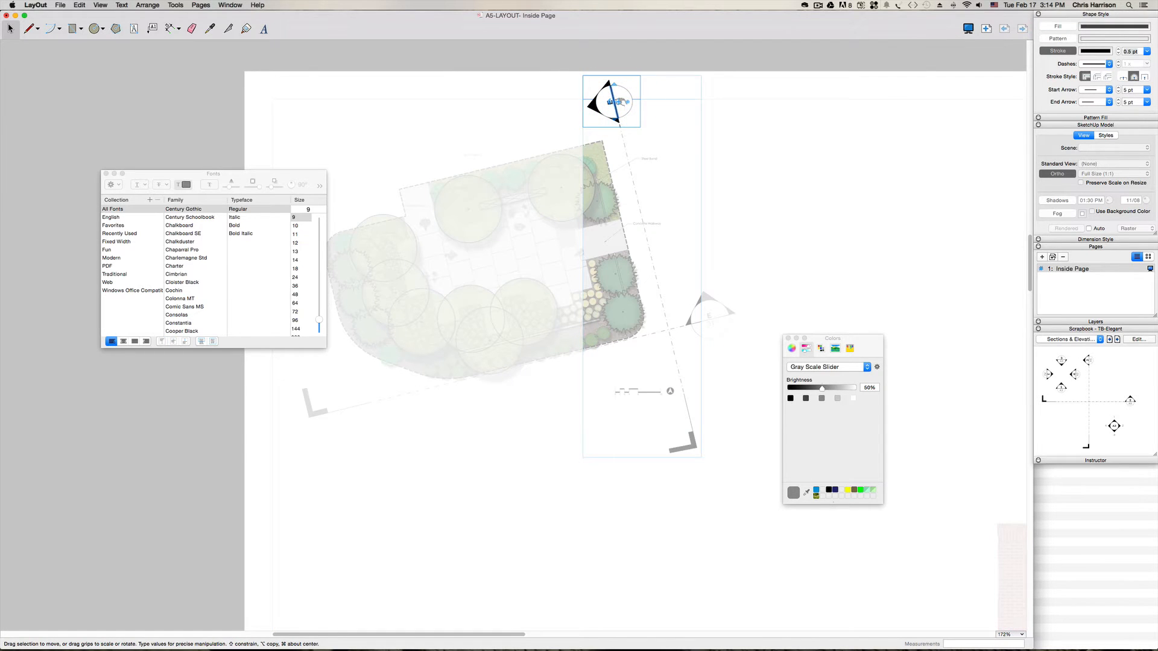
double_click(620, 102)
left_click(613, 103)
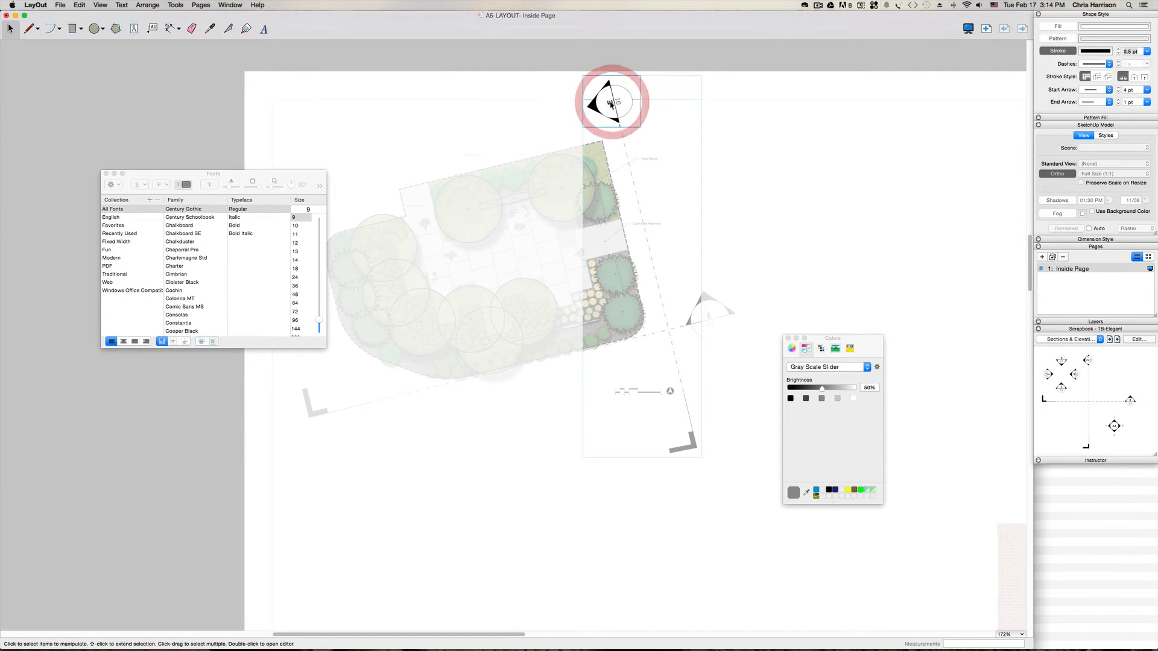
key("super+z")
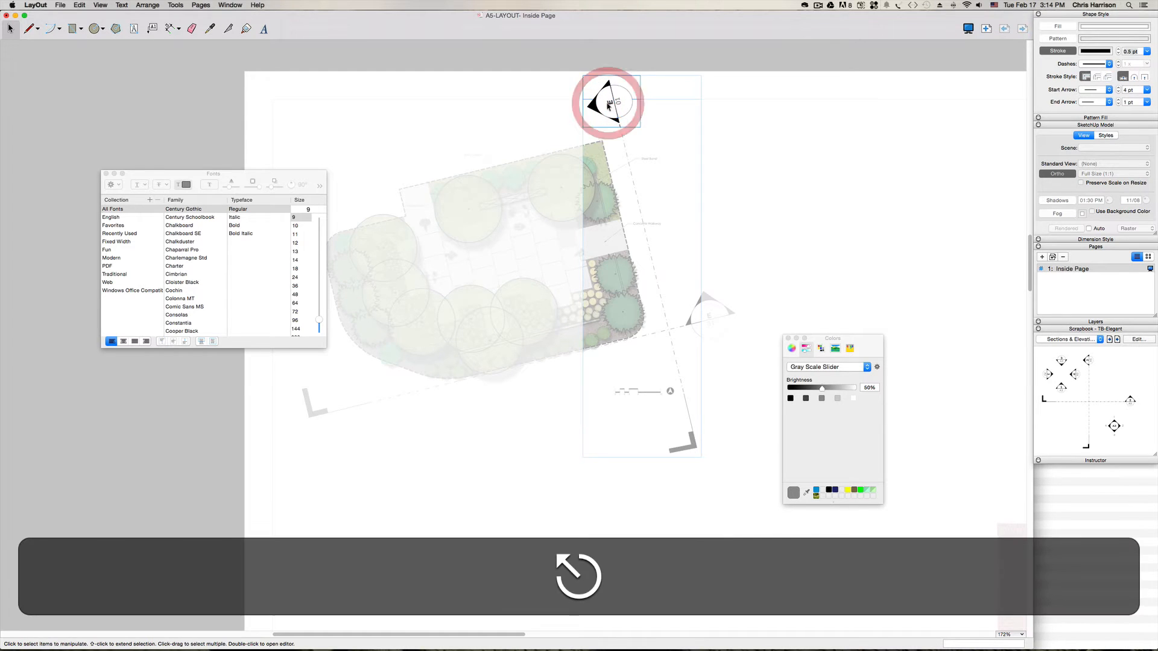
- Change the top marker's number from 01 to 02
left_click(605, 104)
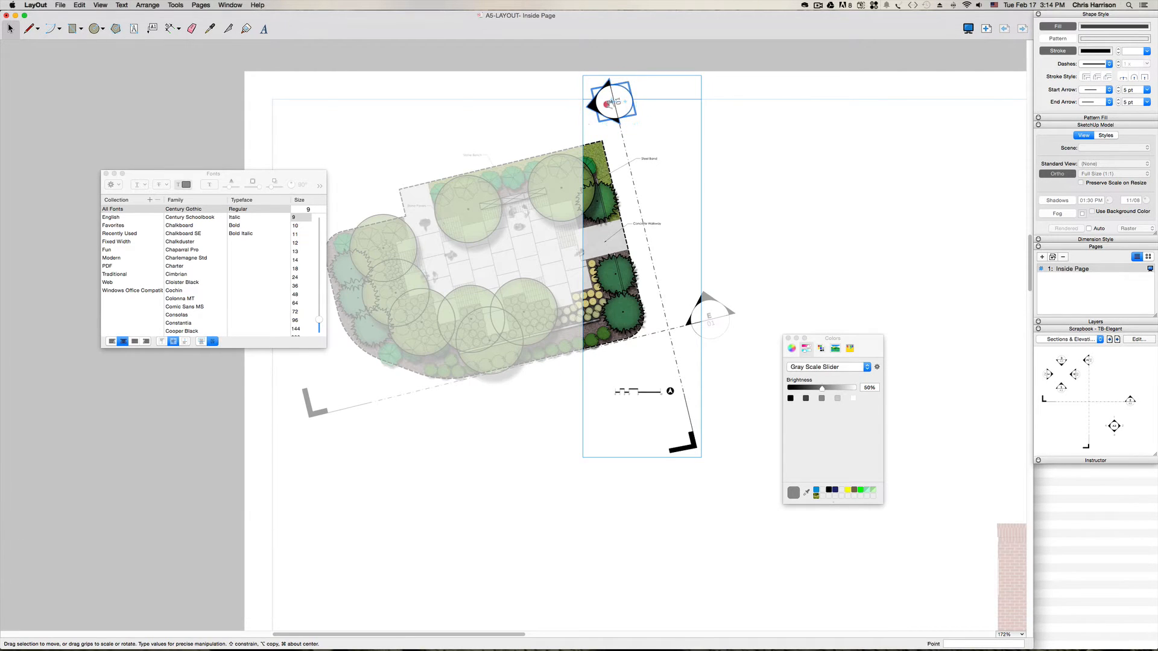
double_click(608, 103)
scroll(609, 103, "up", 5)
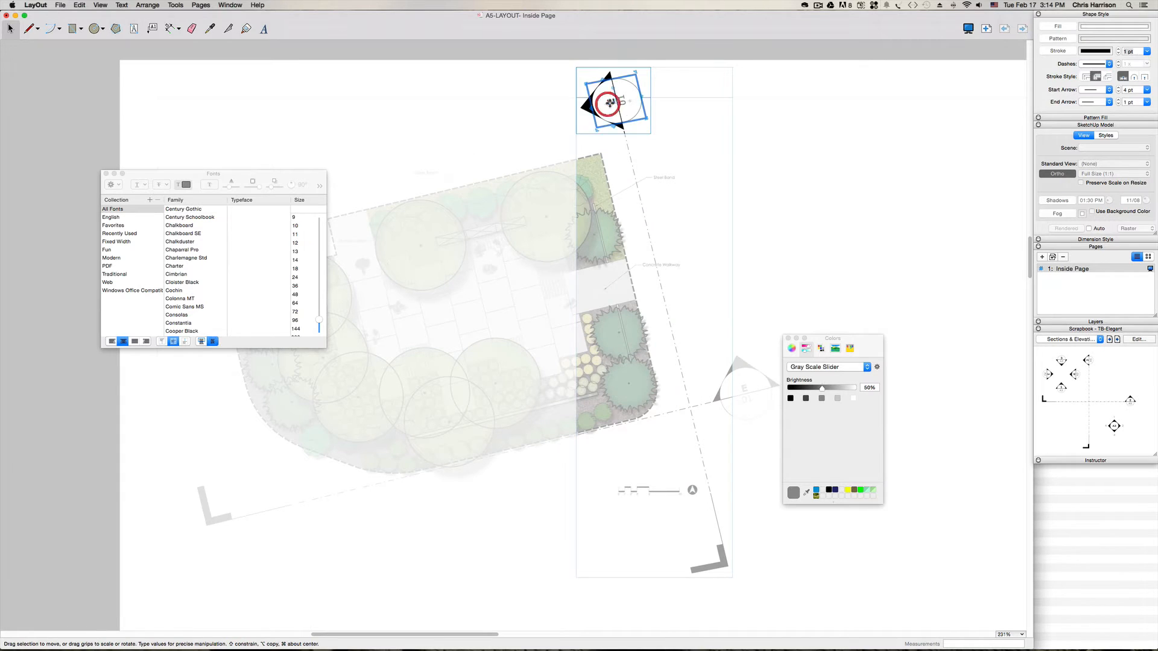
scroll(610, 103, "up", 7)
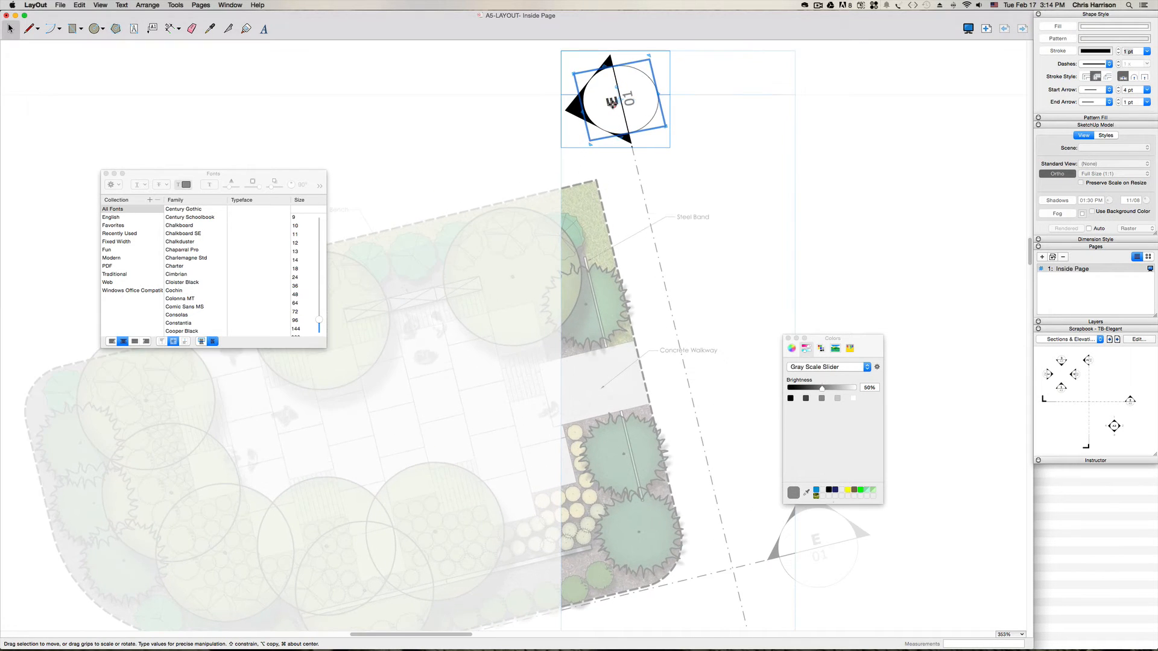
double_click(613, 104)
left_click(622, 108)
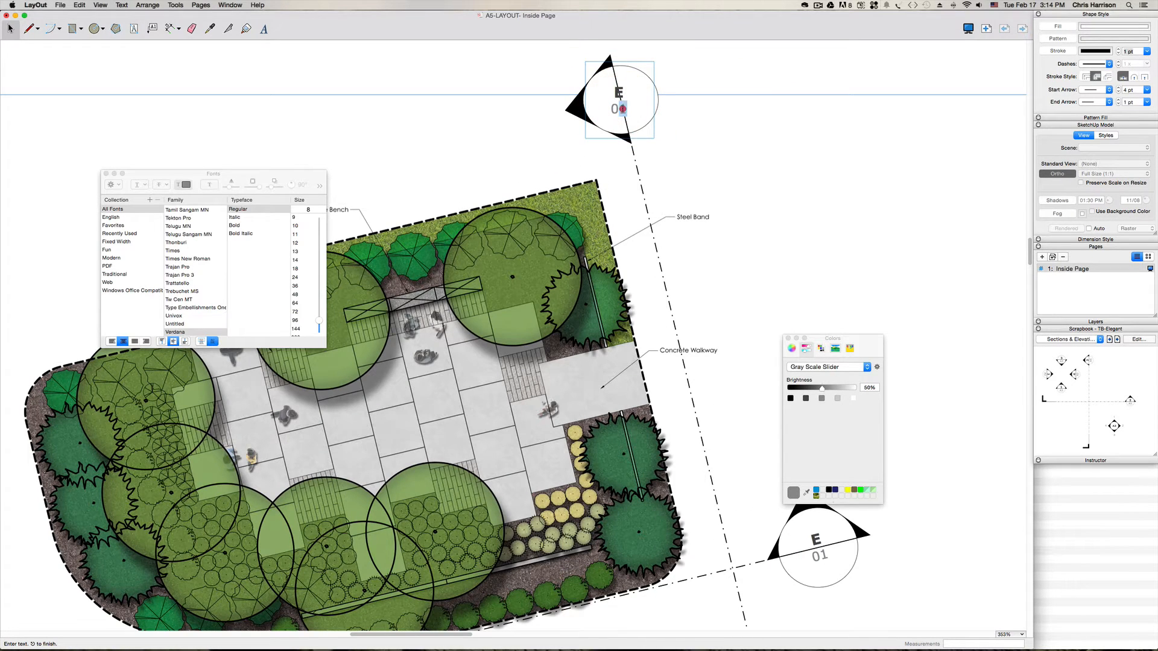
type("2")
left_click(779, 168)
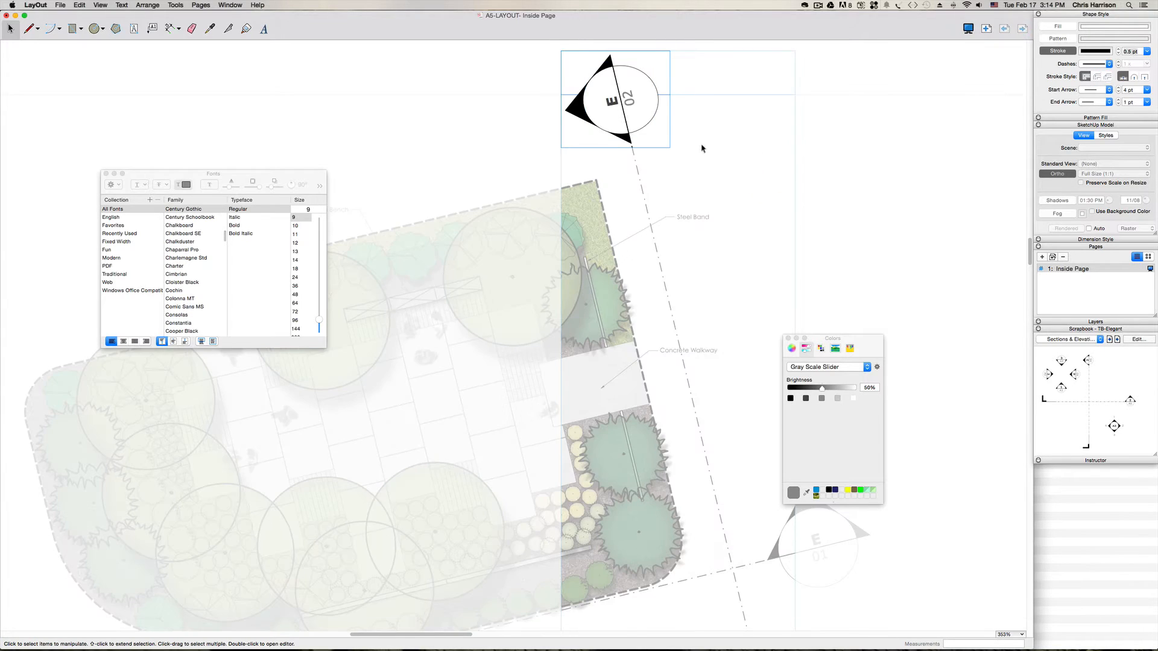
left_click(819, 163)
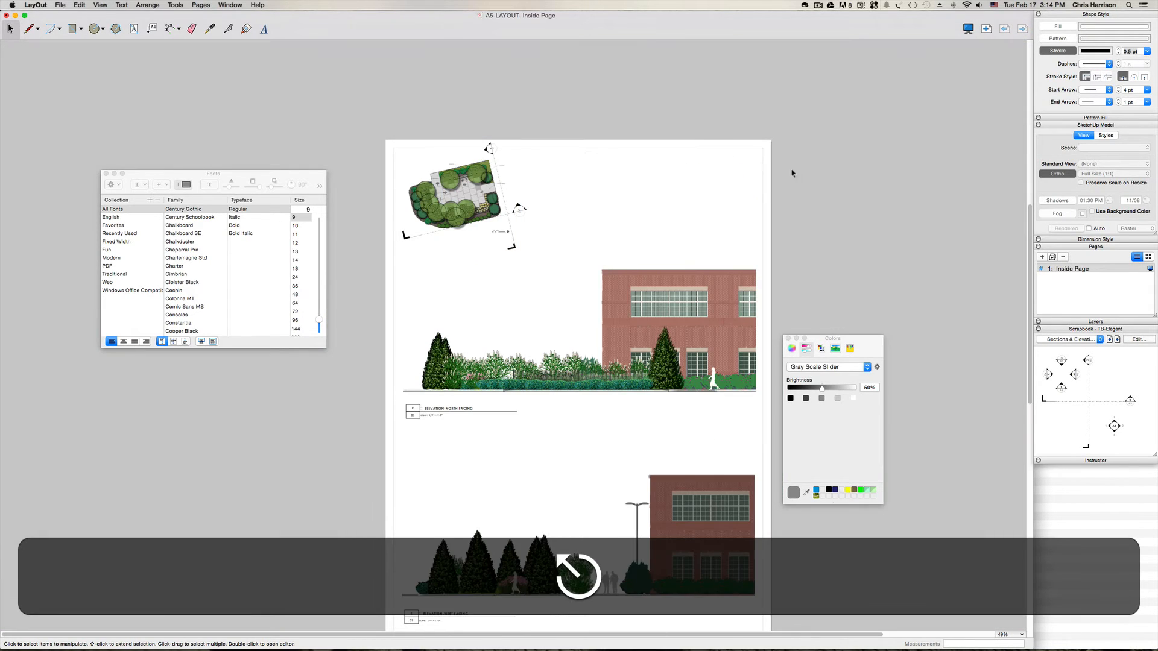
left_click_drag(526, 260, 481, 207)
key("shift+super+z")
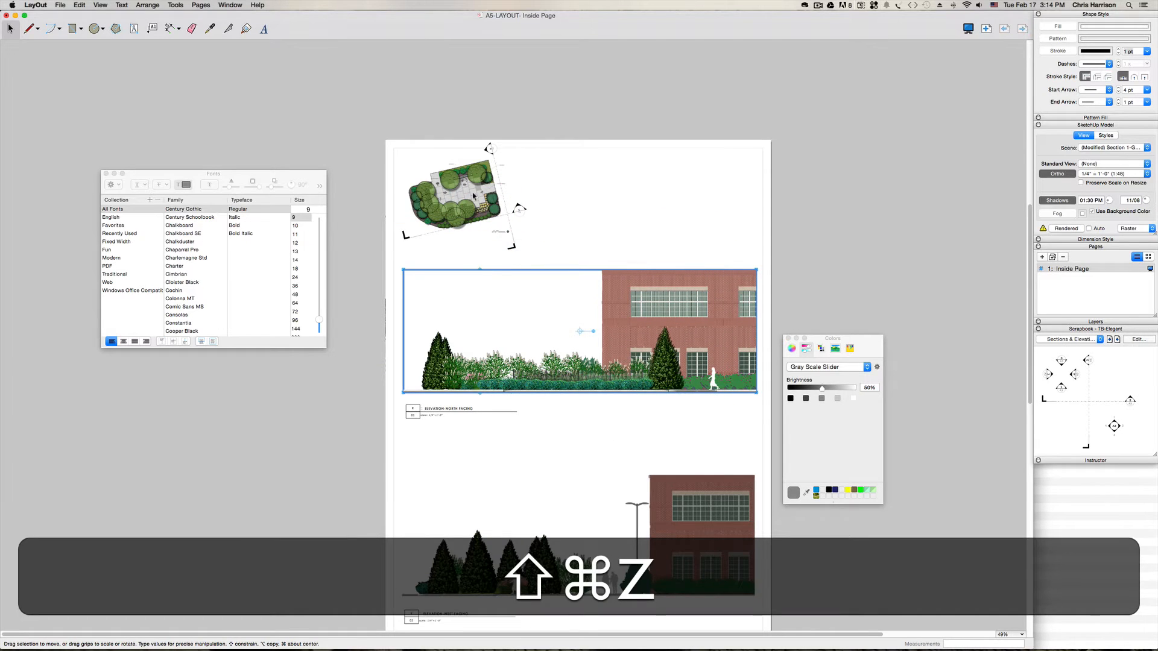
left_click(488, 214)
left_click(551, 210)
left_click_drag(582, 199, 448, 147)
left_click(595, 211)
left_click_drag(597, 213, 465, 165)
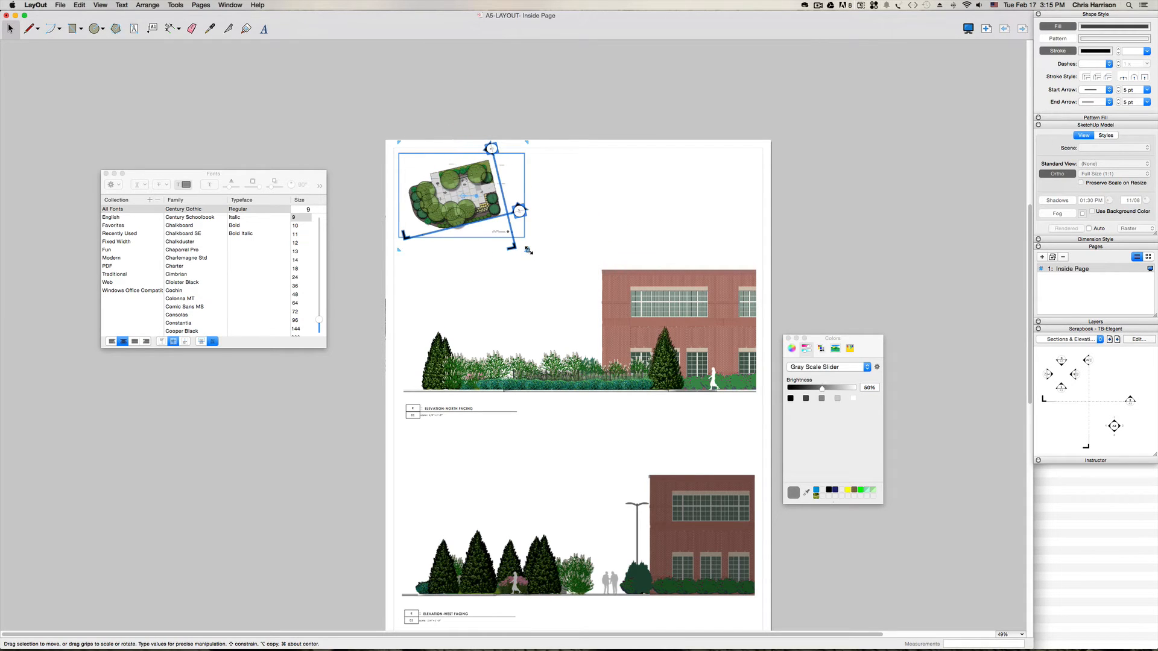
left_click_drag(528, 250, 499, 226)
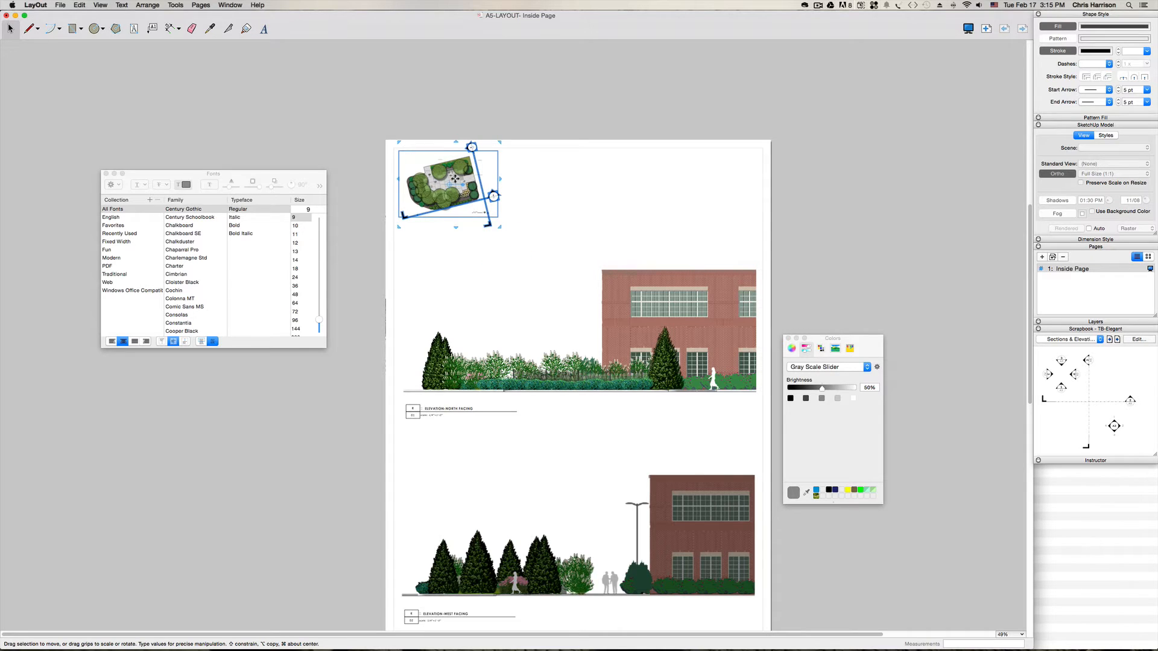
left_click(540, 88)
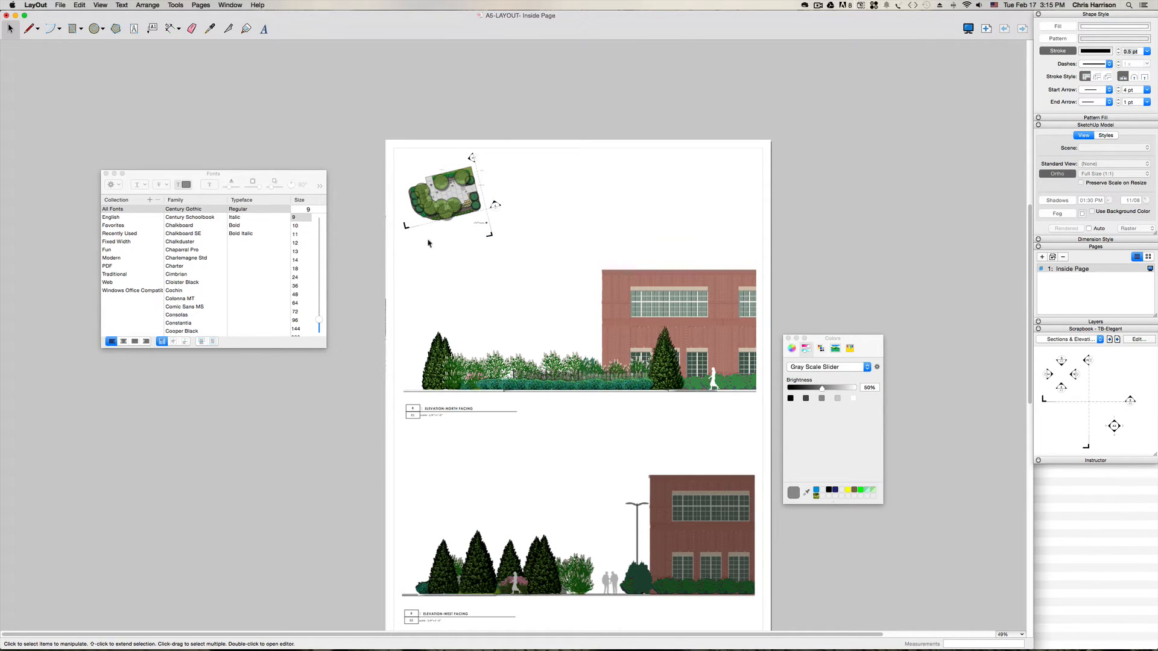
key("h")
left_click_drag(483, 274, 480, 219)
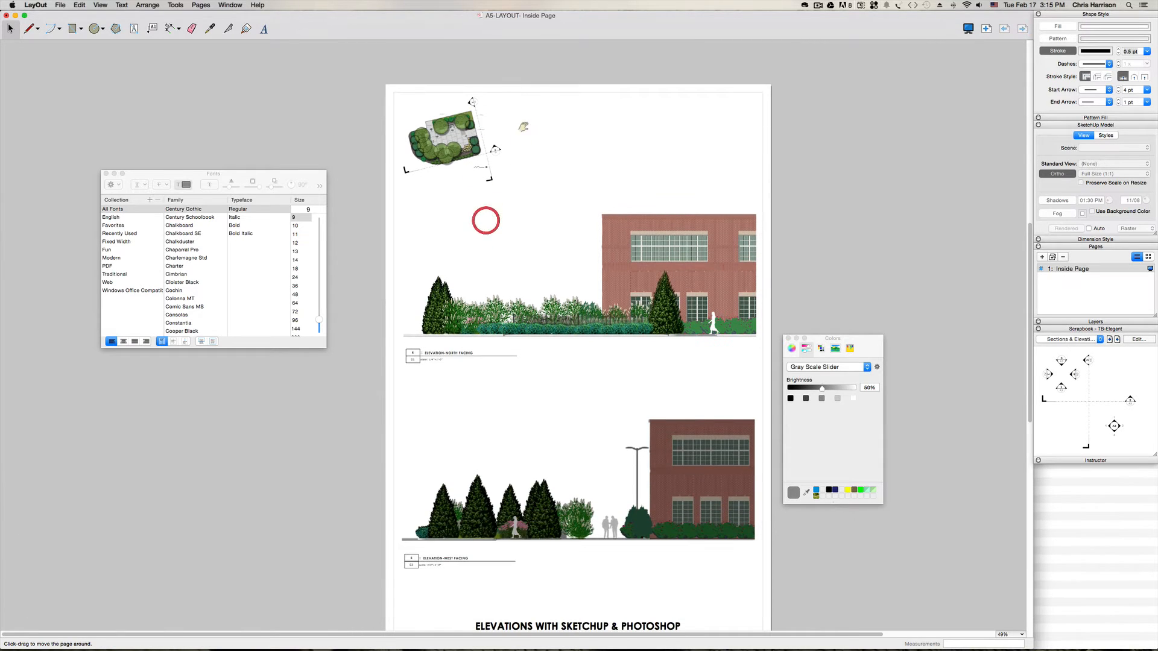
key("space")
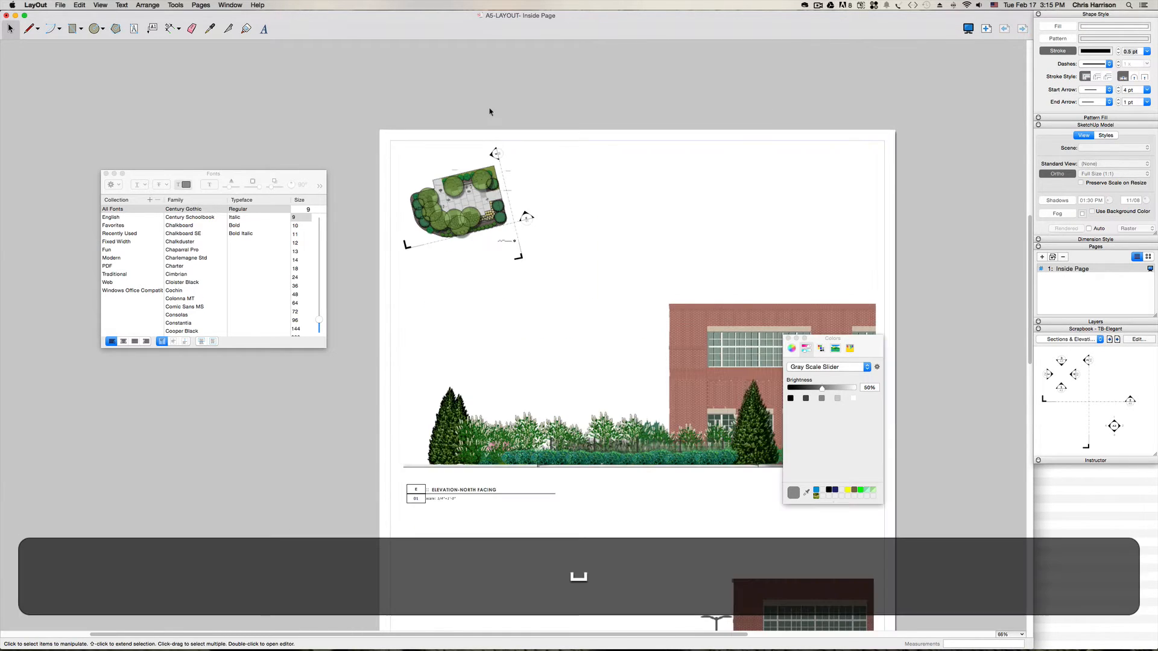
key("h")
left_click_drag(532, 289, 505, 233)
key("shift+super+s")
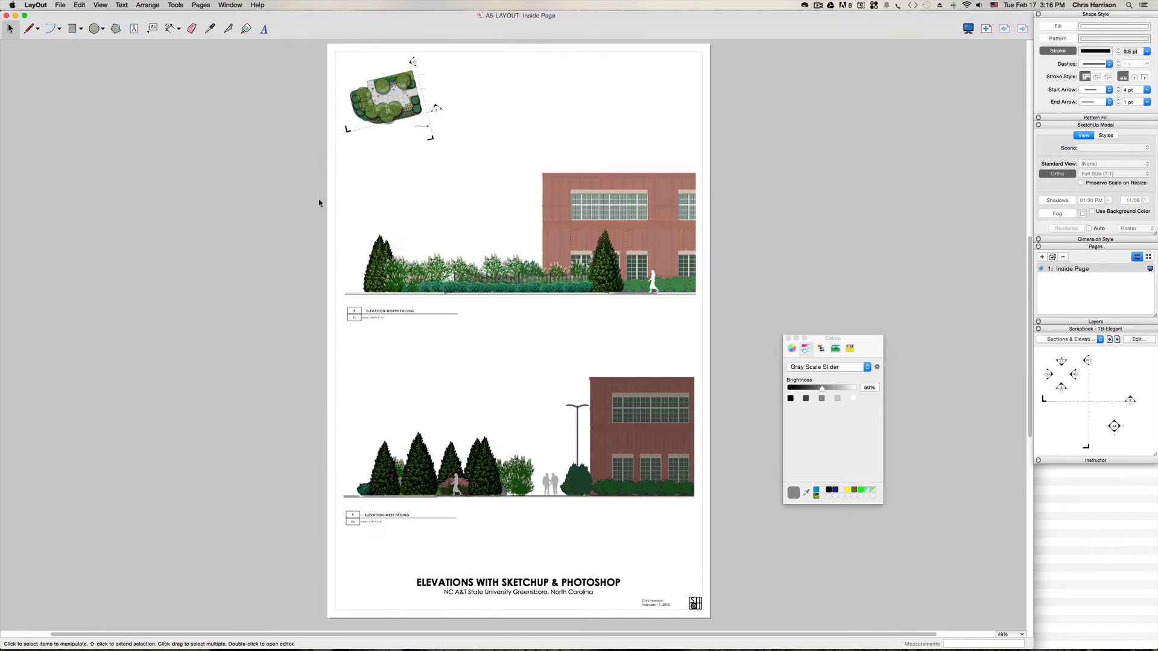
key("h")
left_click_drag(464, 191, 455, 264)
left_click_drag(513, 382, 489, 393)
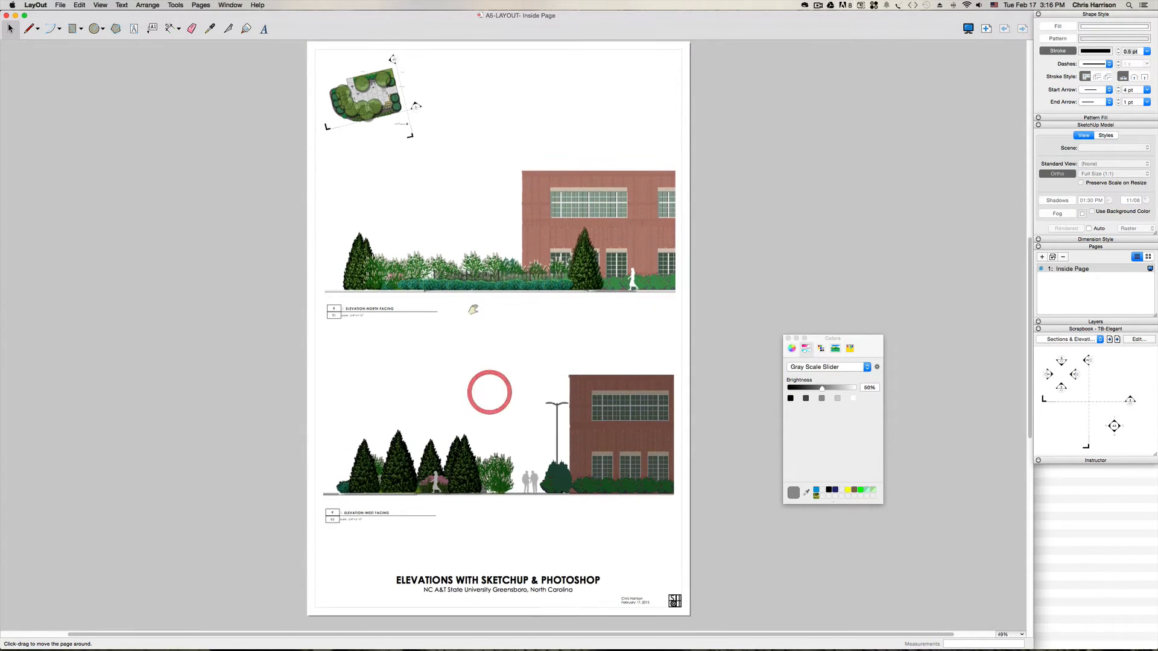
scroll(495, 247, "up", 1)
scroll(495, 247, "up", 2)
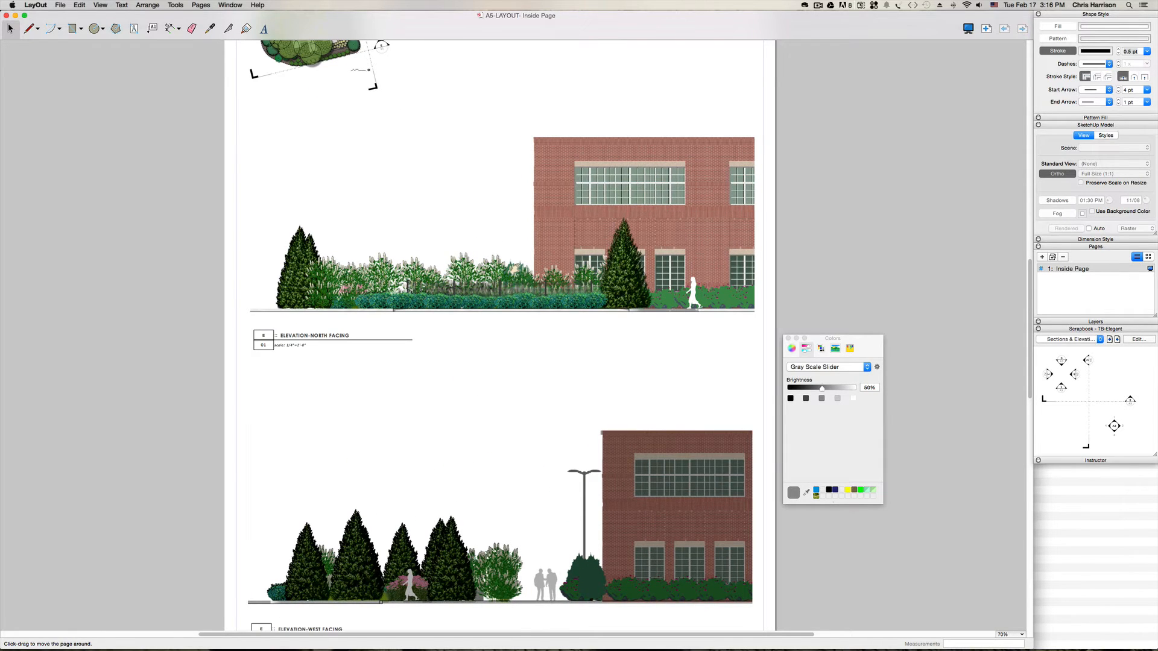
scroll(509, 265, "up", 4)
scroll(371, 352, "down", 3)
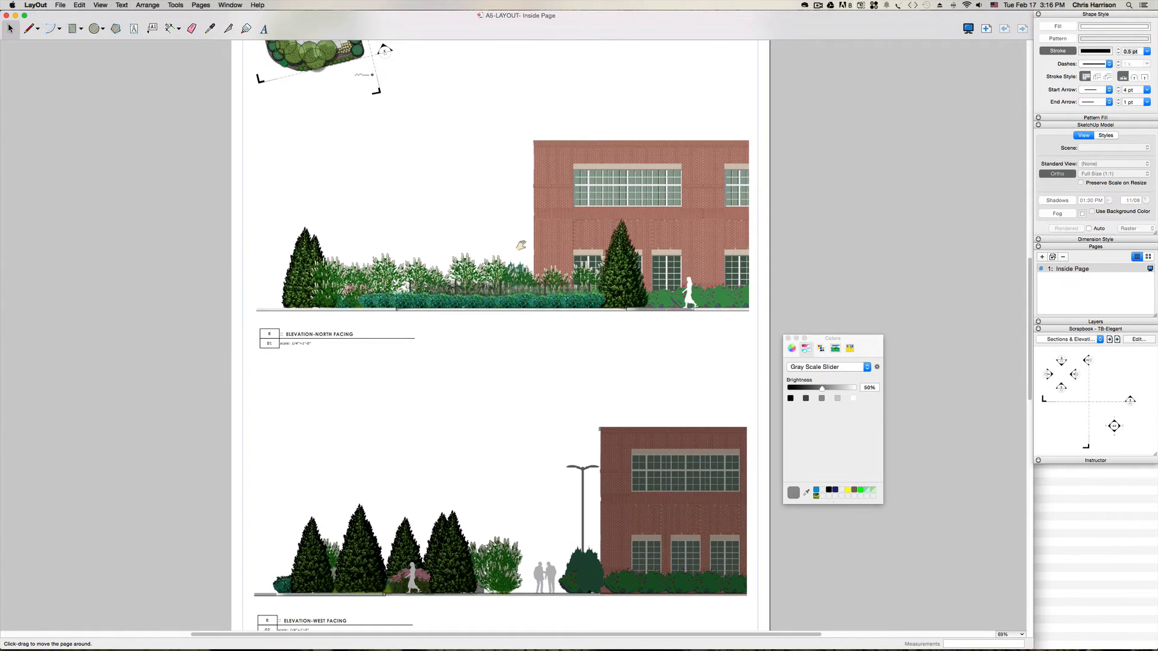
left_click_drag(474, 272, 461, 283)
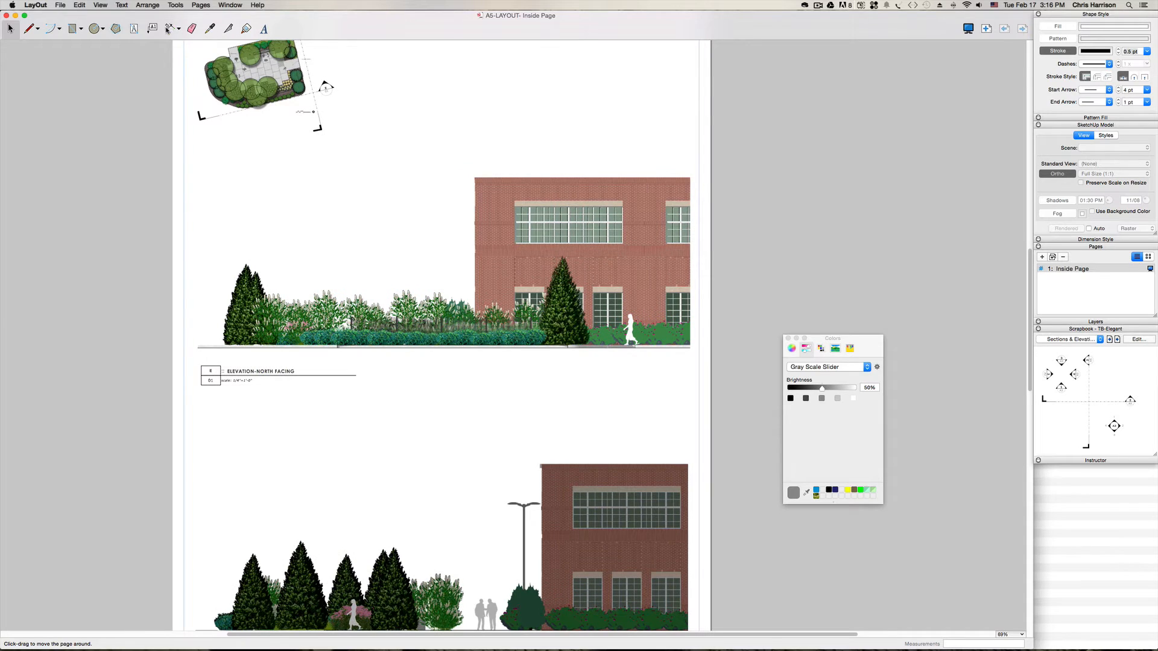
- Pan the page until the whole north elevation ground line is visible
left_click(169, 29)
scroll(564, 347, "up", 1)
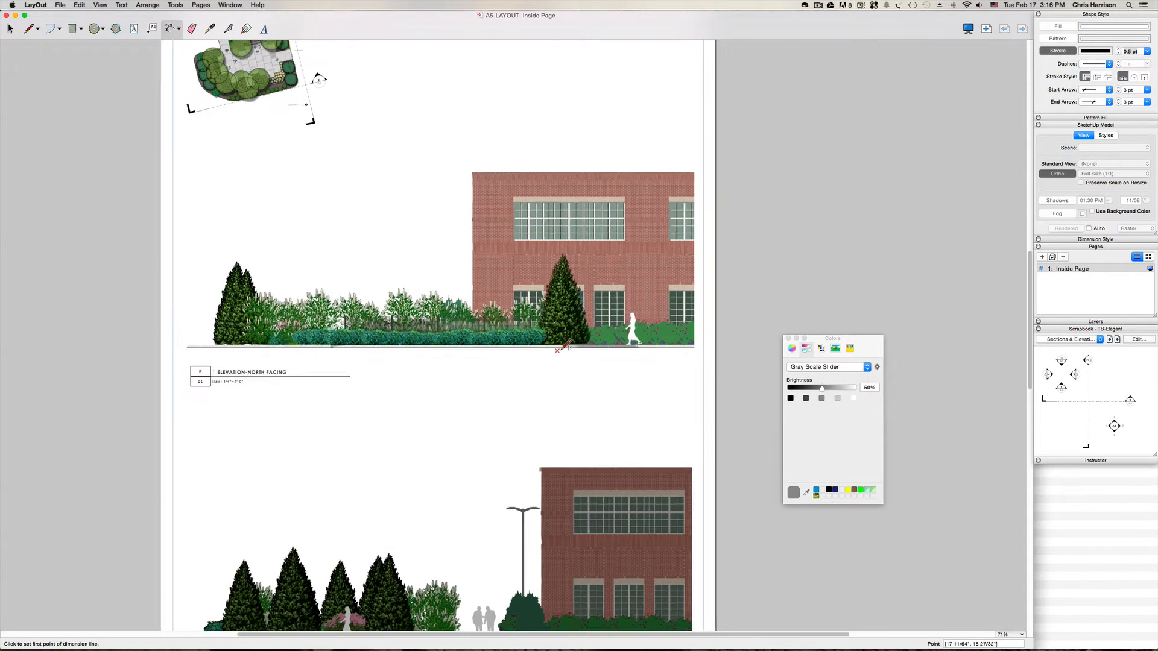
scroll(563, 348, "up", 5)
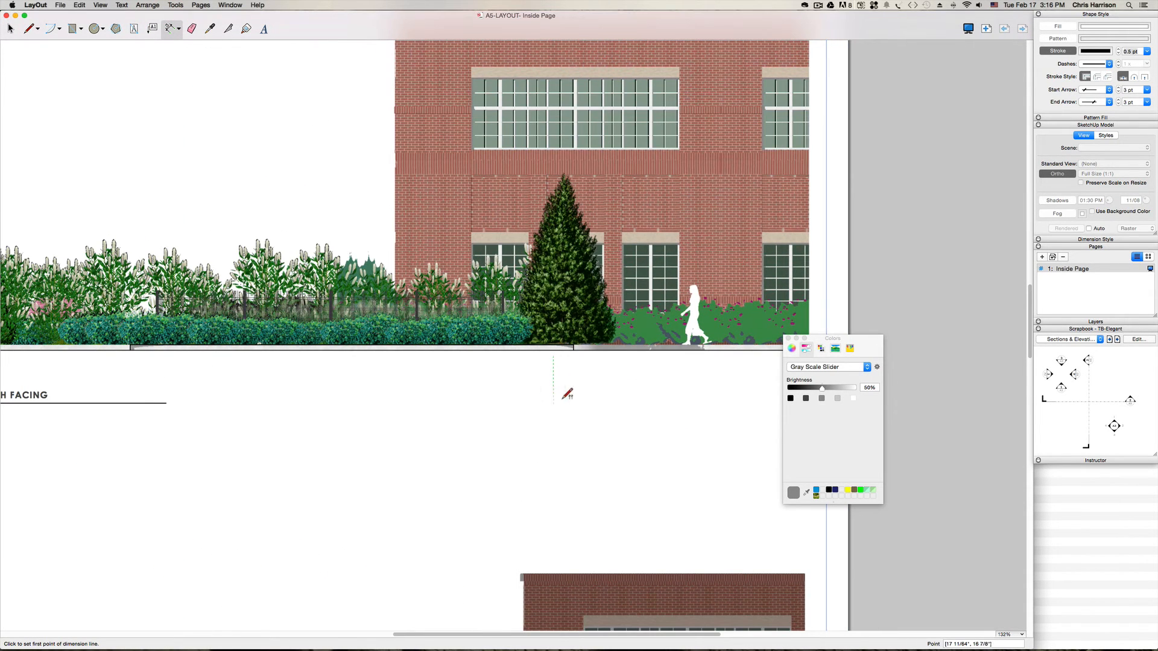
key("h")
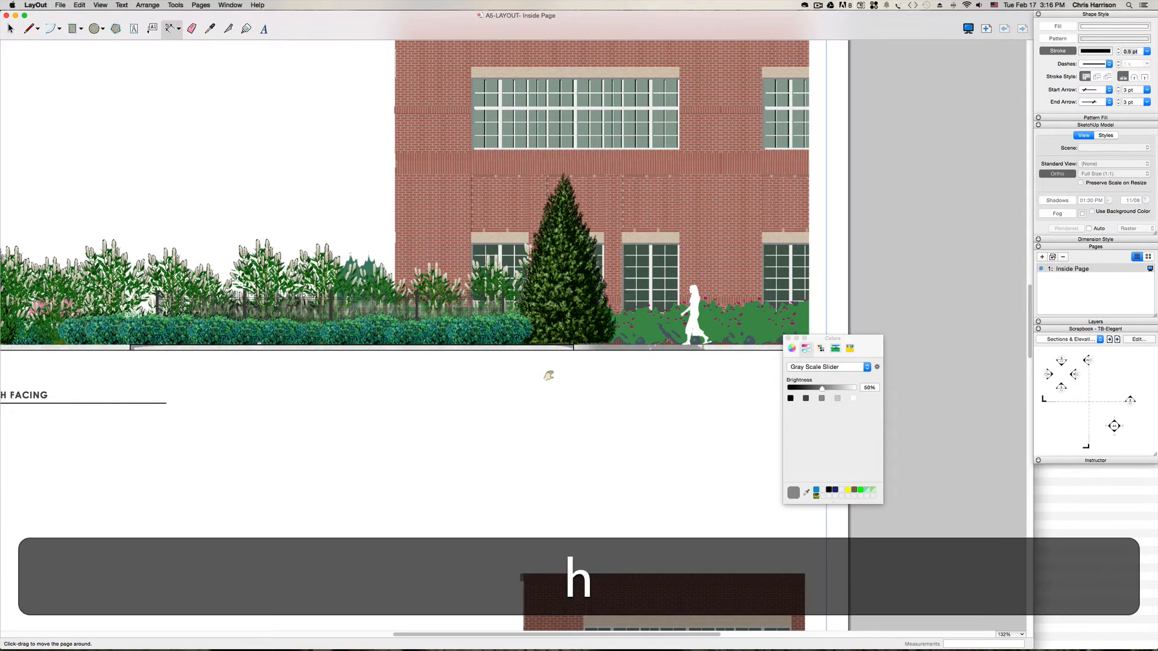
left_click_drag(546, 375, 628, 440)
left_click_drag(595, 304, 593, 320)
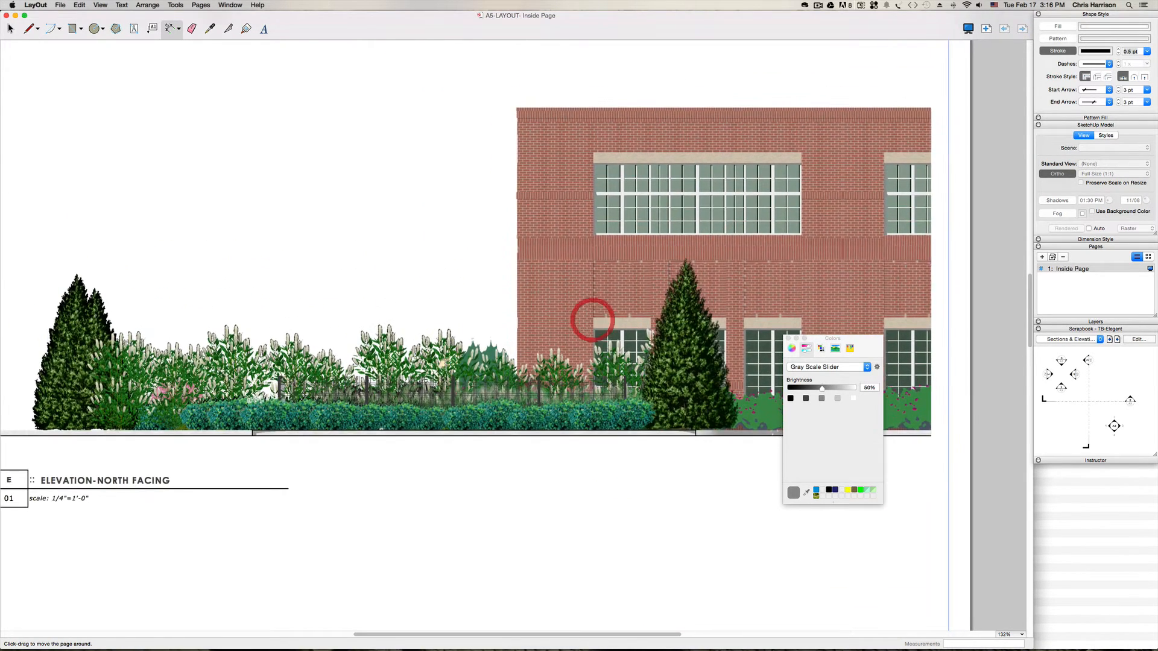
left_click_drag(447, 362, 479, 338)
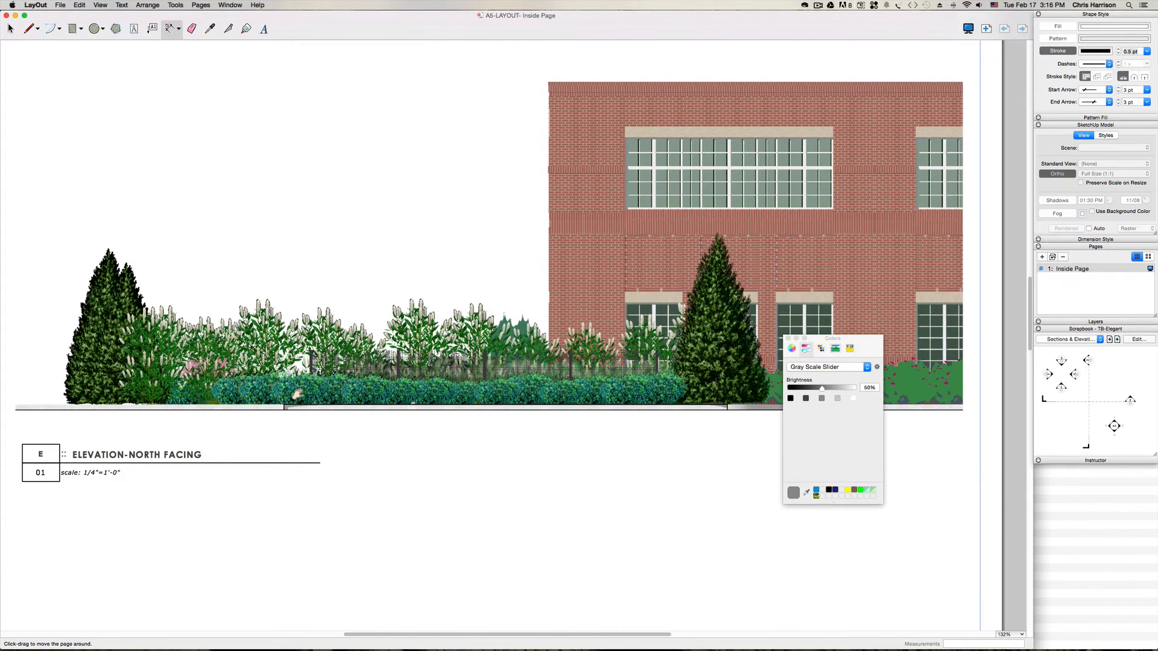
left_click_drag(508, 392, 509, 402)
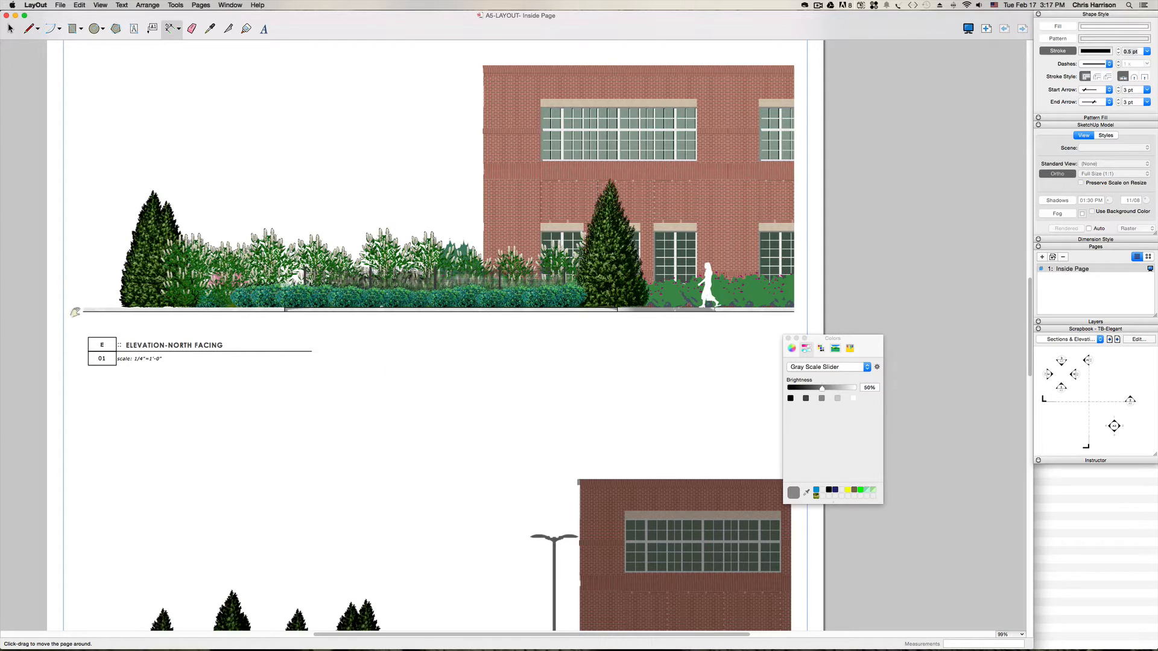
- Dimension the north elevation ground line end to end (734-1/8"), placed just below it
left_click(172, 28)
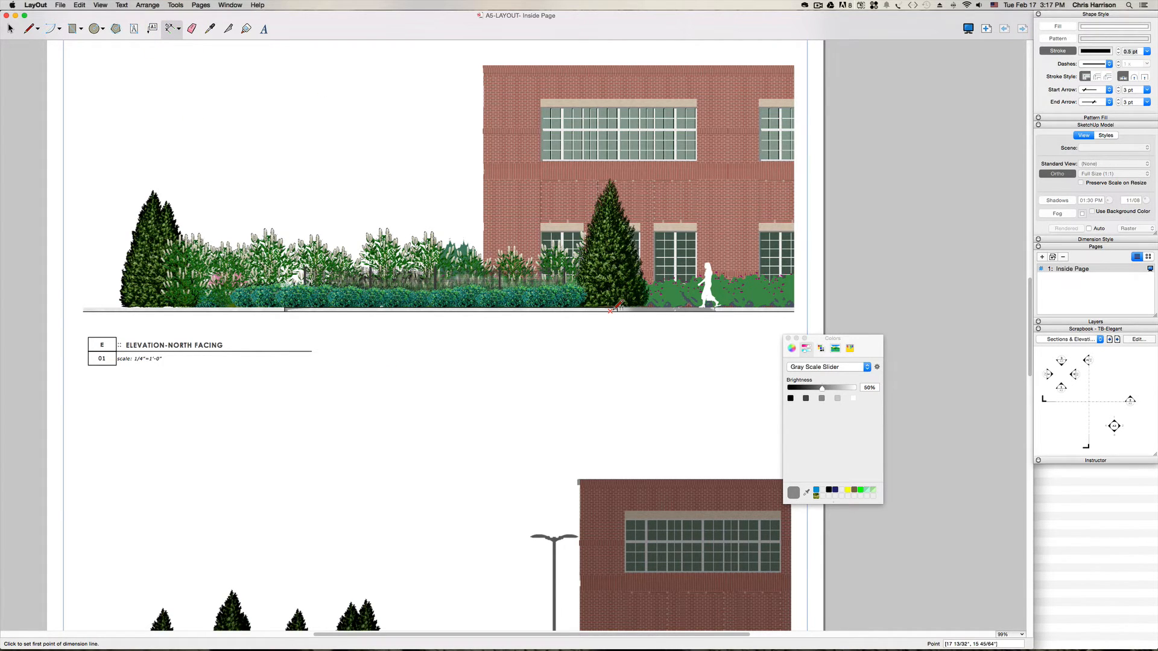
scroll(611, 310, "up", 5)
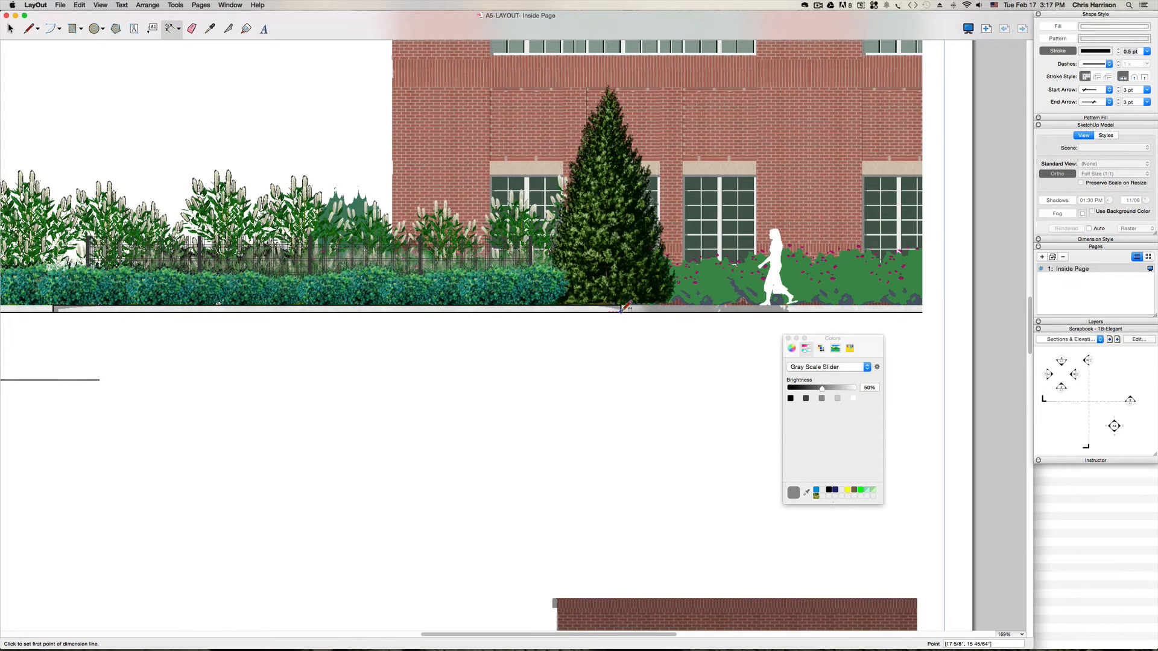
left_click(623, 309)
scroll(621, 361, "down", 3)
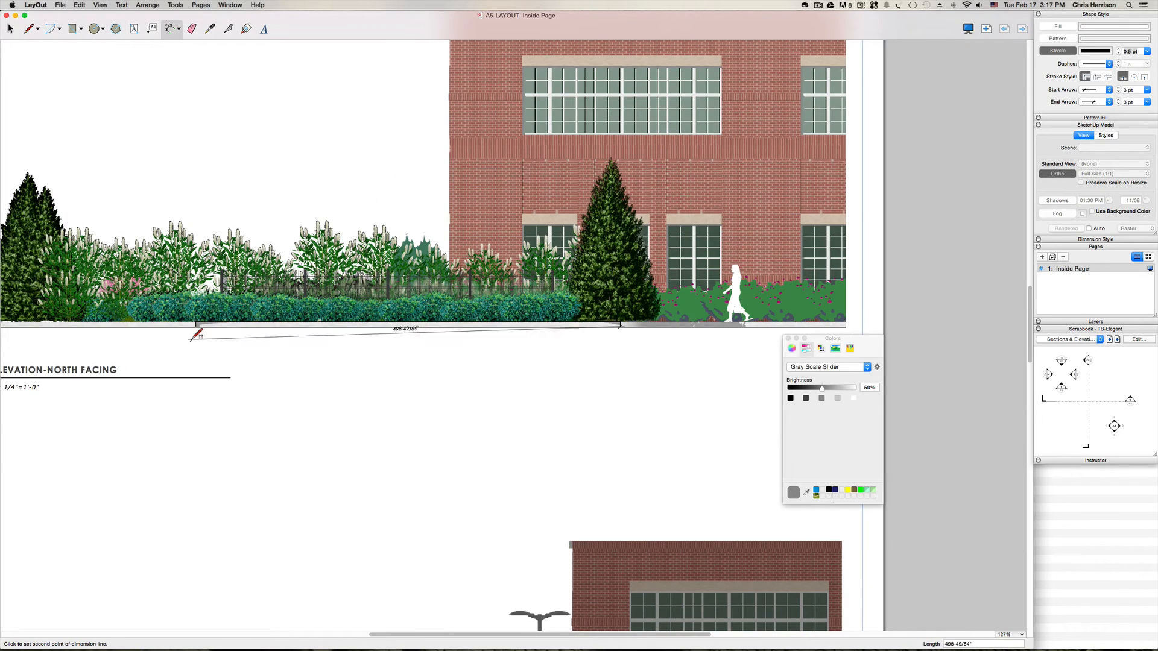
scroll(508, 315, "left", 6)
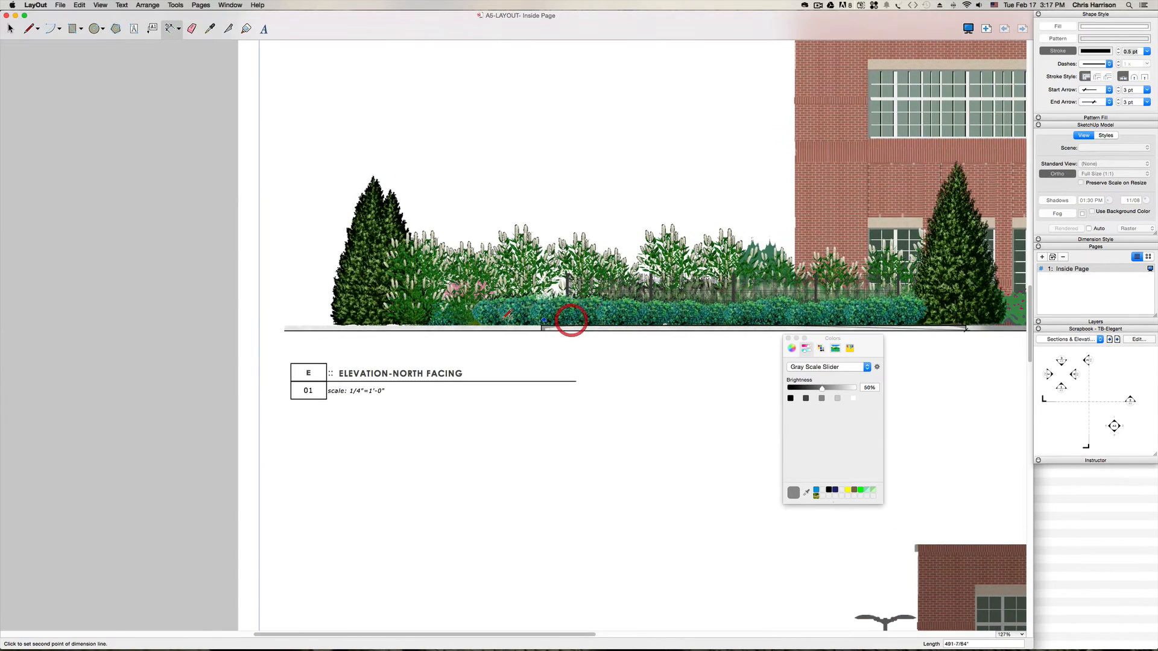
left_click(335, 328)
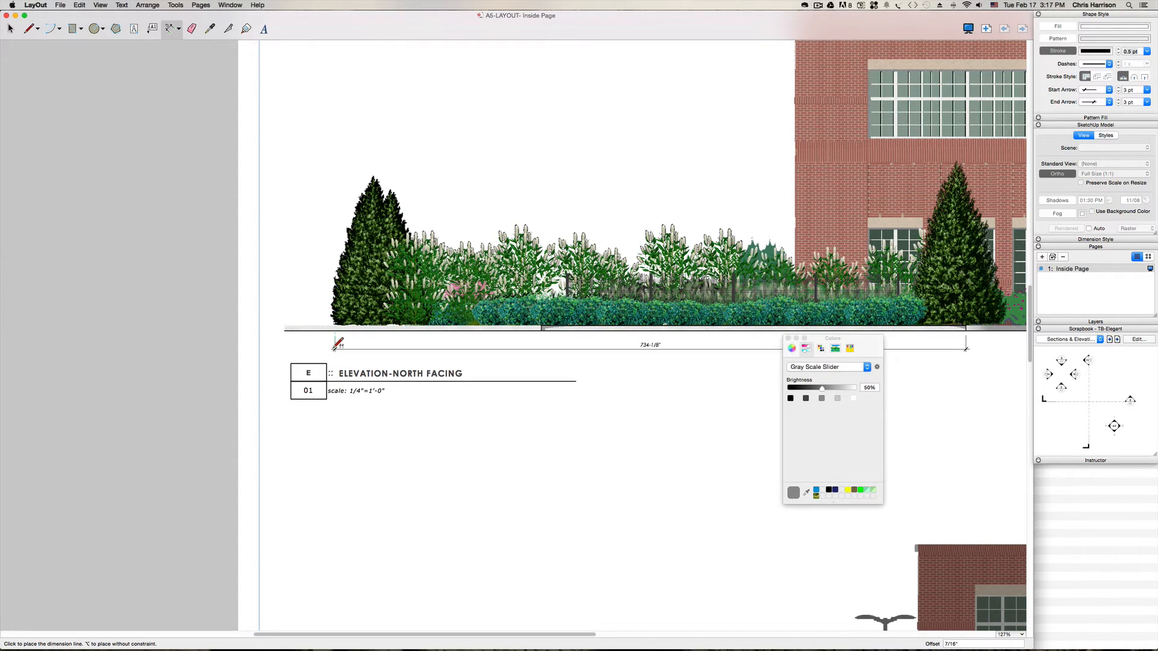
left_click(335, 348)
scroll(662, 332, "up", 2)
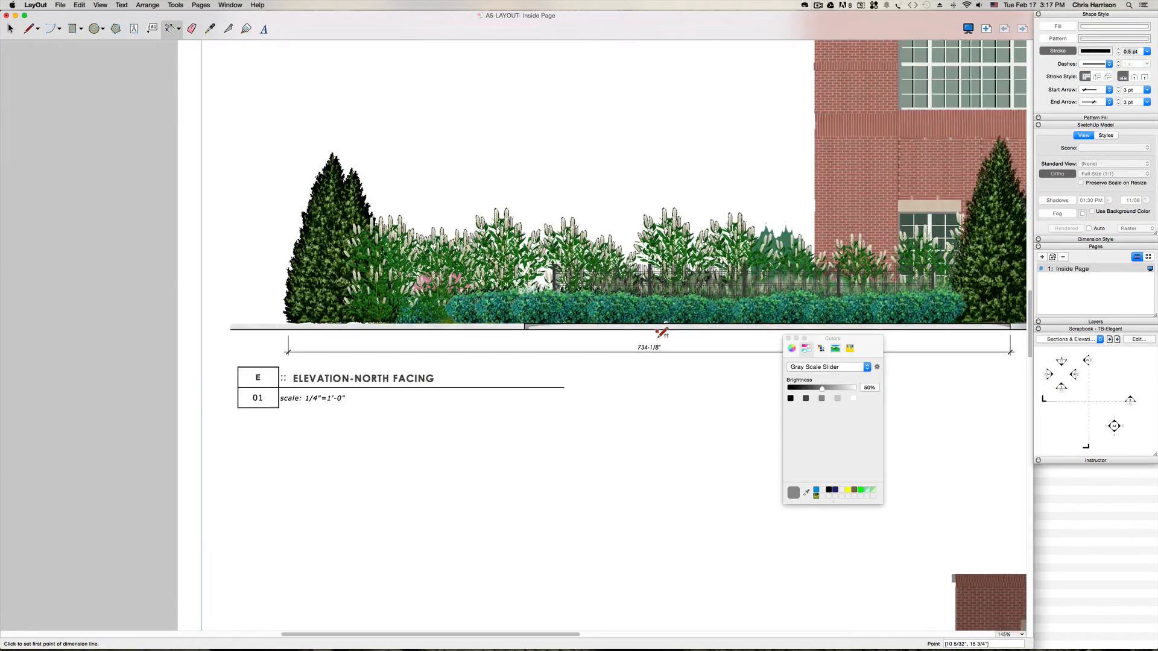
scroll(661, 332, "up", 5)
key("space")
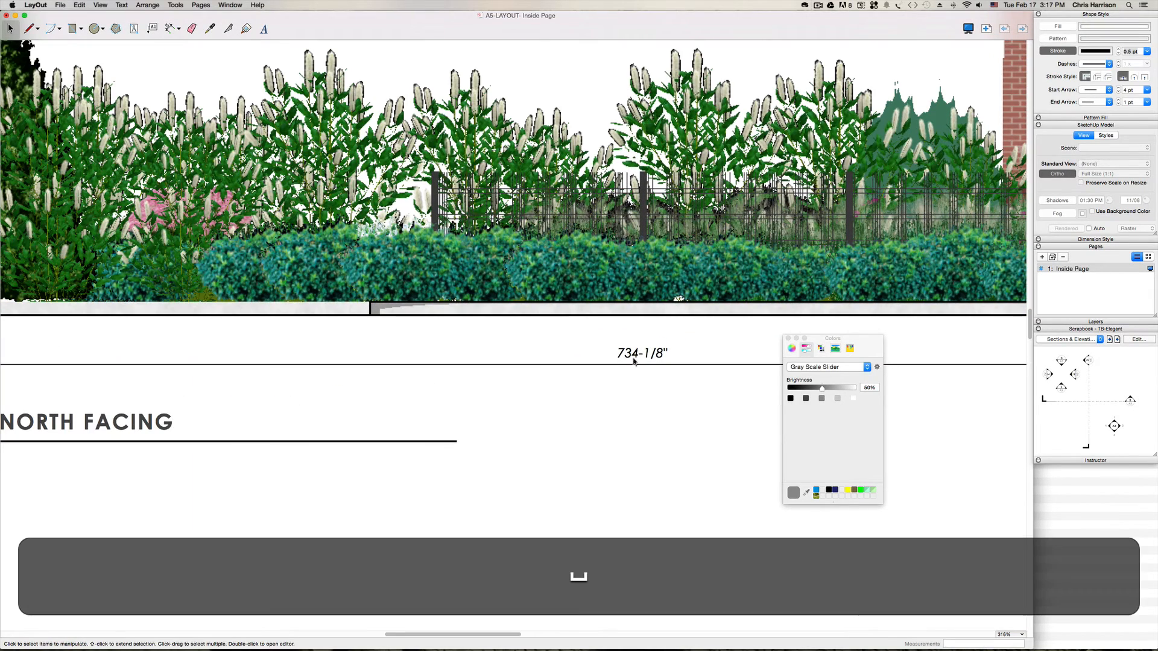
left_click(633, 361)
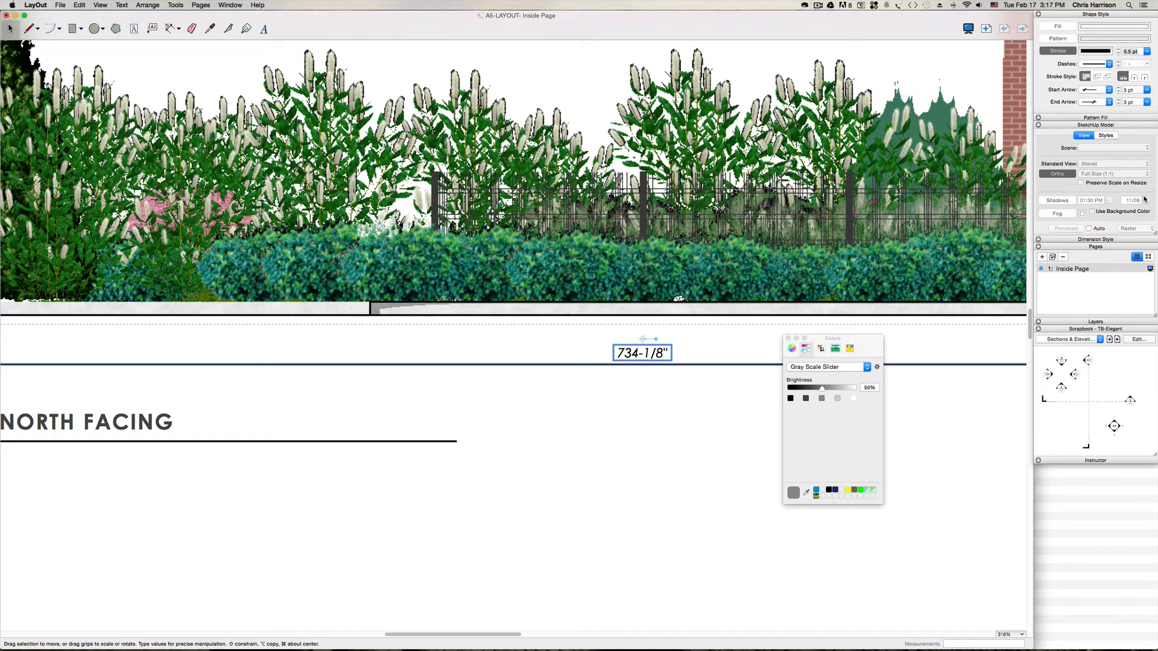
- Set the dimension to Architectural length with 1/8" precision so it reads 61'-2 1/8"
left_click(1113, 240)
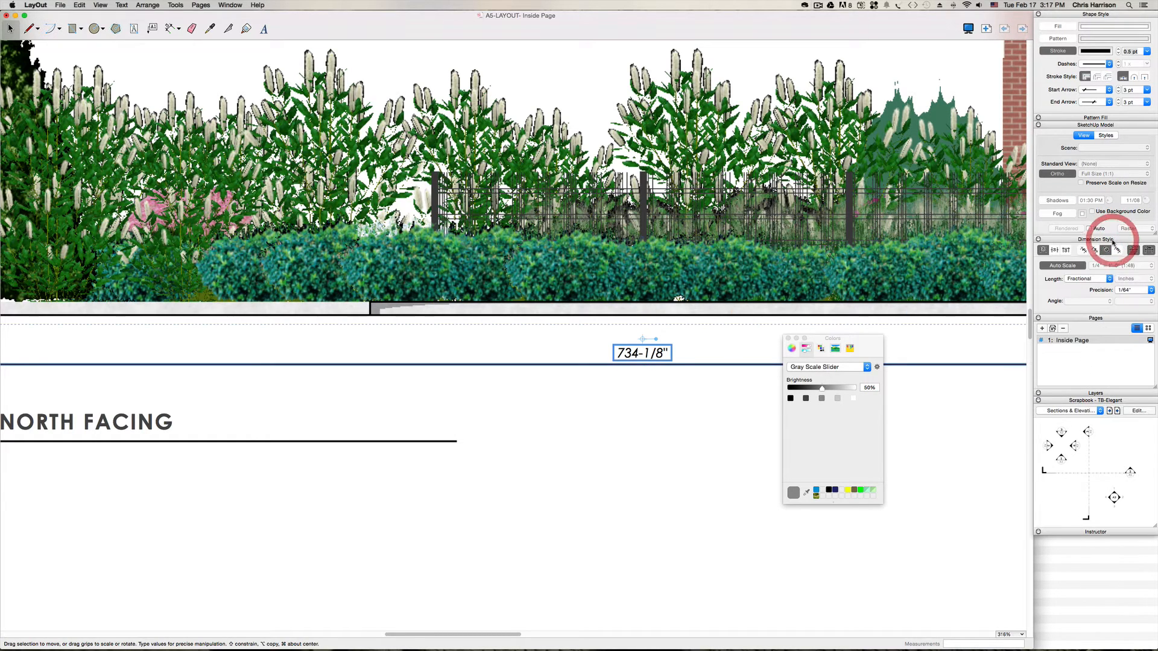
left_click(1107, 279)
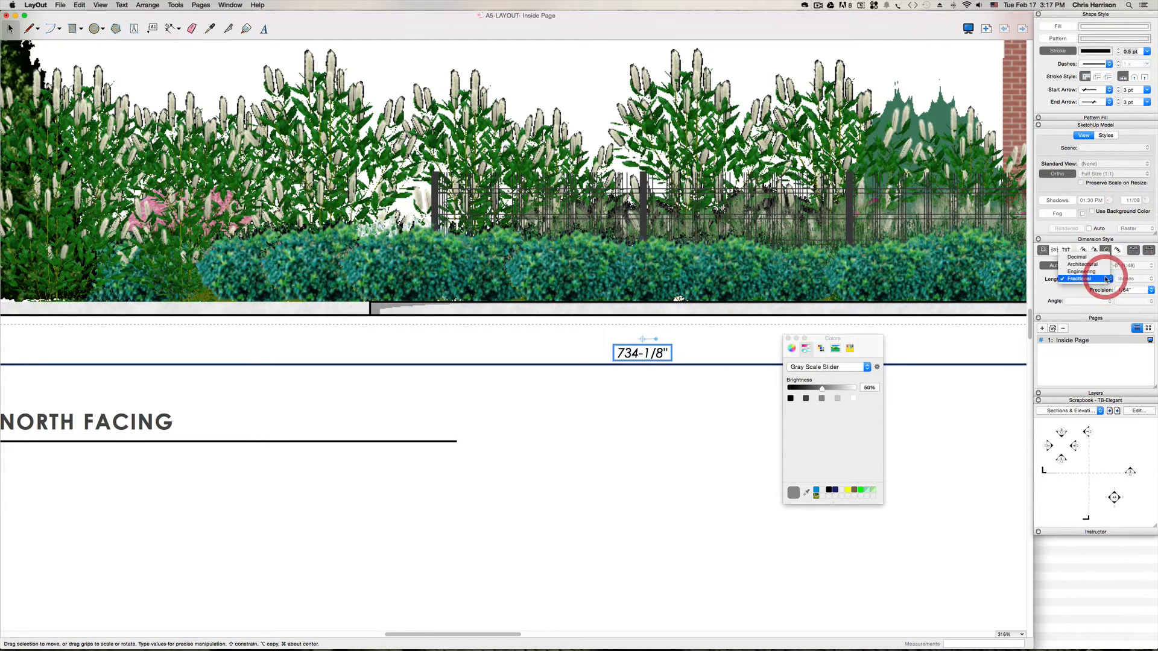
left_click(1089, 270)
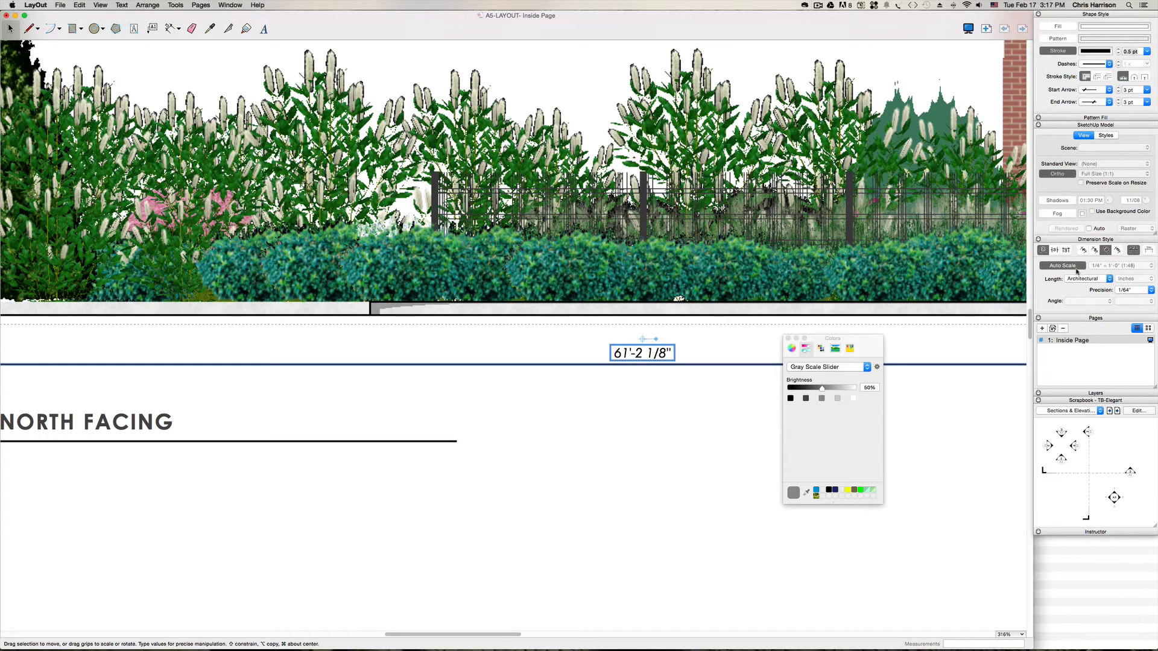
left_click(1133, 290)
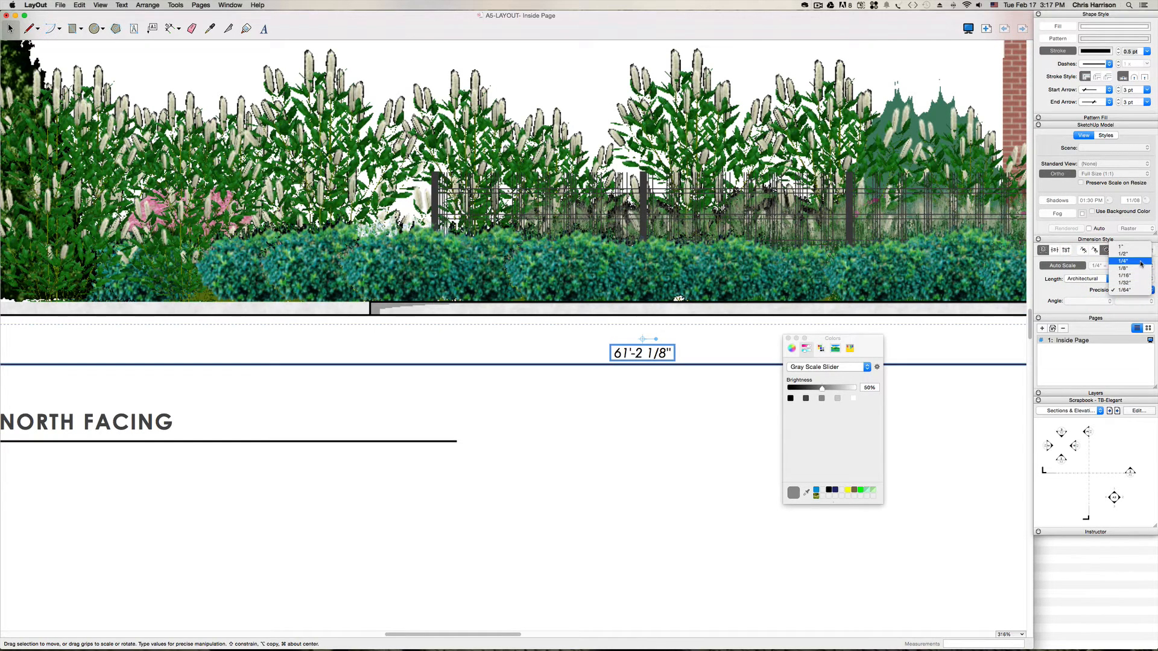
left_click(1137, 270)
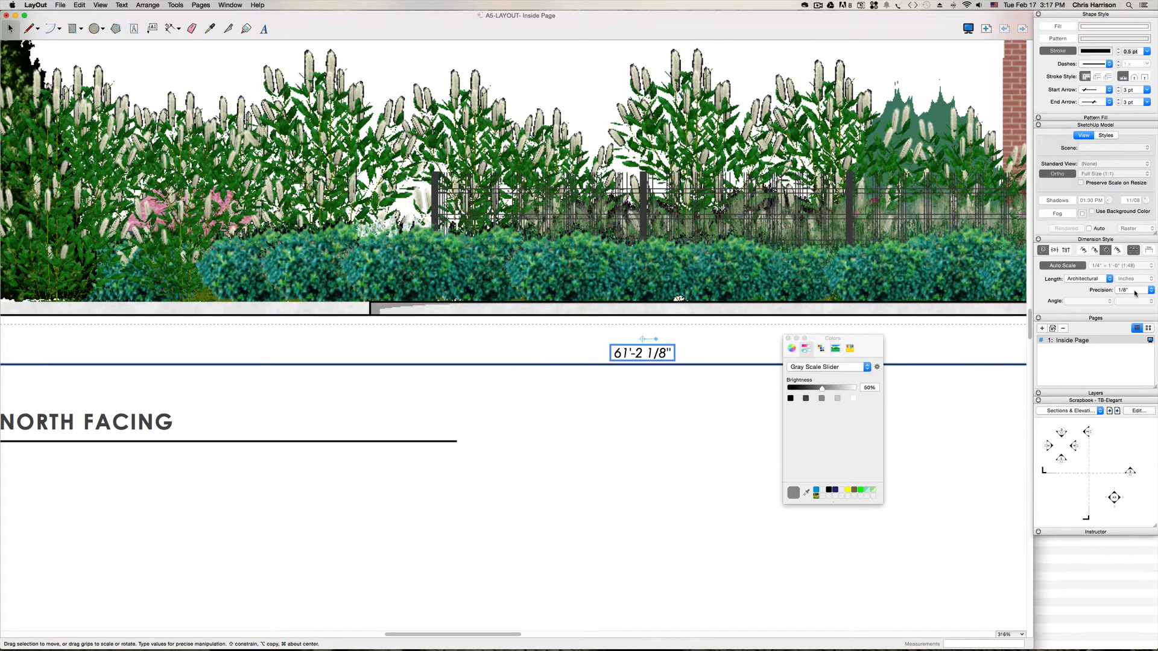
scroll(541, 409, "down", 10)
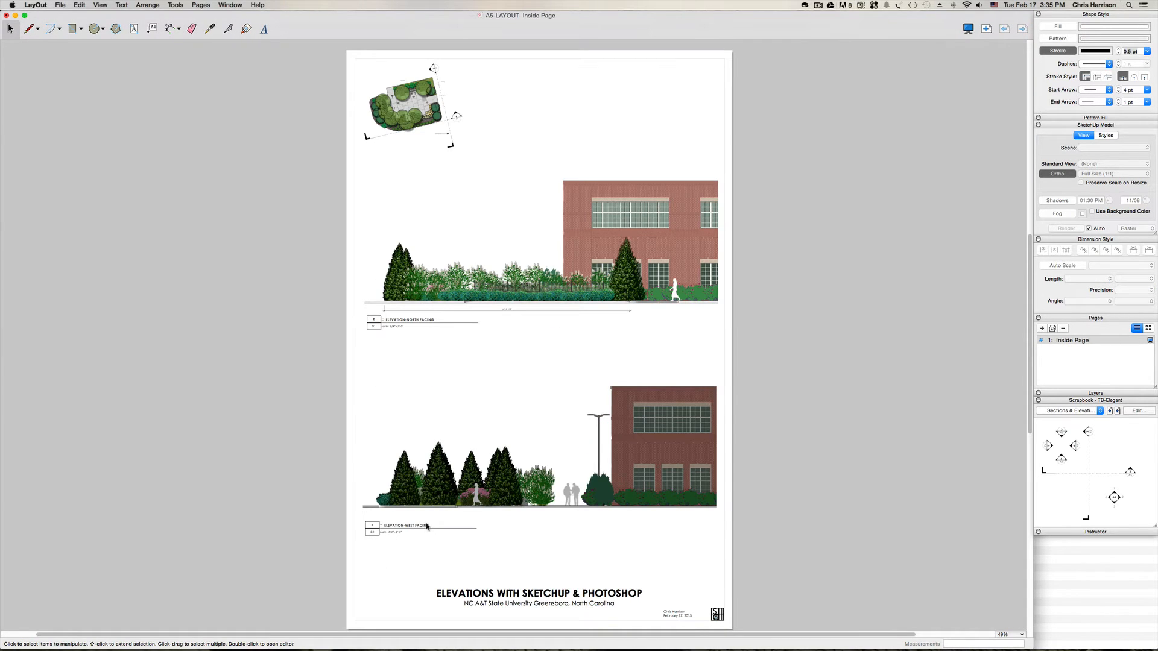
- Set the Dimension tool to Architectural length with 1/8" precision
scroll(426, 527, "up", 3)
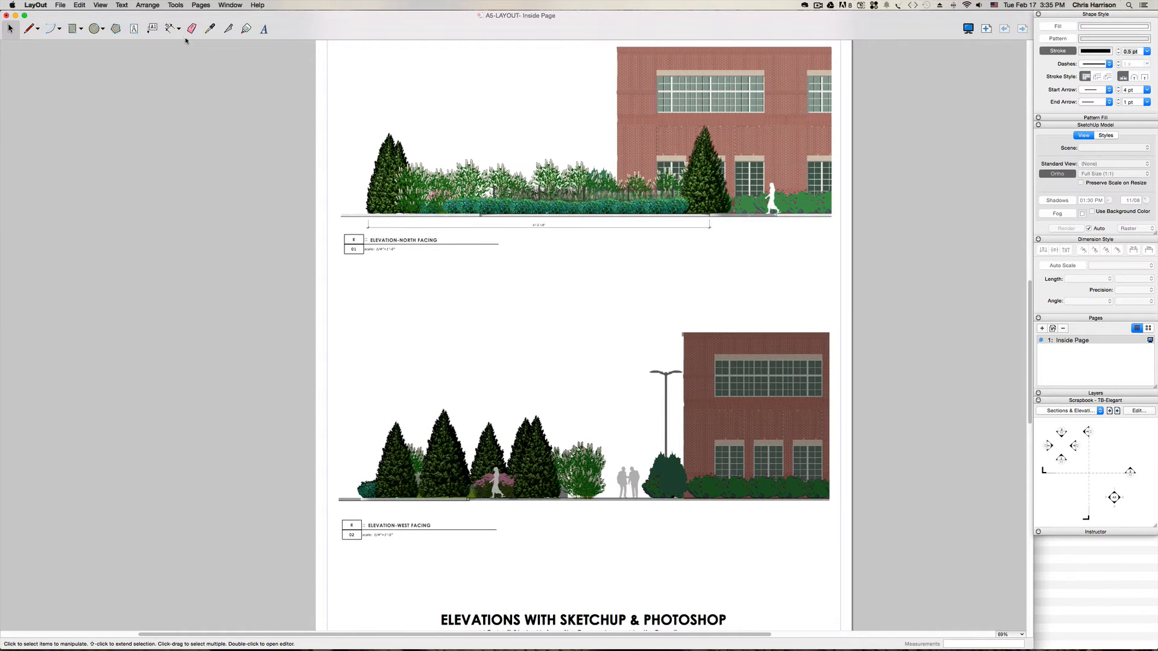
left_click(172, 28)
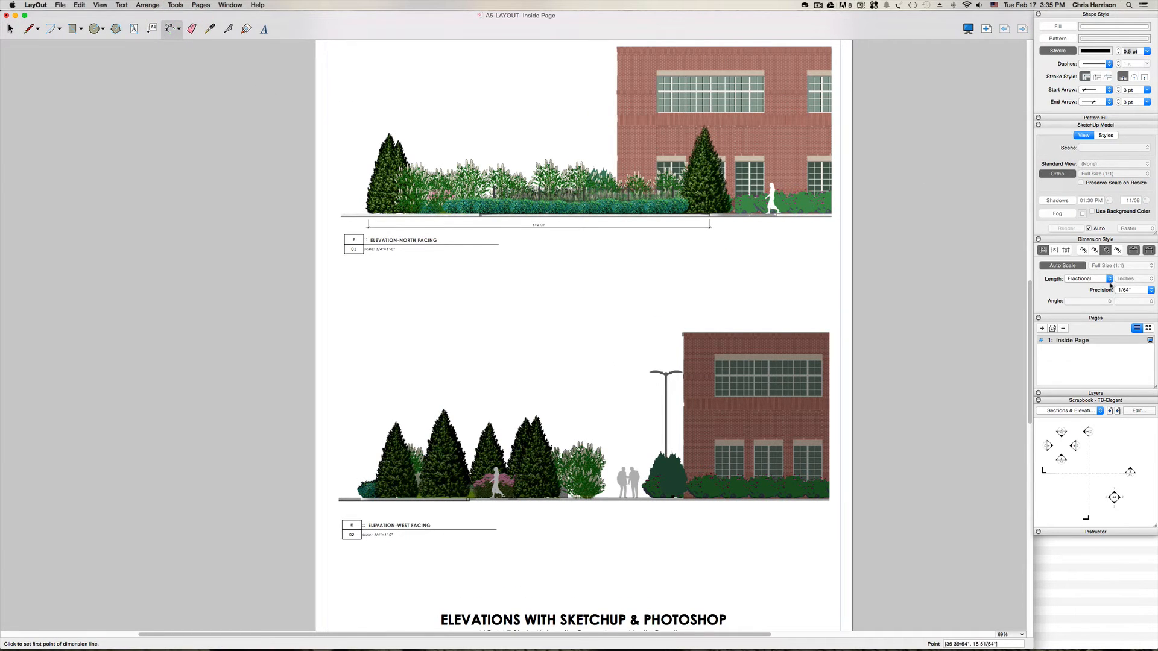
left_click(1109, 279)
left_click(1089, 252)
left_click(1142, 290)
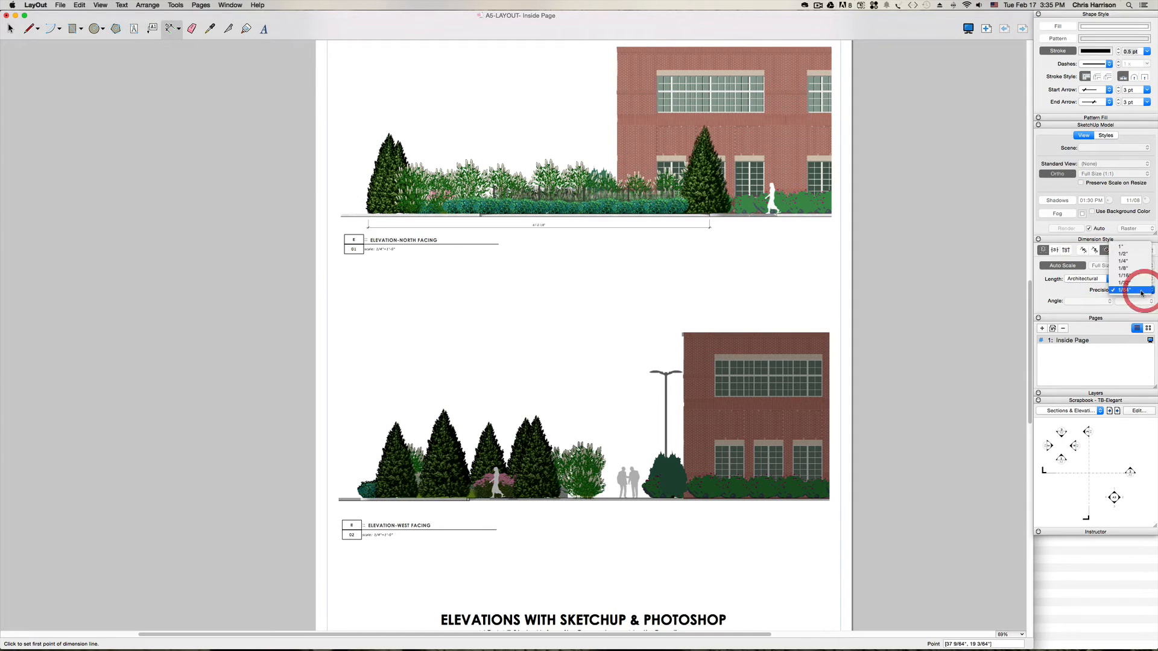
left_click(1125, 269)
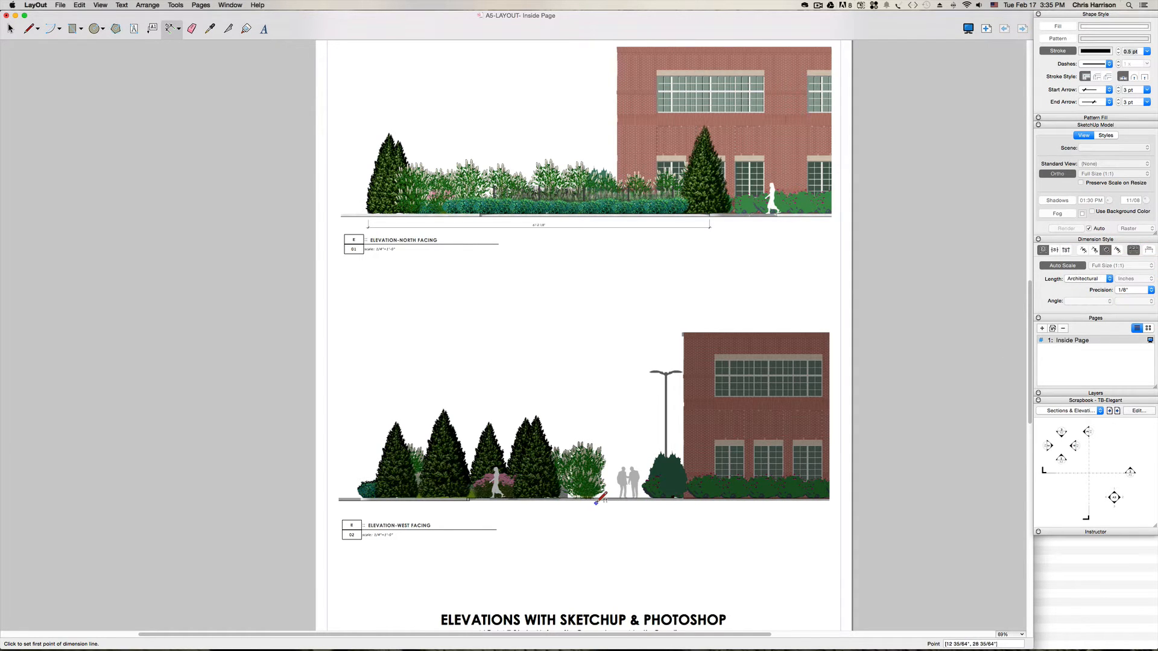
- Dimension the west elevation ground line (41'-2 5/8") and show the whole sheet
scroll(599, 499, "up", 5)
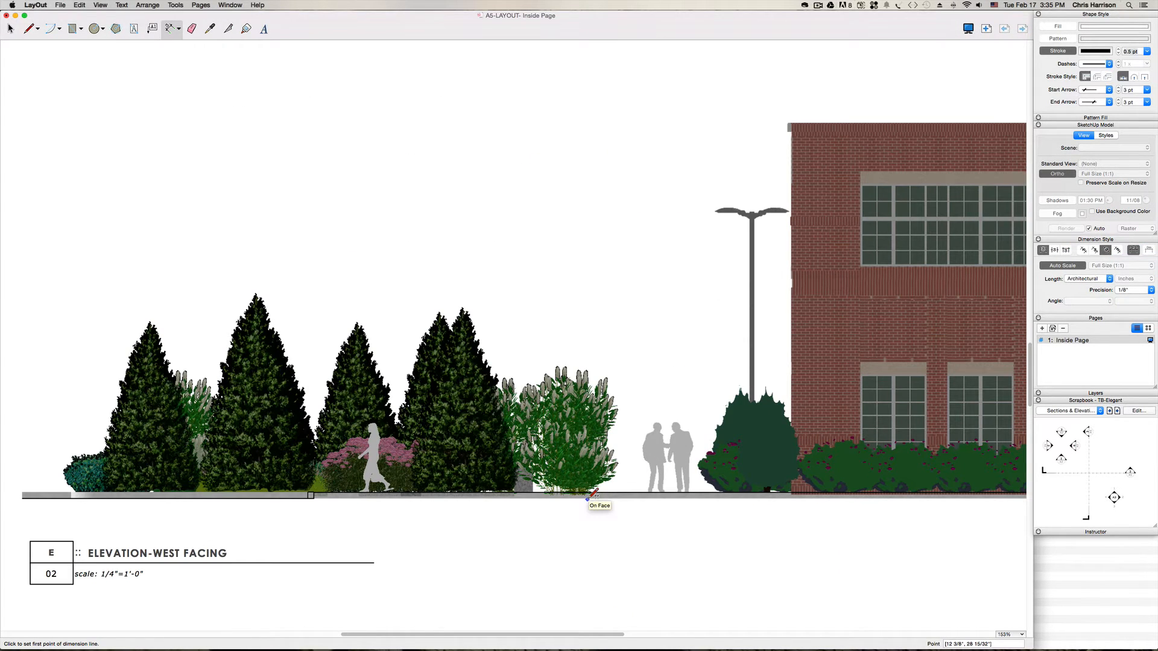
left_click(587, 497)
scroll(587, 497, "down", 1)
scroll(587, 498, "down", 3)
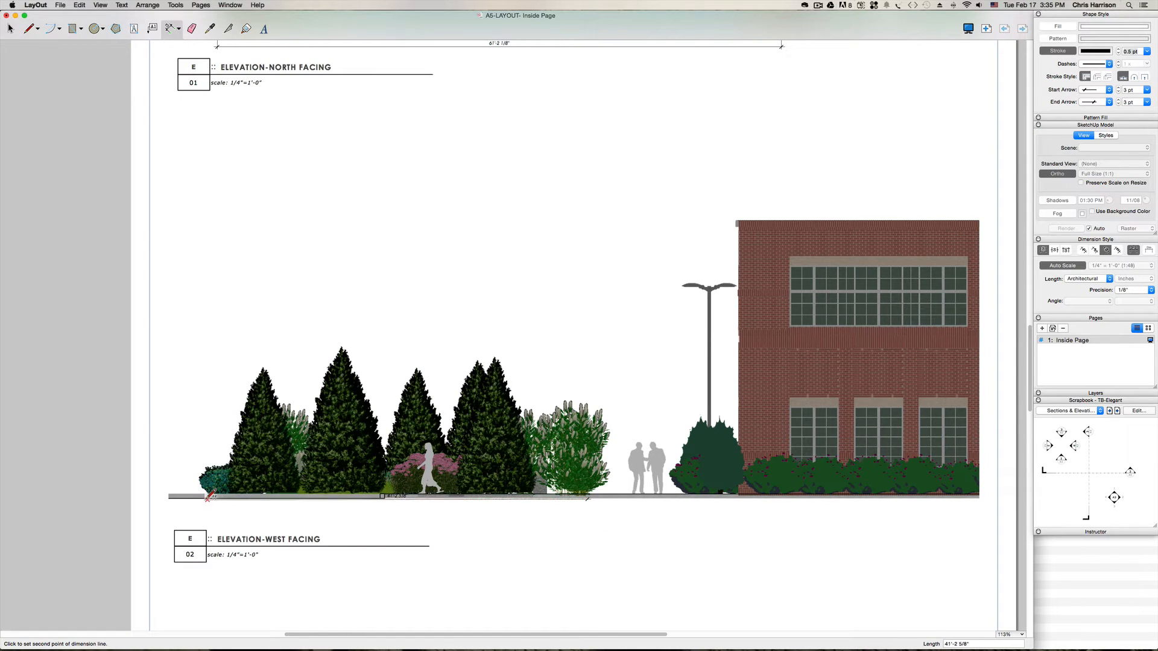
left_click(207, 498)
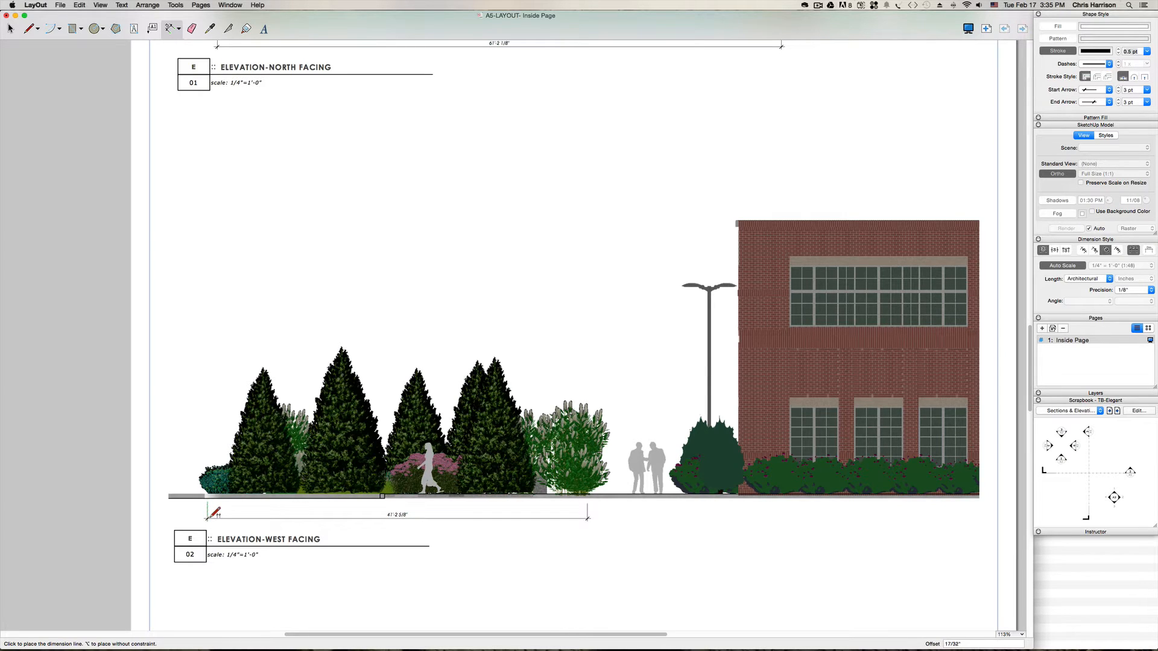
left_click(208, 519)
scroll(565, 383, "down", 5)
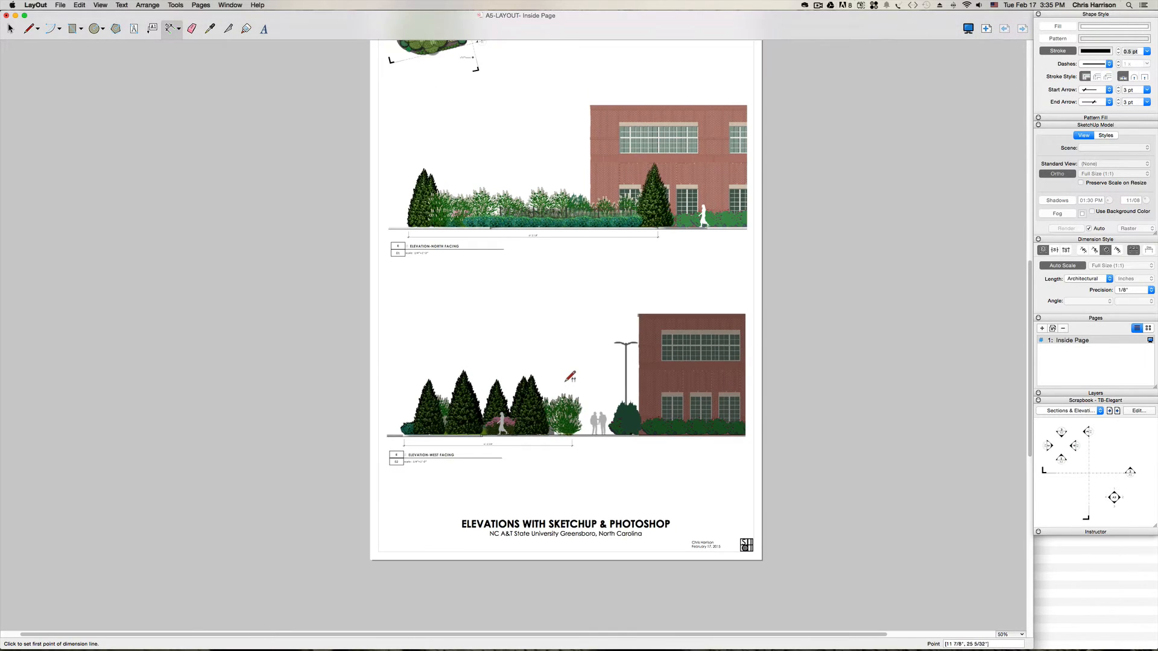
key("space")
key("h")
left_click_drag(582, 313, 483, 422)
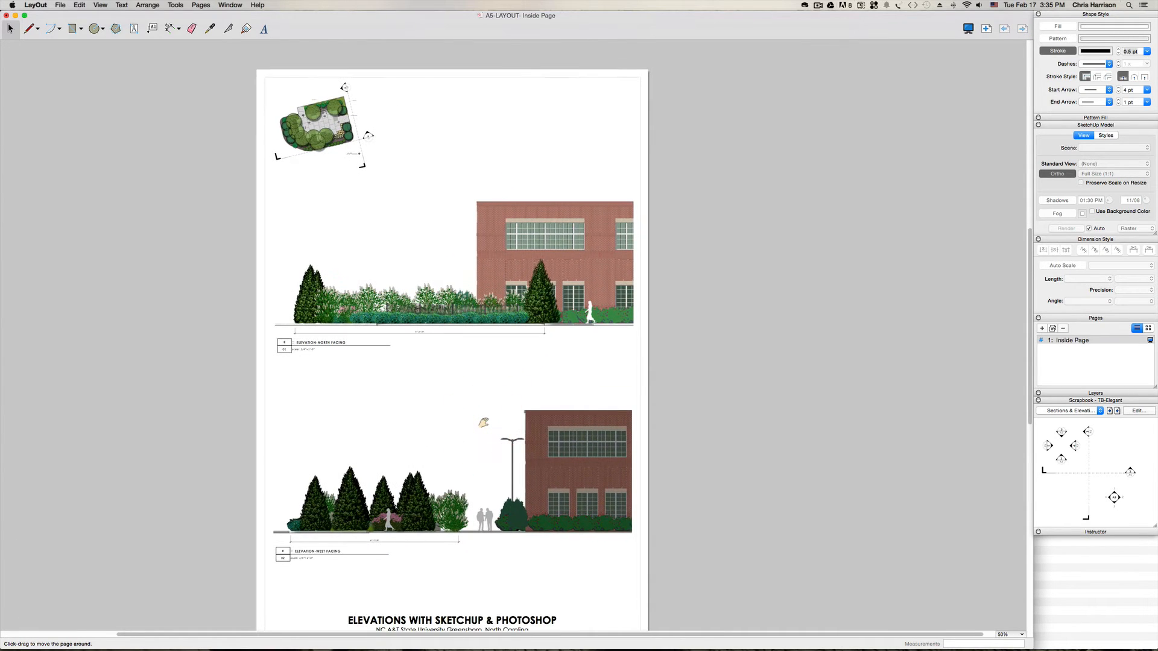
key("super+shift+s")
key("h")
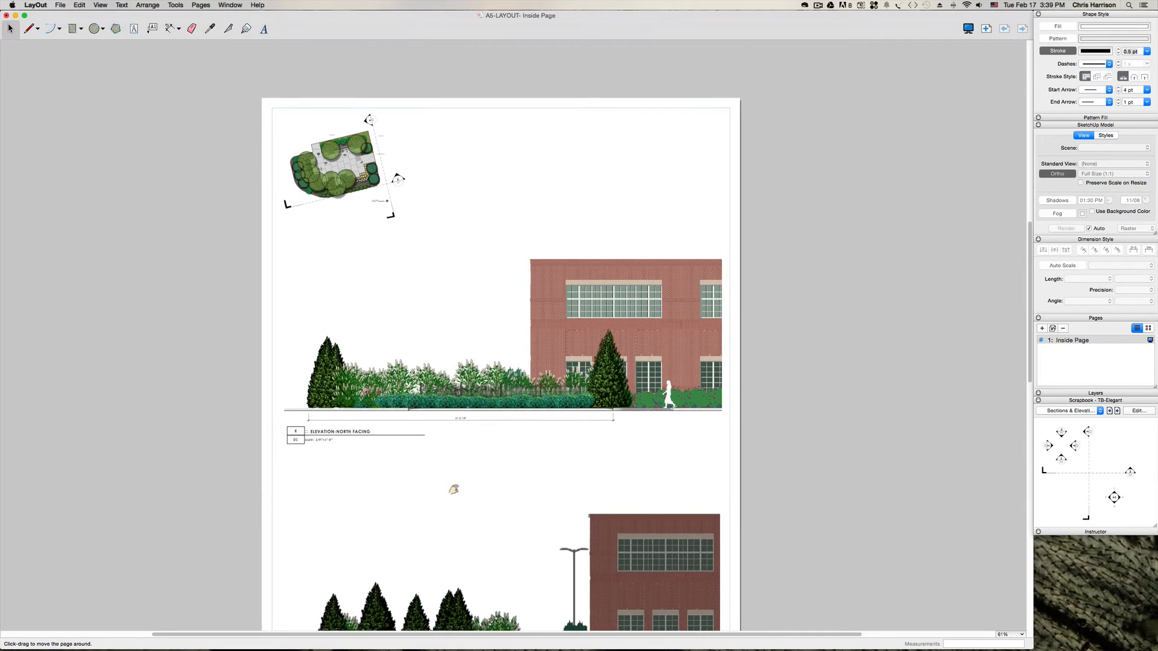
left_click_drag(452, 482, 434, 441)
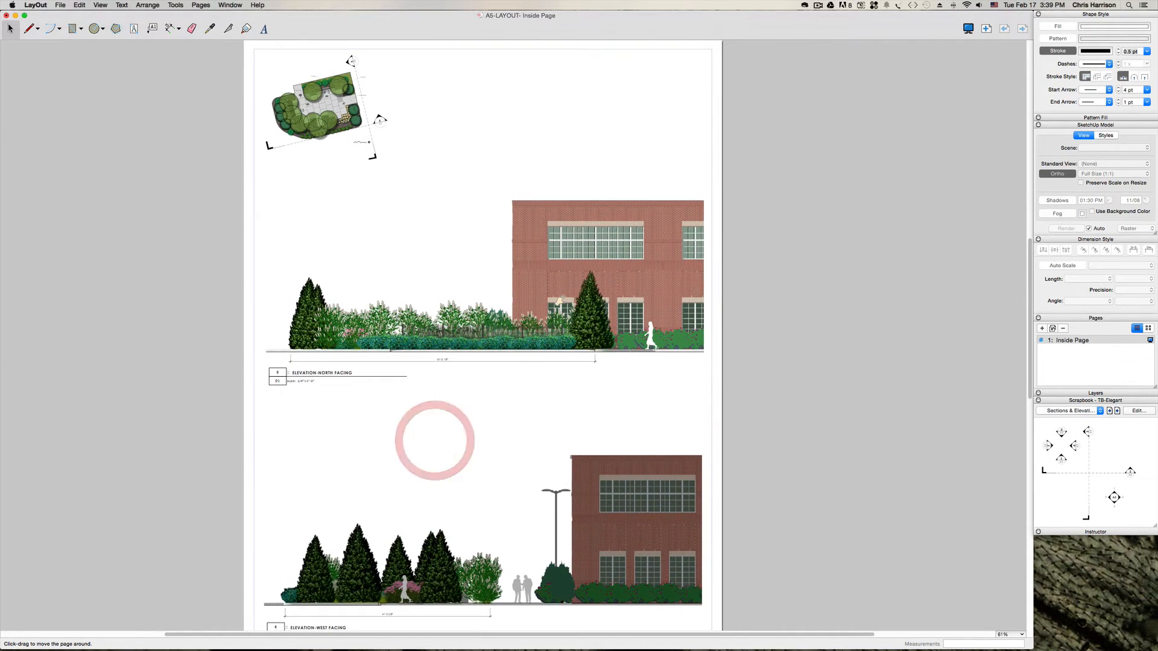
scroll(560, 300, "up", 5)
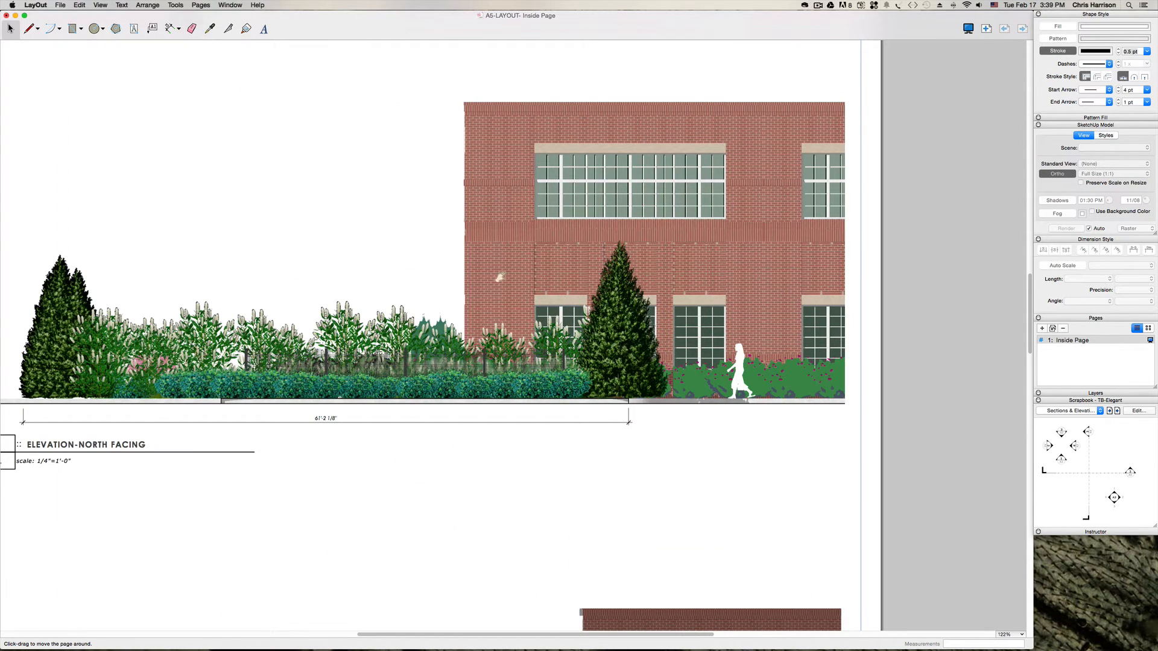
scroll(500, 277, "down", 4)
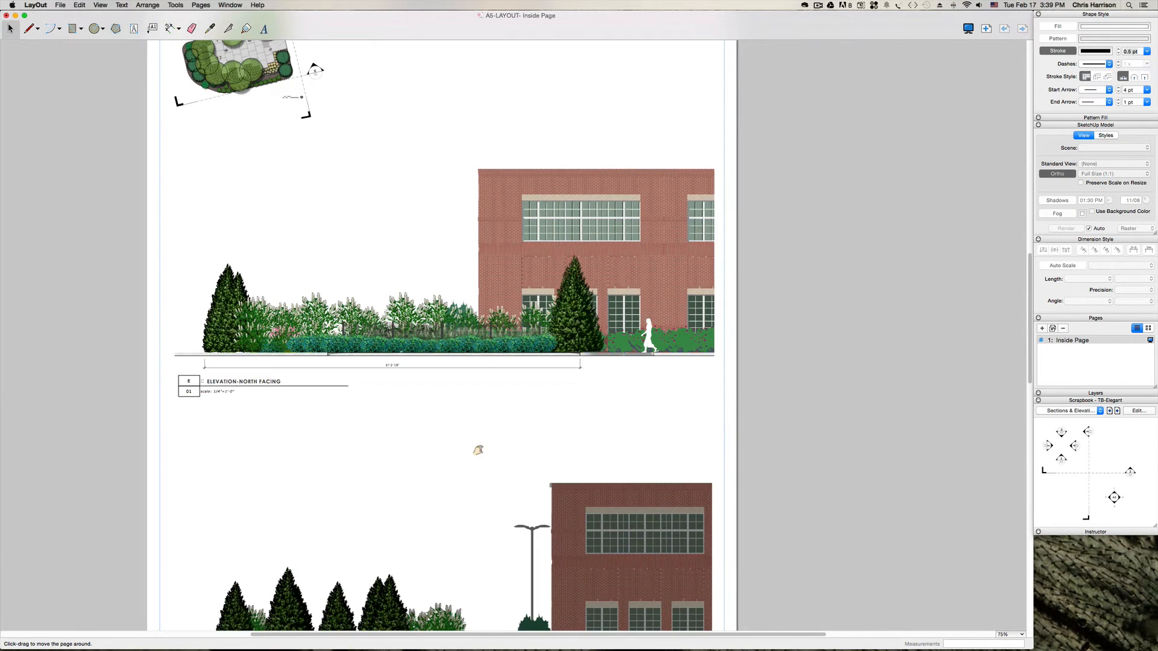
left_click_drag(478, 449, 481, 331)
mouse_move(545, 509)
left_mouse_down()
mouse_move(541, 422)
mouse_move(520, 401)
mouse_move(513, 455)
left_mouse_up()
scroll(536, 418, "down", 3)
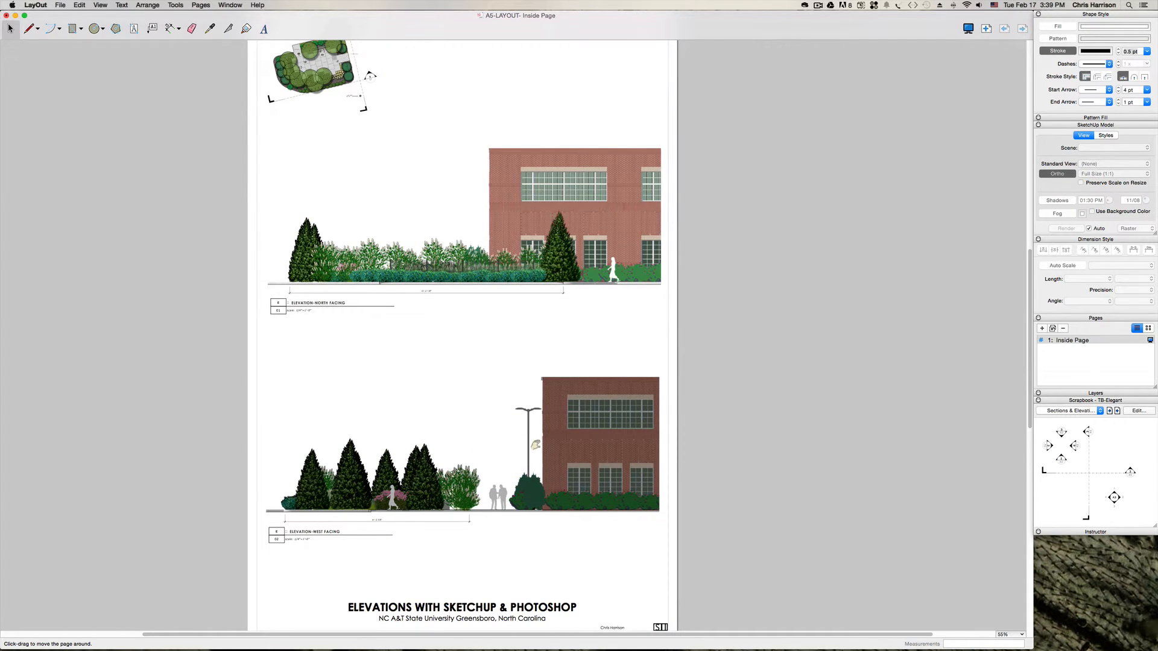
left_click_drag(535, 445, 527, 466)
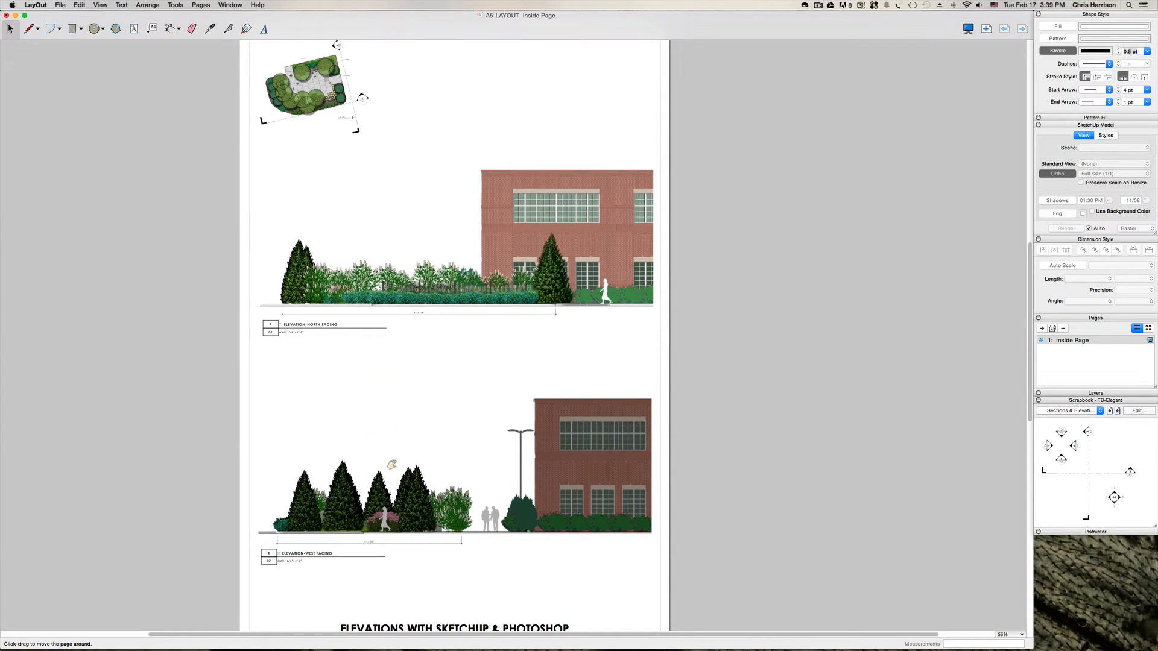
left_click_drag(355, 468, 367, 421)
mouse_move(412, 465)
left_mouse_down()
mouse_move(416, 439)
mouse_move(442, 432)
left_mouse_up()
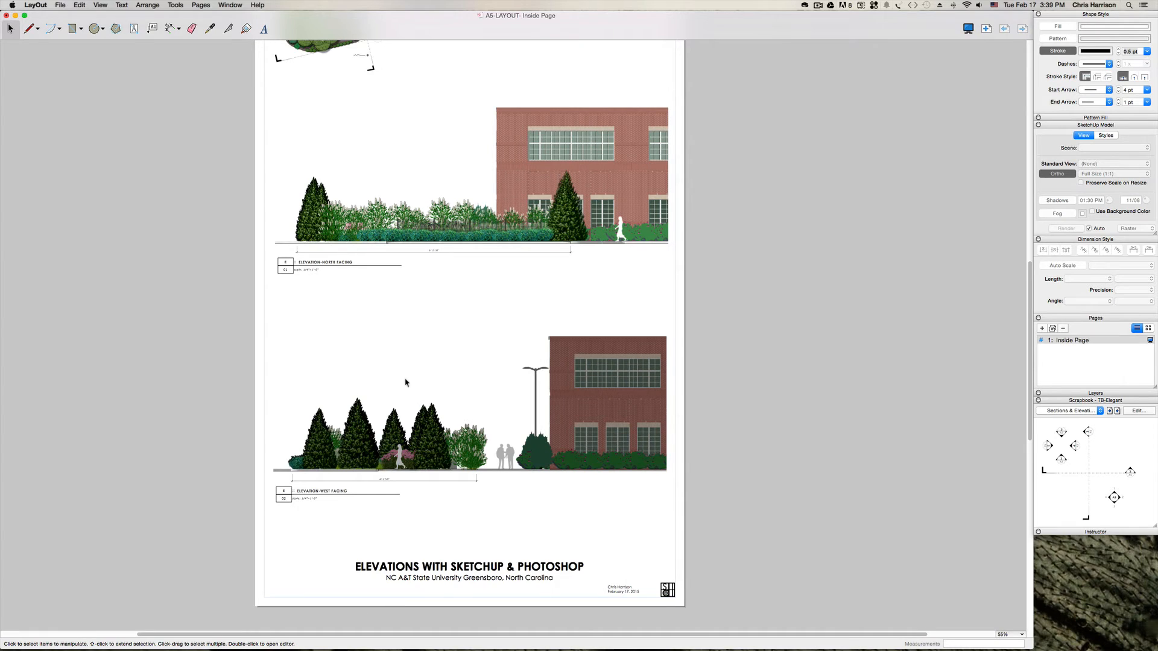
key("shift+super+s")
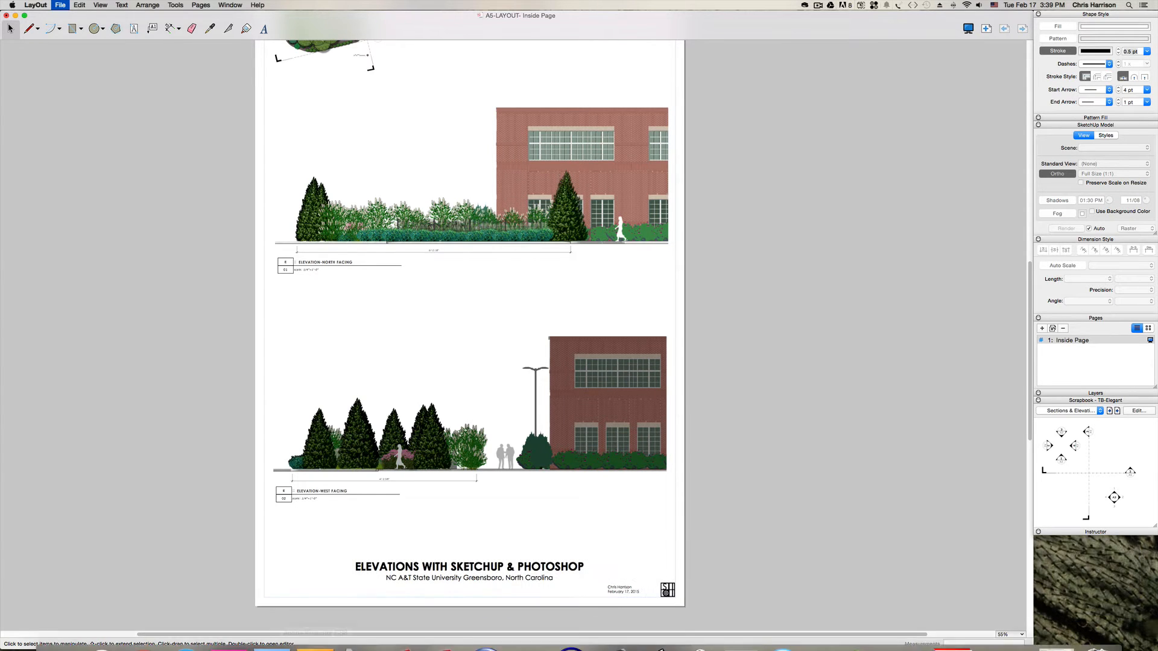
mouse_move(261, 627)
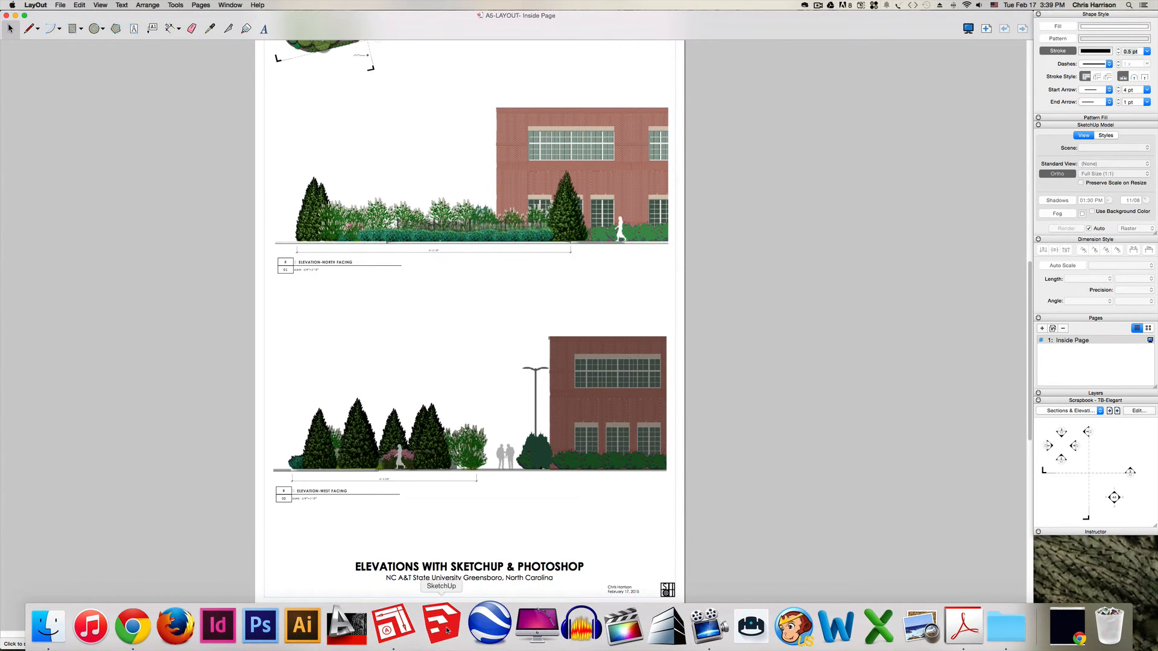
- Start SketchUp past its welcome screen and open the A5-Final Model file
left_click(446, 628)
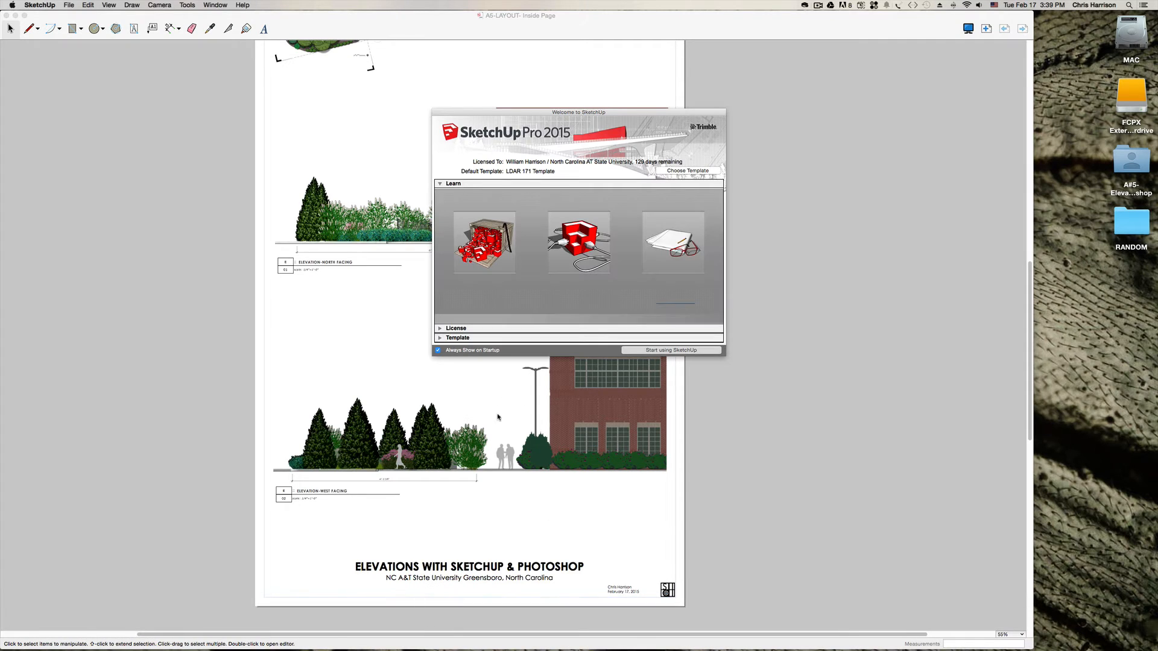
left_click(684, 349)
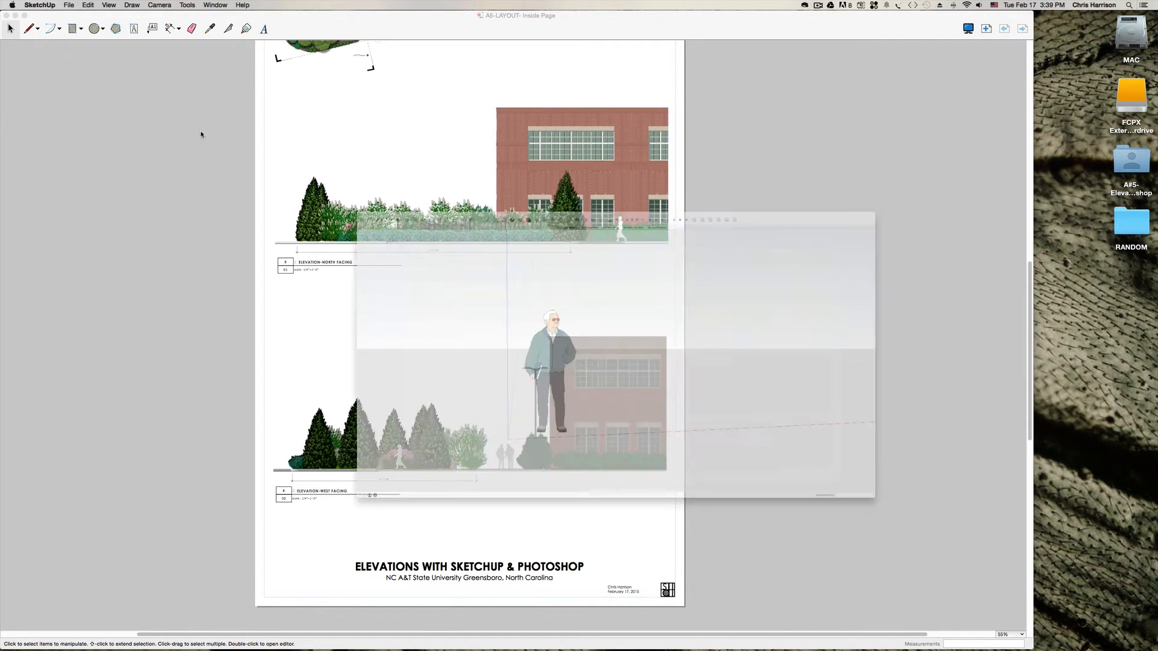
key("shift+super+o")
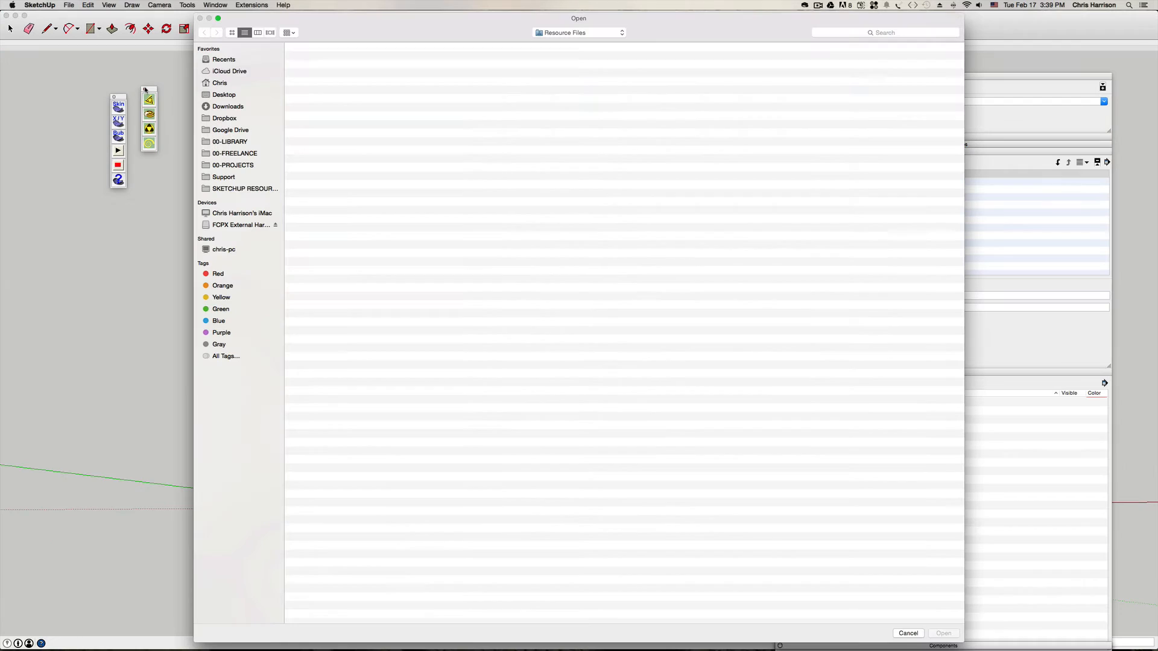
left_click(145, 88)
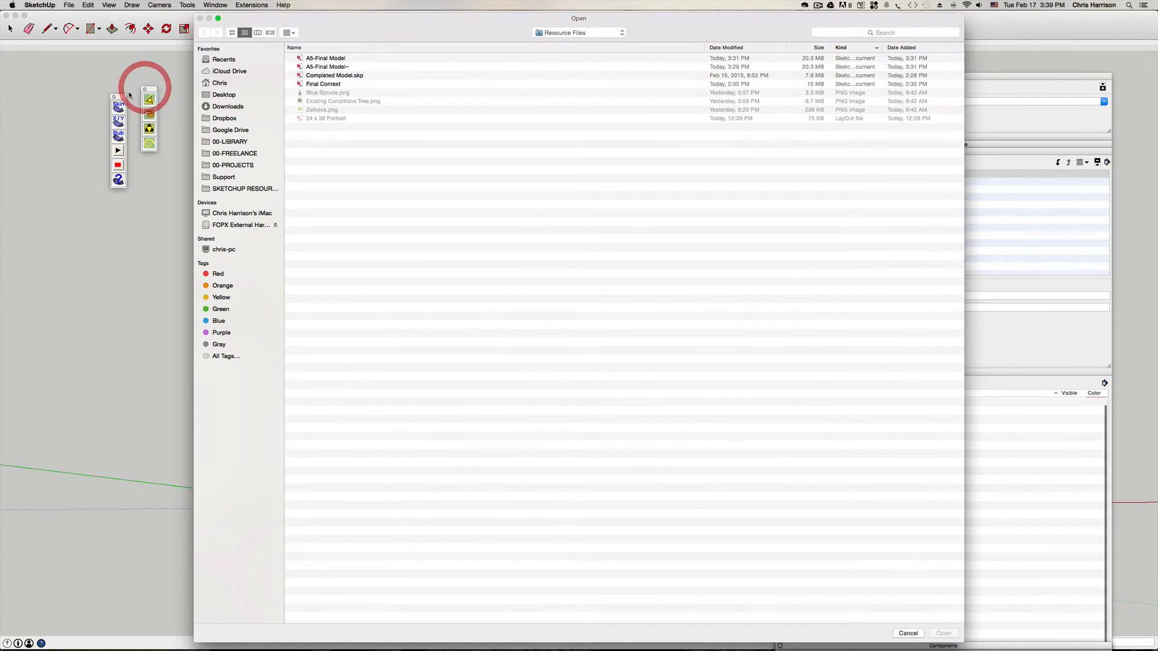
left_click(145, 89)
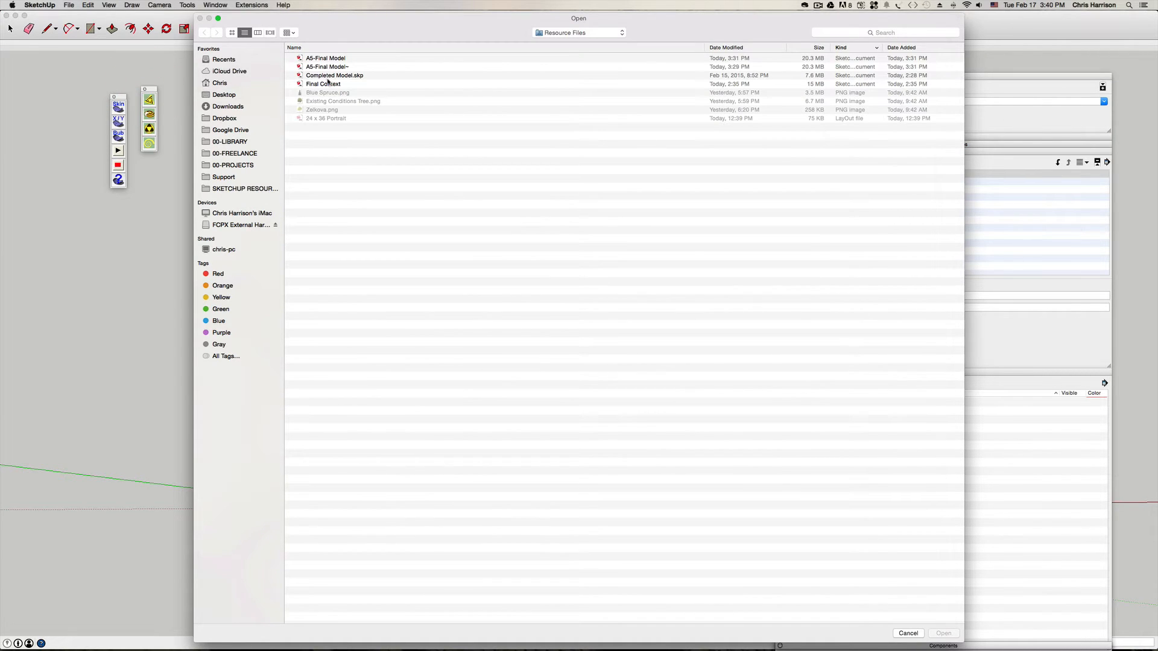
left_click(333, 58)
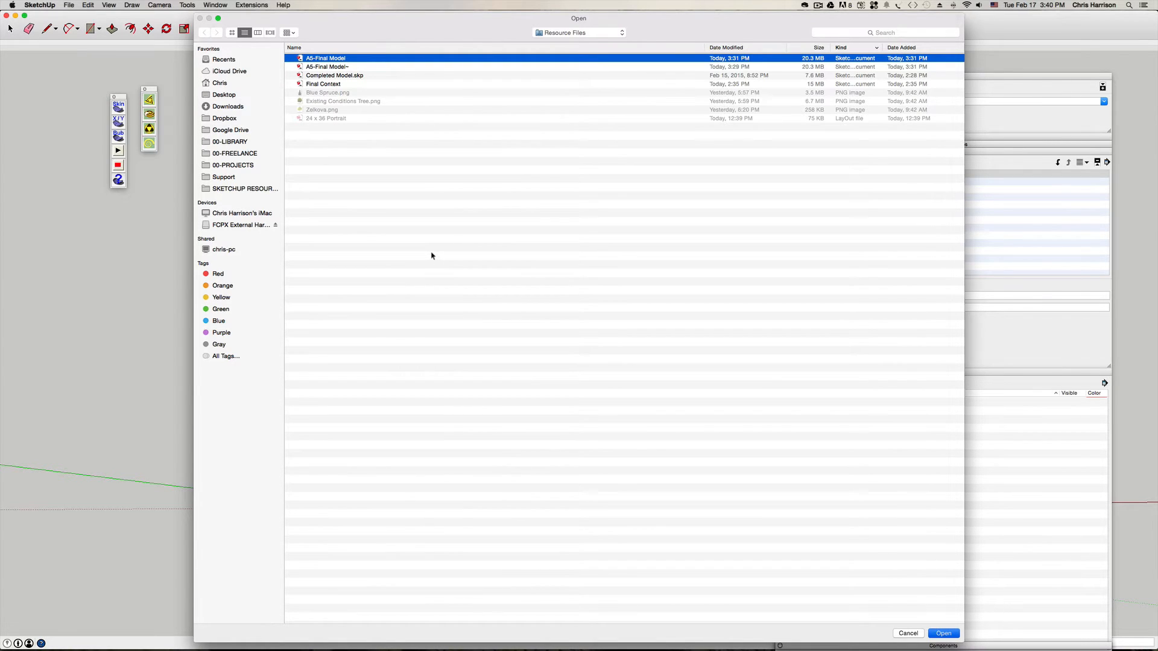
key("Return")
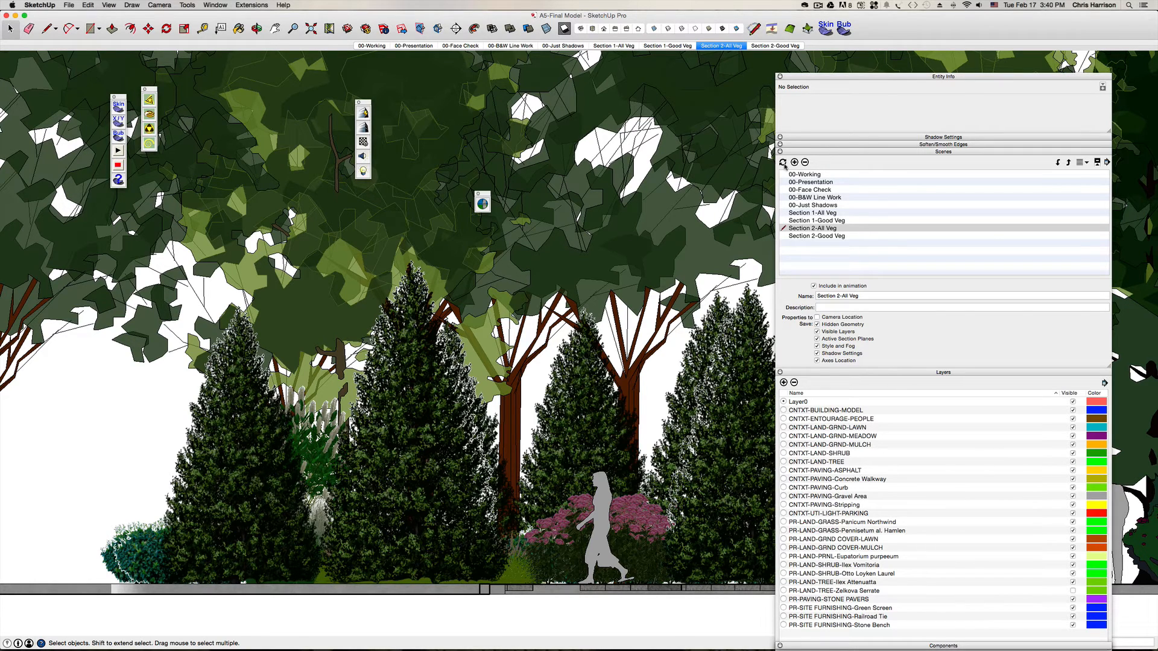
- Update the Section 2-All Veg scene and compare it with Section 2-Good Veg
left_click(783, 162)
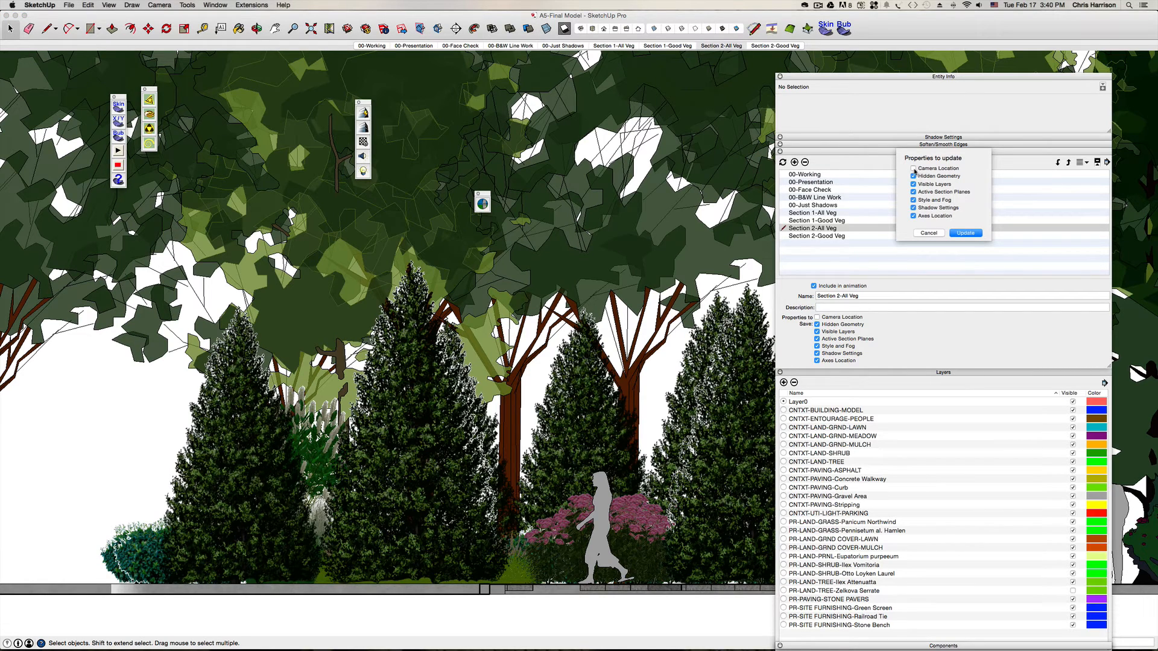
left_click(954, 233)
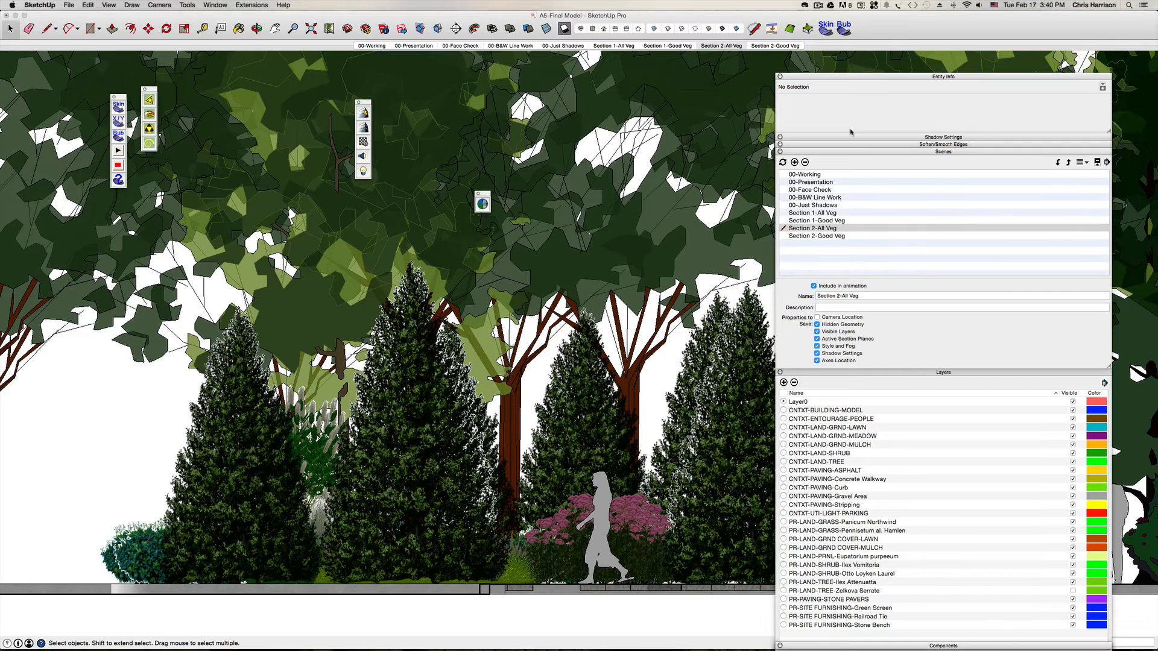
left_click(769, 47)
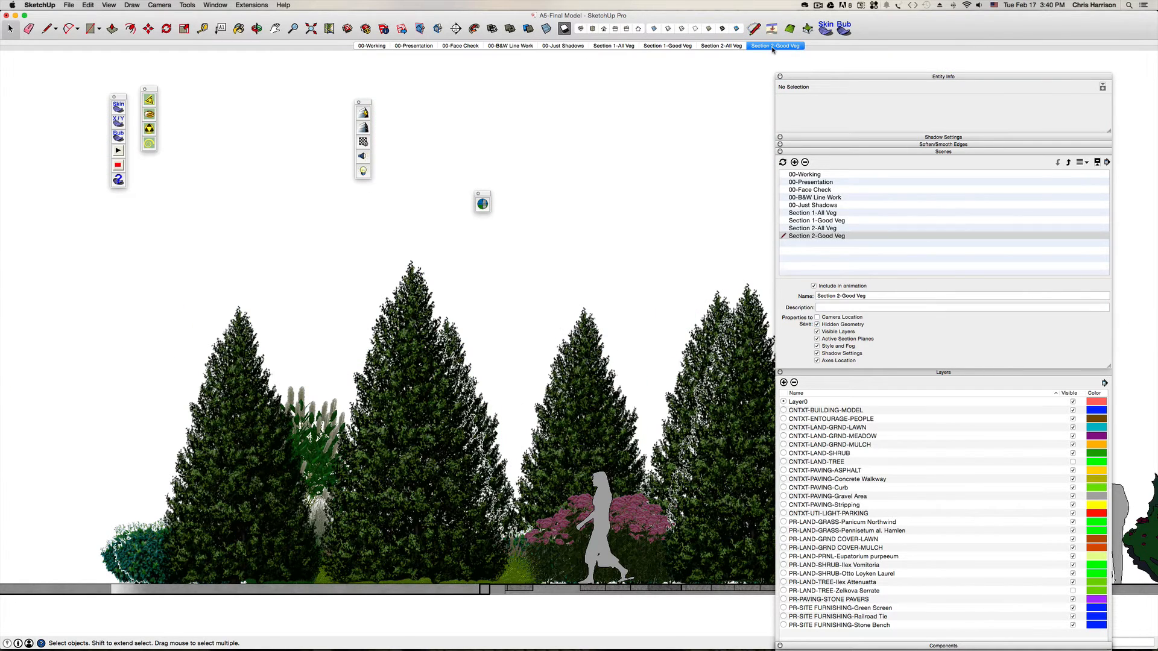
left_click(723, 48)
left_click(724, 51)
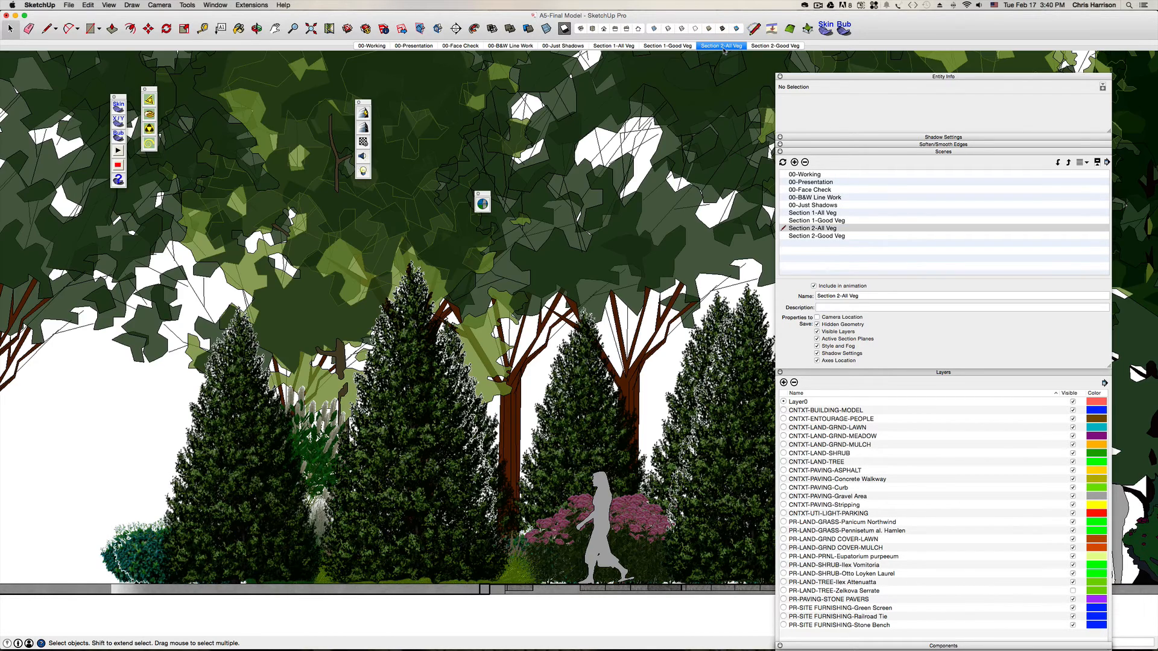
- Review the Edge Style options unchanged, then display the Section 1-Good Veg scene
left_click(104, 6)
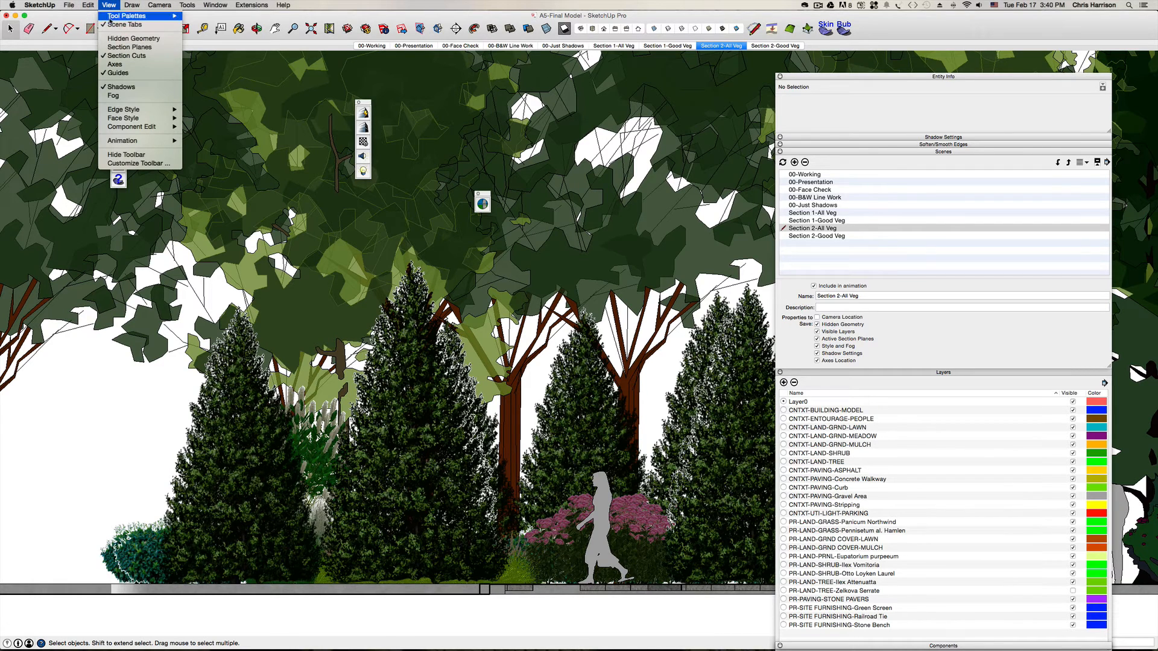
mouse_move(149, 109)
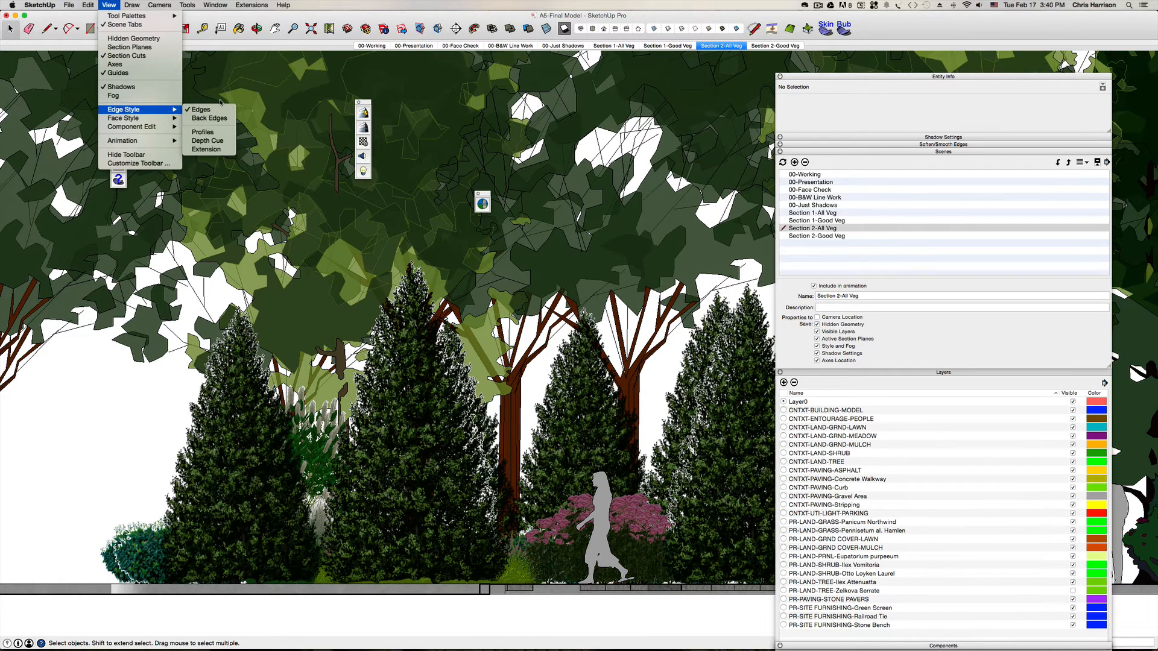
left_click(389, 68)
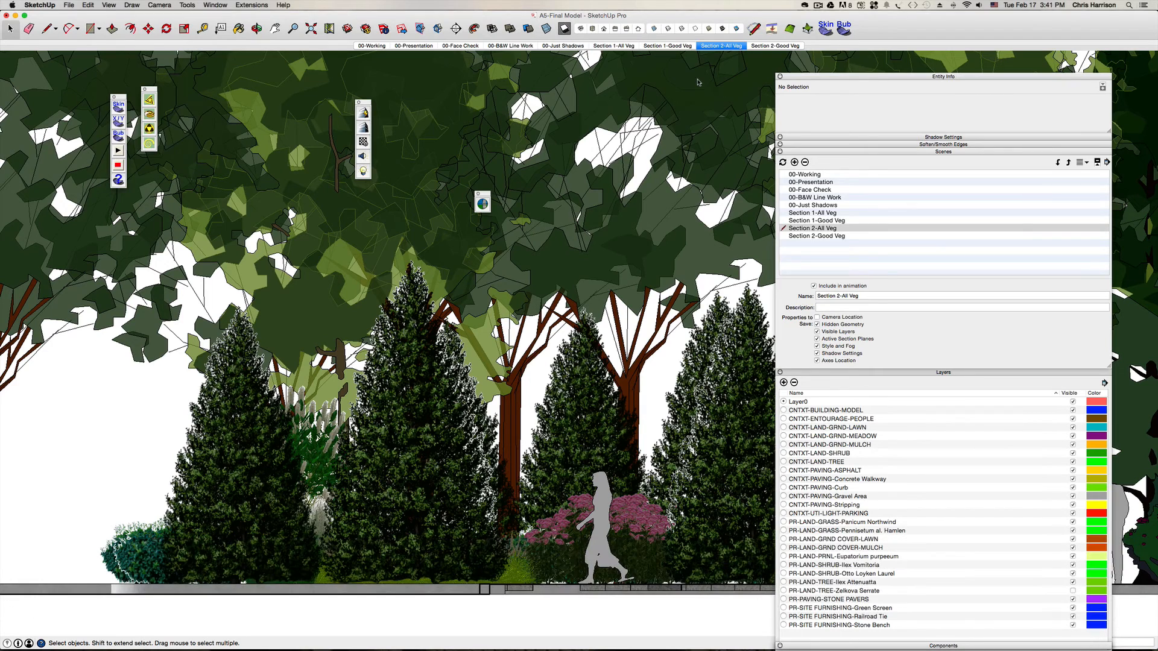
left_click(671, 47)
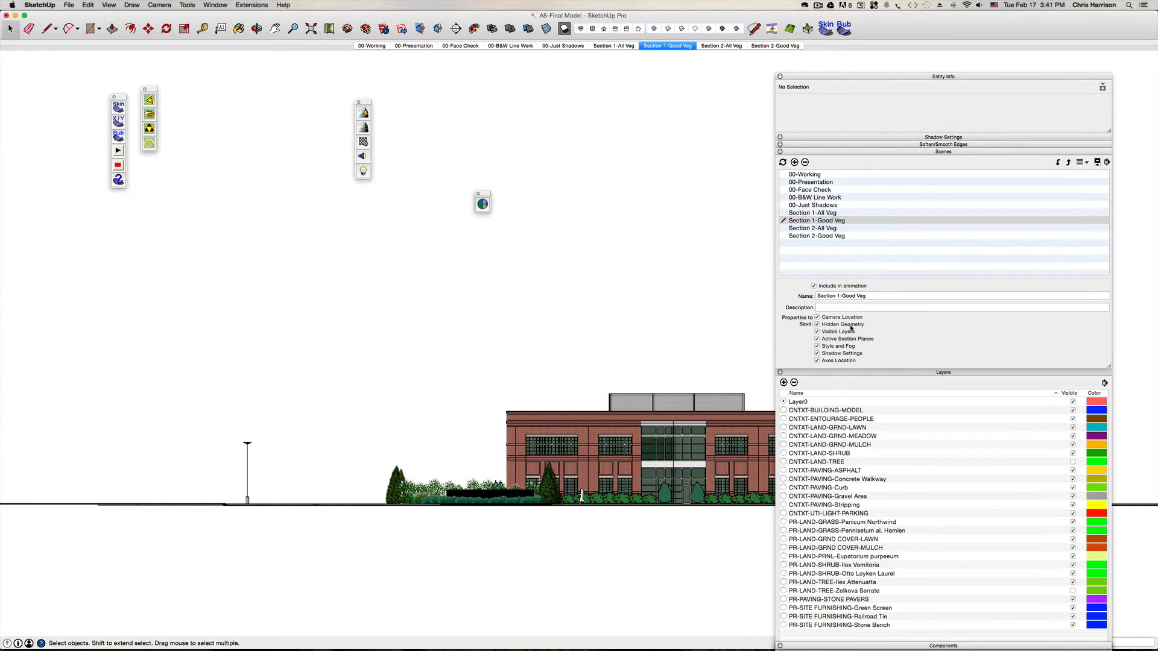
- Save a zoomed-in camera location into Section 1-Good Veg, then show Section 1-All Veg
left_click(817, 317)
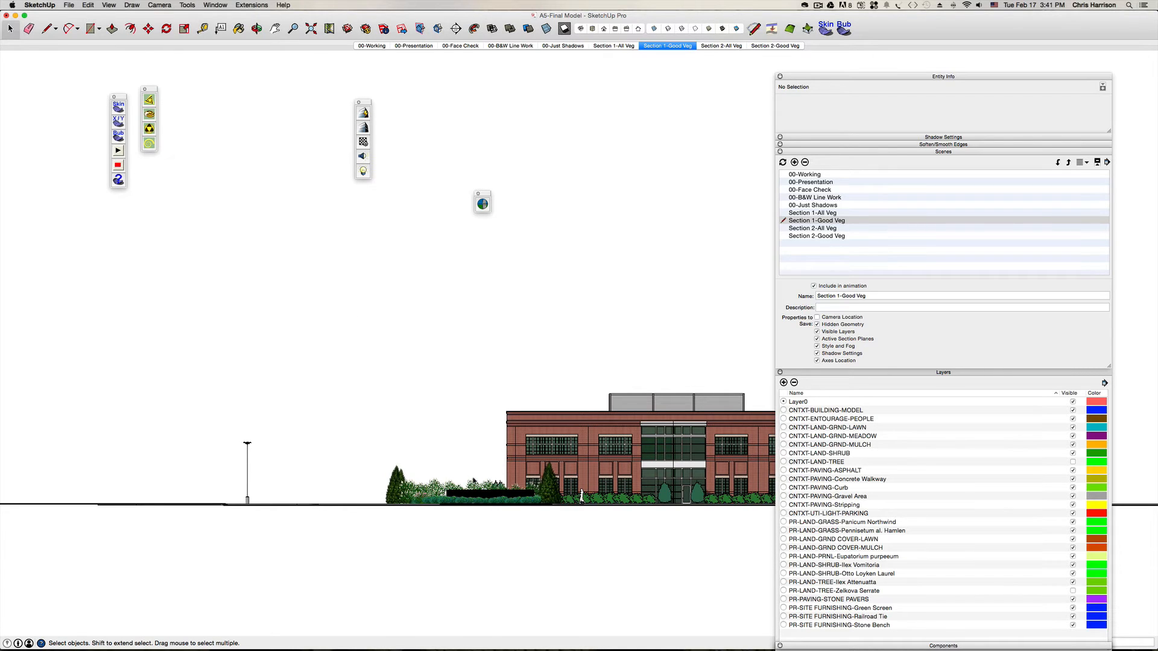
scroll(507, 504, "up", 1)
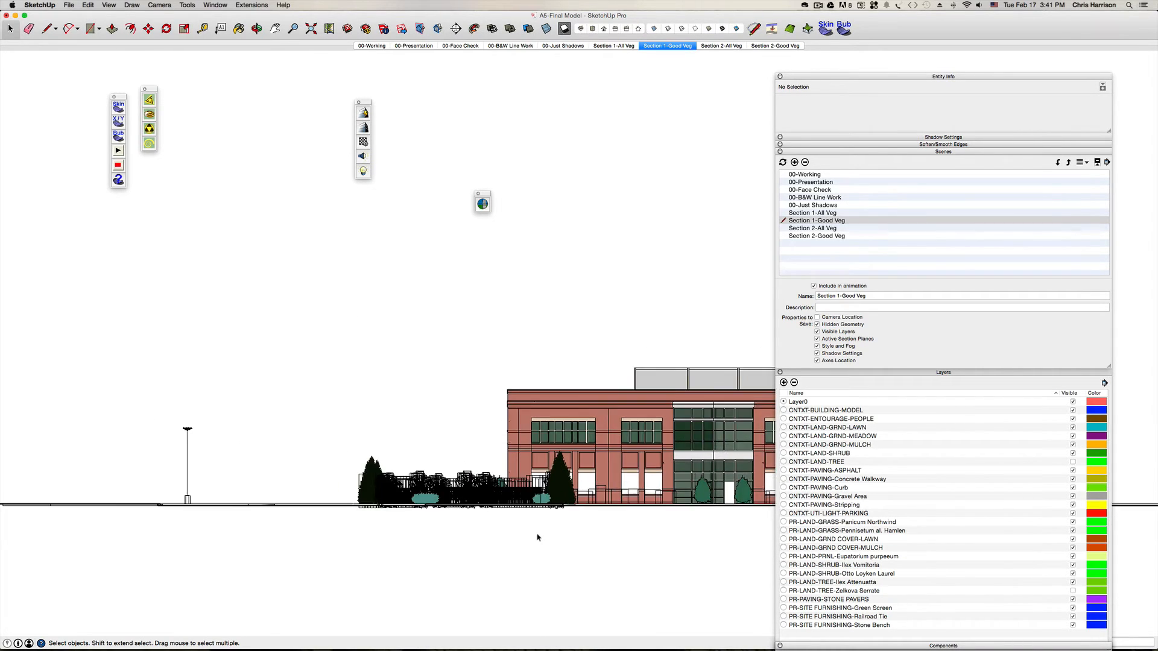
scroll(537, 537, "up", 4)
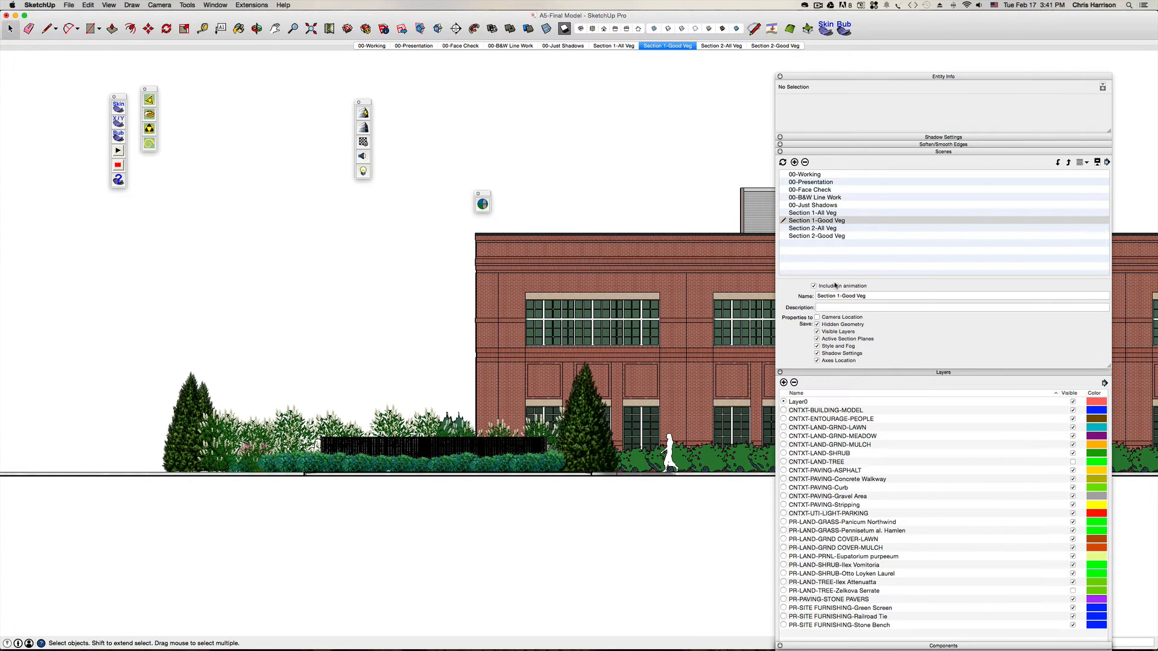
left_click(783, 163)
left_click(783, 163)
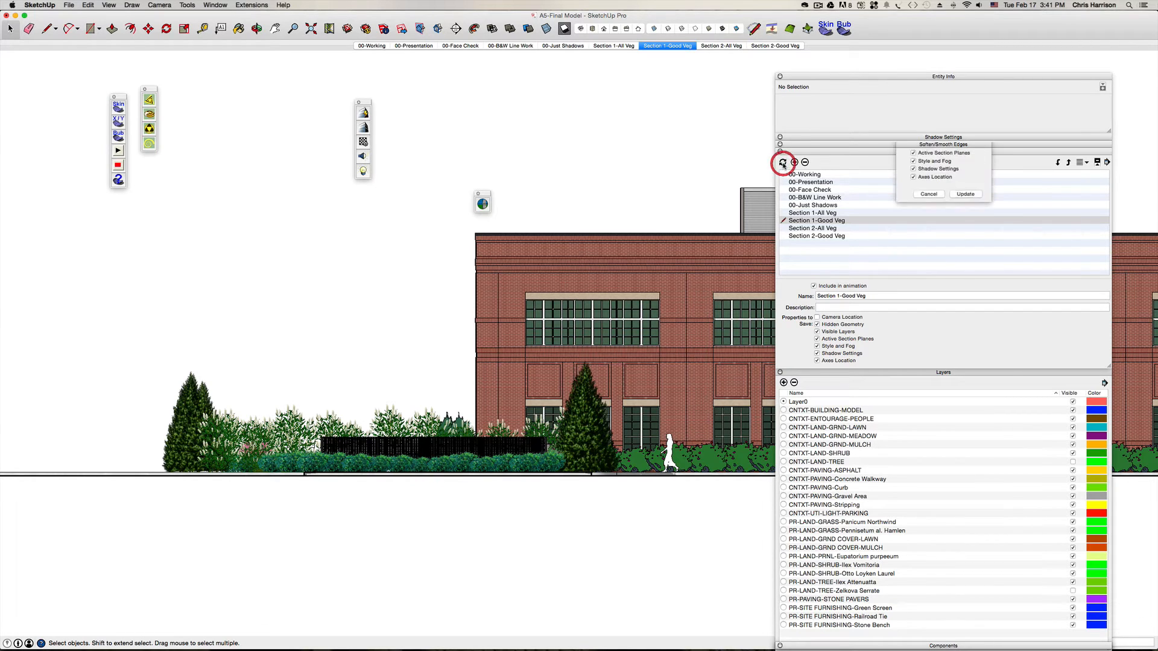
left_click(965, 222)
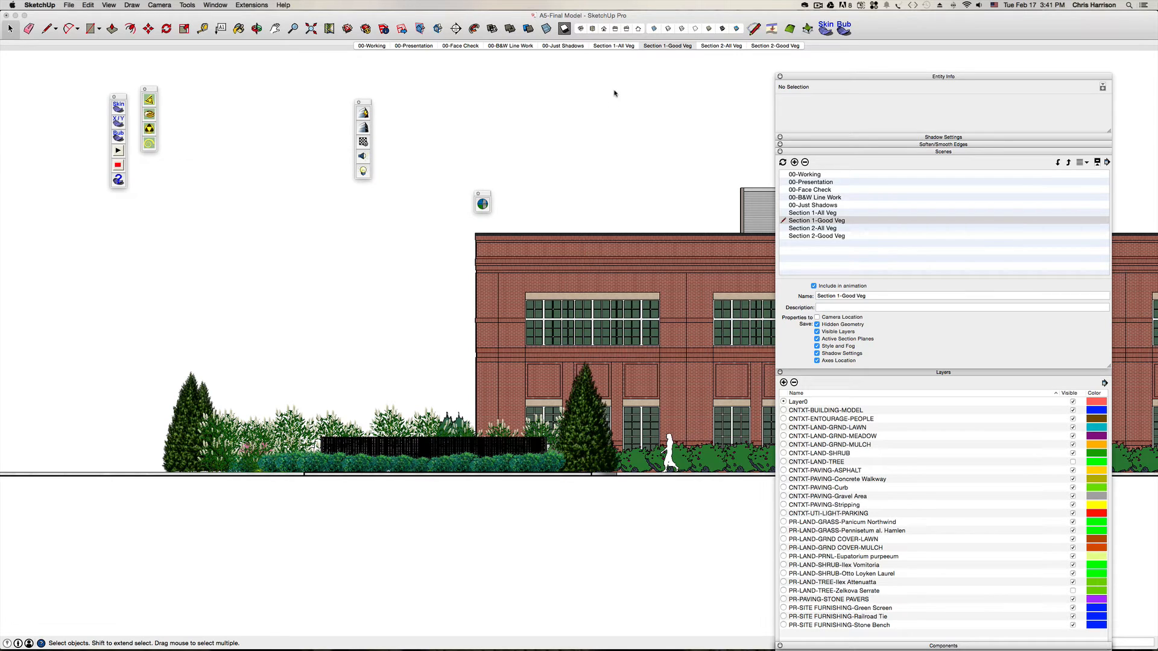
left_click(615, 48)
left_click(615, 47)
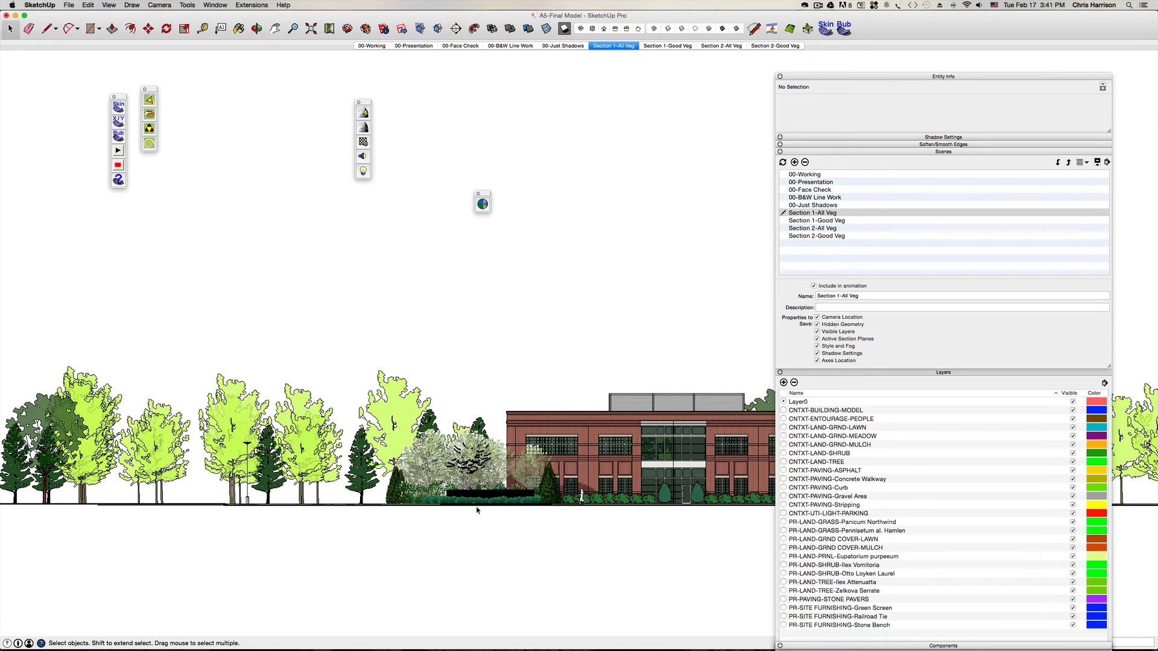
- Stop this scene storing camera location and close the floating toolbars and palettes
left_click(817, 318)
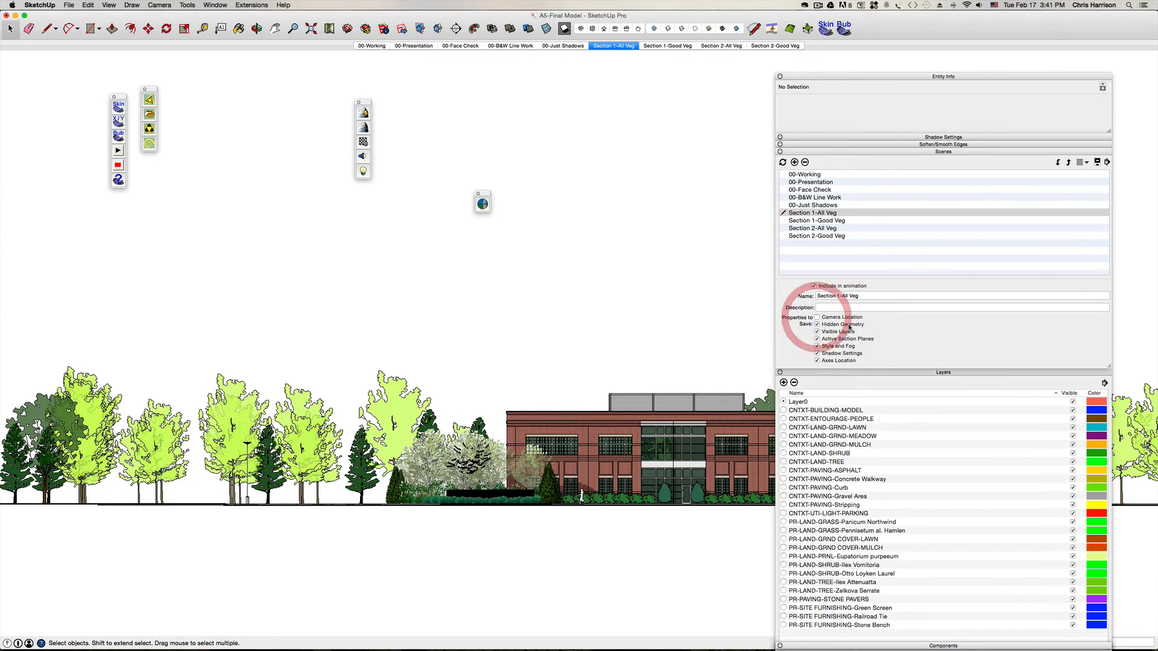
scroll(480, 502, "up", 5)
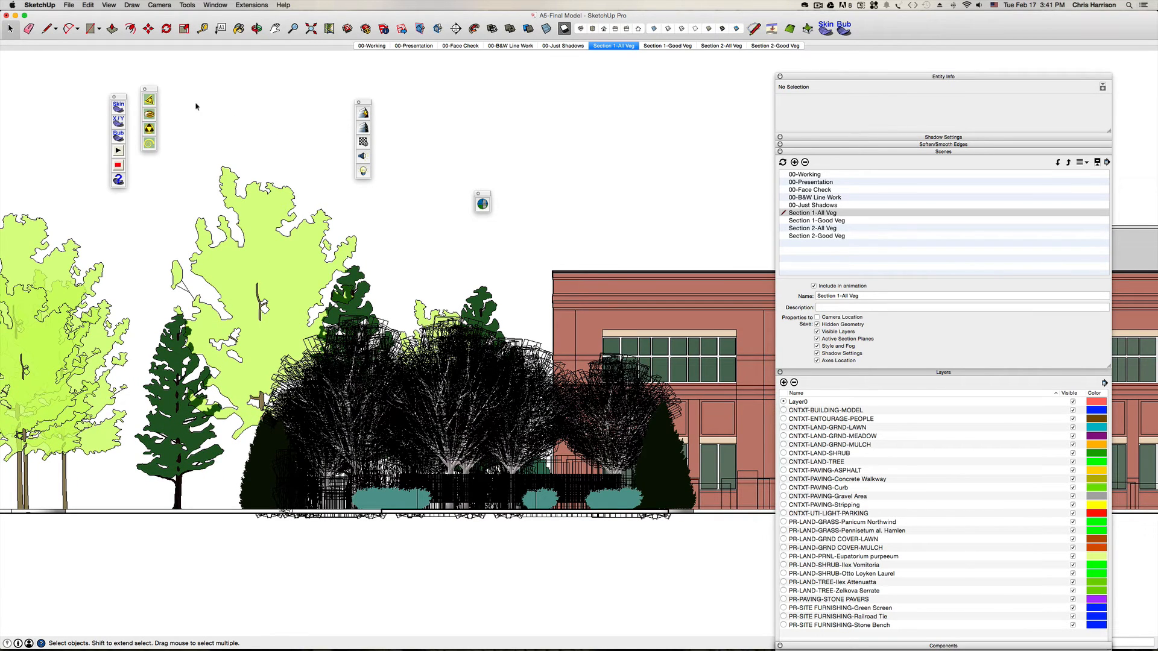
left_click(144, 89)
left_click(113, 97)
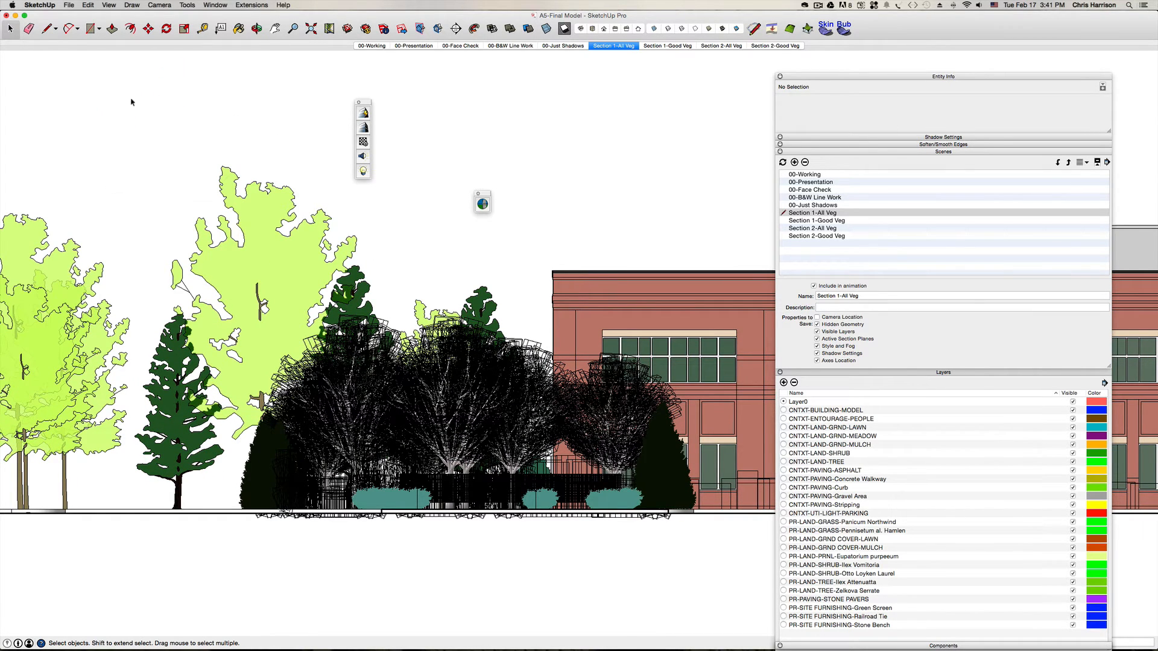
left_click(355, 101)
left_click(478, 194)
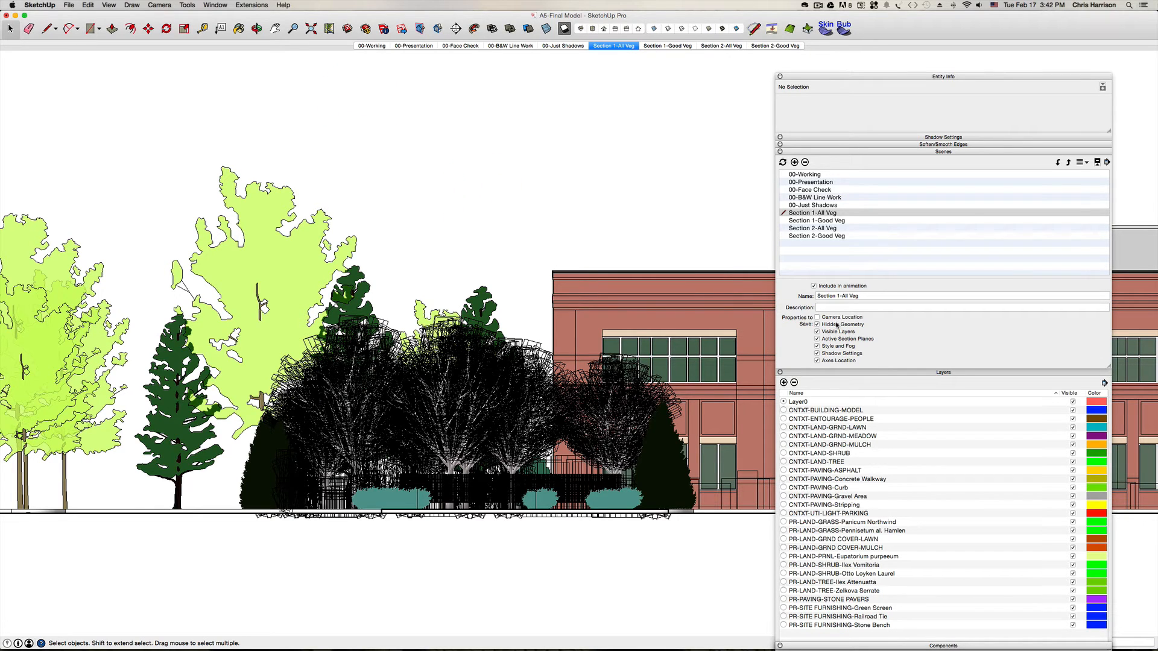
- Update the Section 1-All Veg scene and save the model
left_click(782, 163)
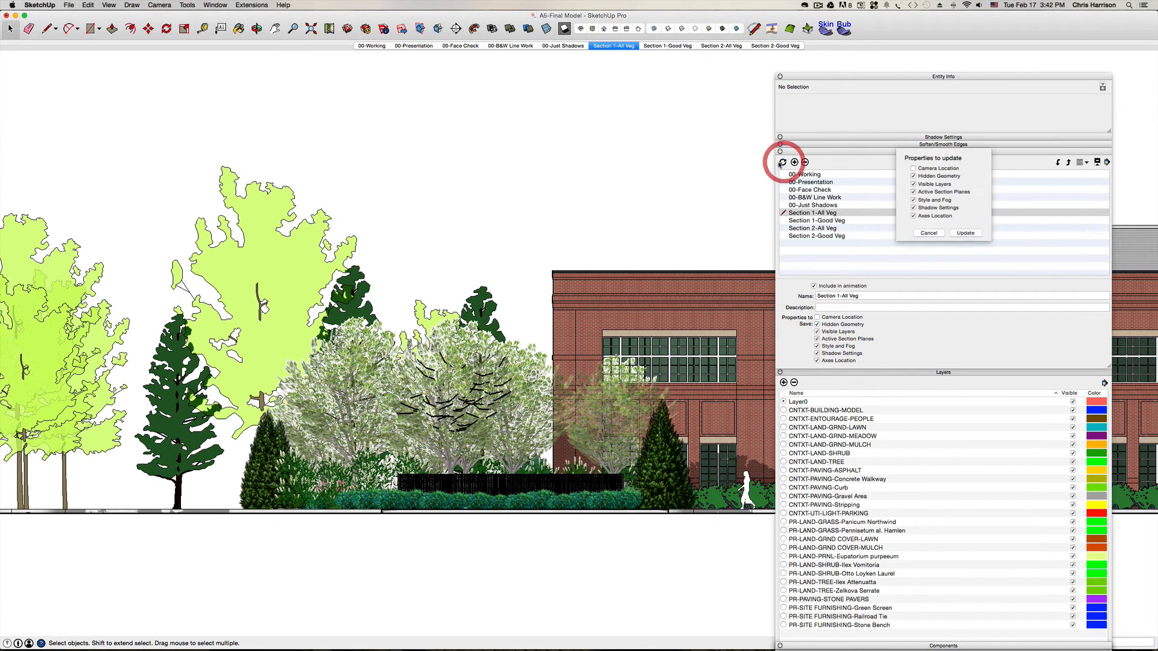
left_click(966, 233)
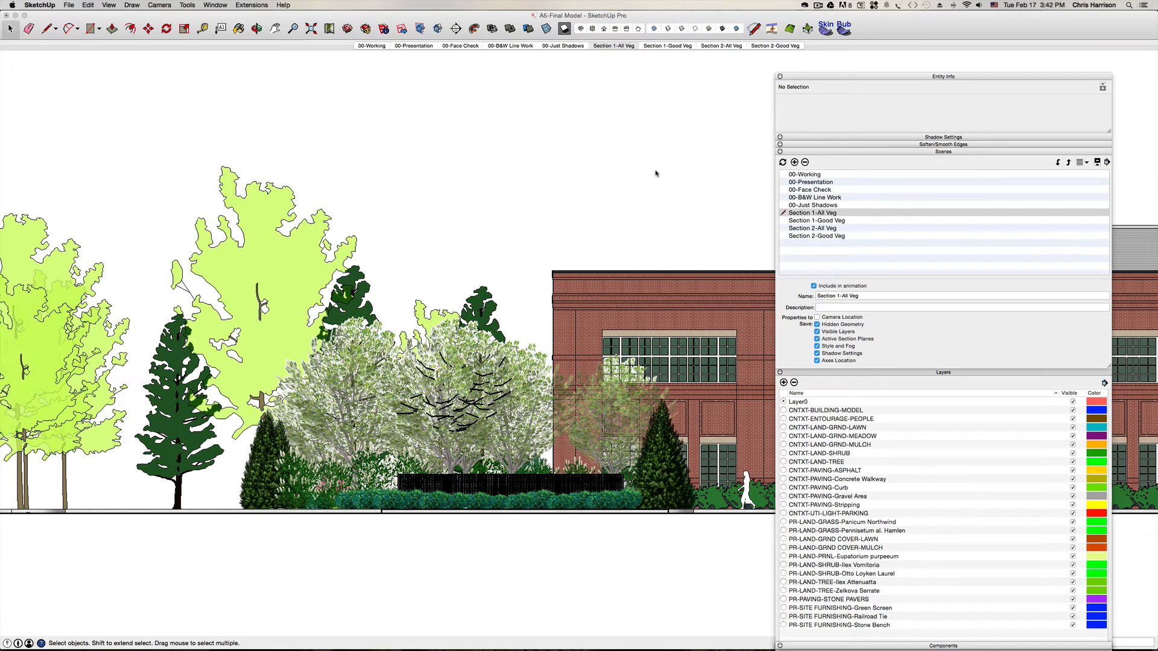
key("shift+super+s")
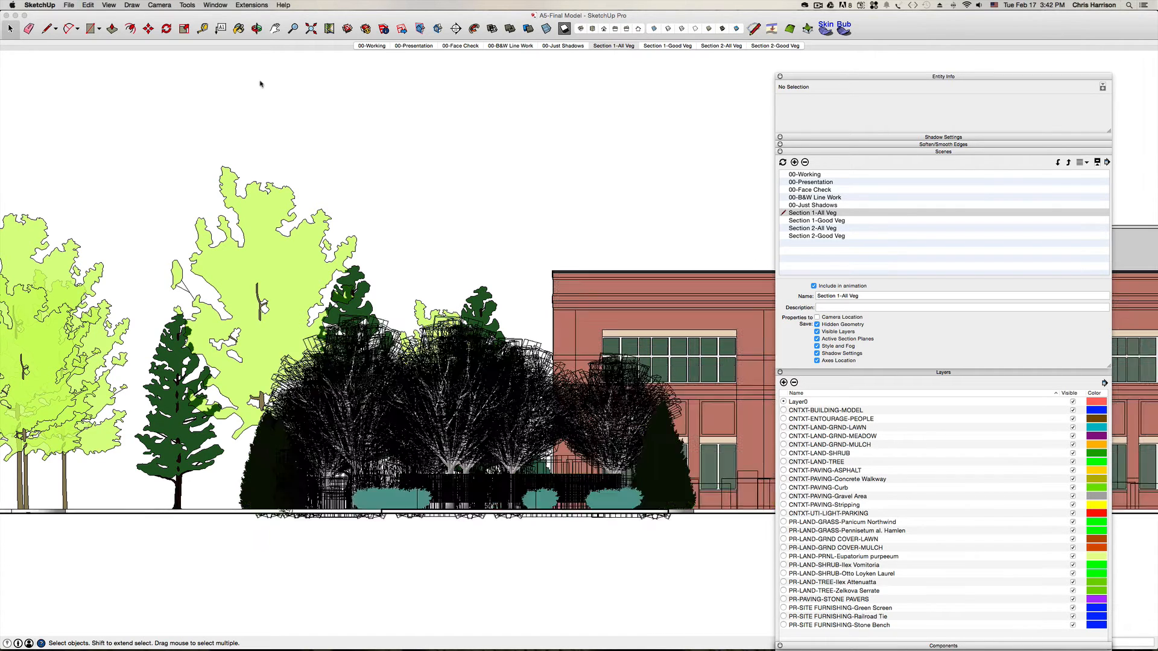
- In LayOut, update the model reference of the west elevation viewport
mouse_move(350, 650)
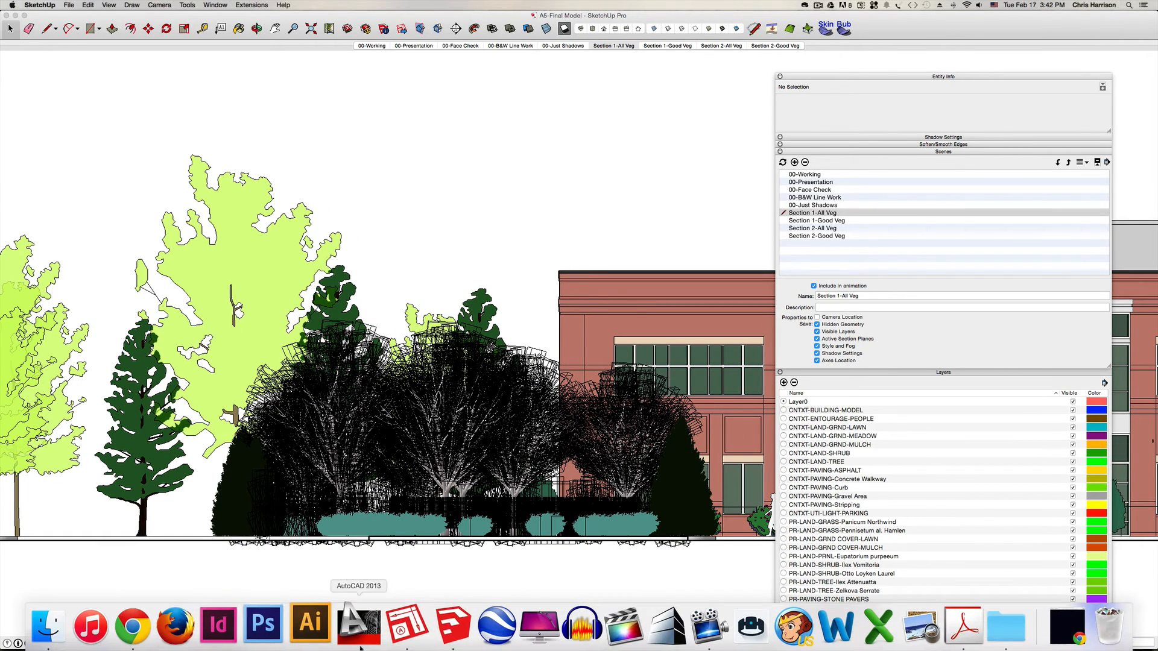
left_click(398, 624)
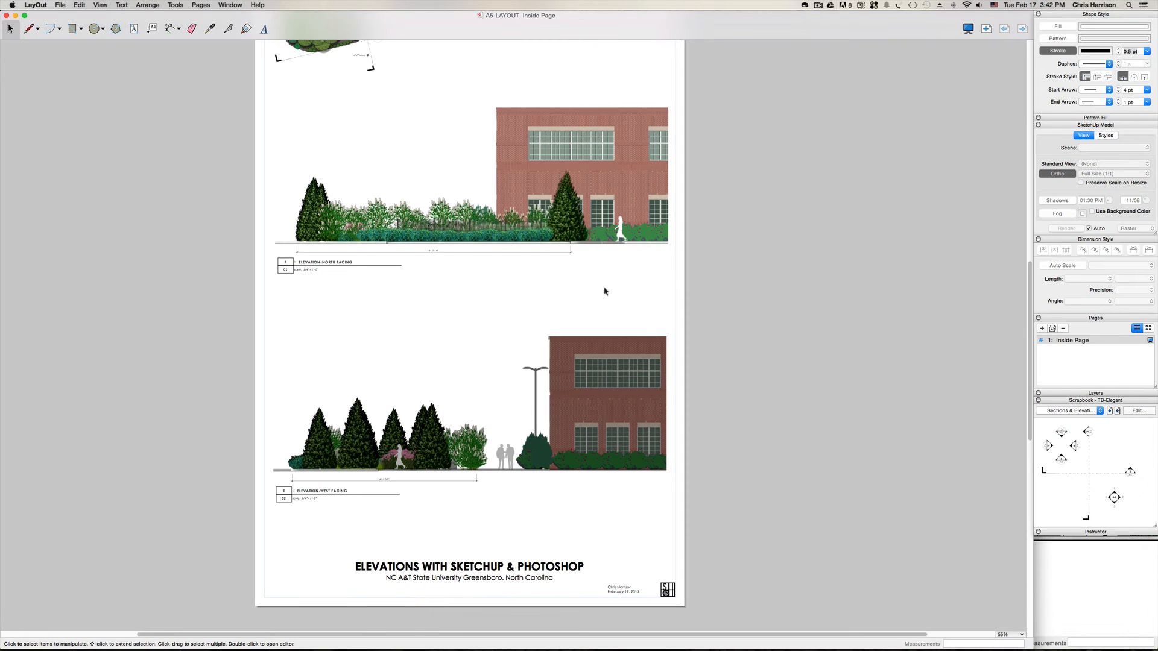
left_click(565, 172)
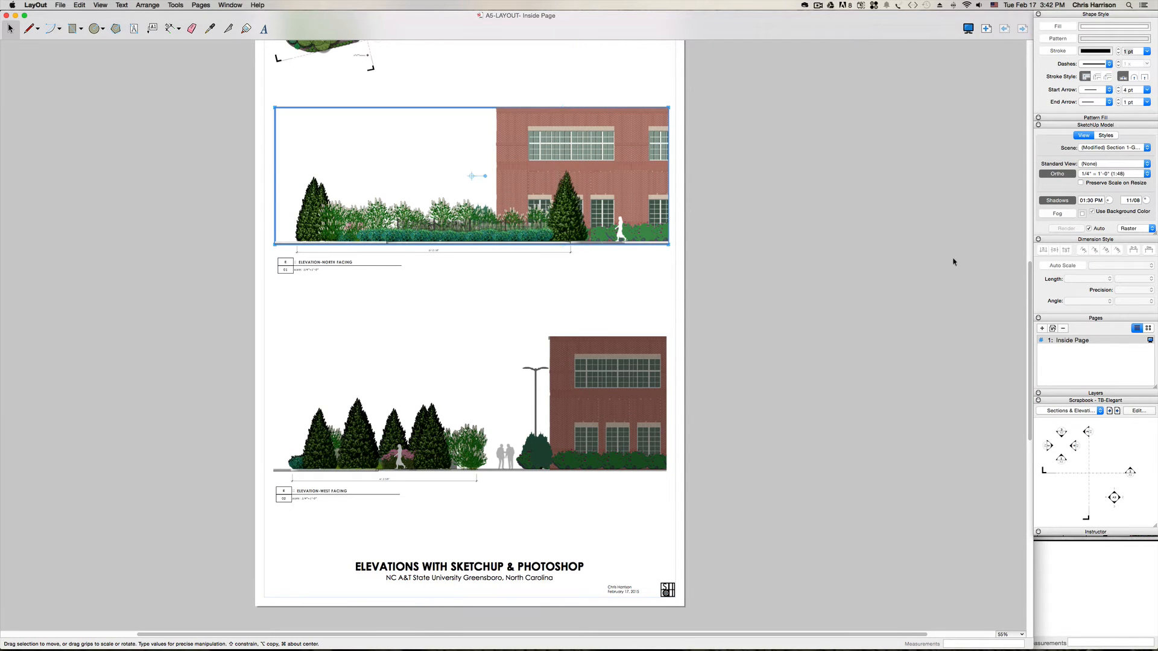
left_click(599, 363, "shift")
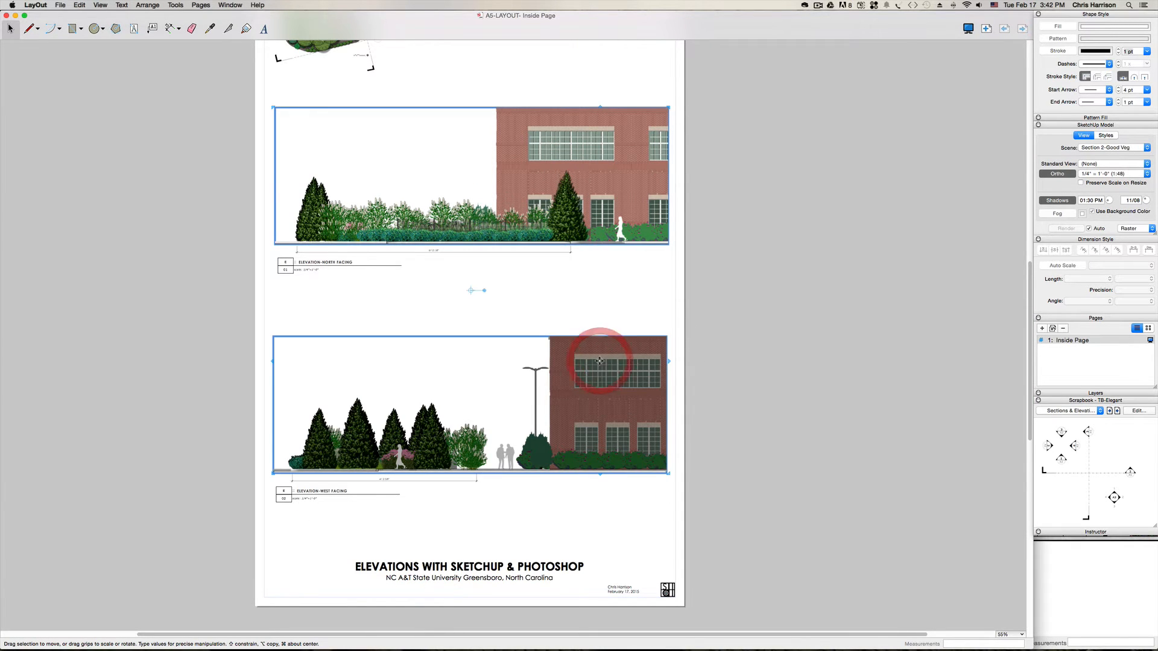
right_click(599, 362)
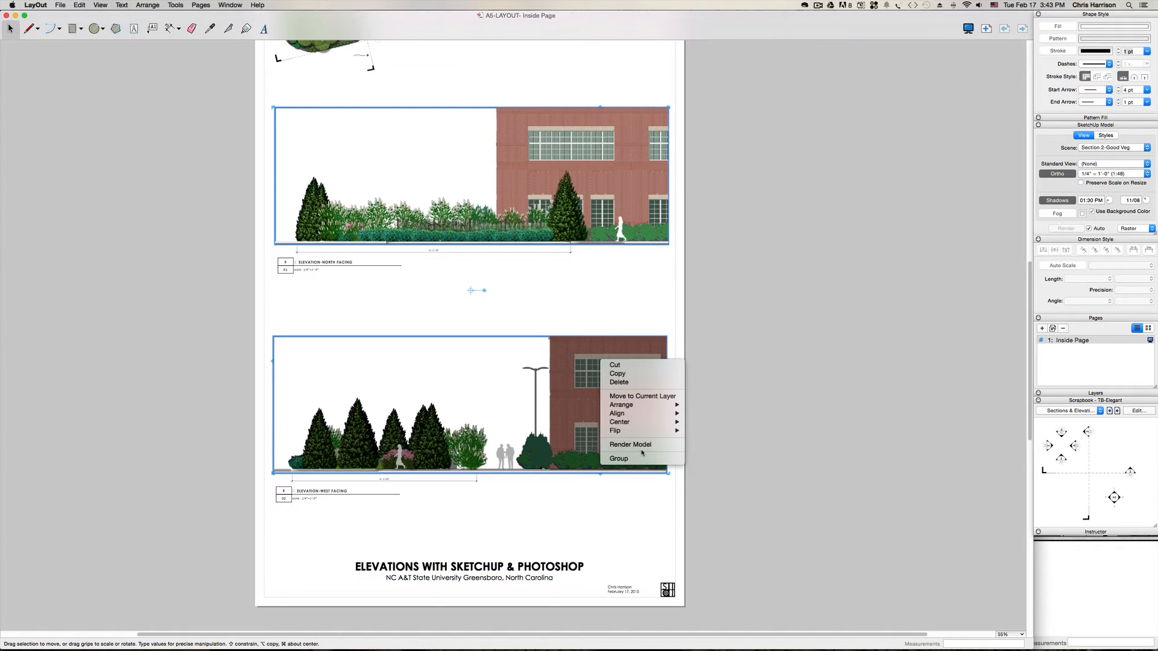
left_click(766, 414)
left_click(588, 395)
left_click(812, 377)
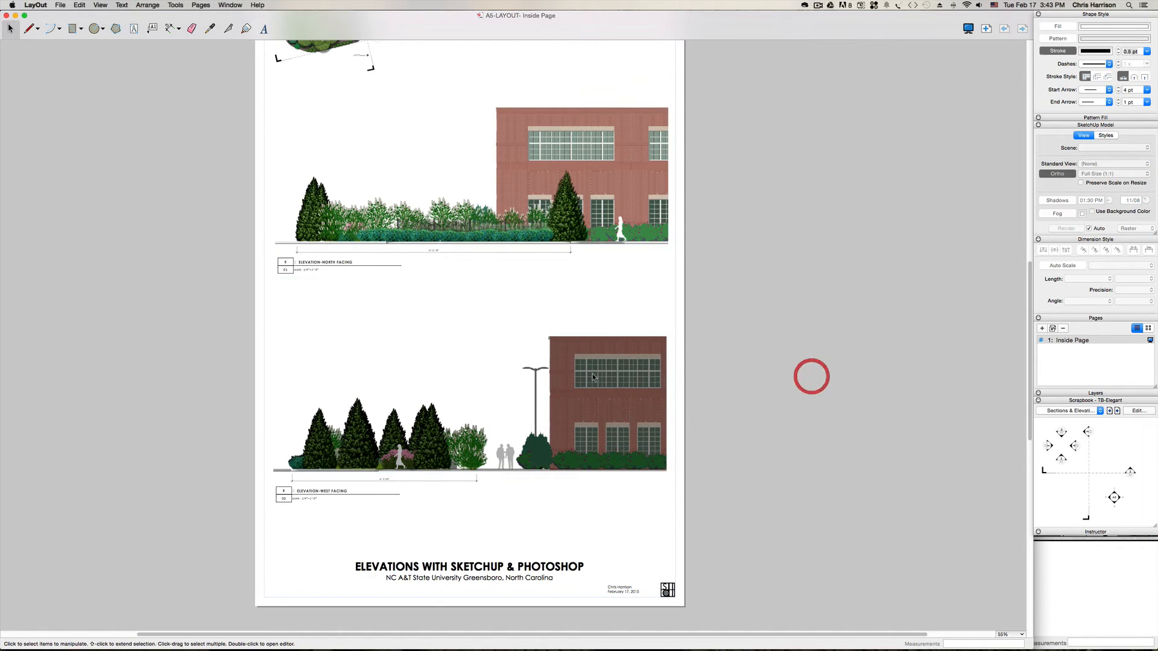
left_click(588, 374)
right_click(588, 374)
left_click(629, 480)
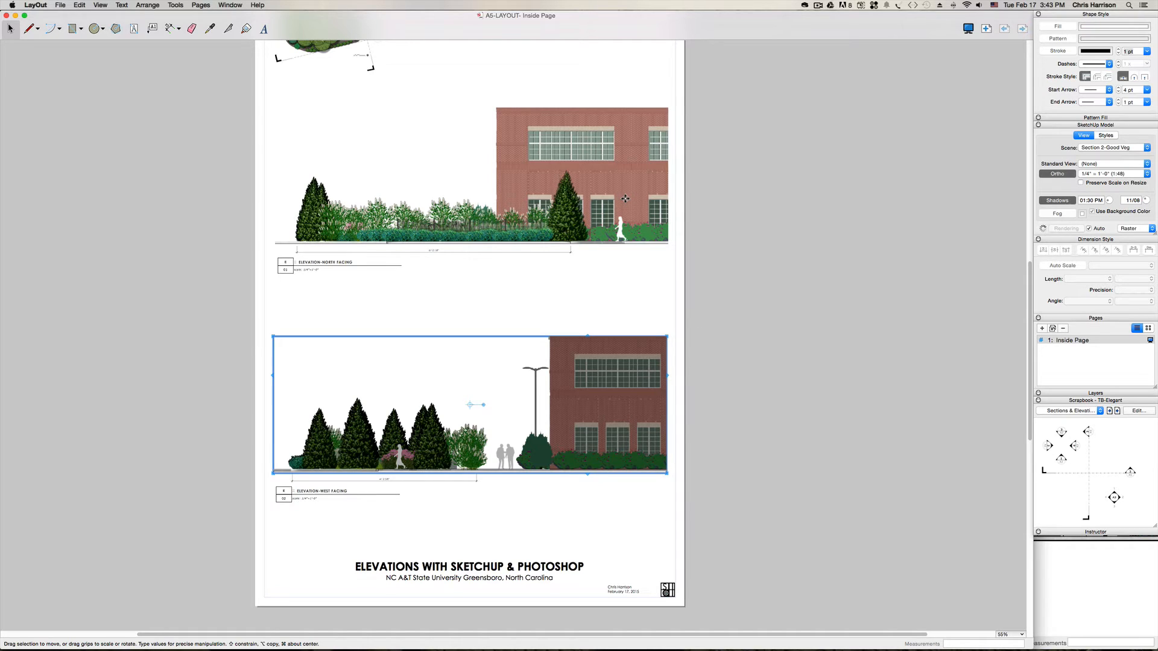
- Update the north elevation viewport's model reference and check its scene list
left_click(700, 333)
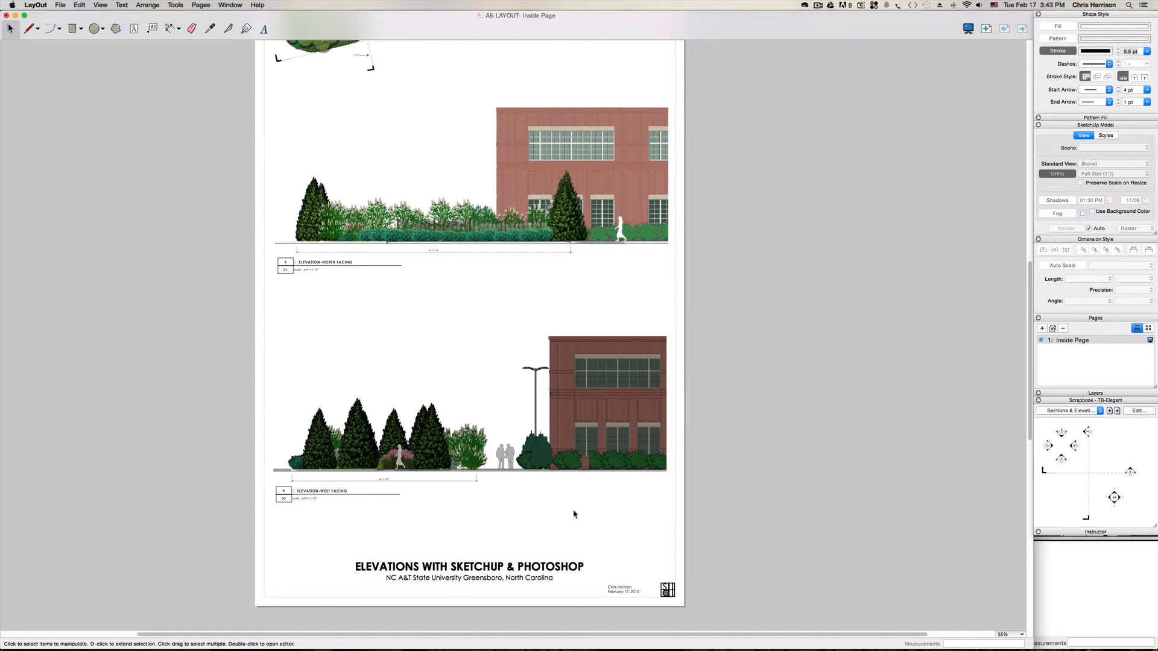
left_click(600, 181)
right_click(600, 180)
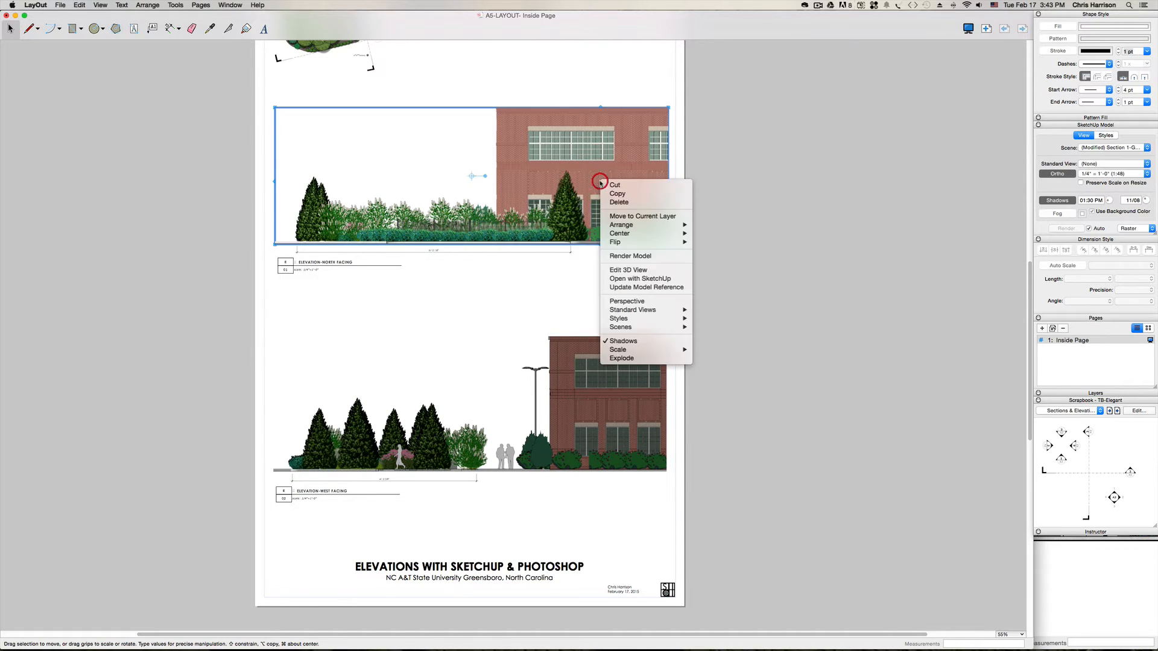
left_click(641, 288)
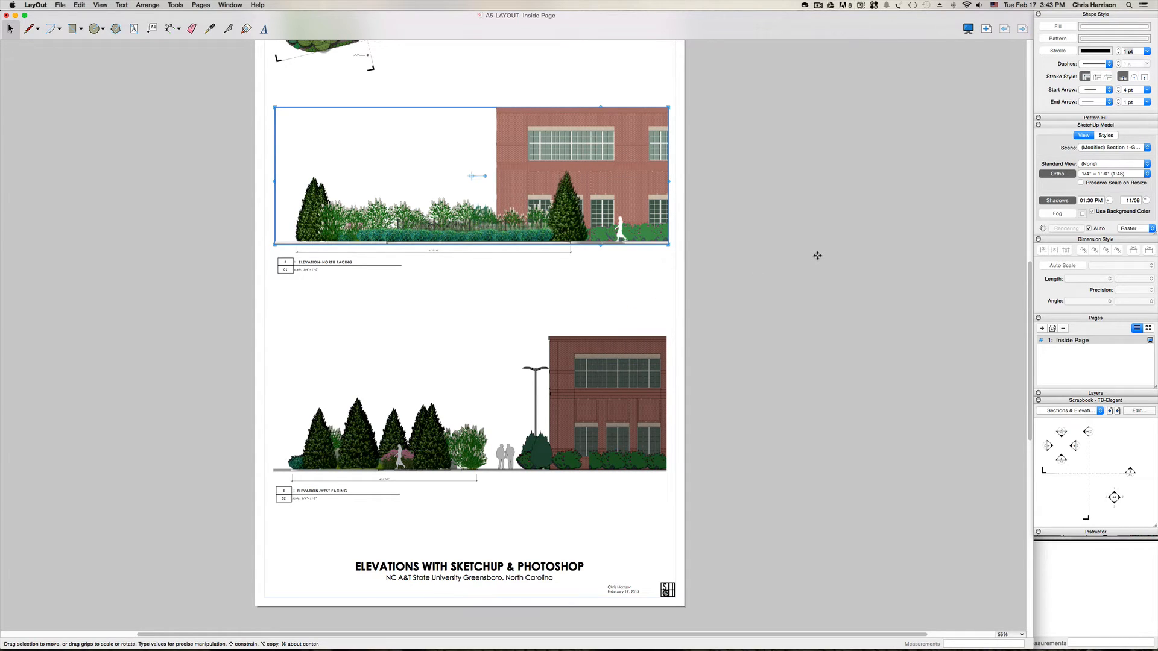
left_click(1147, 148)
left_click(1148, 148)
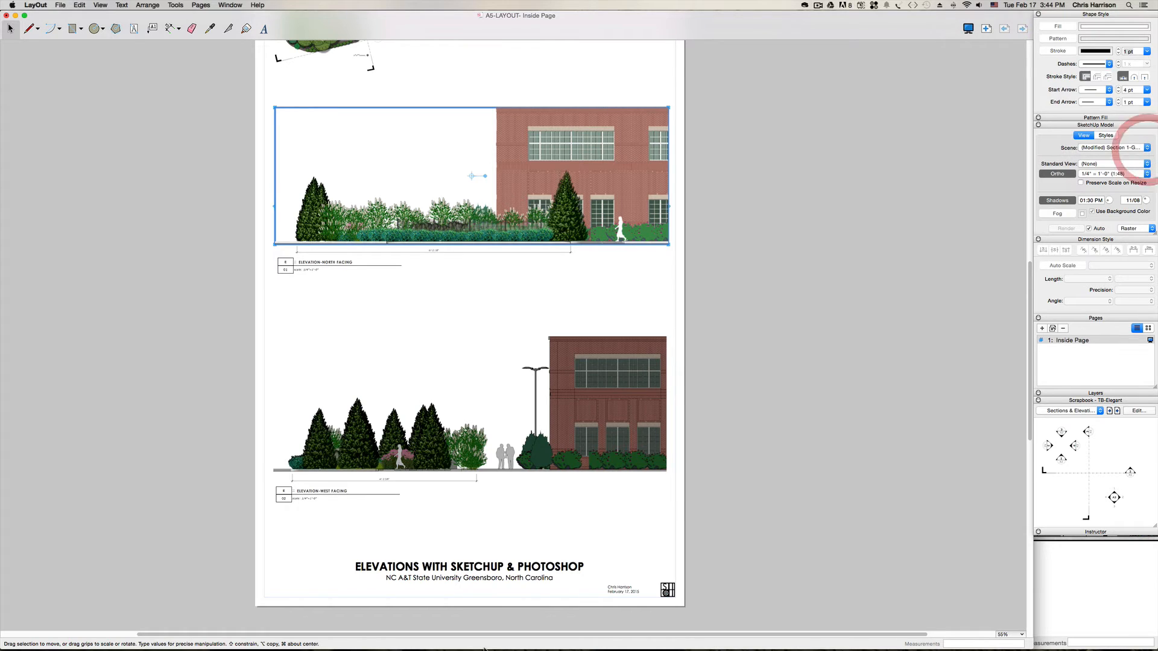
- Set SketchUp to the Section 1-Good Veg scene, save, and return to LayOut
mouse_move(408, 633)
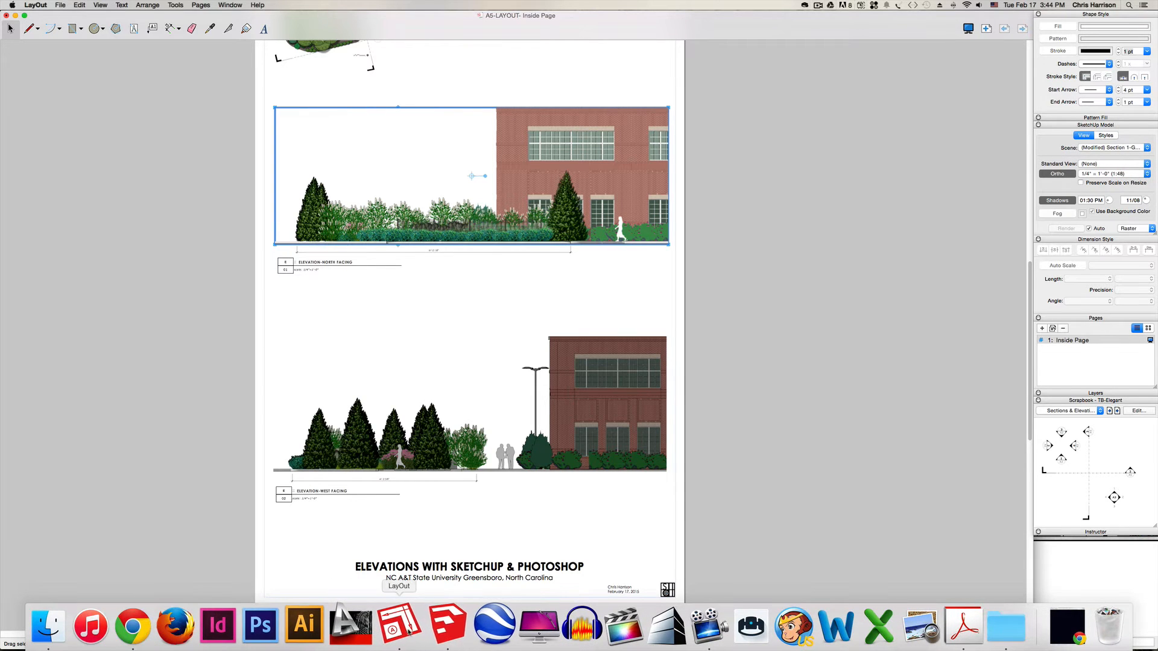
left_click(448, 624)
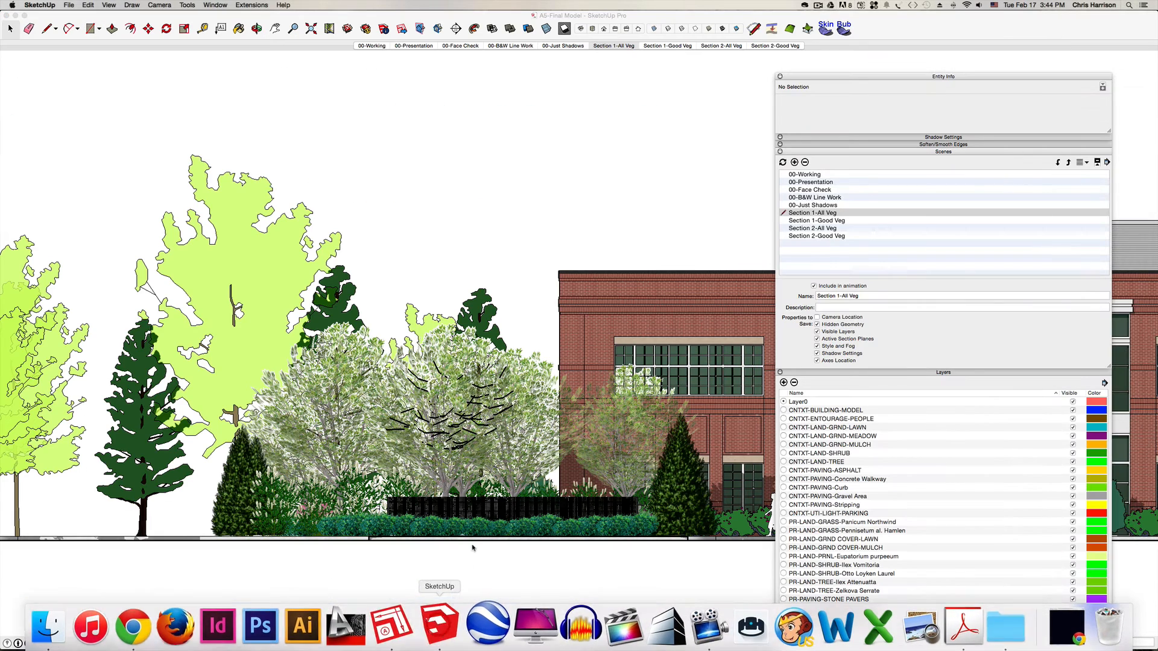
left_click(676, 47)
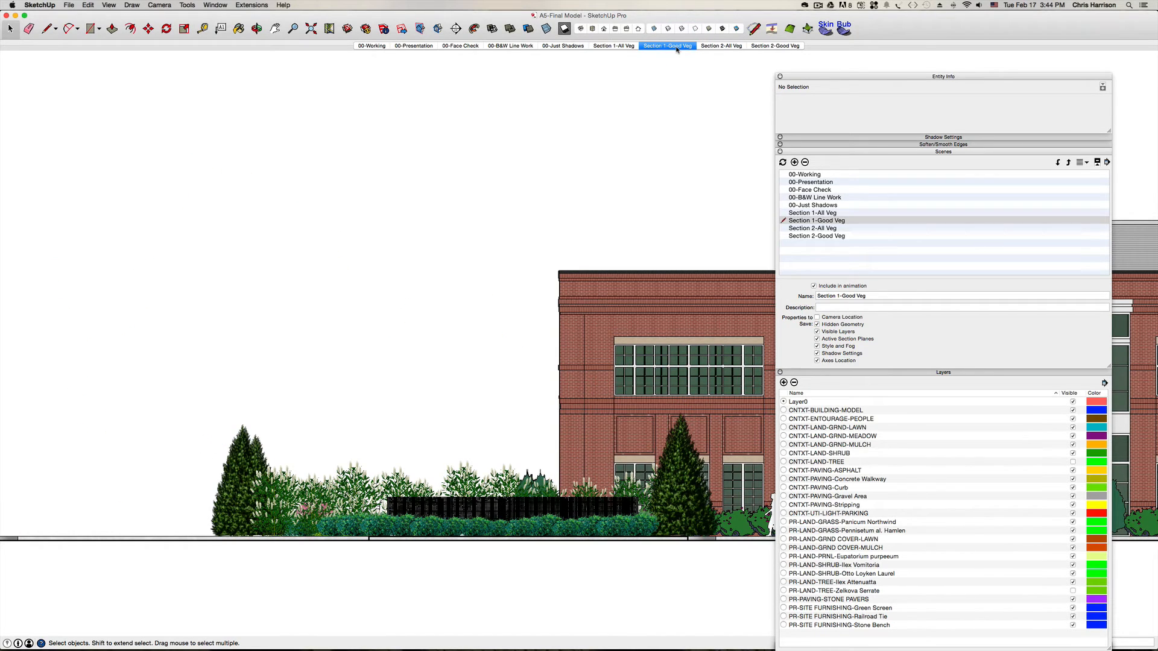
key("super+shift+s")
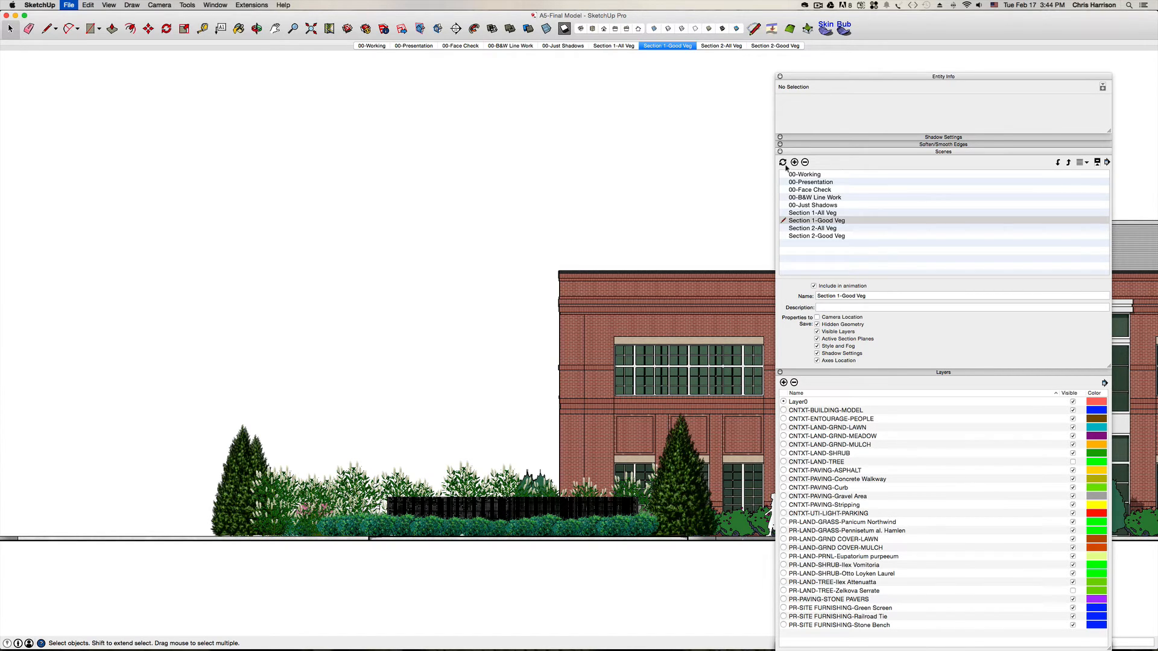
mouse_move(442, 629)
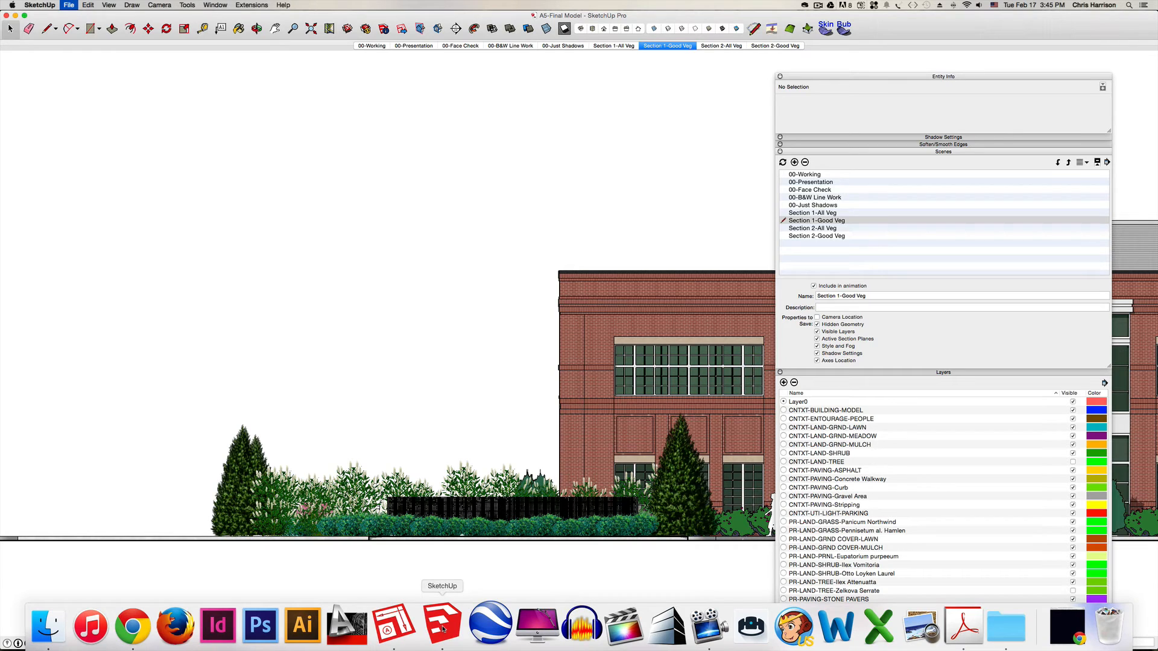
left_click(394, 624)
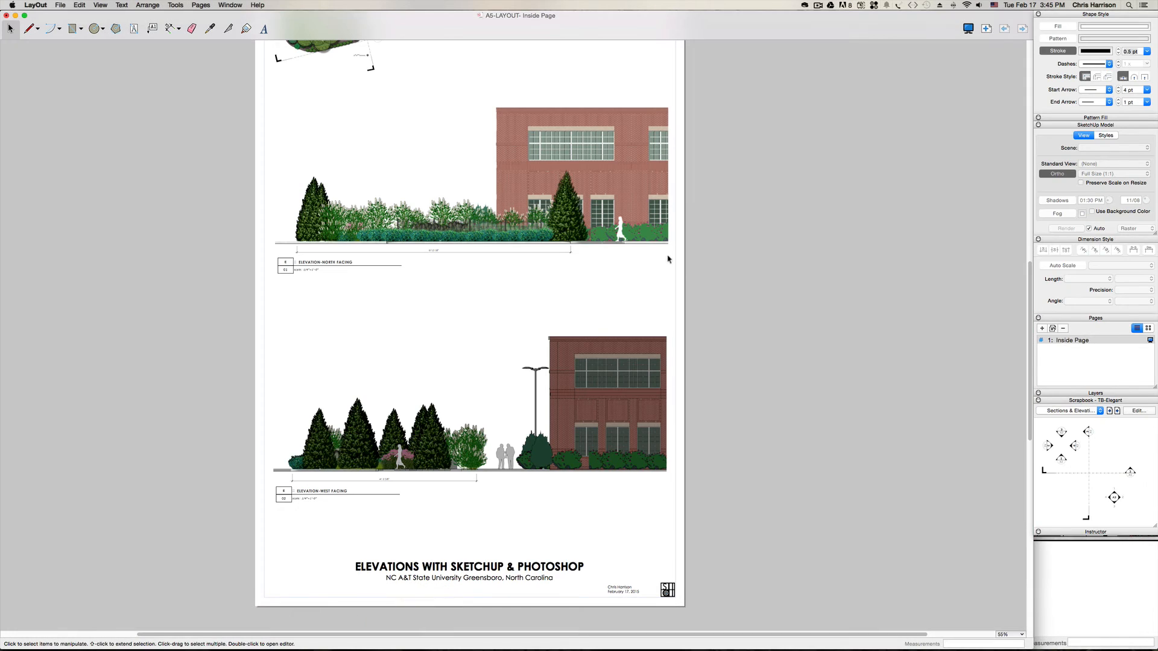
- Set the north elevation viewport's scene to Section 1-Good Veg
left_click(566, 181)
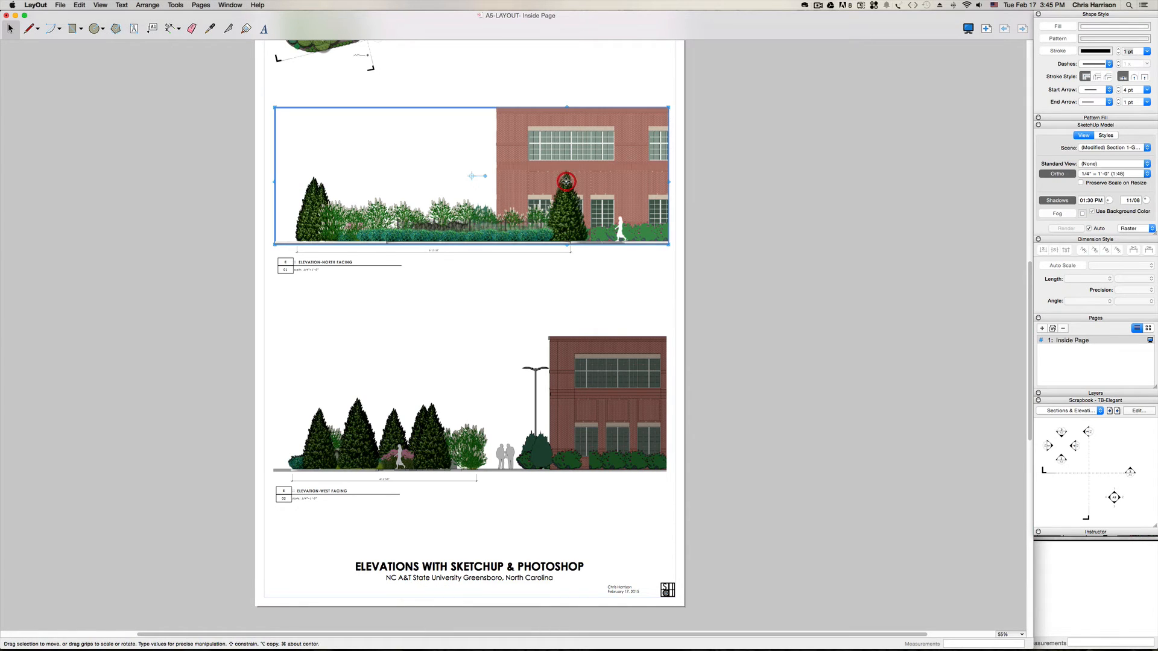
left_click(1147, 146)
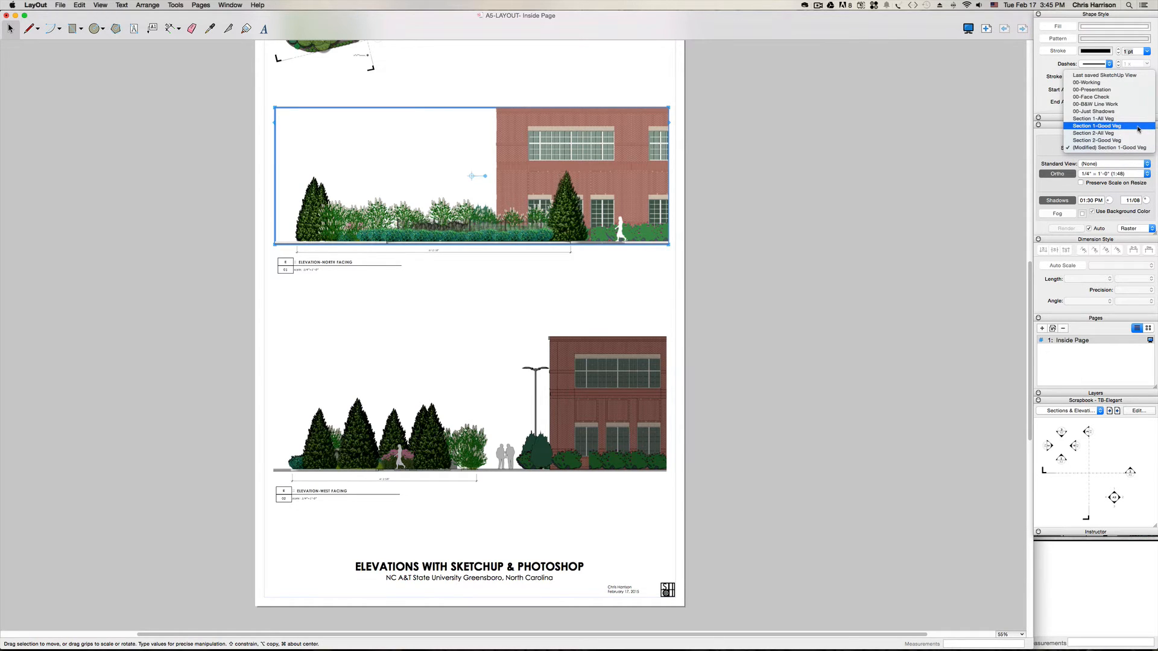
left_click(1138, 129)
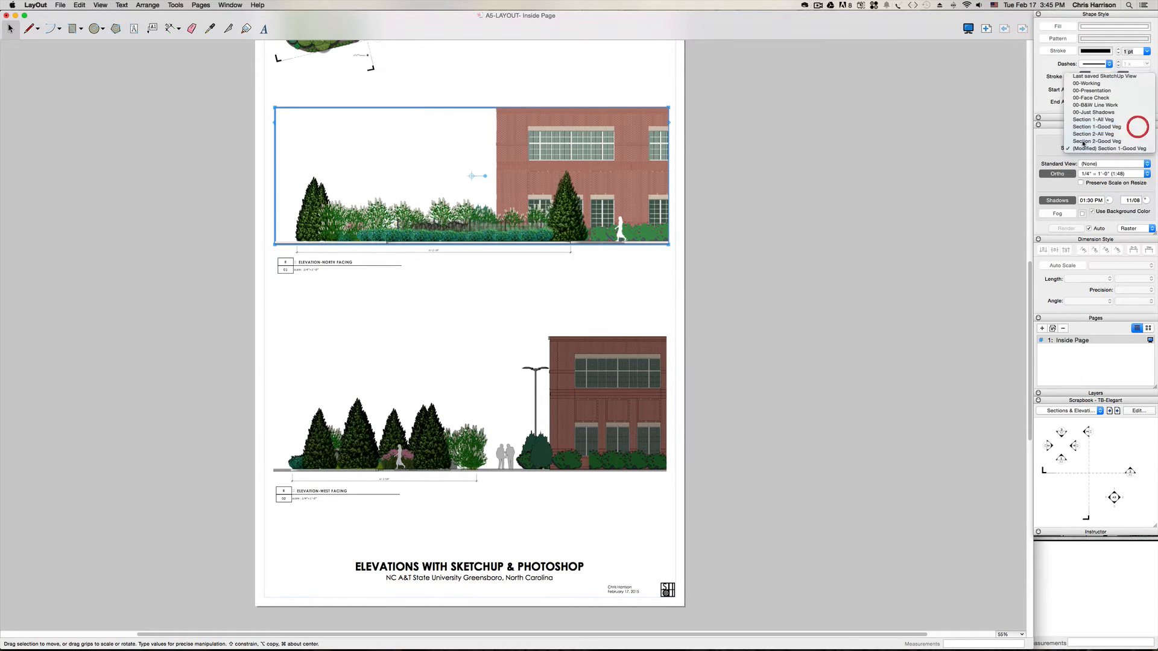
left_click(732, 225)
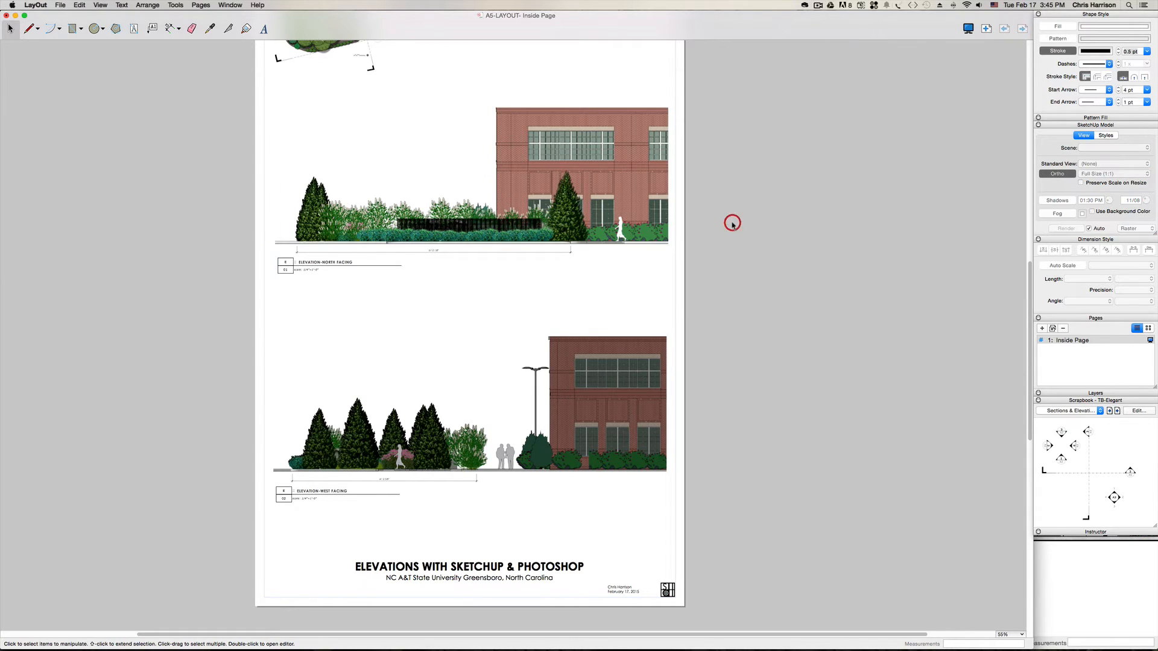
- Pan and scroll the page to review the updated sheet
key("h")
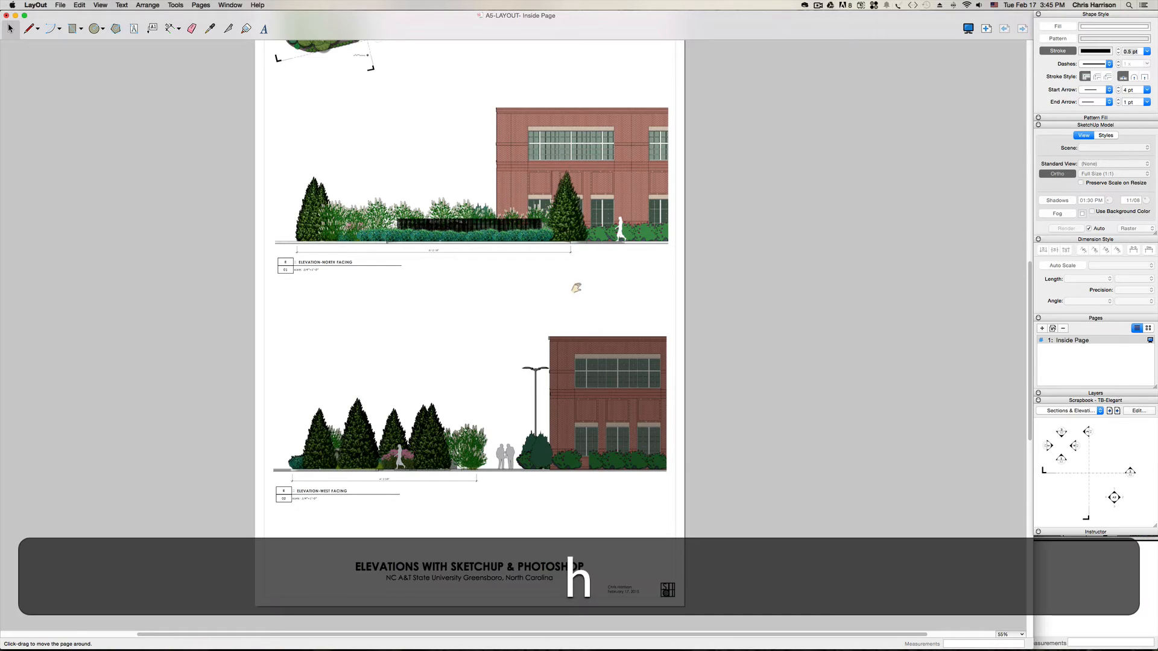
left_click_drag(574, 285, 567, 356)
scroll(574, 349, "down", 1)
scroll(574, 349, "down", 2)
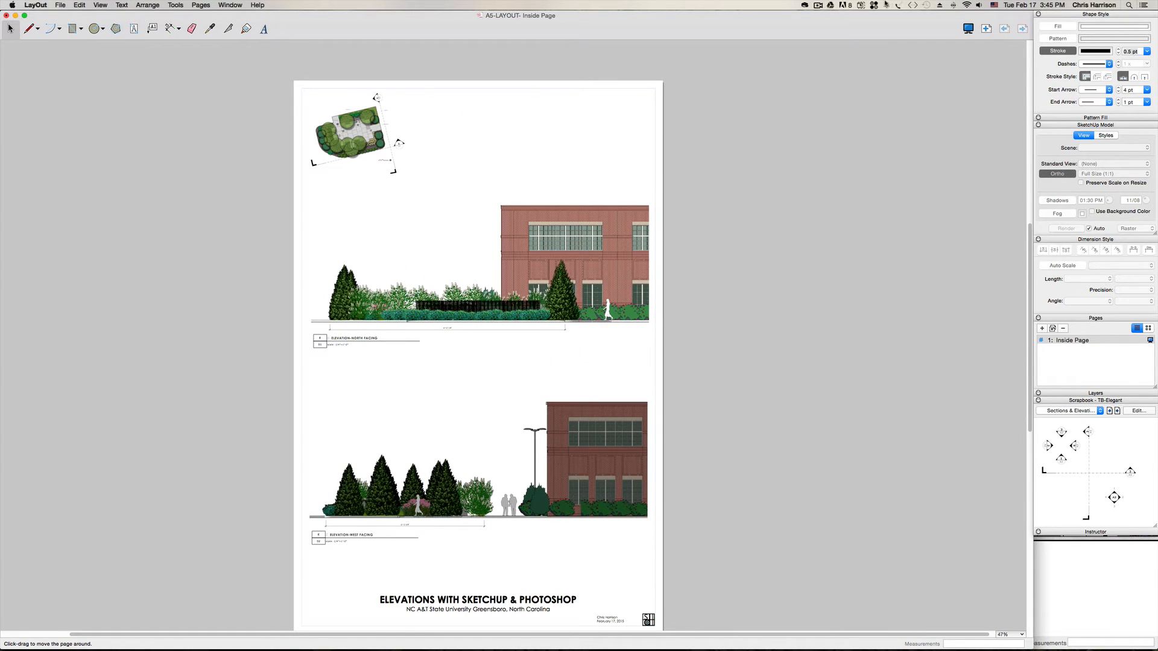
left_click(810, 8)
left_click(822, 32)
left_click(60, 5)
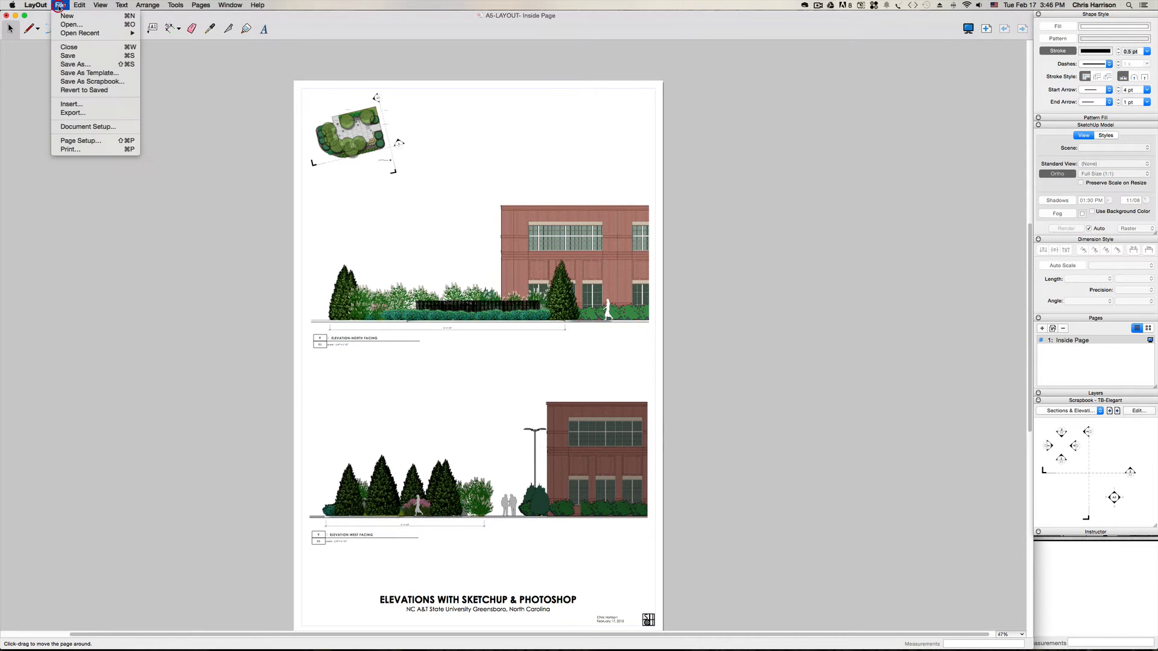
- Start a PDF export and create an 'ELEVATION PDF' folder in Desktop > A#5-Elevation > Photoshop
left_click(72, 113)
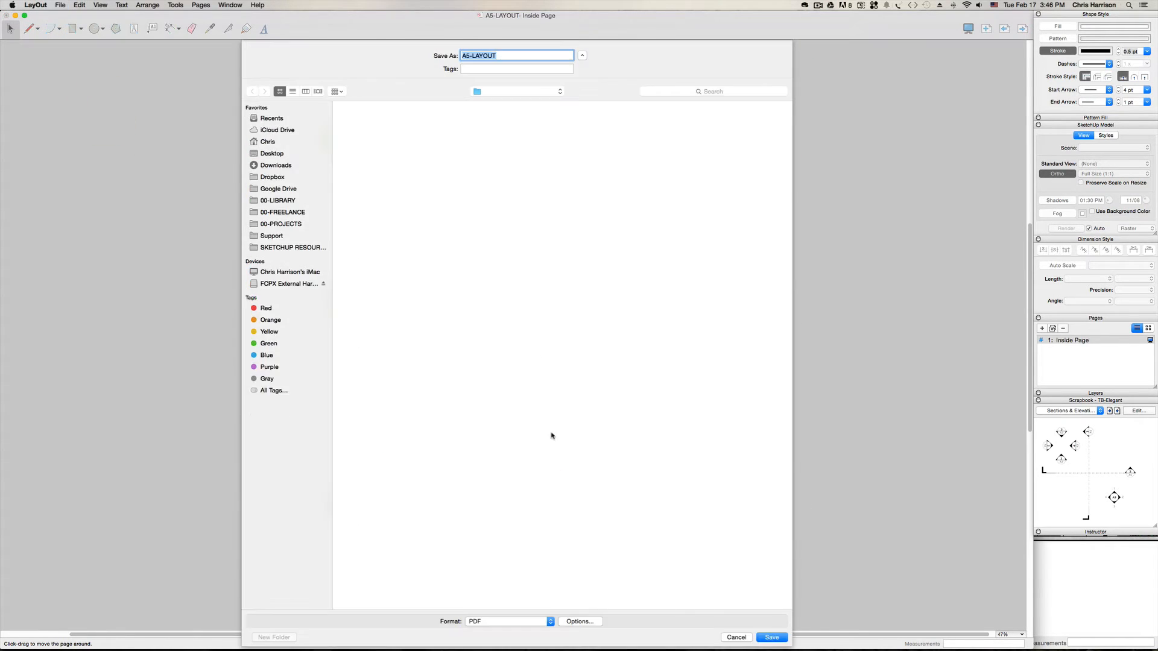
left_click(578, 621)
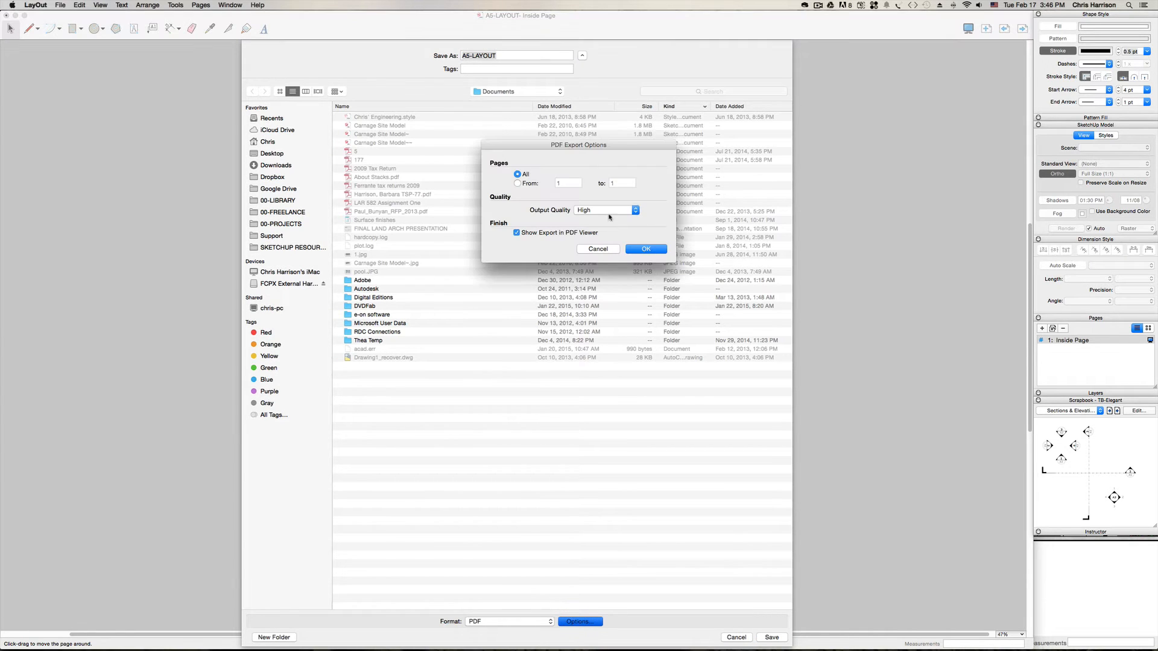
left_click(646, 249)
left_click(271, 153)
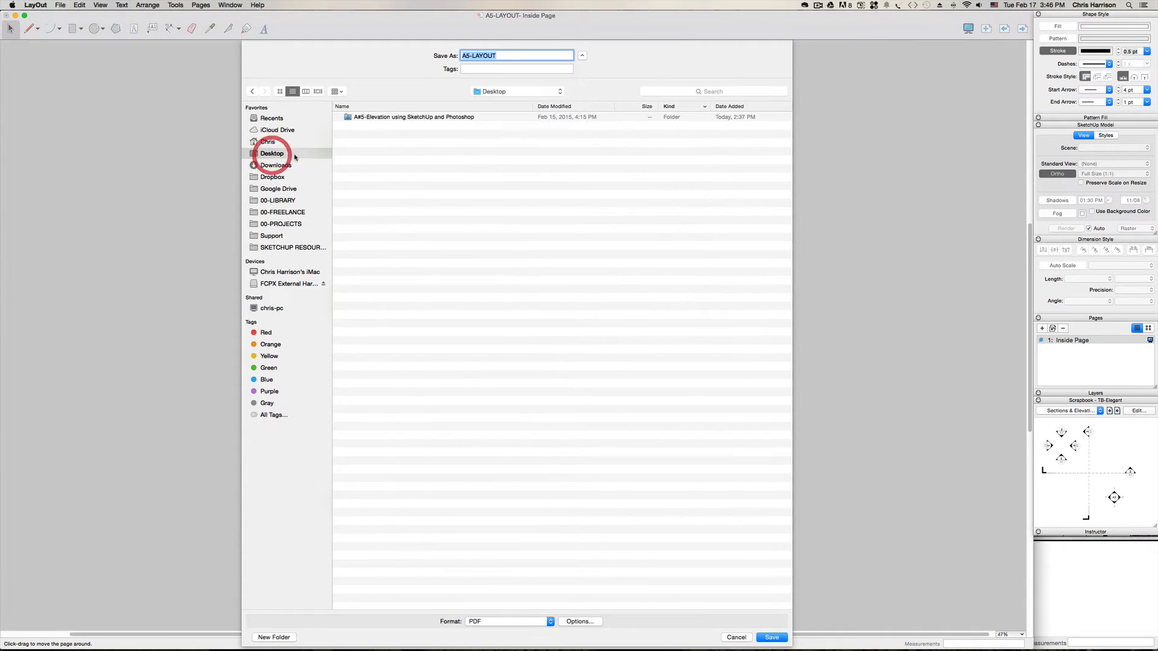
double_click(384, 117)
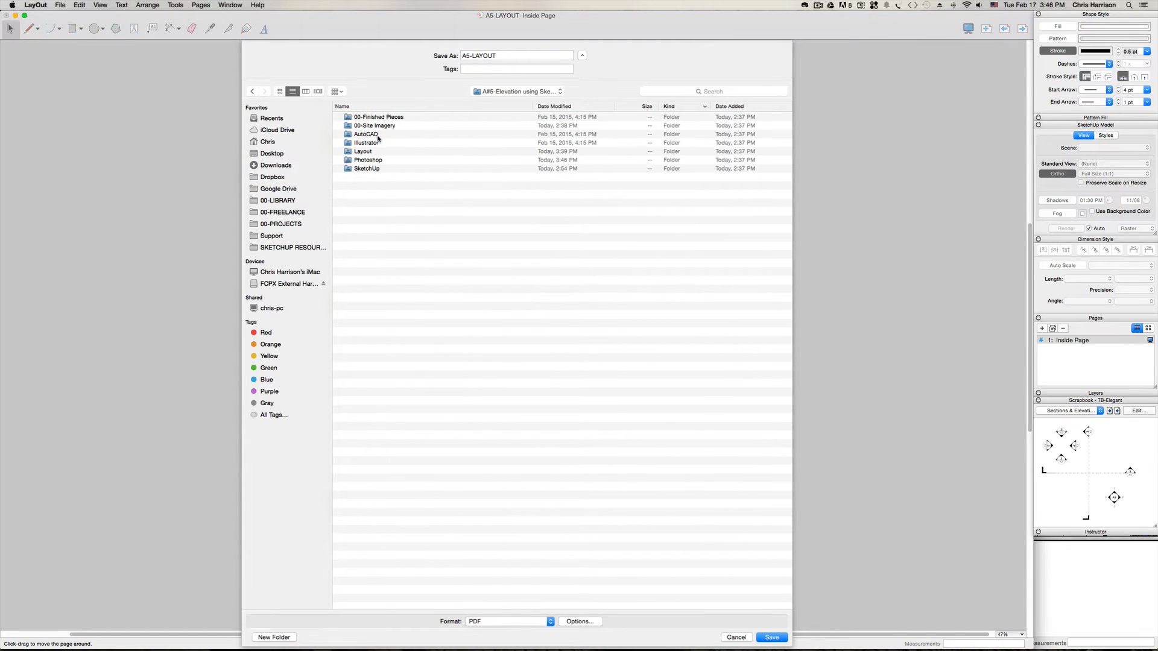
double_click(366, 159)
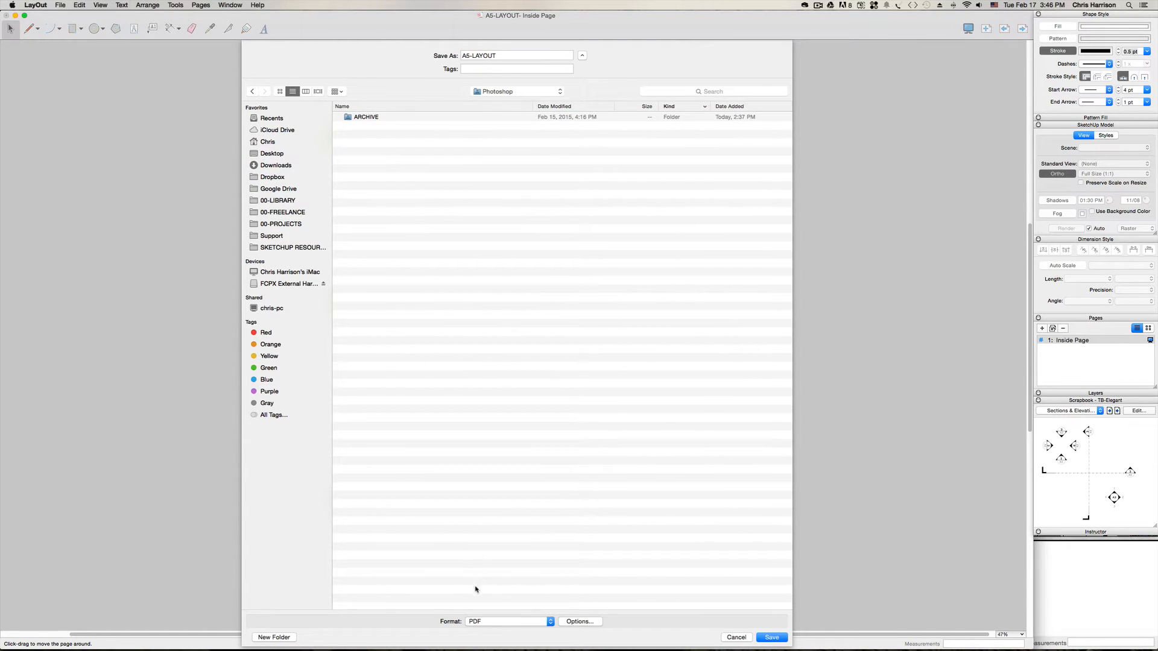
left_click(276, 638)
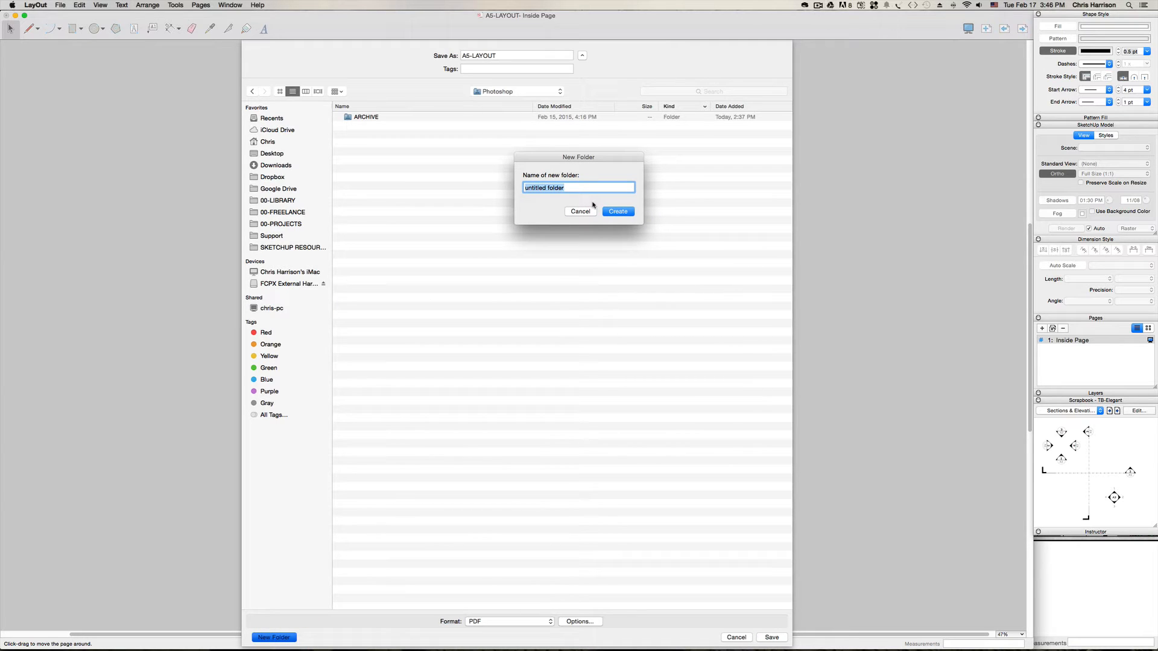
type("E")
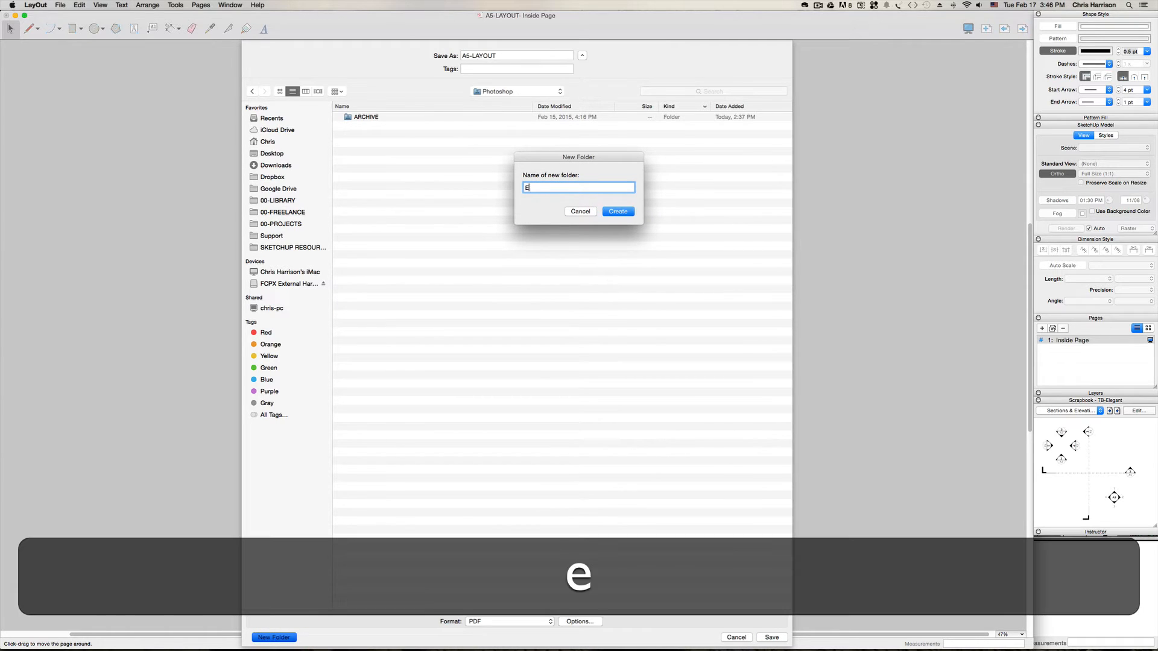
type("LEVATION PDF")
key("Return")
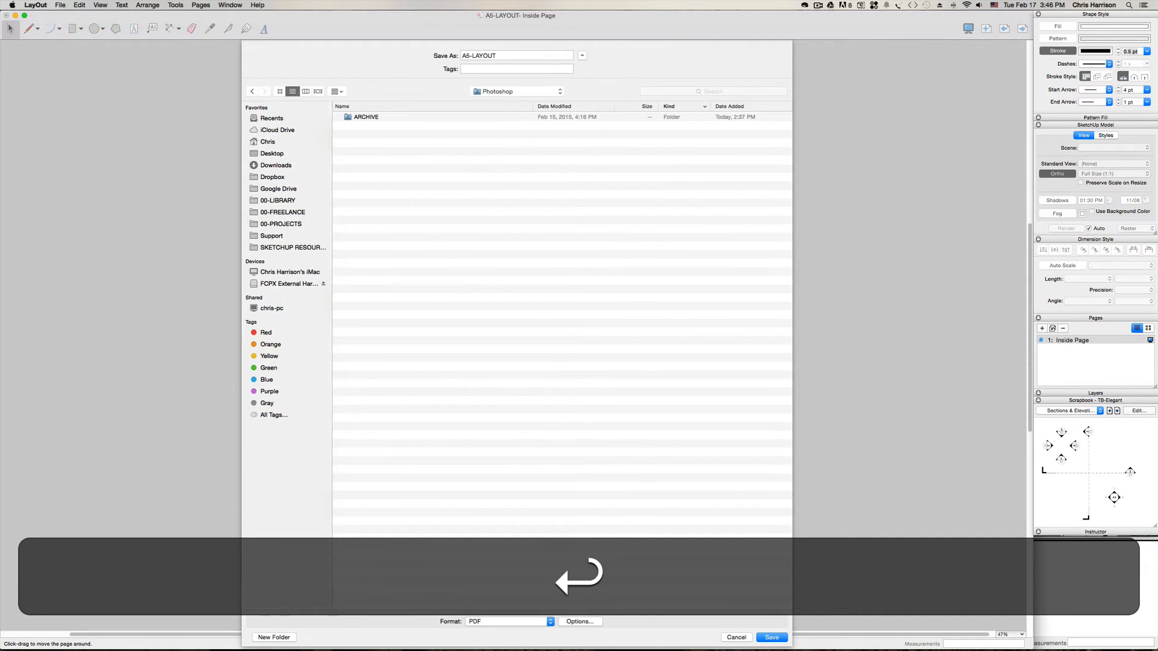
- Export the sheet as GOOD VEG.pdf and close the Acrobat preview
triple_click(516, 56)
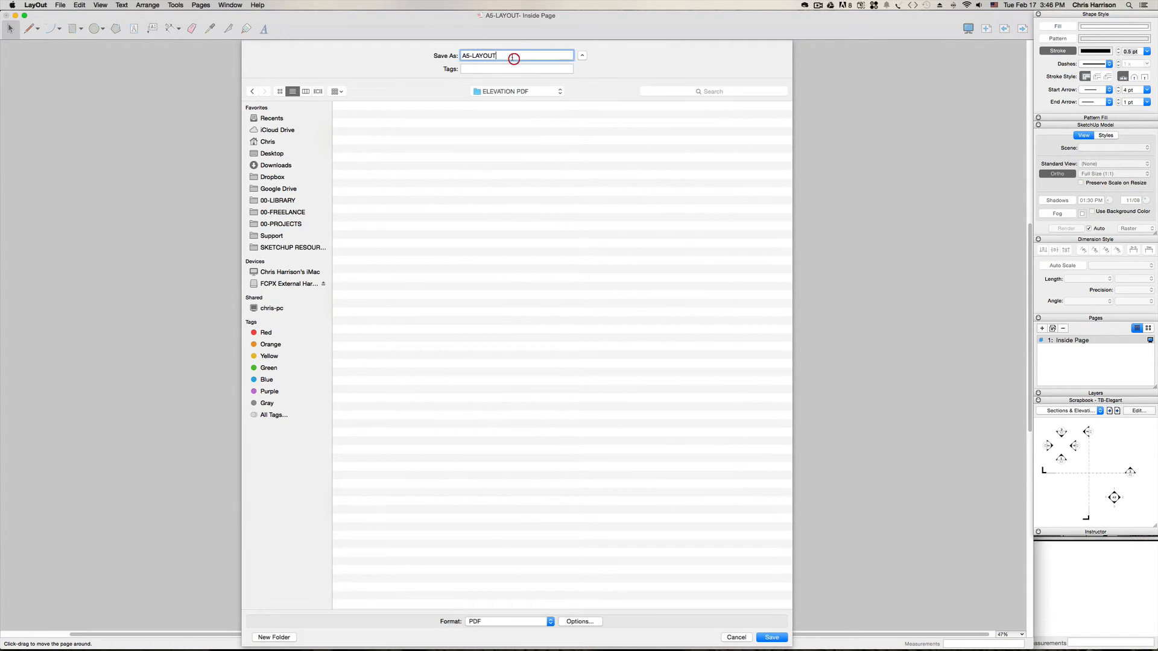
type("GOOD DEF")
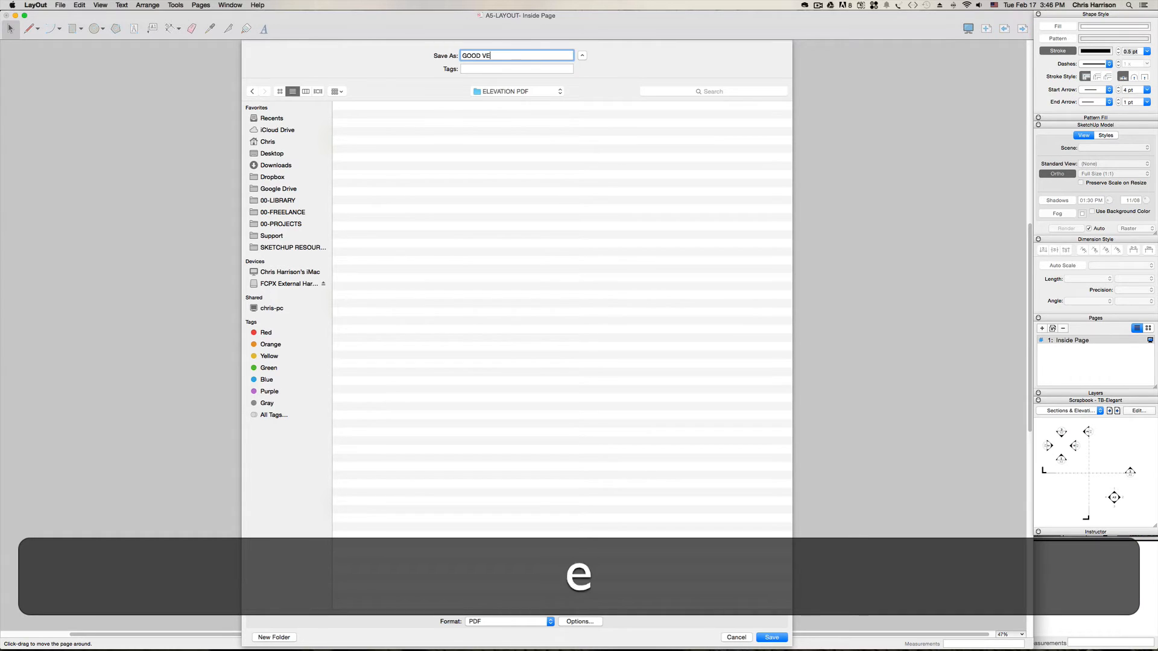
key("Return")
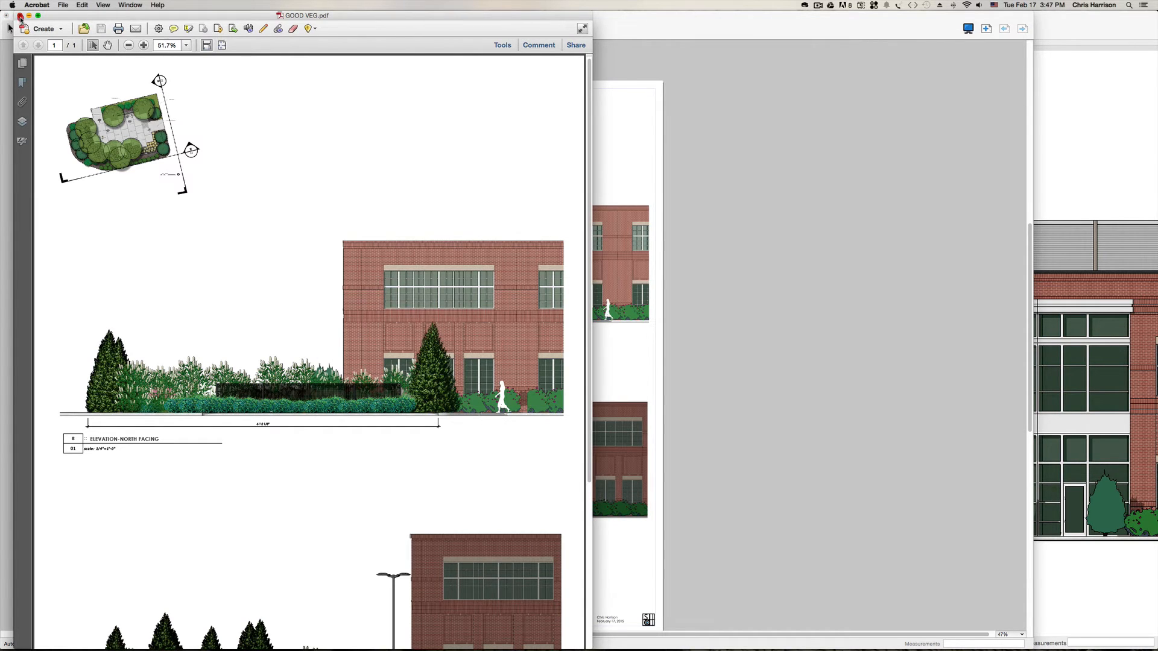
left_click(20, 16)
left_click(456, 158)
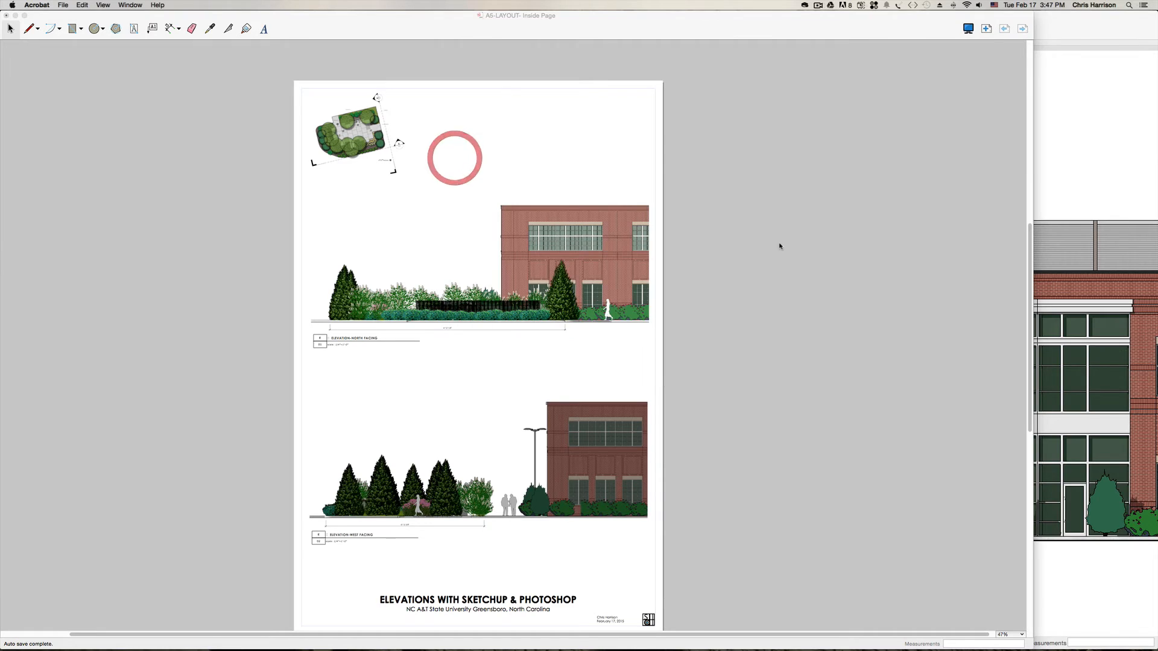
- Set the north elevation viewport to the Section 1-All Veg scene
left_click(792, 248)
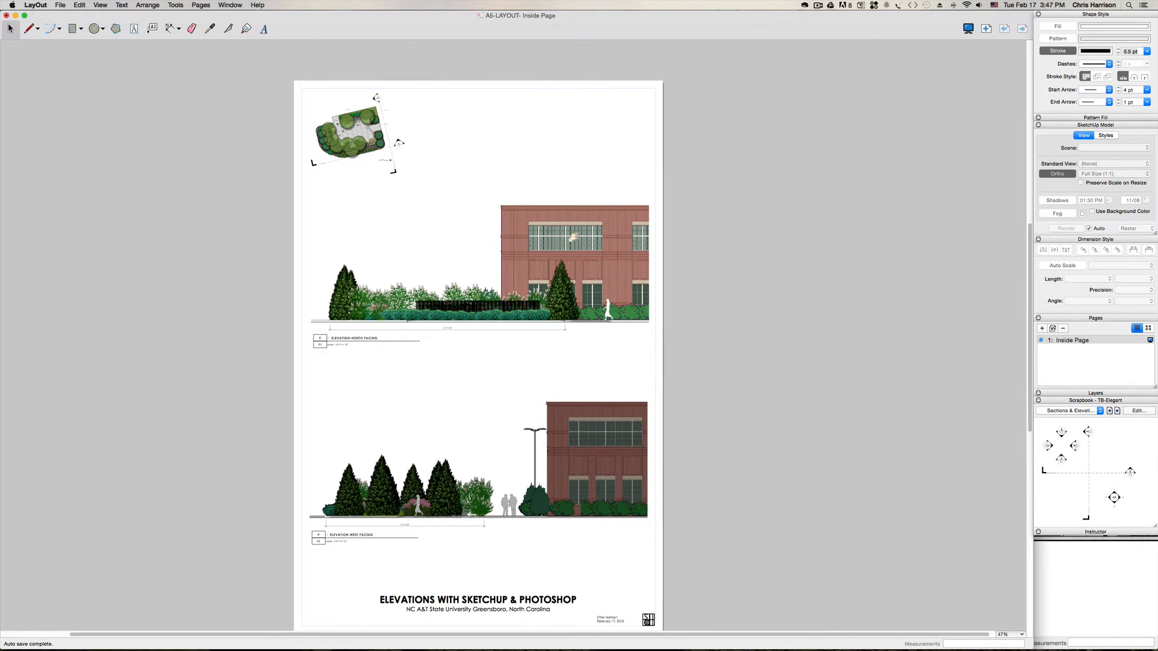
key("space")
left_click(530, 244)
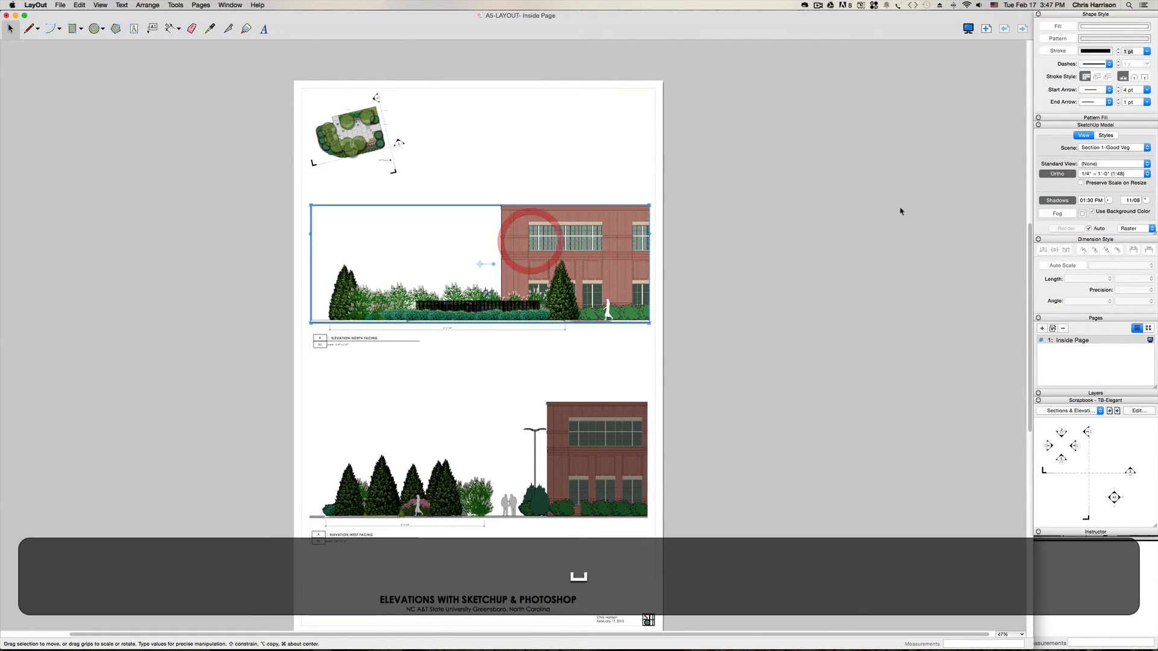
left_click(1141, 149)
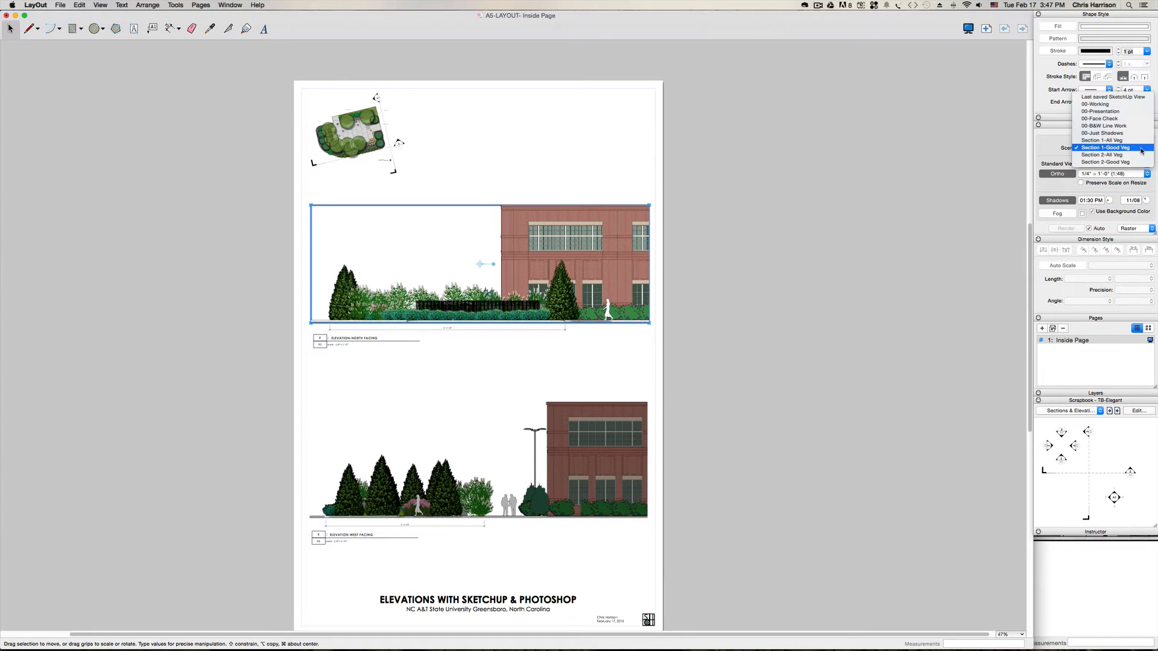
left_click(1136, 148)
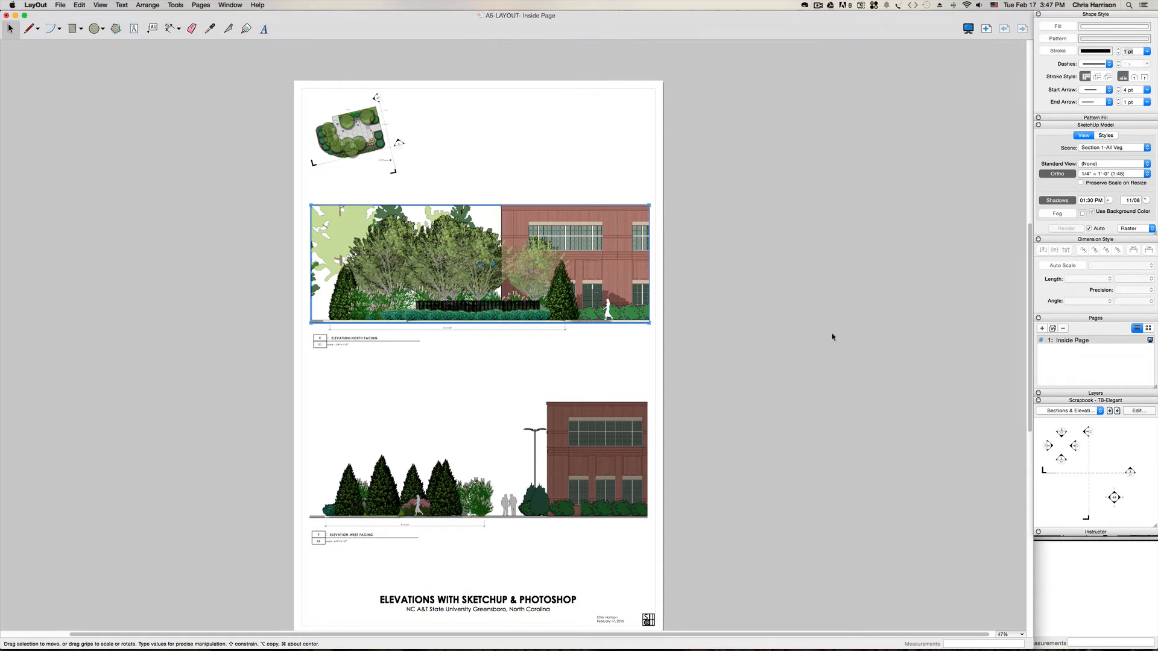
left_click(742, 363)
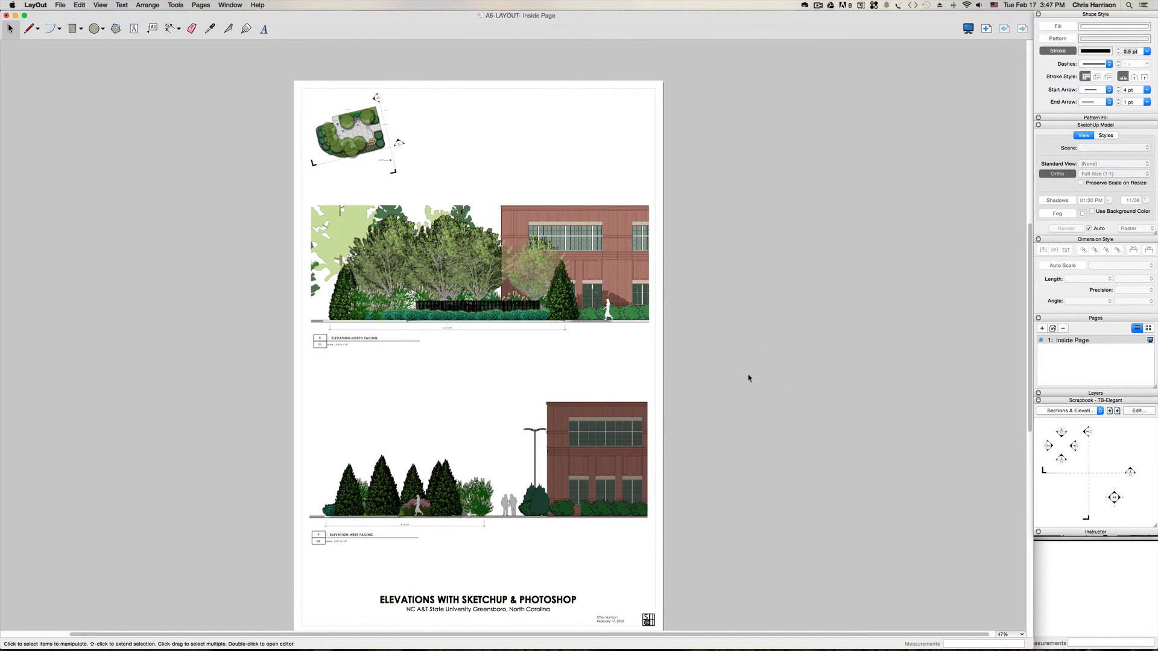
- Set the west elevation viewport to the Section 2-All Veg scene
left_click(554, 451)
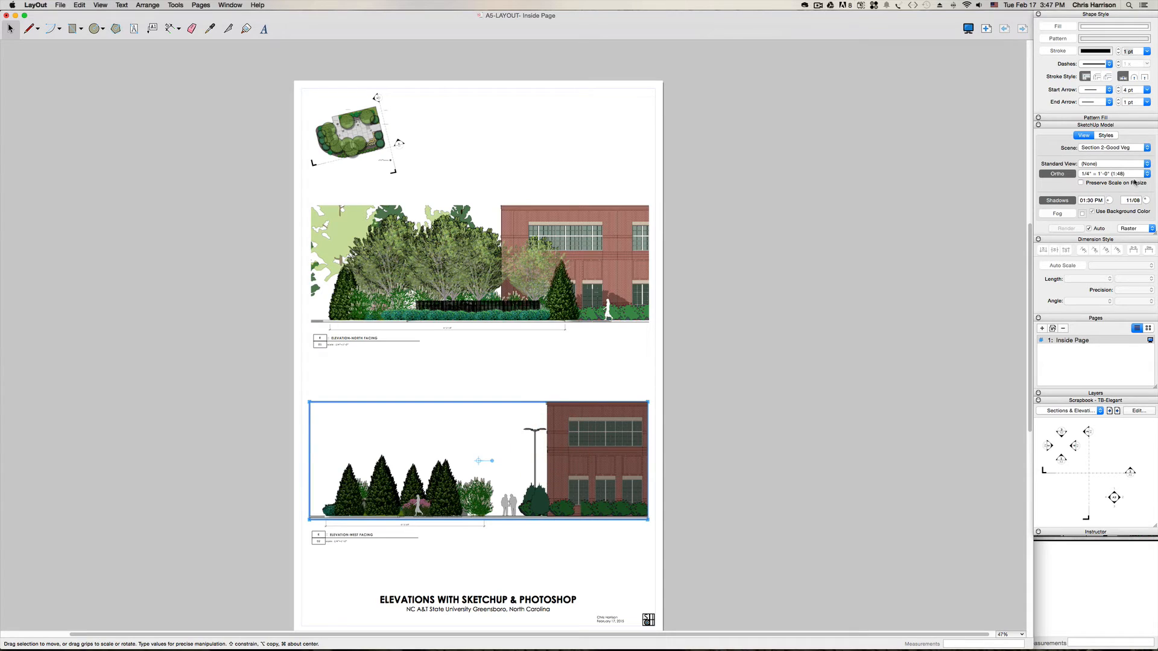
left_click(1147, 150)
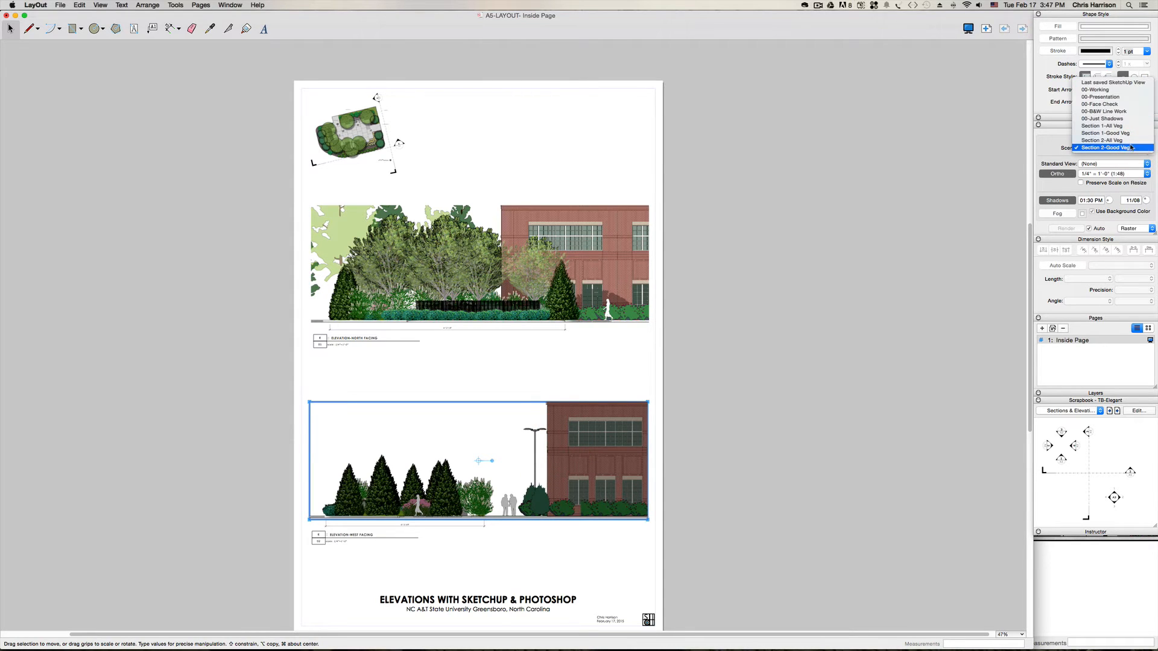
left_click(1107, 140)
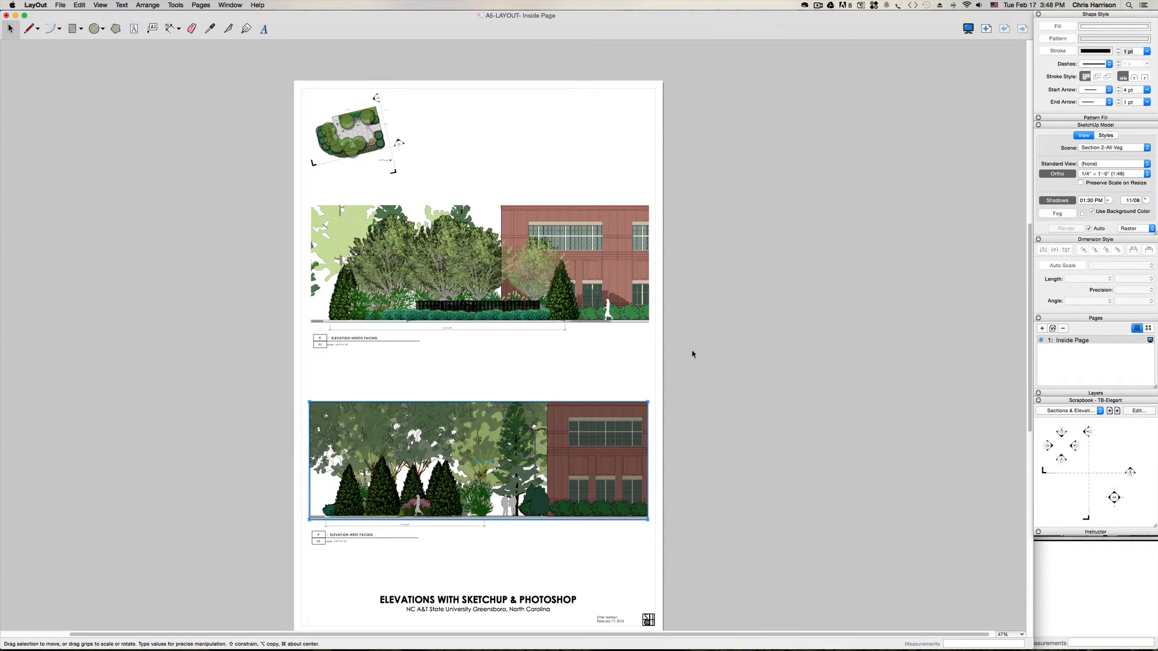
left_click(56, 5)
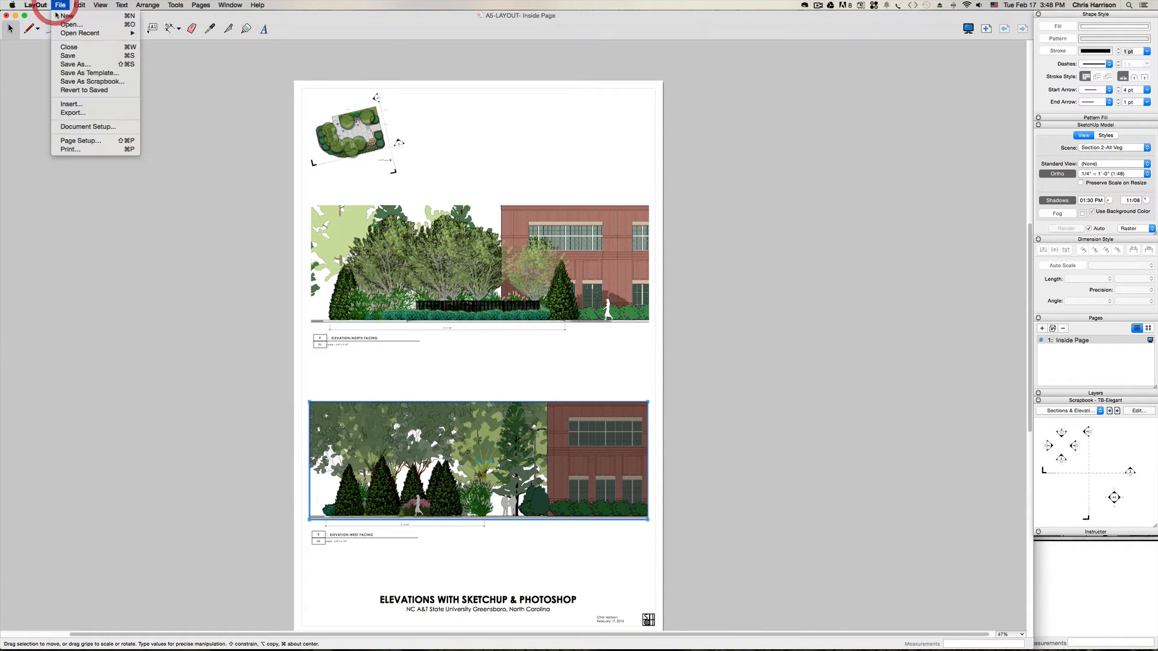
- Export the sheet as ALL VEG.pdf with default PDF options, then close the Acrobat preview
left_click(77, 111)
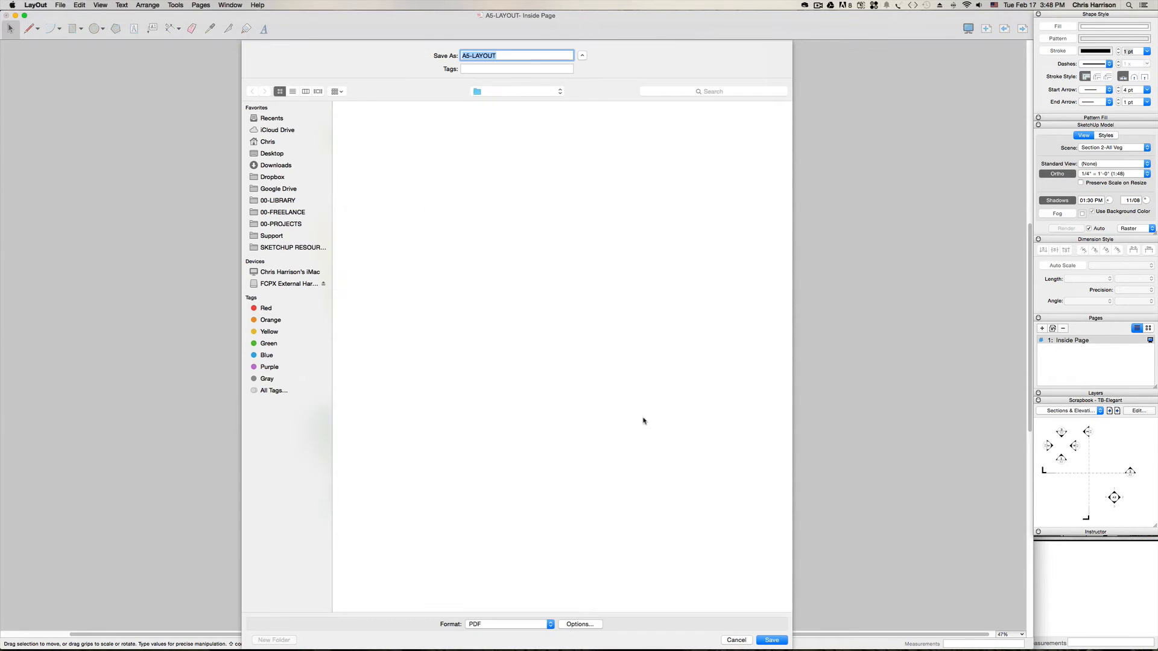
left_click(584, 626)
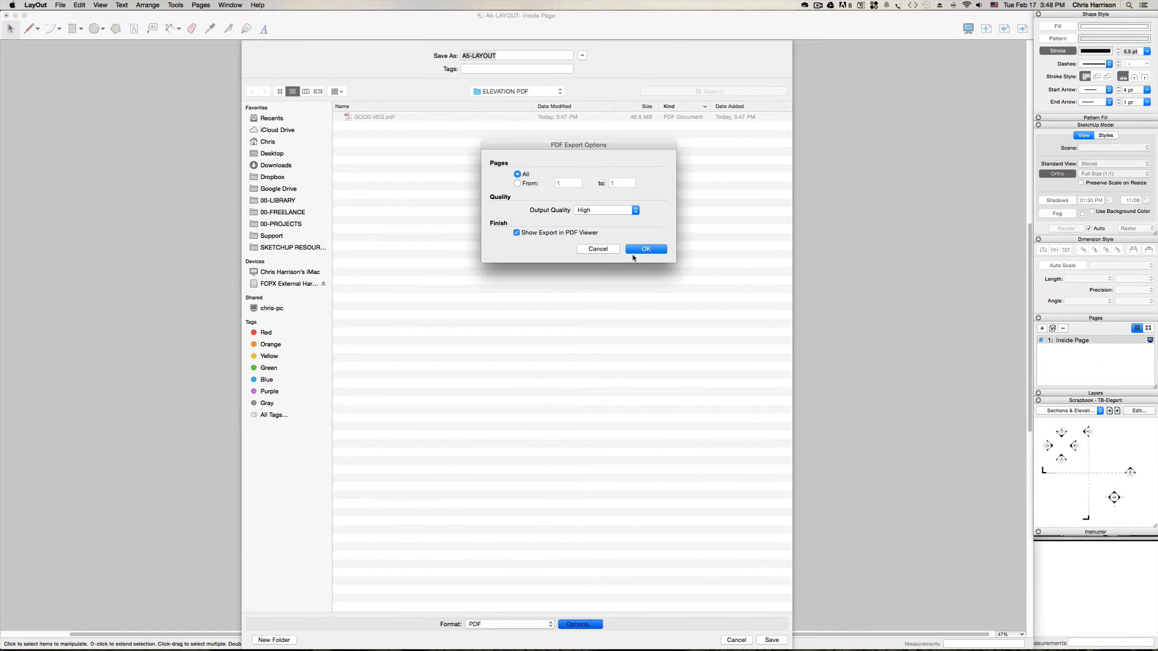
left_click(641, 256)
key("Return")
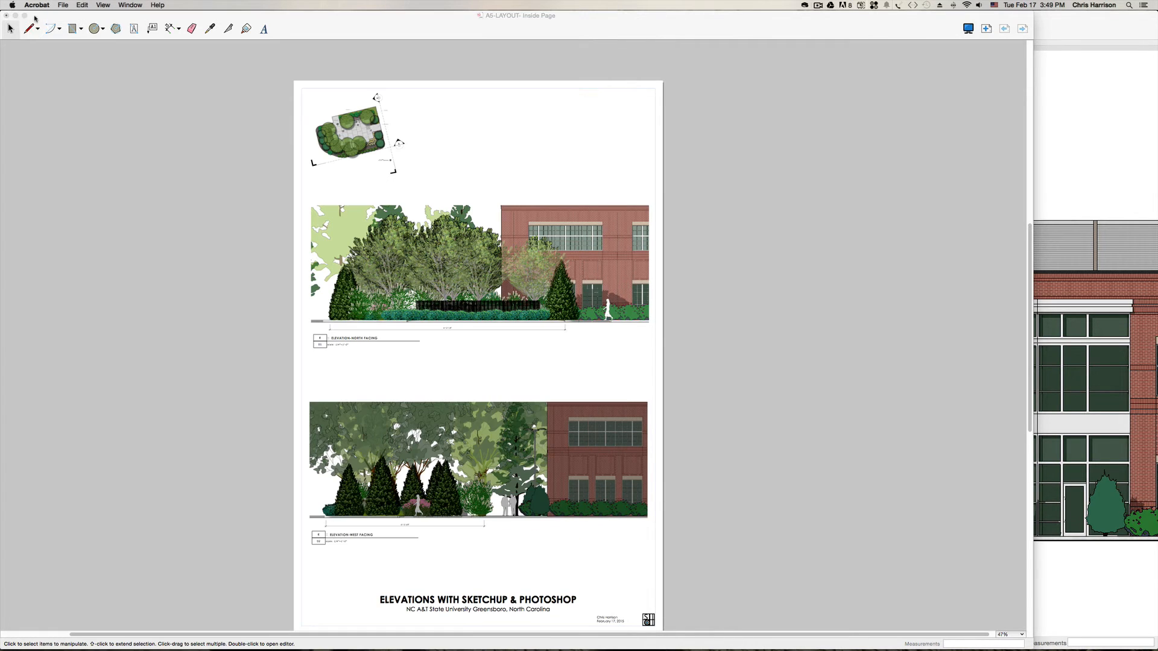
left_click(34, 15)
left_click(135, 95)
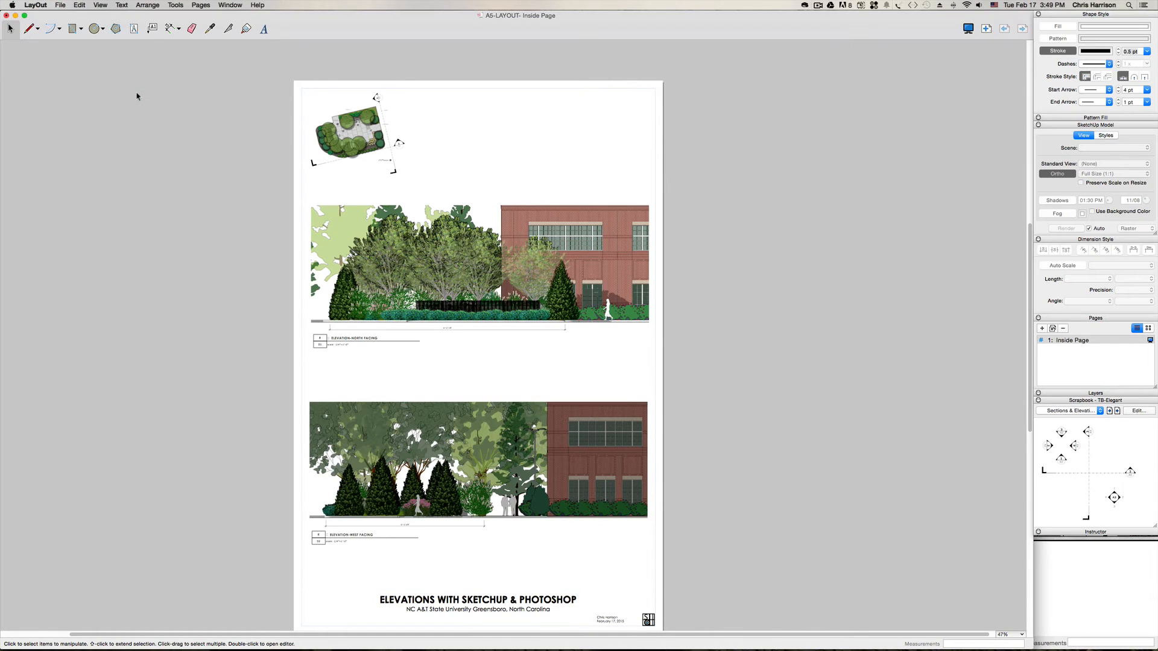
- Save and close the LayOut document and the SketchUp model, then quit SketchUp
key("super+shift+s")
left_click(6, 16)
left_click(148, 194)
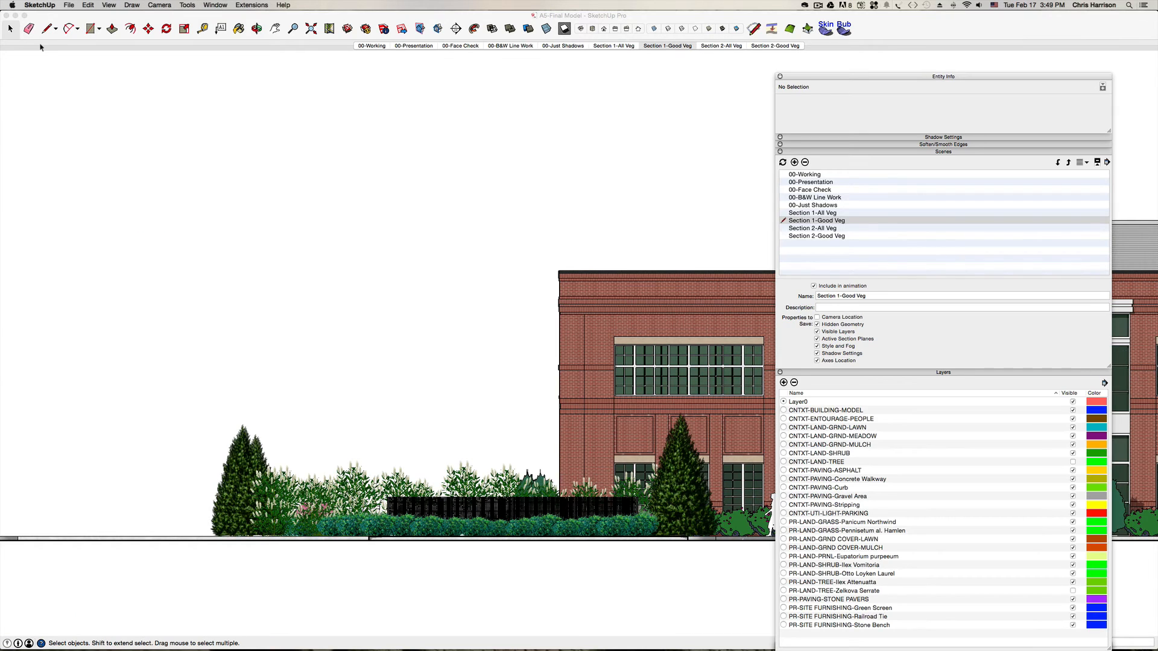
key("shift+super+s")
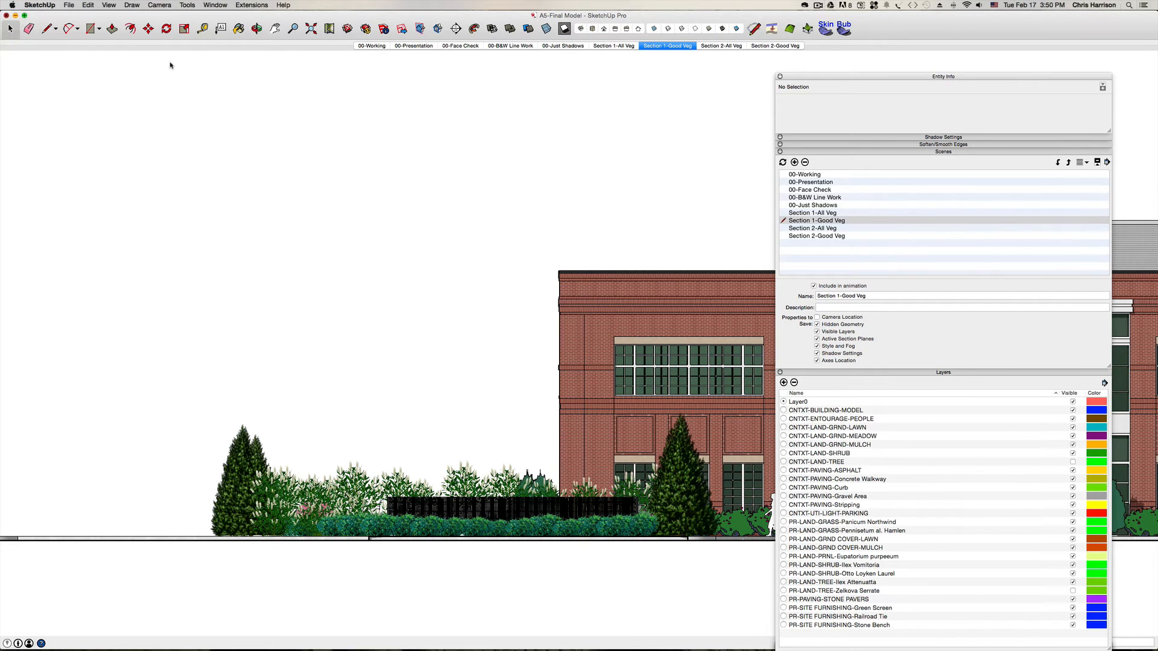
key("super+n")
left_click(6, 16)
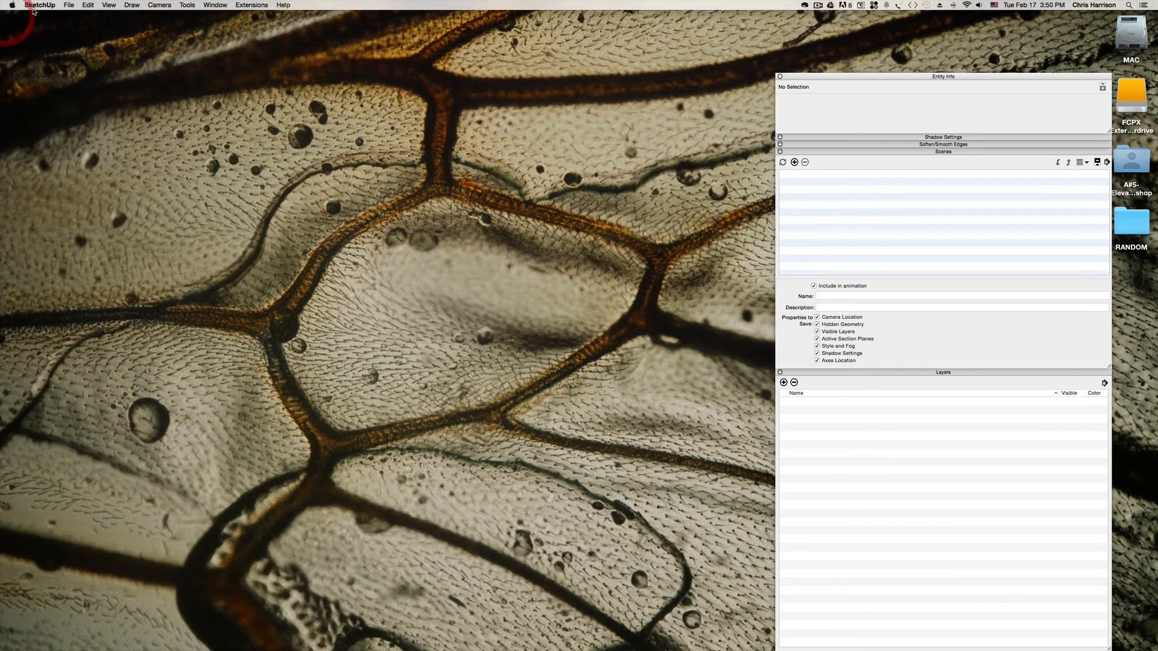
left_click(40, 5)
left_click(53, 107)
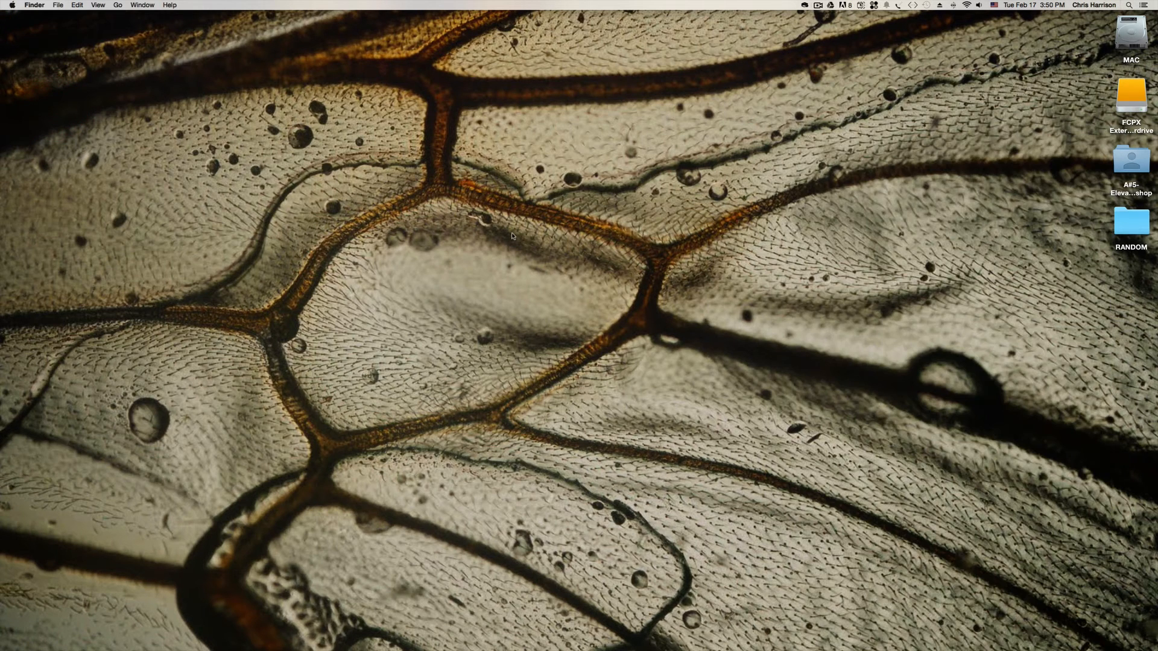
- Quit LayOut and Acrobat from the Dock so only Photoshop CS6 launches
left_click(512, 234)
mouse_move(443, 624)
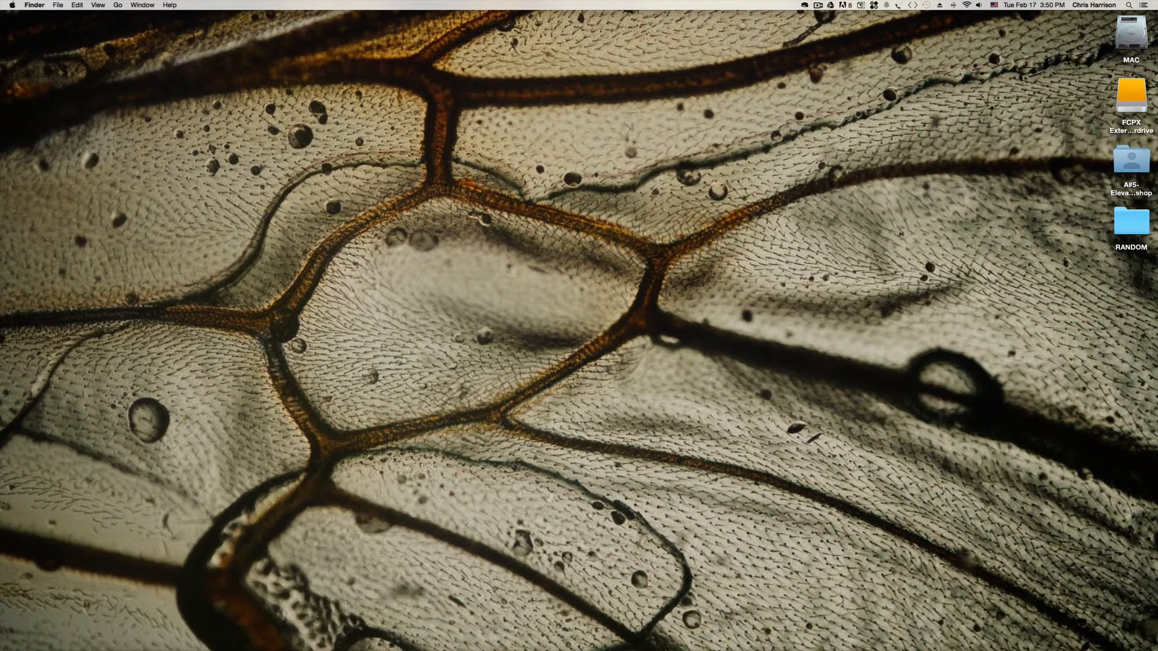
right_click(409, 626)
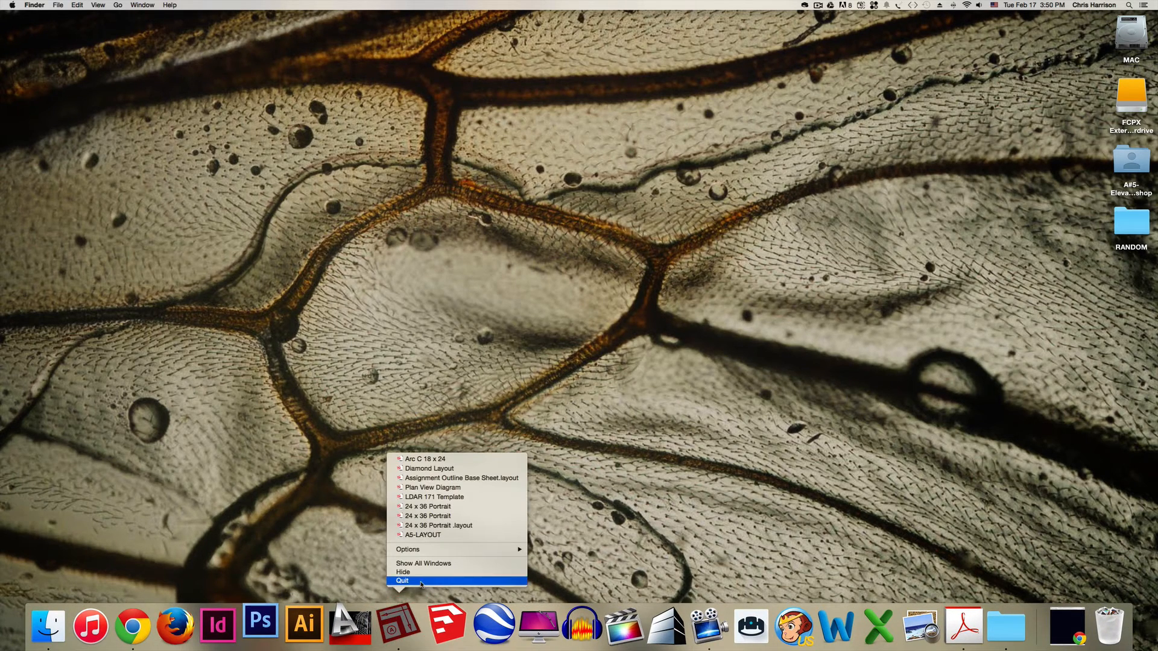
left_click(402, 581)
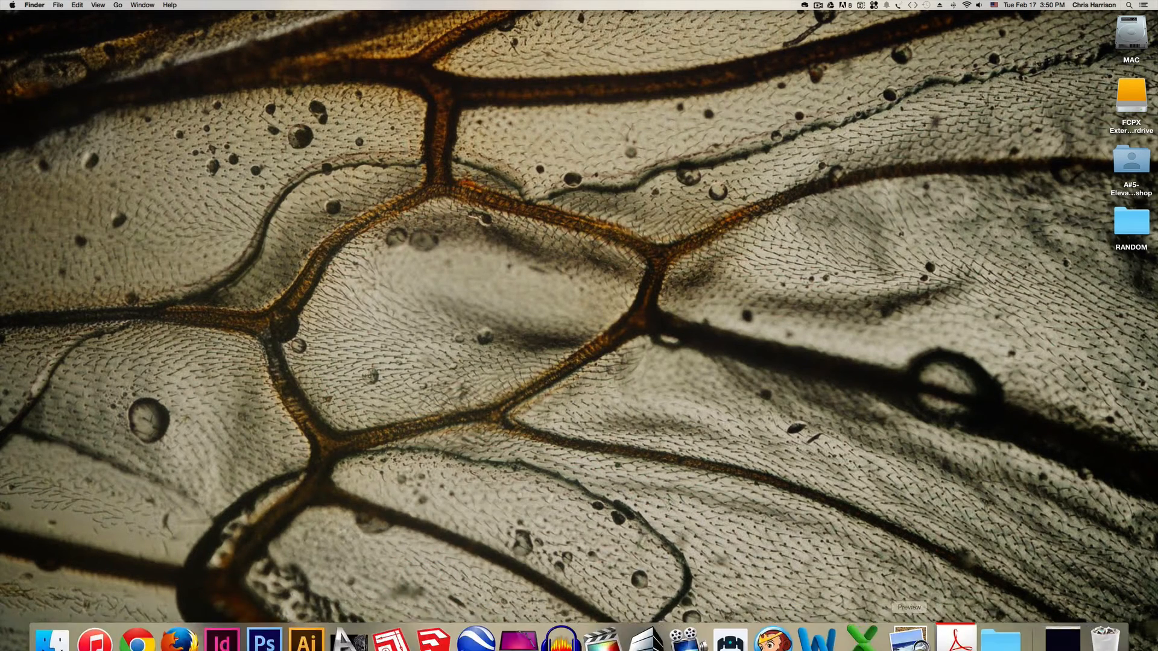
right_click(952, 625)
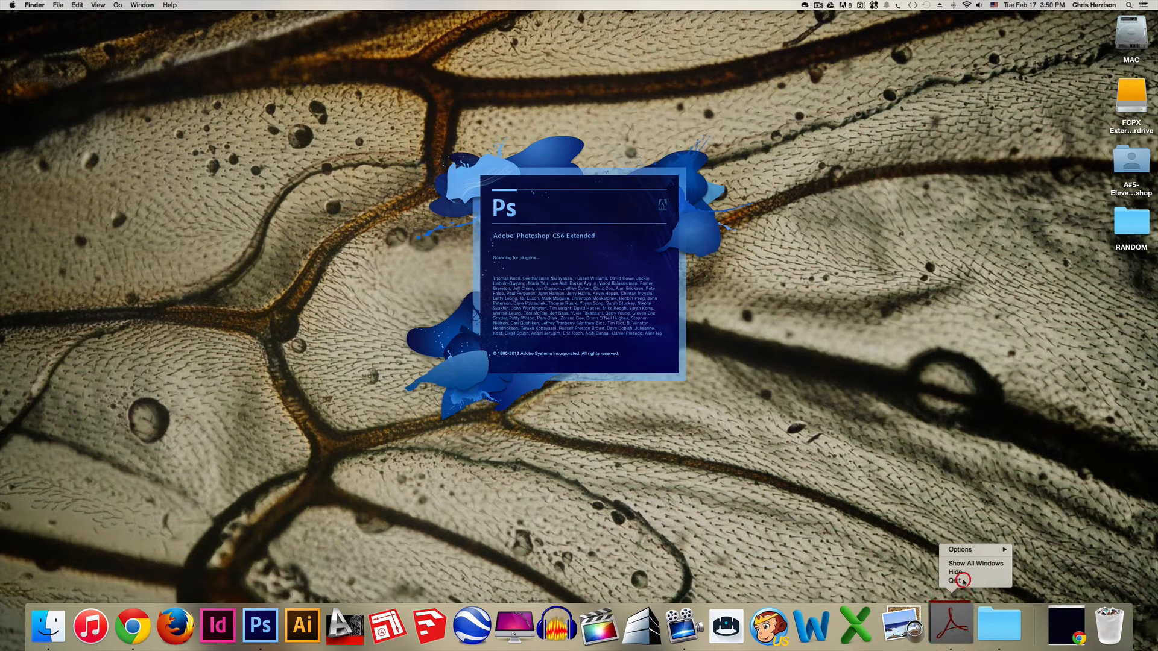
left_click(955, 581)
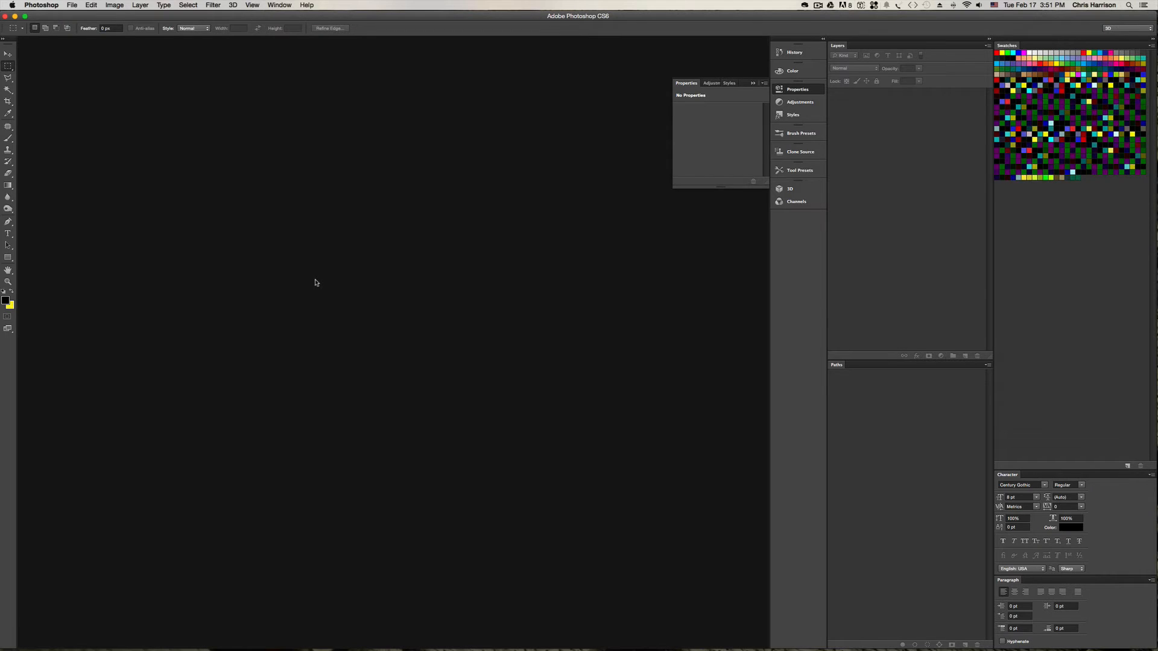
- Open both GOOD VEG.pdf and ALL VEG.pdf from the Photoshop/ELEVATION PDF folder
left_click(73, 5)
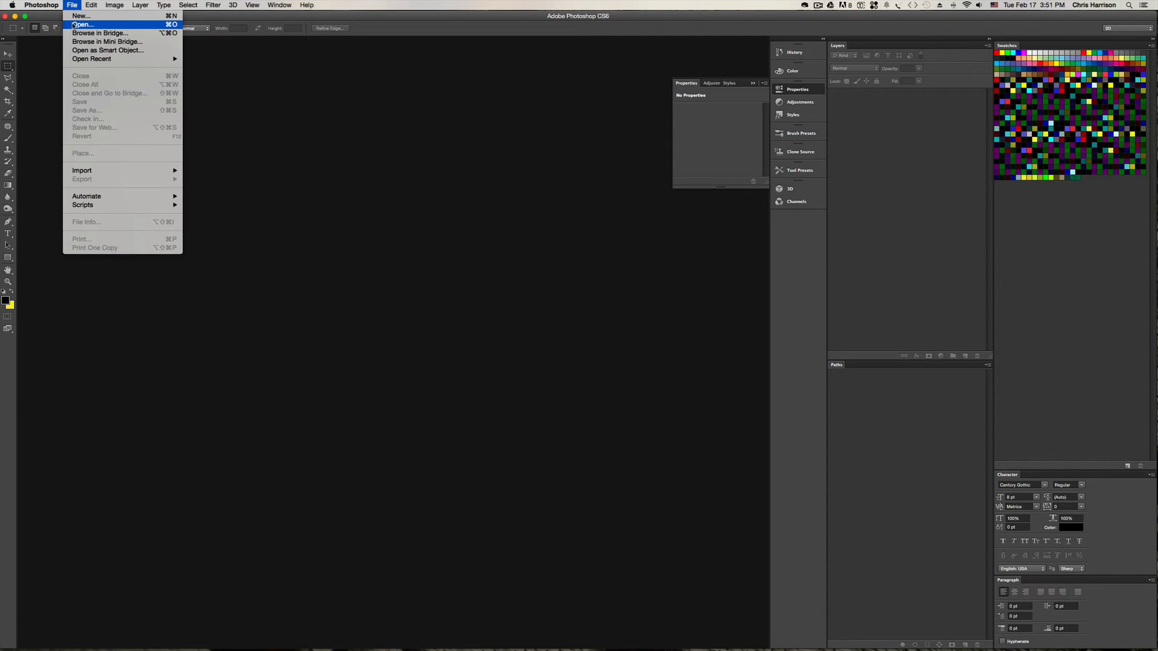
left_click(82, 24)
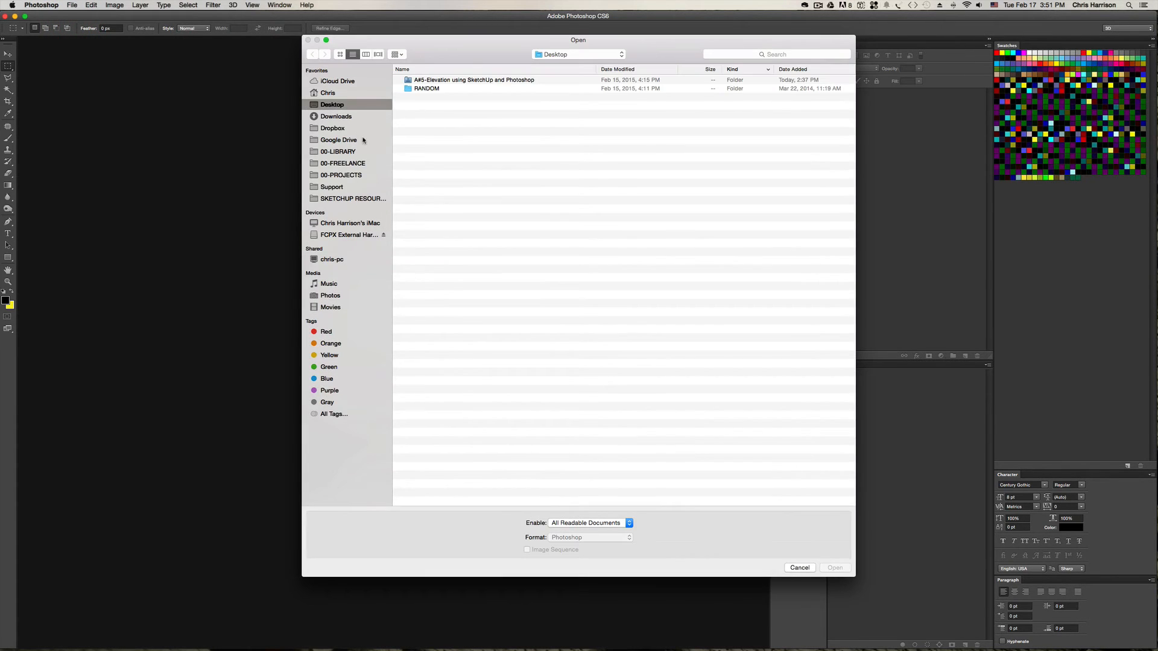
double_click(431, 80)
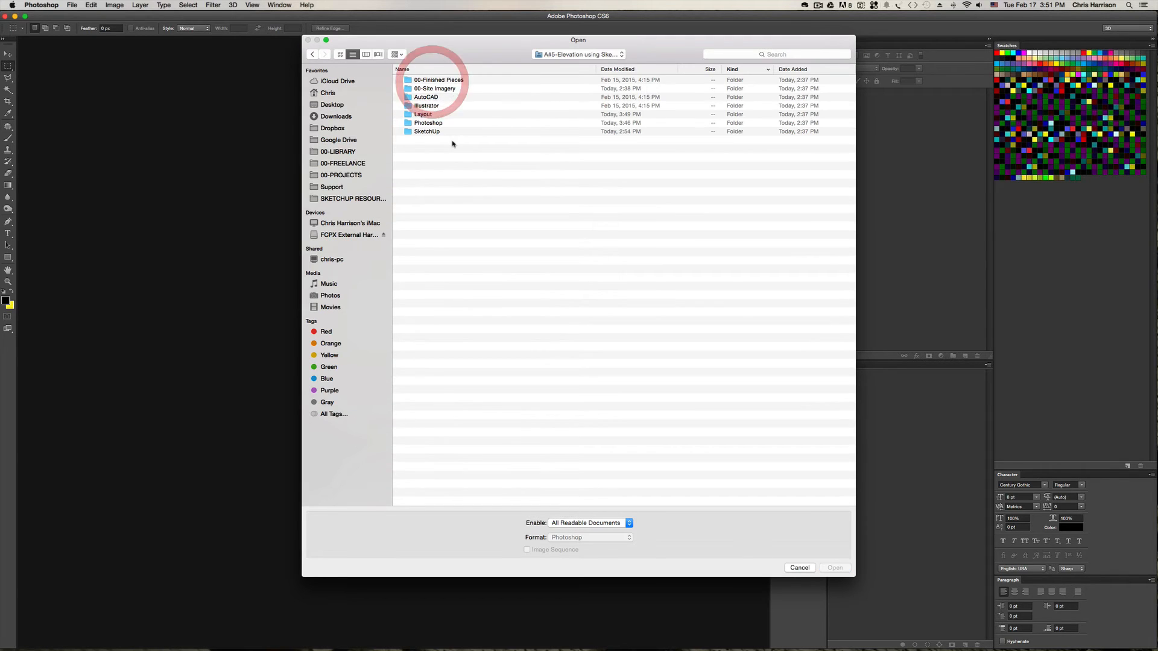
left_click(427, 123)
double_click(427, 125)
double_click(427, 89)
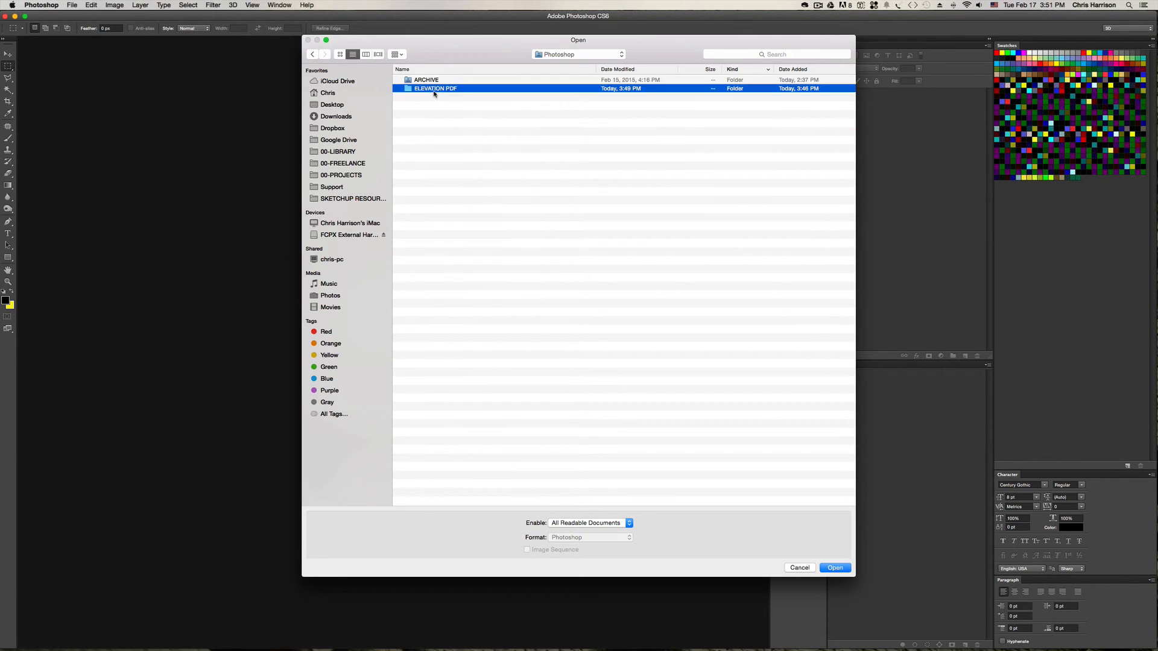
left_click(427, 87)
left_click(427, 81, "shift")
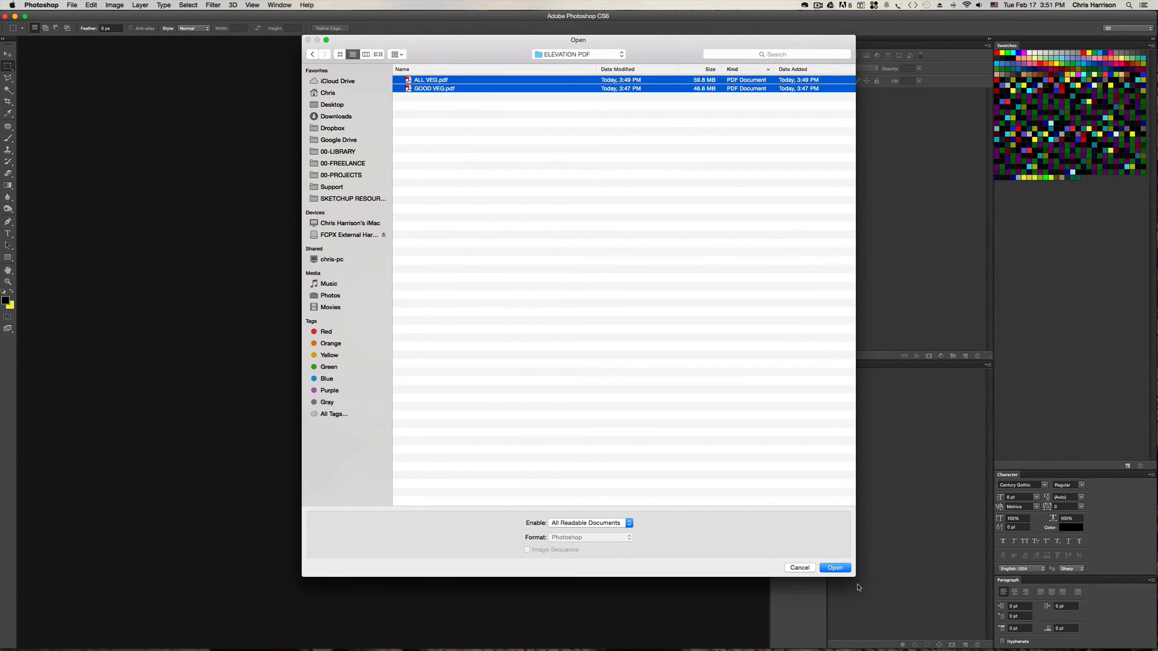
key("Return")
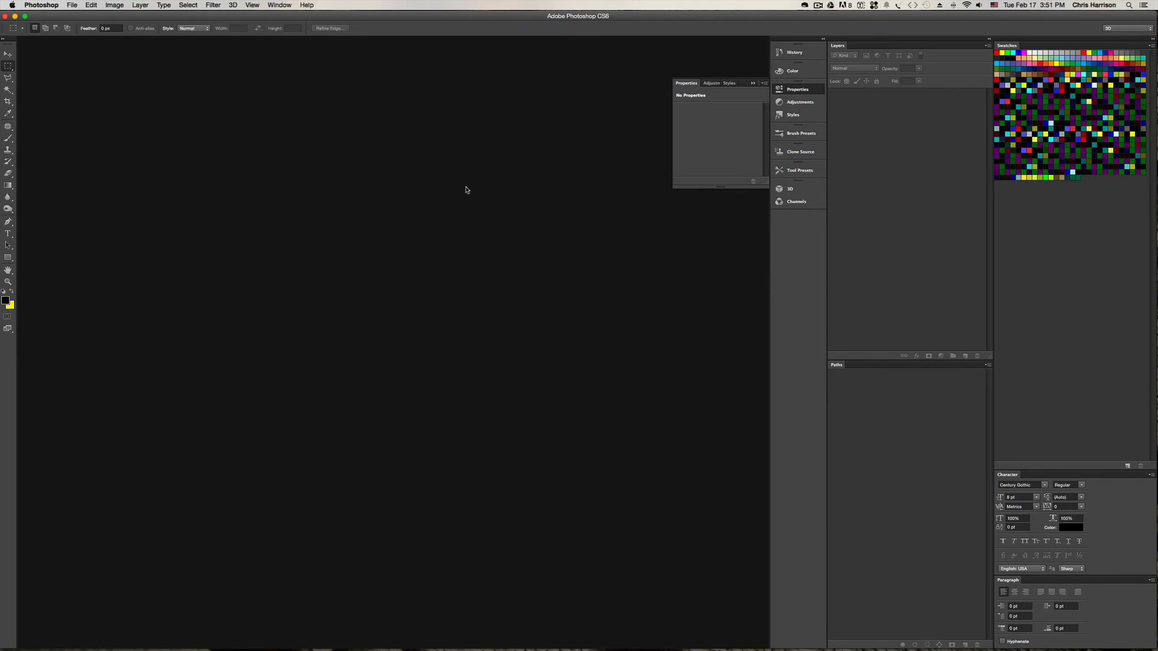
- Import ALL VEG cropped to Media Box as a 24 × 36 inch page
left_click(532, 223)
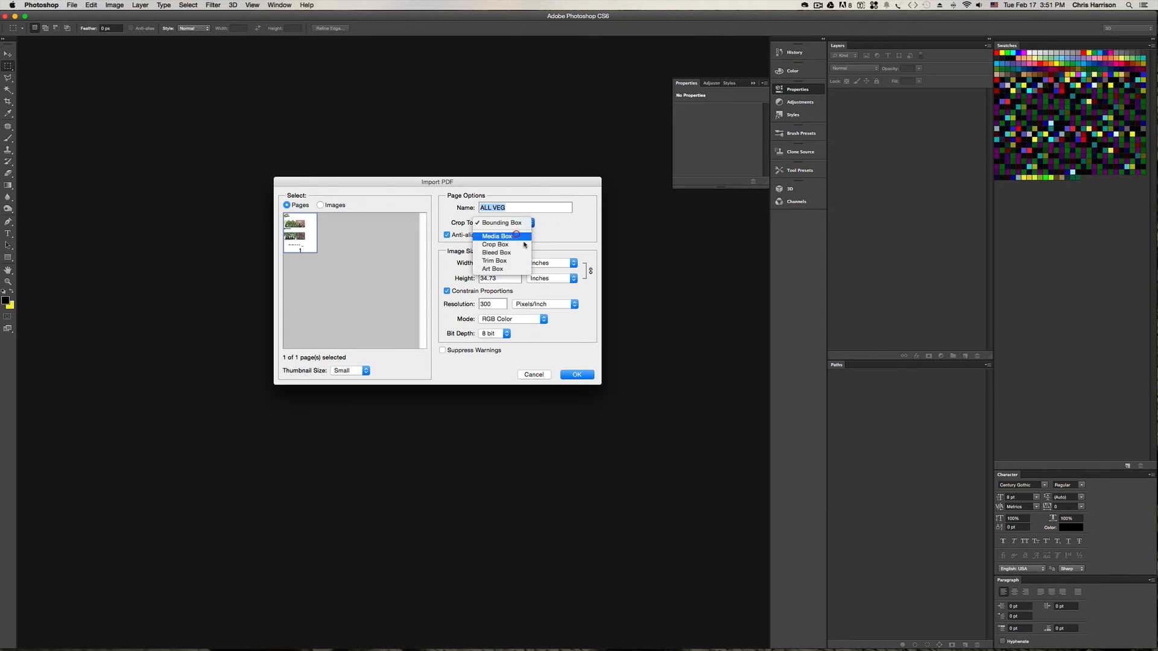
left_click(516, 237)
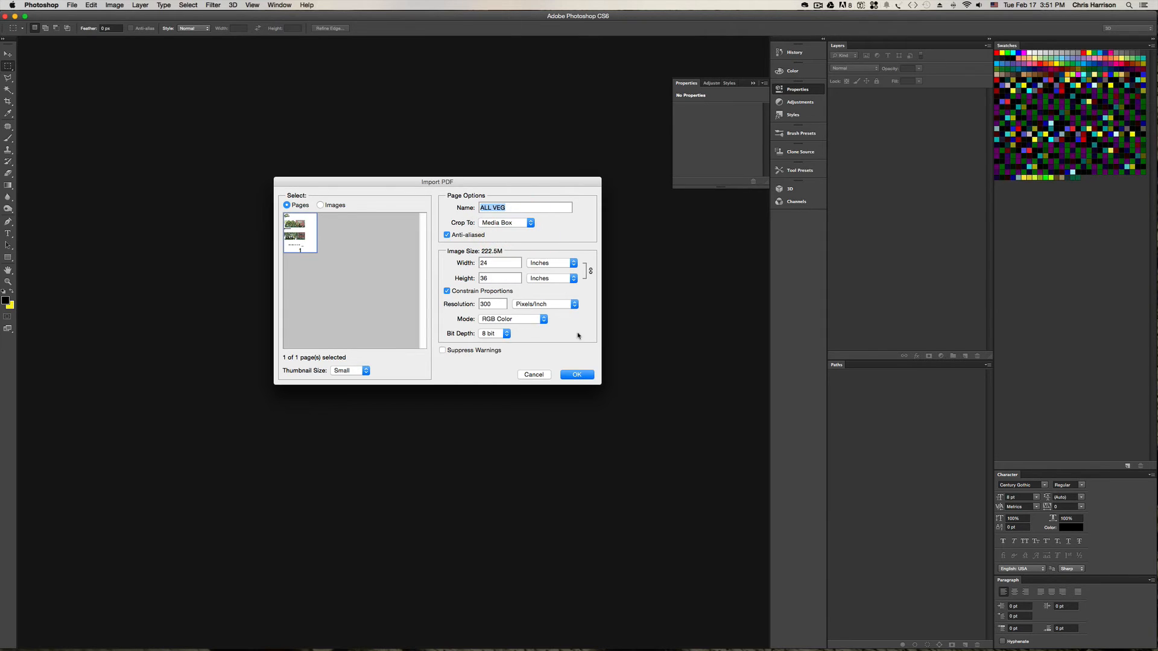
left_click(577, 374)
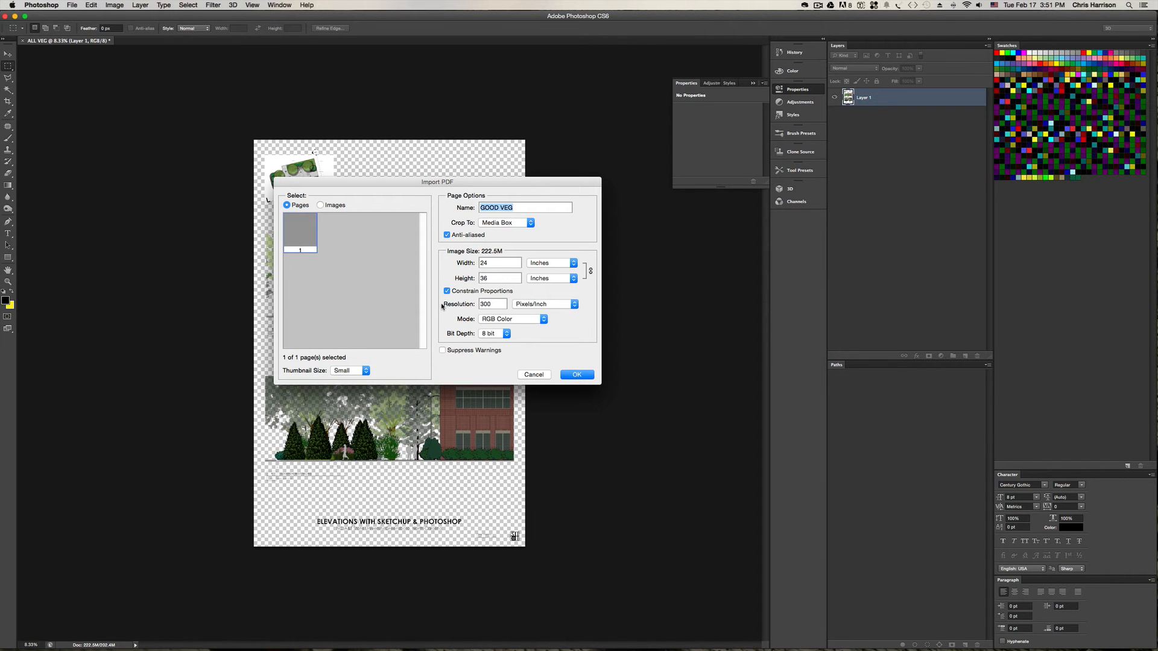
- Import GOOD VEG with the same settings and rename its layer GOOD VEG
left_click(588, 374)
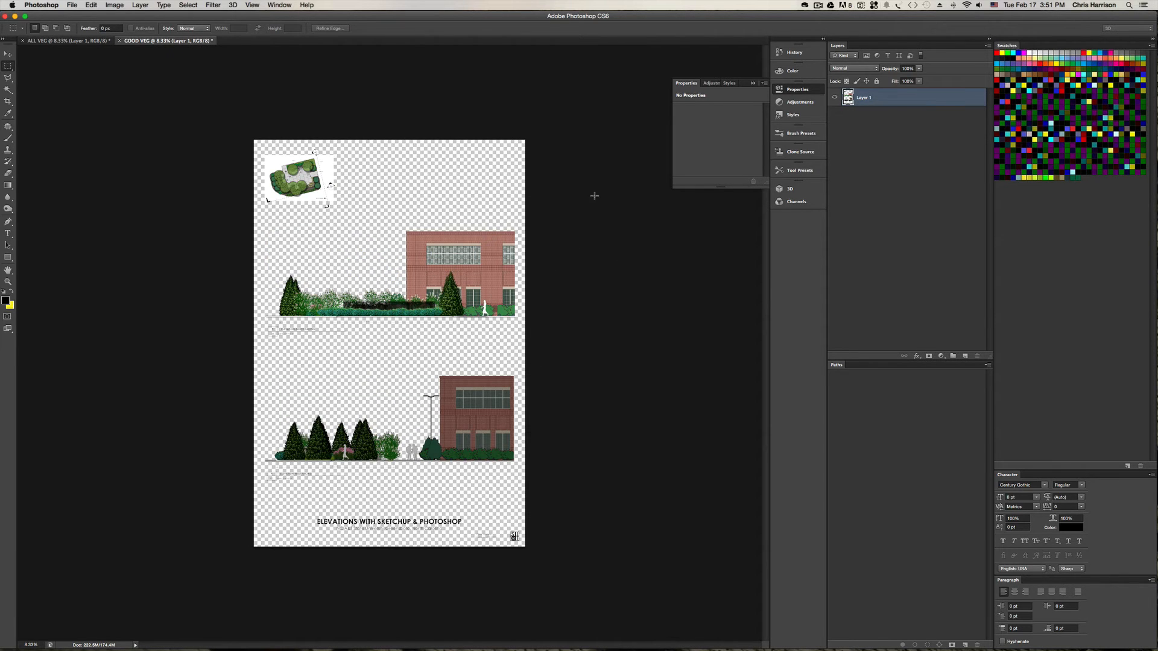
double_click(866, 98)
type("gOOD VEG")
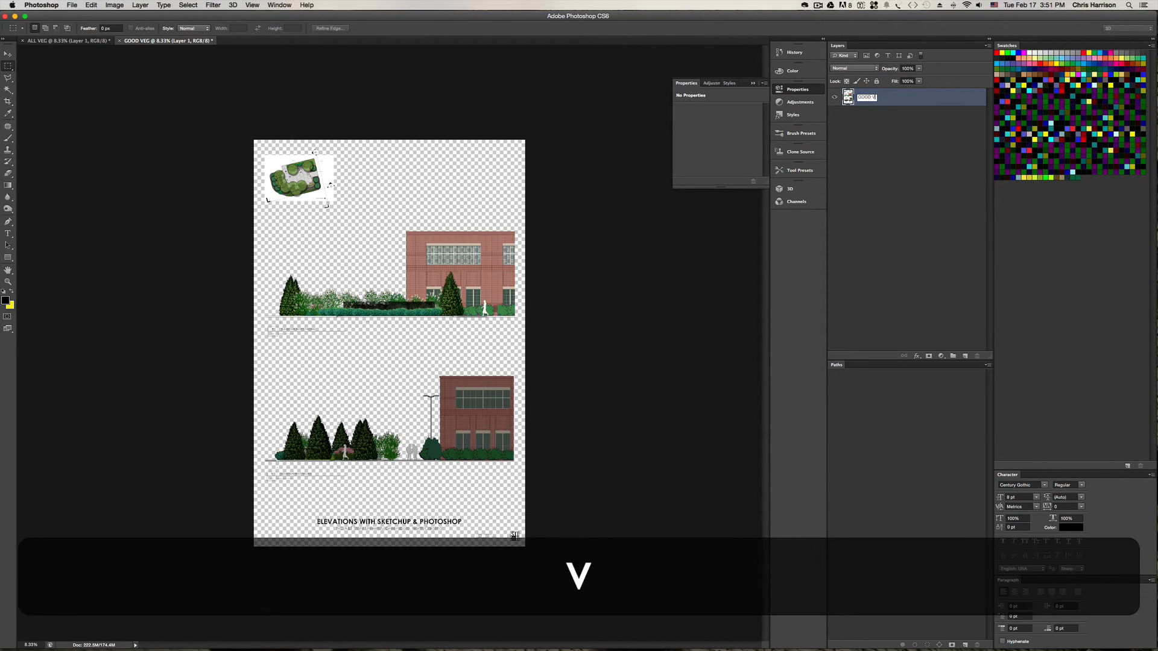
key("Return")
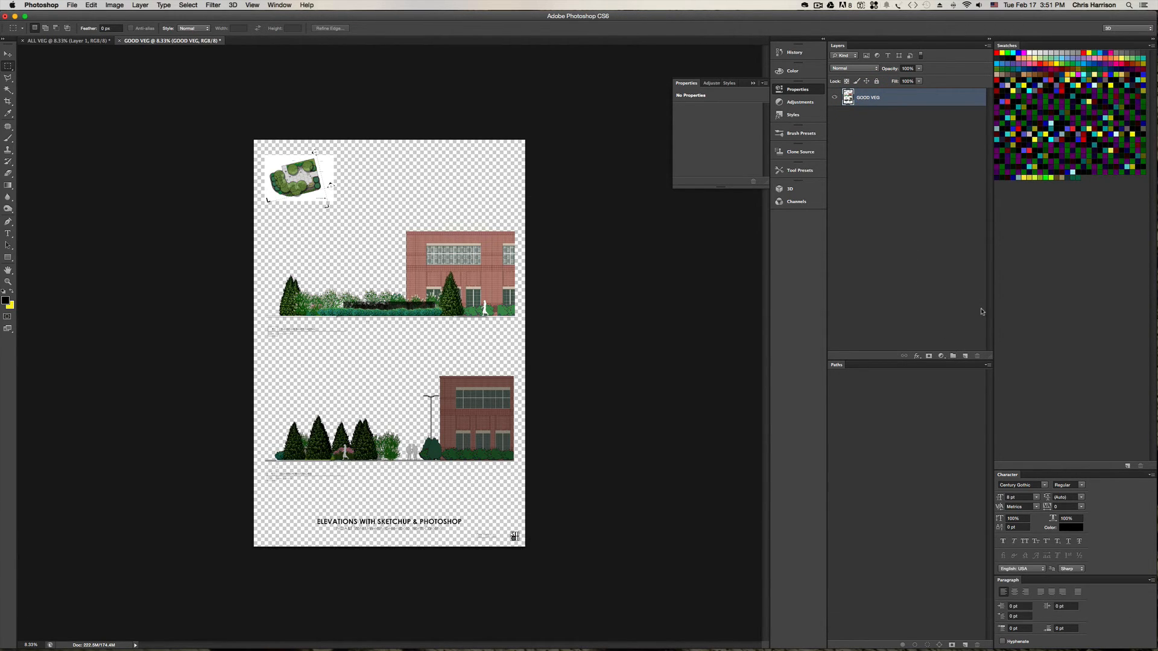
- Add a new layer below GOOD VEG named WHITE BACKGROUND
left_click(965, 356)
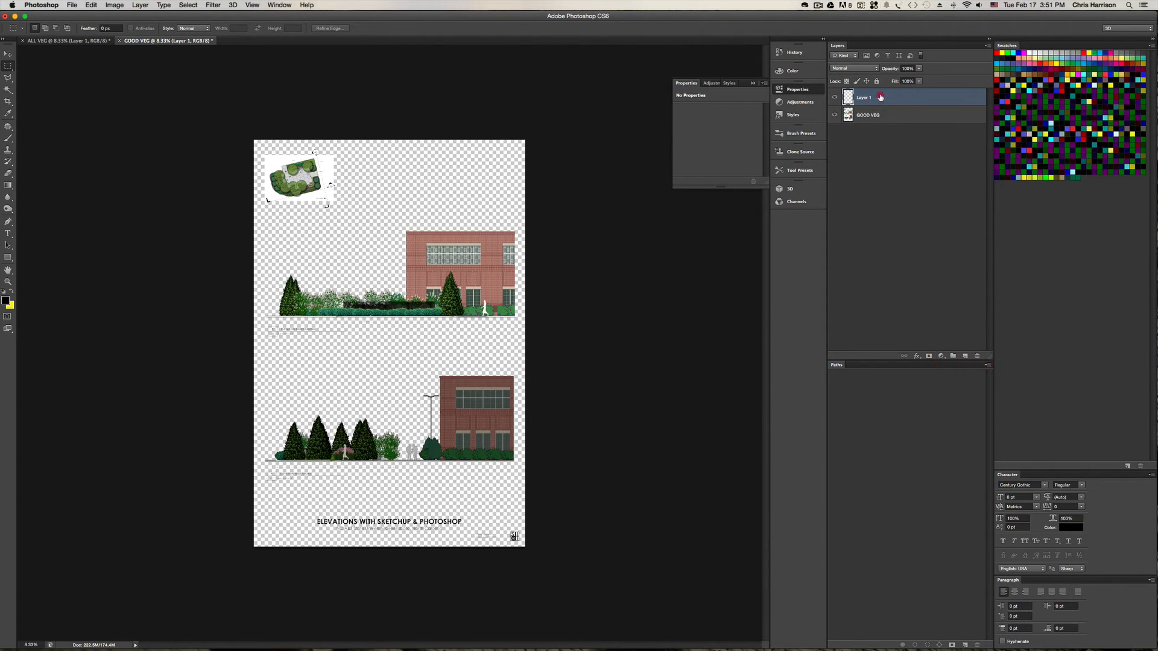
left_click_drag(879, 100, 879, 134)
double_click(864, 115)
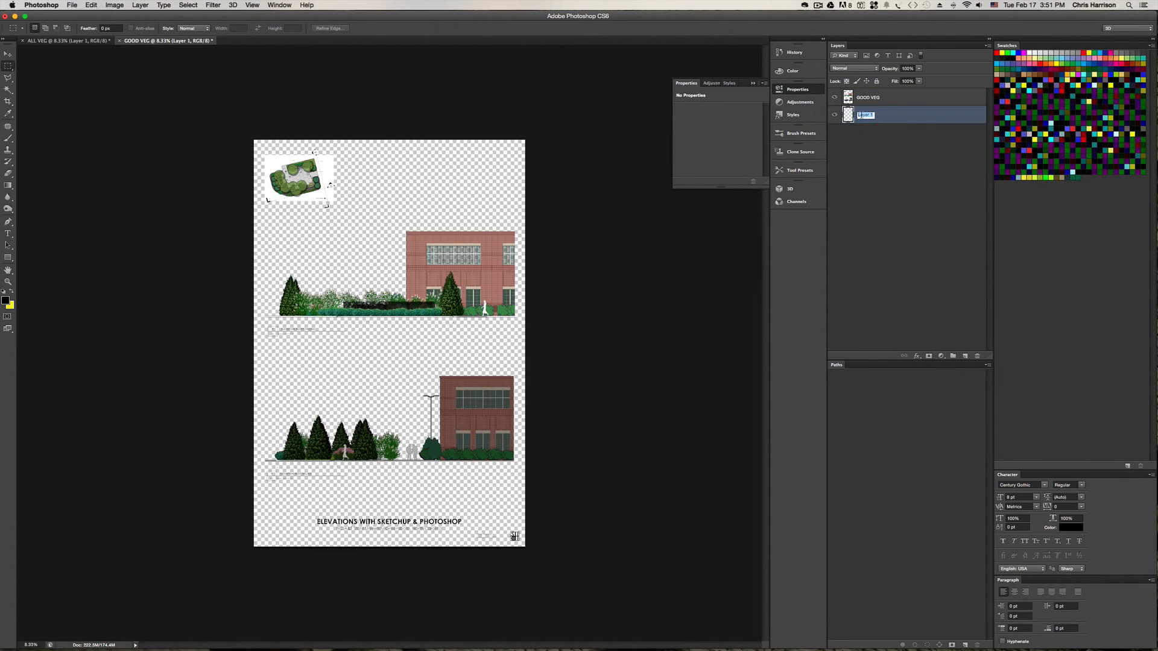
type("WHITE BACKG")
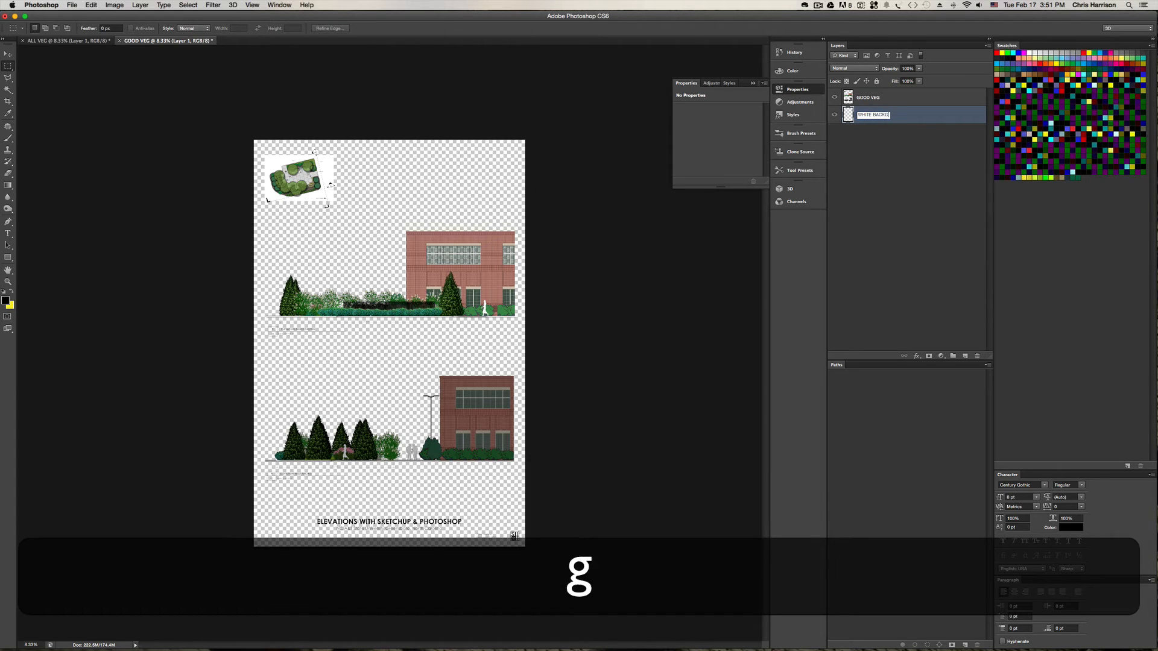
type("ROUND")
key("Return")
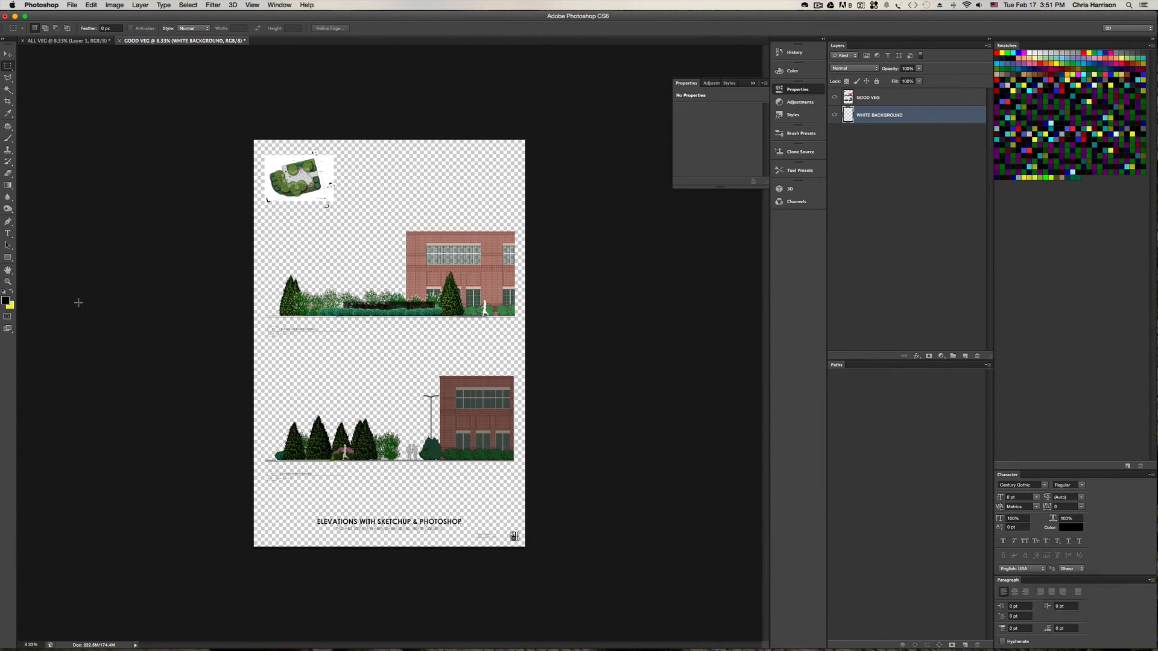
- Fill the WHITE BACKGROUND layer with white
left_click(4, 291)
left_click(12, 291)
key("F5")
key("Return")
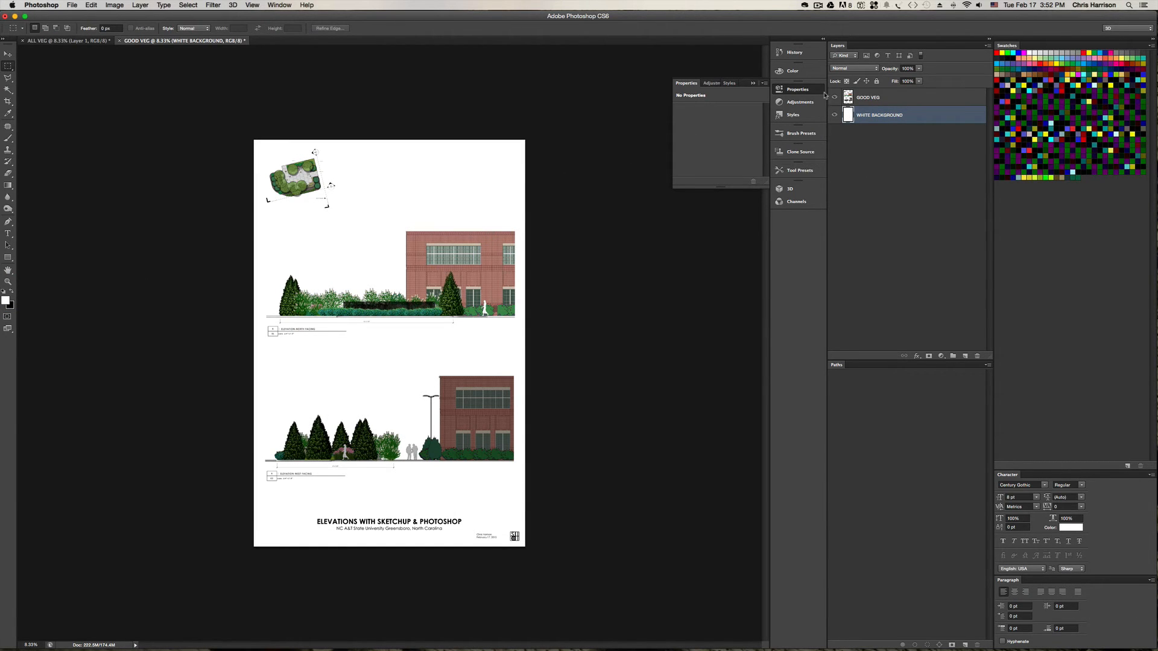
- Copy the whole ALL VEG canvas merged and paste it in place into GOOD VEG
left_click(50, 41)
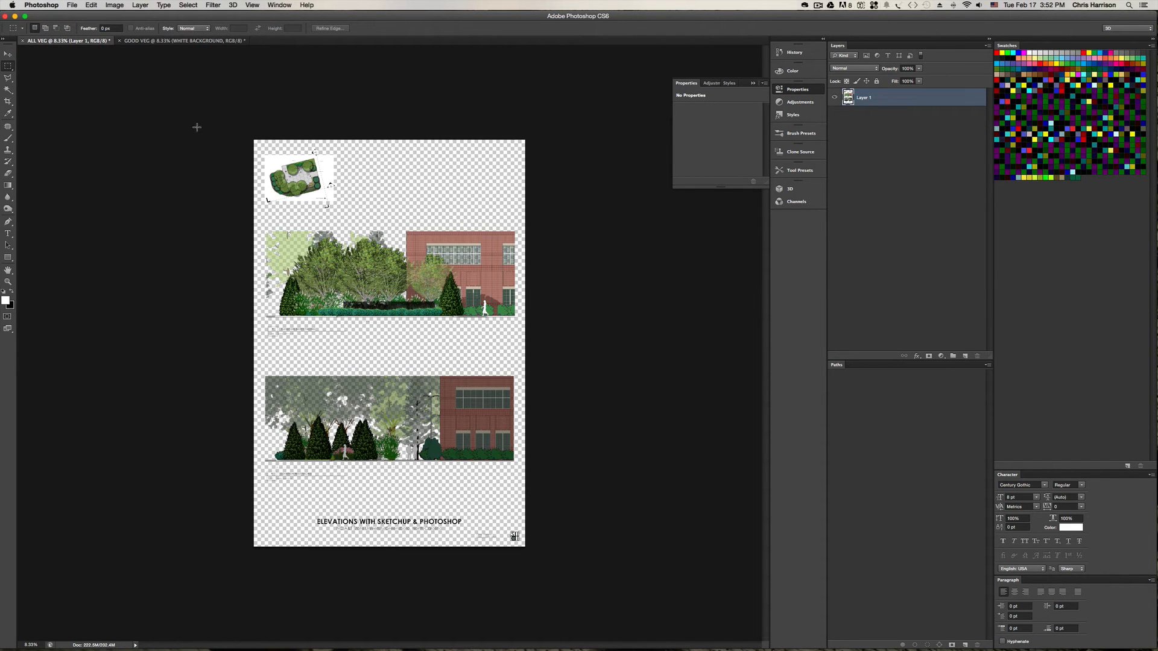
key("shift+super+a")
key("shift+super+c")
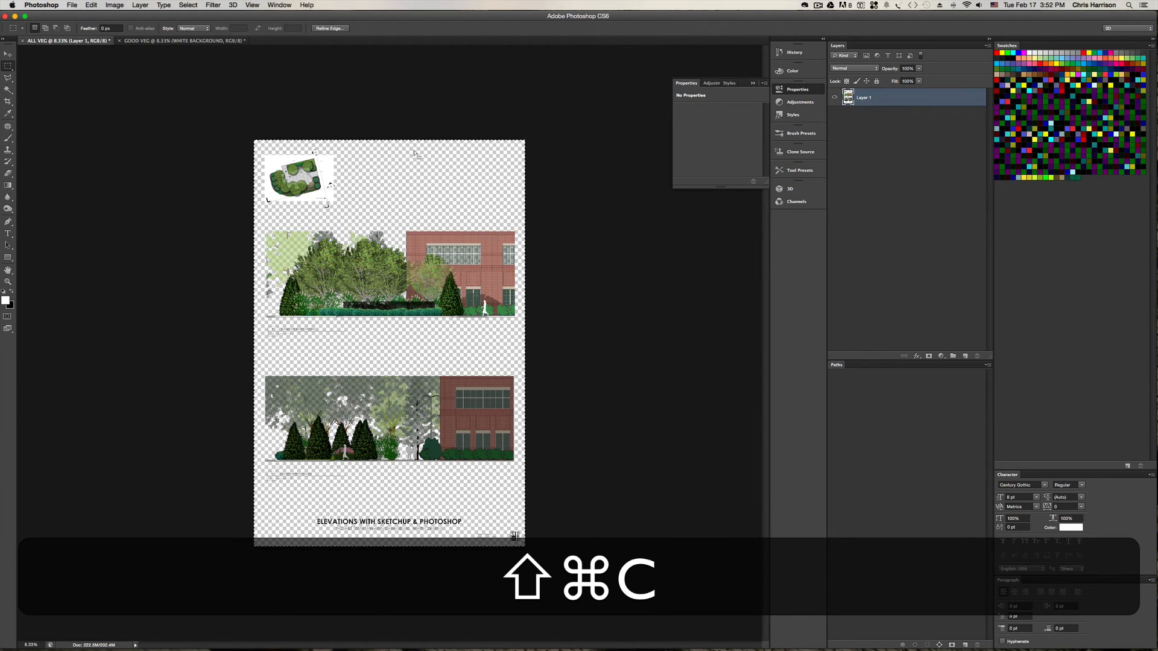
left_click(152, 41)
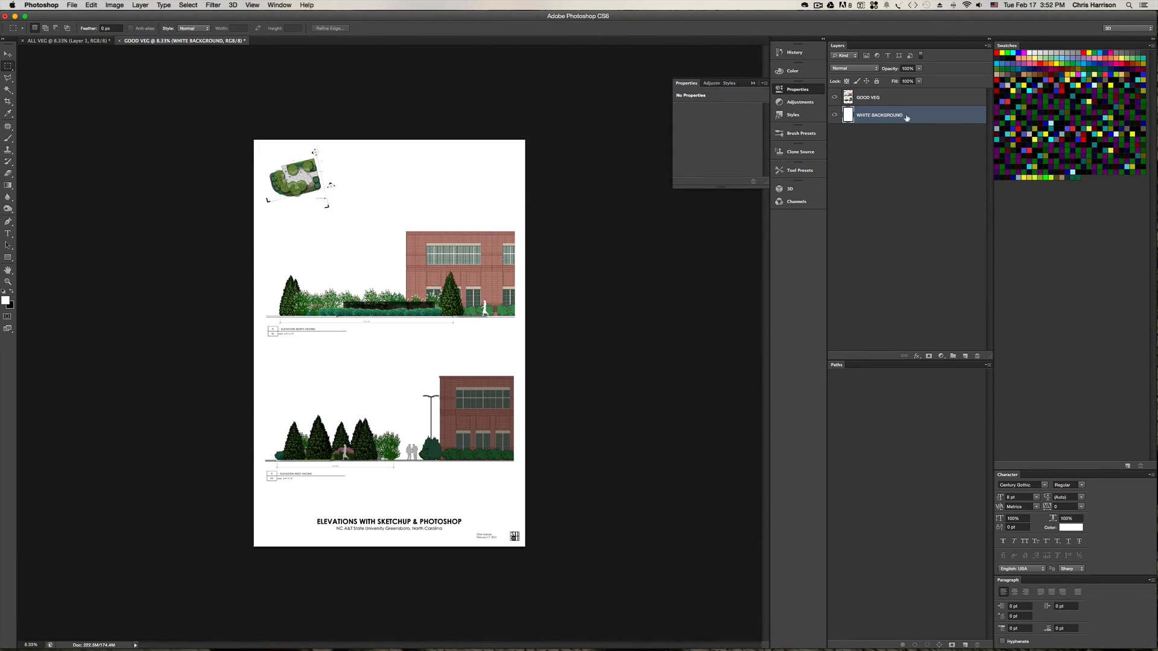
key("shift+super+v")
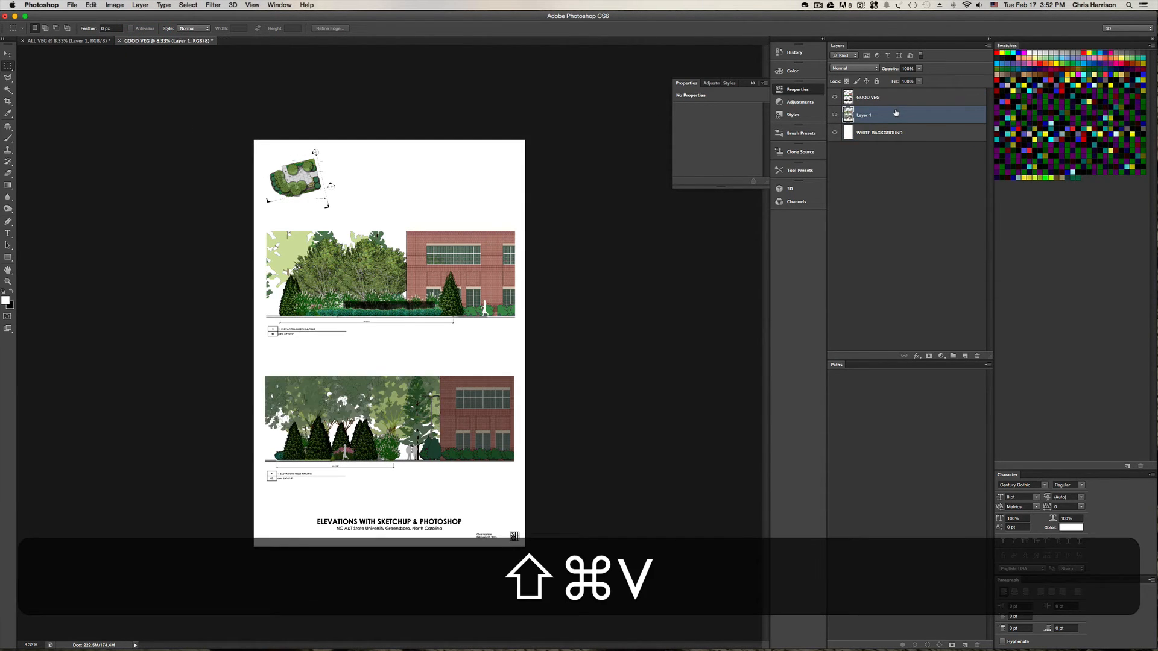
- Rename the pasted layer ALL VEG
double_click(863, 114)
type("ALL V")
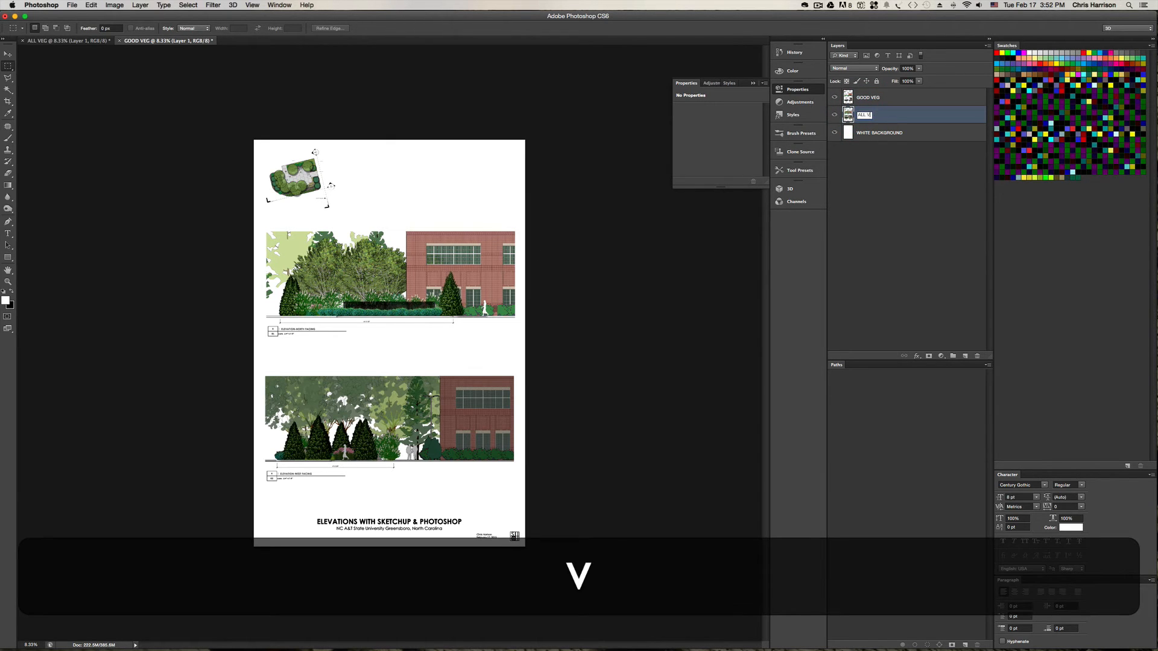
type("EG")
key("Return")
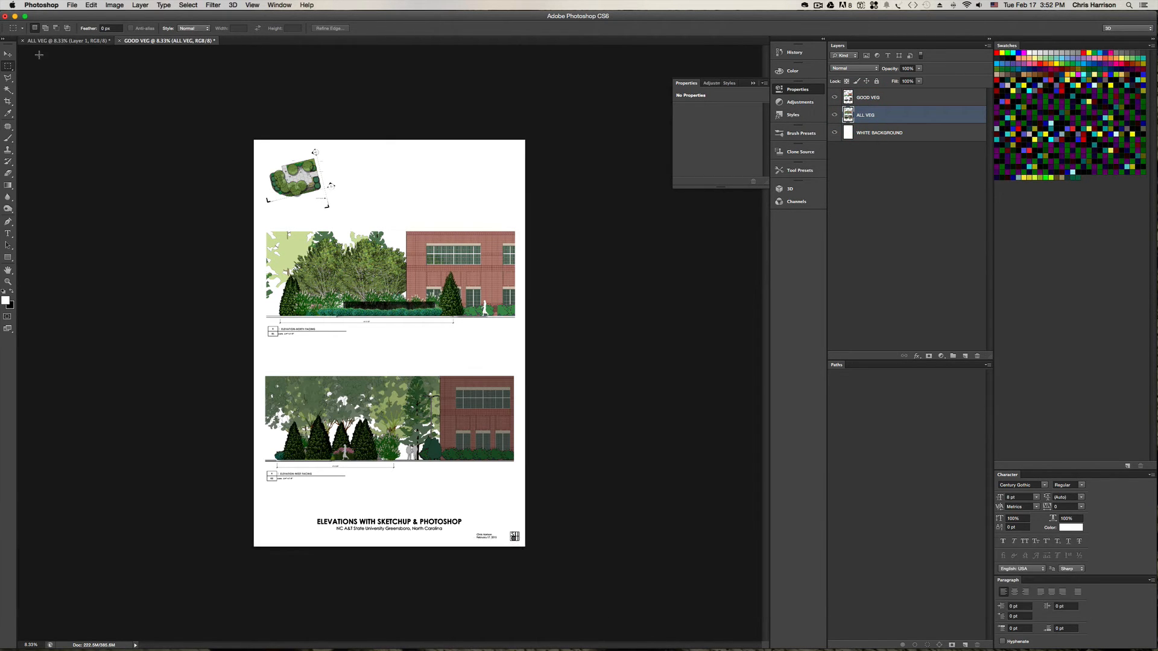
- Close the ALL VEG document, answering the save prompt
left_click(59, 40)
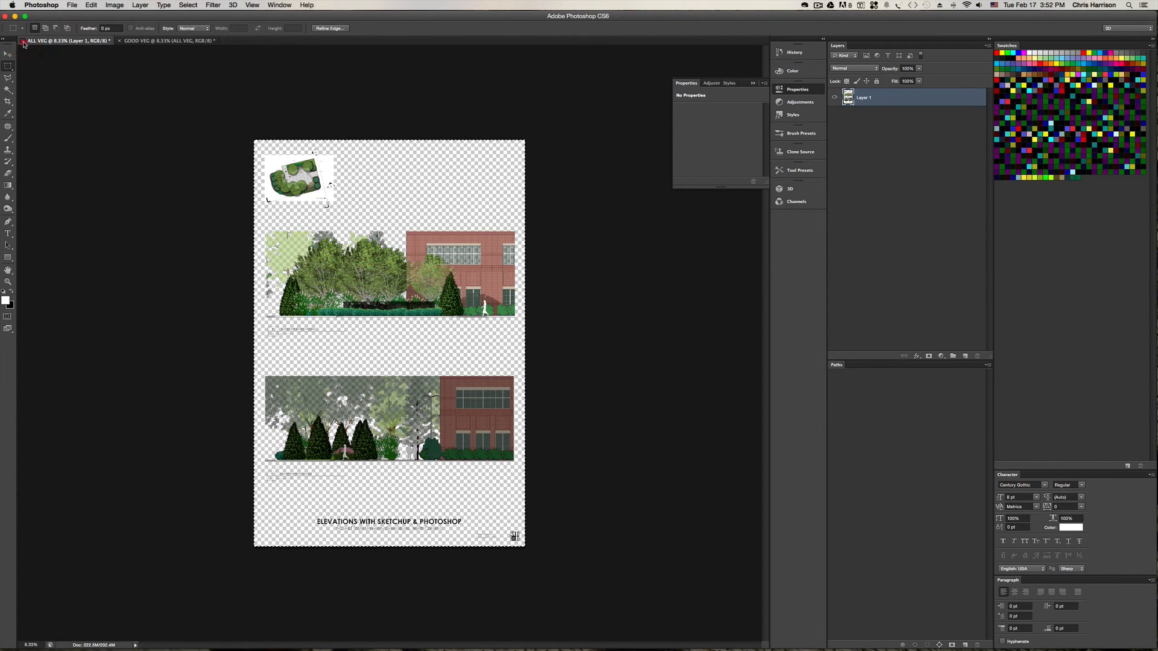
key("super+w")
left_click(534, 211)
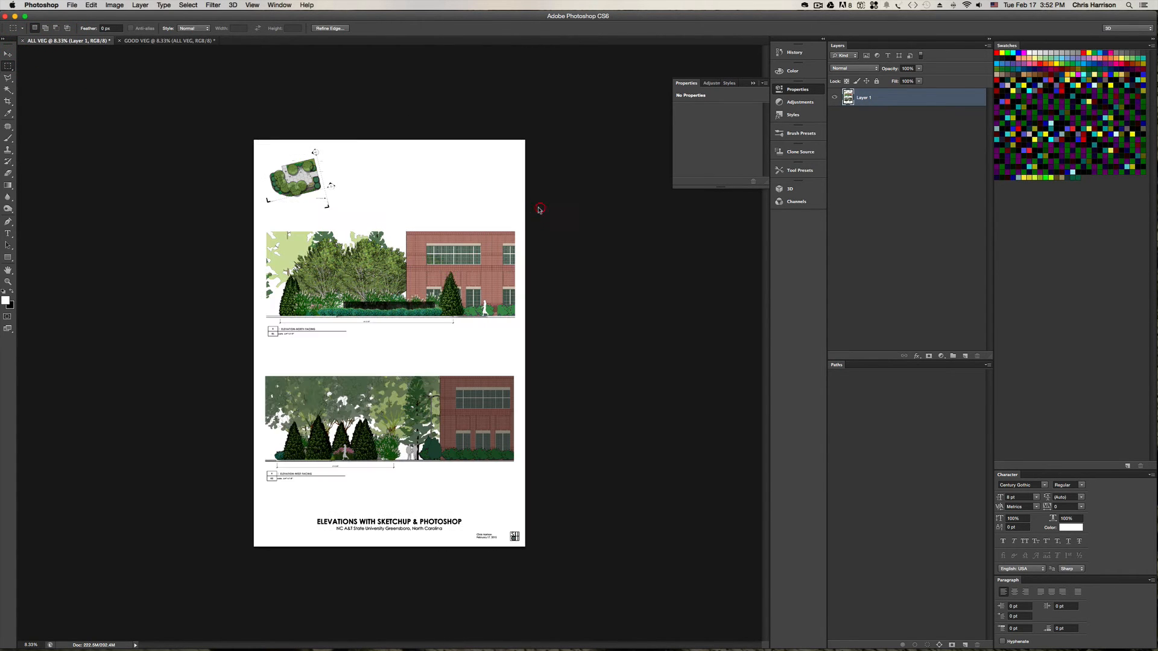
- Open Blue Spruce, Existing Conditions Tree and Zelkova images from A#5-Elevation/00-Site Imagery
key("super+shift+o")
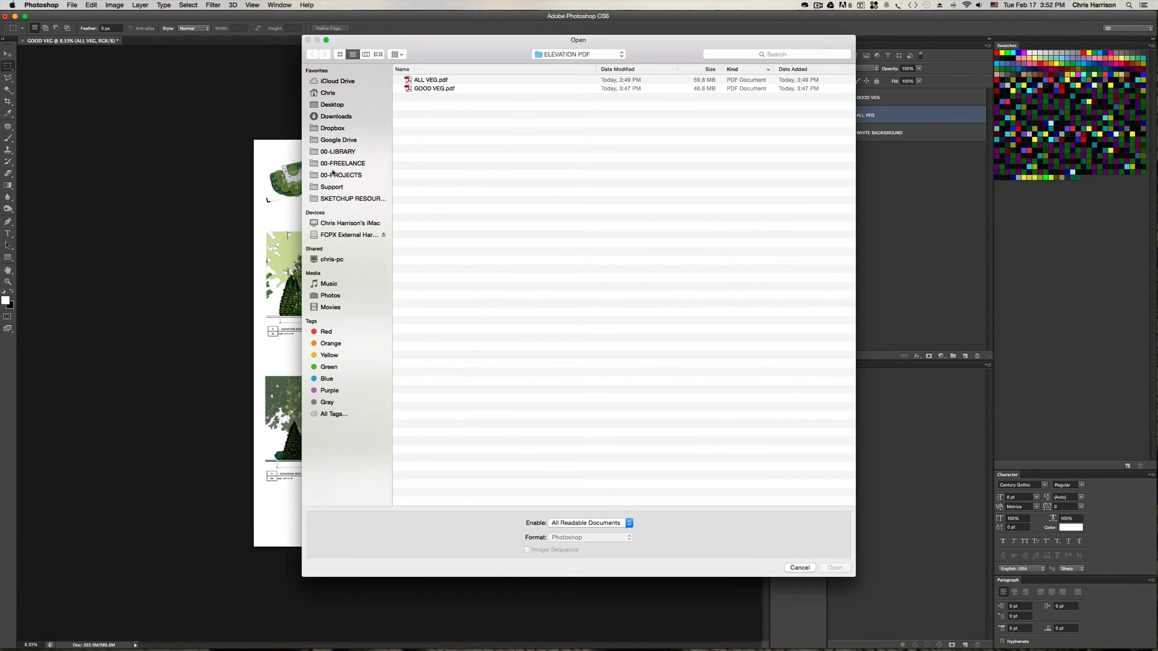
left_click(332, 104)
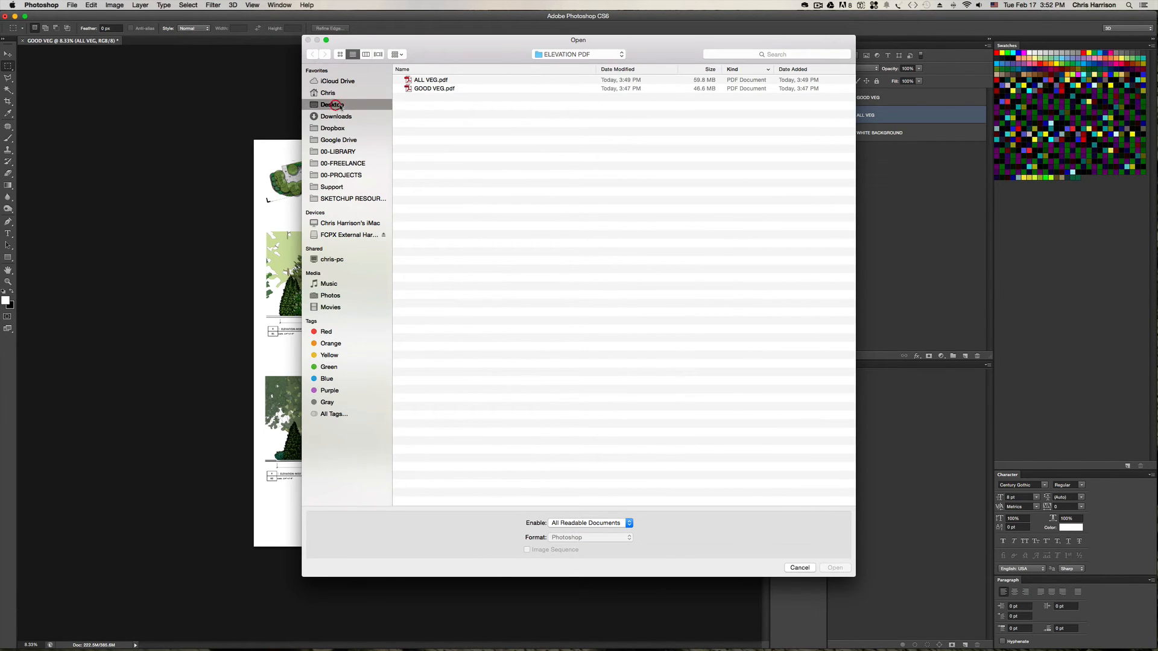
left_click(453, 81)
double_click(451, 82)
double_click(432, 86)
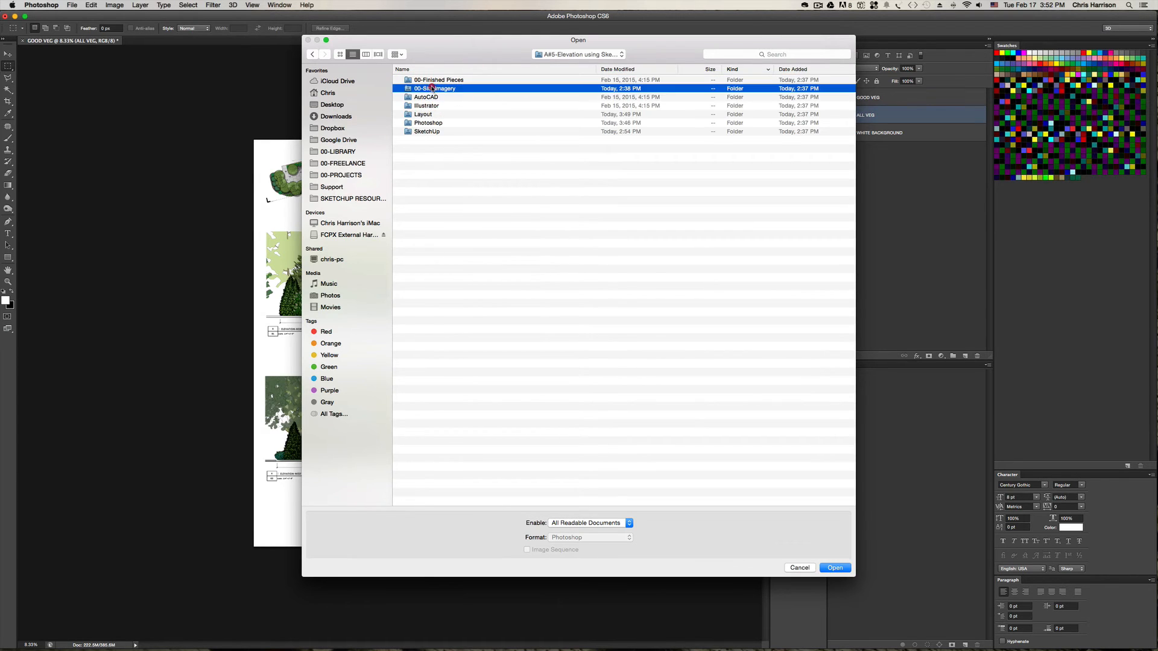
left_click_drag(497, 98, 430, 76)
left_click(431, 79, "shift")
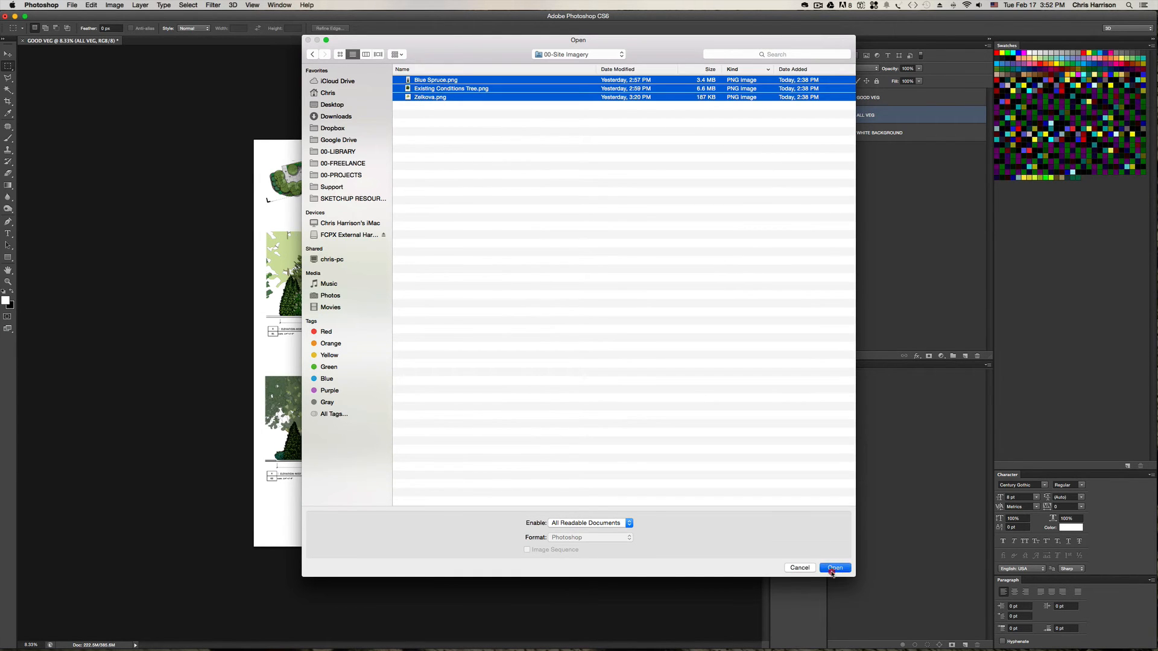
left_click(835, 568)
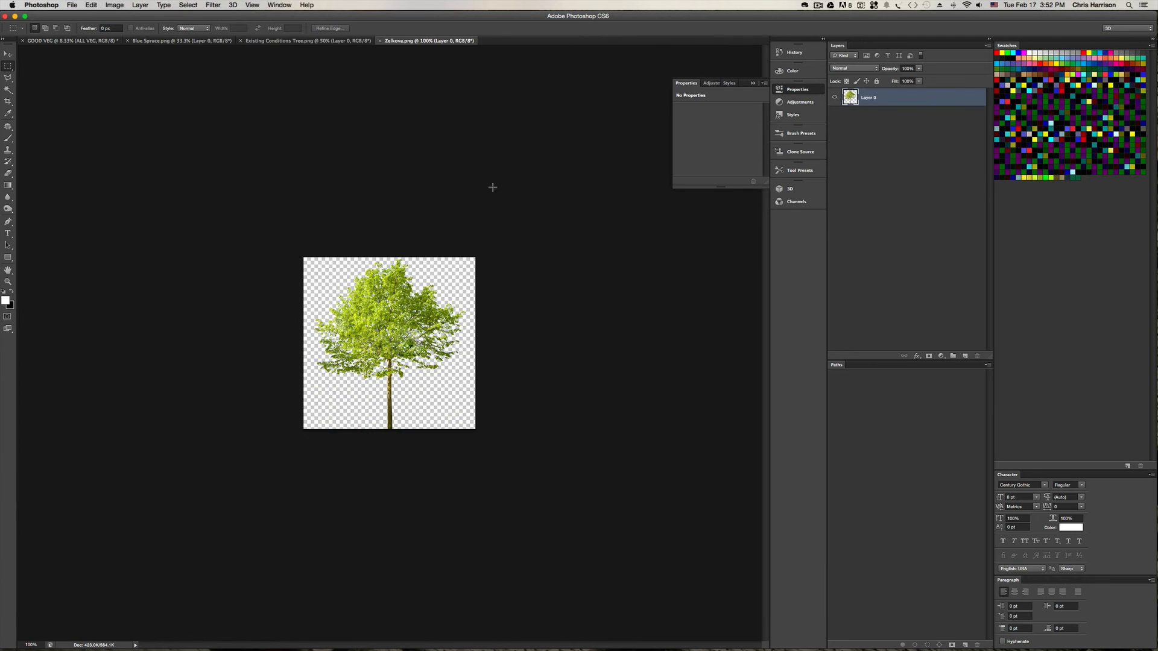
- Select all of the Zelkova image, copy it merged, and return to the elevation sheet
key("shift+super+a")
key("shift+super+c")
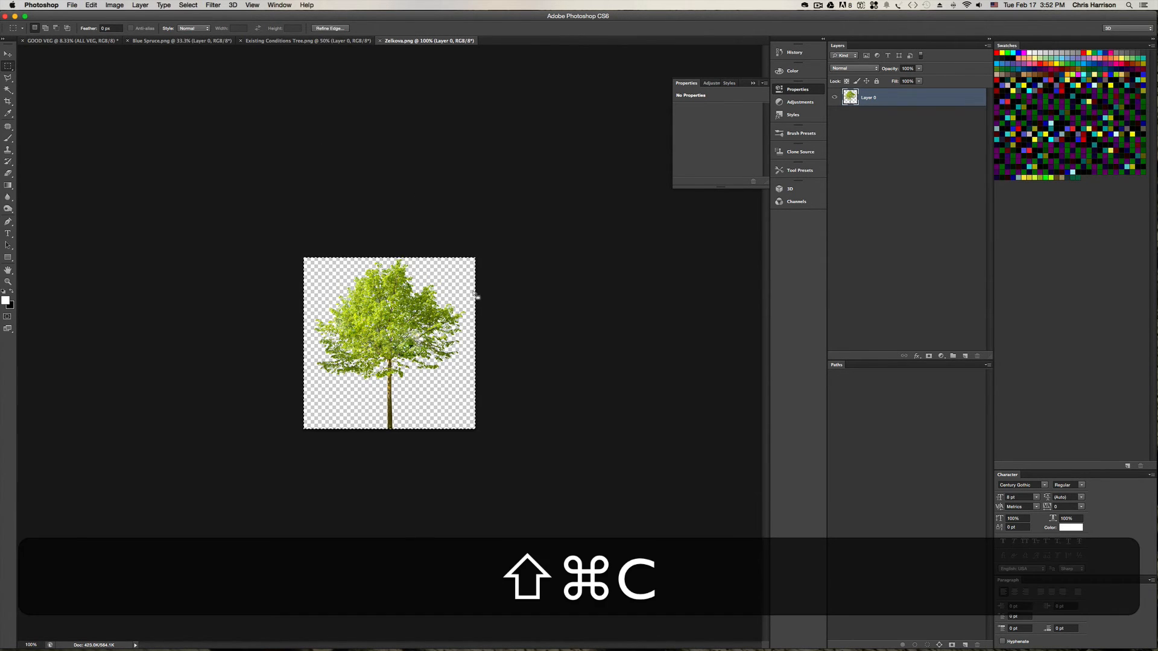
left_click(71, 41)
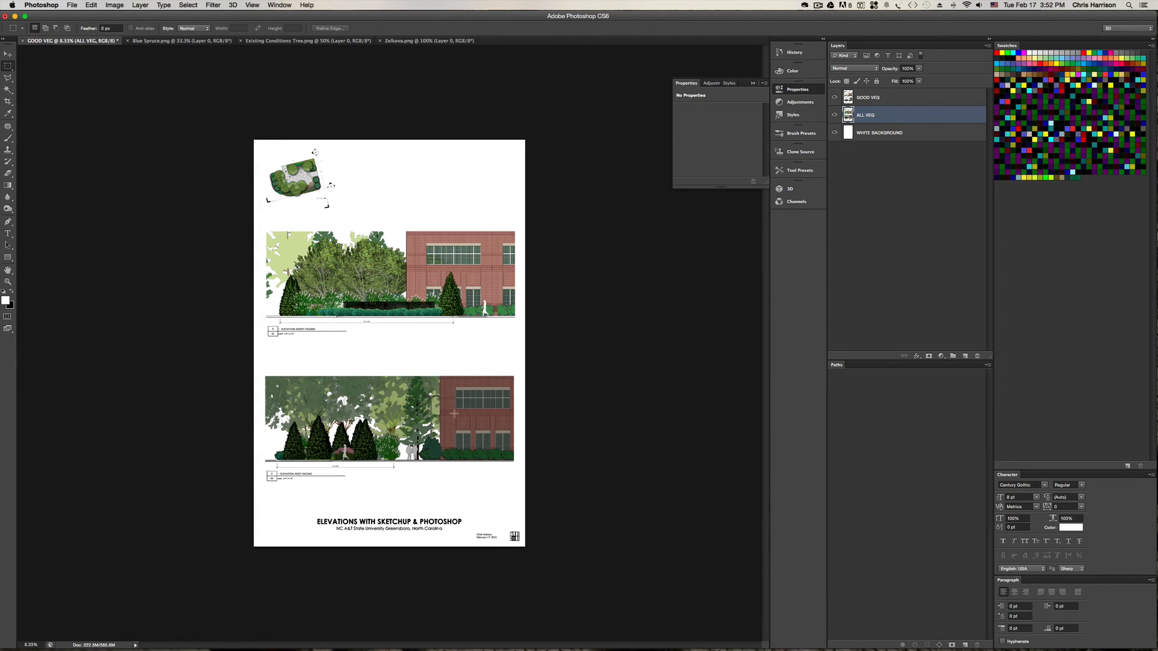
- Bring the north elevation into view, paste the Zelkova tree, and group its layer
scroll(336, 307, "down", 4)
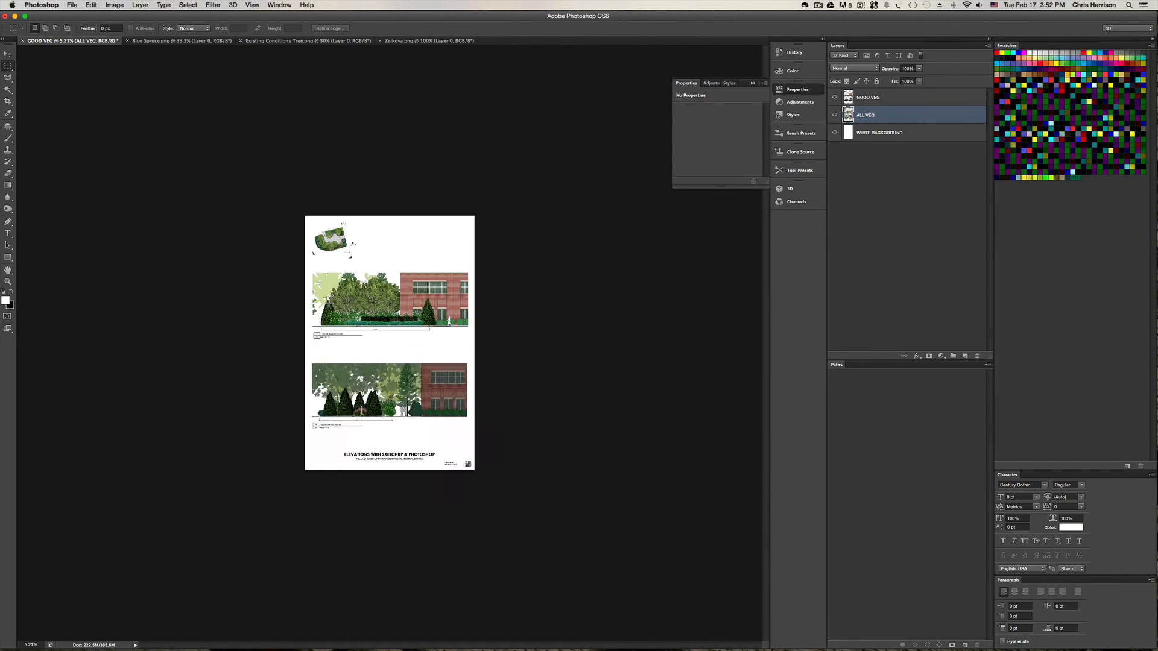
scroll(336, 307, "up", 10)
scroll(336, 307, "down", 4)
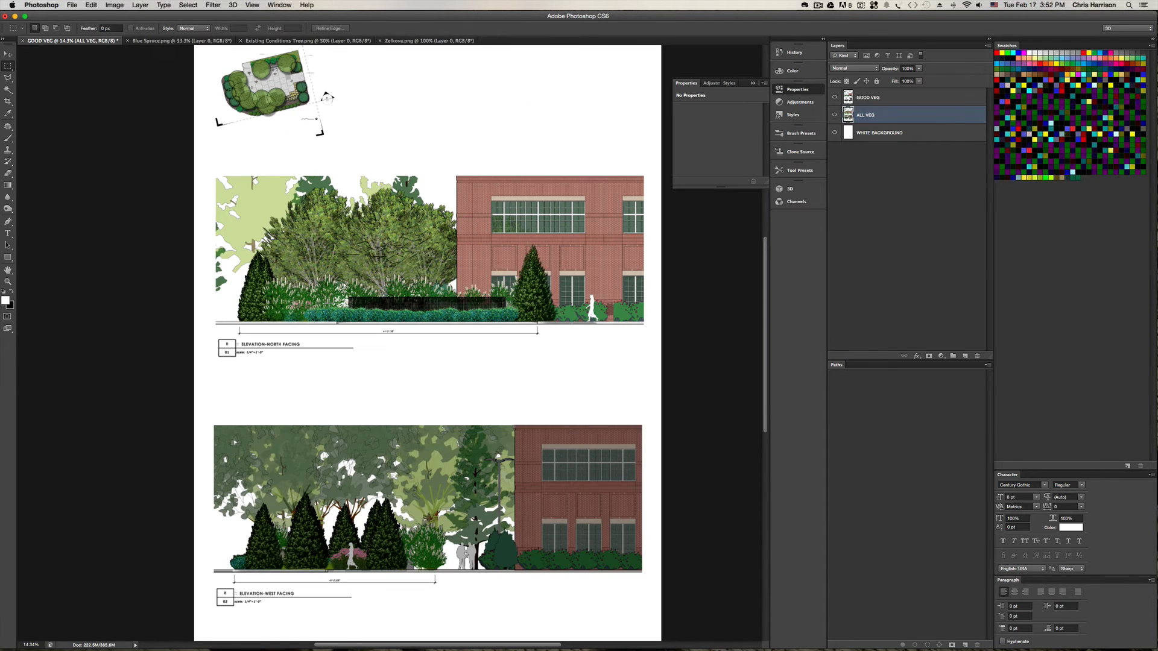
scroll(330, 300, "up", 3)
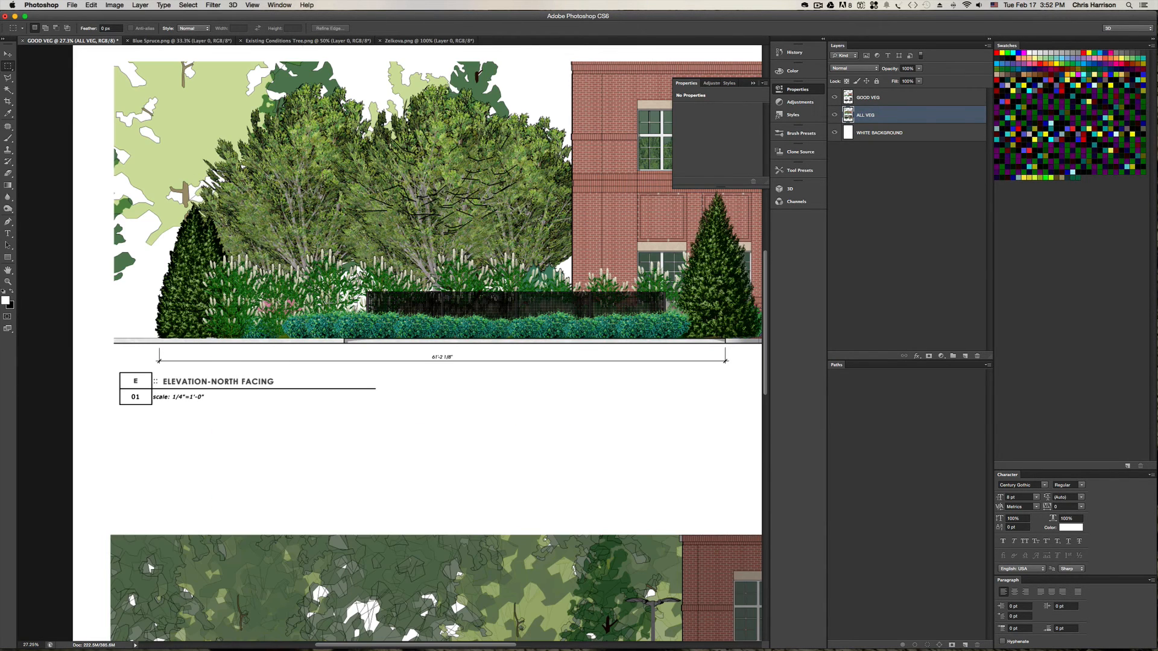
key("h")
left_click_drag(403, 268, 440, 369)
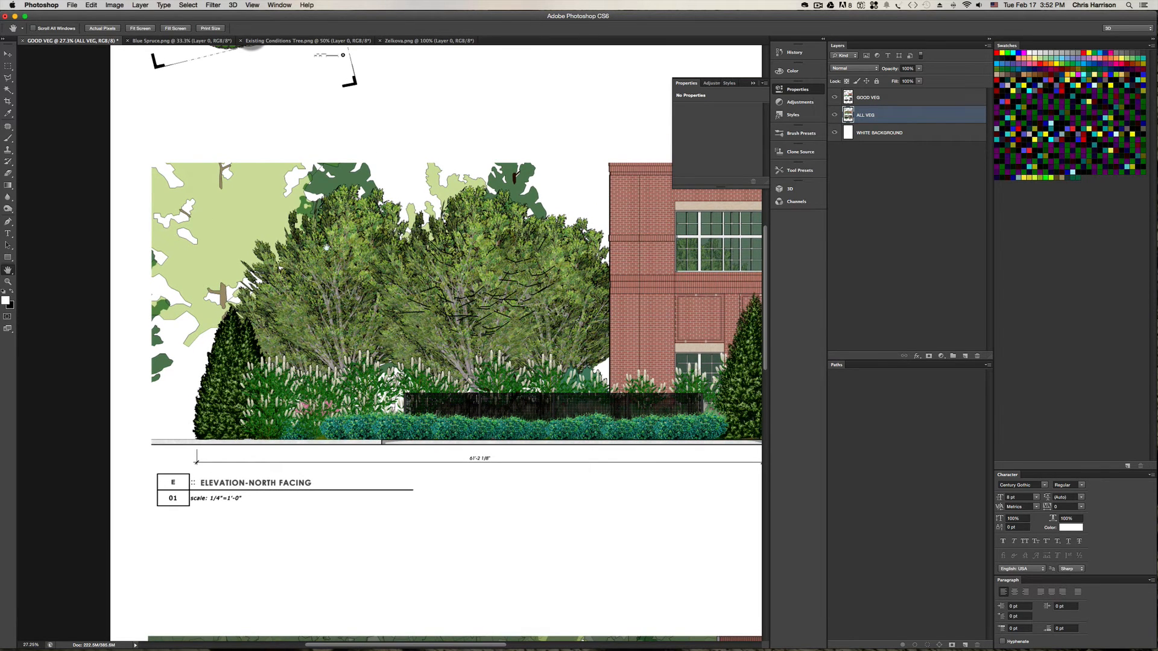
key("shift+super+v")
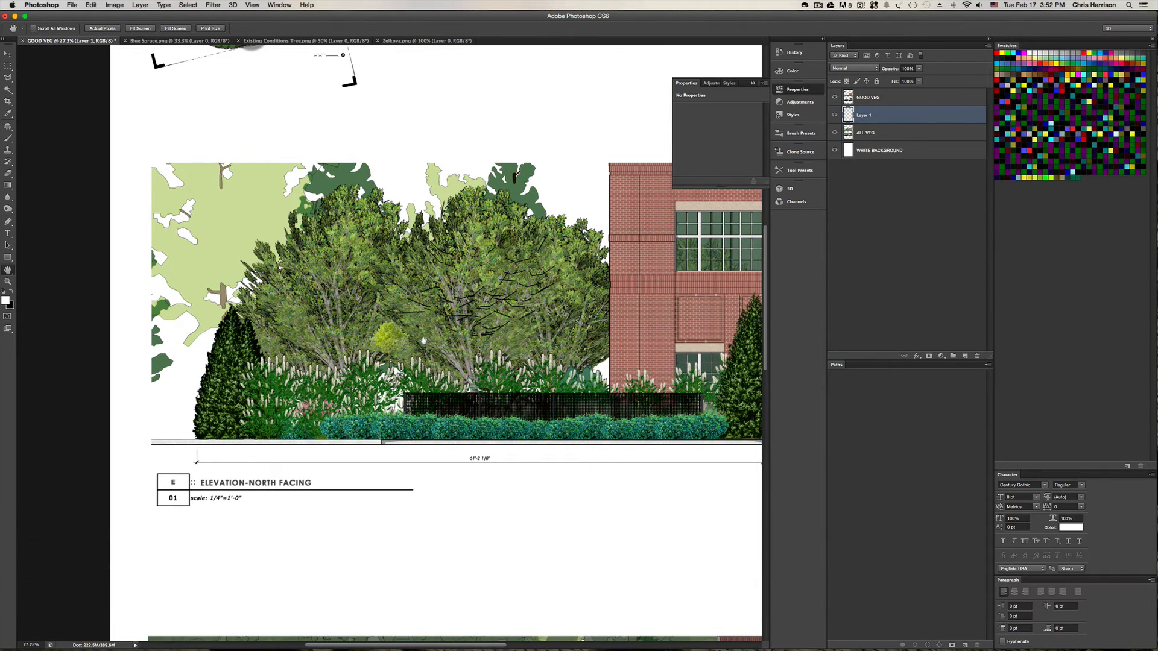
key("v")
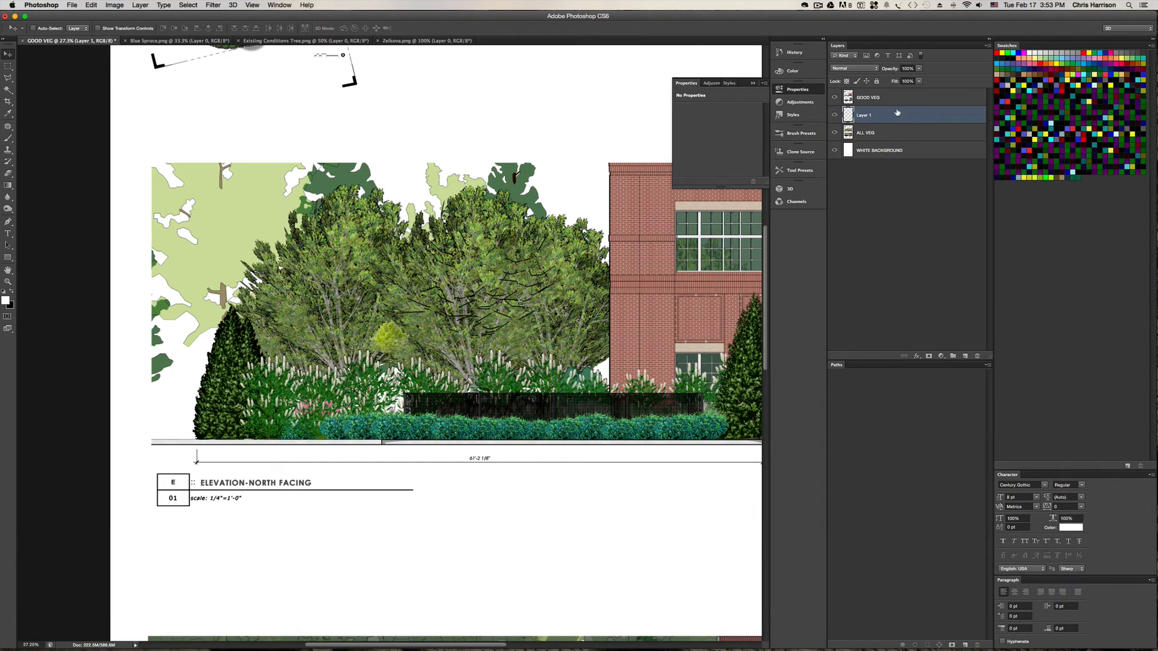
key("shift+super+g")
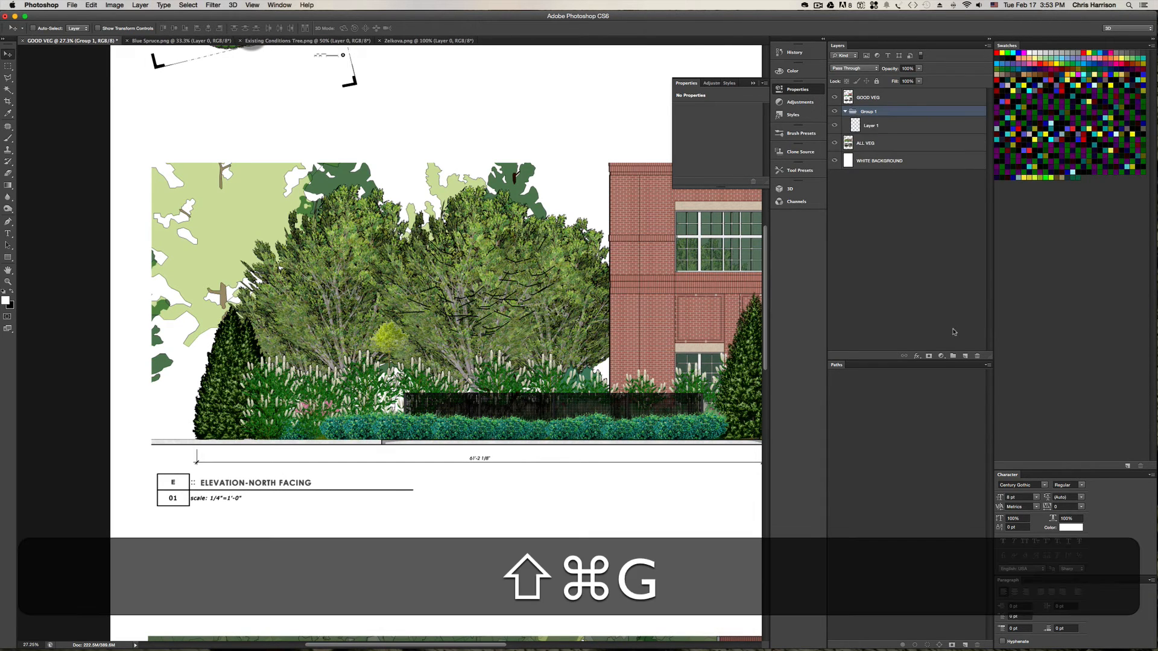
- Name the group REPLACEMENT TREES and move it above GOOD VEG
double_click(868, 111)
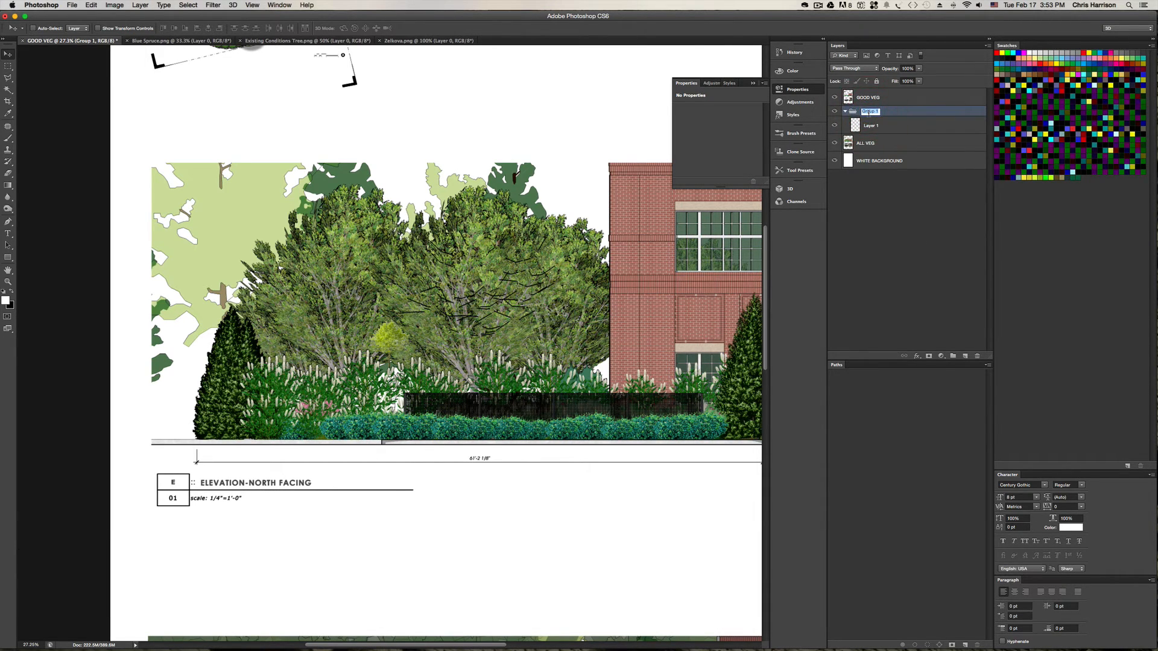
type("REP")
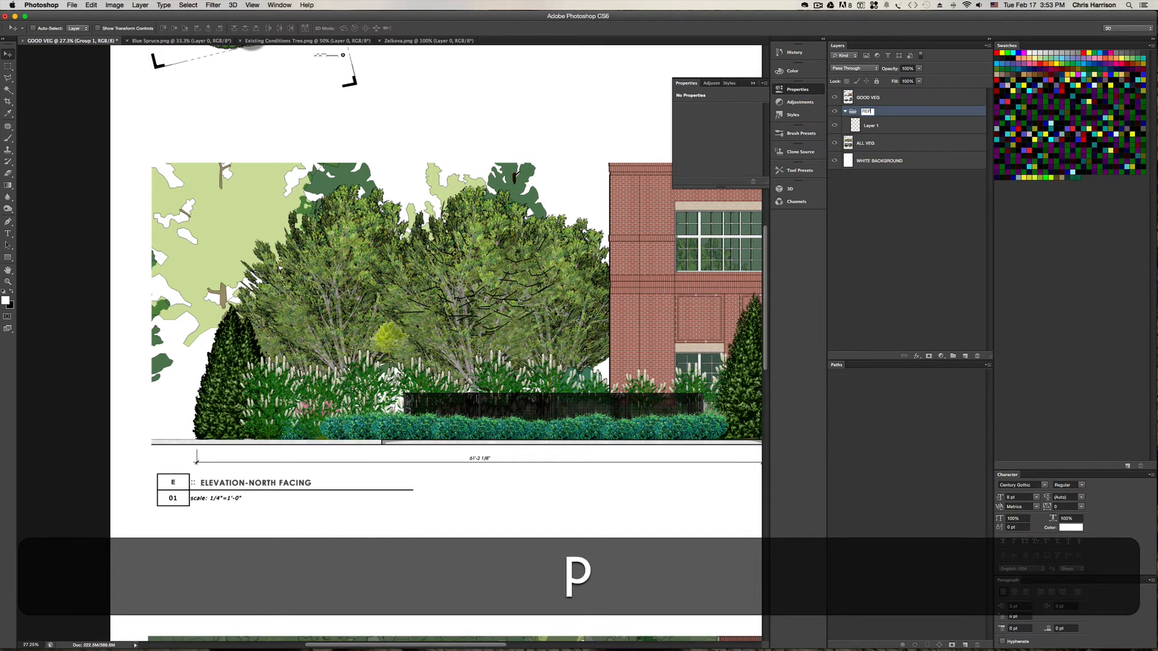
key("BackSpace")
type("PLACEMENT ")
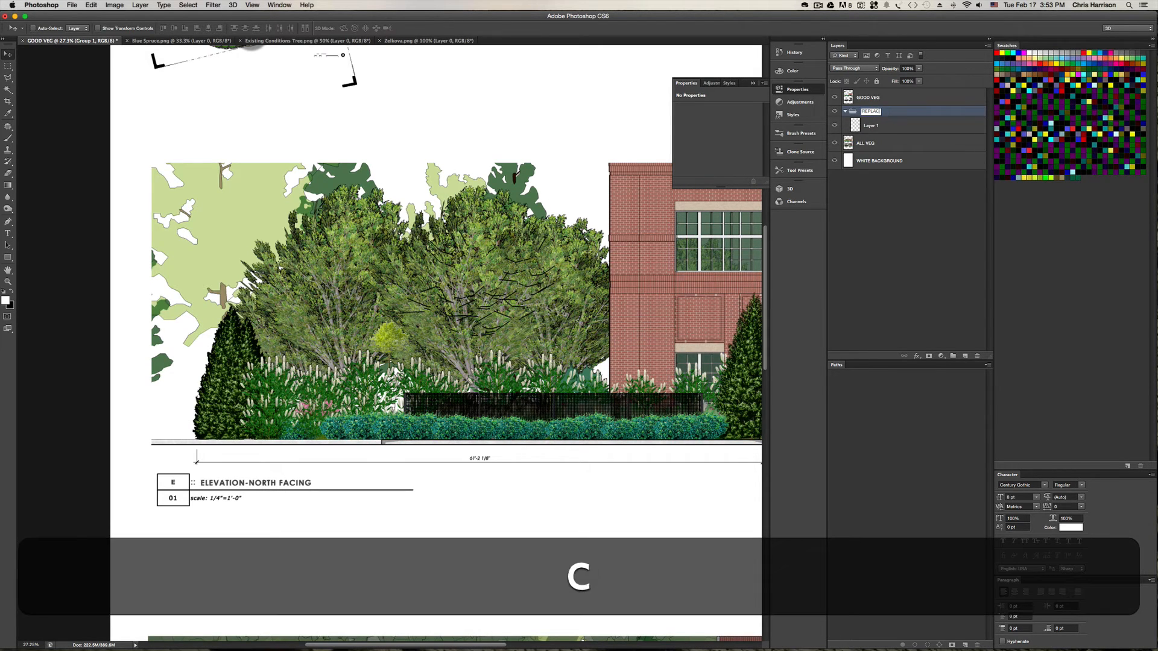
type("TREES")
key("Return")
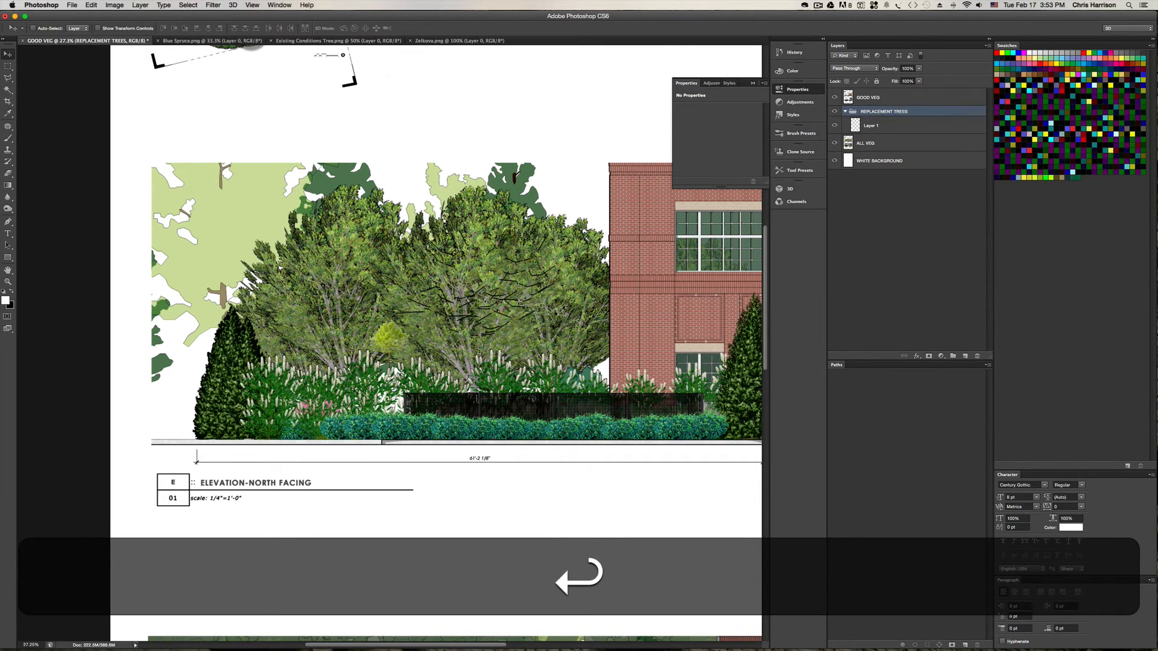
left_click_drag(909, 115, 899, 95)
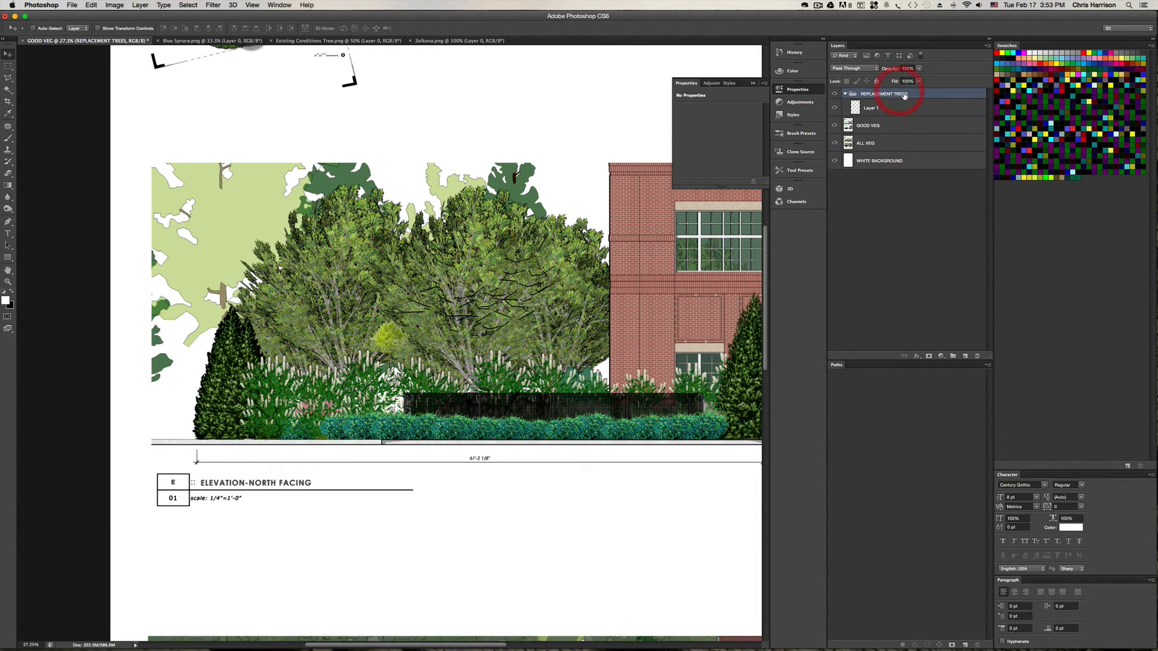
- Rename the pasted tree layer Layer 1 to ZELKOVA
left_click(893, 110)
double_click(876, 108)
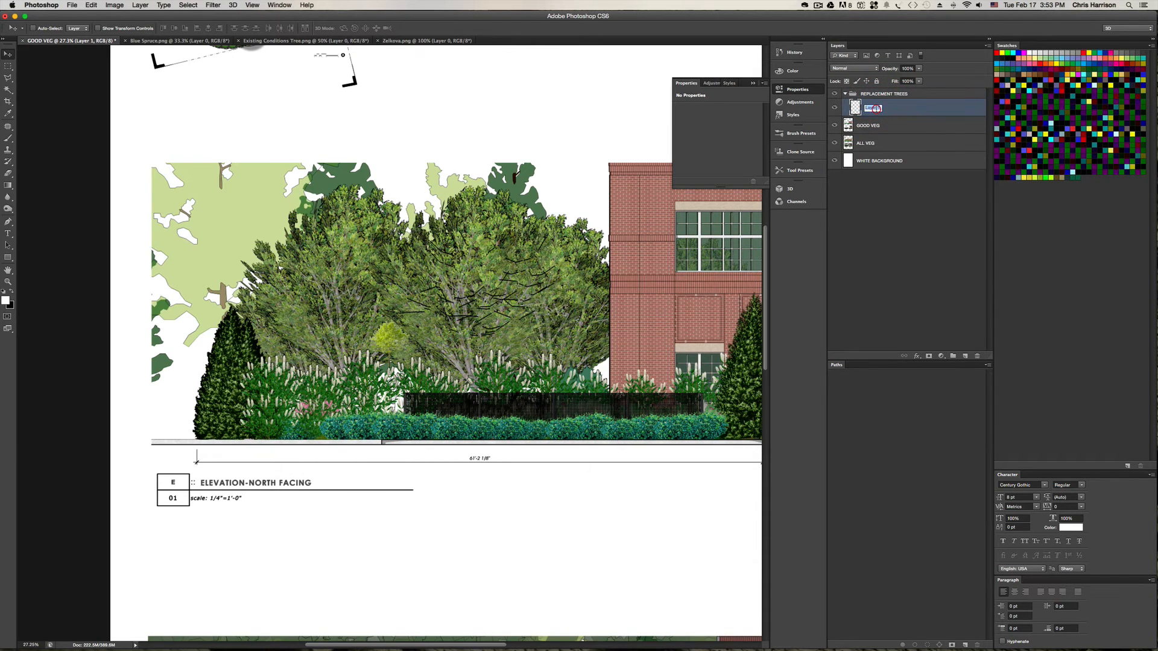
type("ZEL")
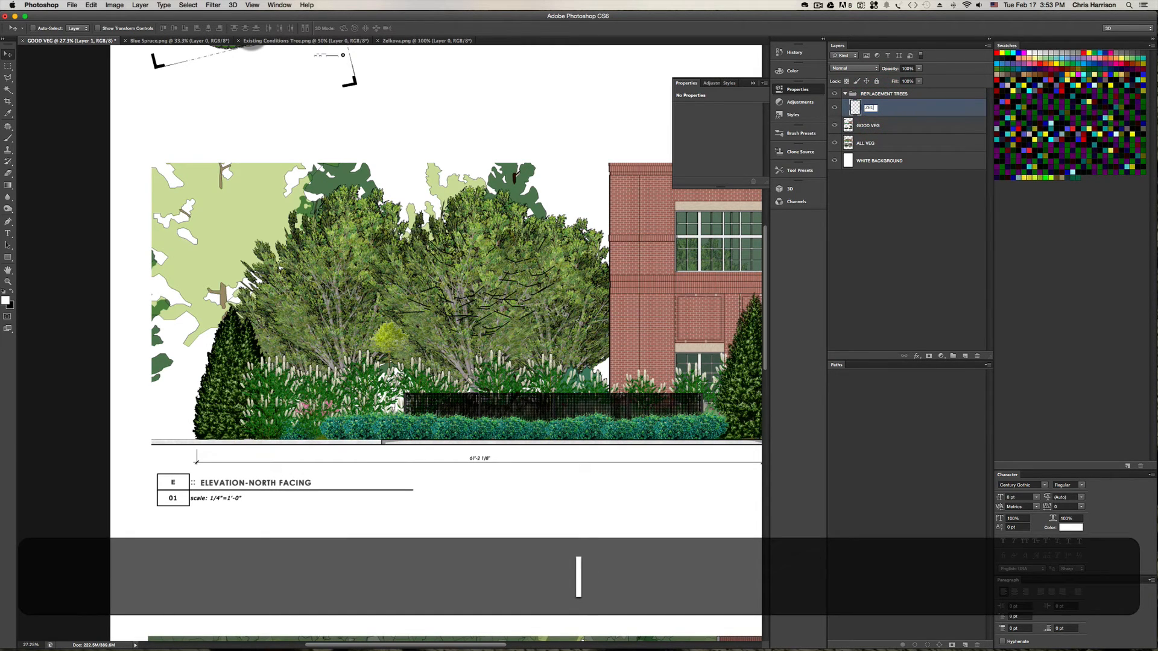
type("KOA")
key("BackSpace")
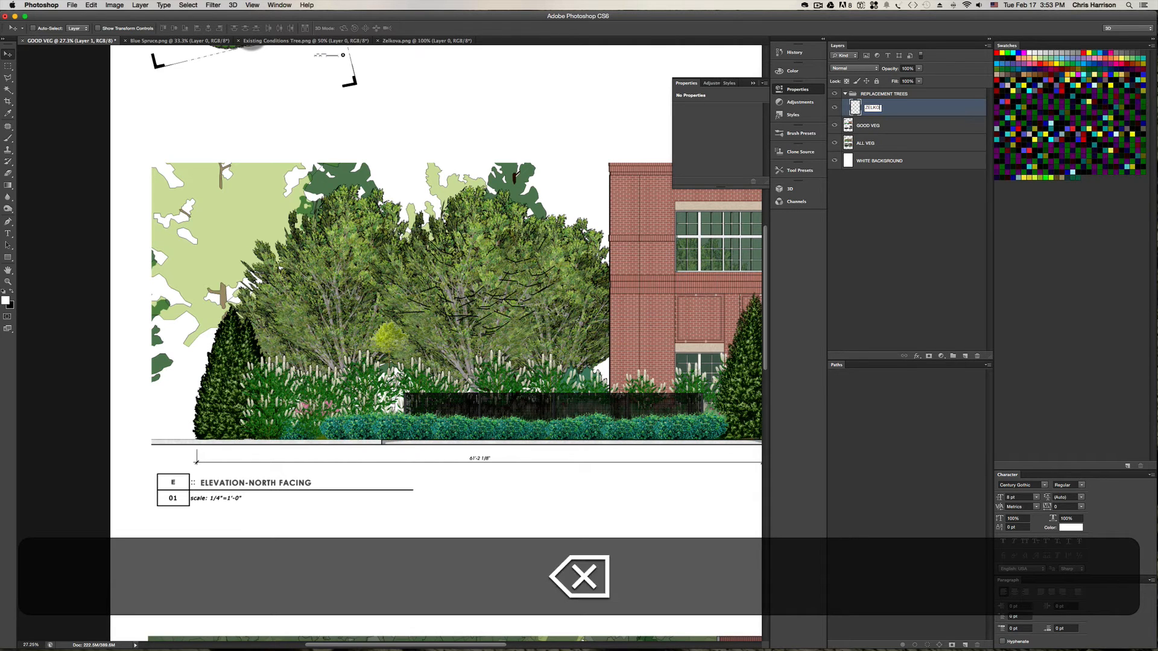
type("VA")
key("Return")
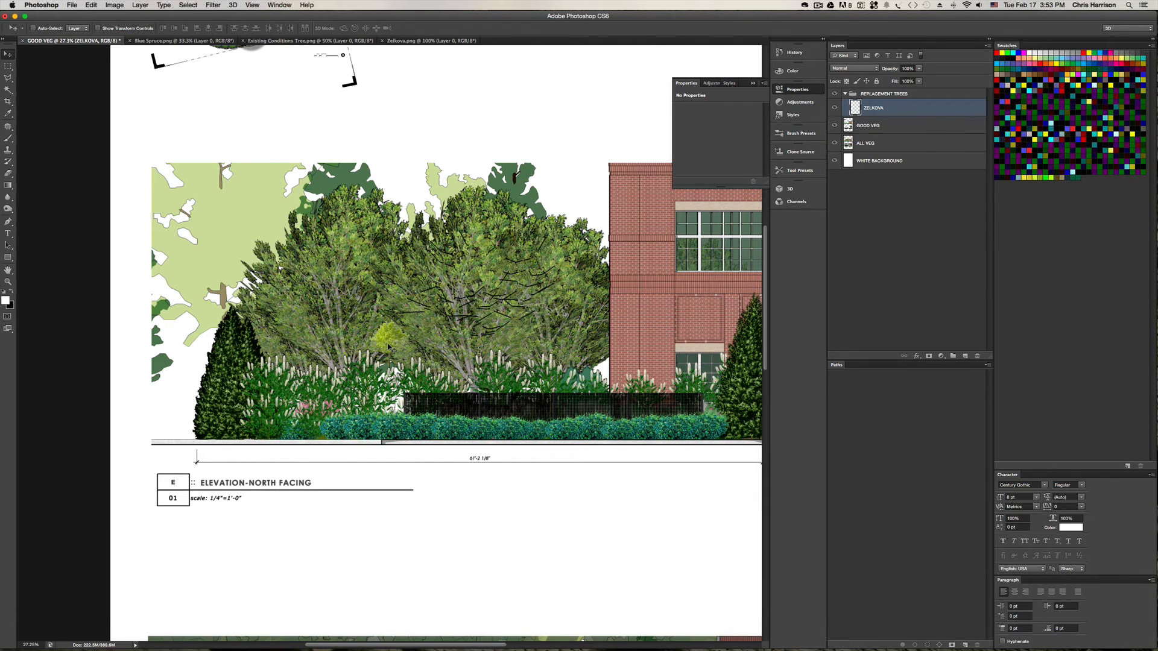
- Enlarge the Zelkova tree to about 553% and move it into the planting
key("shift+super+t")
left_click_drag(413, 317, 661, 104, "shift")
key("Return")
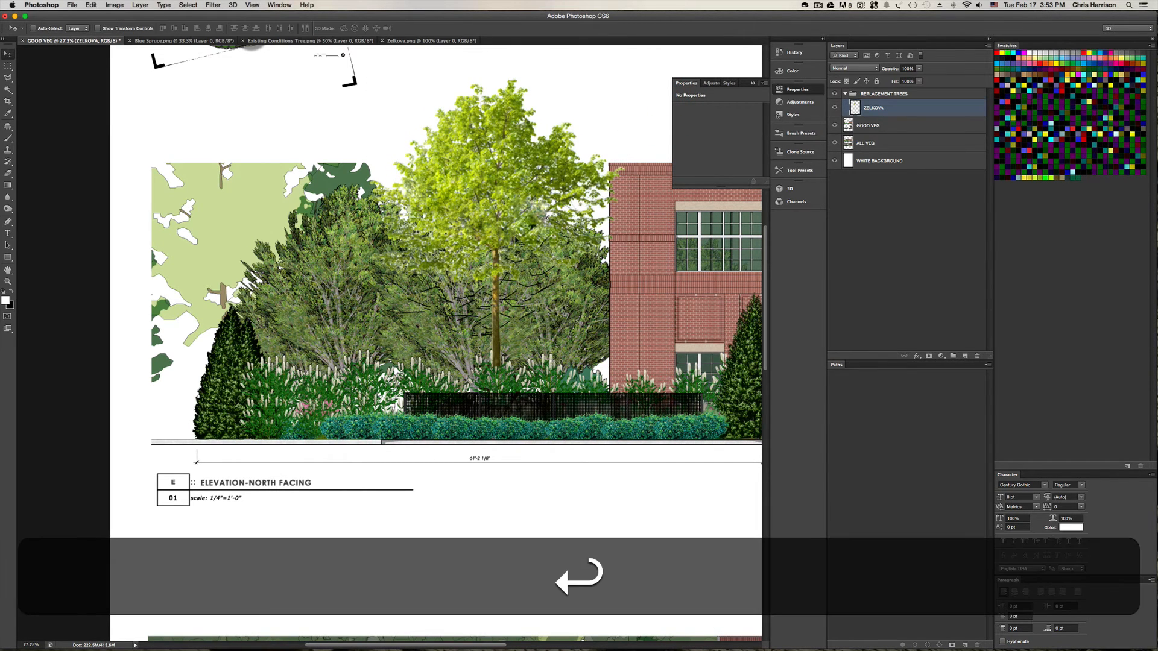
left_click_drag(514, 240, 360, 316)
- Shrink the tree slightly to about 96% and reposition it within the north elevation
scroll(360, 315, "up", 5)
key("shift+super+t")
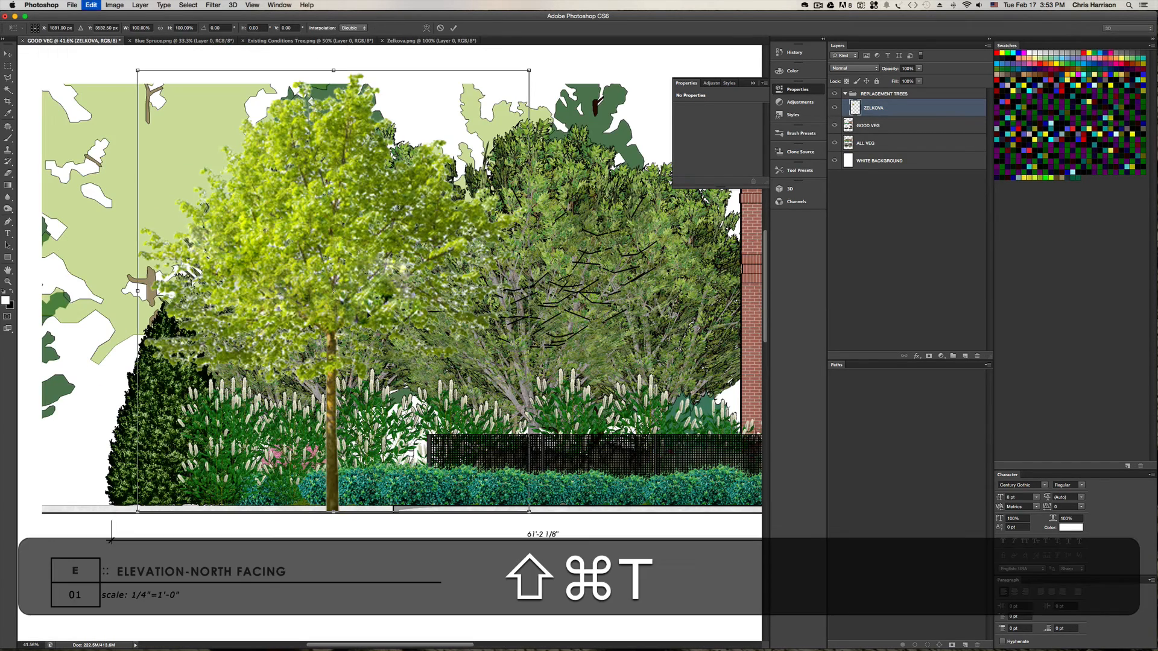
left_click_drag(138, 70, 159, 104, "shift")
key("Return")
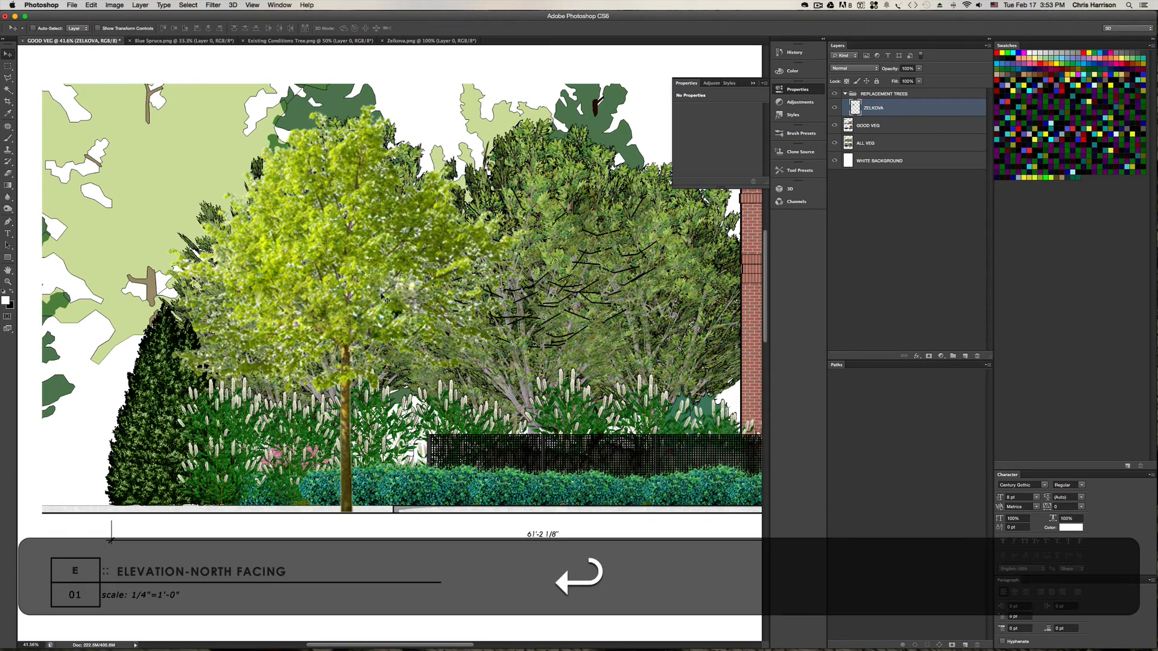
key("super+shift+minus")
key("super+shift+minus")
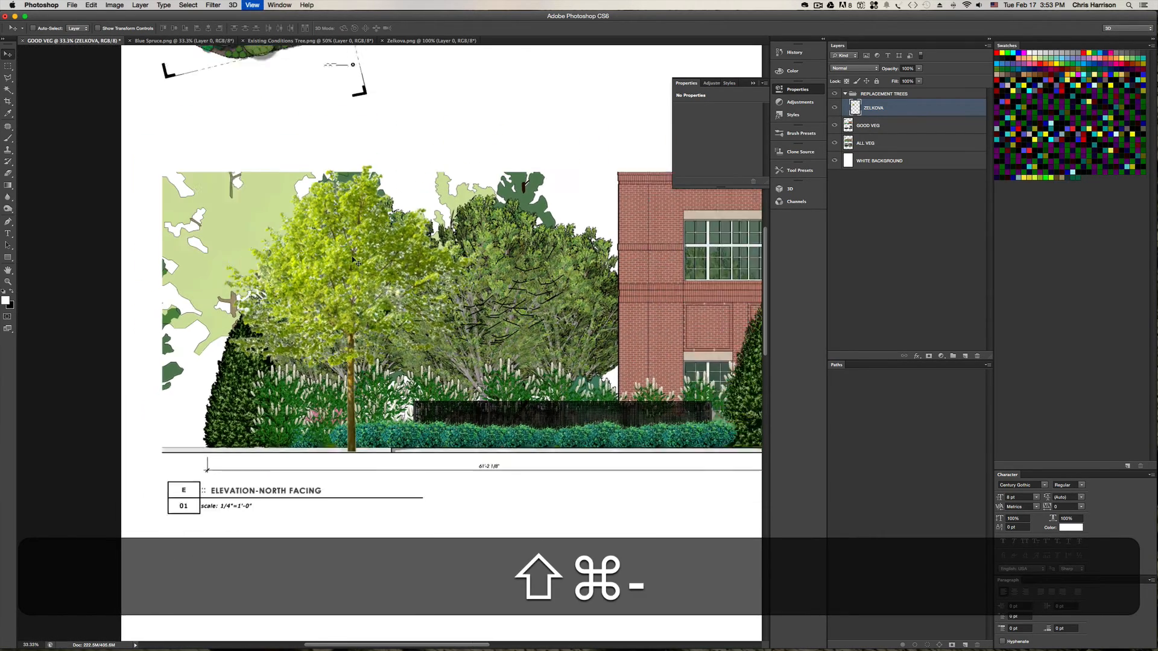
left_click_drag(338, 271, 375, 312)
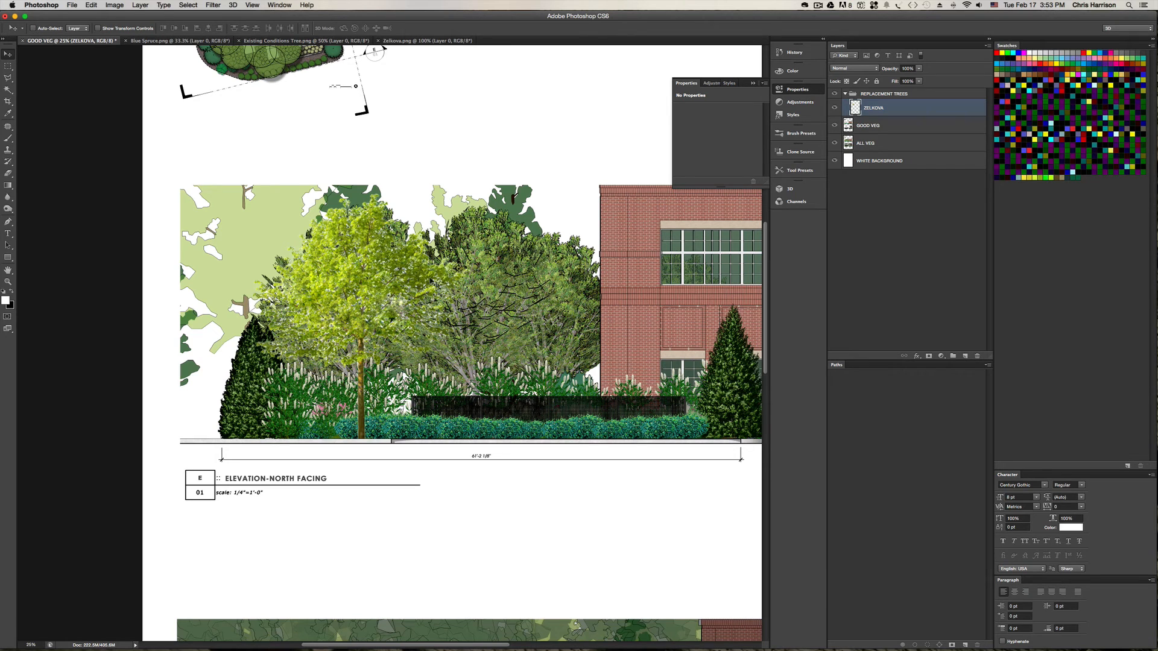
- Select the Zelkova tree, paste a second copy in place, and move it right
left_click(8, 65)
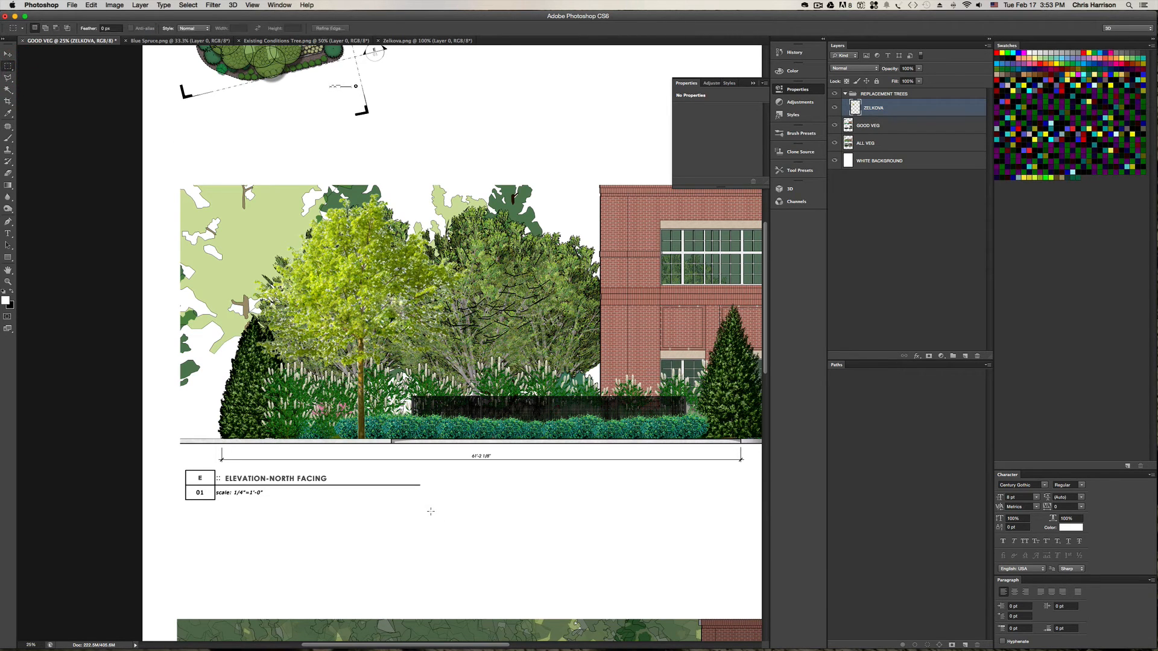
left_click_drag(496, 501, 193, 133)
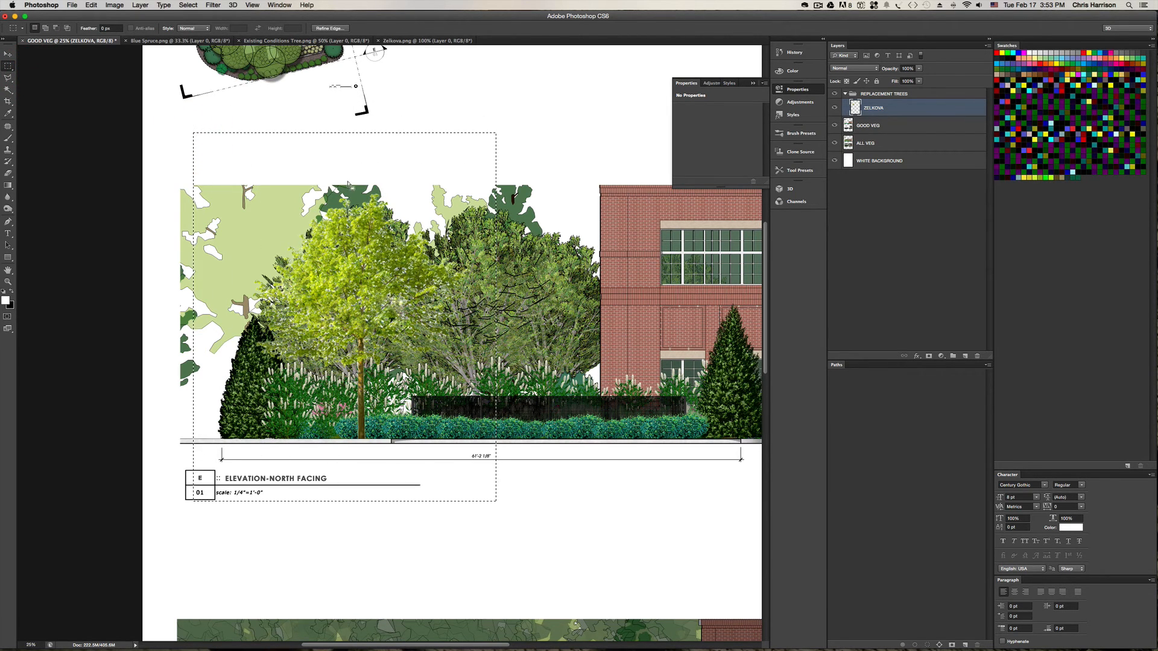
key("shift+super+v")
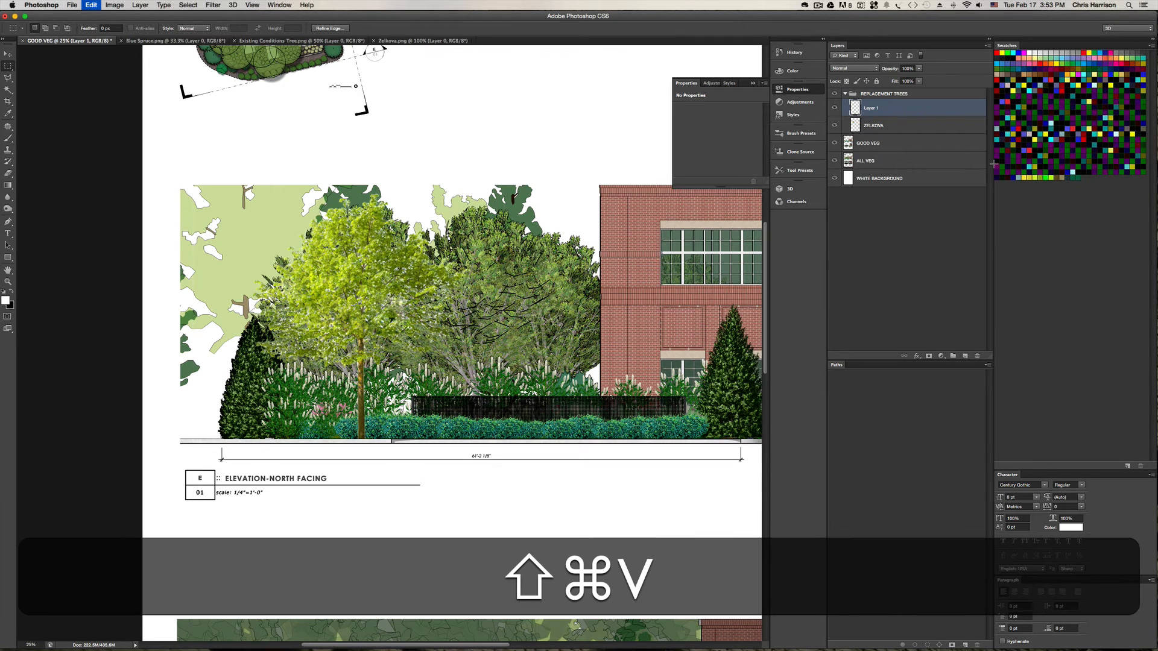
key("v")
left_click_drag(361, 320, 544, 335)
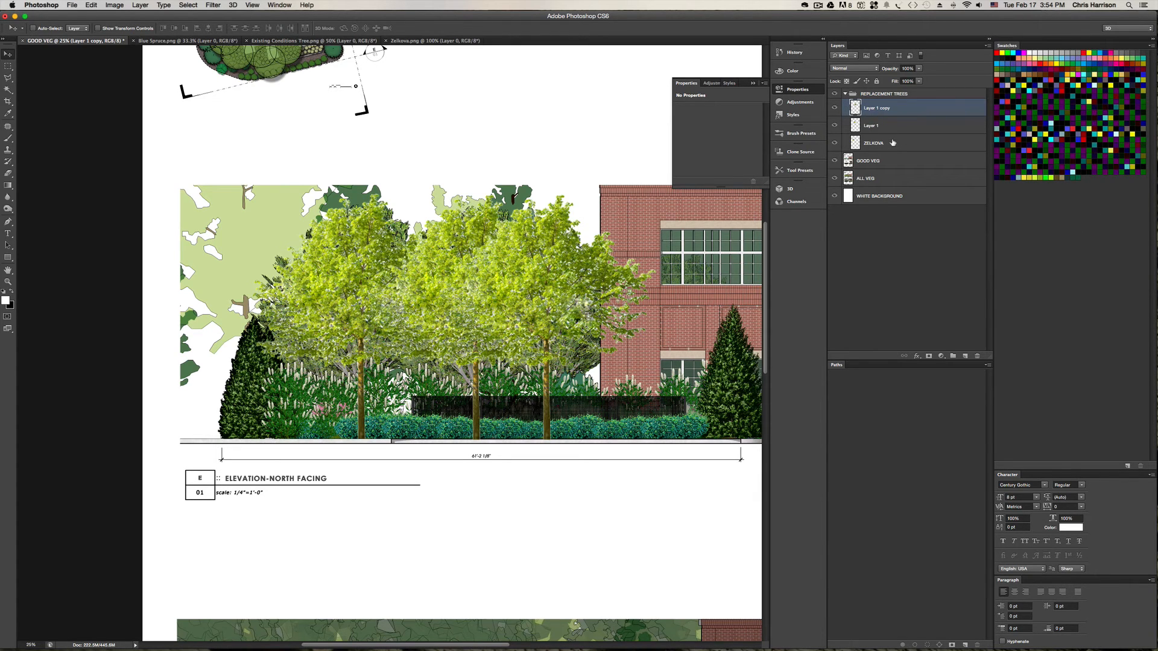
- Zoom out and pan across the west elevation trees, then return to the Move tool
key("super+0")
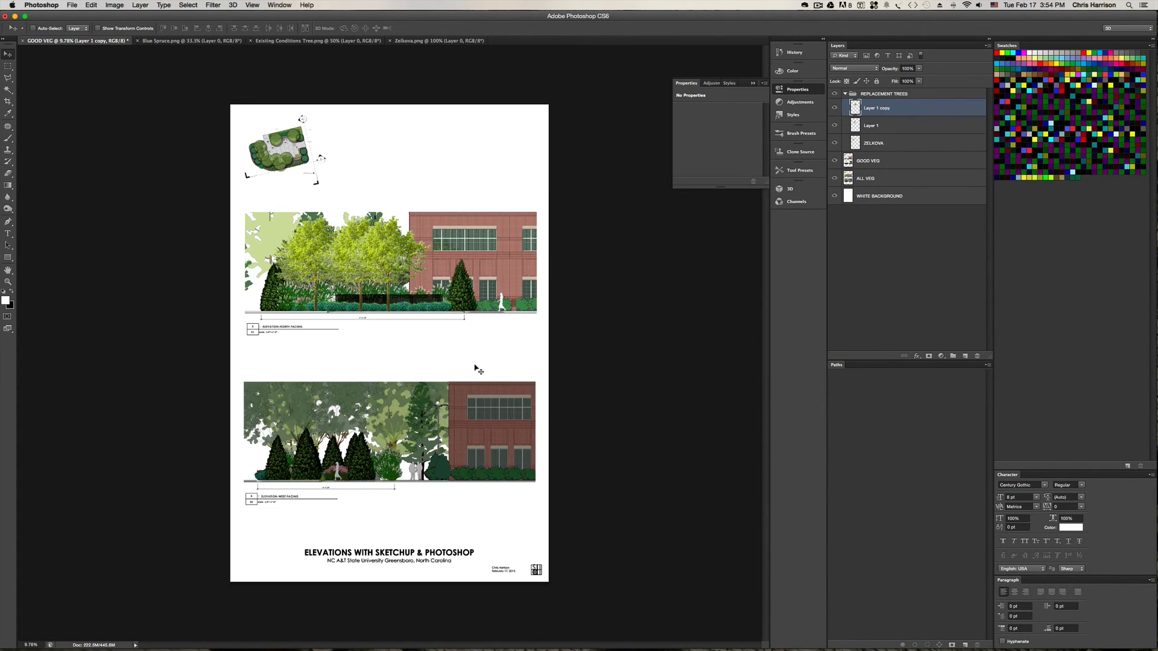
scroll(374, 483, "up", 10, "alt")
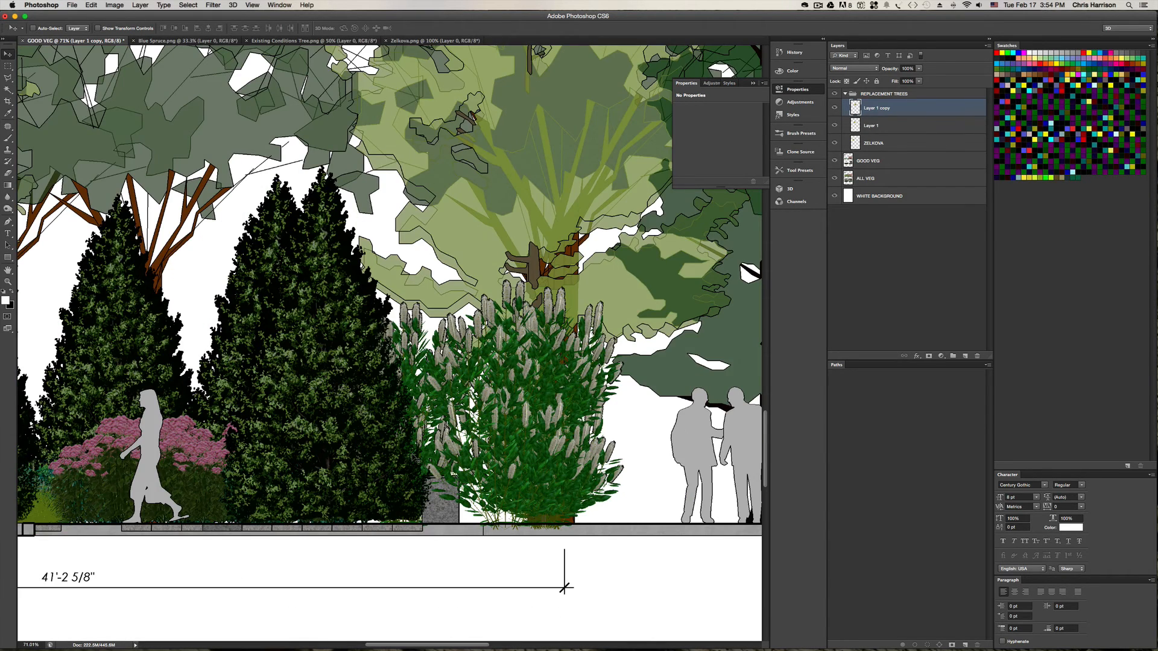
scroll(414, 459, "down", 3, "alt")
scroll(415, 458, "down", 3, "alt")
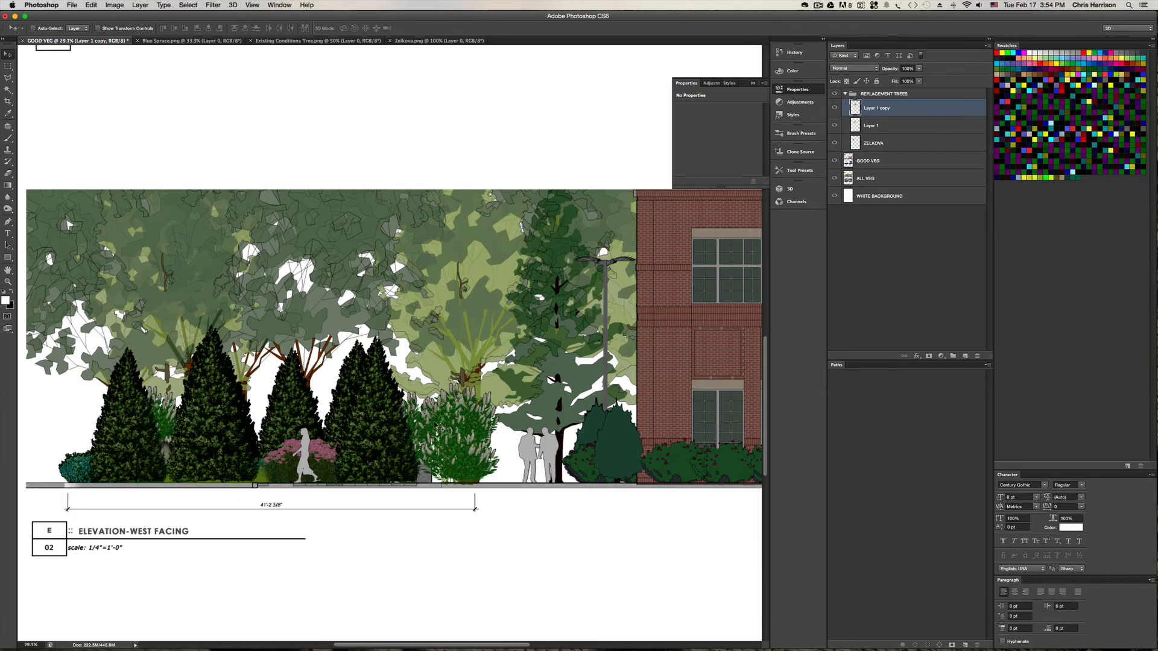
key("h")
left_click_drag(316, 398, 499, 448)
scroll(498, 448, "up", 9, "alt")
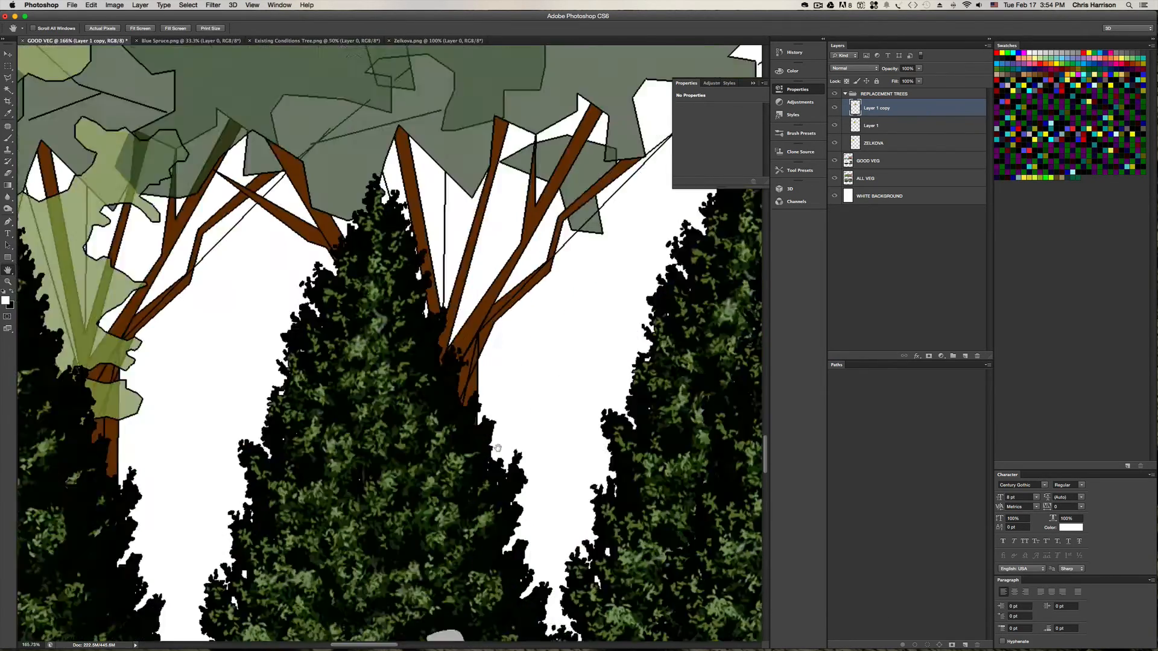
scroll(498, 449, "down", 10, "alt")
left_click(513, 443)
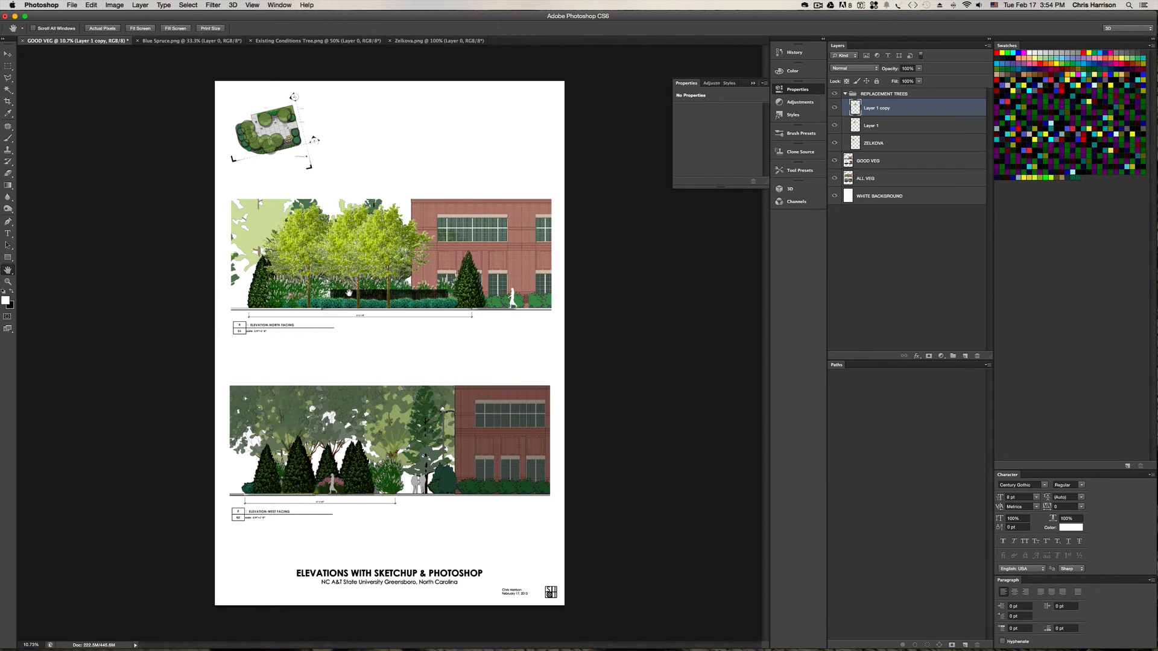
key("v")
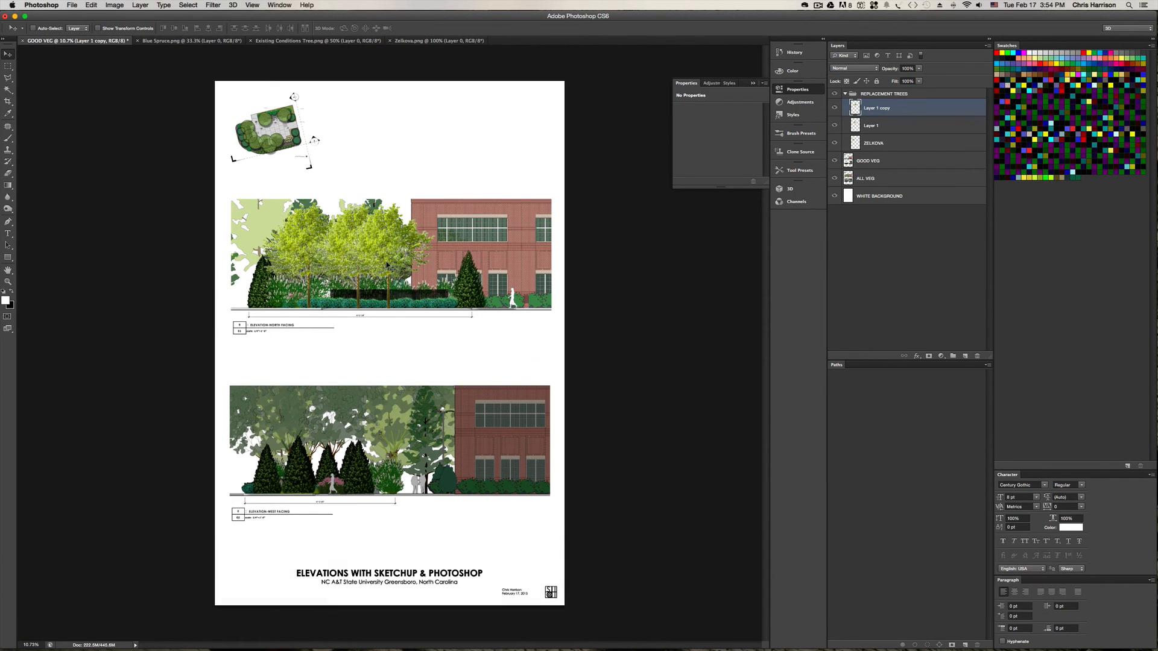
left_click_drag(309, 264, 366, 444)
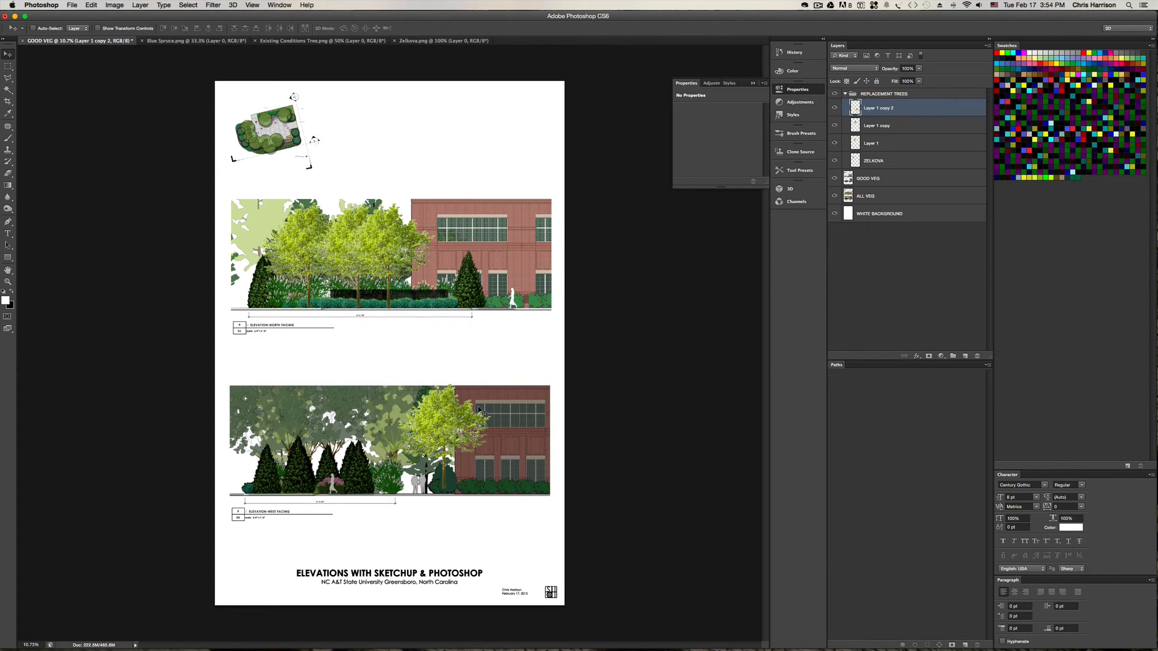
left_click_drag(444, 431, 373, 423)
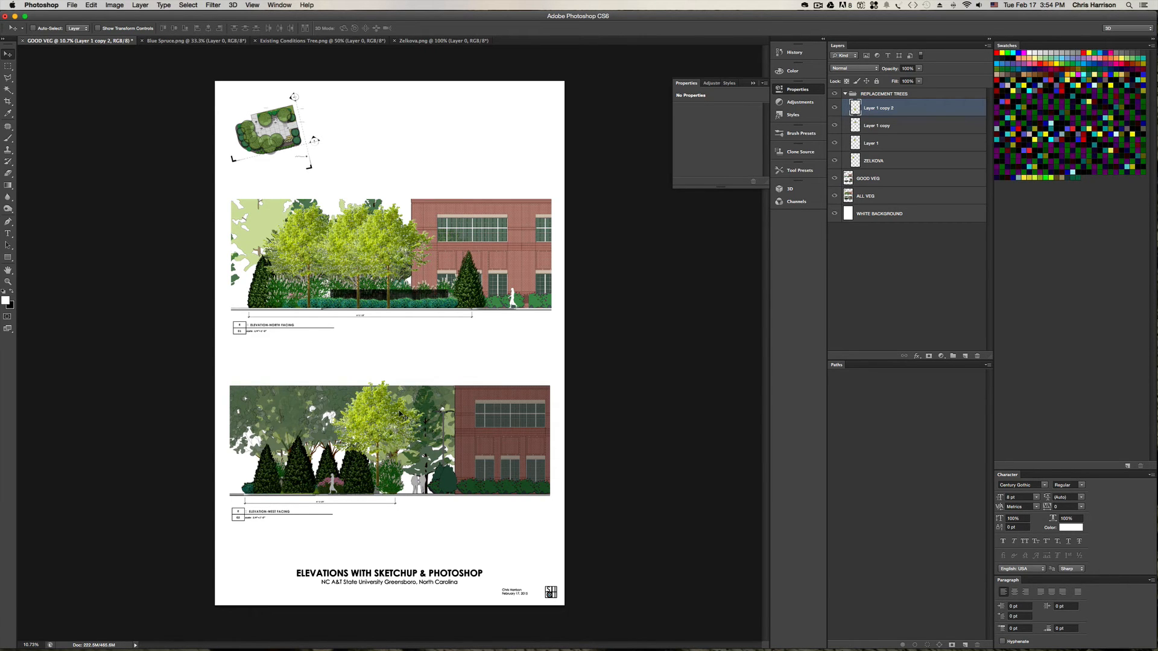
key("BackSpace")
scroll(363, 268, "down", 5)
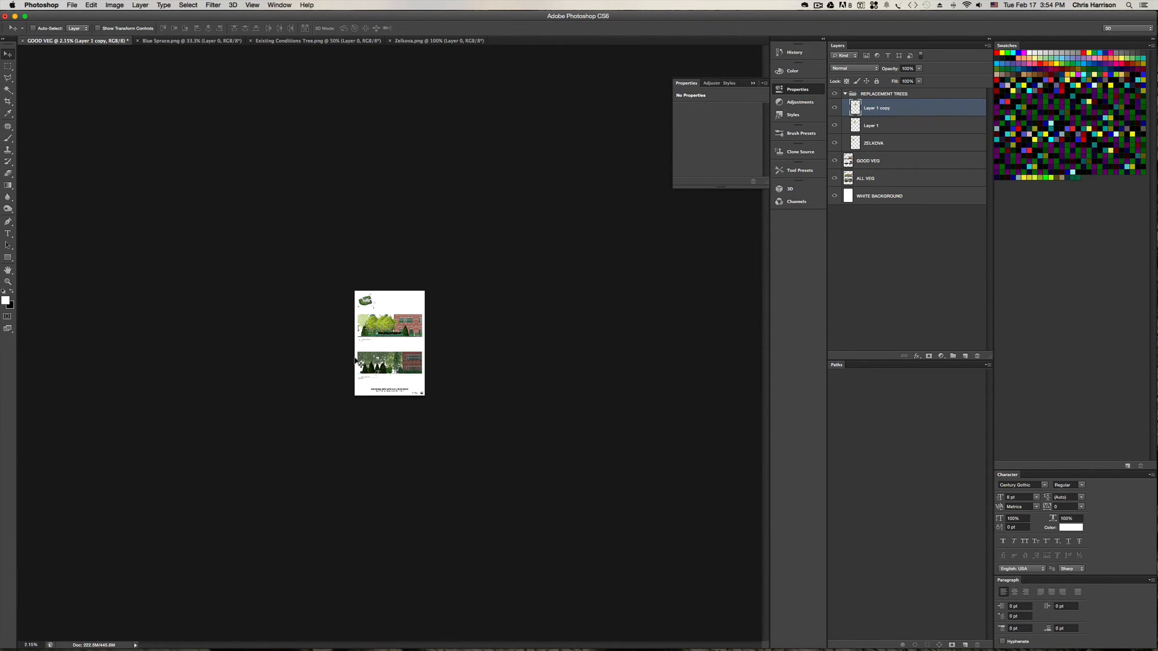
scroll(370, 331, "up", 10)
scroll(354, 364, "down", 5)
key("space")
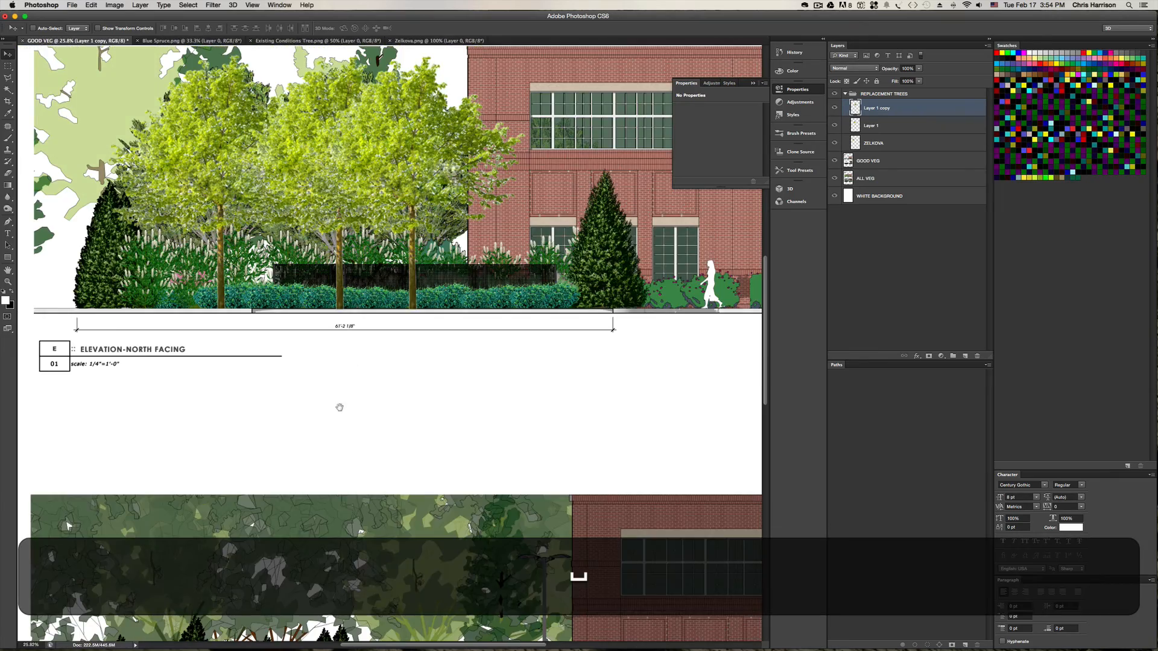
left_click_drag(339, 408, 406, 289)
left_click_drag(403, 520, 396, 397)
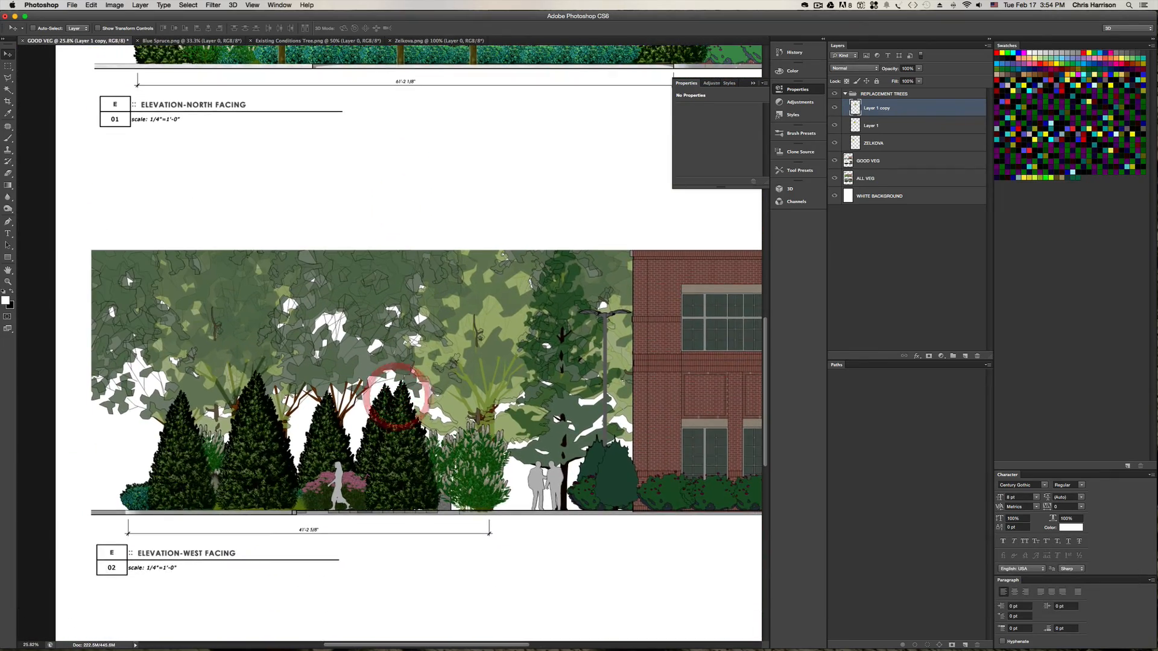
key("space")
left_click_drag(445, 252, 427, 316)
scroll(358, 356, "up", 7)
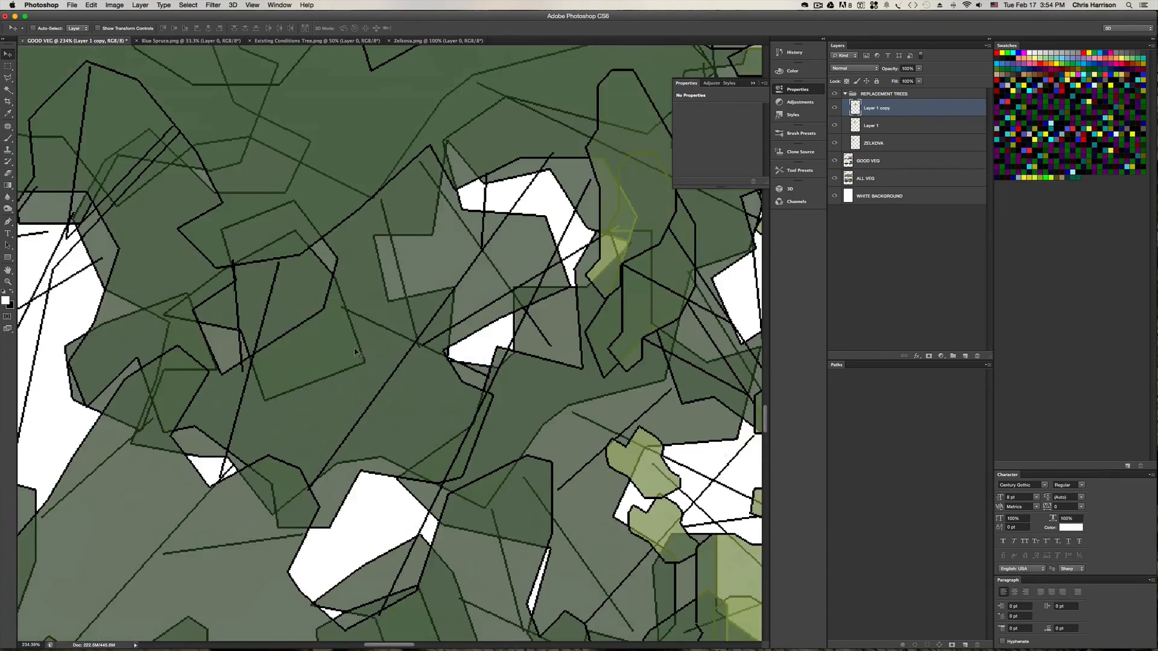
scroll(355, 353, "down", 10)
key("space")
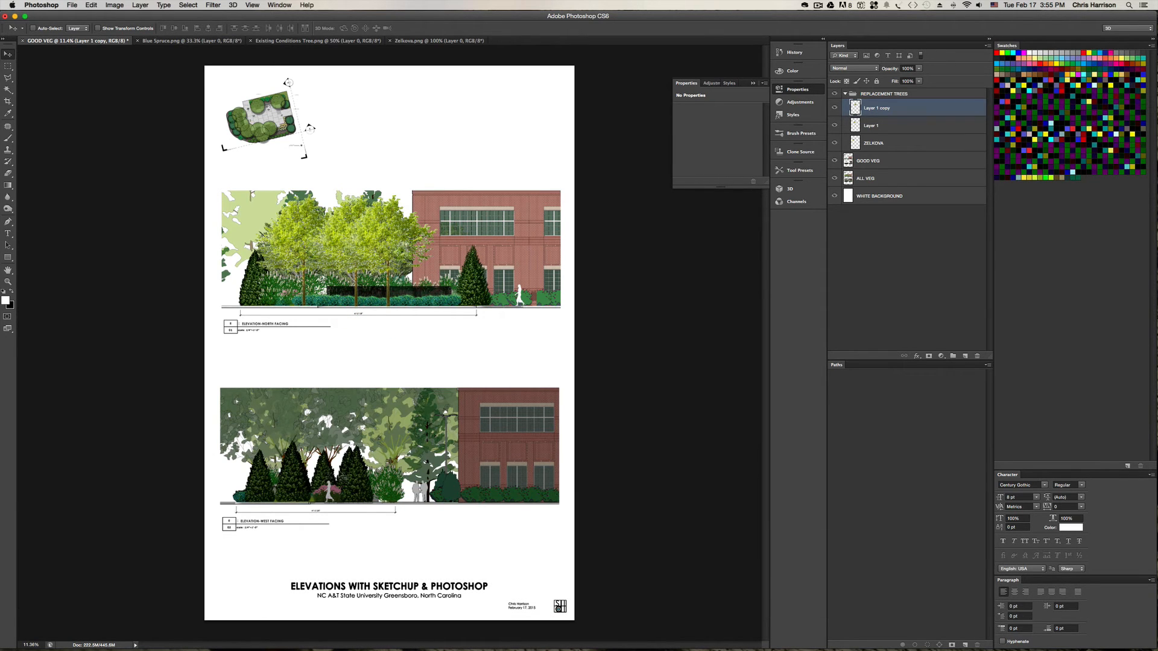
scroll(361, 255, "down", 2)
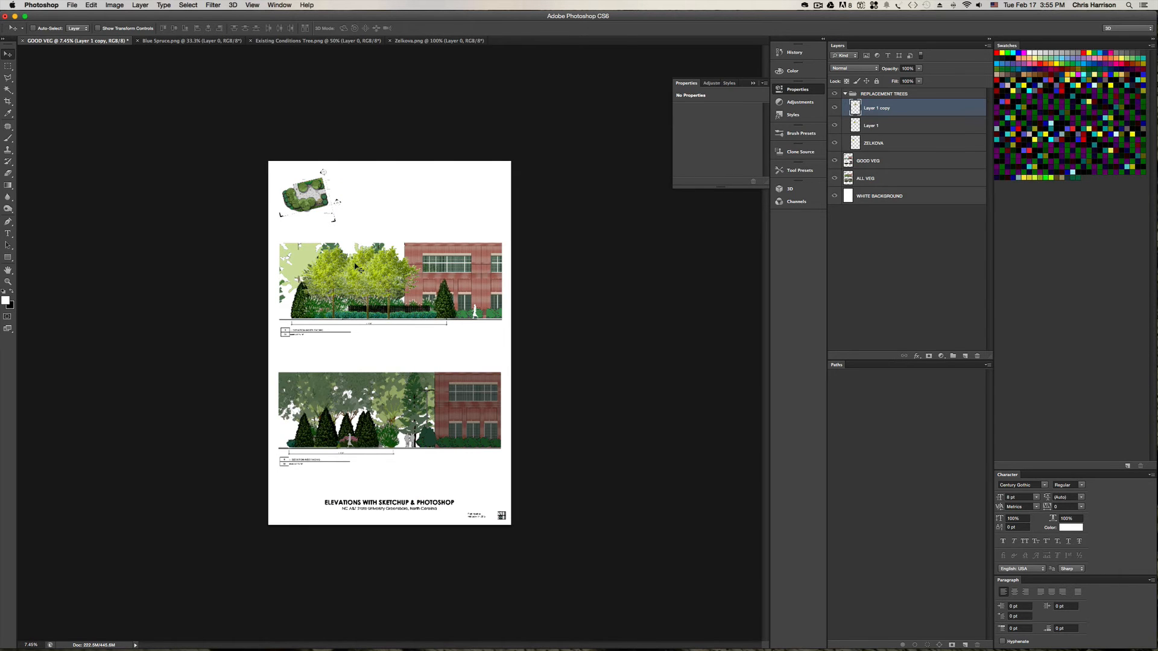
scroll(356, 265, "down", 3)
scroll(356, 302, "up", 5)
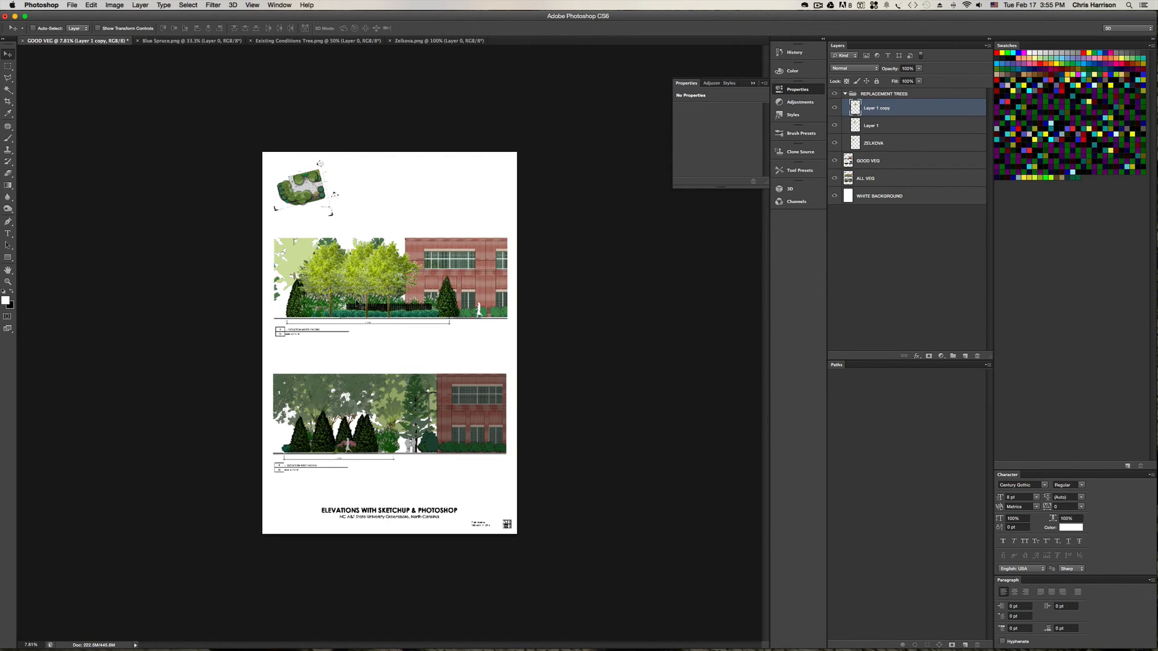
key("space")
left_click_drag(341, 298, 352, 501)
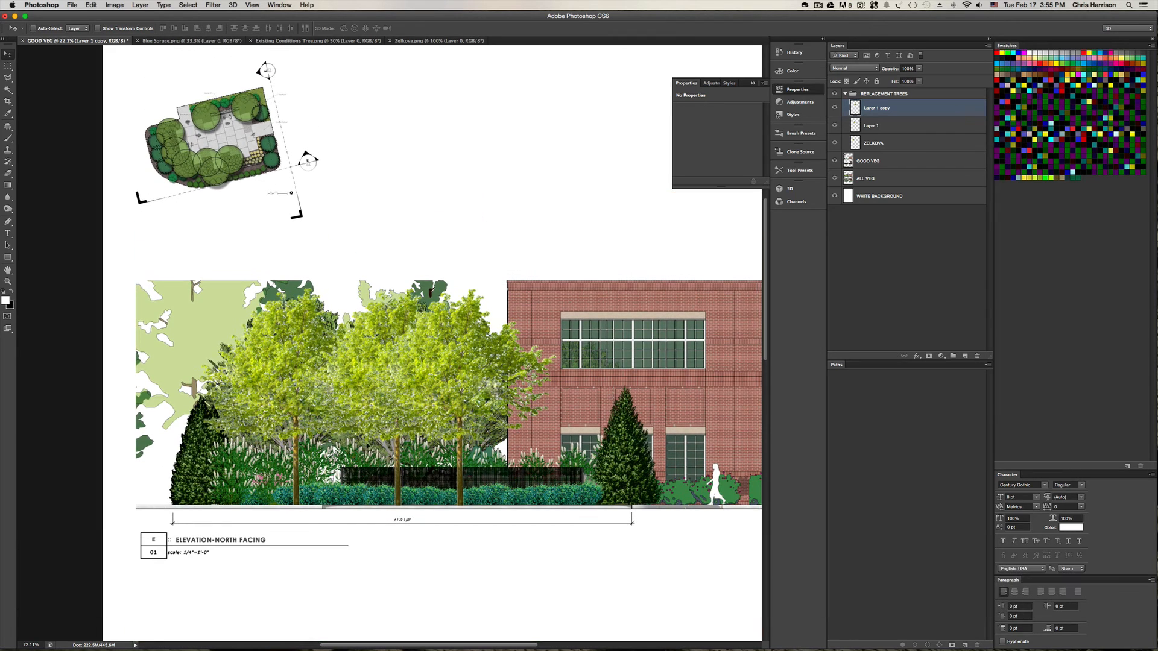
key("z")
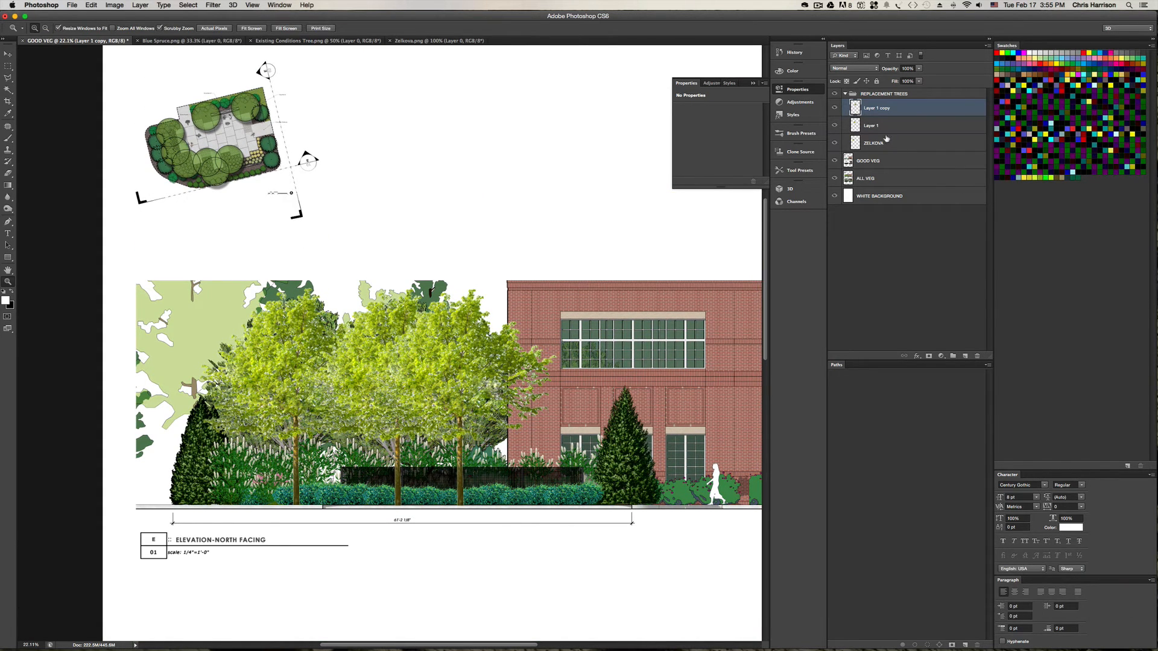
- Merge ZELKOVA into Layer 1, check the merged trees' visibility, and reselect Layer 1
left_click(879, 125)
left_click(879, 143, "shift")
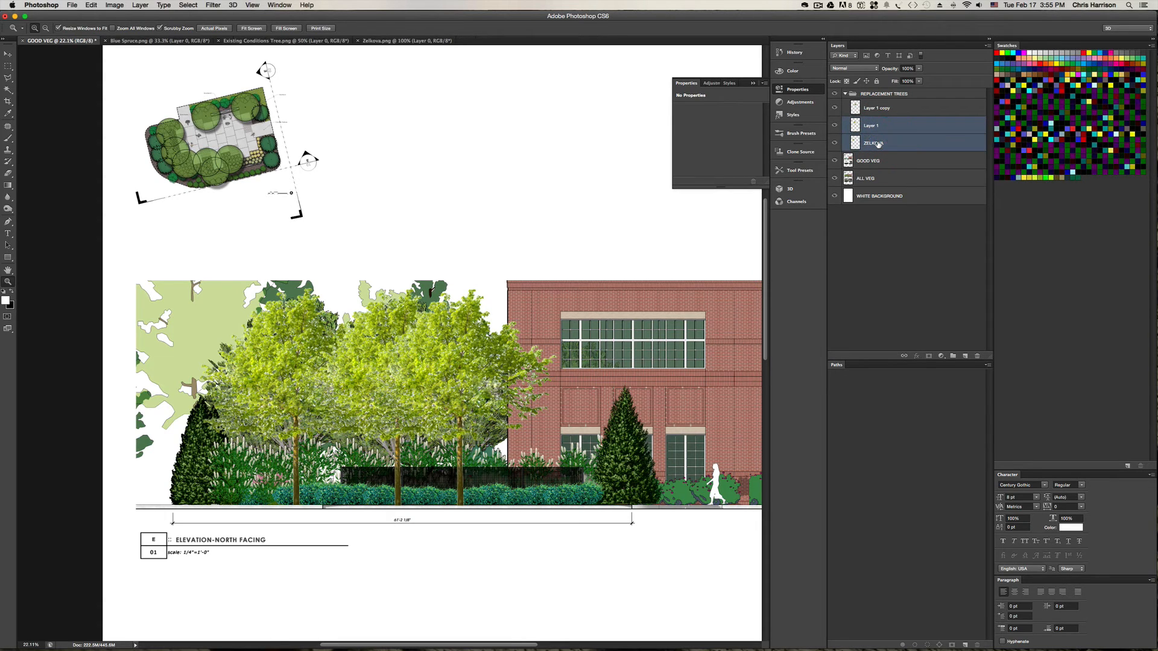
key("shift+super+e")
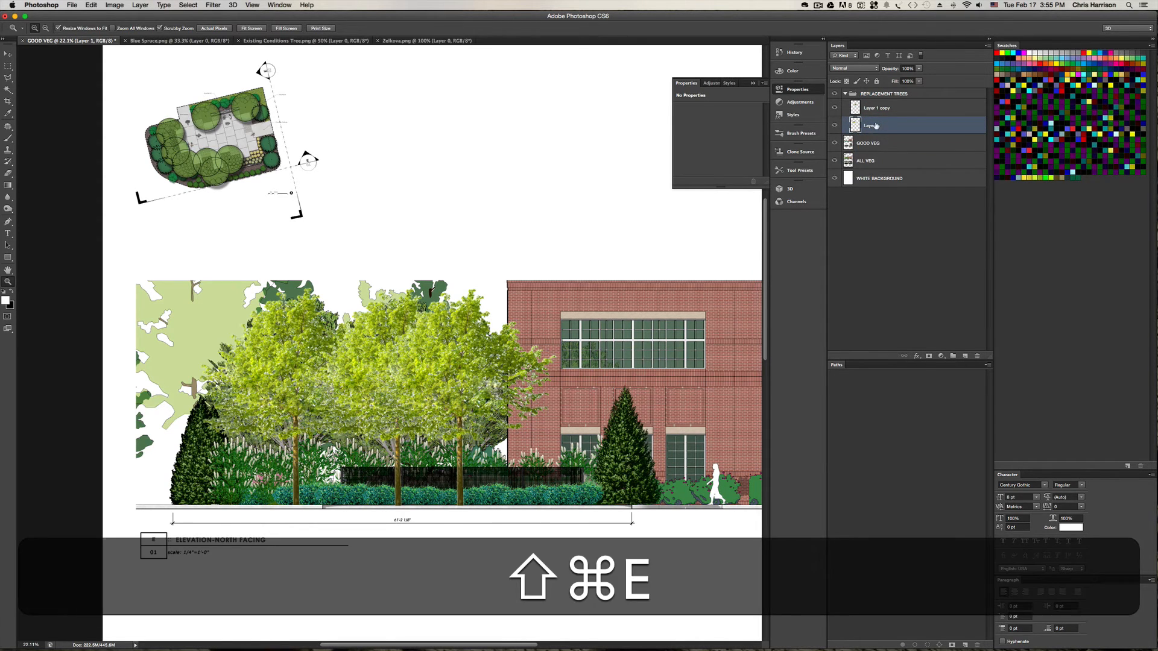
key("v")
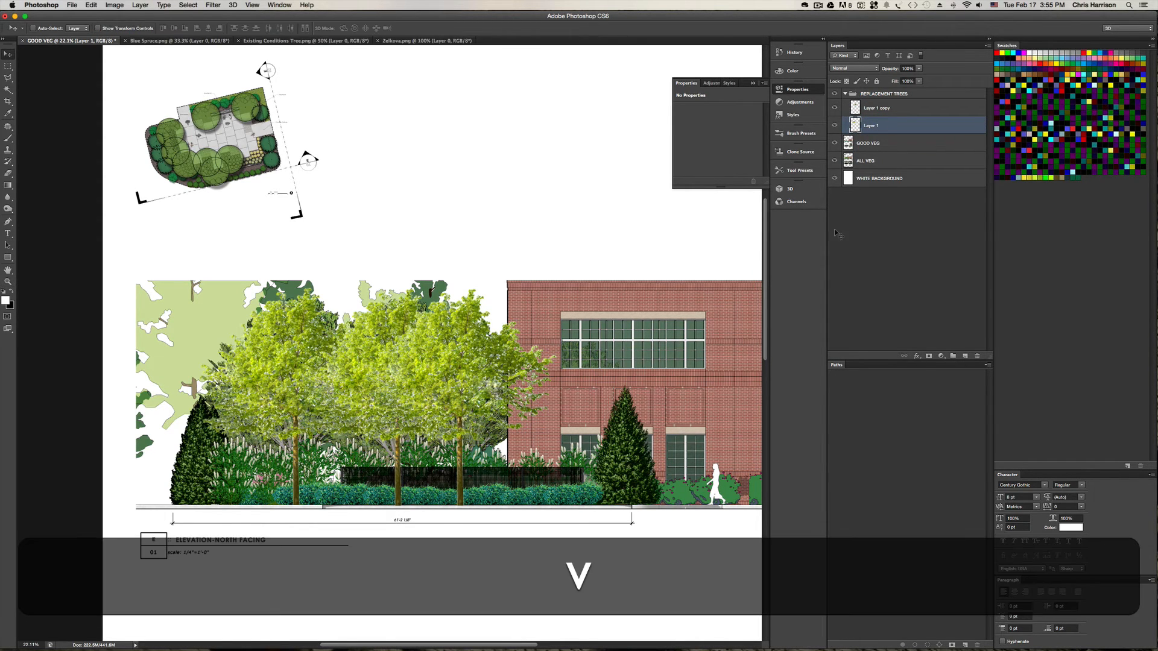
left_click(834, 125)
left_click(835, 124)
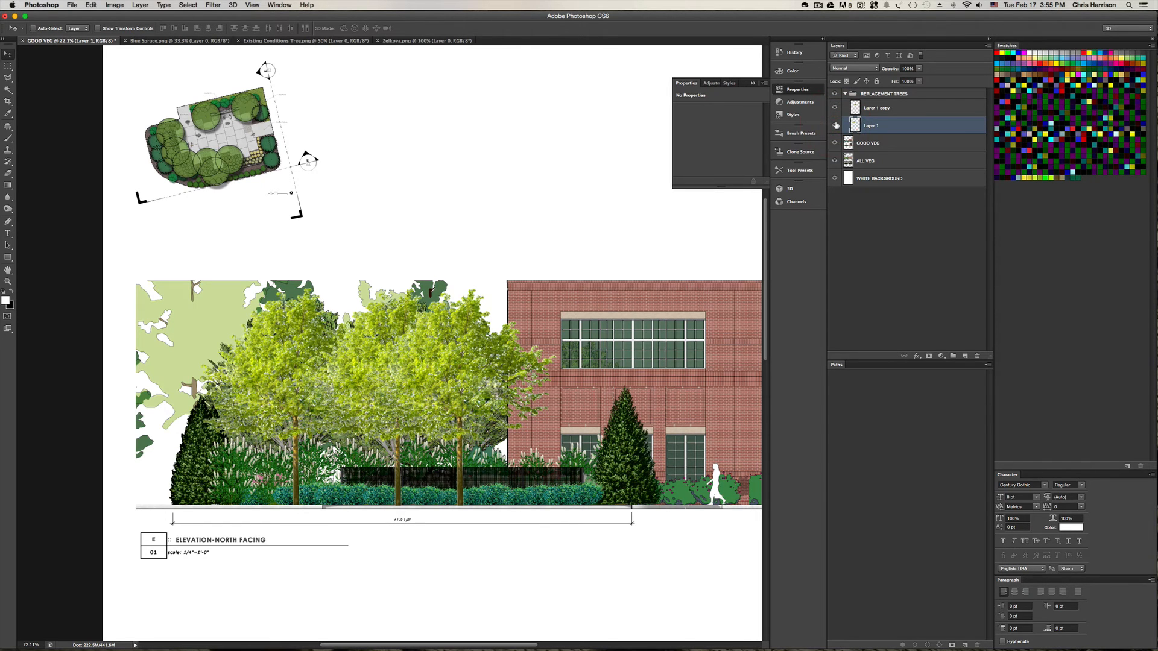
left_click(883, 111, "shift")
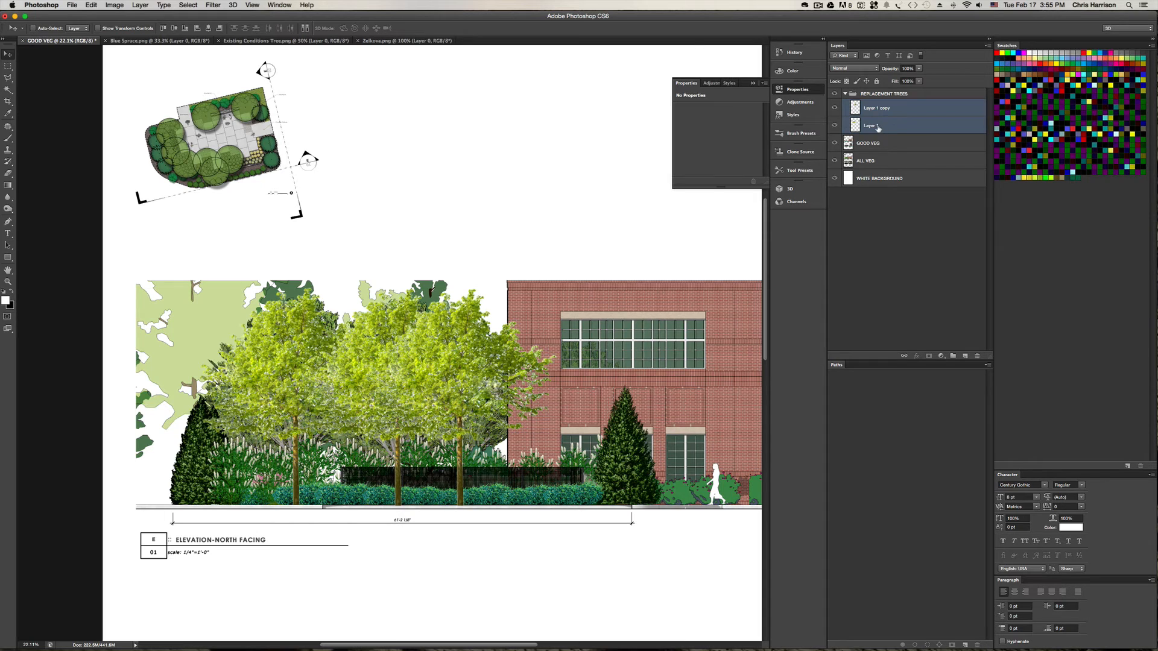
left_click(903, 127)
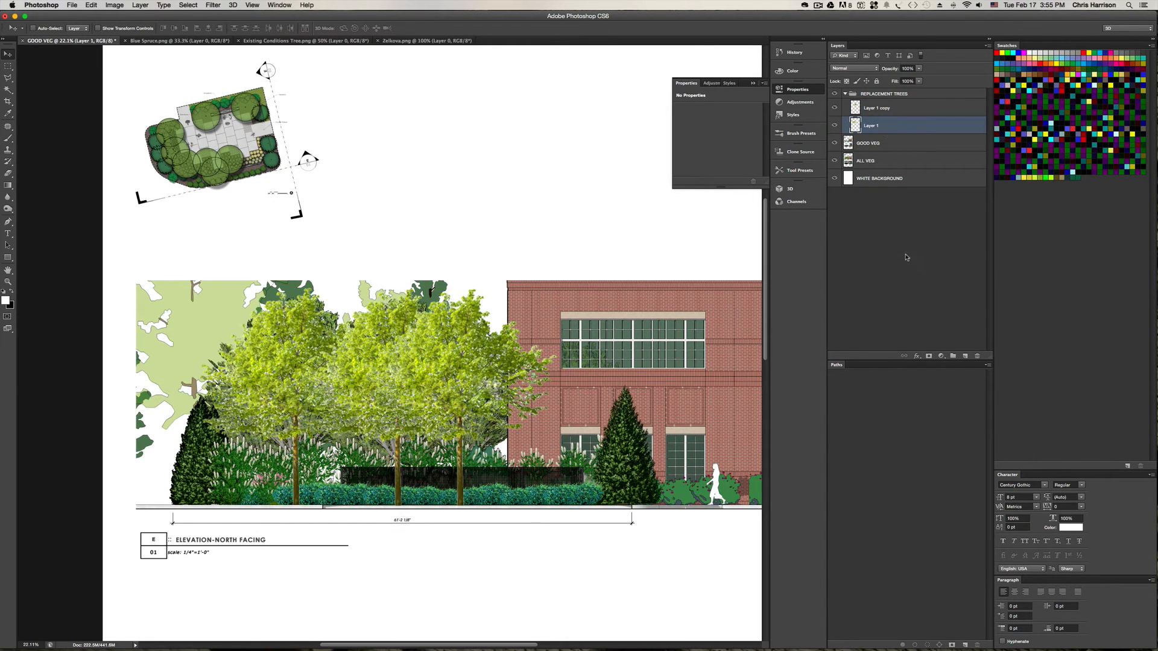
- Add a layer mask to Layer 1 and set the foreground colour to black
left_click(929, 357)
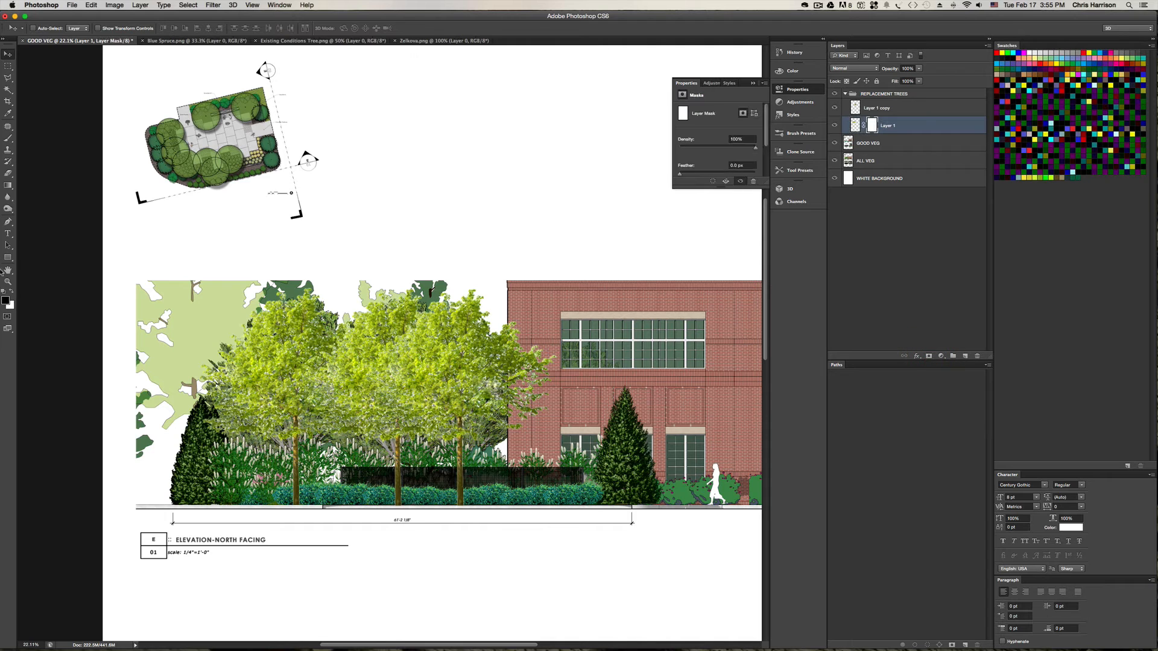
left_click(4, 301)
key("b")
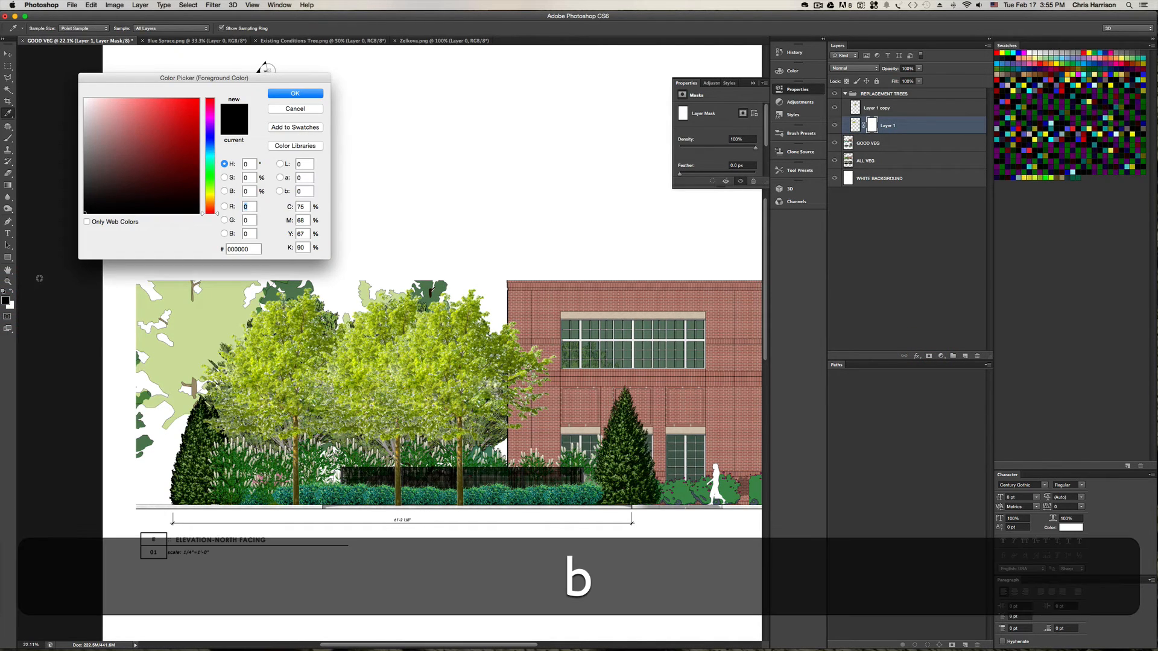
left_click(293, 94)
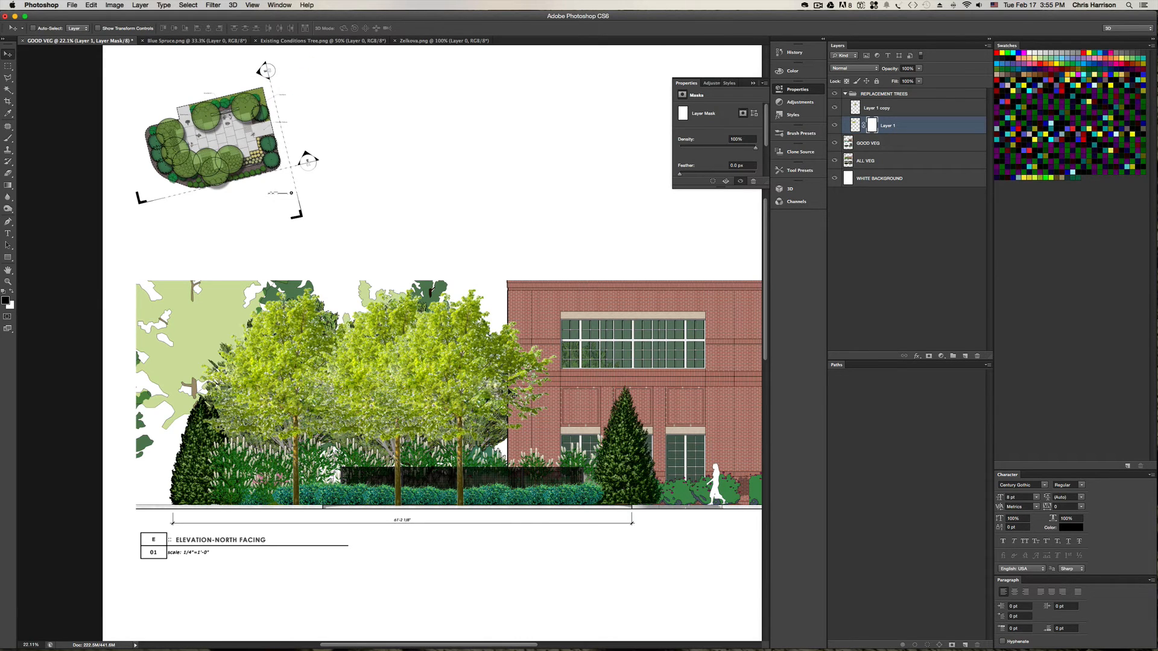
- Switch to the Brush and adjust its size, settling at 600 px
key("bracketright")
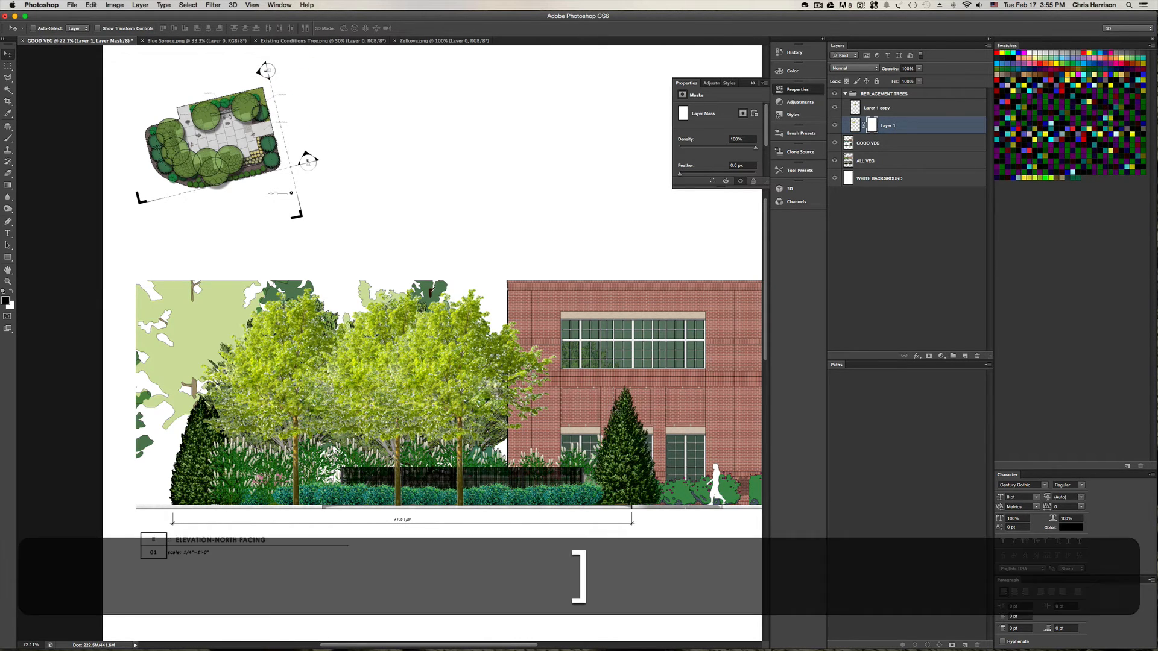
key("bracketright")
key("b")
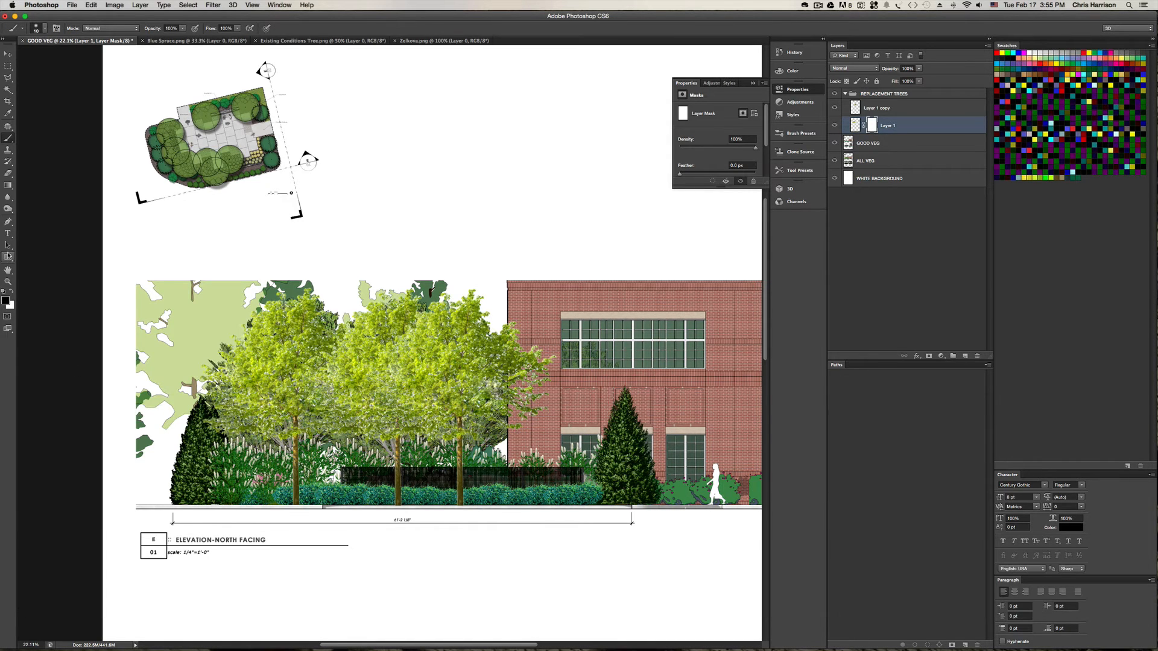
key("bracketright")
key("bracketright")
key("bracketright")
key("bracketright")
key("bracketright")
key("bracketright")
key("bracketright")
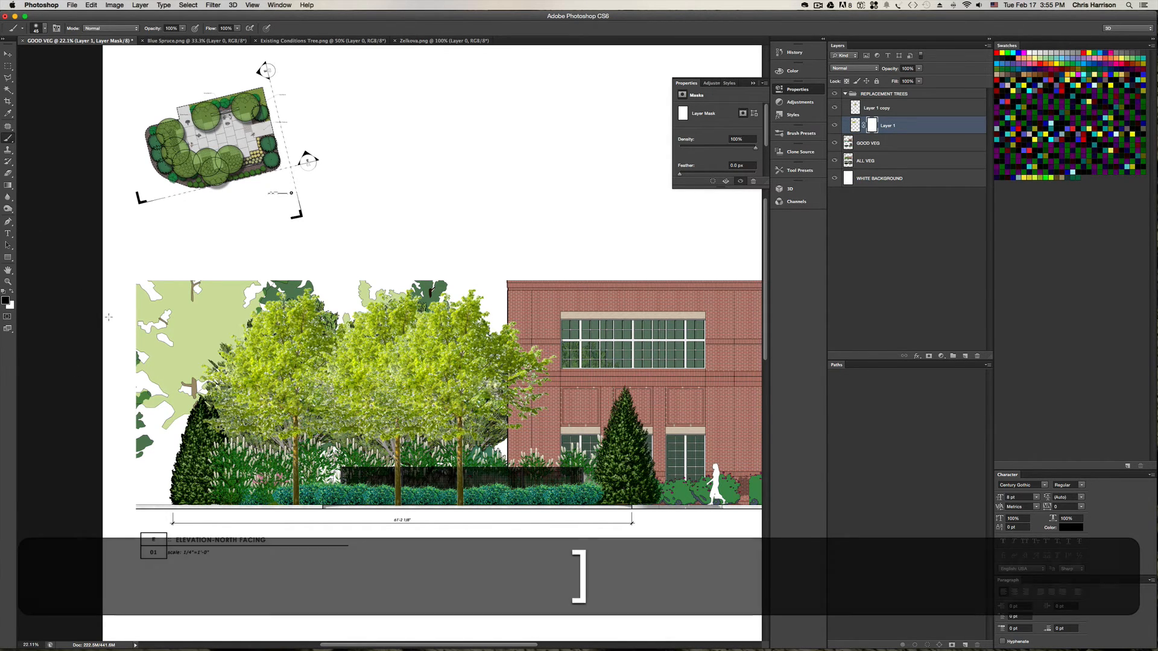
key("bracketright")
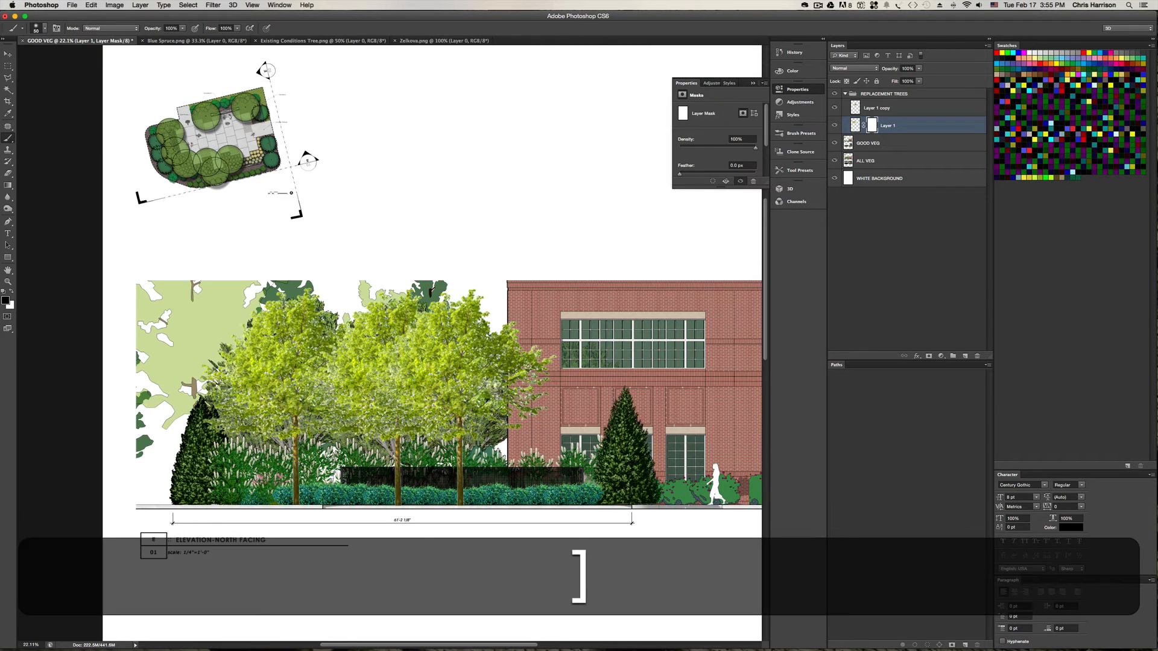
key("bracketright")
key("bracketright")
key("bracketright")
key("bracketright")
key("bracketright")
key("bracketright")
key("bracketleft")
key("bracketleft")
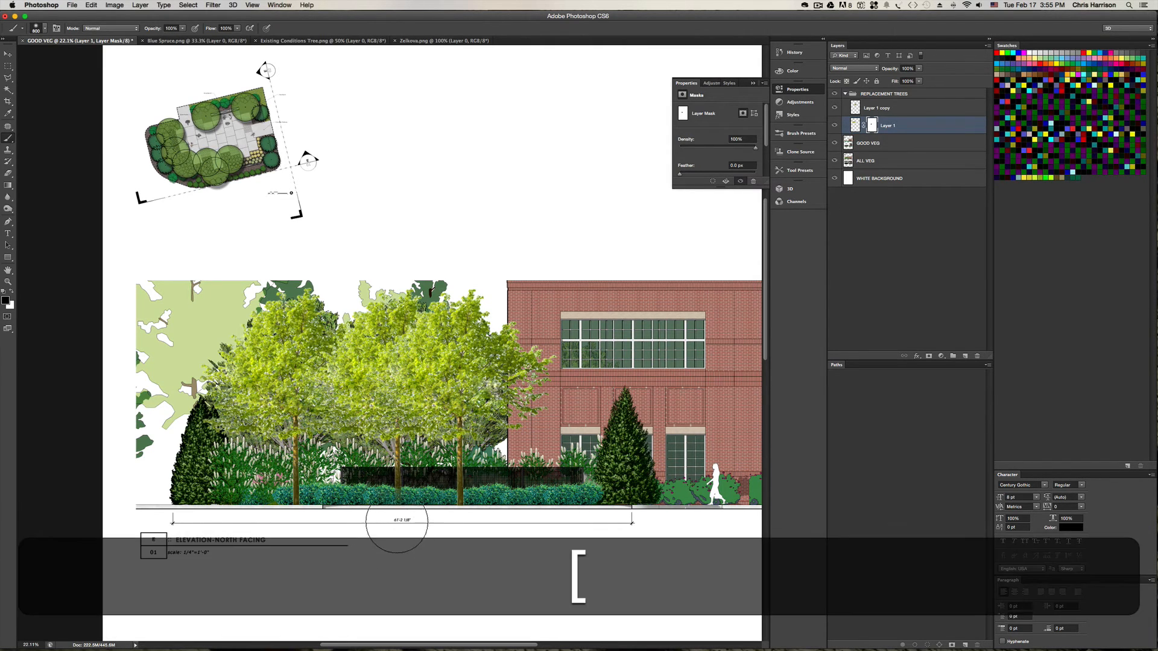
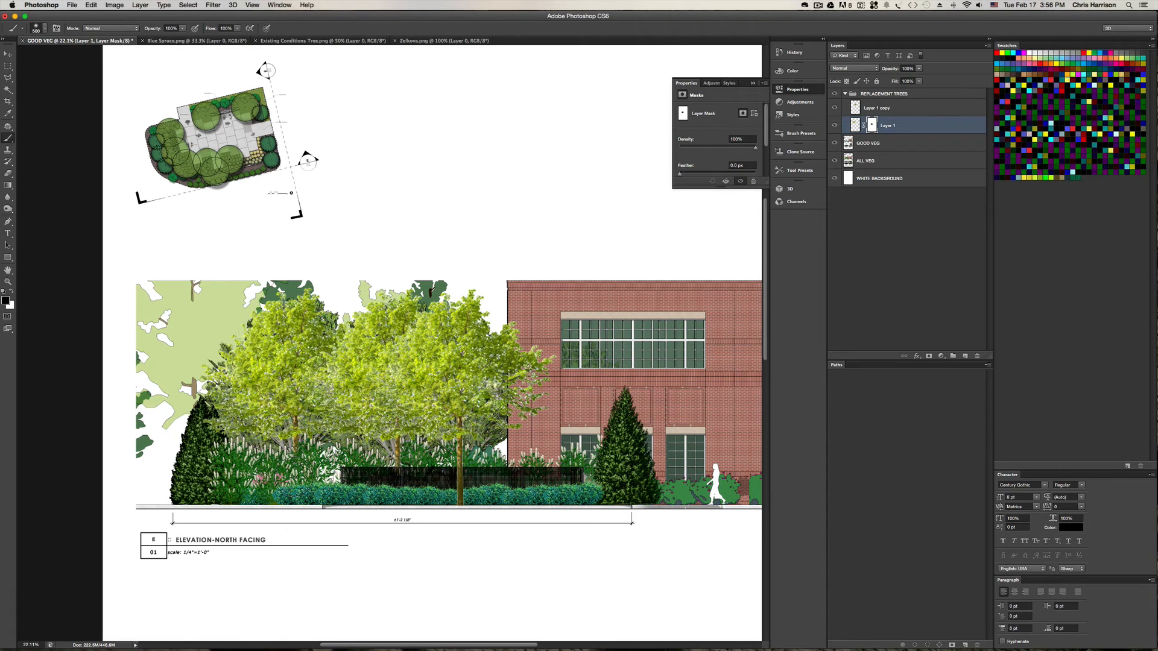
- Add a layer mask to Layer 1 copy and paint out its lower trunk behind the fence and hedge
left_click(929, 108)
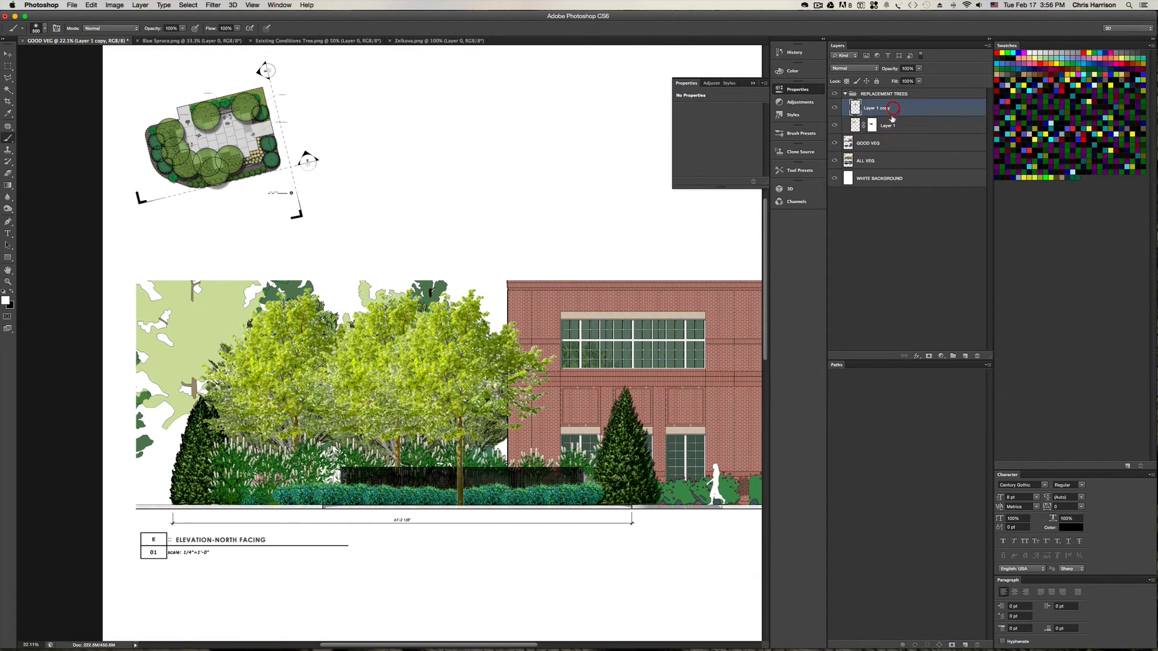
left_click(929, 356)
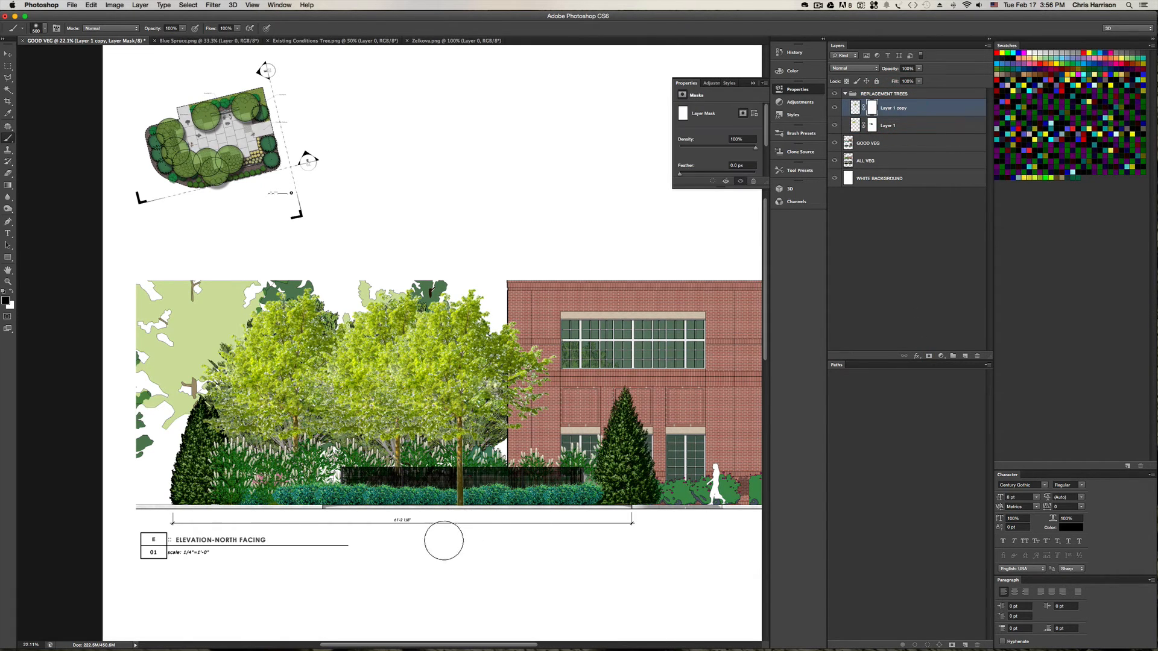
left_click_drag(442, 537, 458, 486)
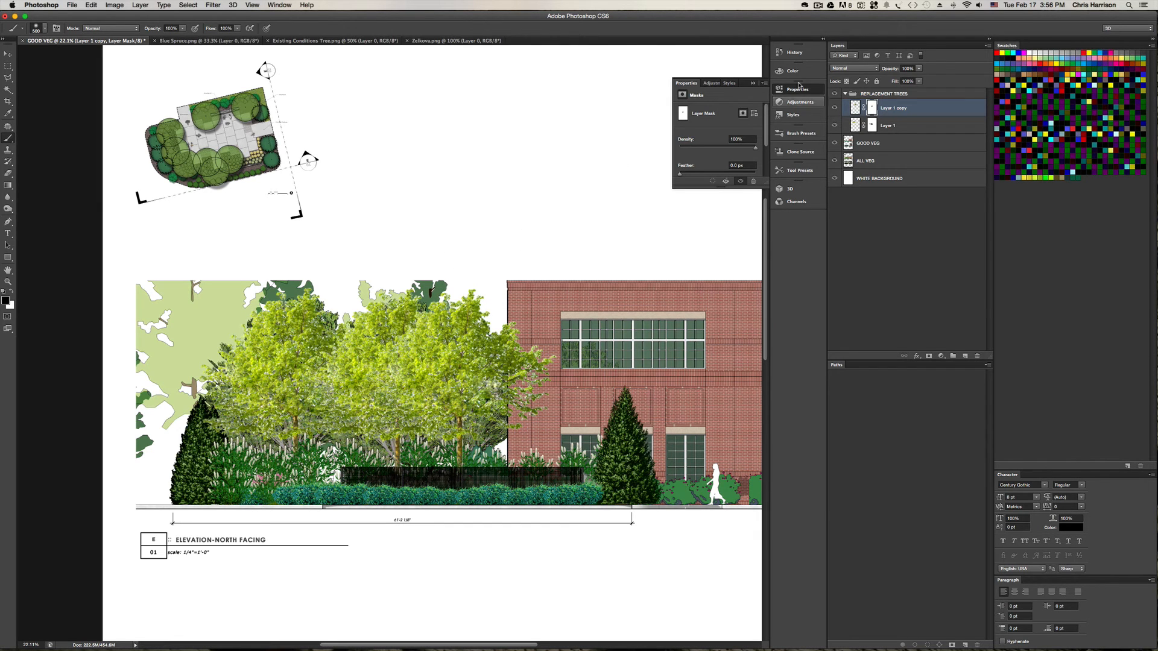
- Copy the entire Blue Spruce.png image, swapping foreground and background colours
left_click(196, 40)
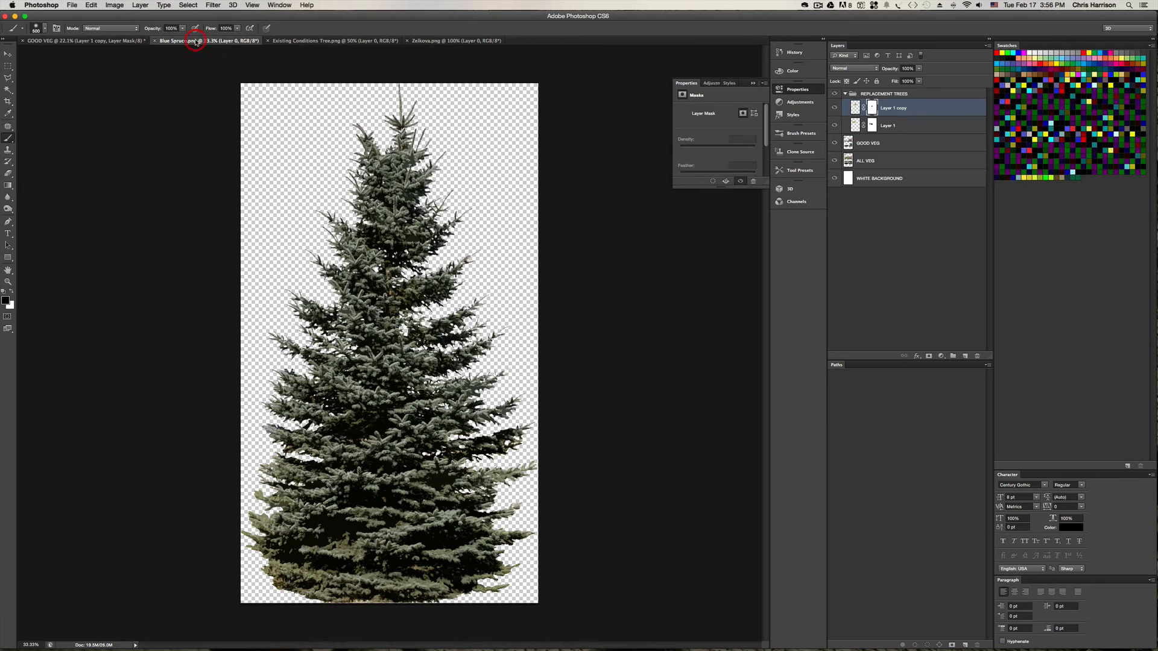
key("x")
key("super+a")
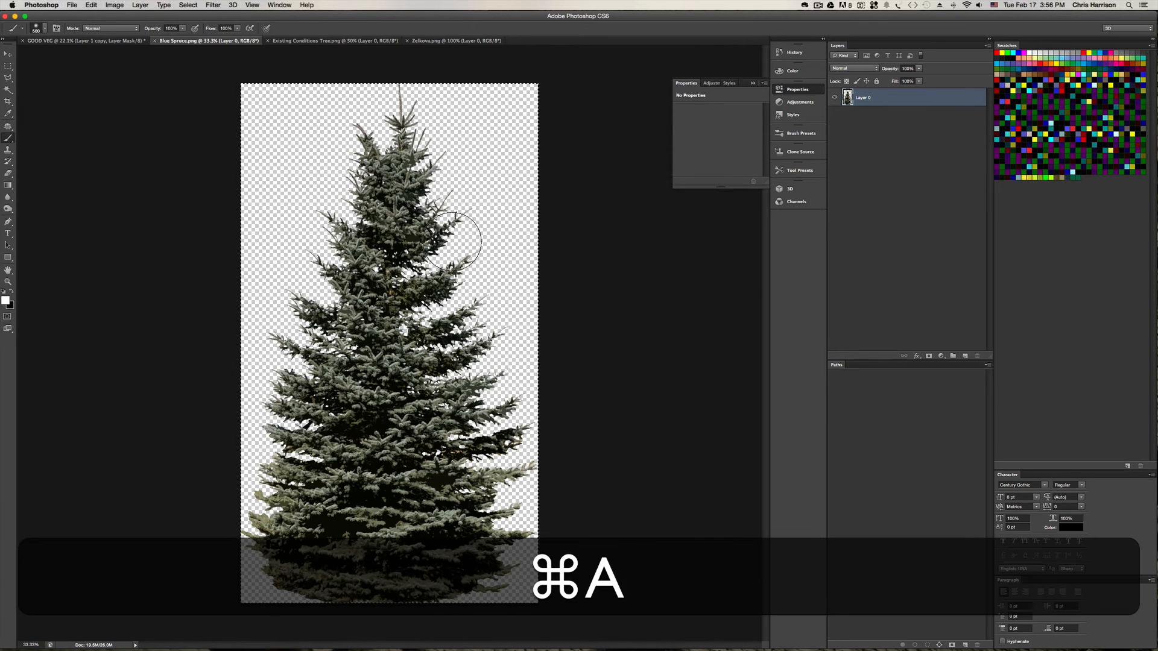
key("super+c")
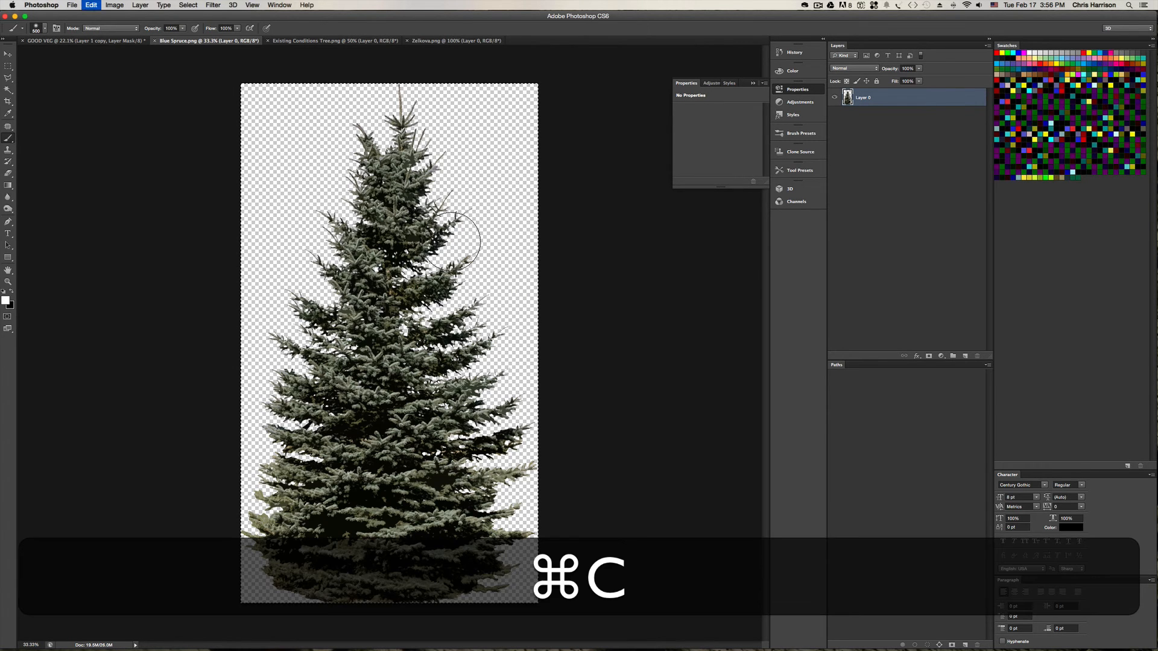
- Paste the spruce above GOOD VEG, scale it to about 84.5%, and place it at the elevation's left
left_click(94, 41)
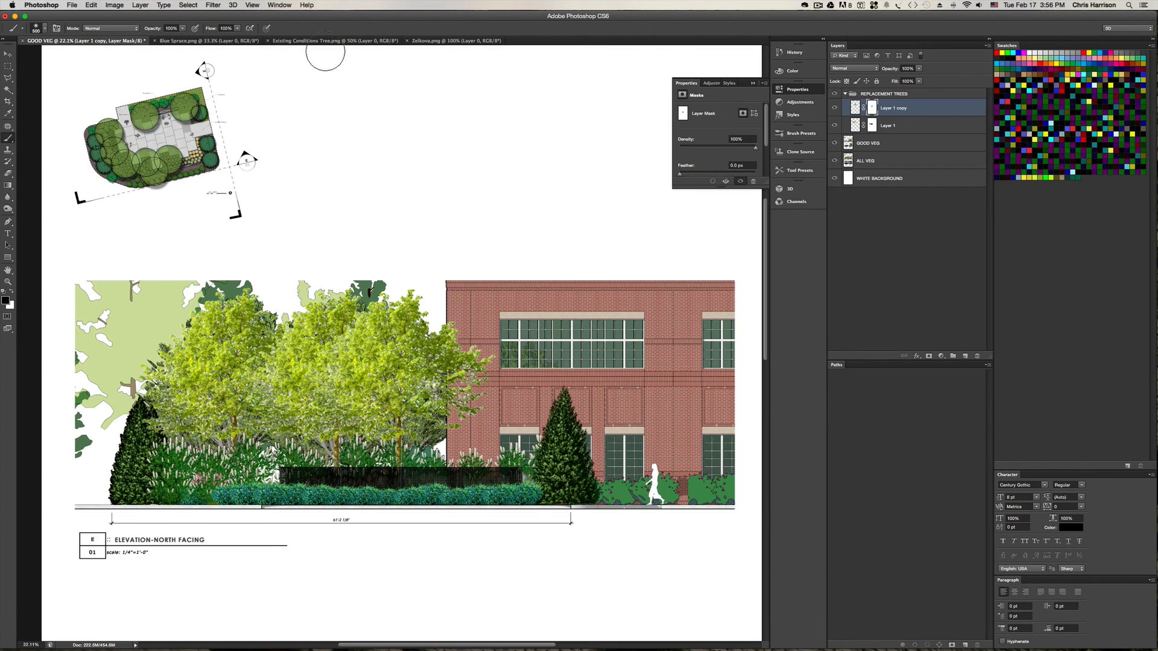
left_click(876, 146)
key("super+v")
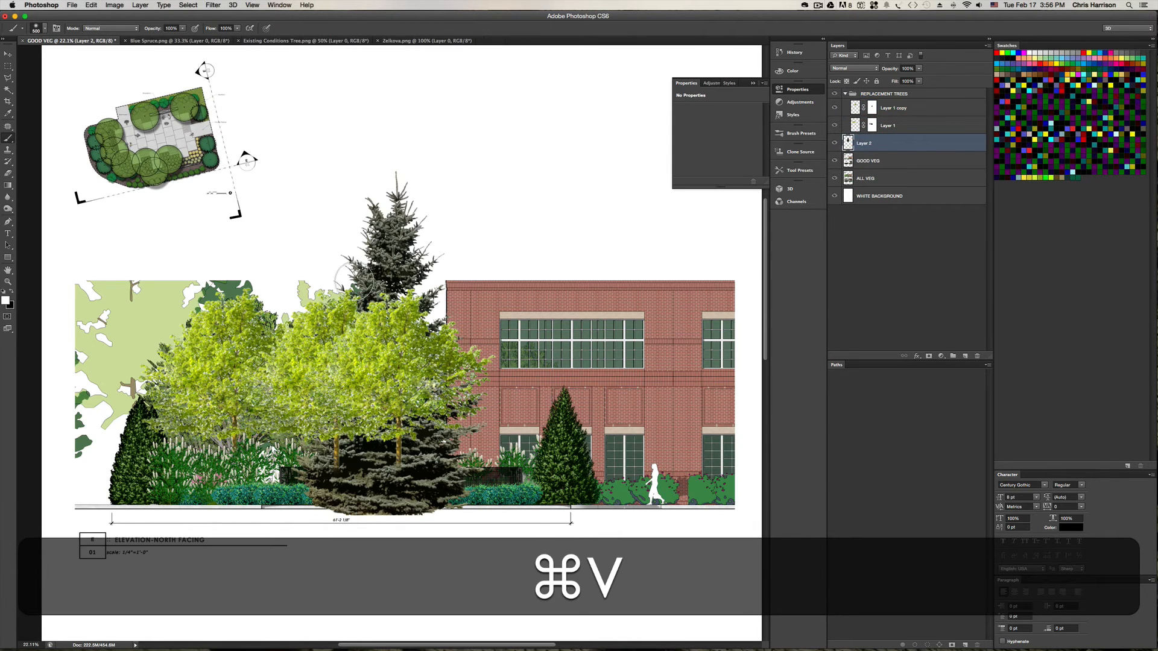
key("v")
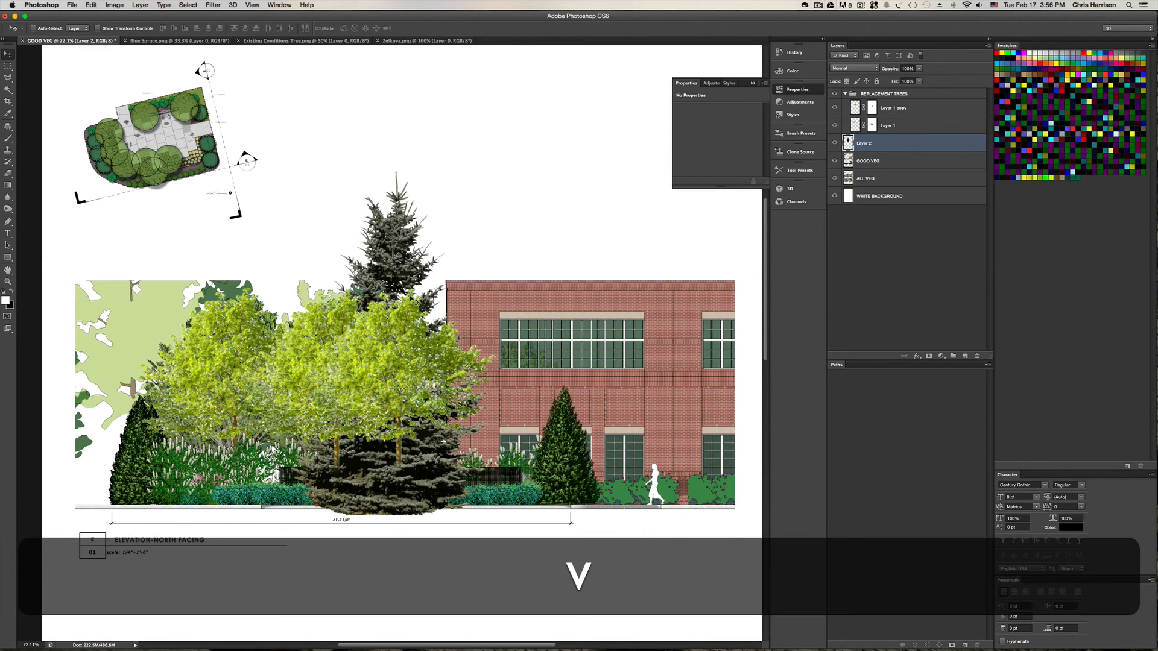
left_click_drag(404, 283, 240, 282)
key("super+t")
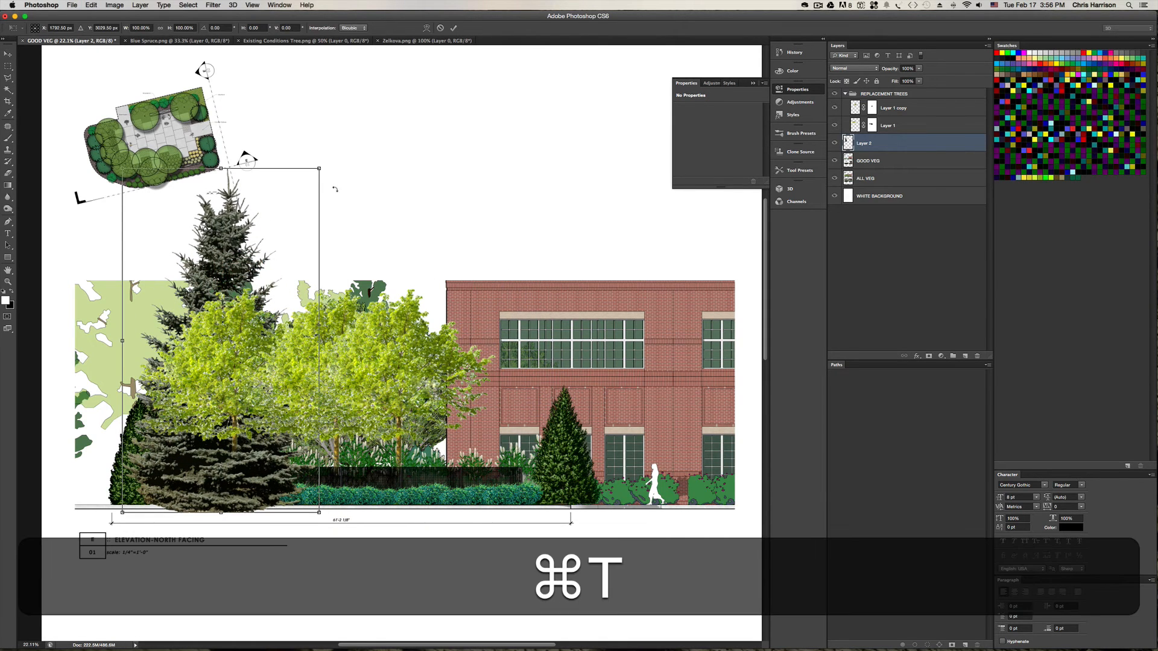
left_click_drag(320, 168, 261, 217, "shift")
key("Return")
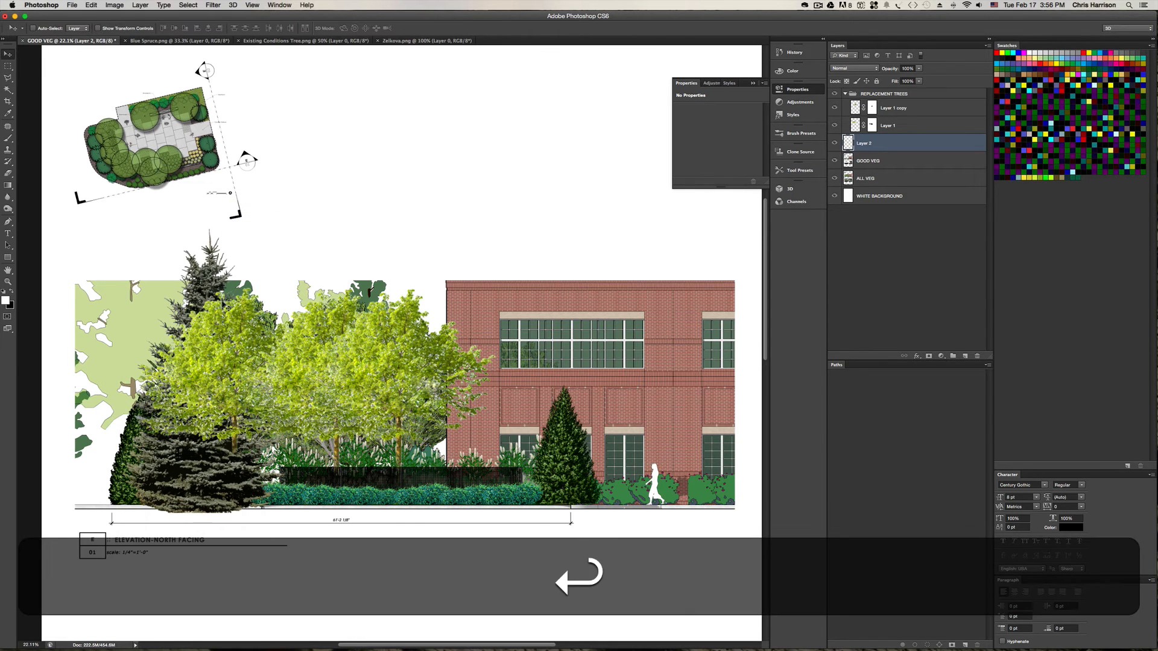
left_click_drag(212, 288, 237, 266)
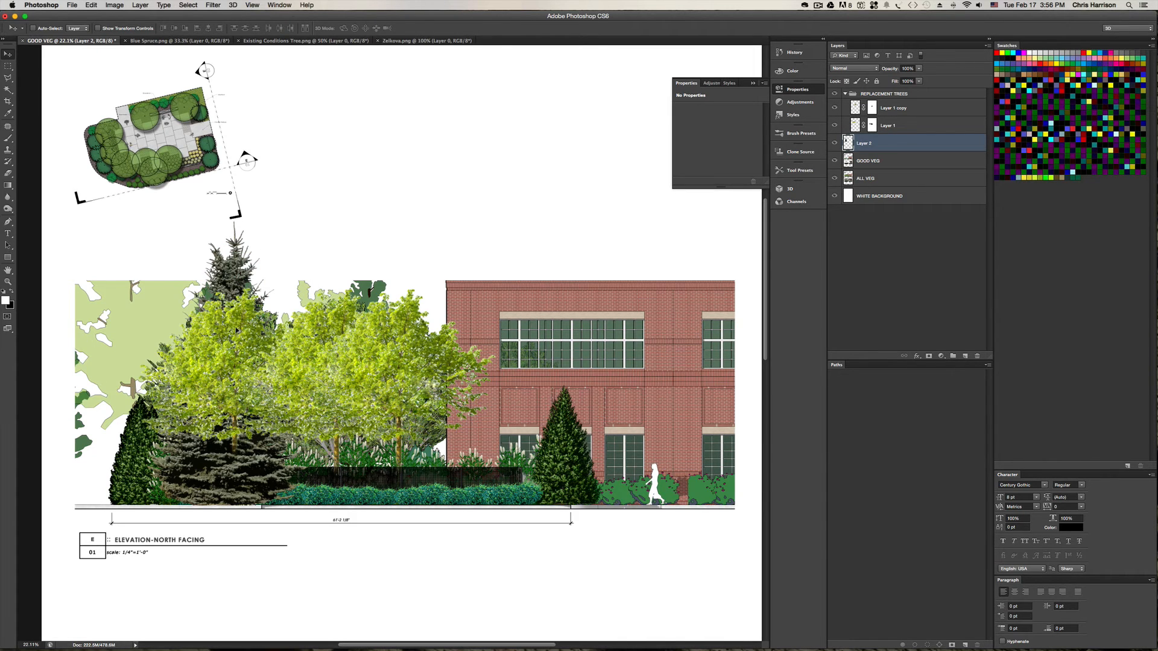
- Duplicate the spruce to its right and into the west elevation, then select all three spruce layers
left_click_drag(236, 330, 382, 329, "alt+shift")
scroll(398, 304, "down", 3, "alt")
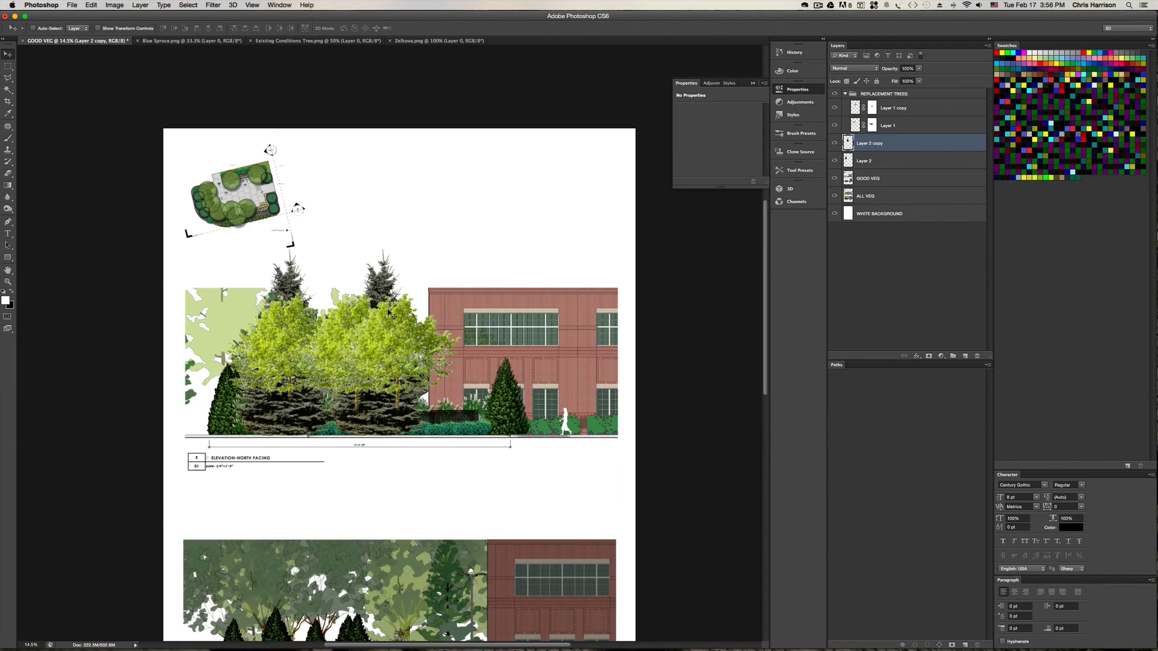
scroll(393, 316, "down", 3, "alt")
scroll(367, 326, "up", 2, "alt")
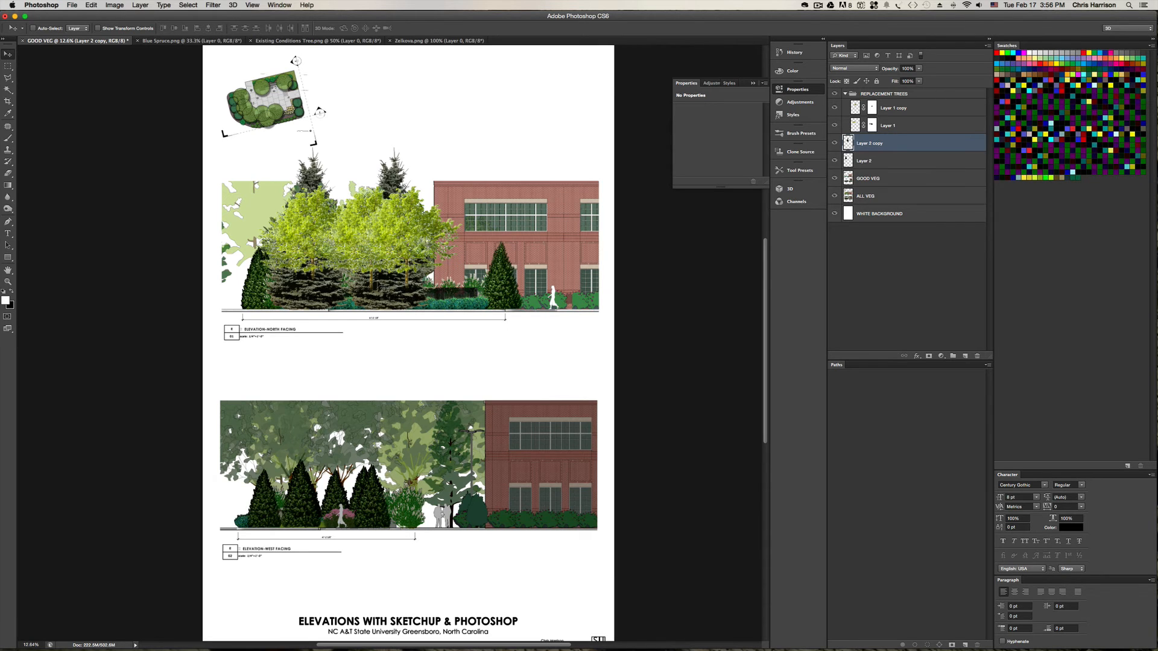
left_click_drag(400, 278, 453, 484)
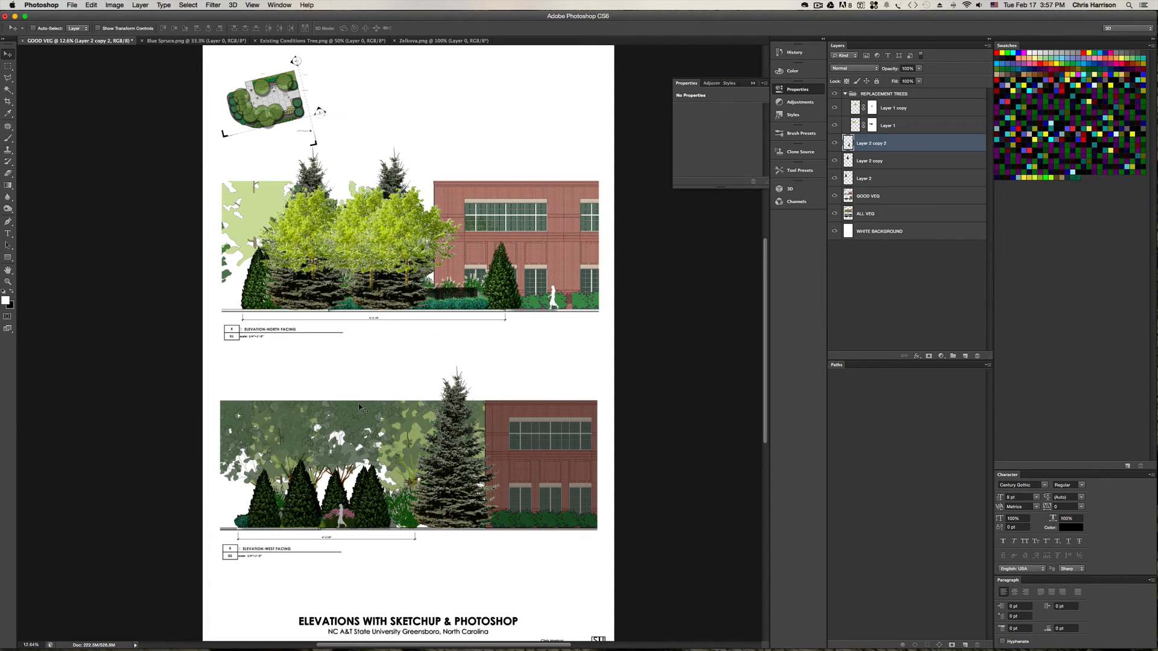
left_click(868, 178, "shift")
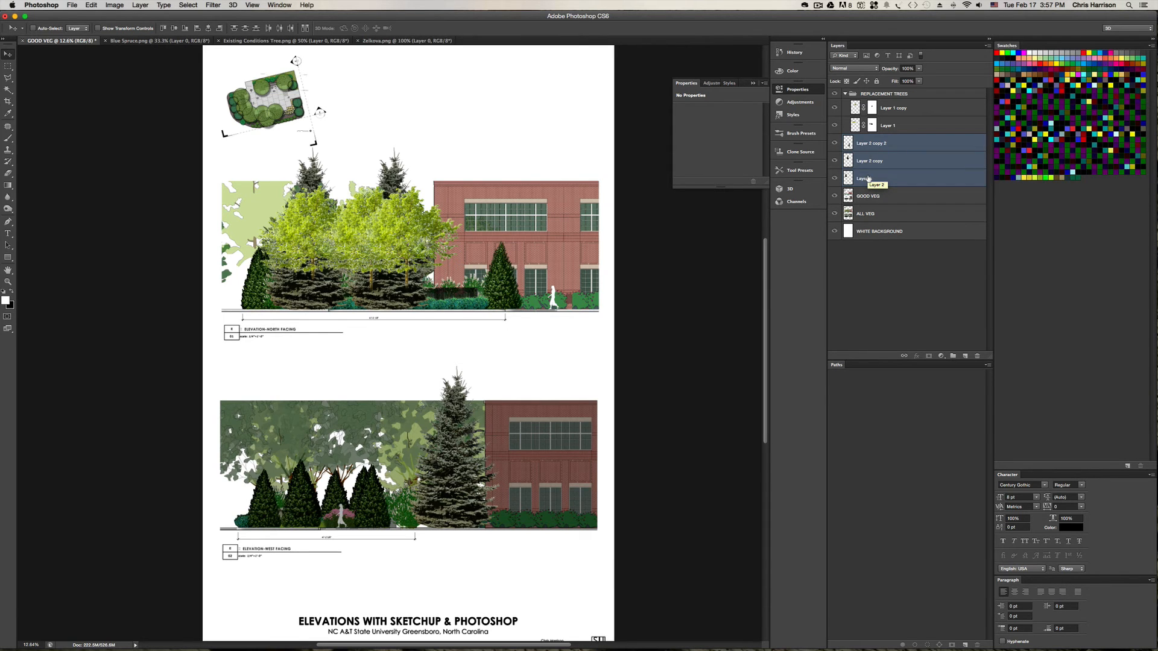
- Merge the three spruce layers and name the result Pines
key("super+e")
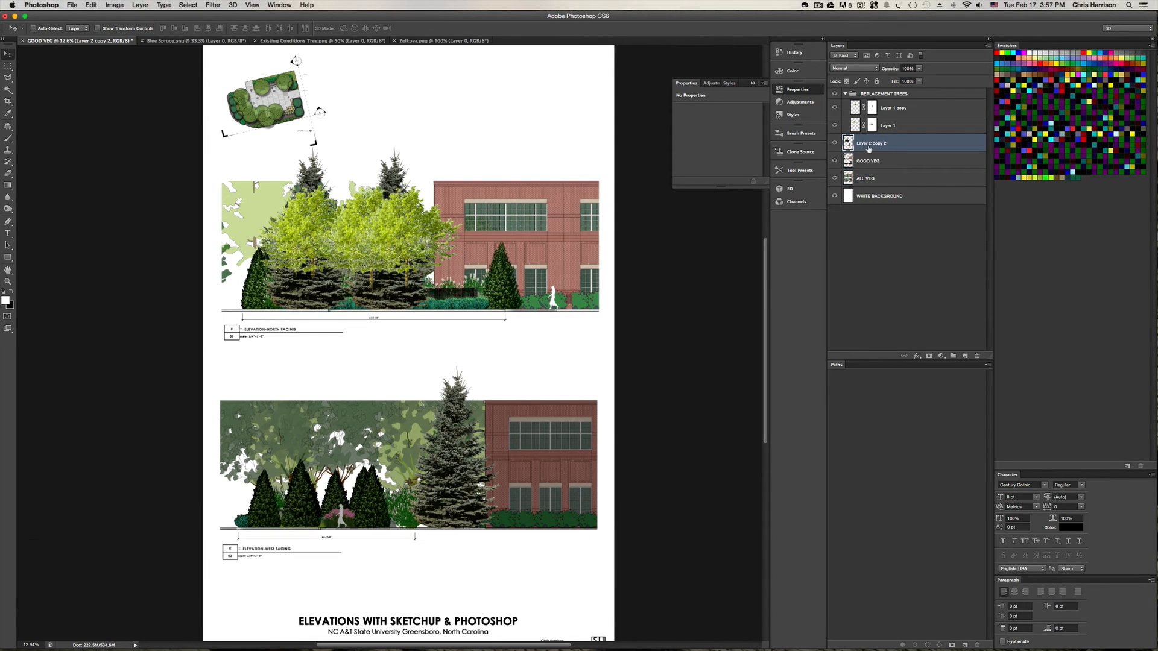
double_click(869, 148)
type("PI")
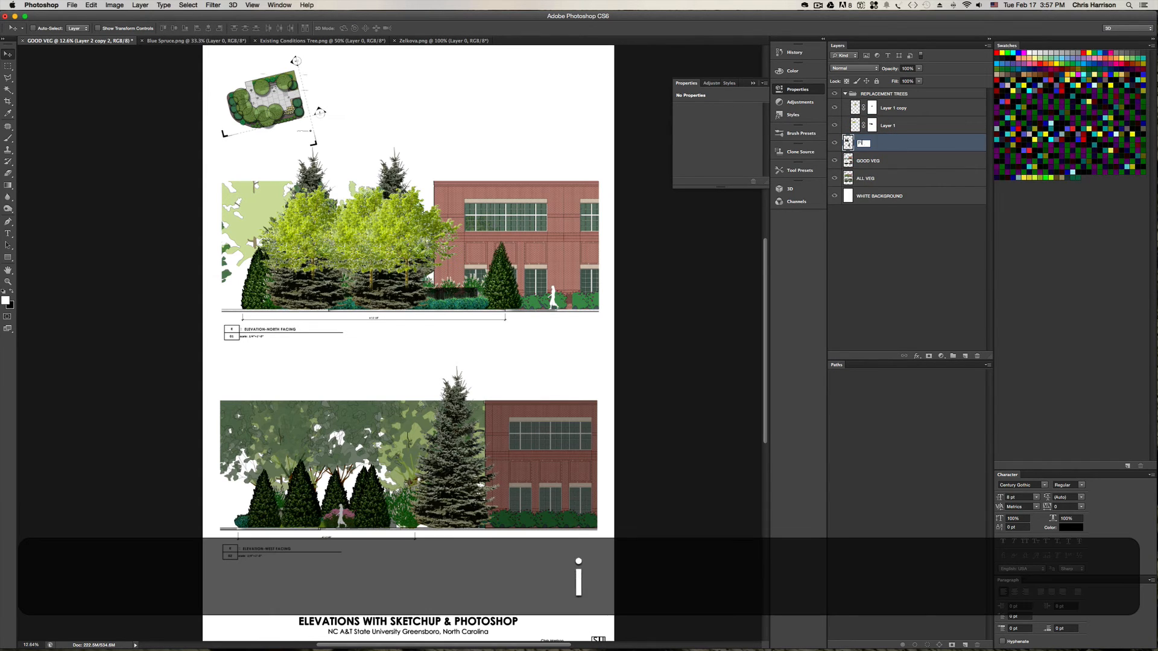
type("nes")
key("Return")
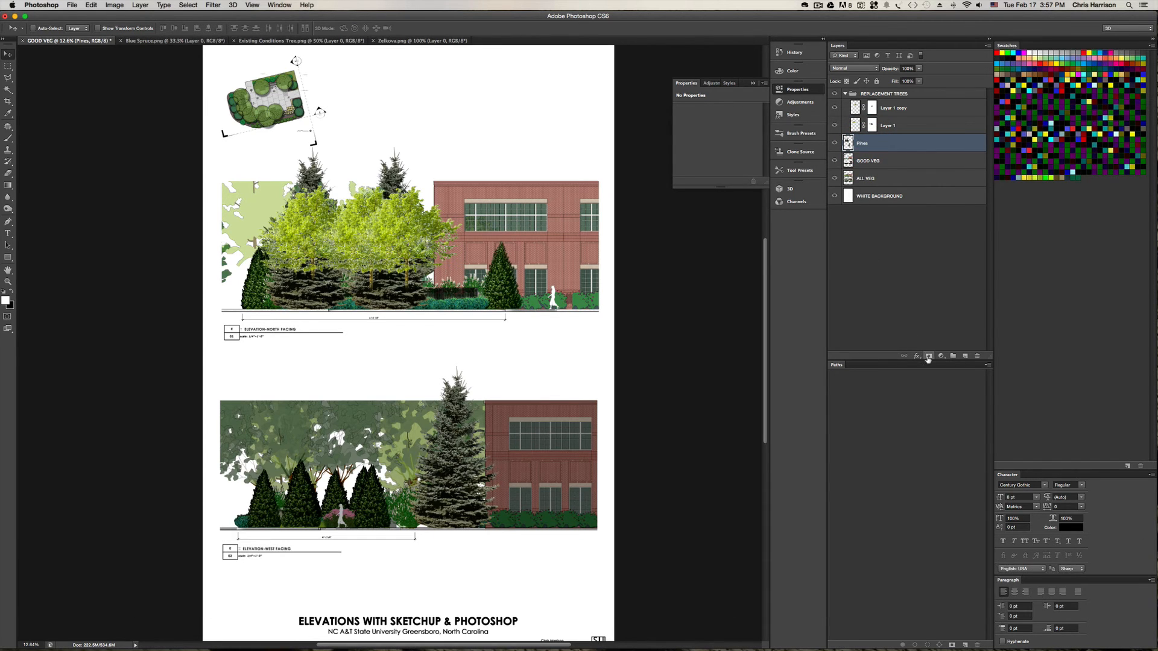
- Mask the Pines layer, painting black over the trees' lower parts along the ground line
left_click(929, 356)
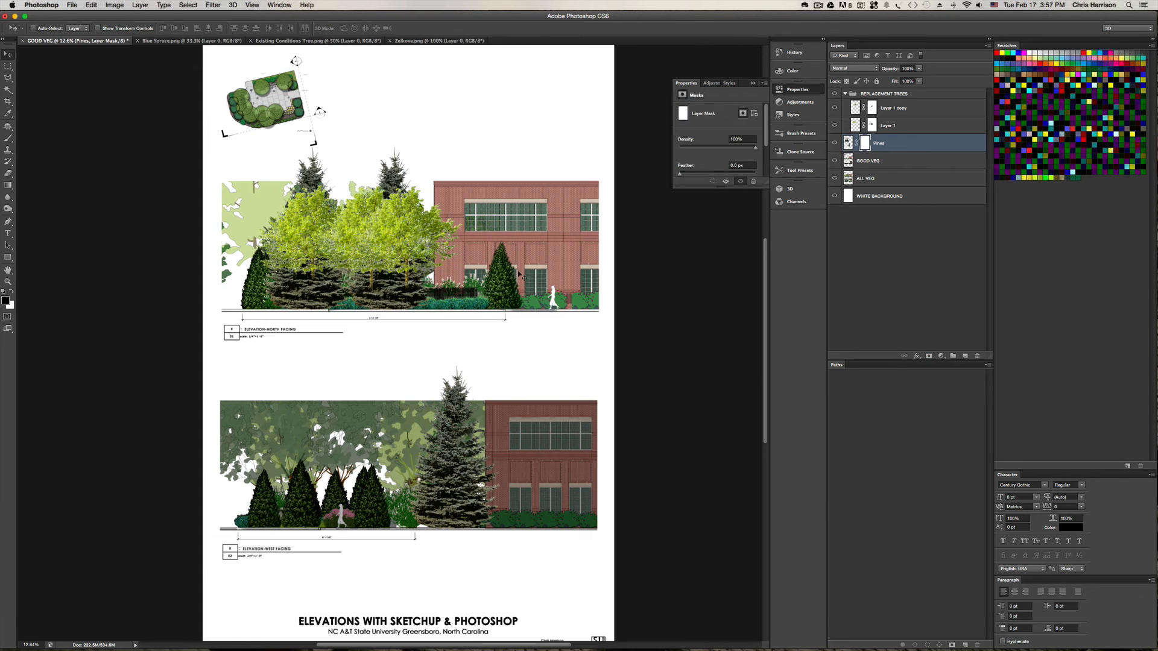
key("b")
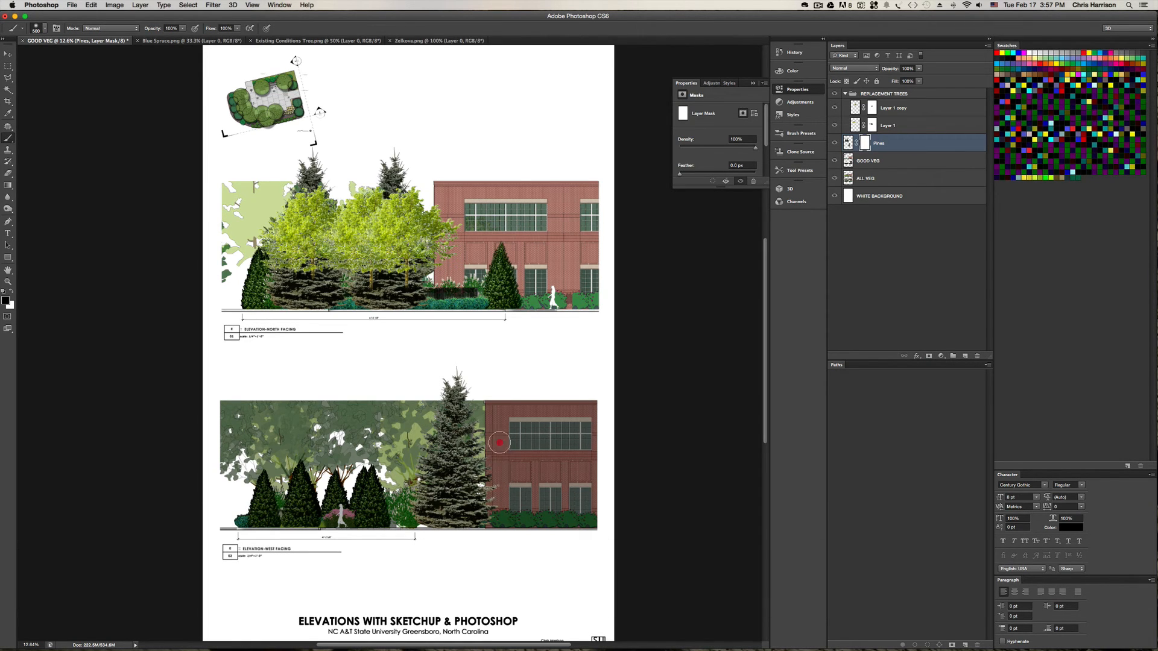
left_click(500, 482)
left_click_drag(494, 471, 512, 439)
mouse_move(402, 311)
left_mouse_down()
mouse_move(278, 306)
mouse_move(281, 282)
mouse_move(309, 288)
mouse_move(335, 273)
mouse_move(274, 267)
mouse_move(362, 315)
mouse_move(359, 282)
mouse_move(403, 291)
mouse_move(394, 281)
mouse_move(416, 279)
mouse_move(412, 292)
left_mouse_up()
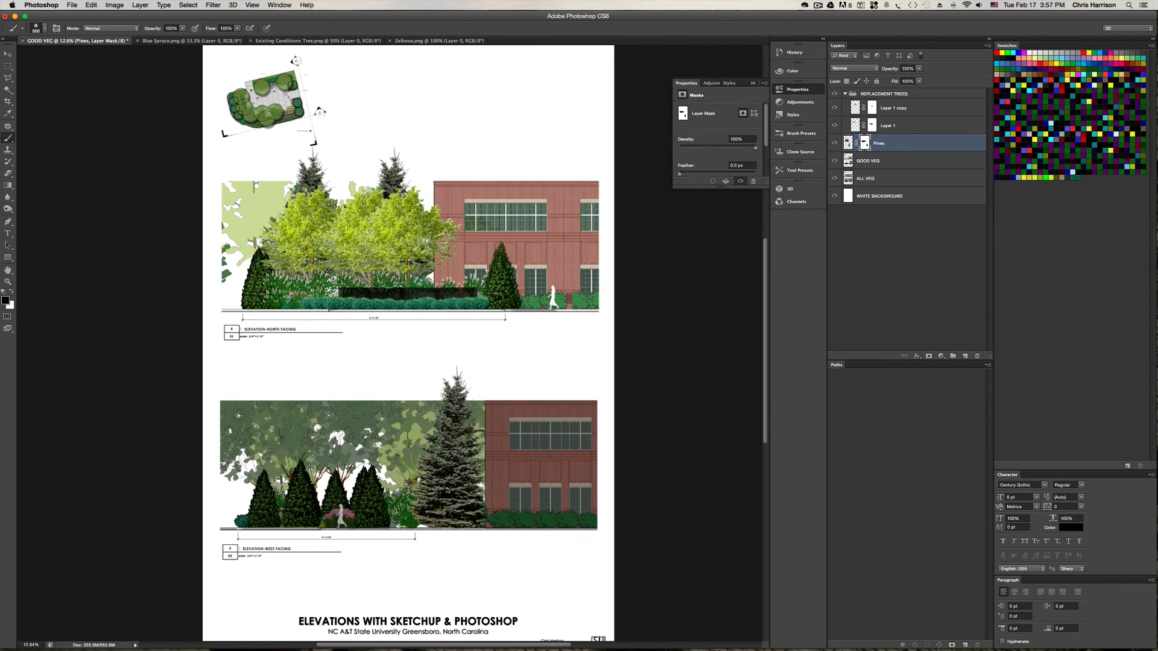
left_click(896, 167)
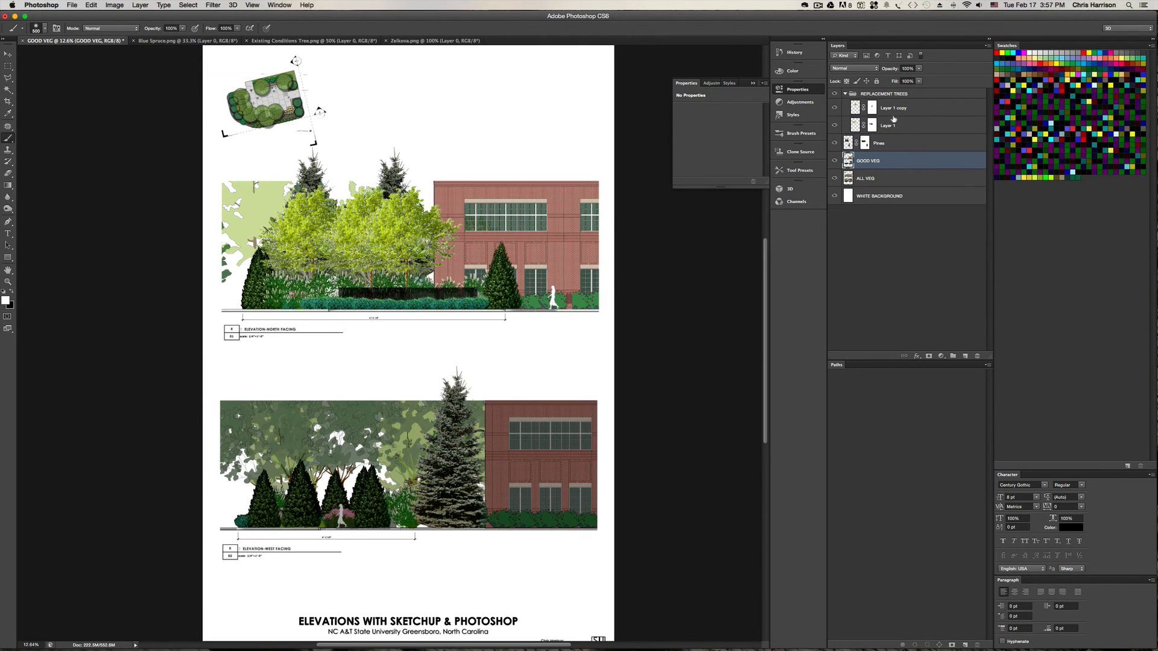
- Collapse REPLACEMENT TREES with Pines inside and move the group beneath GOOD VEG
left_click(891, 95)
left_click(845, 94)
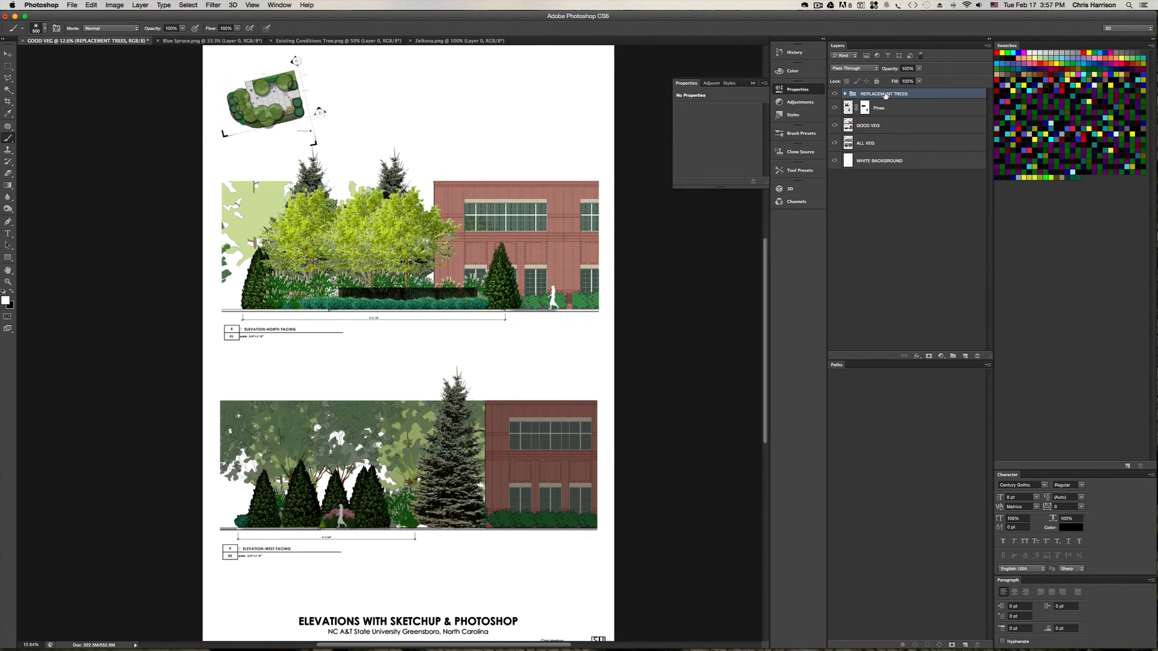
left_click(848, 108)
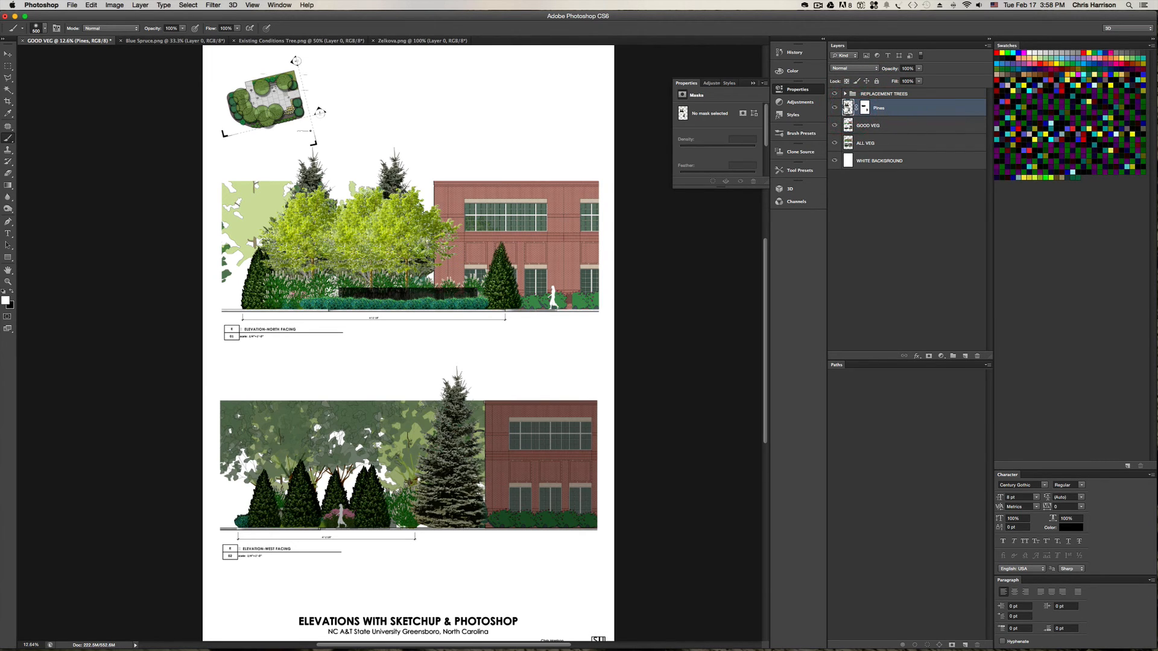
left_click(883, 95)
left_click(845, 94)
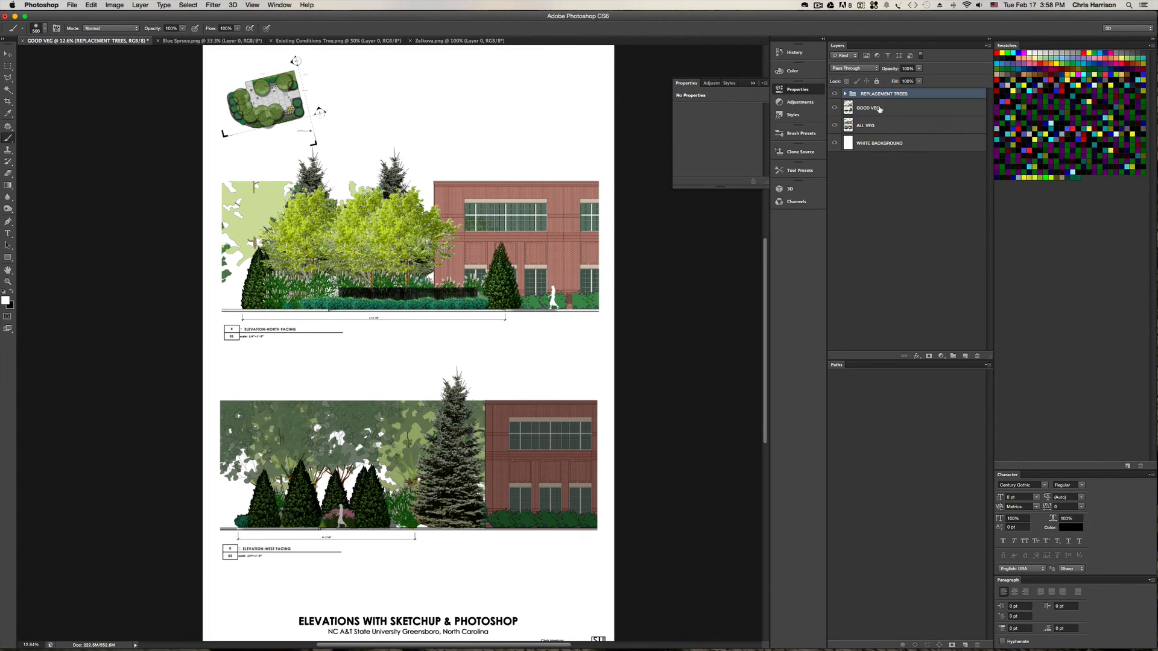
left_click_drag(894, 99, 886, 119)
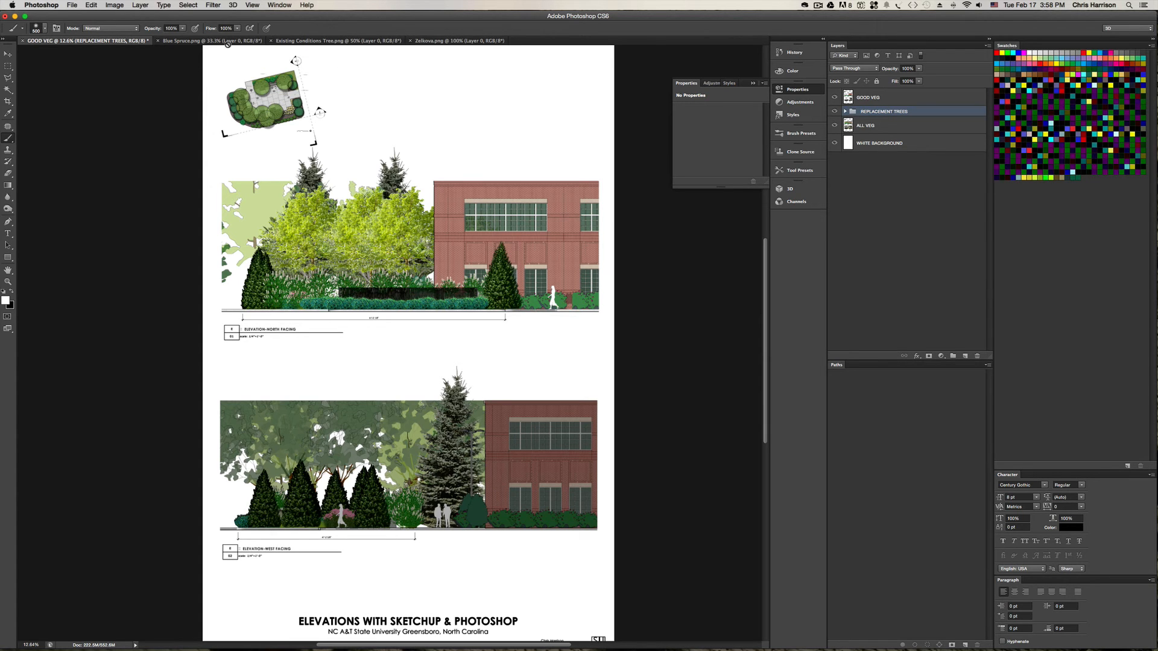
- Copy the Existing Conditions Tree image into the REPLACEMENT TREES group on the west elevation
left_click(332, 41)
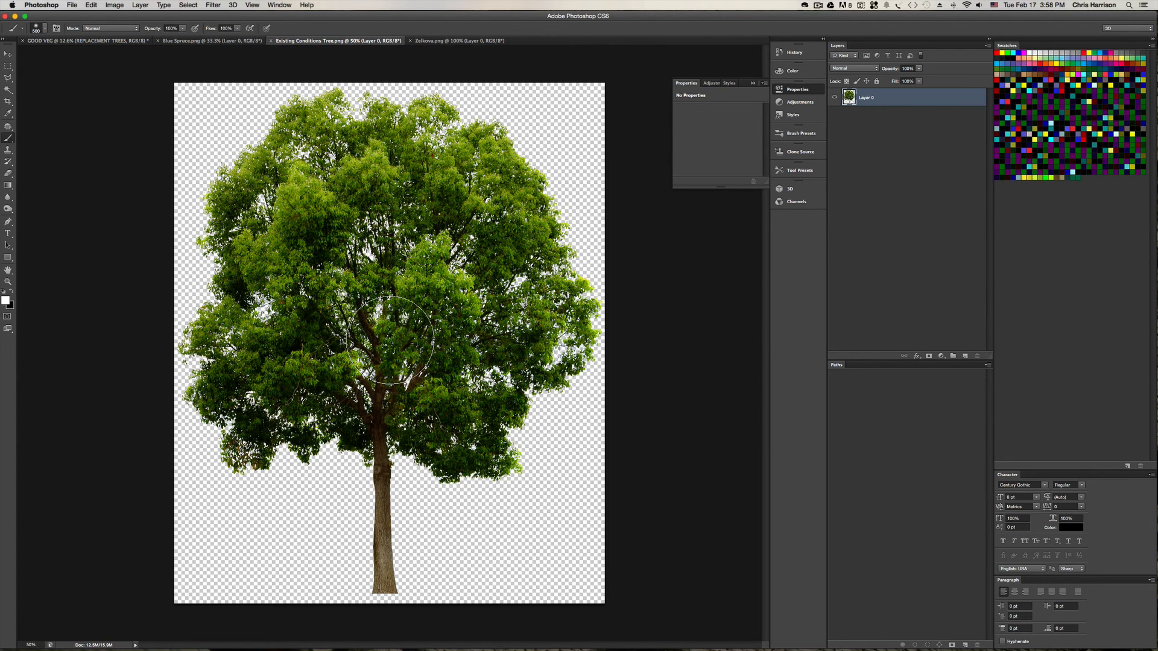
key("super+a")
key("super+c")
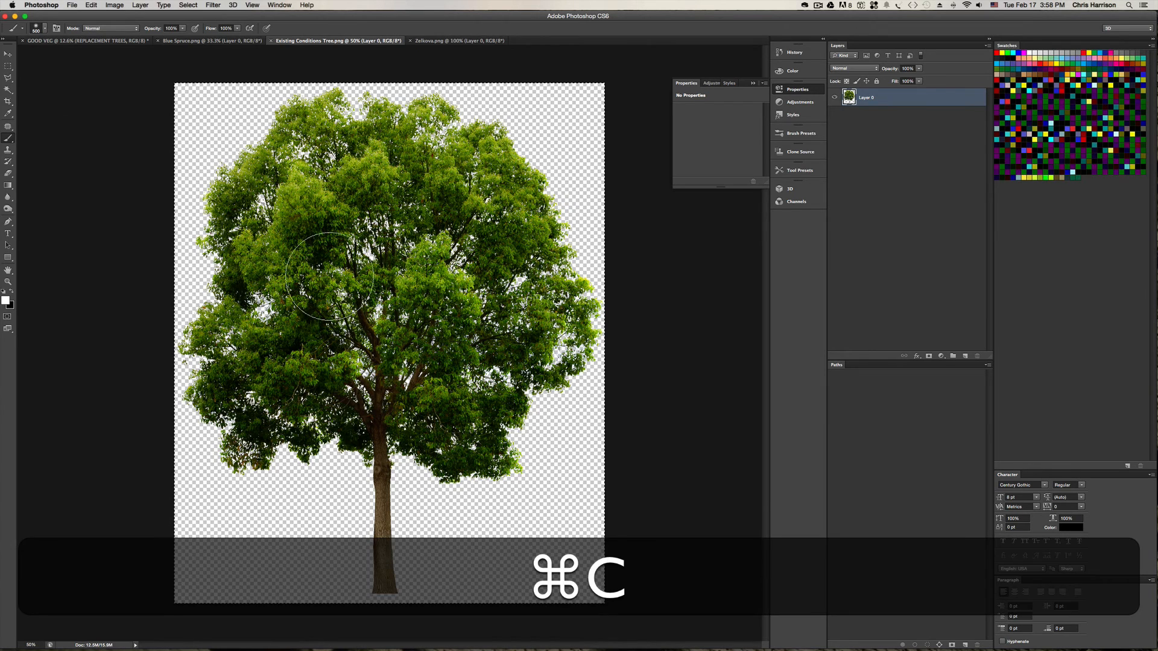
left_click(79, 41)
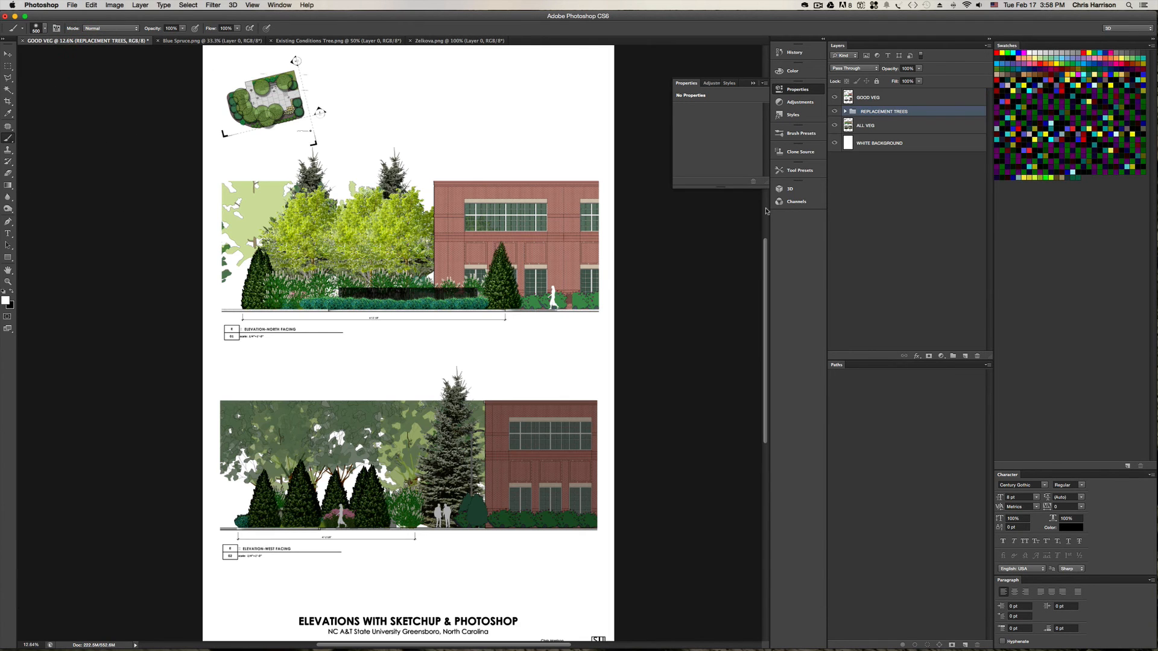
left_click(846, 112)
key("super+v")
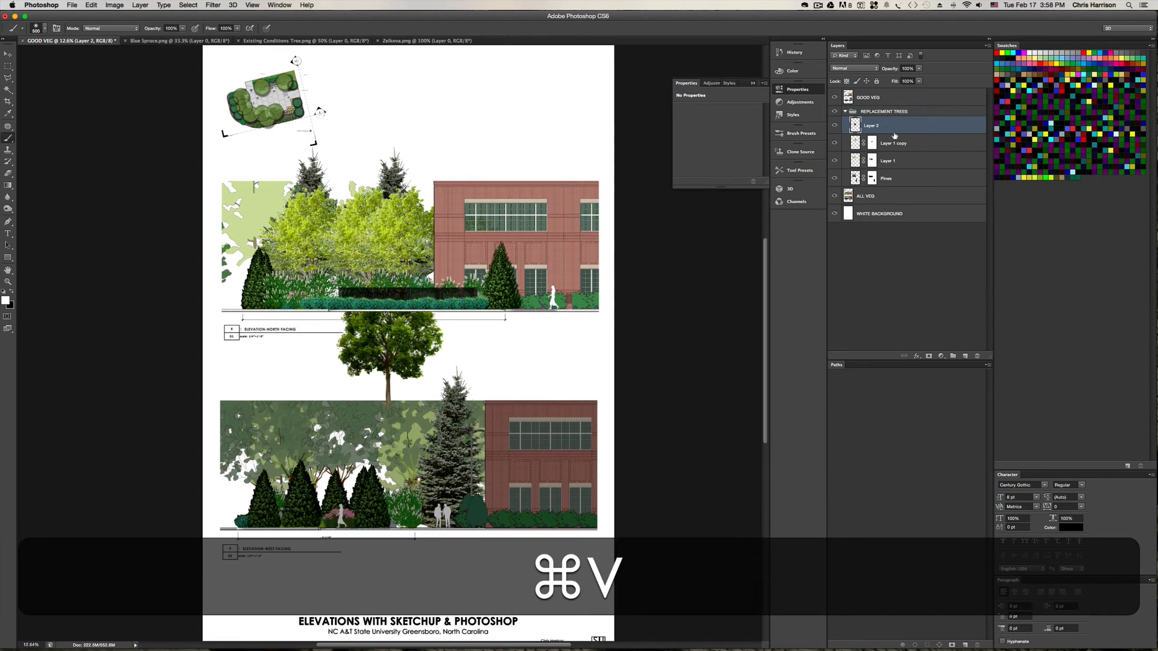
key("v")
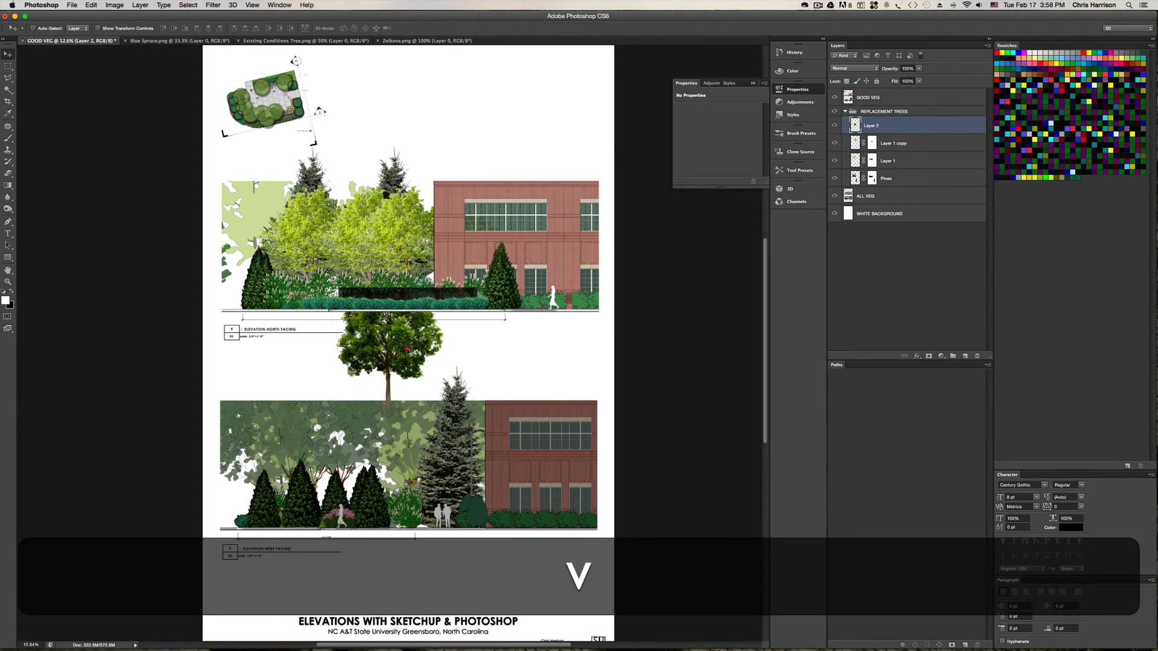
left_click_drag(407, 348, 336, 461)
- Enlarge the pasted tree to about 130% and nudge it left and up
key("super+t")
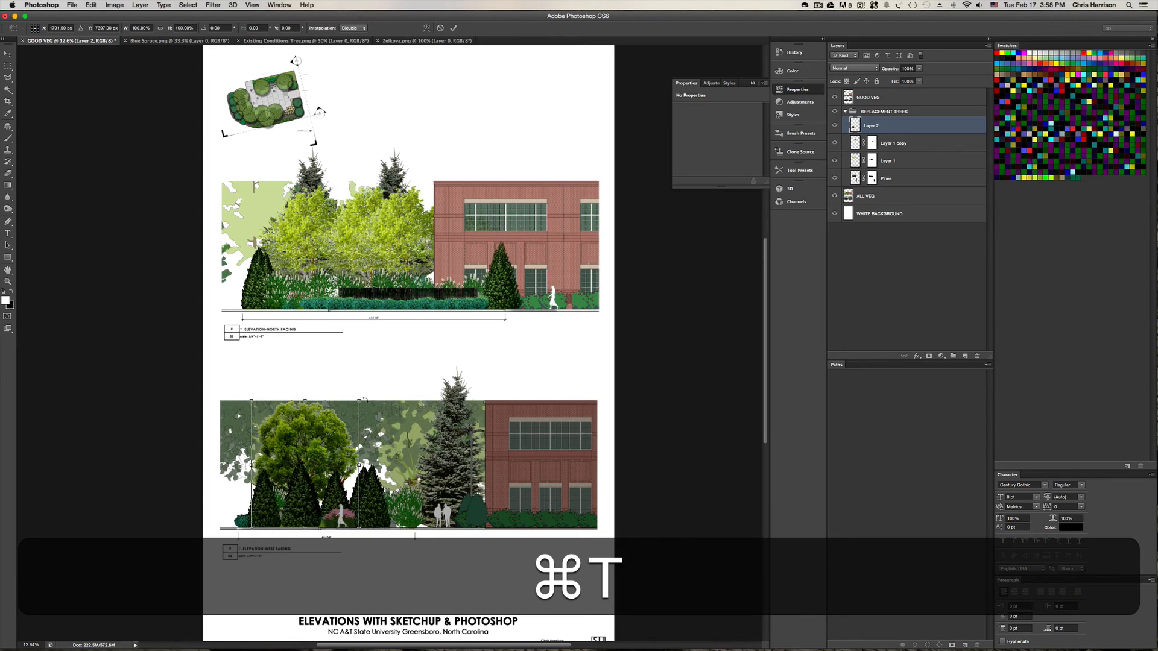
left_click_drag(362, 400, 415, 377, "shift")
scroll(415, 378, "up", 5, "alt")
key("Return")
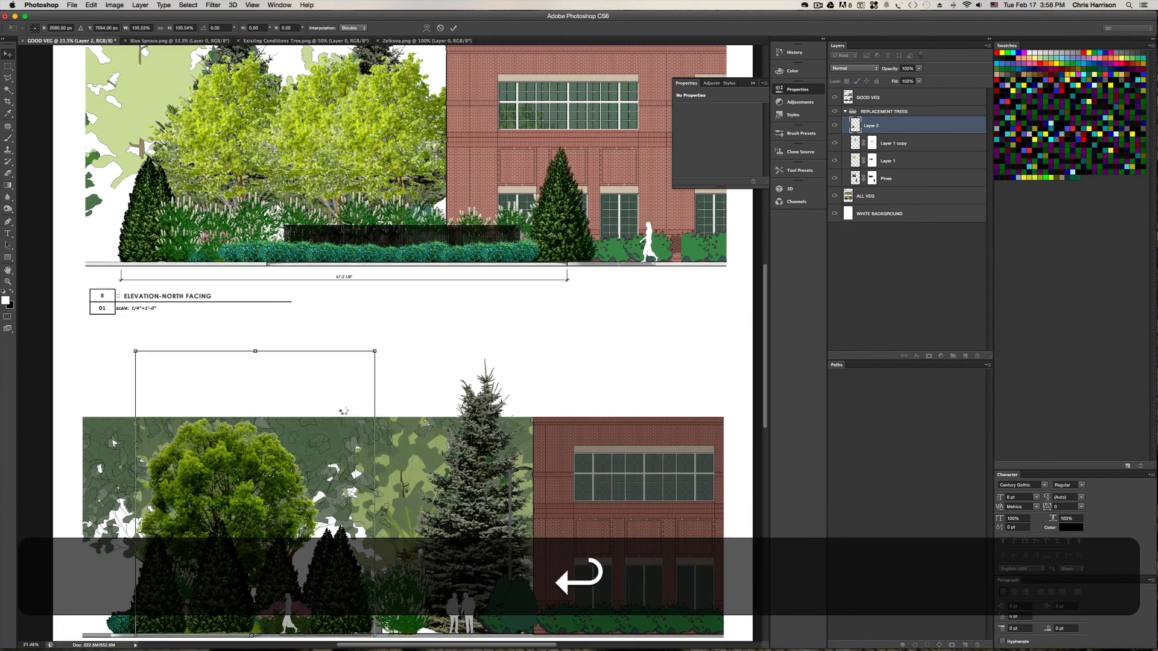
scroll(289, 434, "up", 2, "alt")
scroll(296, 440, "down", 8, "alt")
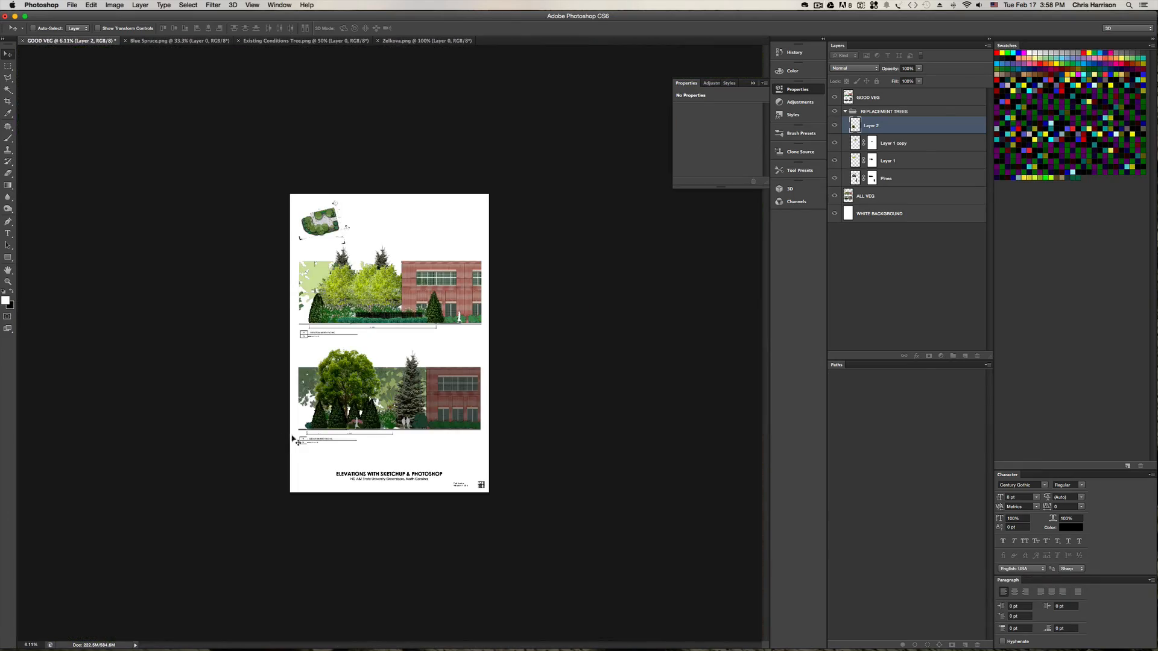
scroll(144, 386, "up", 6, "alt")
scroll(144, 384, "down", 3, "alt")
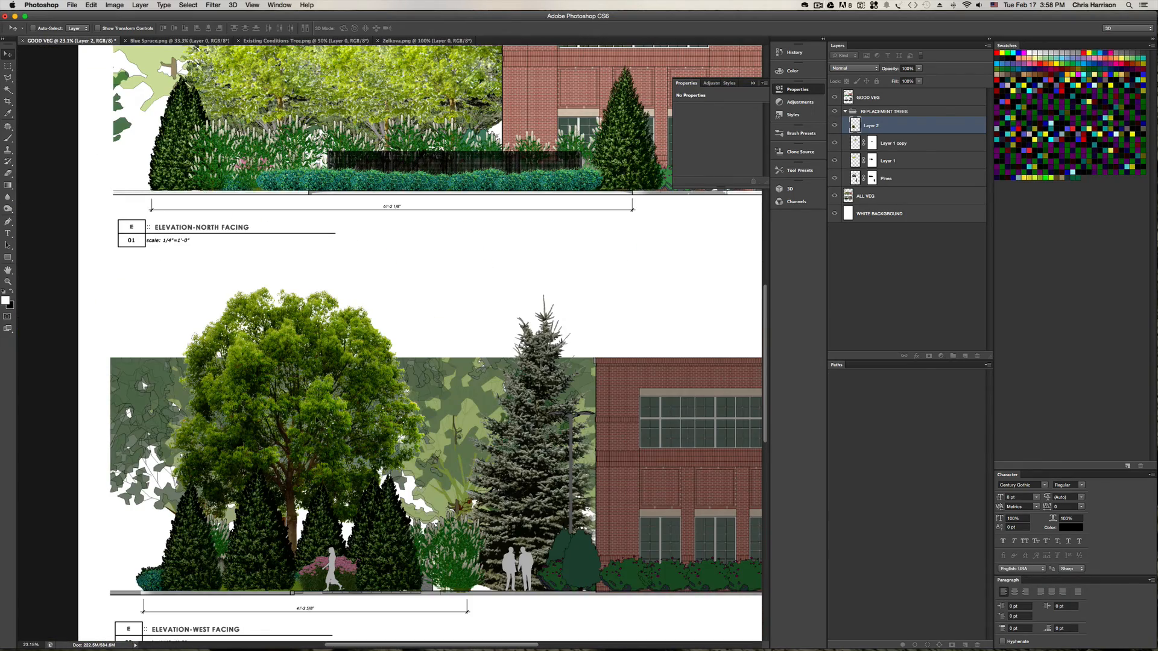
mouse_move(317, 420)
left_mouse_down()
mouse_move(253, 391)
mouse_move(320, 407)
left_mouse_up()
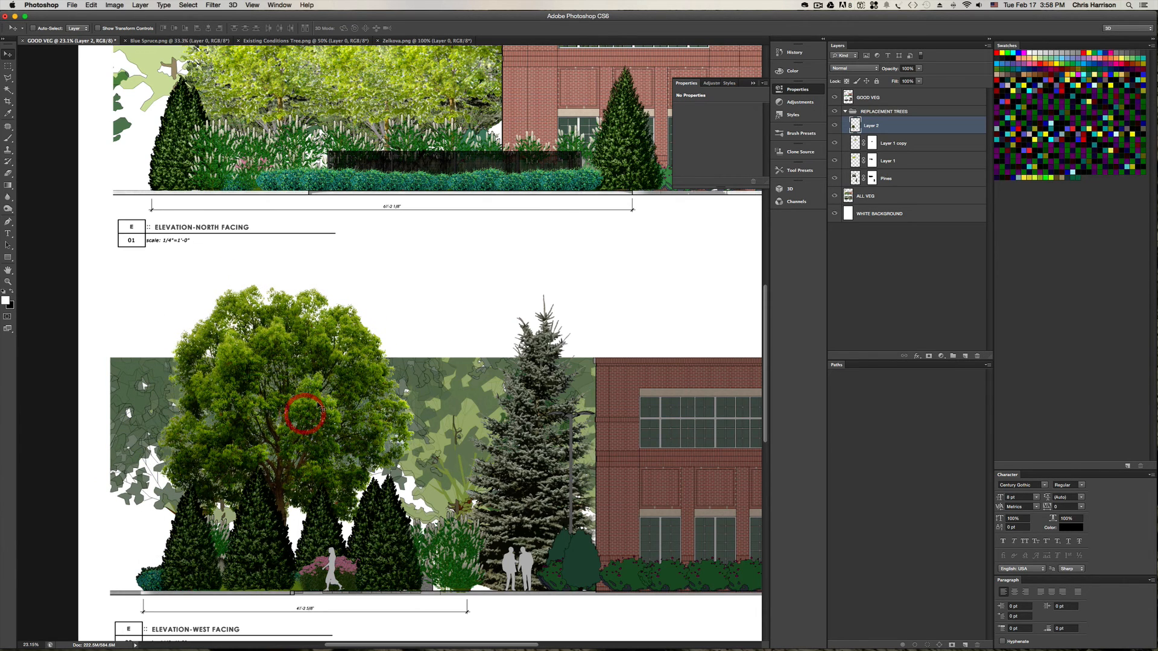
scroll(320, 407, "down", 6, "alt")
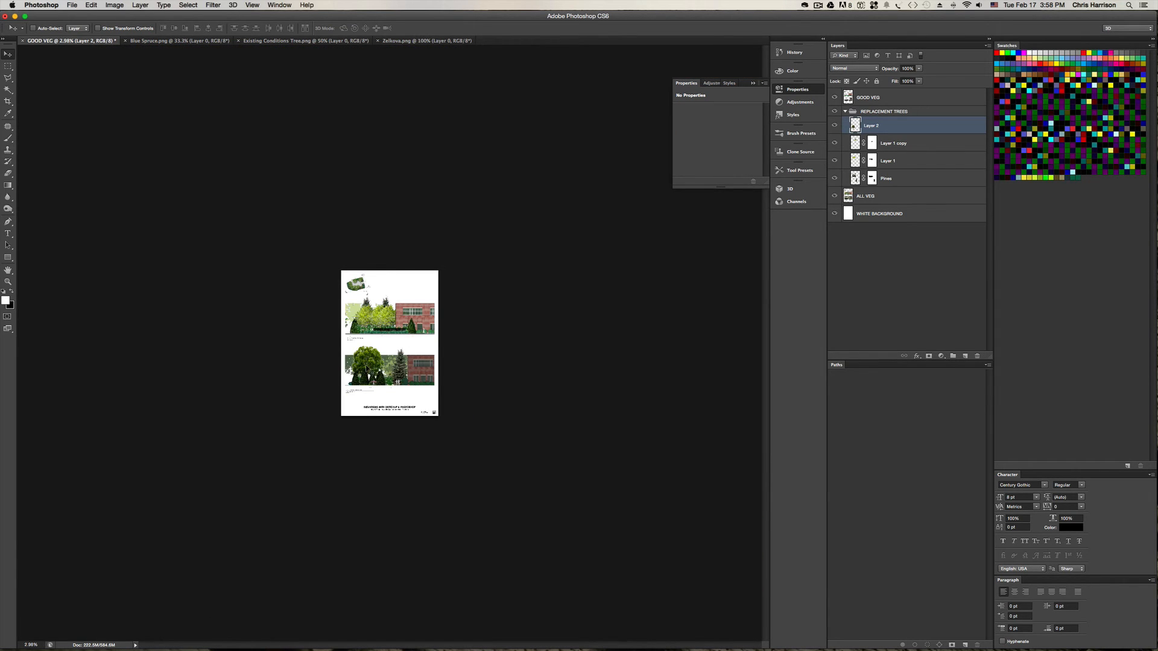
scroll(366, 368, "up", 2, "alt")
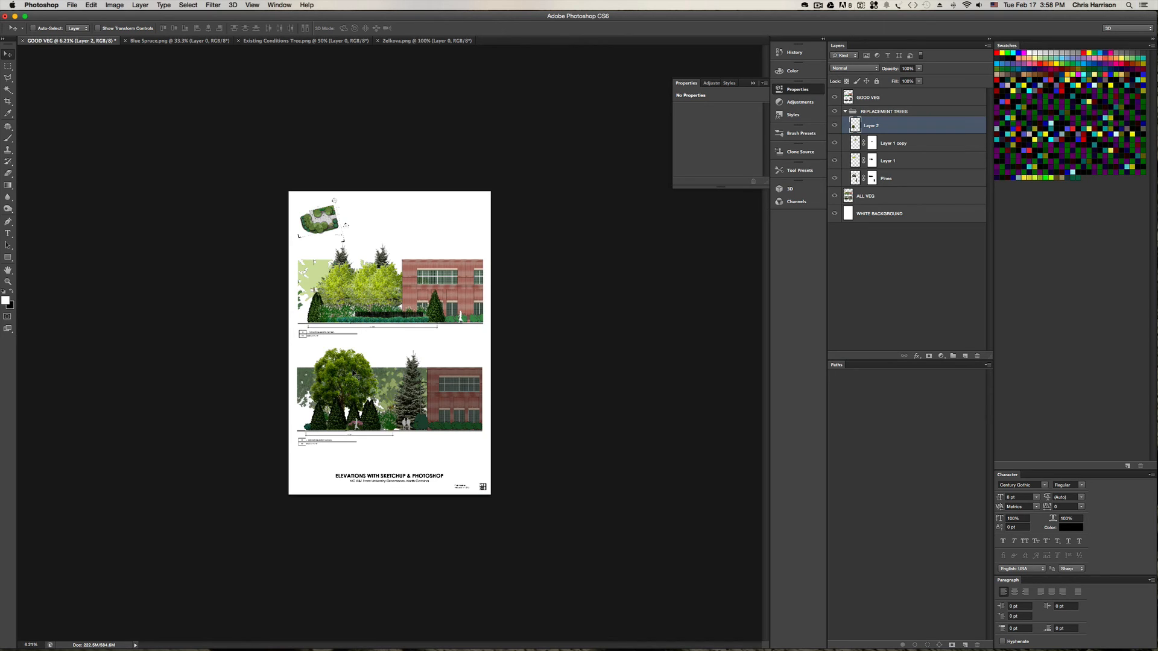
- Place a duplicate tree further right, deselect, and merge the three tree layers into one
left_click_drag(345, 374, 314, 280, "alt")
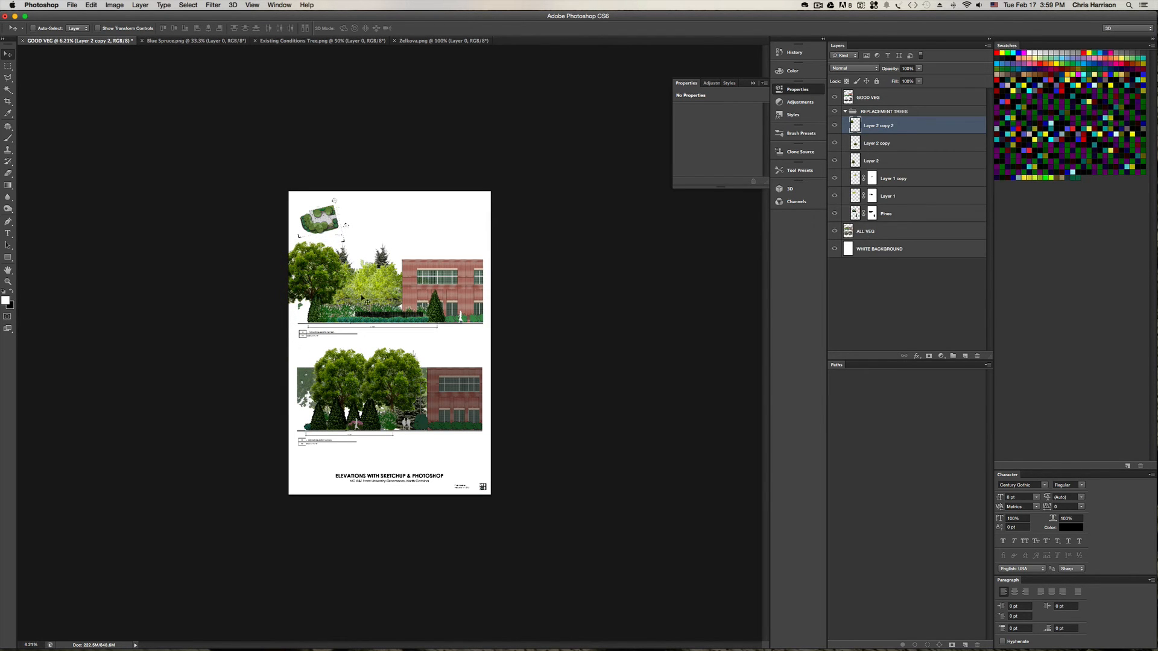
key("super+d")
left_click(876, 143, "shift")
left_click(868, 162, "shift")
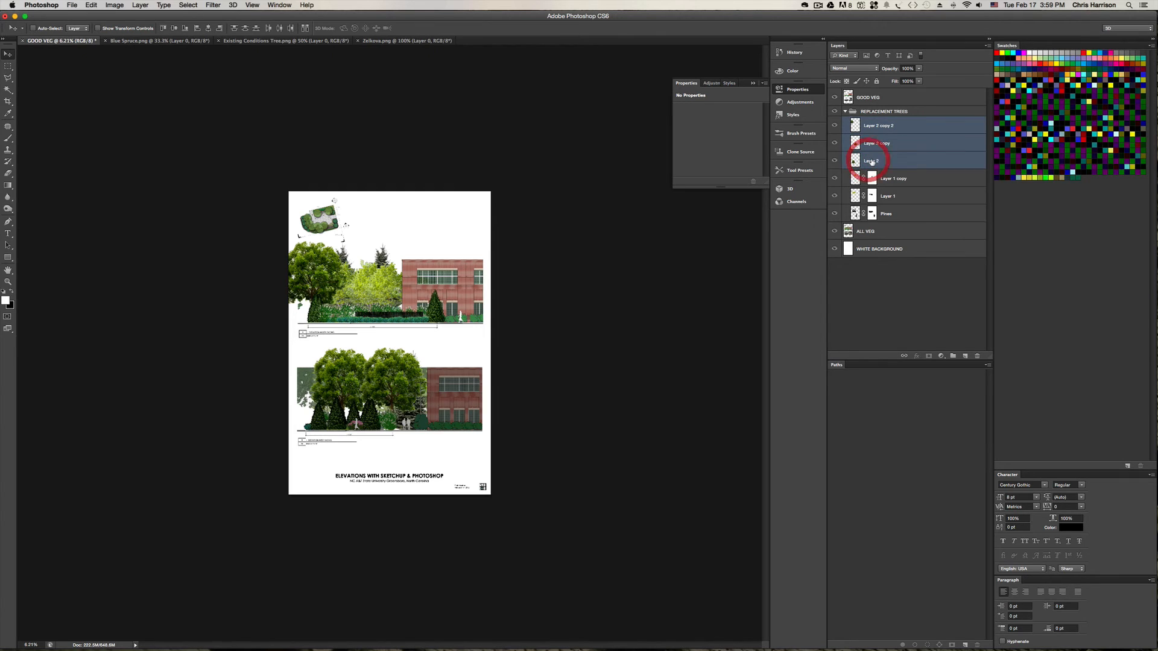
key("super+e")
- Rename the merged tree layer to Canopy
double_click(877, 126)
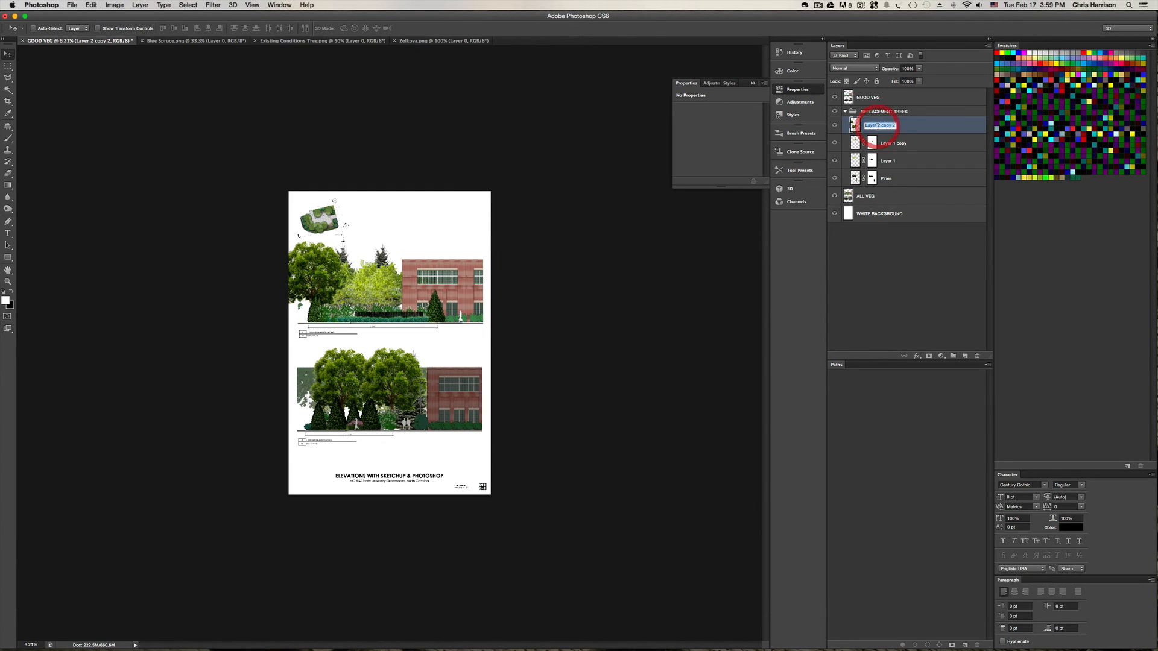
type("Canopy")
key("Return")
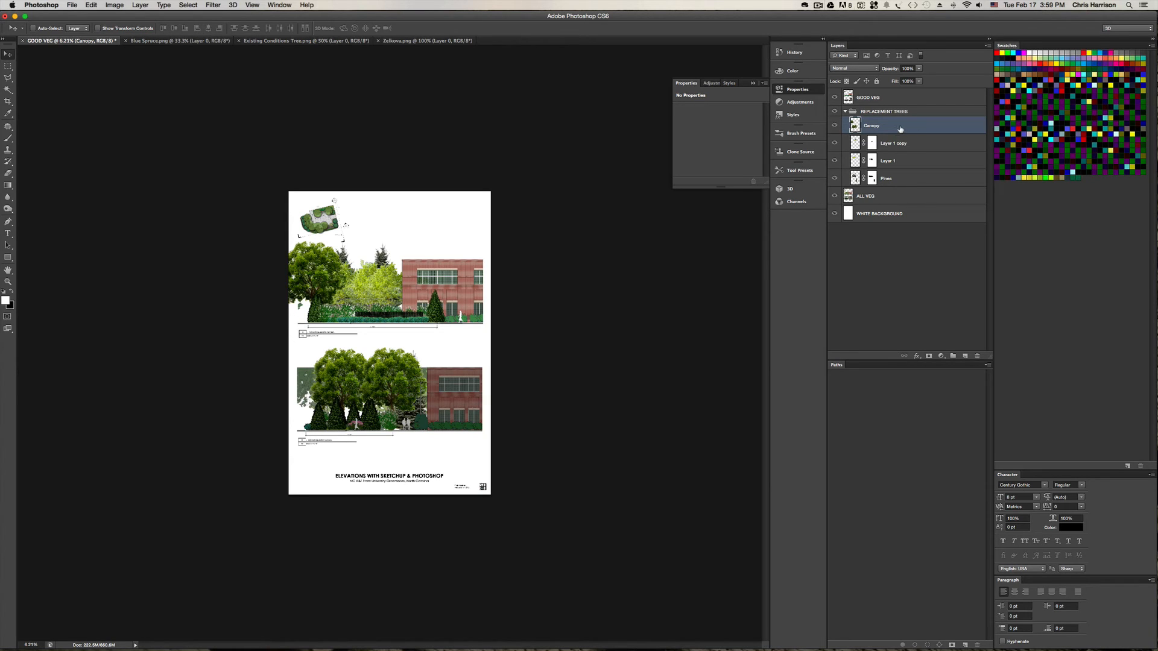
- Move Canopy below Pines and hide the ALL VEG layer
left_click_drag(904, 128, 890, 184)
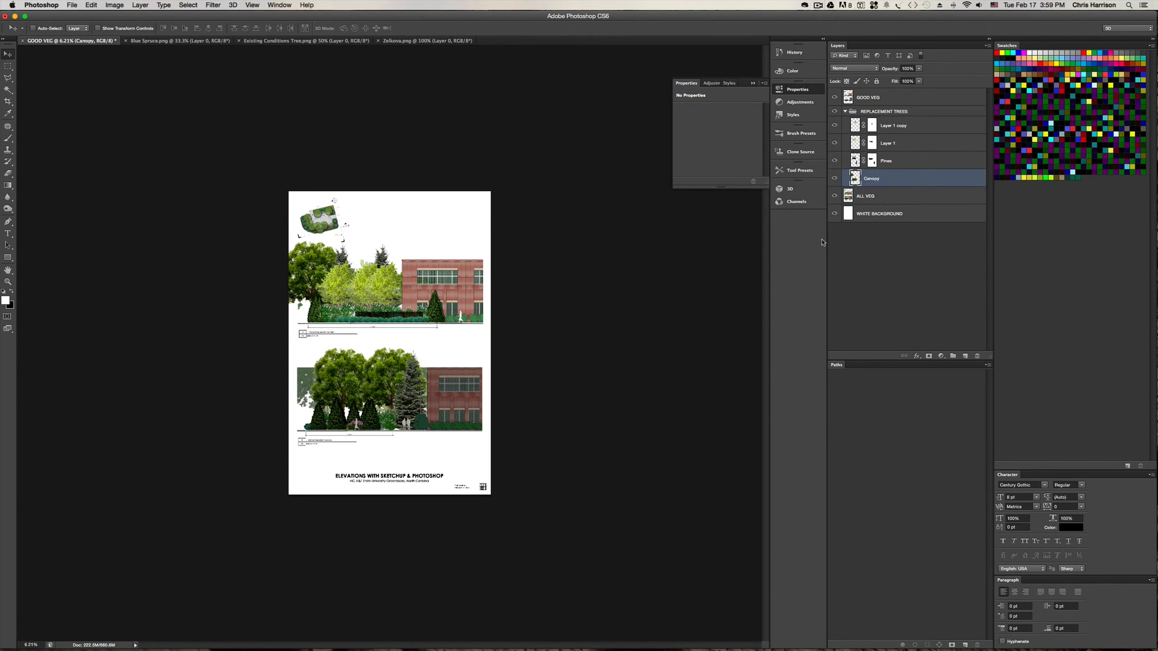
left_click(833, 196)
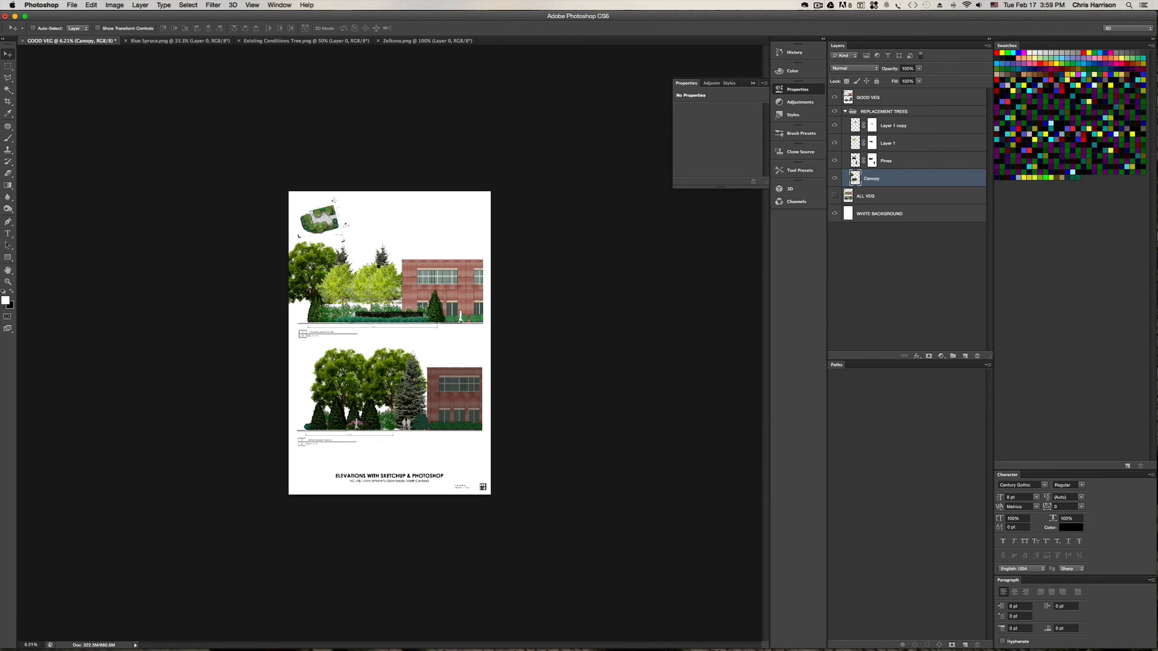
scroll(367, 389, "down", 3, "alt")
scroll(396, 378, "up", 10, "alt")
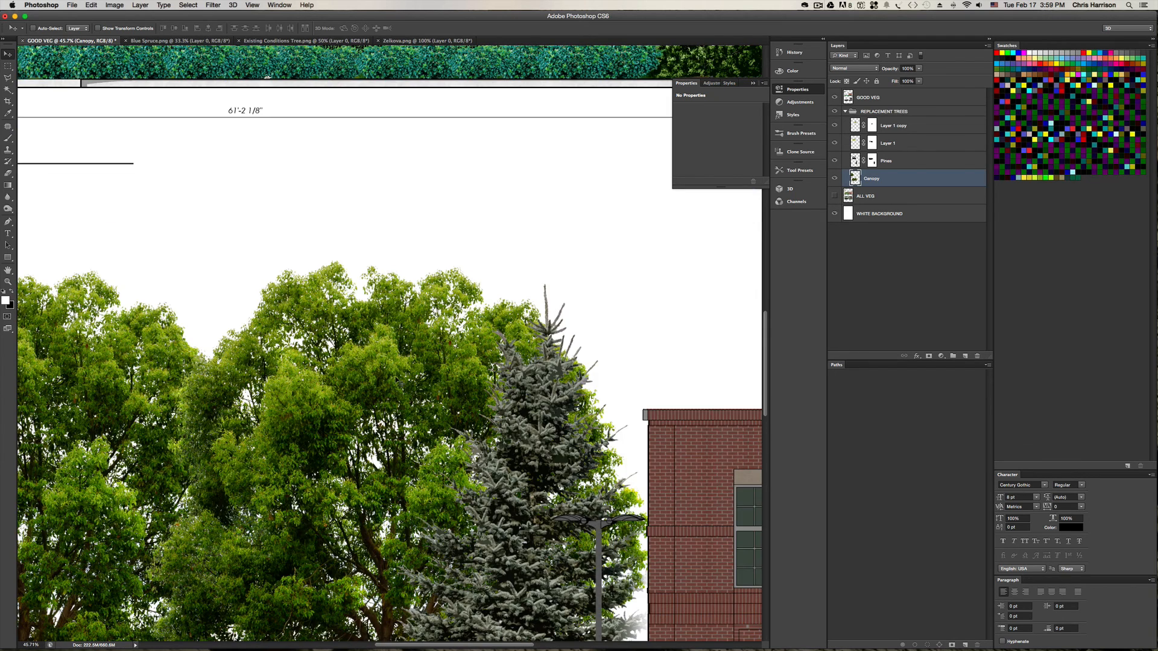
scroll(396, 377, "down", 3, "alt")
scroll(396, 377, "down", 3, "alt")
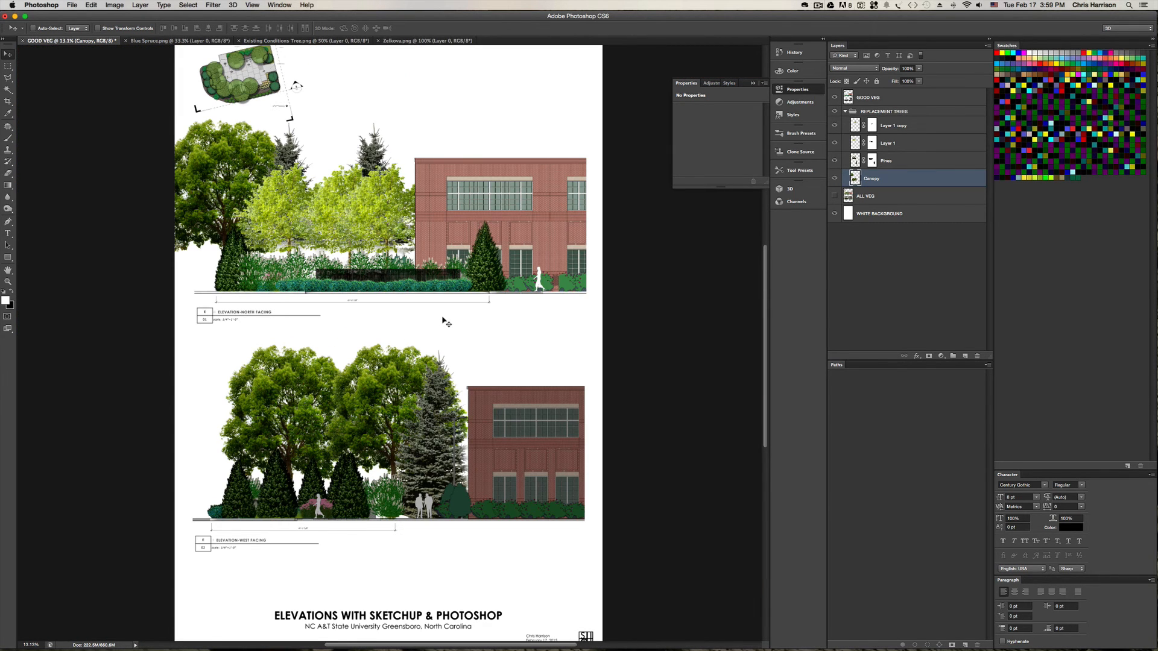
scroll(264, 191, "down", 2, "alt")
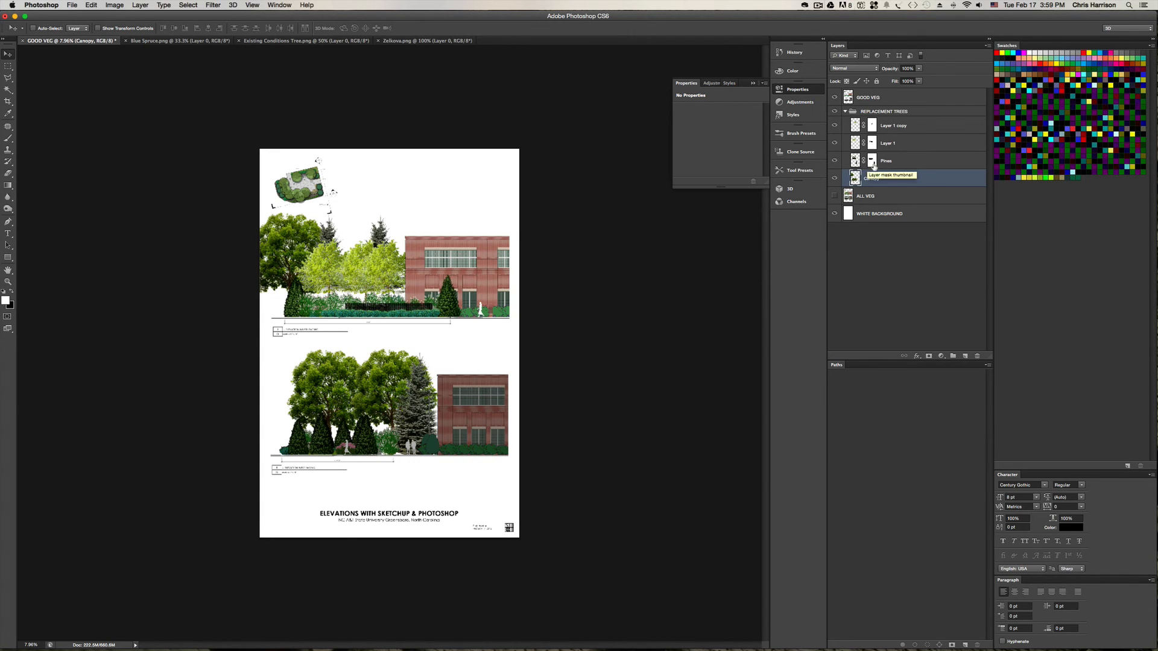
- Lower the Canopy layer's opacity to 67%
left_click(919, 68)
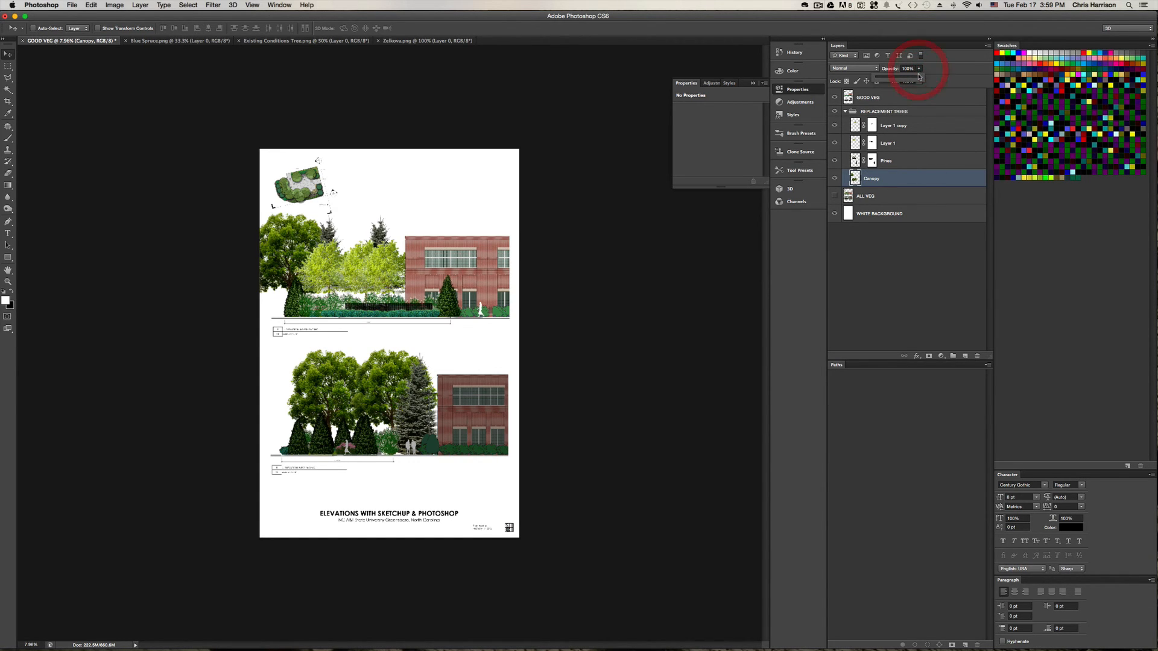
left_click_drag(921, 77, 917, 79)
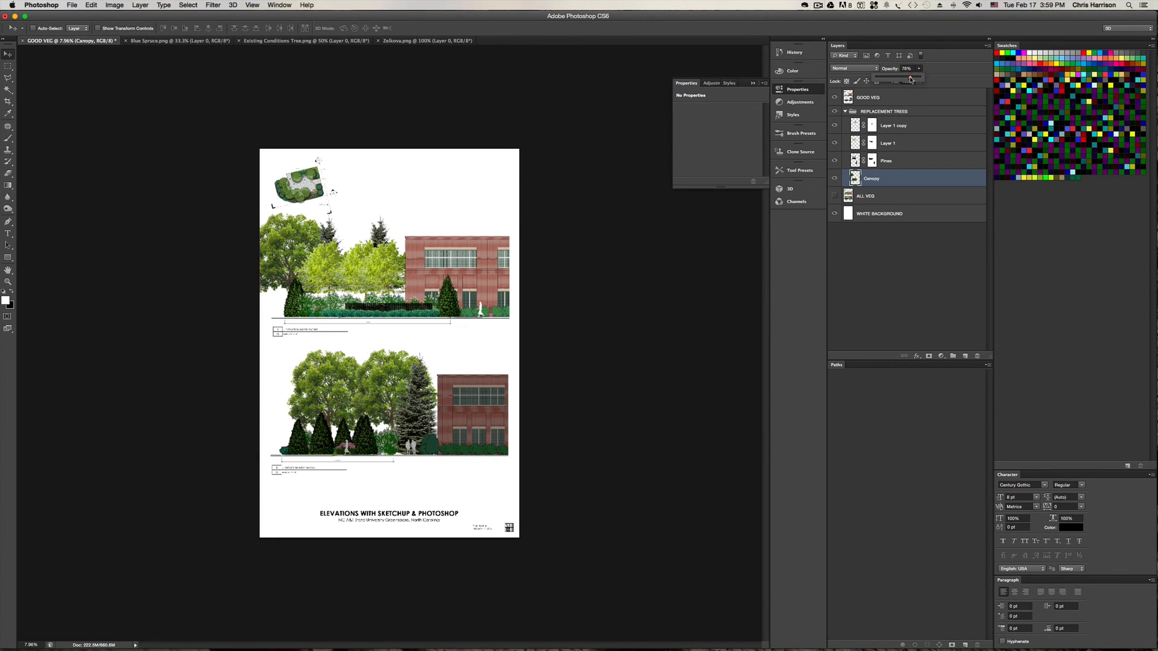
left_click_drag(908, 79, 906, 80)
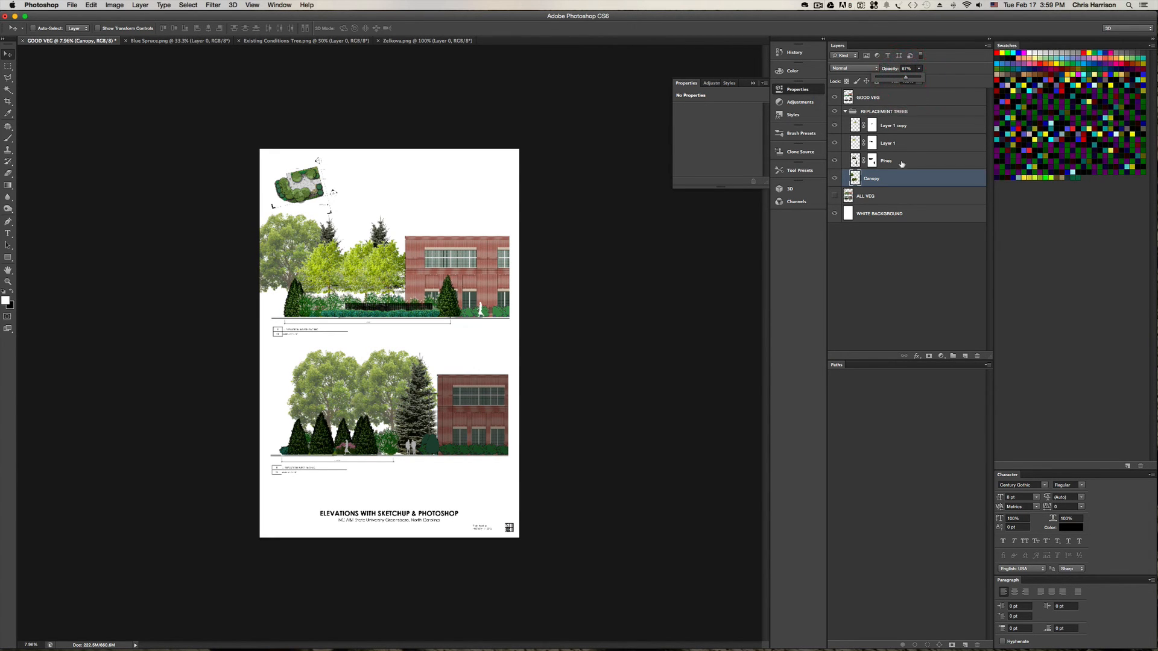
- Reduce the Pines layer's opacity below 86%, keeping it stacked above Canopy
left_click(855, 161)
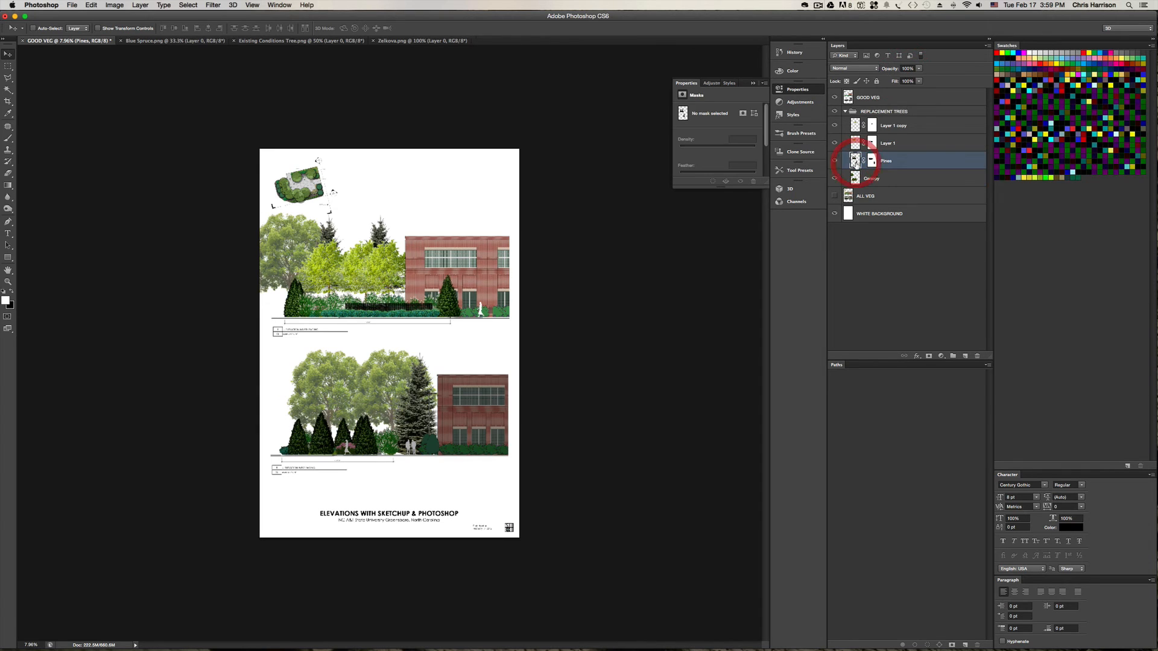
left_click(920, 69)
left_click_drag(918, 78, 914, 77)
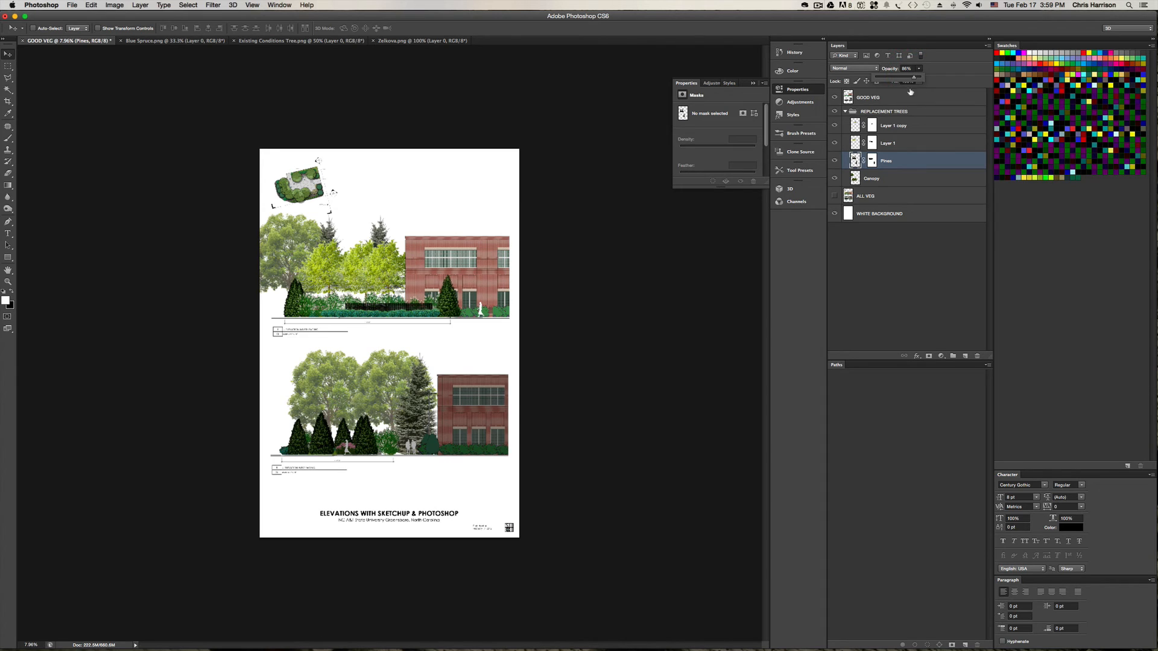
left_click_drag(914, 79, 908, 79)
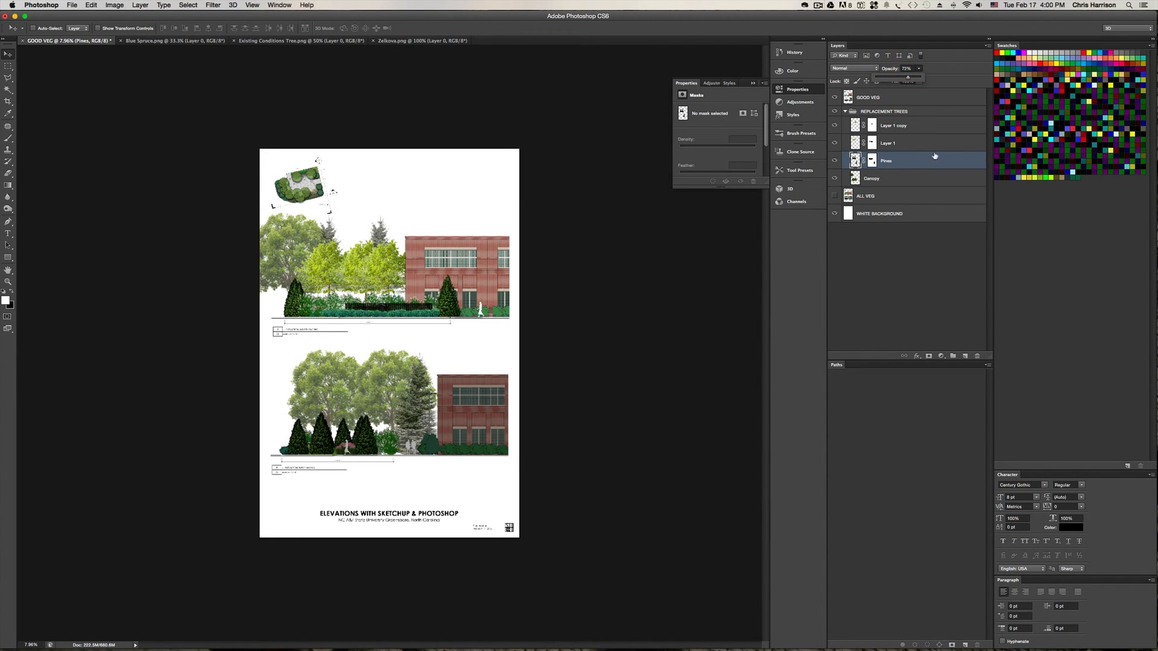
left_click_drag(930, 161, 924, 180)
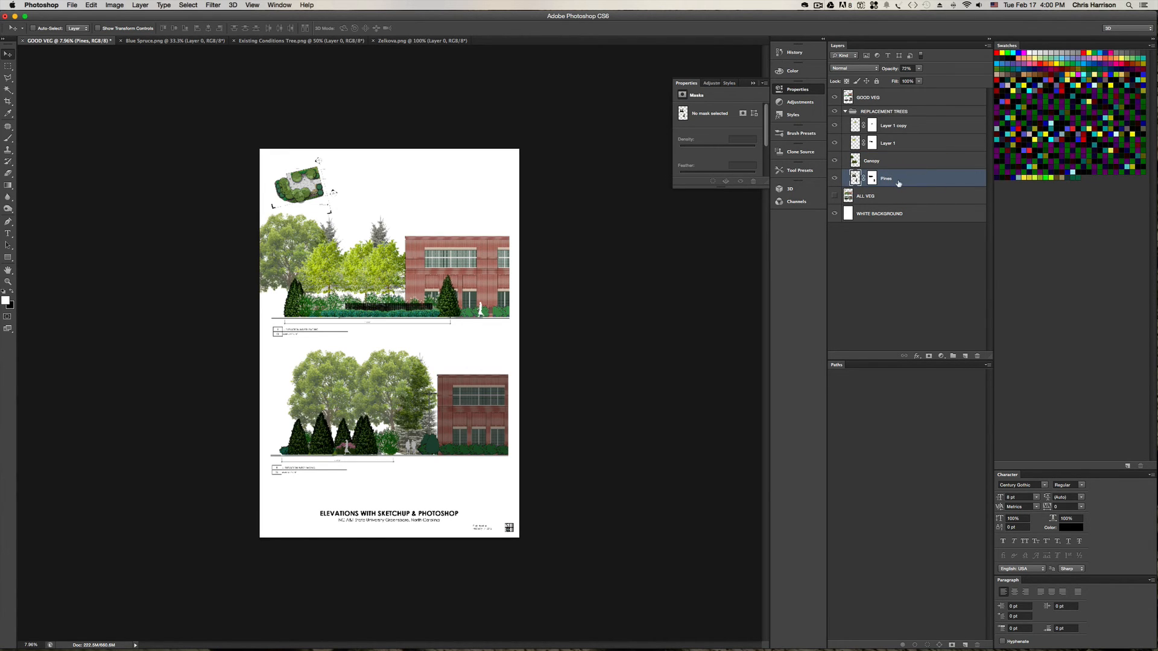
left_click_drag(894, 183, 899, 158)
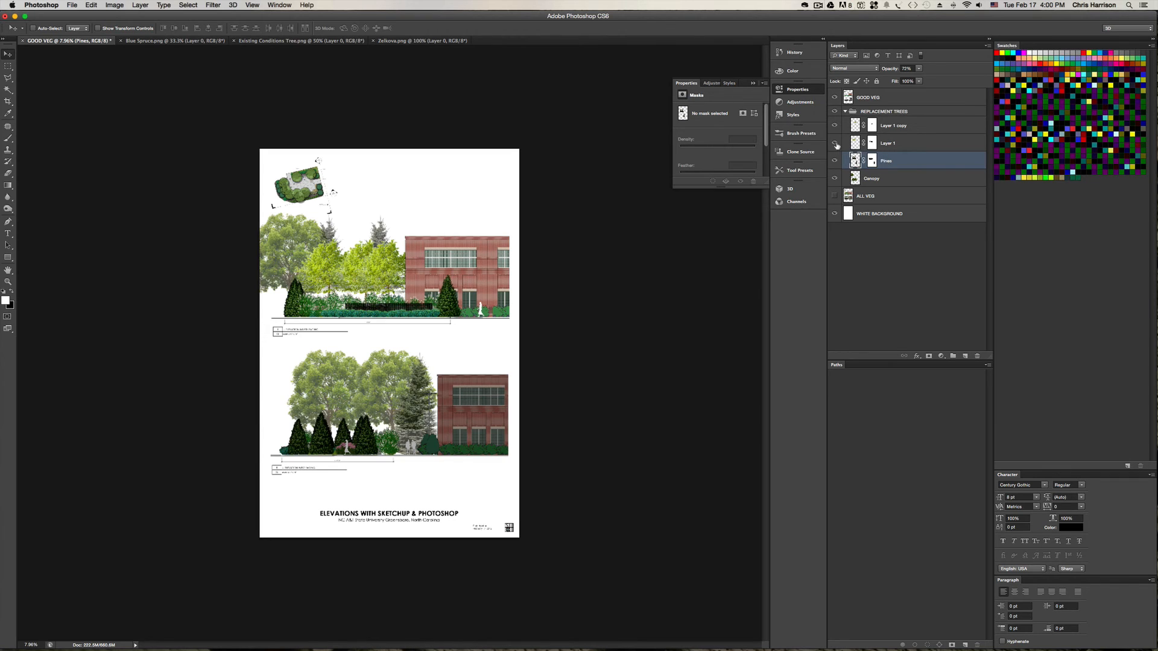
- Toggle Layer 1's visibility to check its trees, then open its Layer Style dialog
left_click(835, 143)
left_click(834, 144)
left_click(850, 144)
double_click(850, 145)
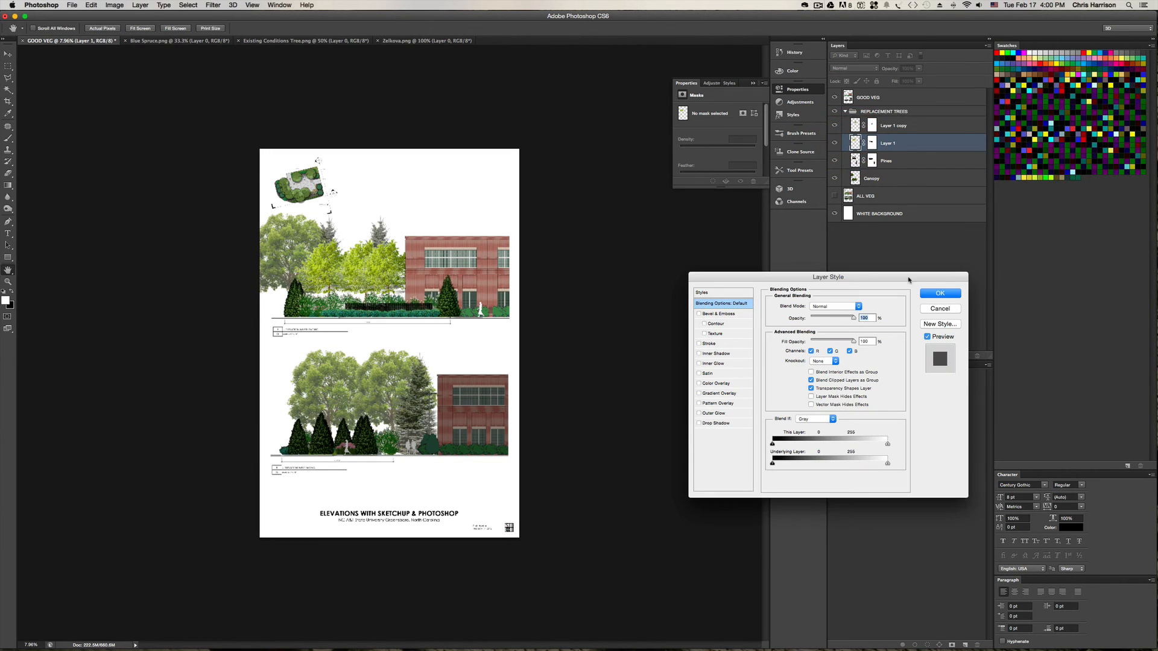
- Cancel the Layer Style dialog and rename Layer 1 to Zelkova
left_click(939, 309)
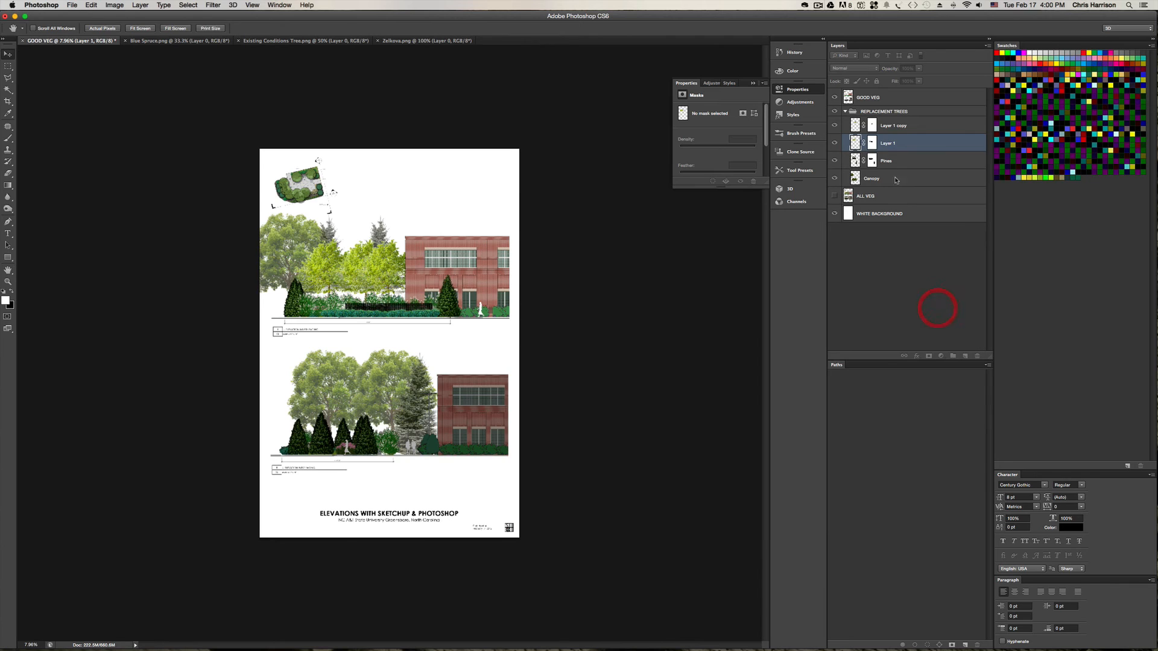
double_click(887, 143)
type("Zel")
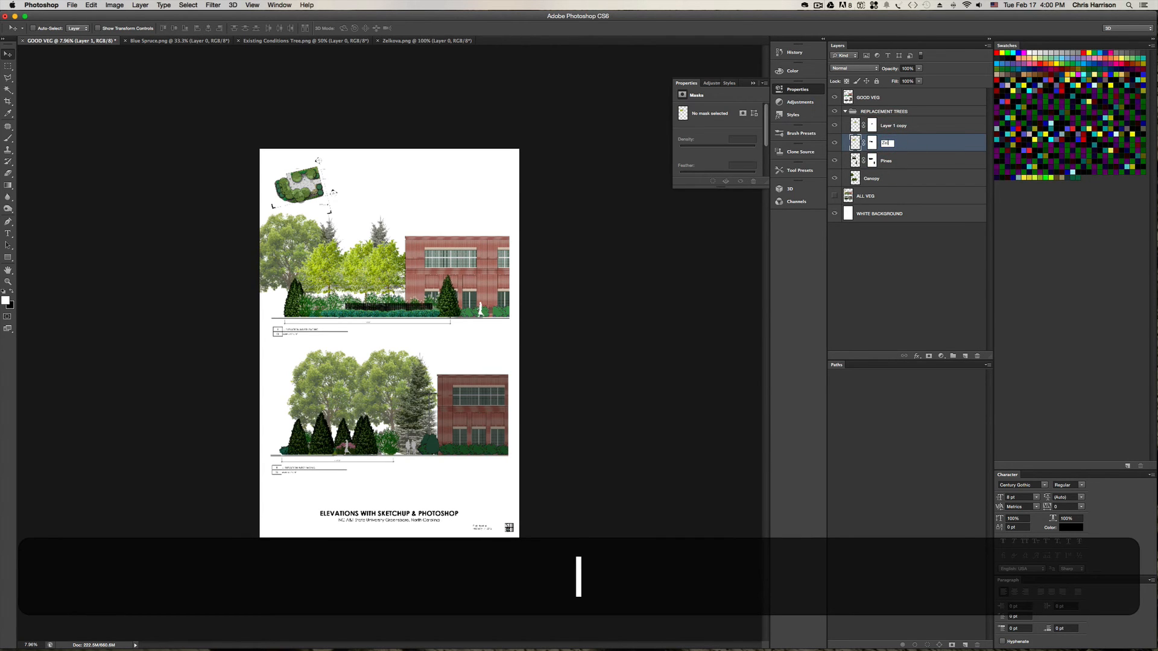
type("kova")
key("Return")
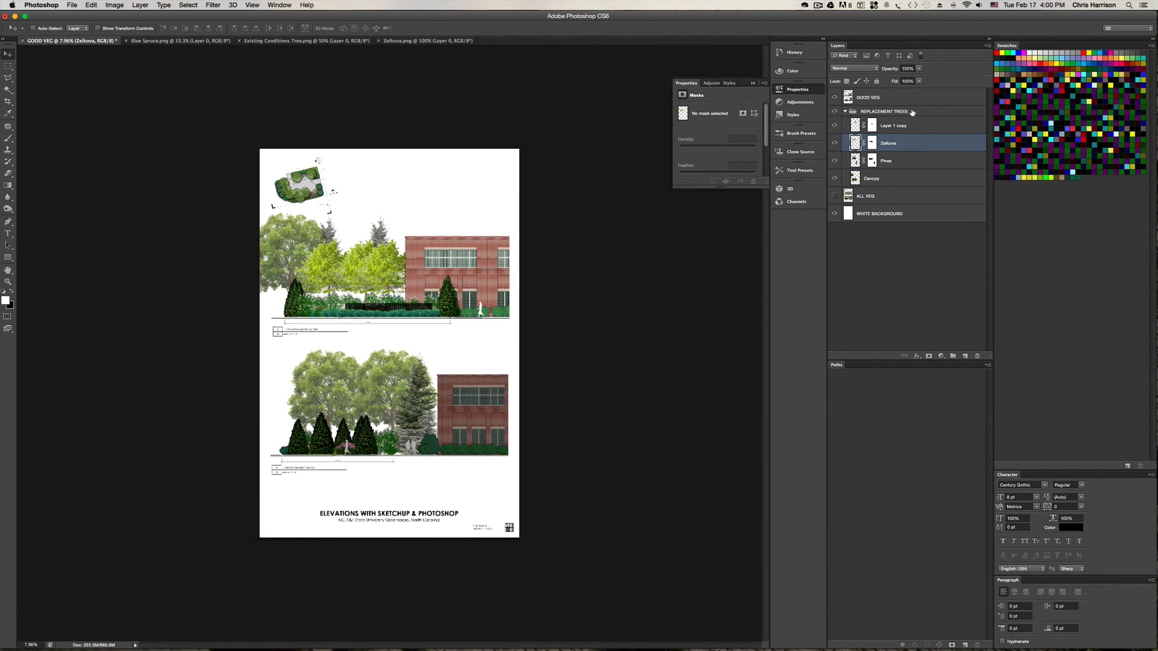
- Rename Layer 1 copy to Zelkova as well
double_click(896, 126)
type("e")
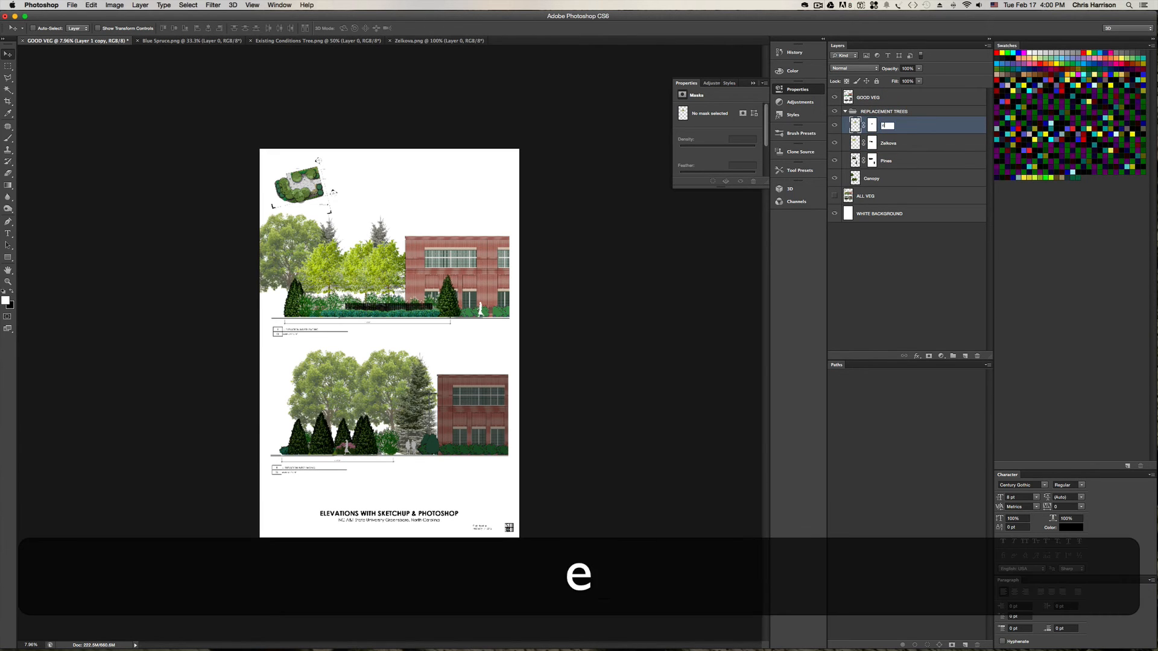
key("BackSpace")
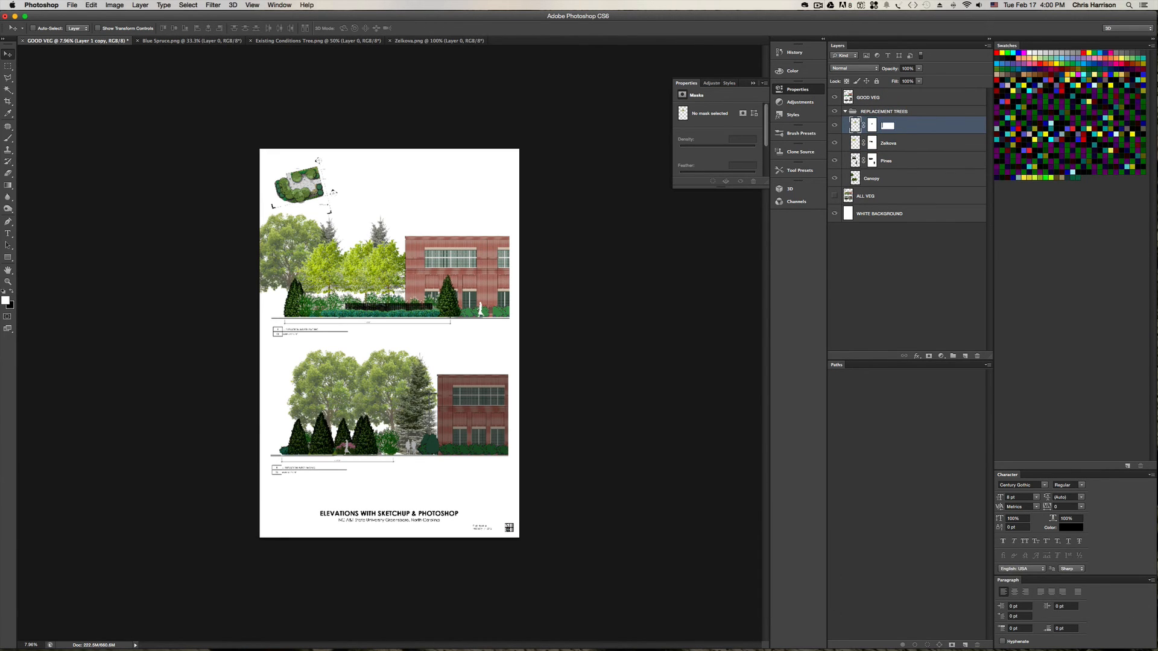
type("e")
key("BackSpace")
type("Zel")
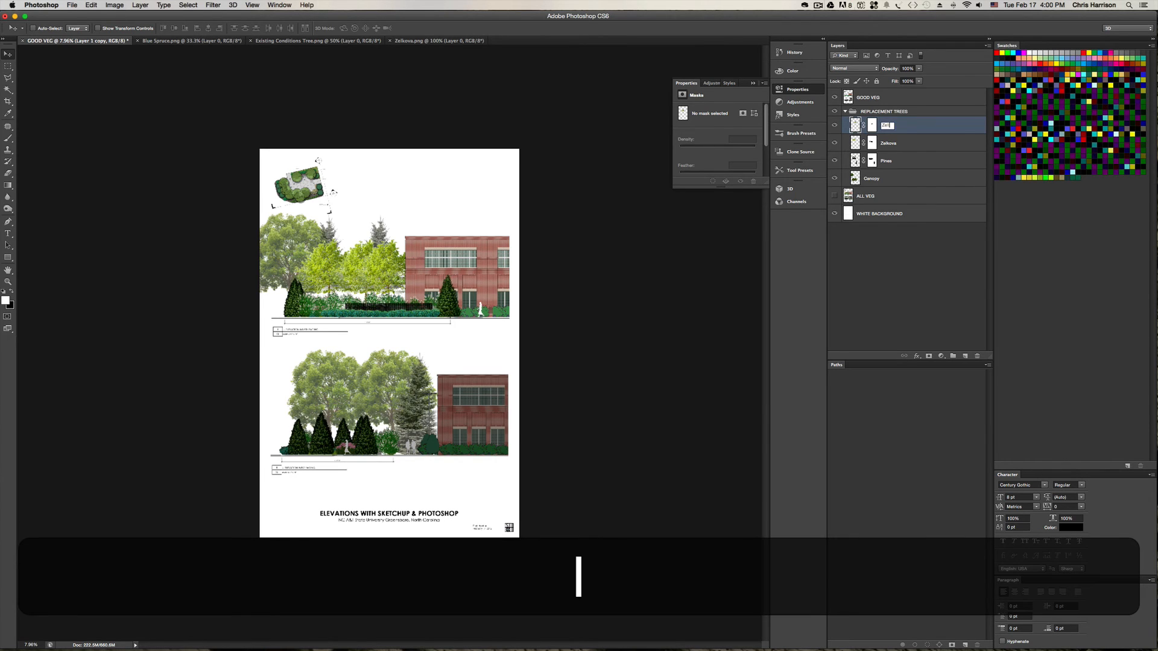
key("BackSpace")
type("kova")
key("Return")
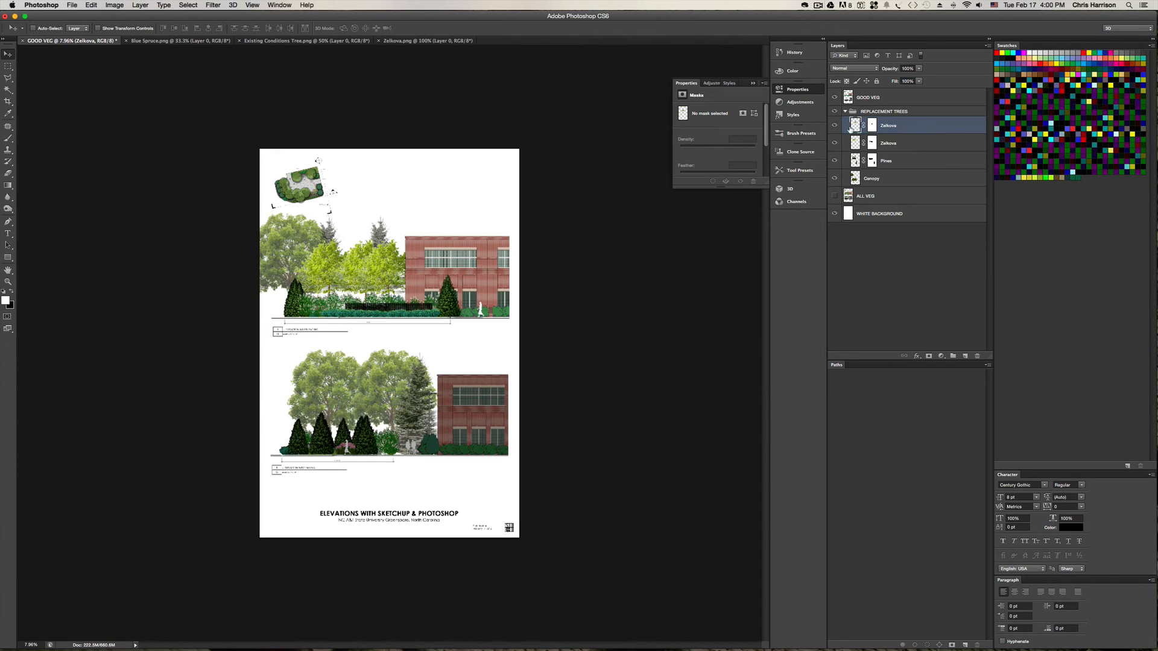
- Lower the top Zelkova layer's opacity and set the second Zelkova layer to 80%
left_click(918, 68)
left_click_drag(921, 77, 912, 78)
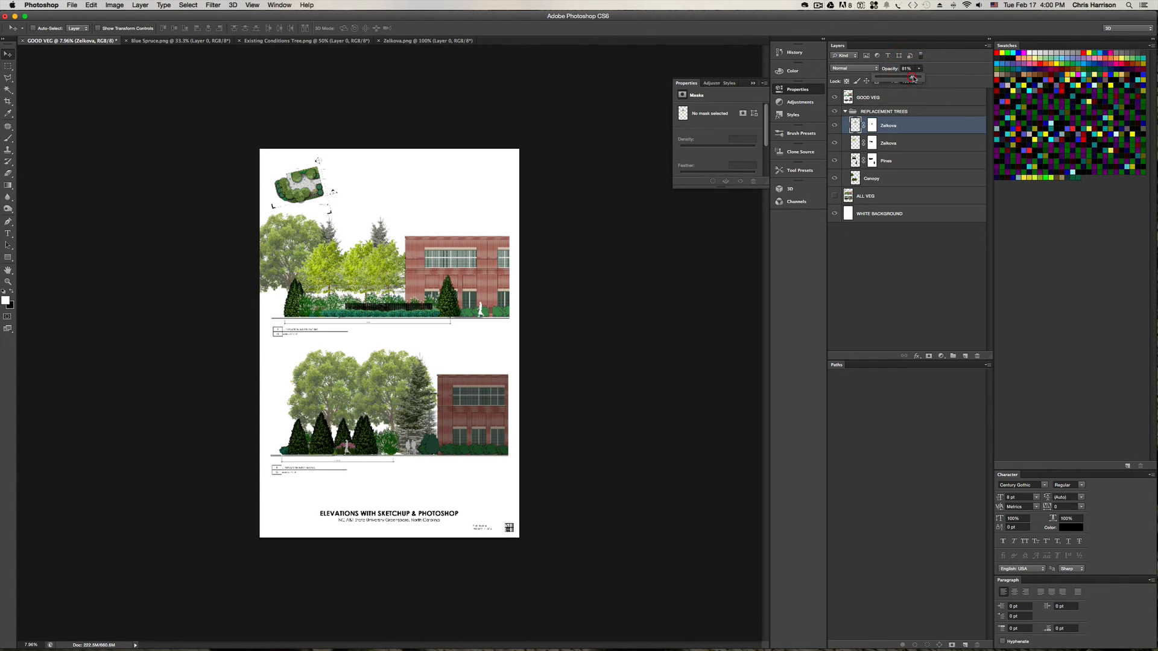
left_click(888, 139)
left_click(888, 141)
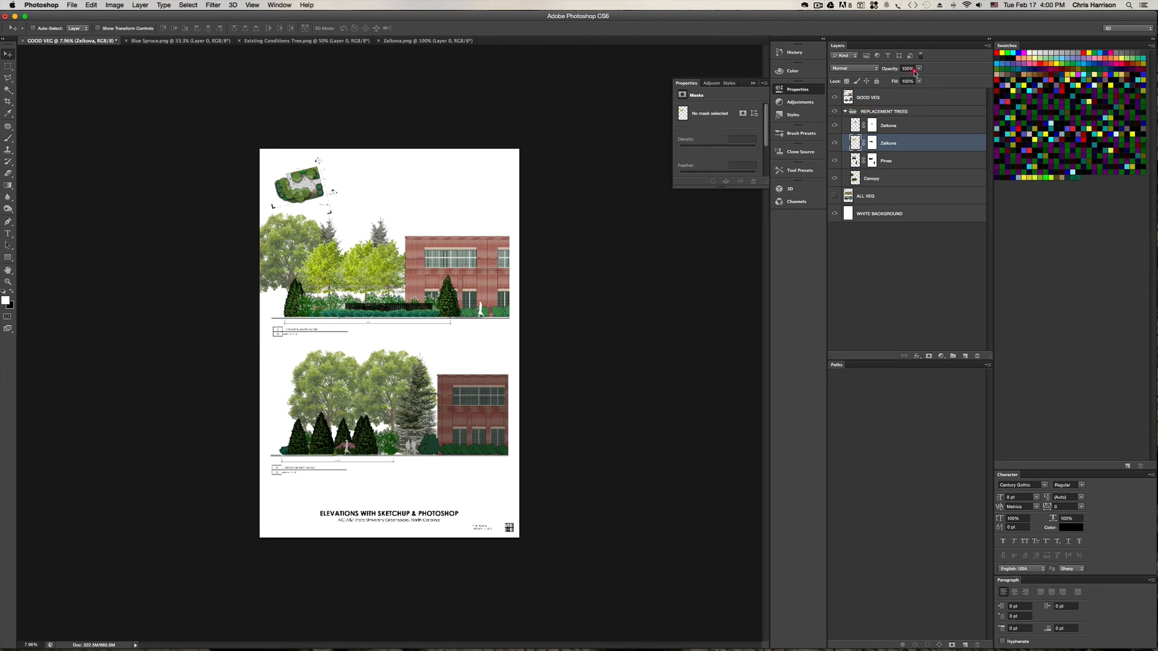
left_click(908, 68)
type("80")
key("Return")
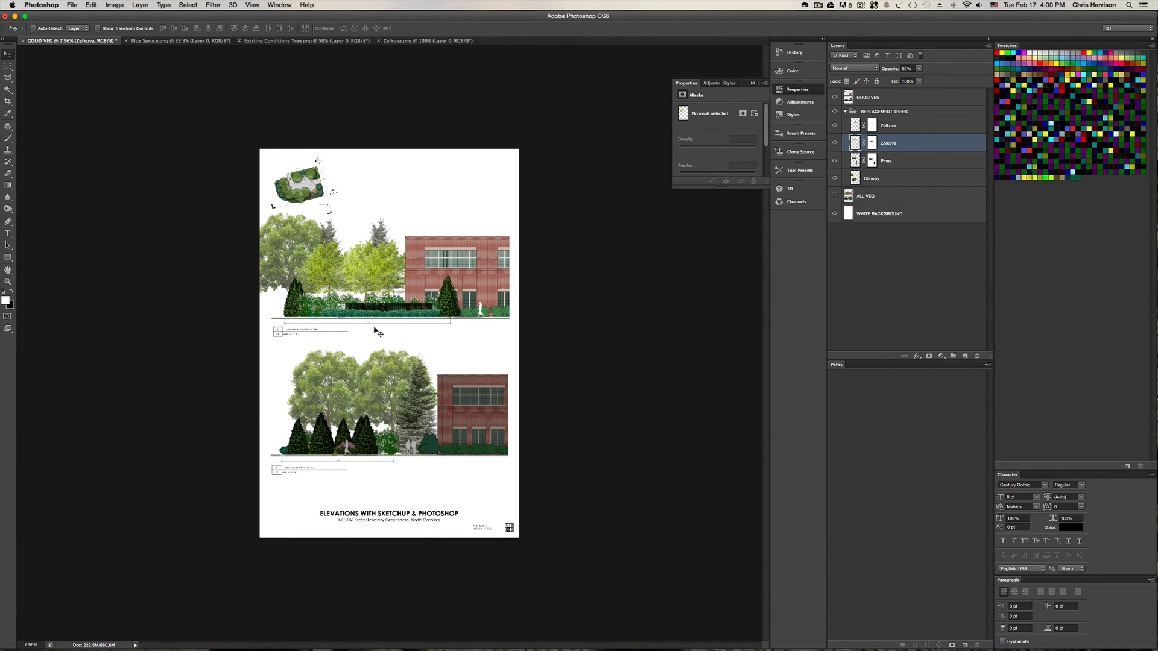
- Zoom and pan to inspect the planted north and west elevations
scroll(375, 331, "up", 3, "alt")
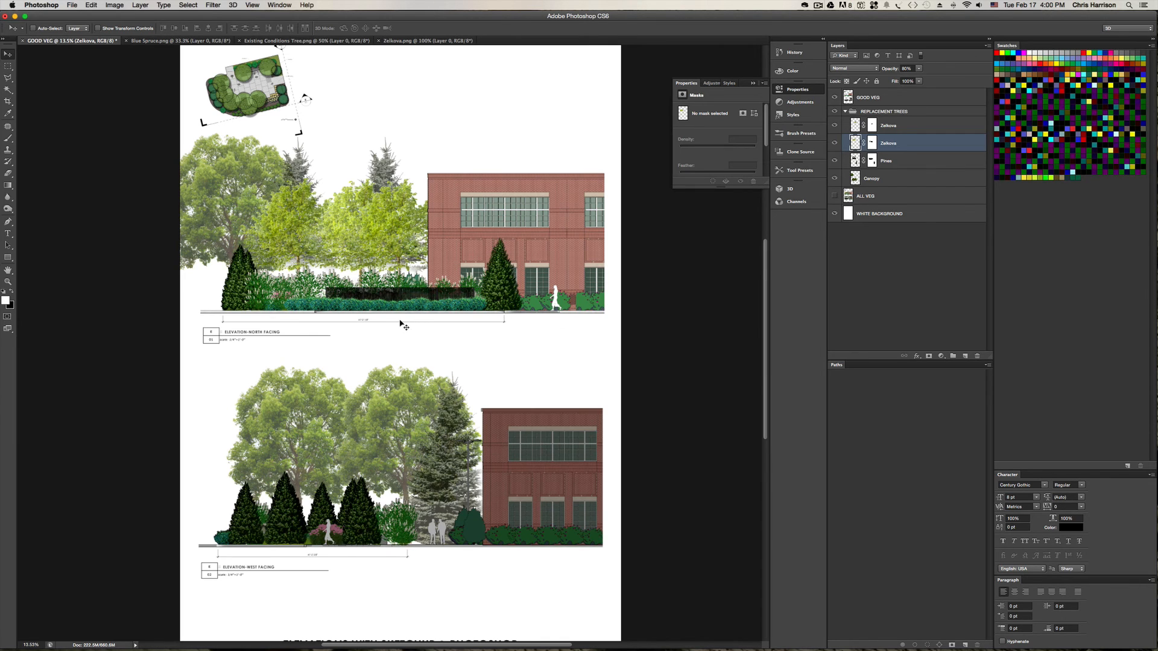
scroll(401, 326, "down", 3, "alt")
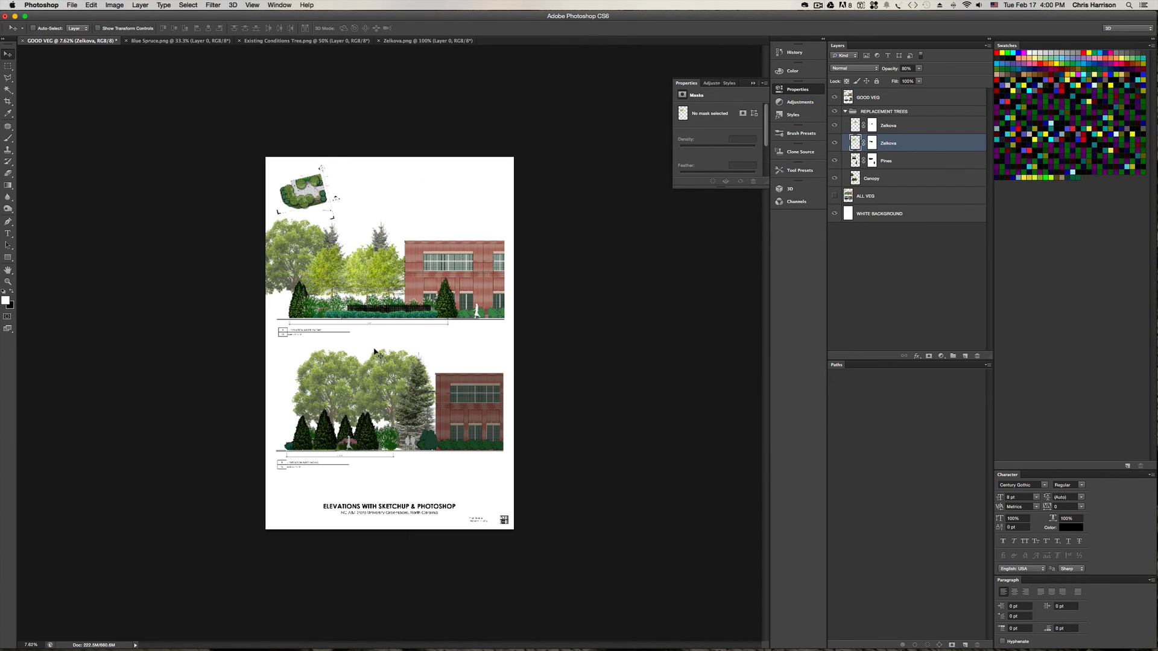
scroll(385, 364, "up", 2, "alt")
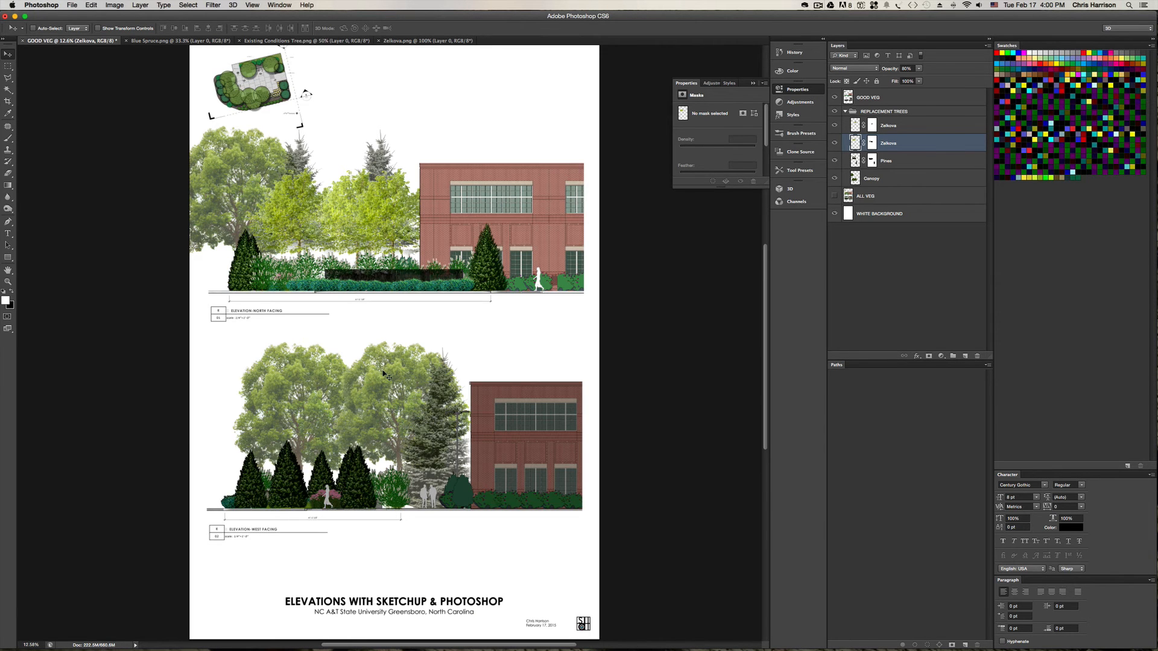
key("h")
left_click_drag(366, 461, 430, 436)
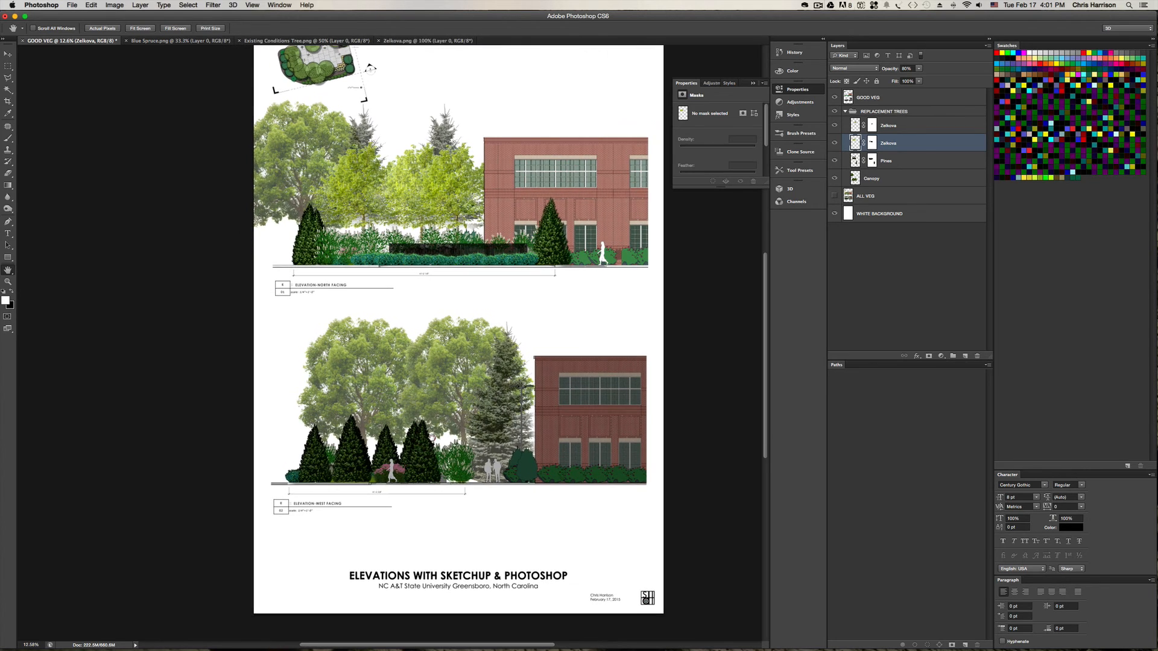
- Launch SketchUp from the Dock and return to Photoshop while it loads
mouse_move(289, 646)
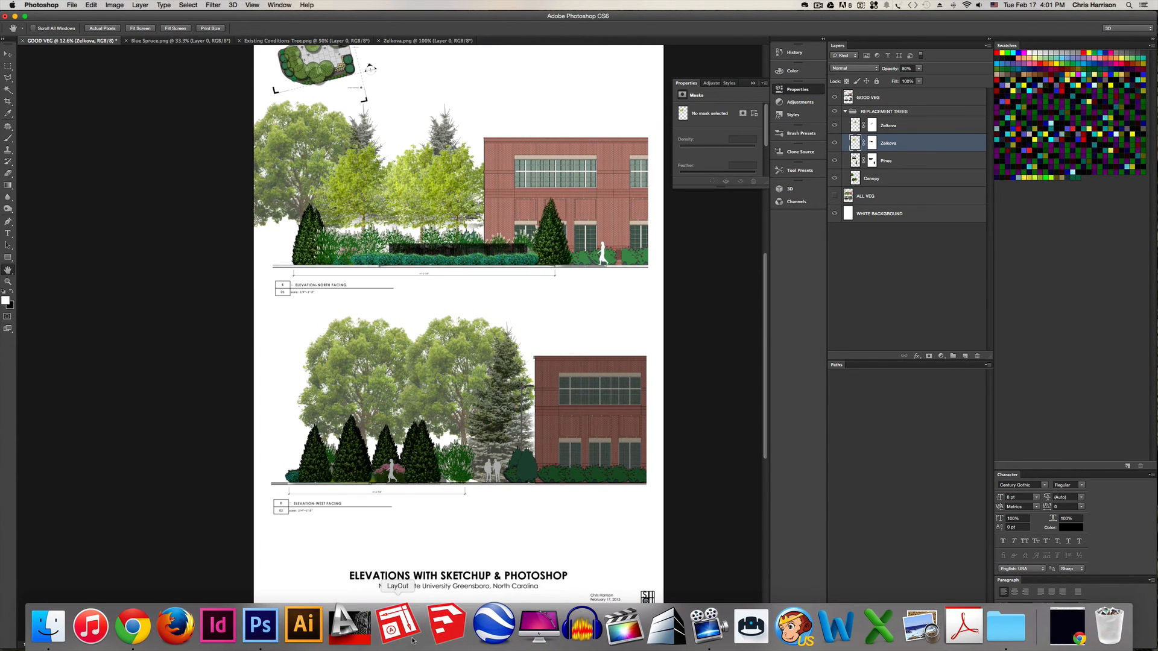
left_click(440, 618)
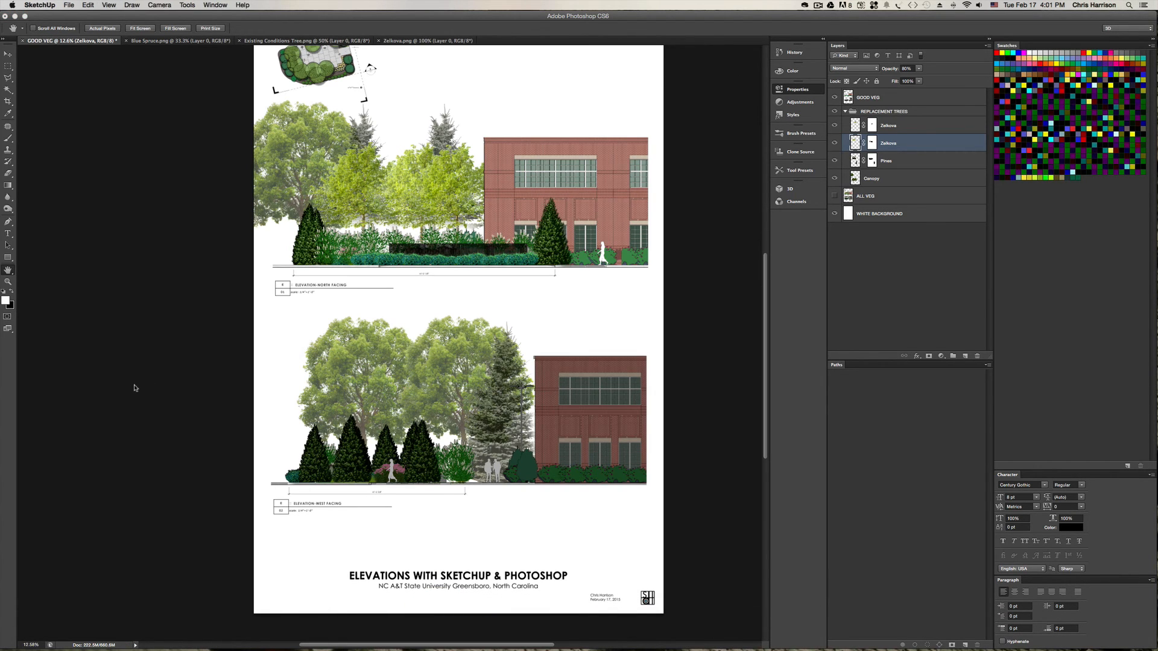
left_click(161, 44)
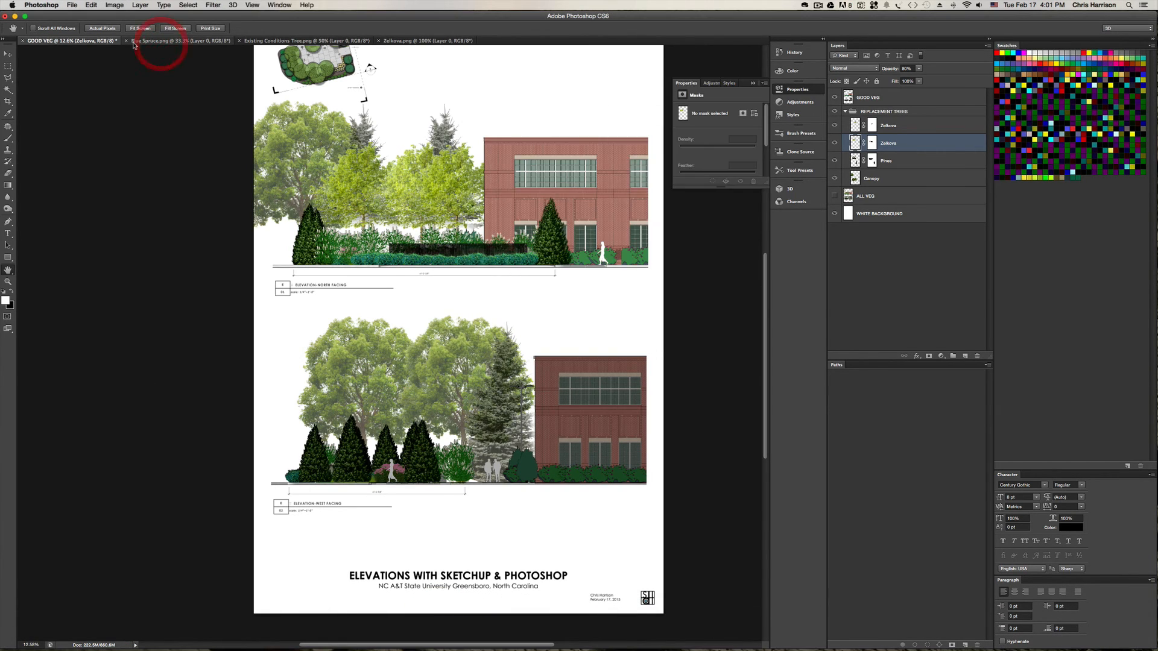
- Close the Existing Conditions Tree and Blue Spruce images, then bring SketchUp forward
left_click(323, 41)
left_click(240, 41)
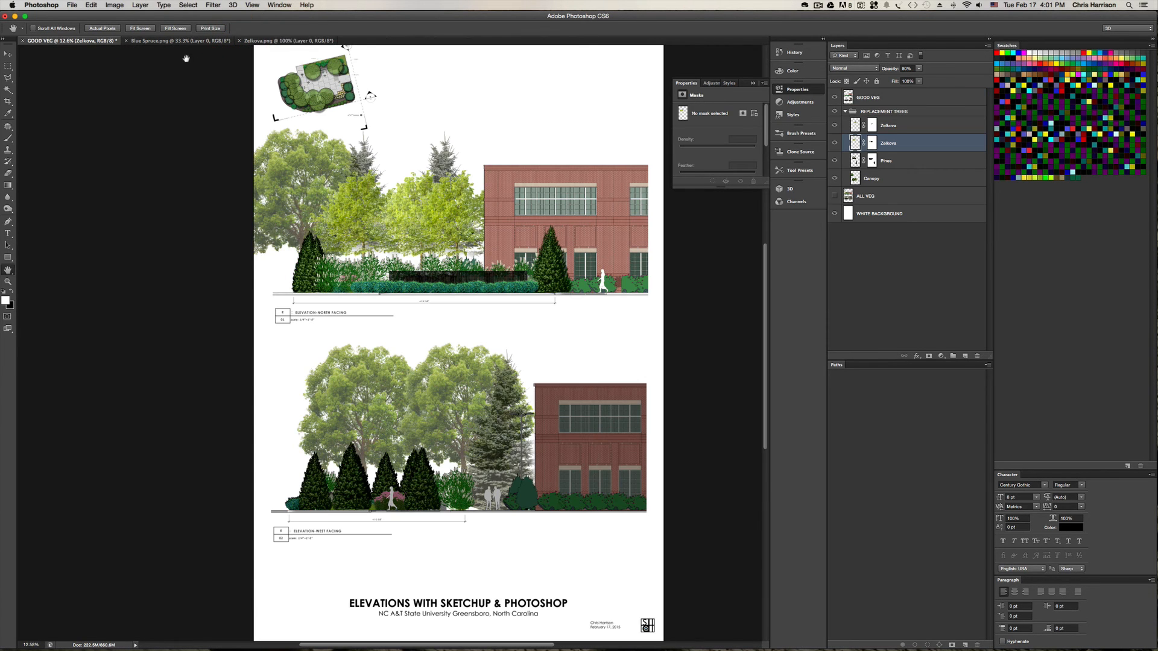
left_click(126, 40)
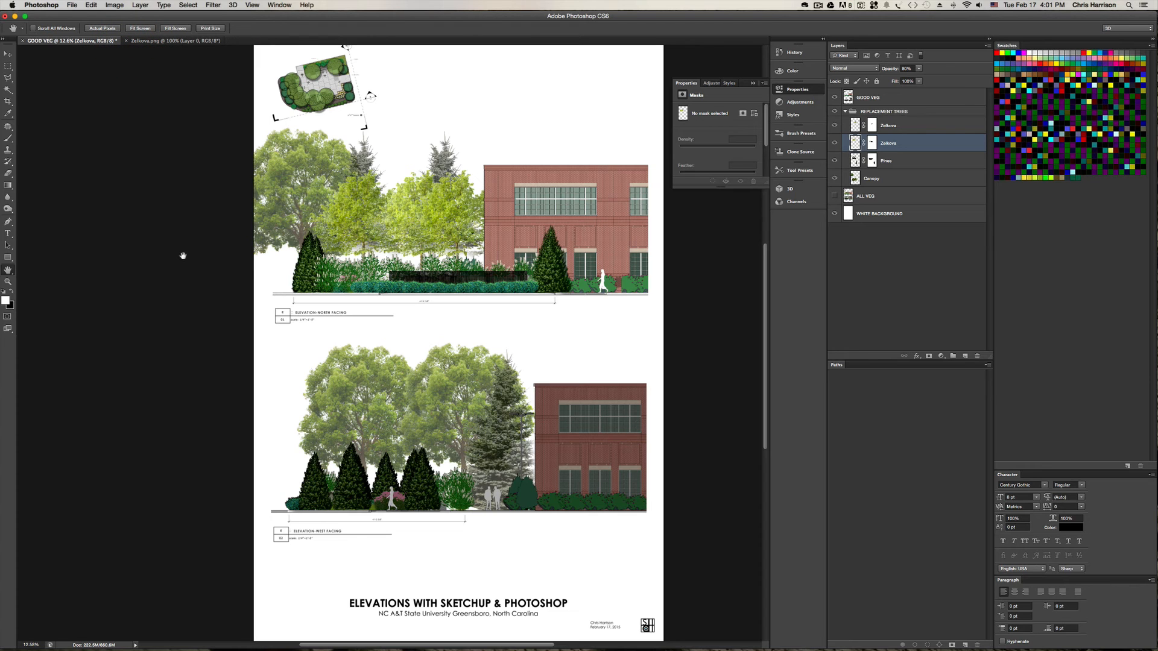
mouse_move(308, 649)
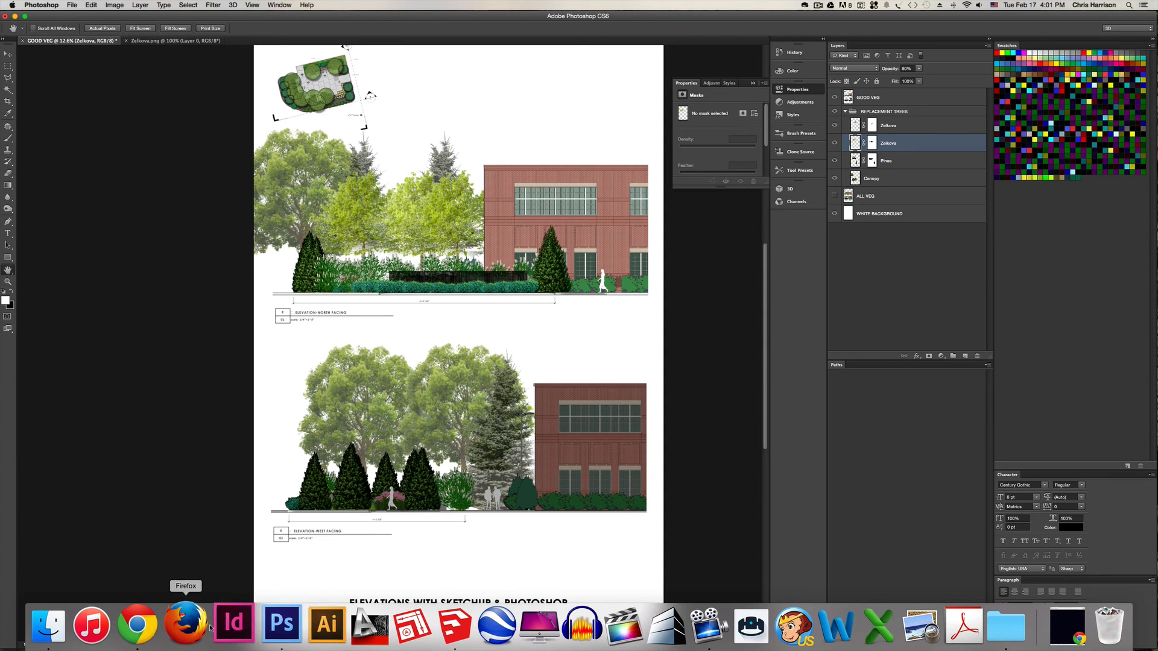
left_click(454, 624)
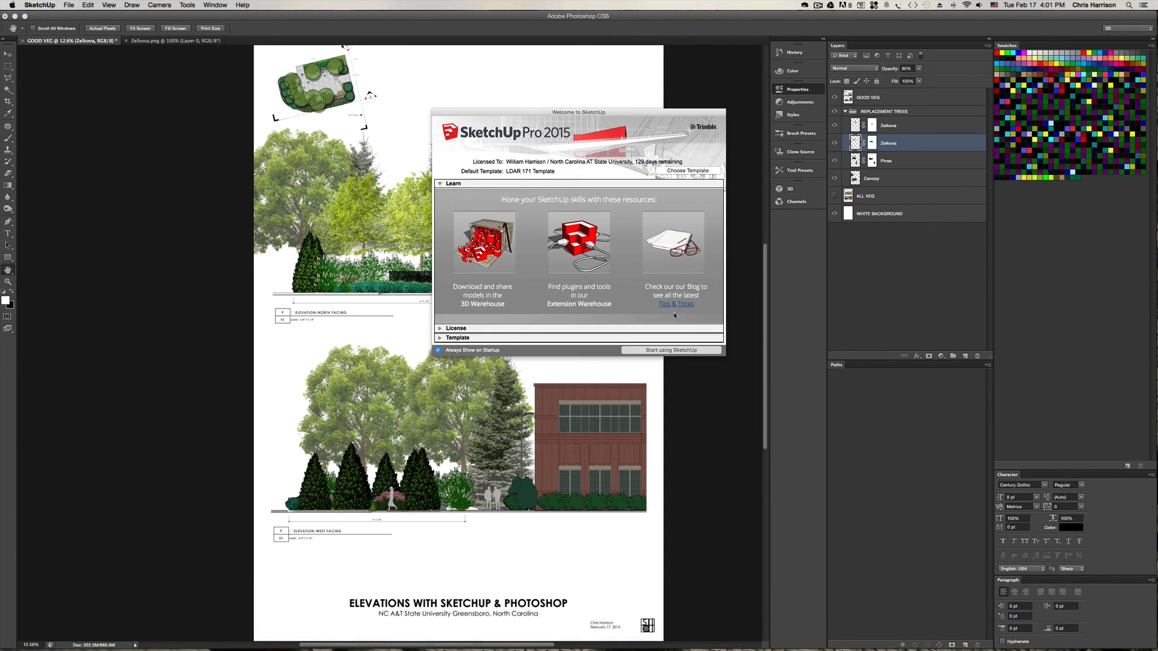
- Start SketchUp, open the A5-Final Model file and display its Section 2-All Veg scene
left_click(672, 350)
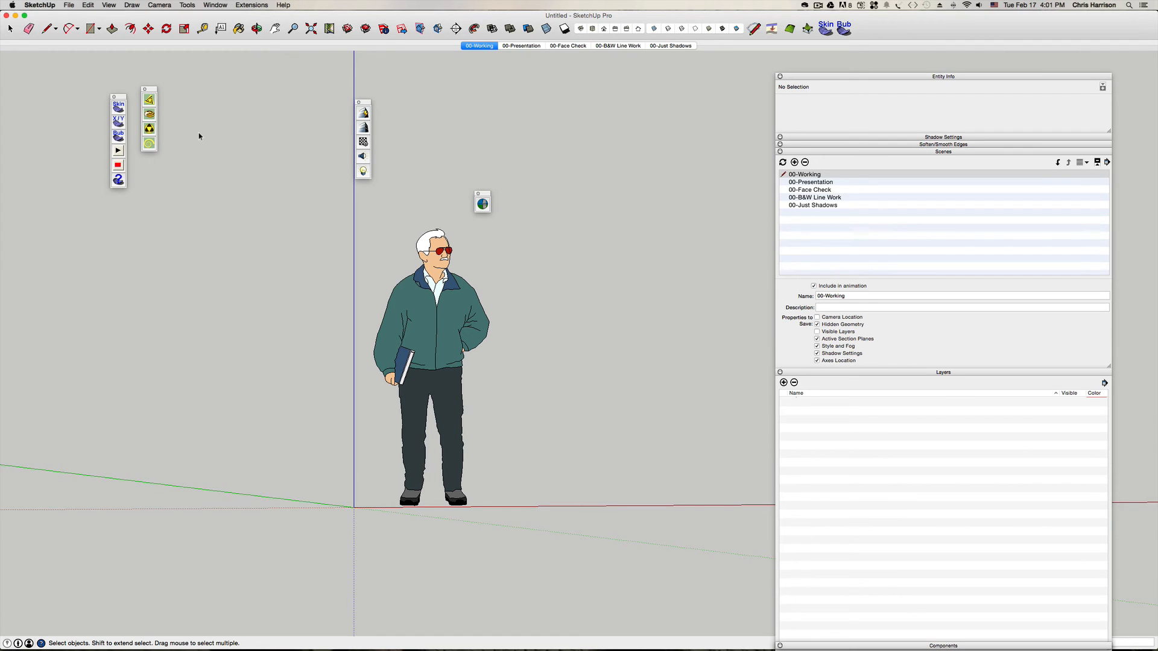
key("super+o")
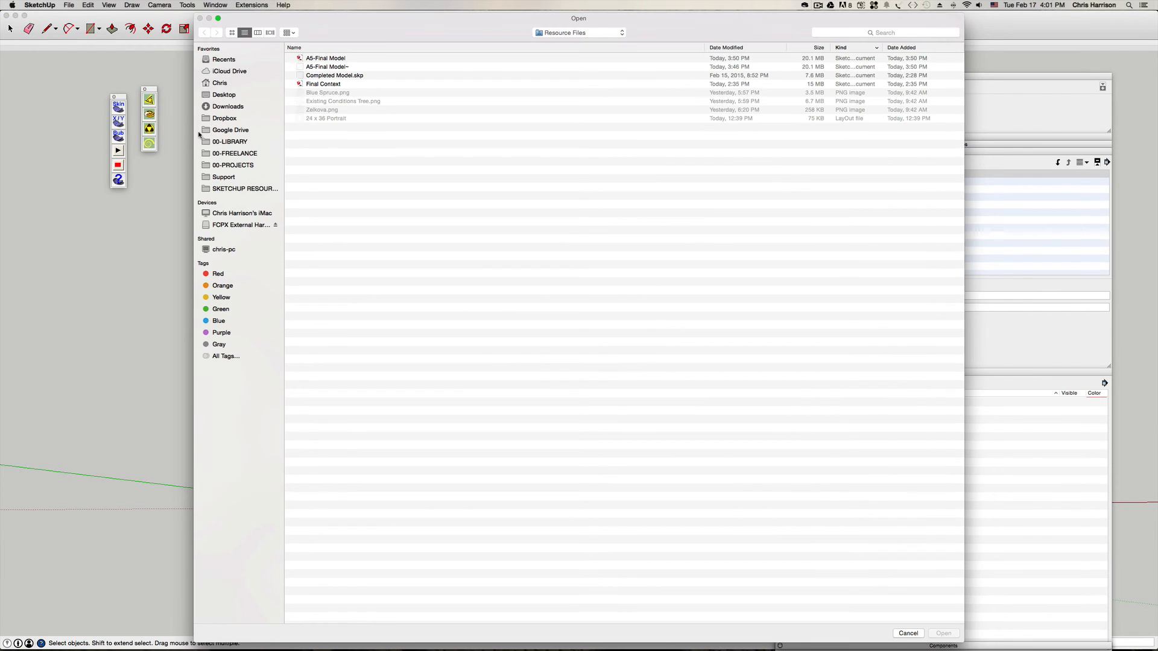
left_click(327, 58)
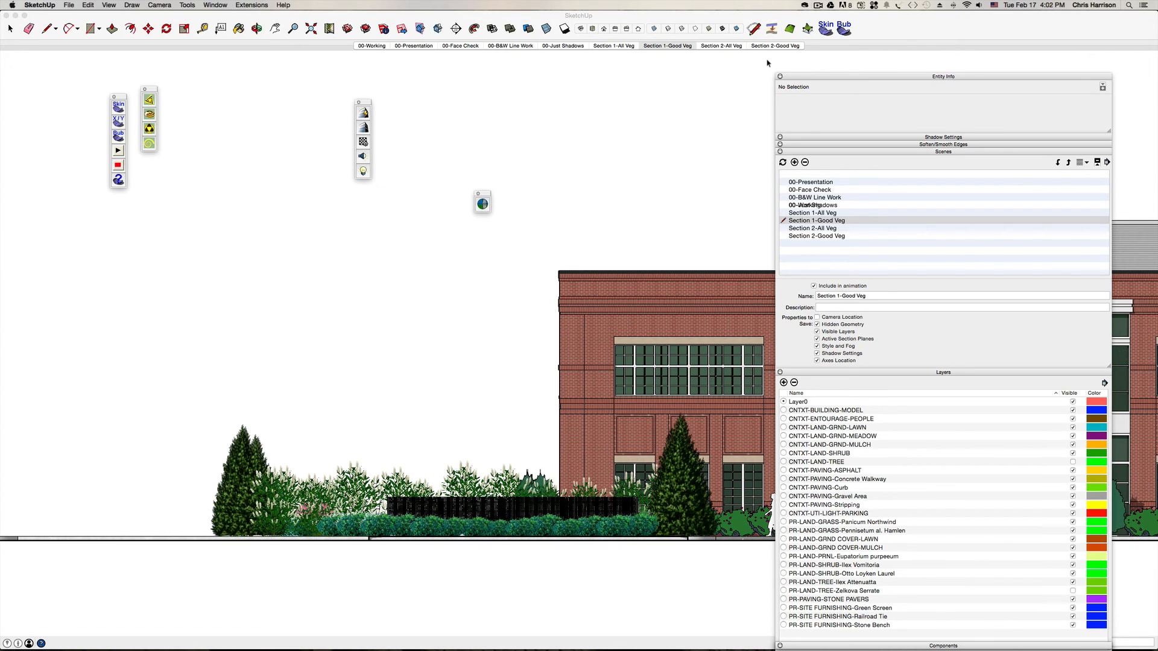
left_click(722, 47)
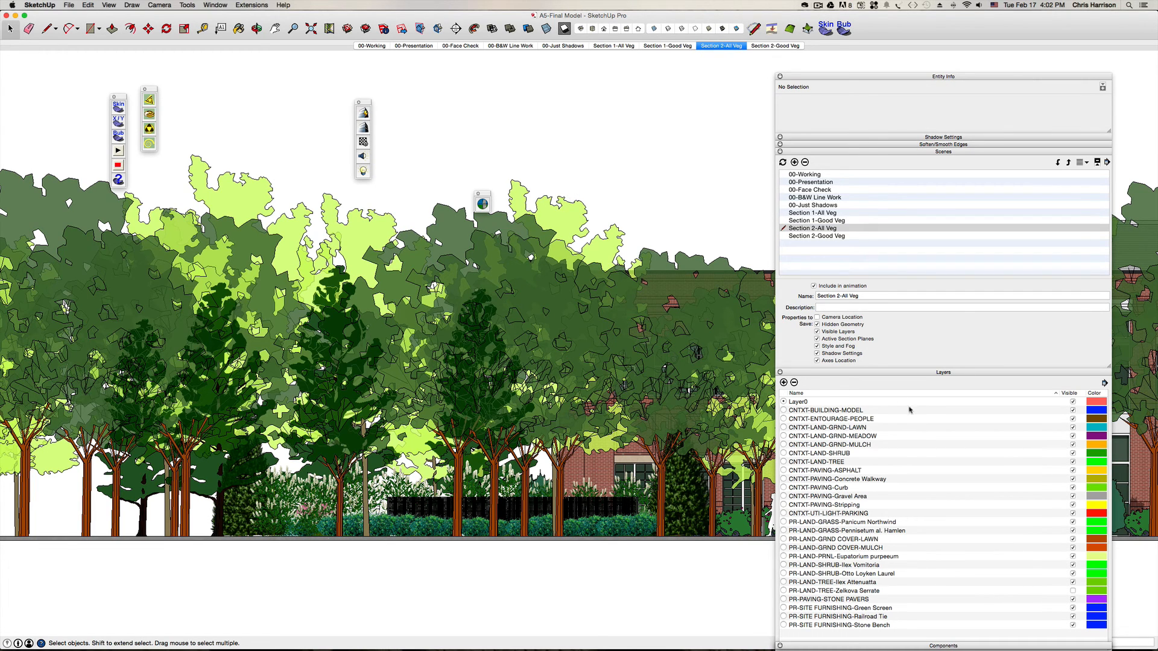
scroll(871, 573, "down", 1)
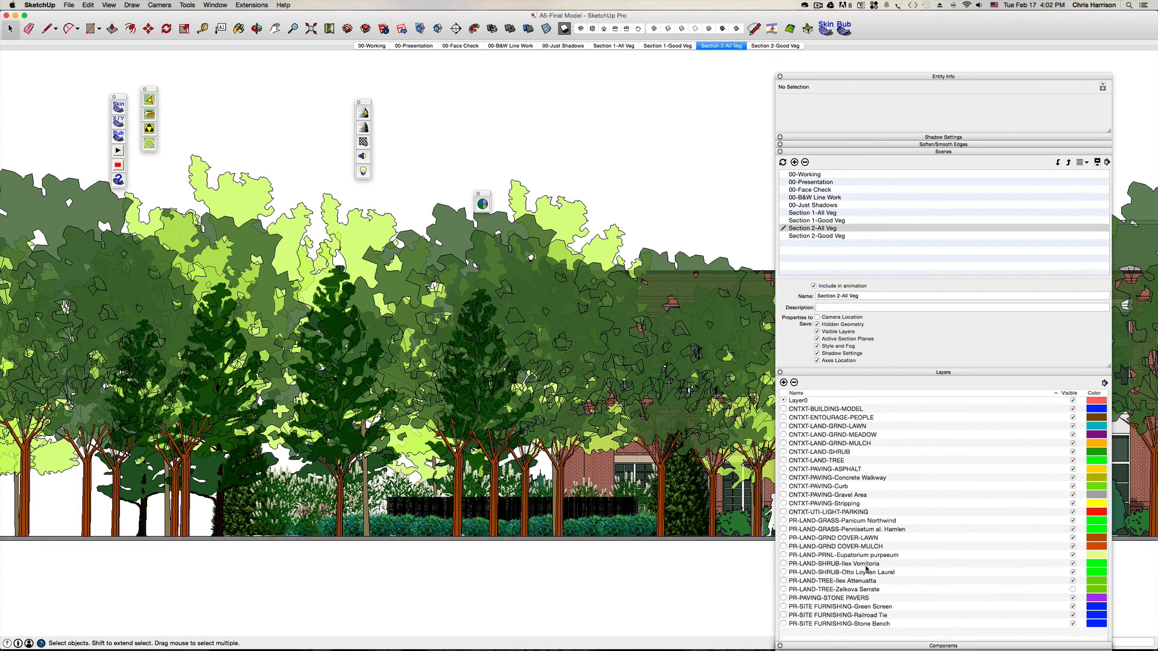
scroll(866, 570, "up", 1)
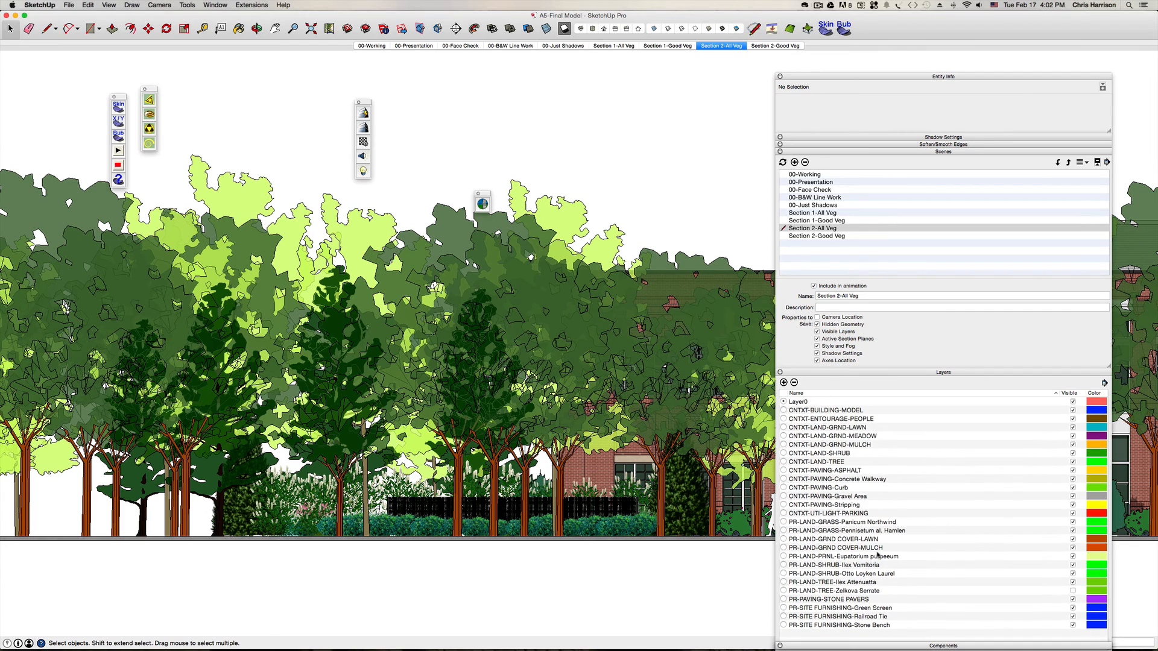
- Make the PR-LAND-TREE-Zelkova Serrate layer visible and save the model
left_click(856, 590)
left_click(1073, 591)
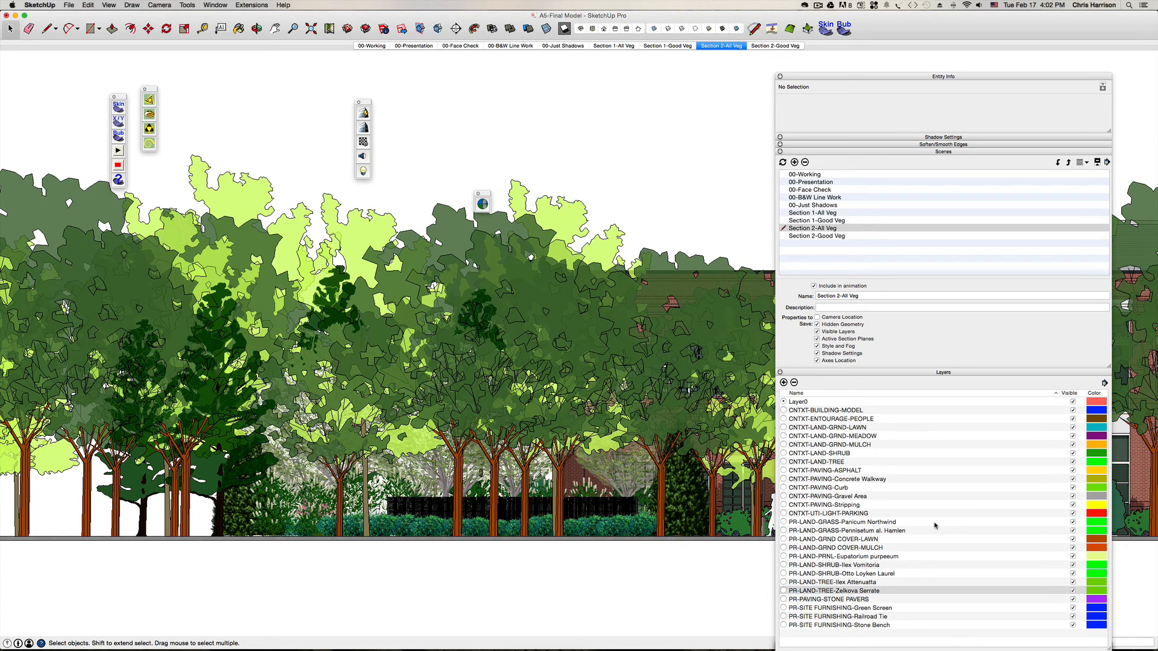
key("super+s")
- Update the Section 2-All Veg scene to the new layer visibility and save again
right_click(737, 47)
left_click(757, 81)
key("super+s")
left_click(112, 96)
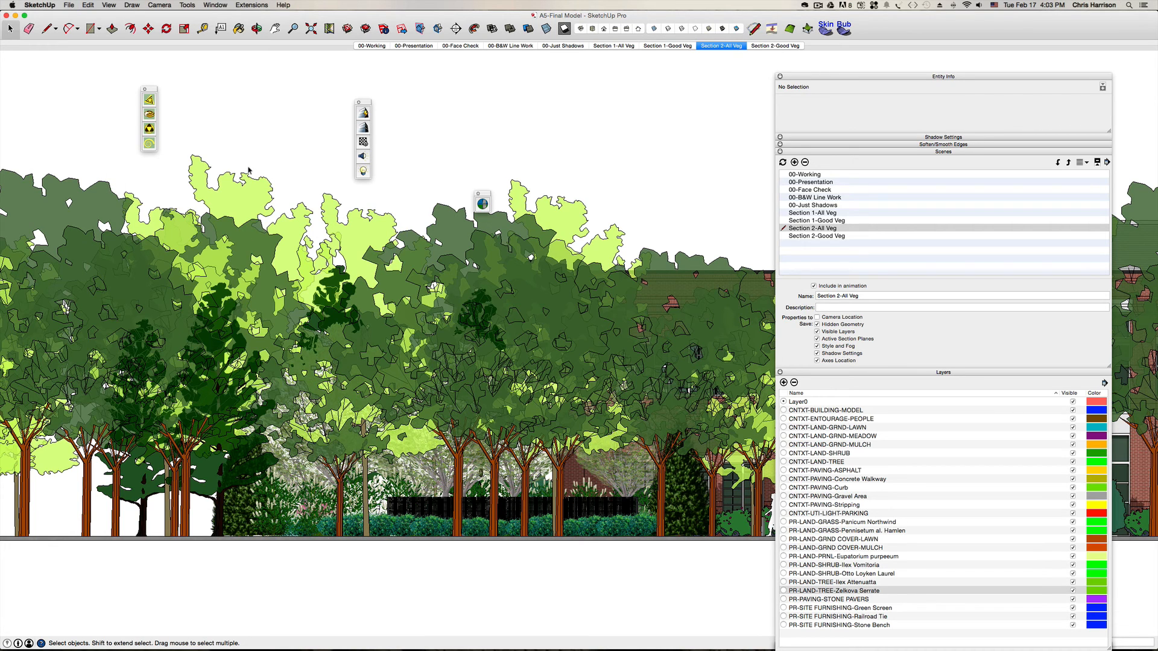
- Close the three floating toolbars and the elevation model window, then quit SketchUp
left_click(357, 103)
left_click(145, 89)
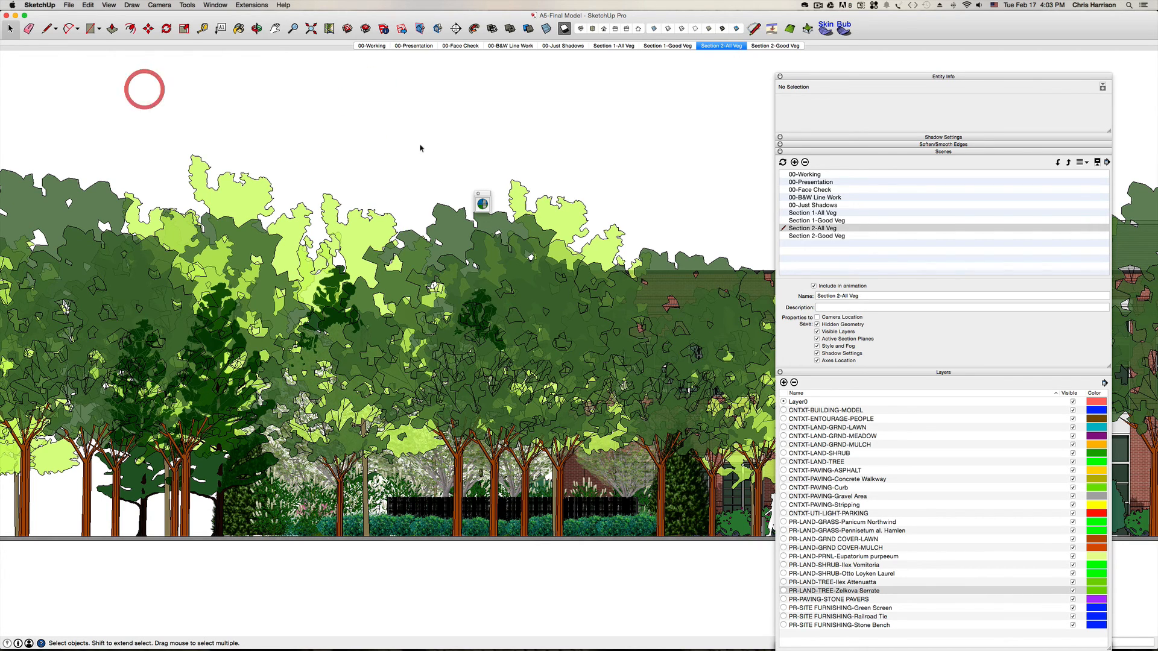
left_click(478, 194)
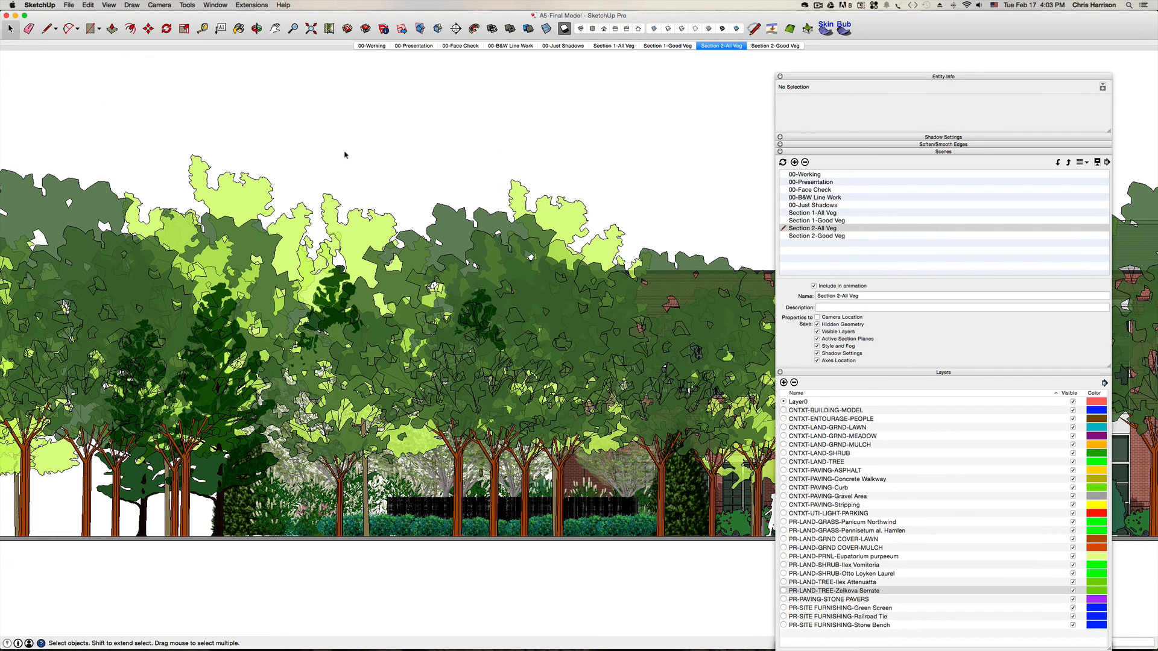
left_click(7, 16)
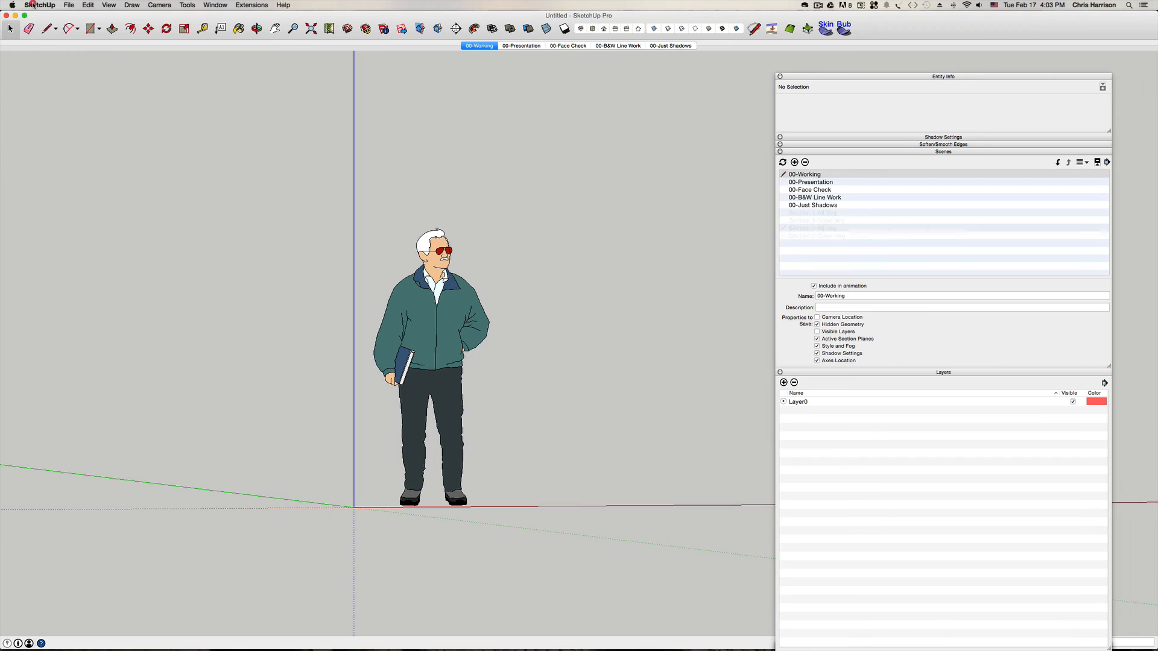
left_click(37, 5)
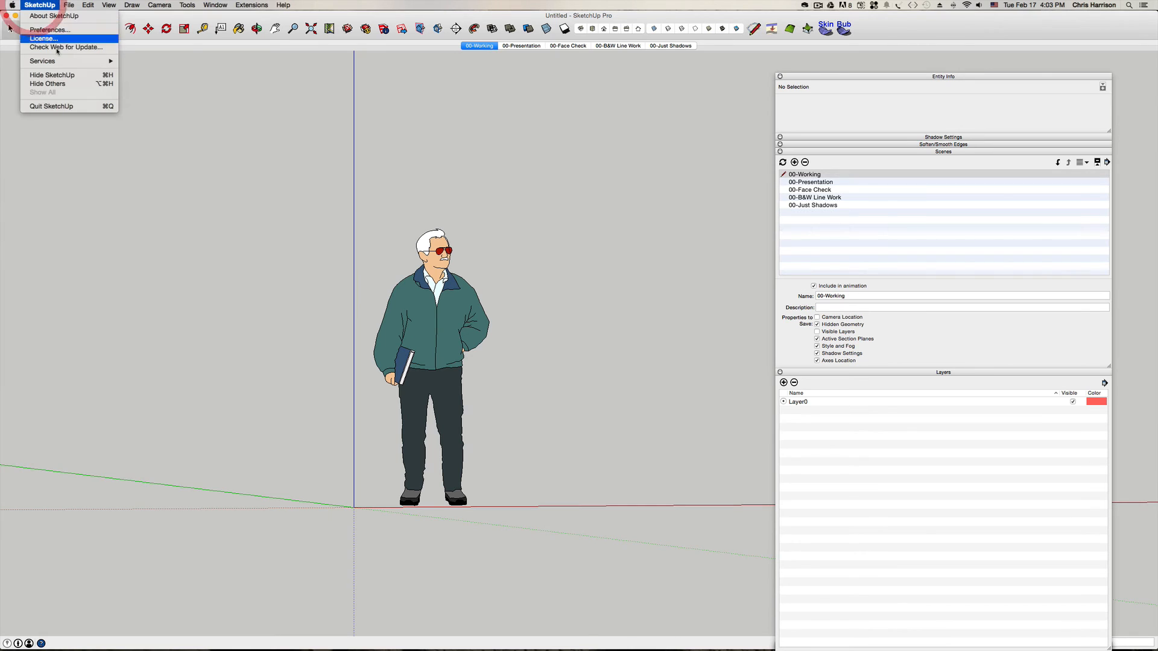
left_click(55, 106)
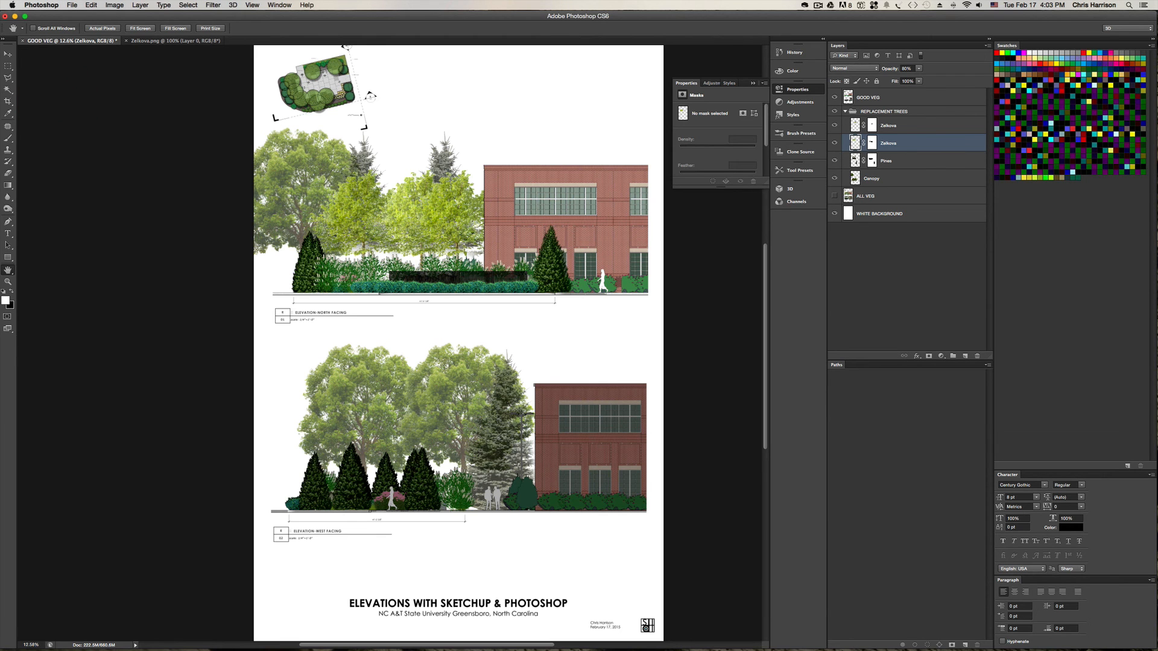
- Bring LayOut back to the front with its new-document template chooser
mouse_move(399, 643)
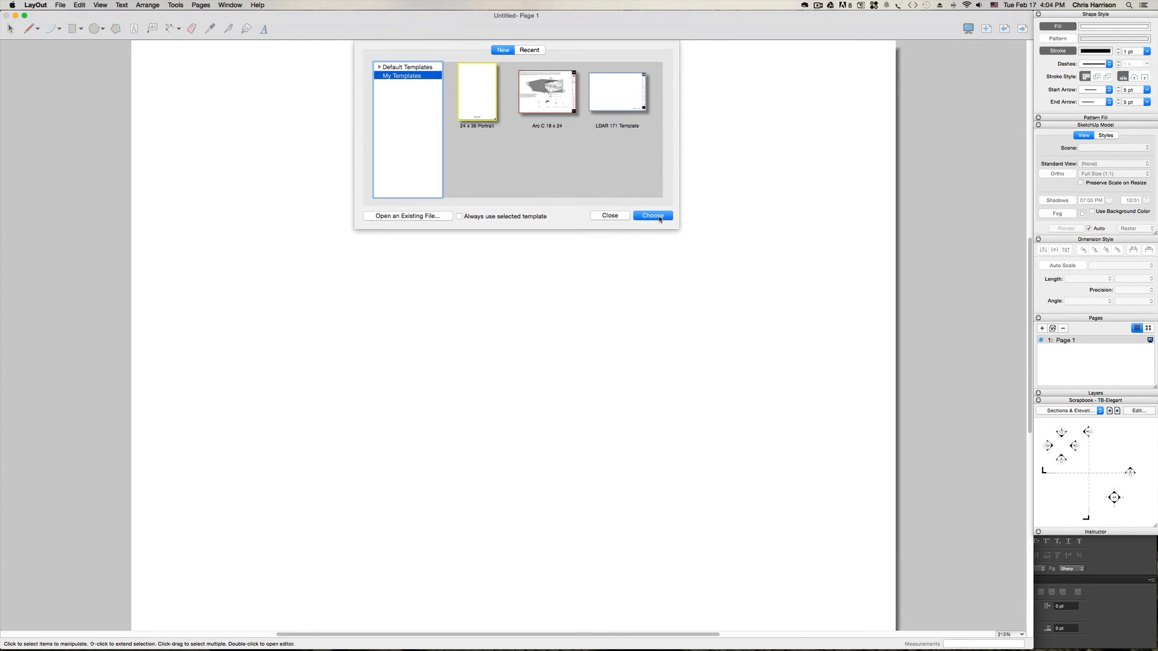
left_click(610, 215)
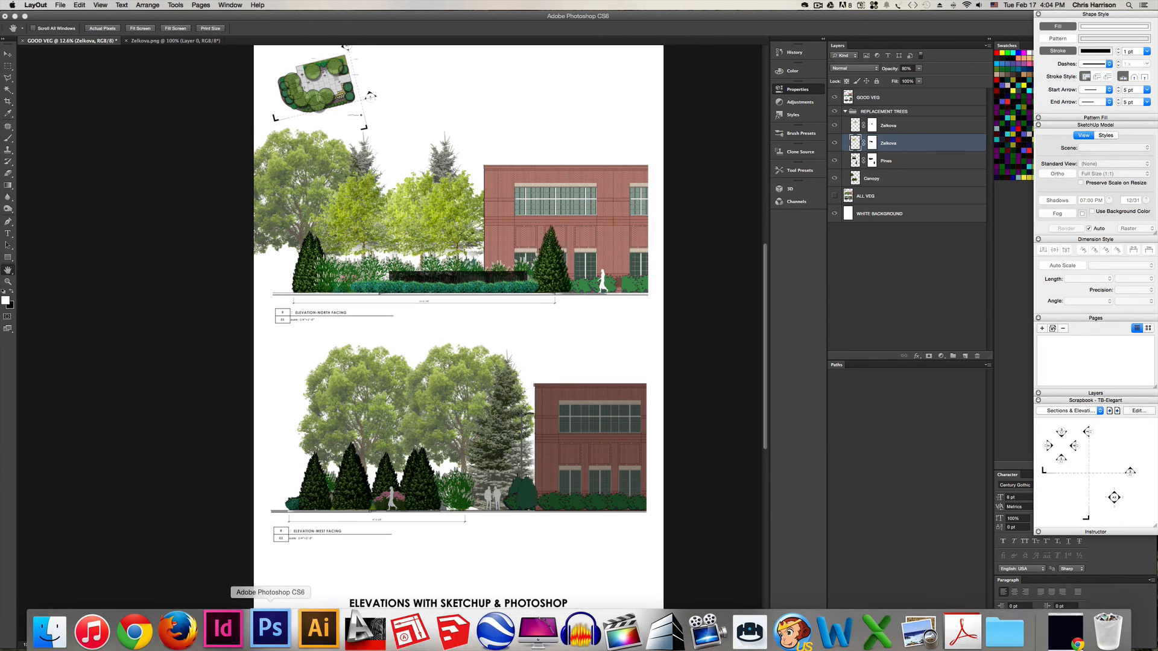
left_click(433, 631)
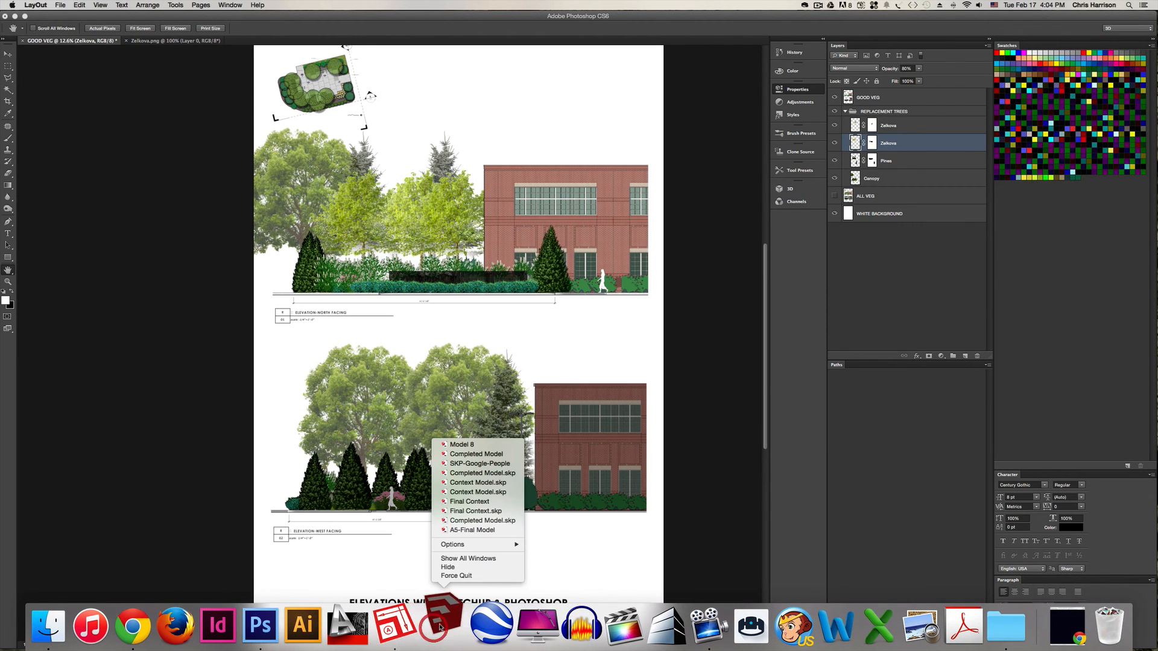
left_click(395, 621)
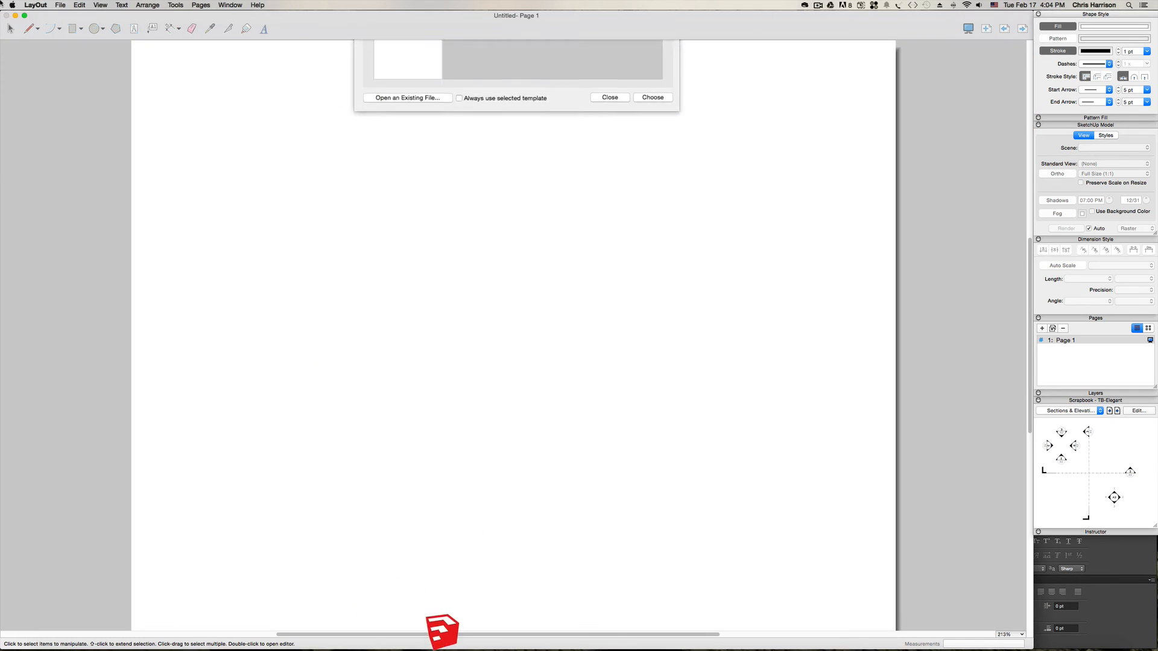
- Open A5-LAYOUT from Desktop > A#5-Elevation > Layout and refresh all out-of-date model references
left_click(427, 216)
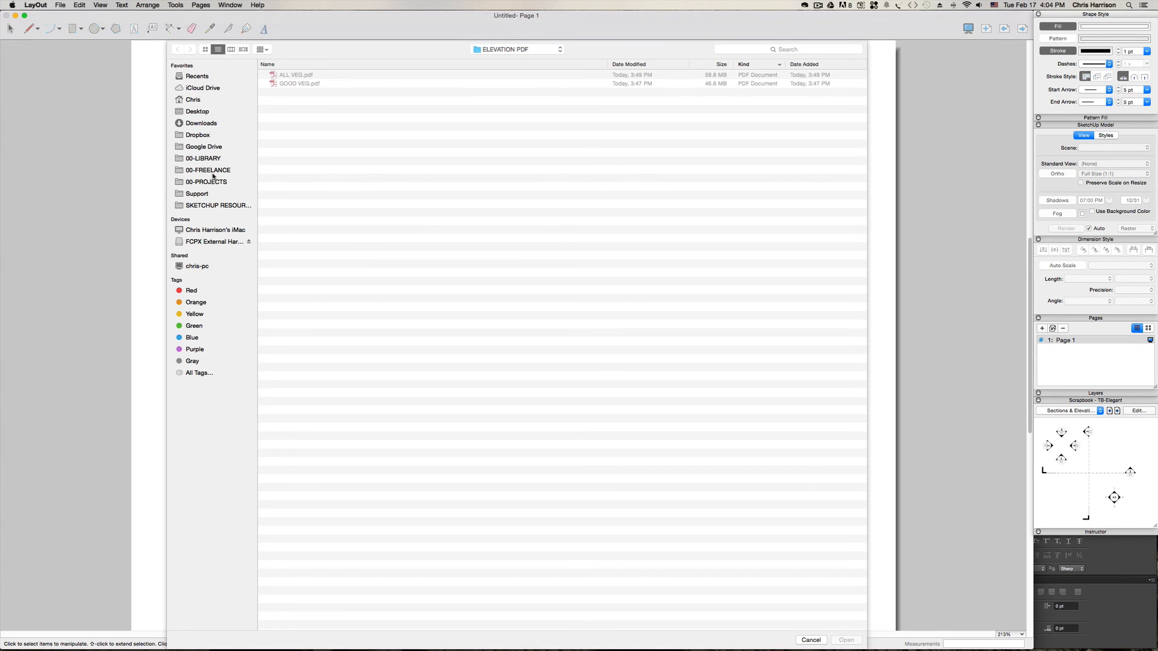
left_click(199, 111)
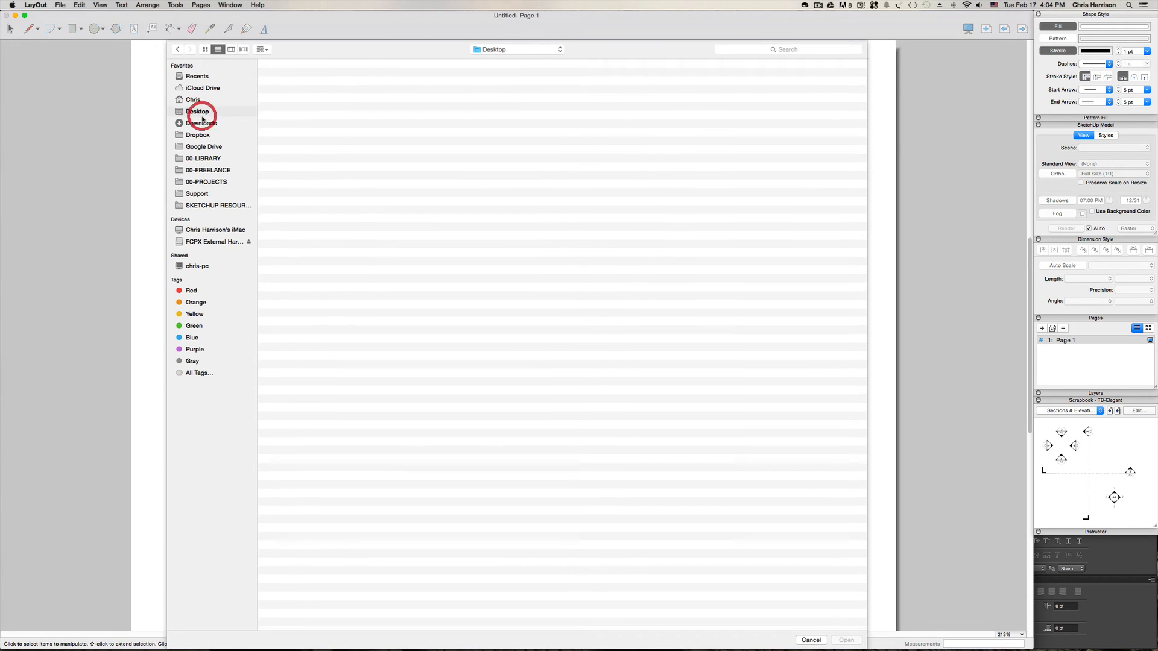
double_click(306, 75)
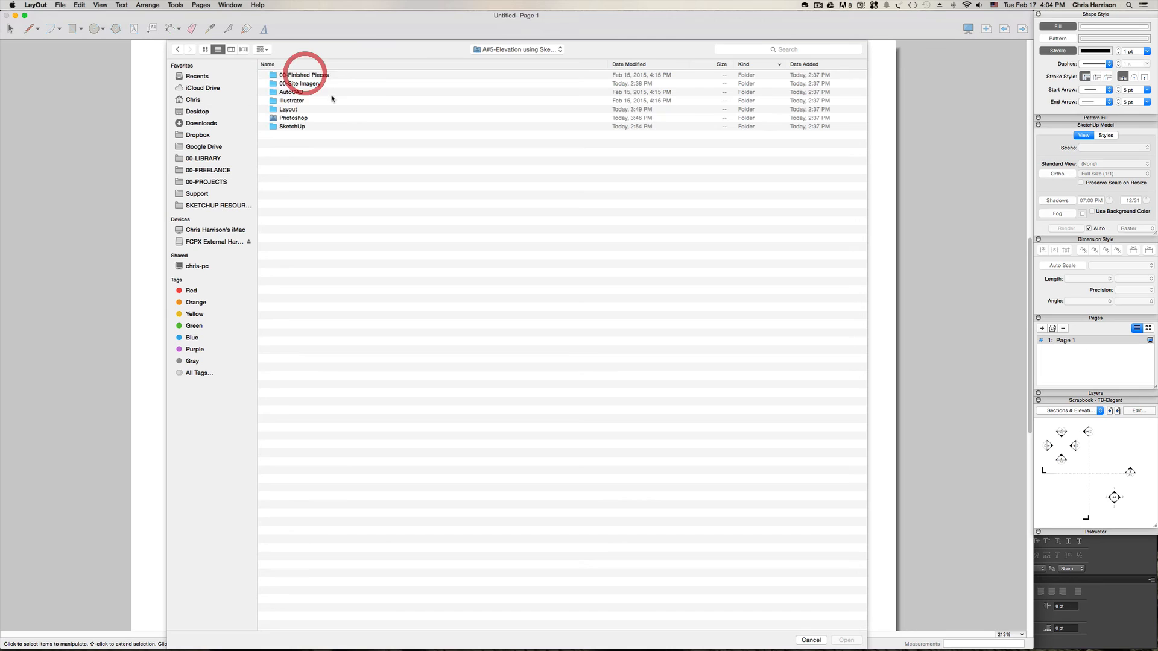
left_click(286, 110)
double_click(286, 111)
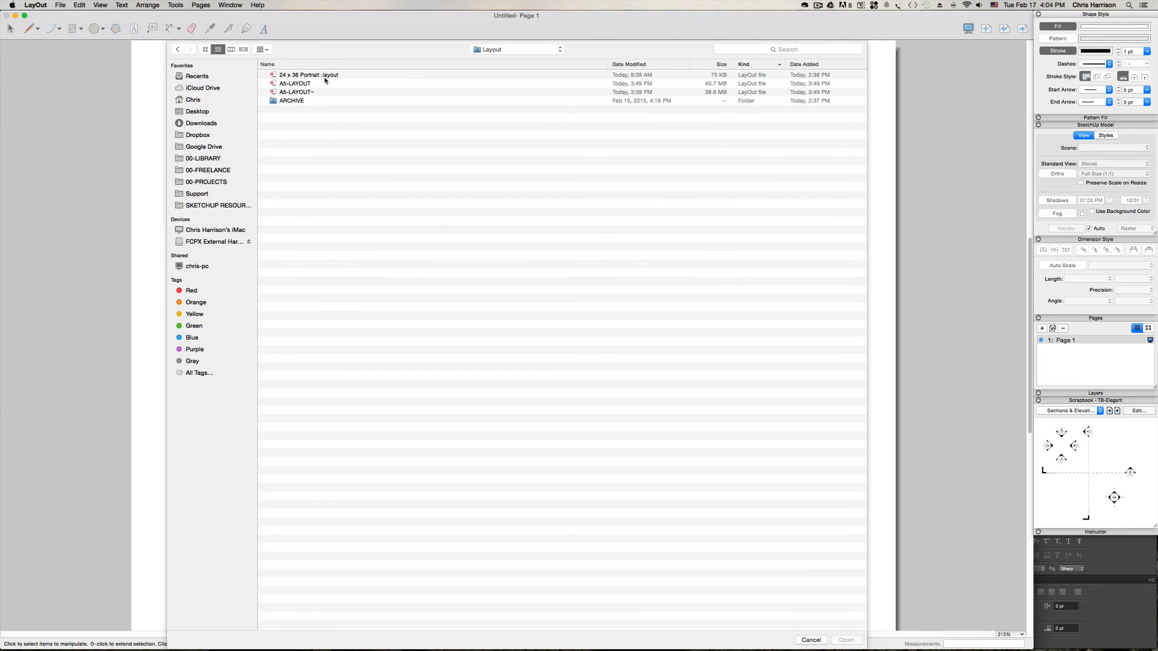
left_click(293, 85)
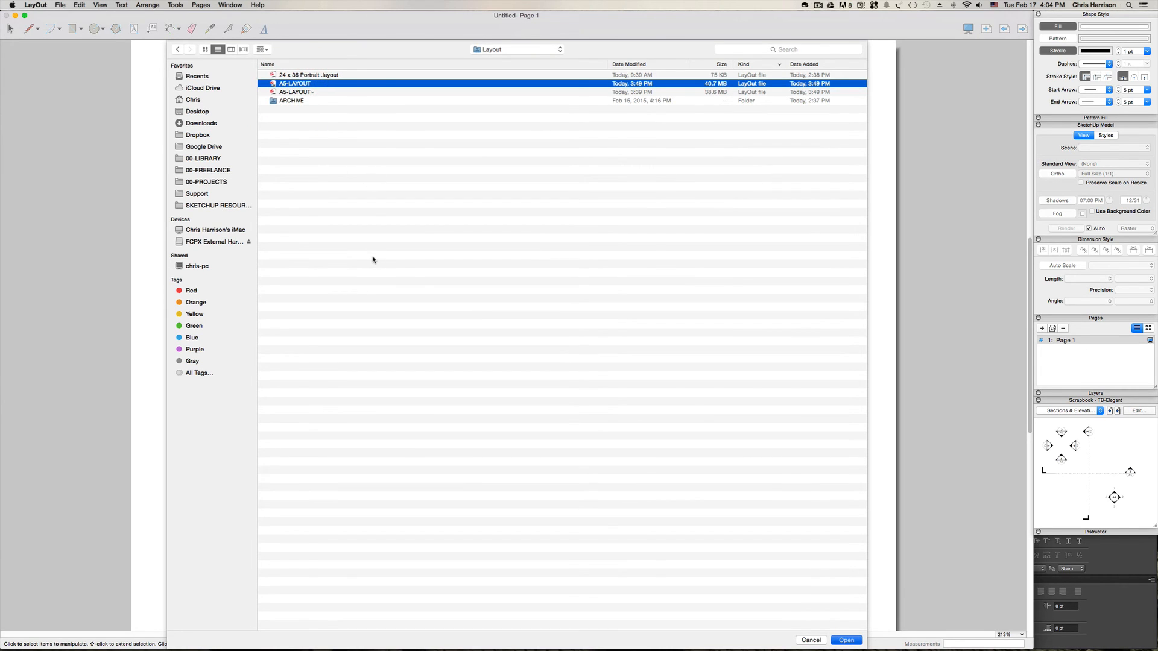
key("Return")
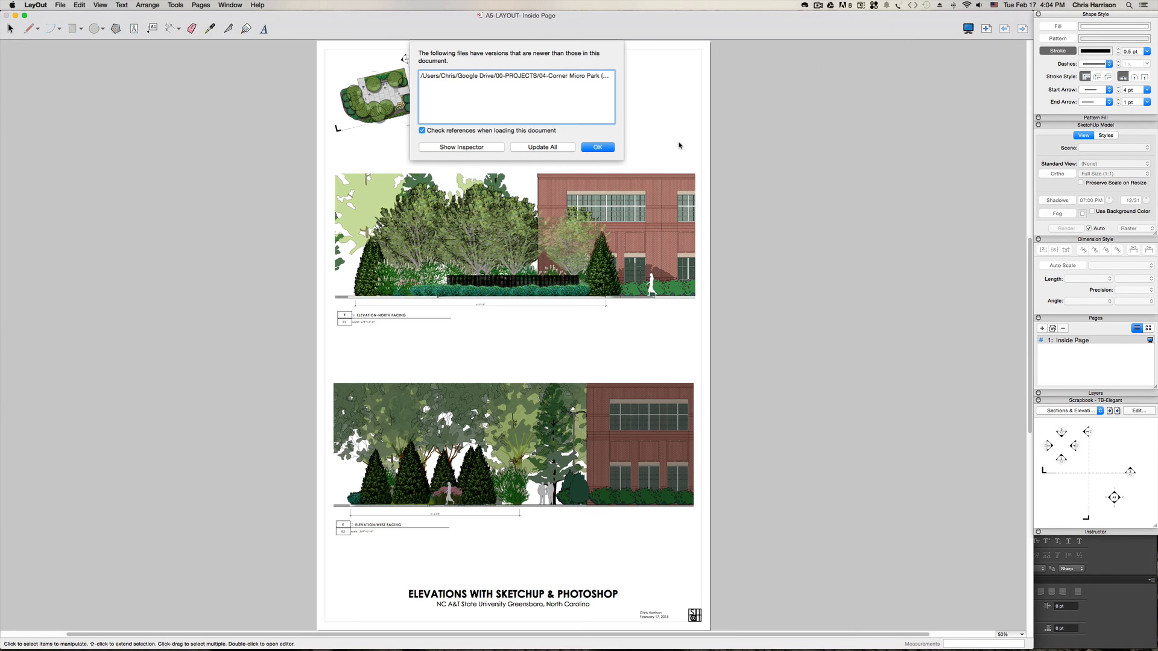
left_click(545, 148)
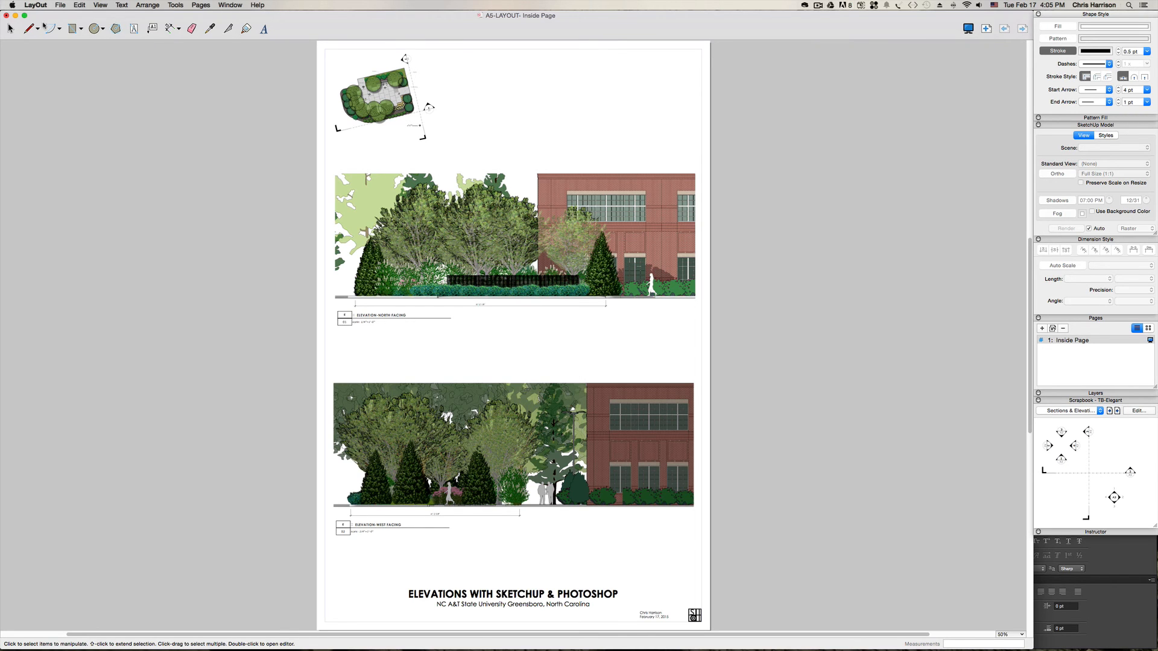
- Begin a PDF export of the board with Output Quality set to High
left_click(61, 4)
left_click(73, 111)
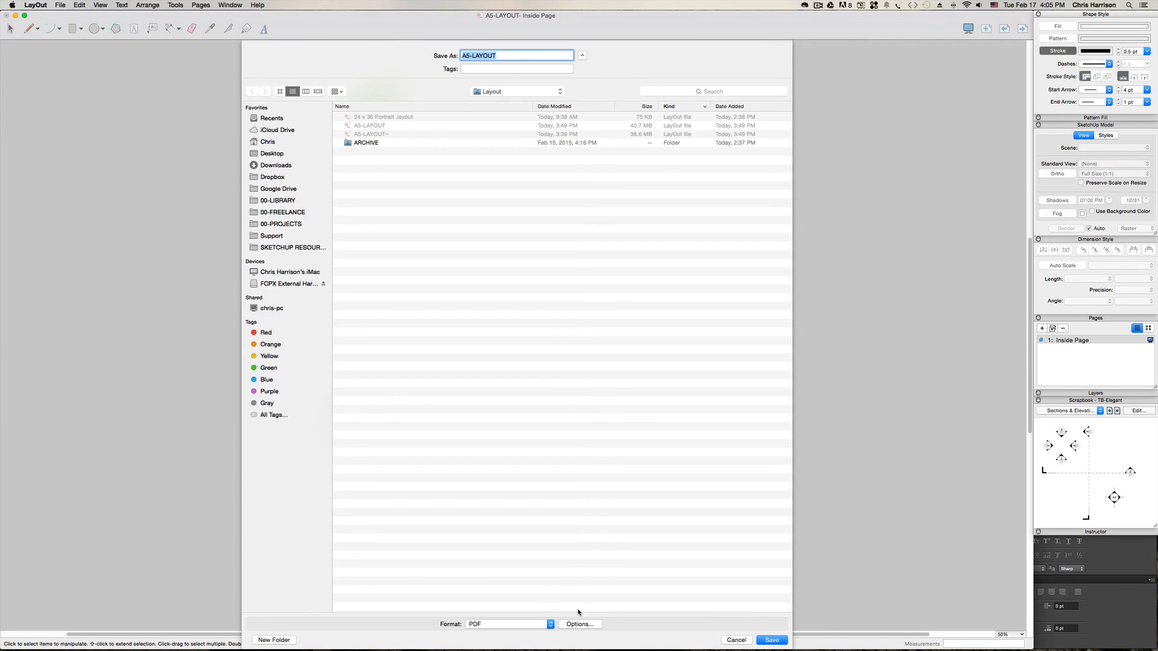
left_click(579, 624)
left_click(629, 210)
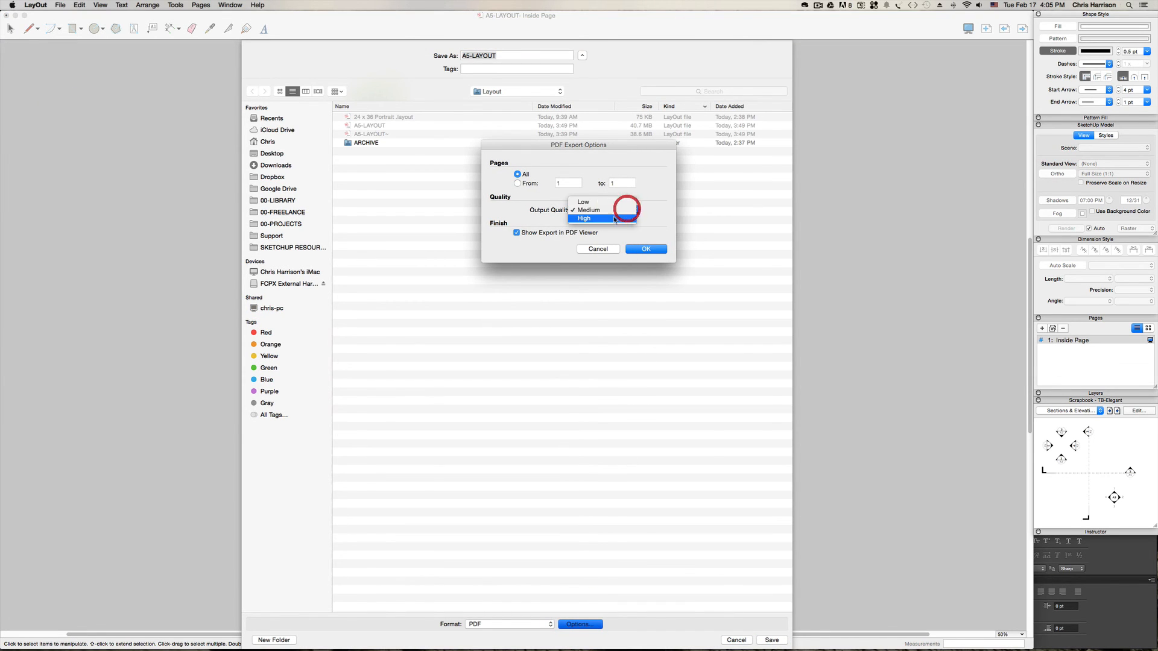
left_click(615, 218)
left_click(640, 246)
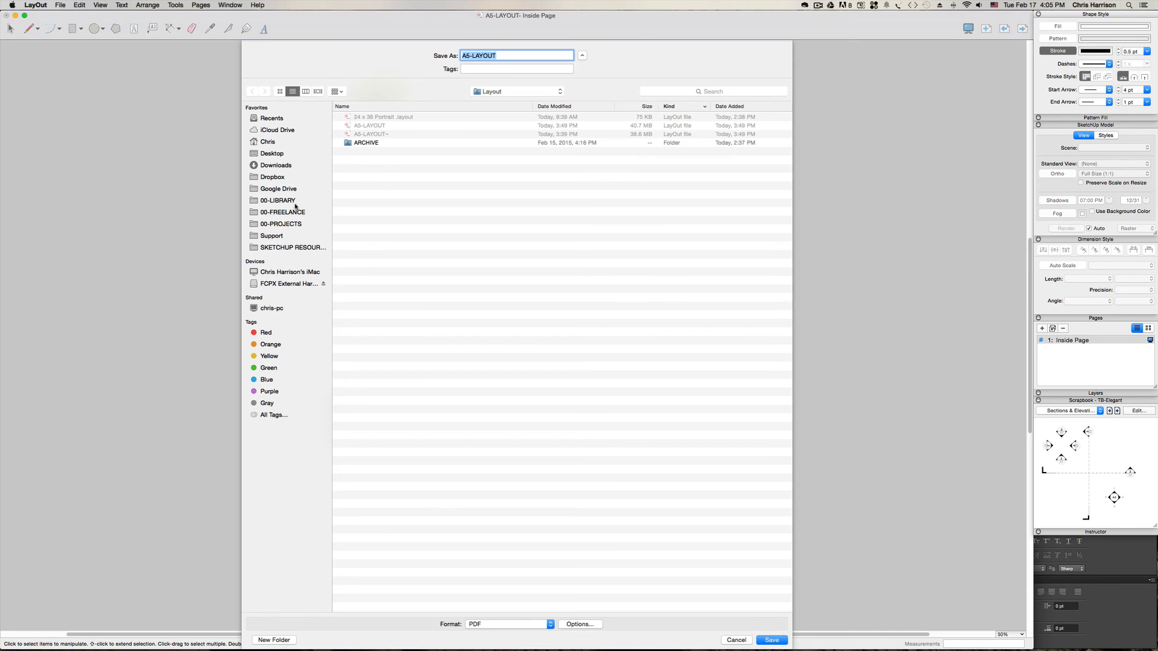
- Save the export as ALL VEG.pdf in the Photoshop/ELEVATION PDF folder, replacing the existing file
left_click(272, 153)
left_click(373, 119)
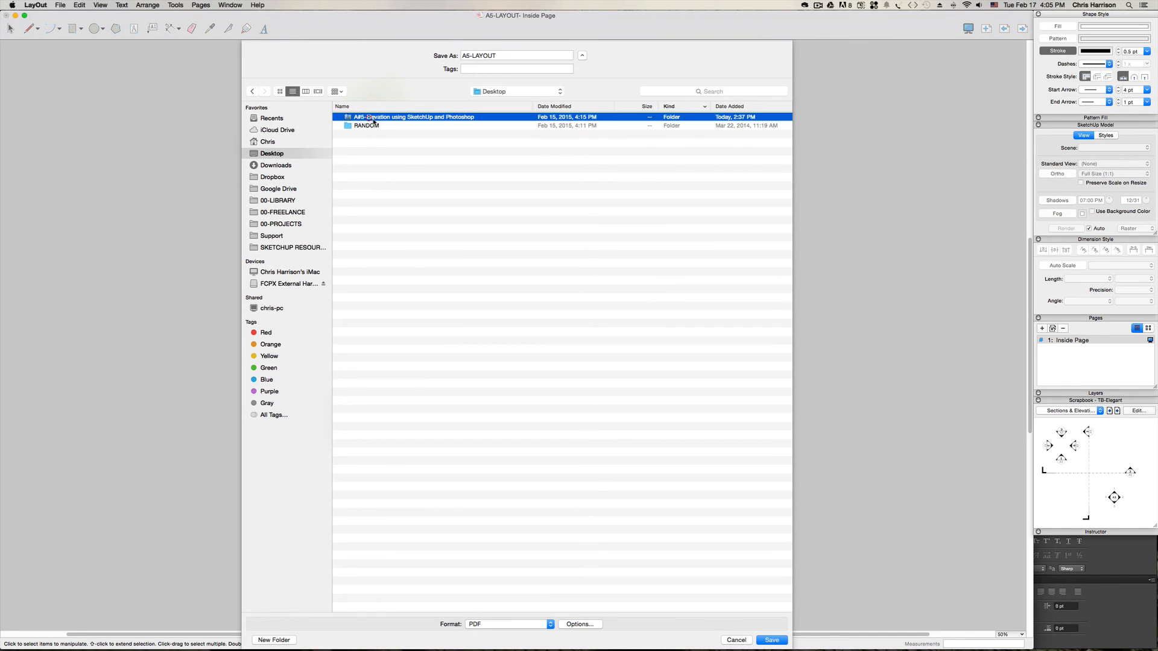
double_click(373, 119)
double_click(357, 155)
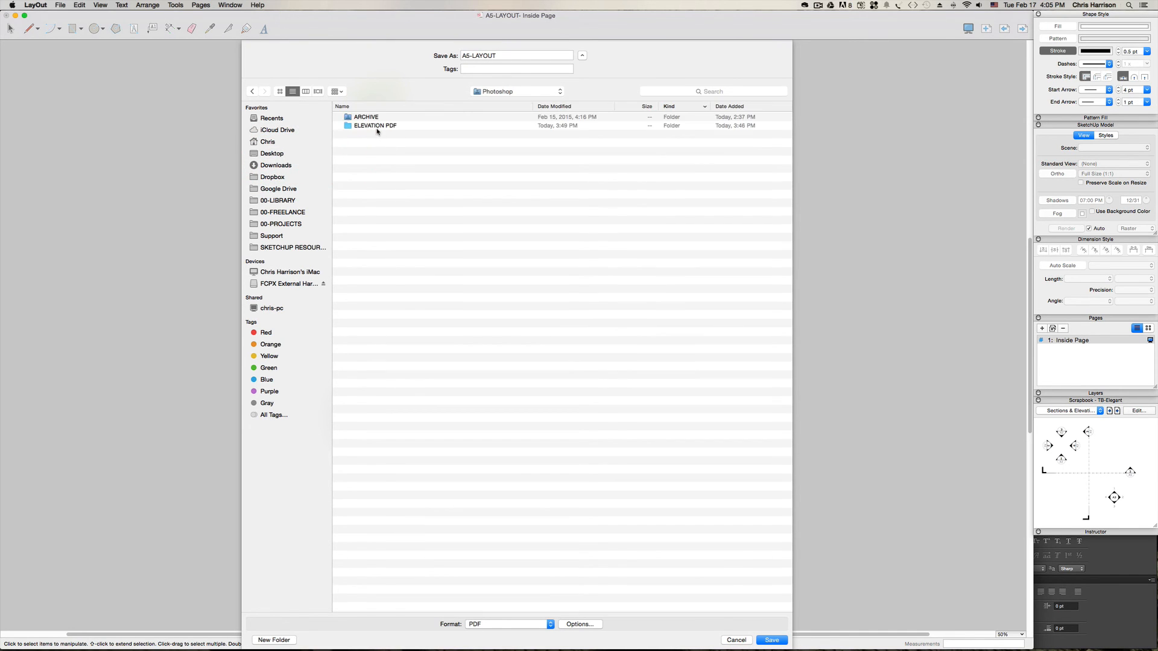
double_click(377, 127)
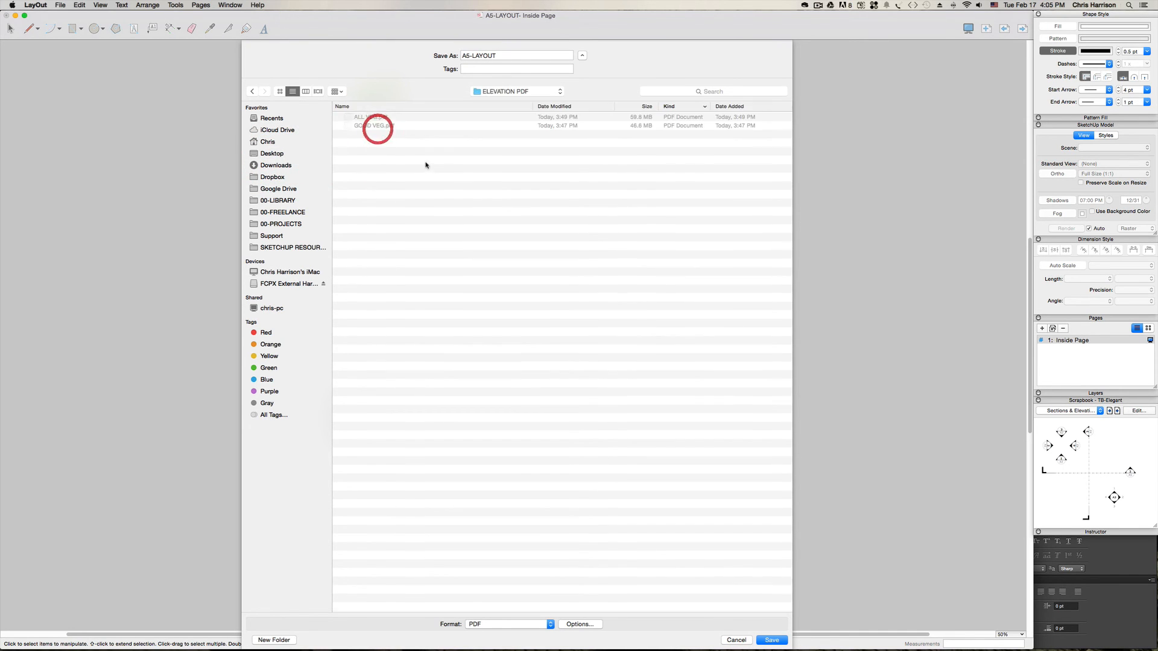
left_click(372, 120)
left_click(772, 640)
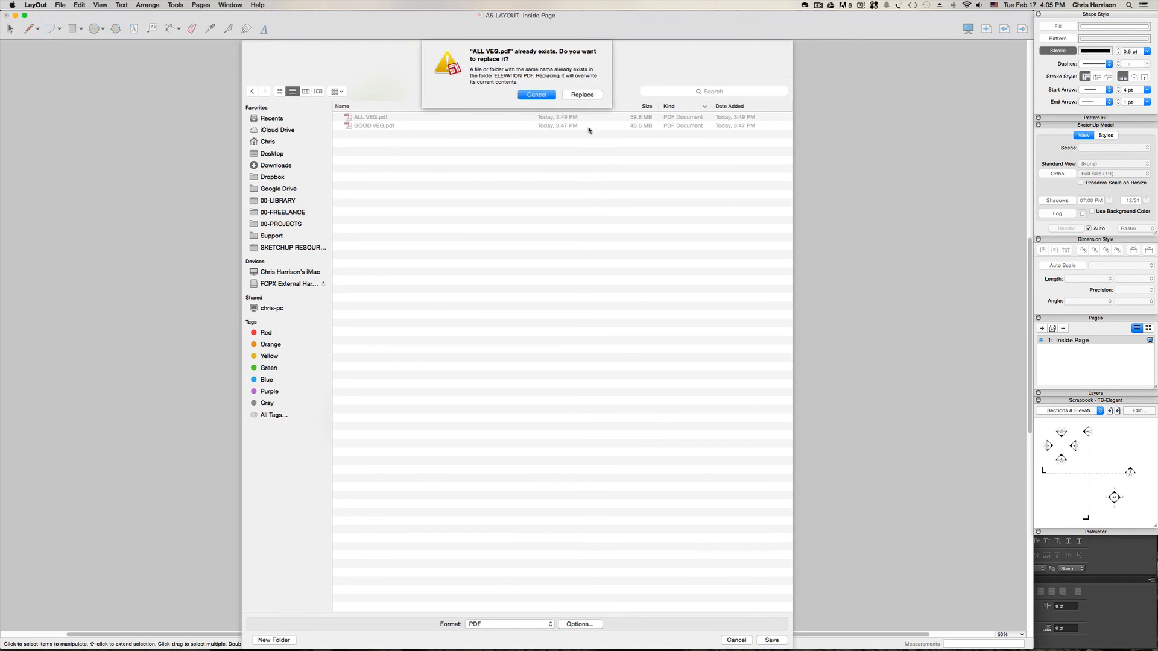
left_click(582, 94)
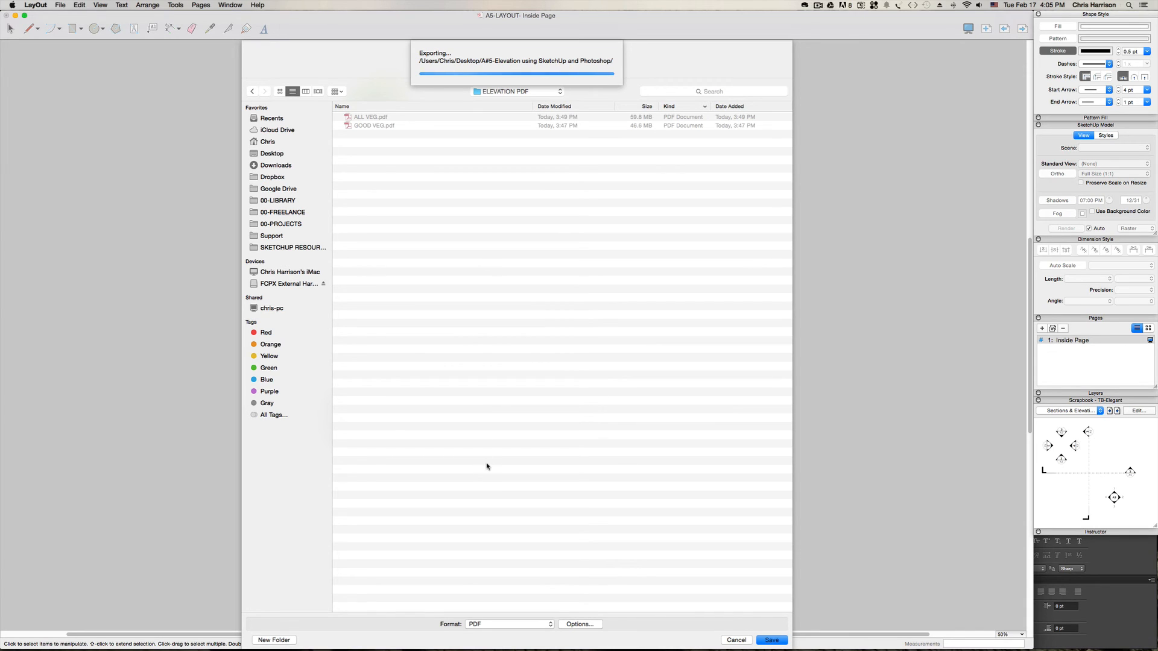
mouse_move(485, 649)
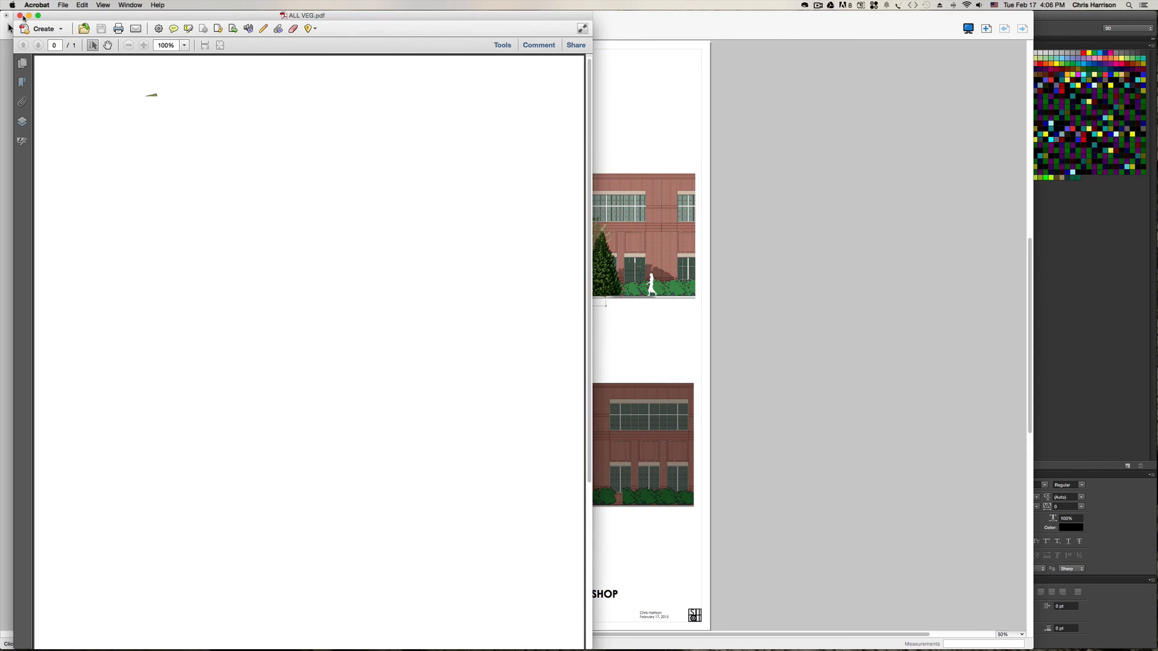
- Close the ALL VEG.pdf preview in Acrobat, then close the LayOut board, saving its changes
left_click(19, 15)
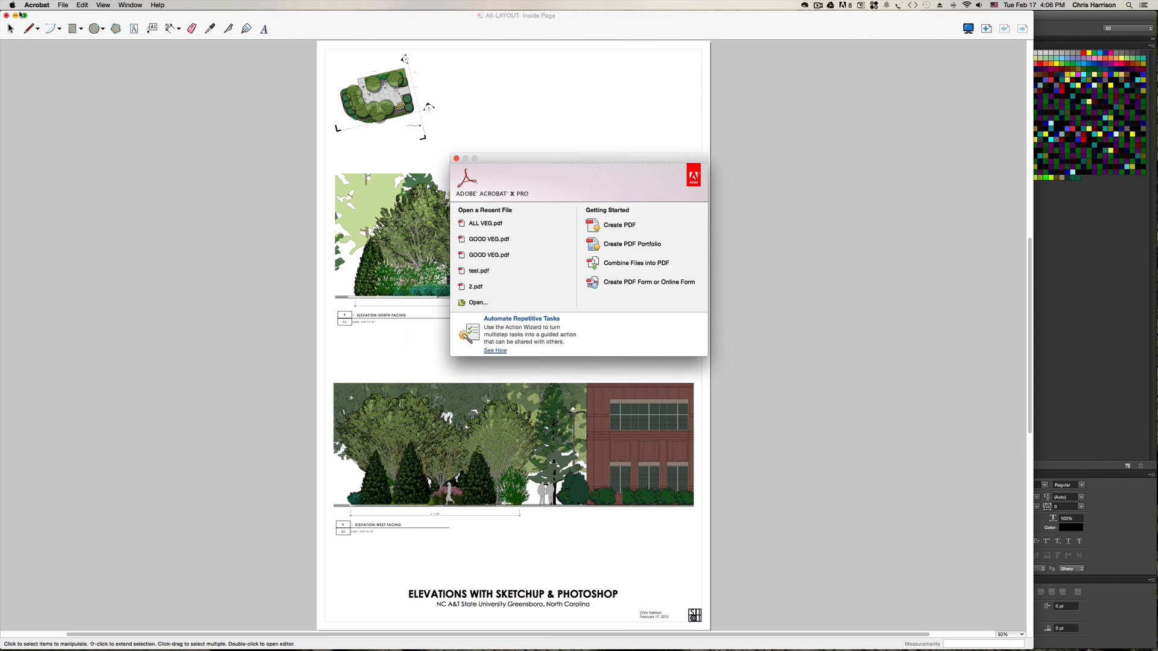
left_click(77, 120)
left_click(7, 15)
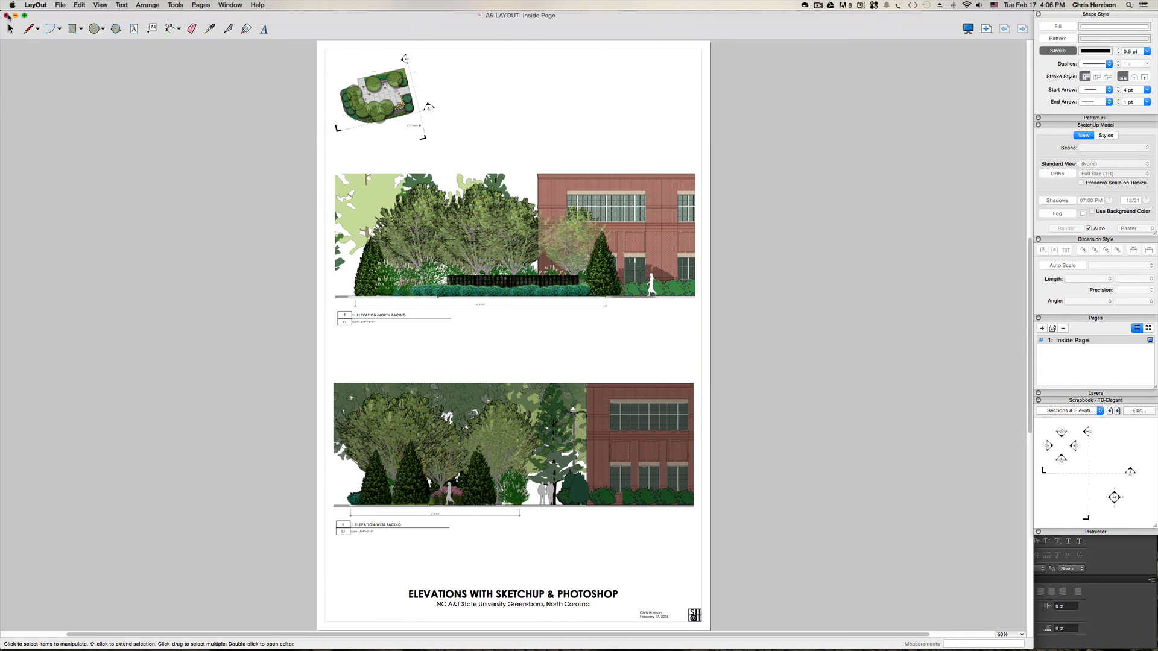
left_click(592, 86)
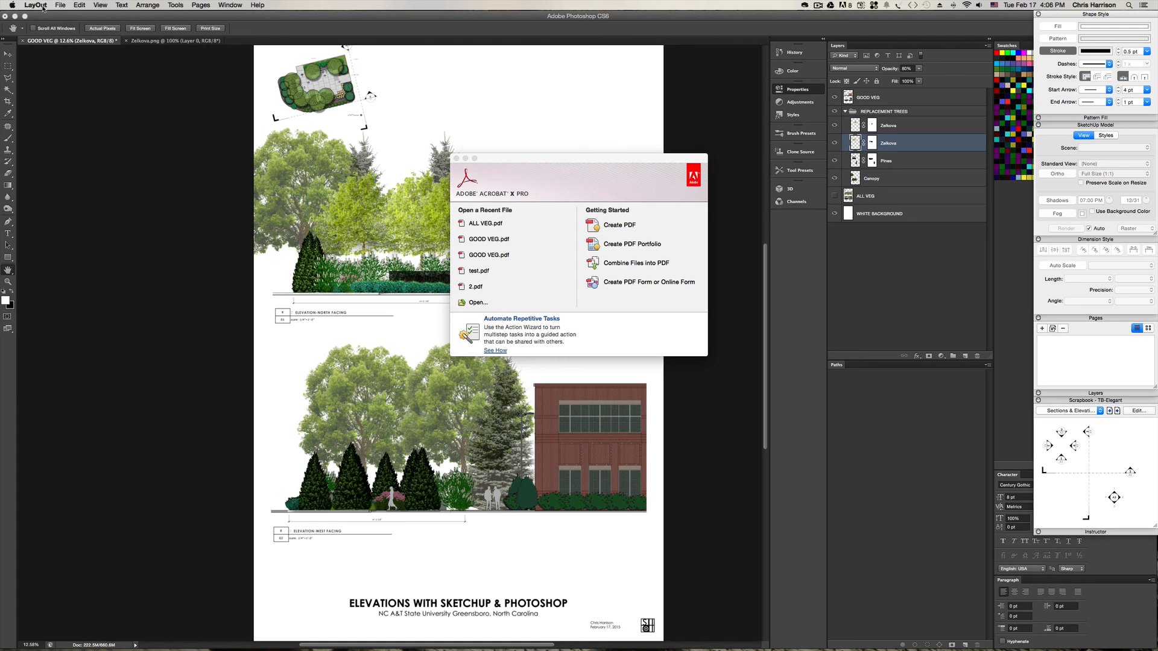
- Dismiss Acrobat's start window and bring Photoshop to the front
left_click(457, 158)
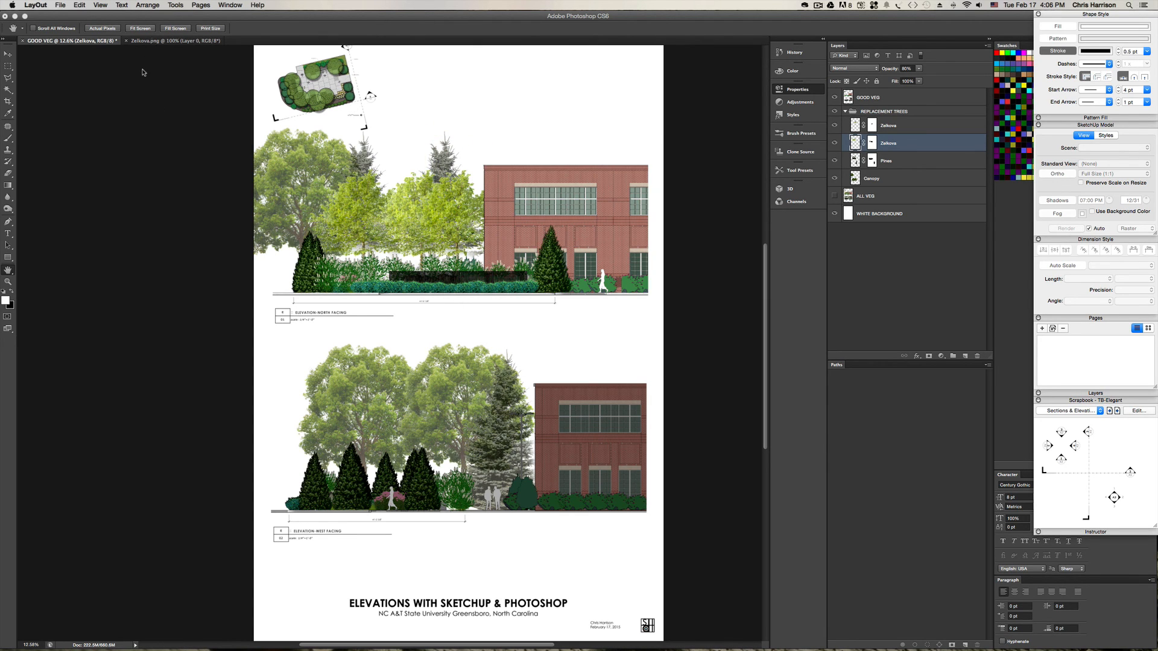
key("super+o")
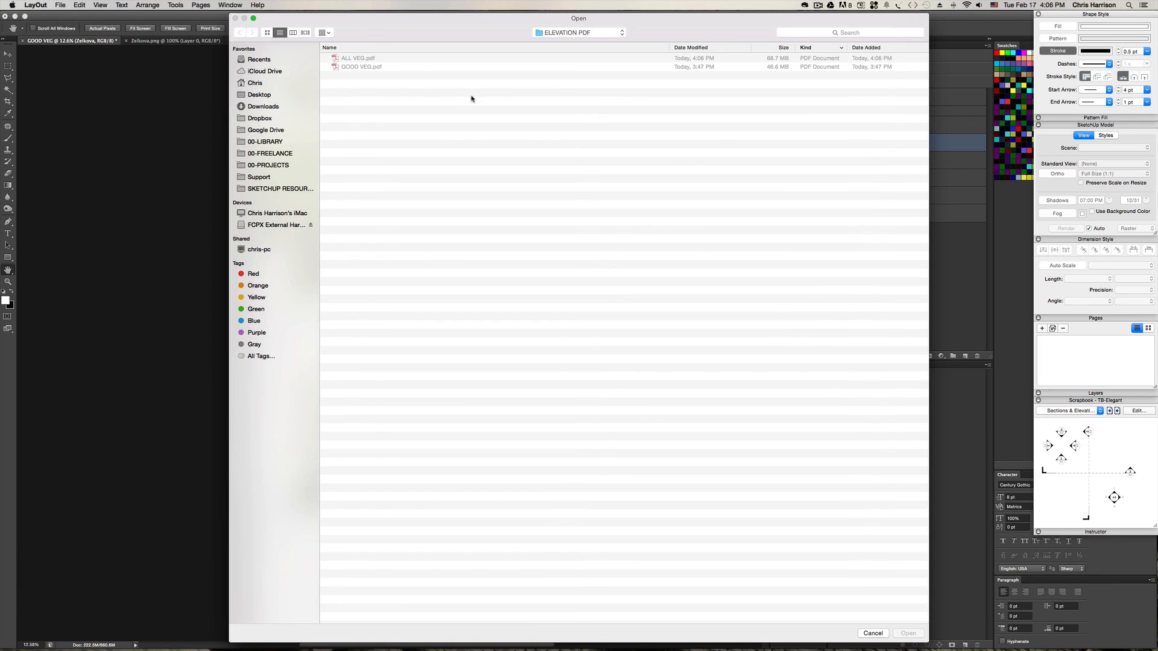
left_click(353, 59)
left_click(109, 175)
- Open ALL VEG.pdf from the ELEVATION PDF folder at 24×36 in, 300 ppi, and select all
left_click(73, 6)
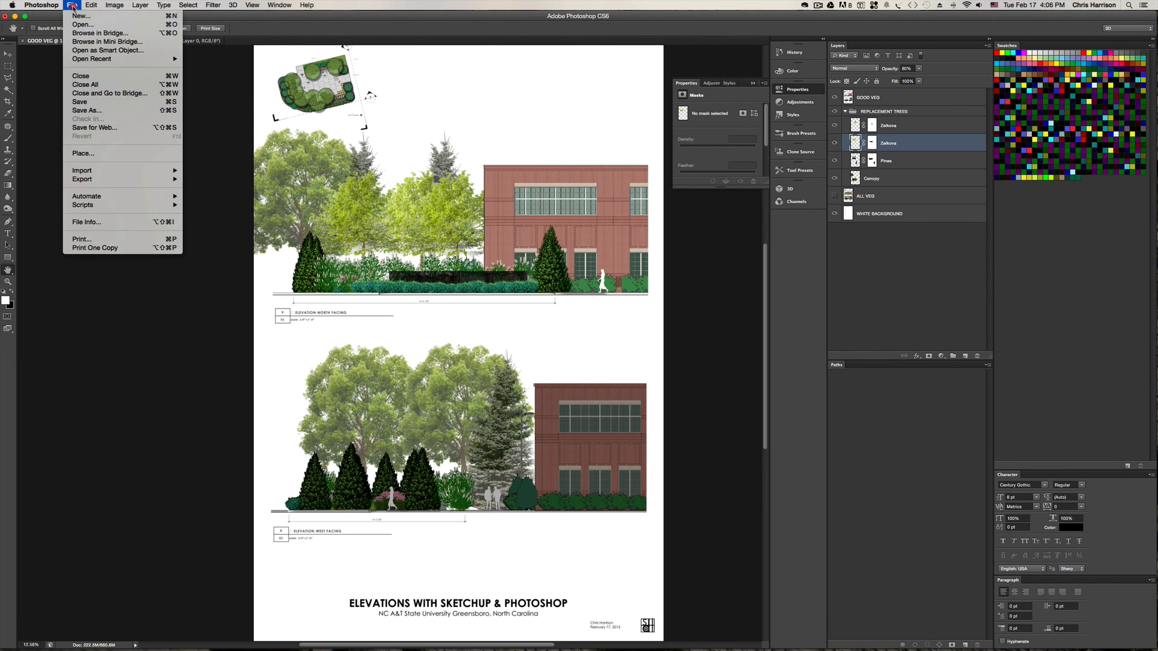
left_click(82, 25)
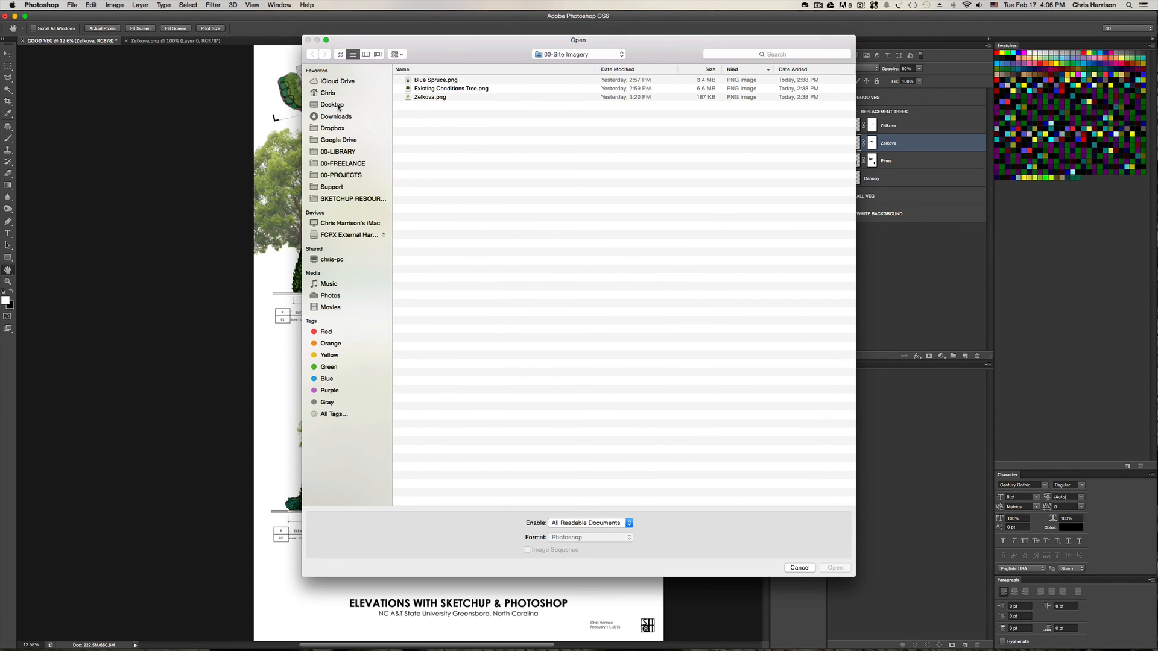
left_click(337, 105)
double_click(458, 80)
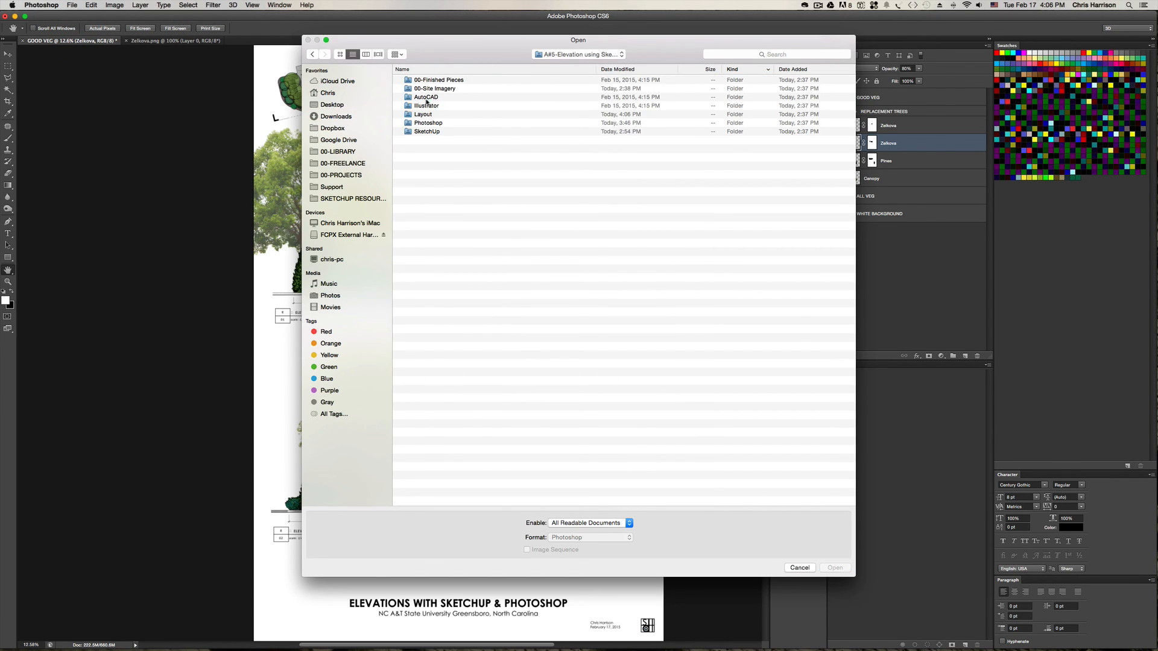
double_click(426, 122)
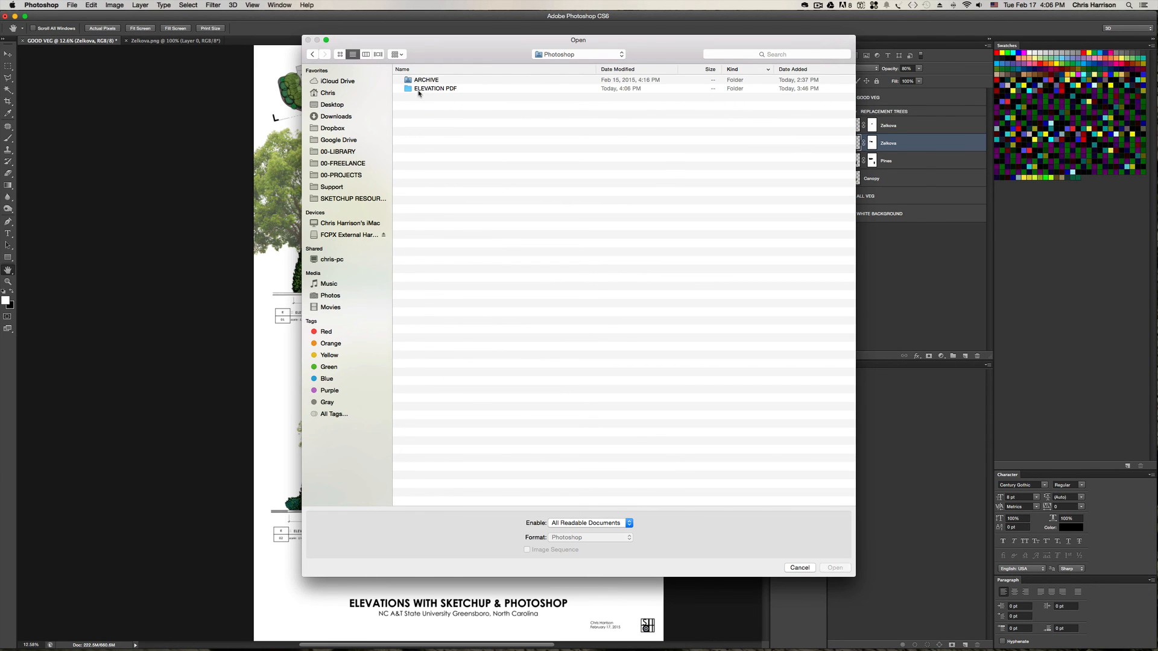
double_click(422, 88)
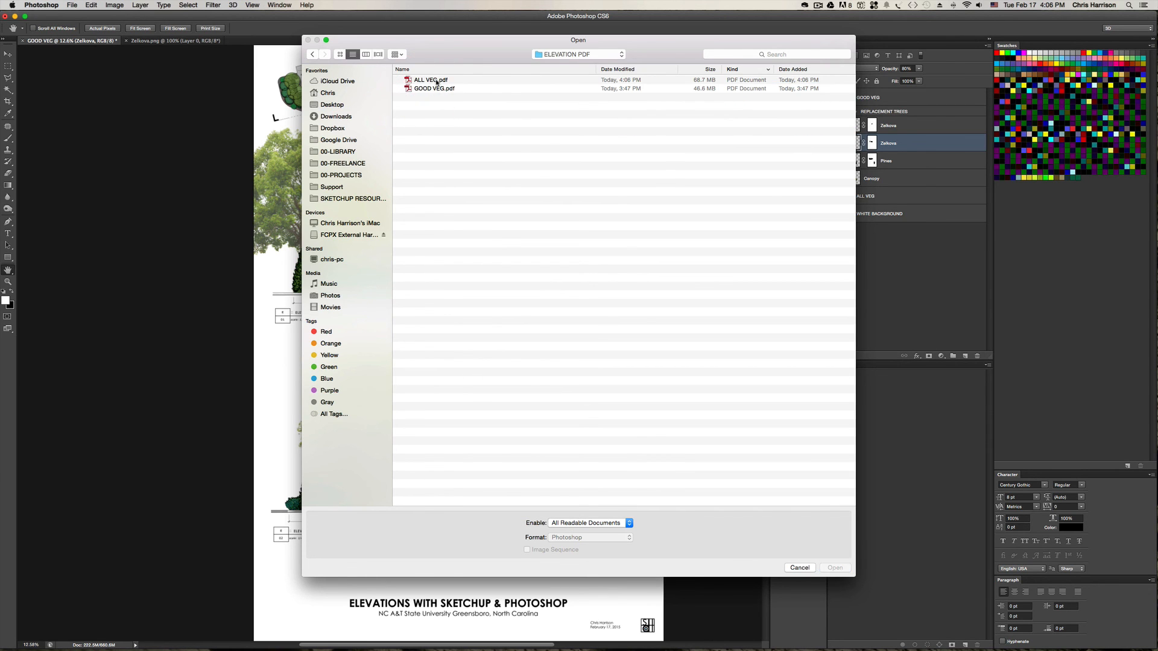
double_click(436, 80)
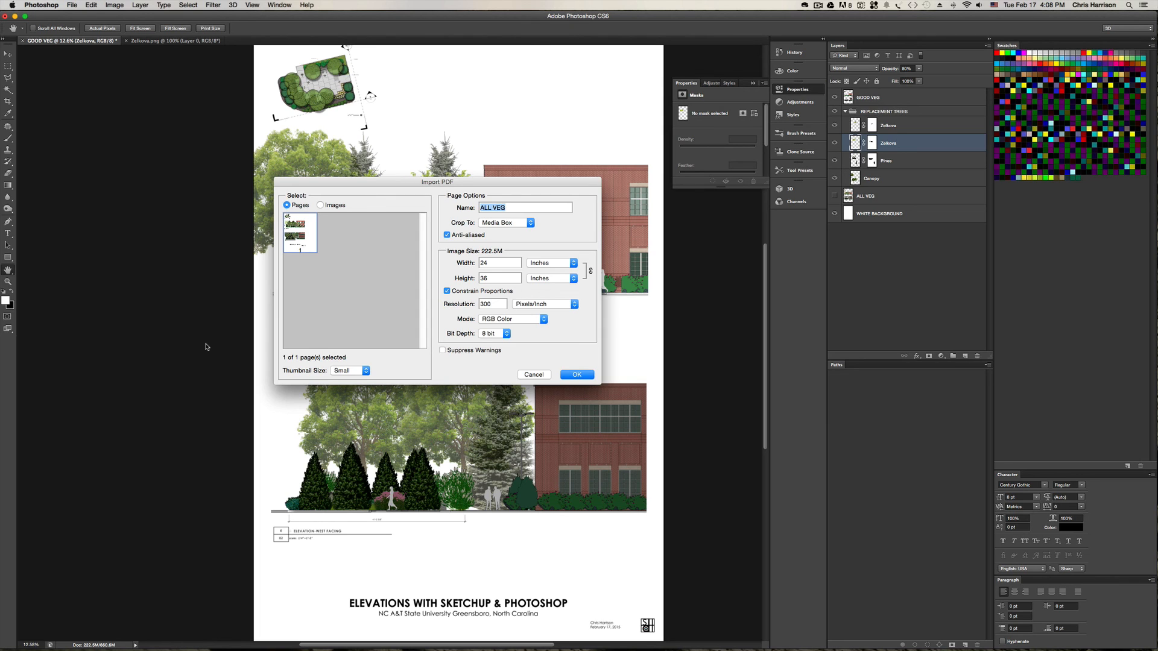
key("Return")
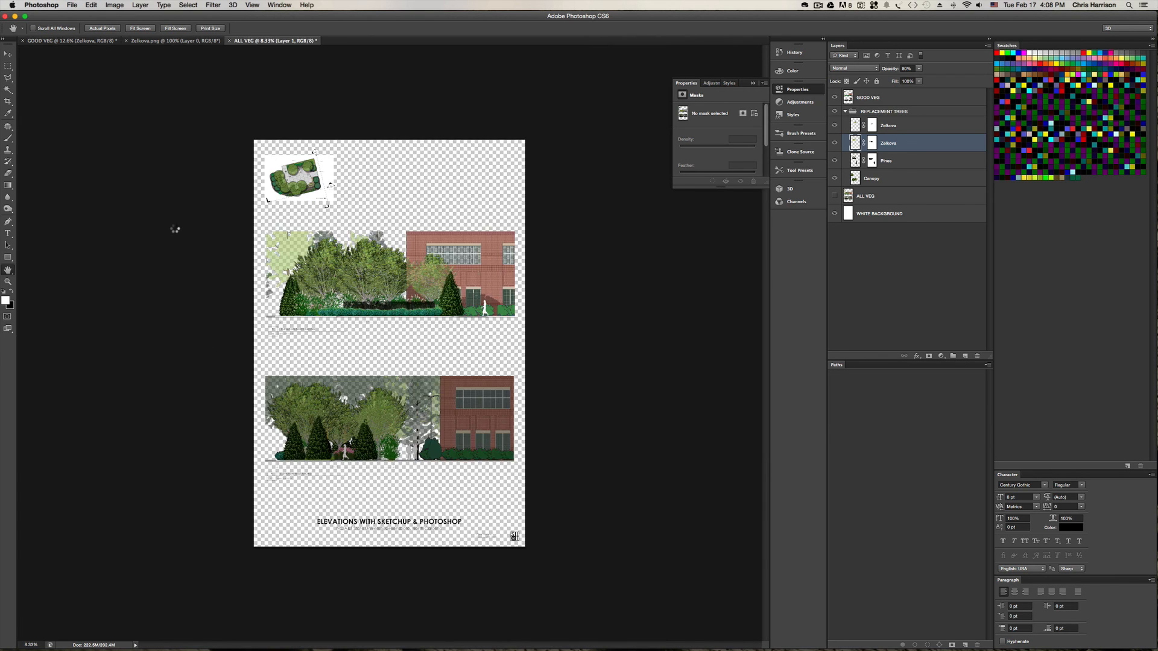
scroll(289, 257, "down", 10)
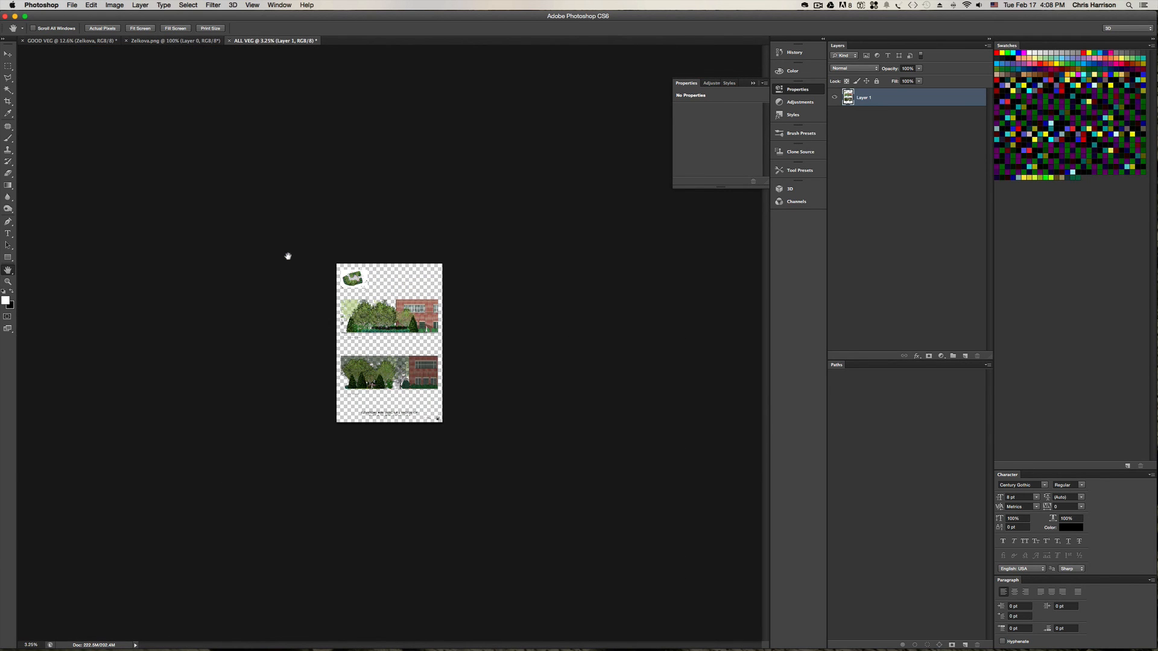
key("super+a")
- Copy the whole ALL VEG image and close that document without saving
key("super+c")
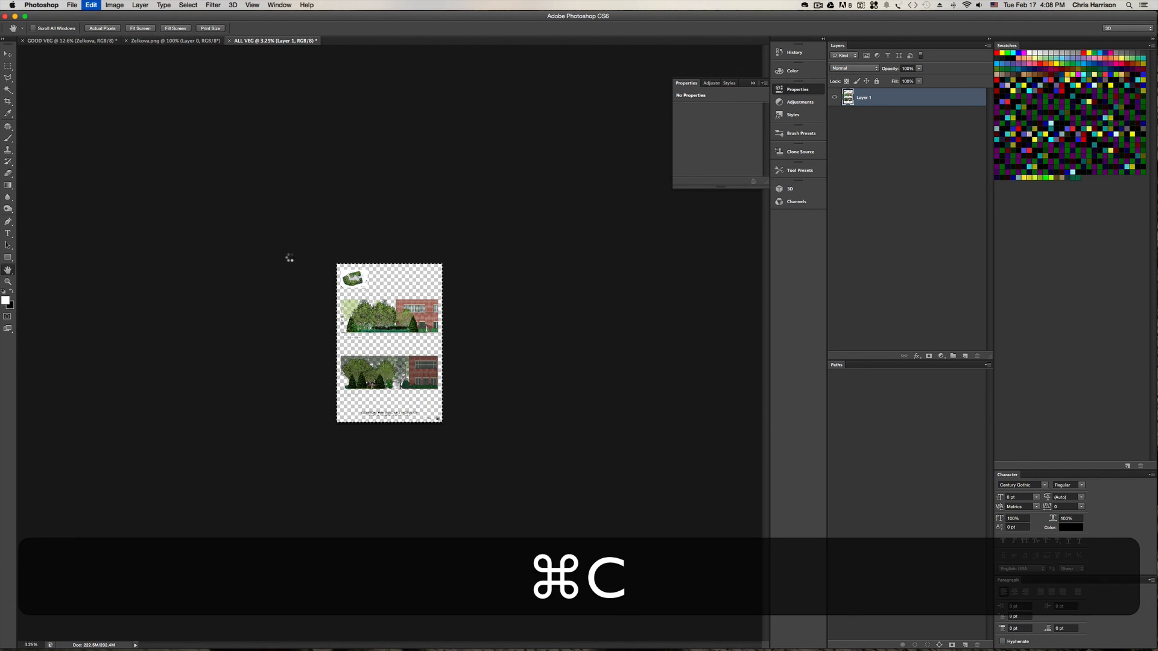
left_click(230, 41)
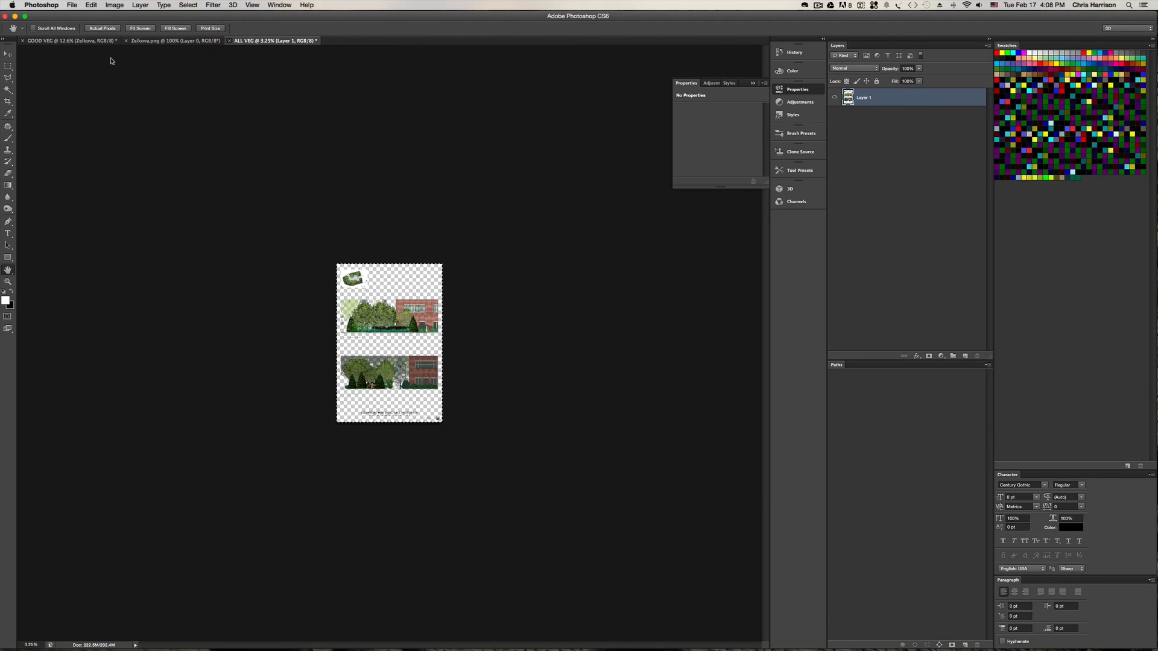
left_click(547, 208)
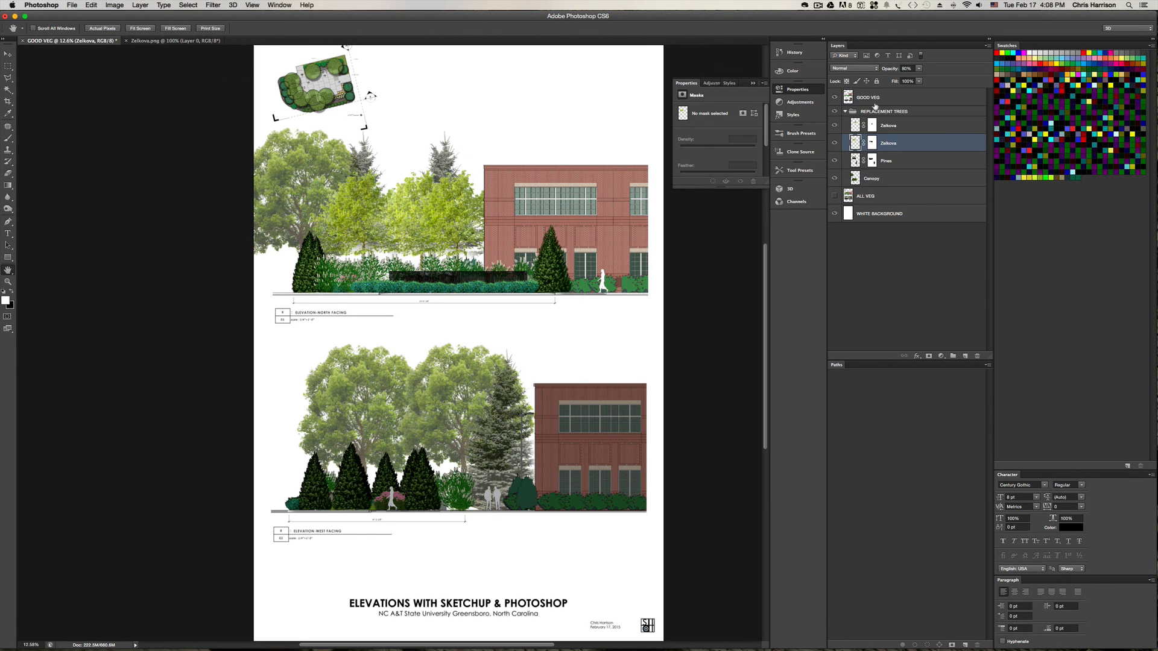
- Paste the vegetation in place above ALL VEG on GOOD VEG, then delete the old ALL VEG layer
left_click(889, 100)
left_click(880, 196)
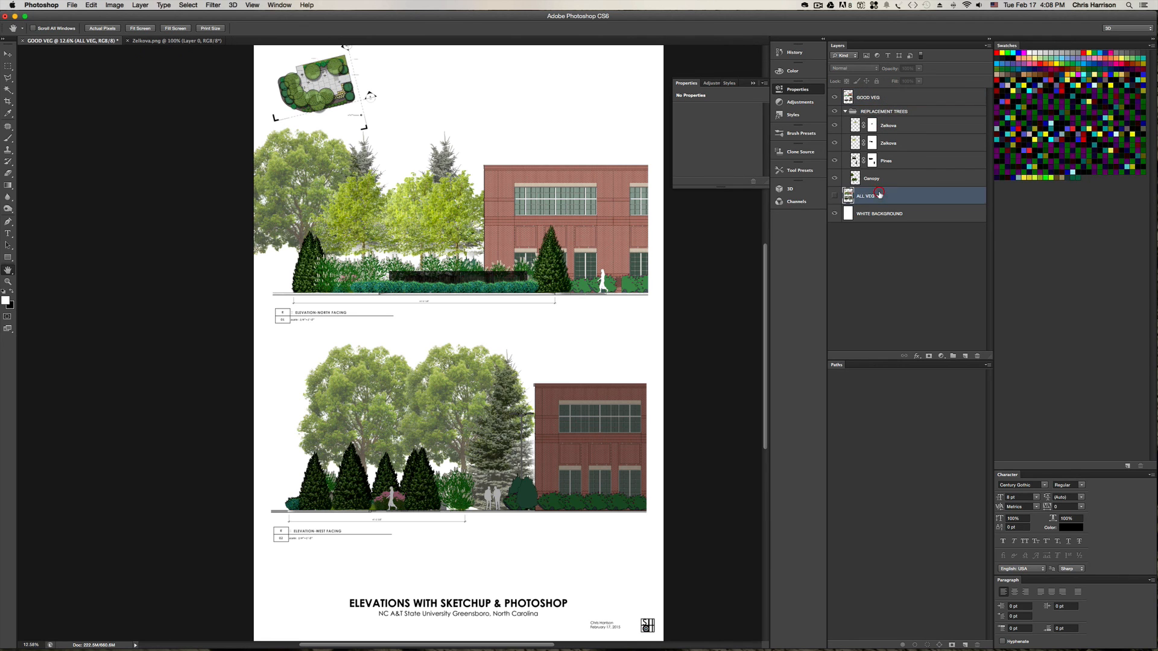
key("shift+super+v")
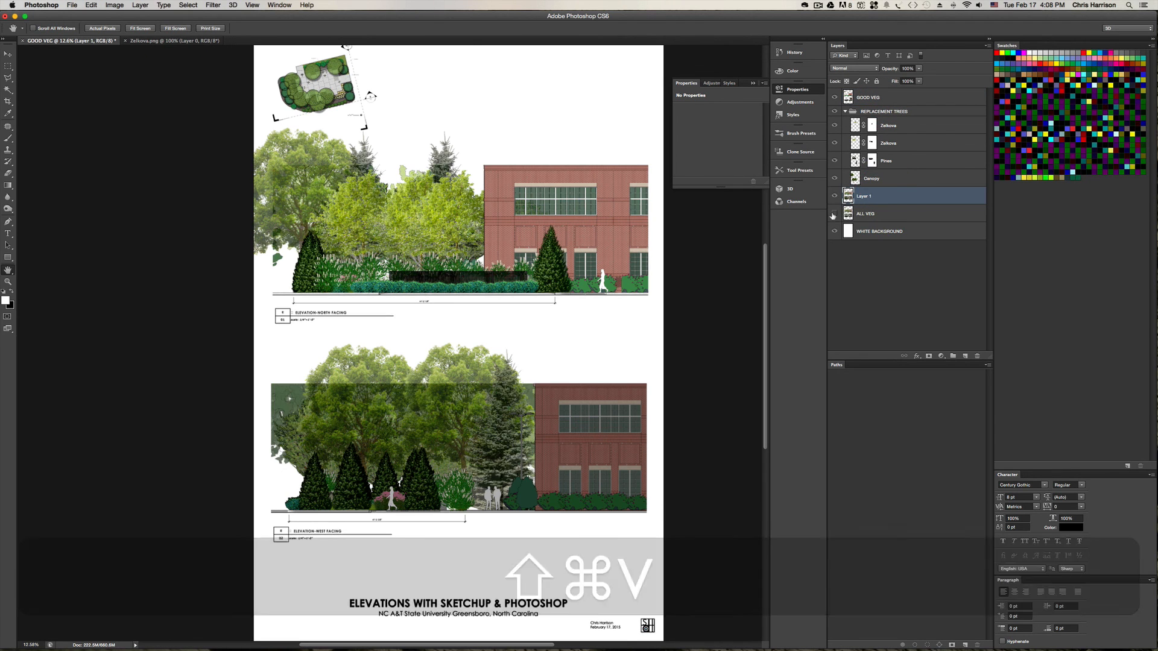
left_click(834, 214)
left_click(860, 214)
key("Delete")
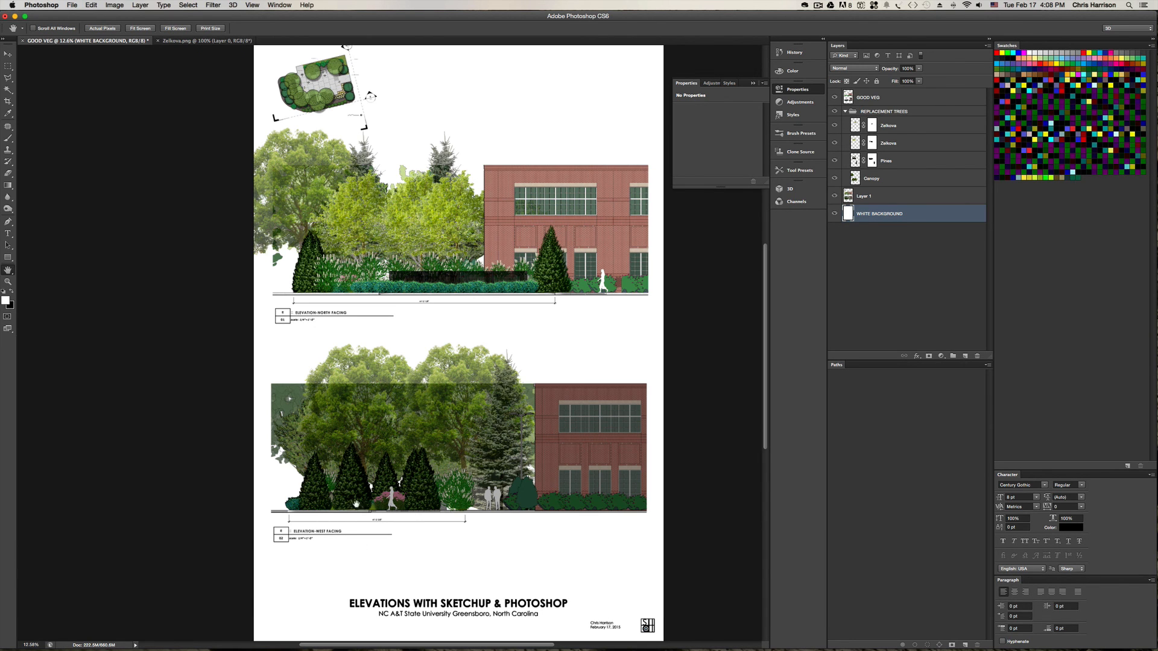
scroll(364, 500, "down", 3, "alt")
scroll(364, 500, "up", 4, "alt")
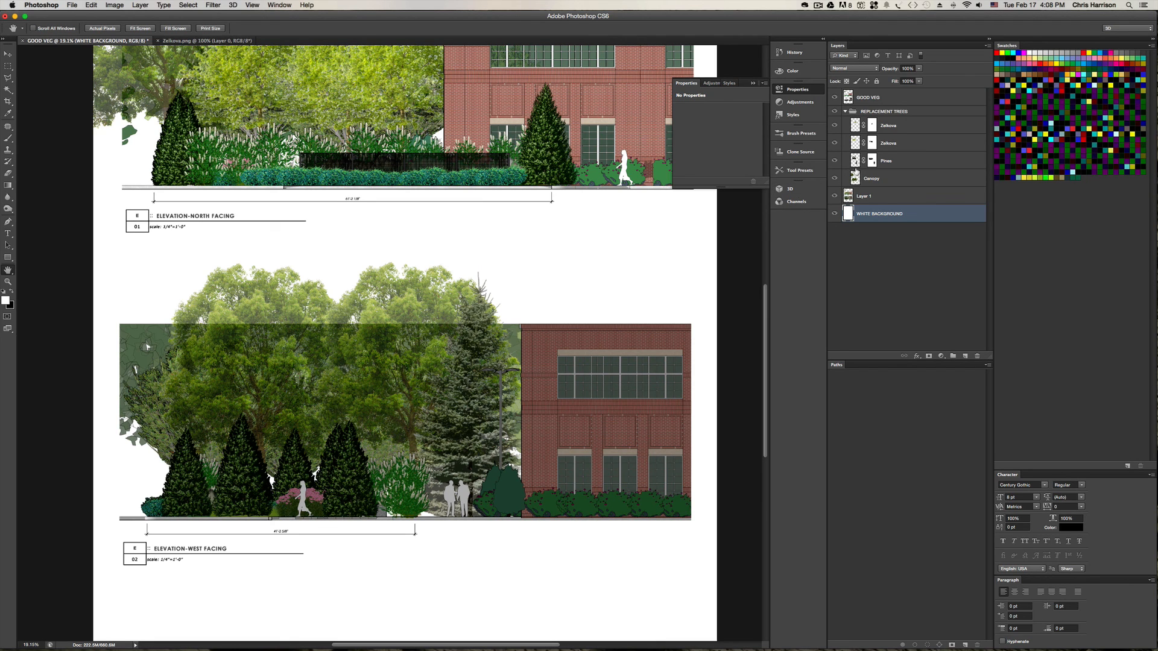
- Hide the Canopy layer and move the Zelkova trees from the top elevation onto the west elevation
left_click(834, 178)
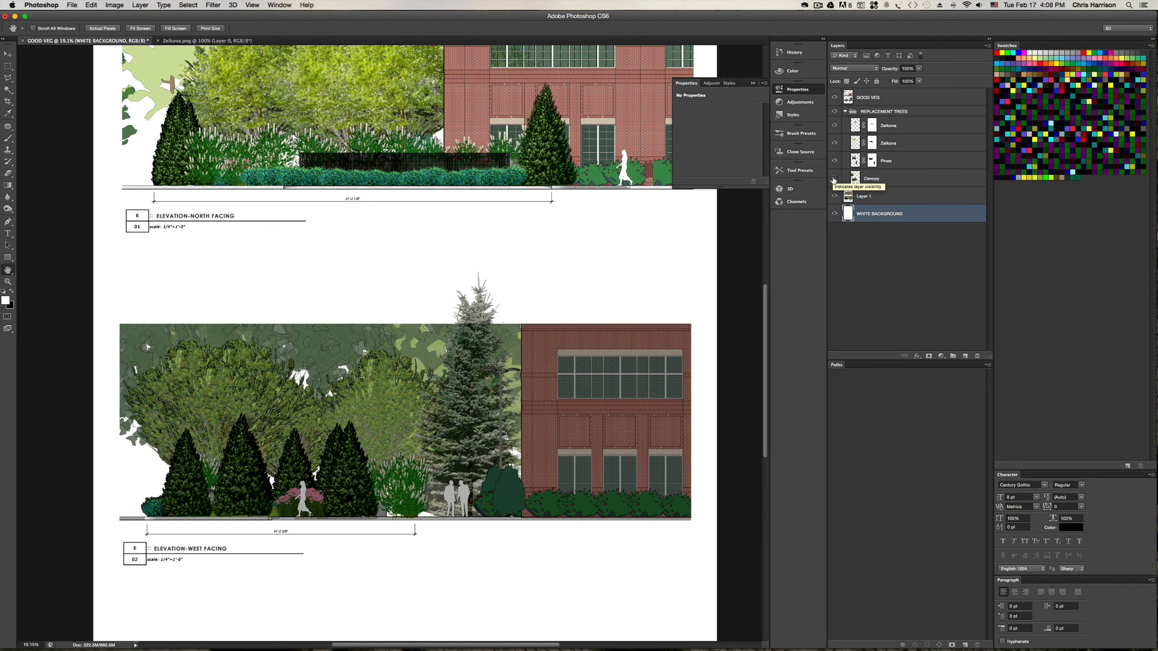
left_click_drag(403, 131, 441, 216)
left_click(855, 125)
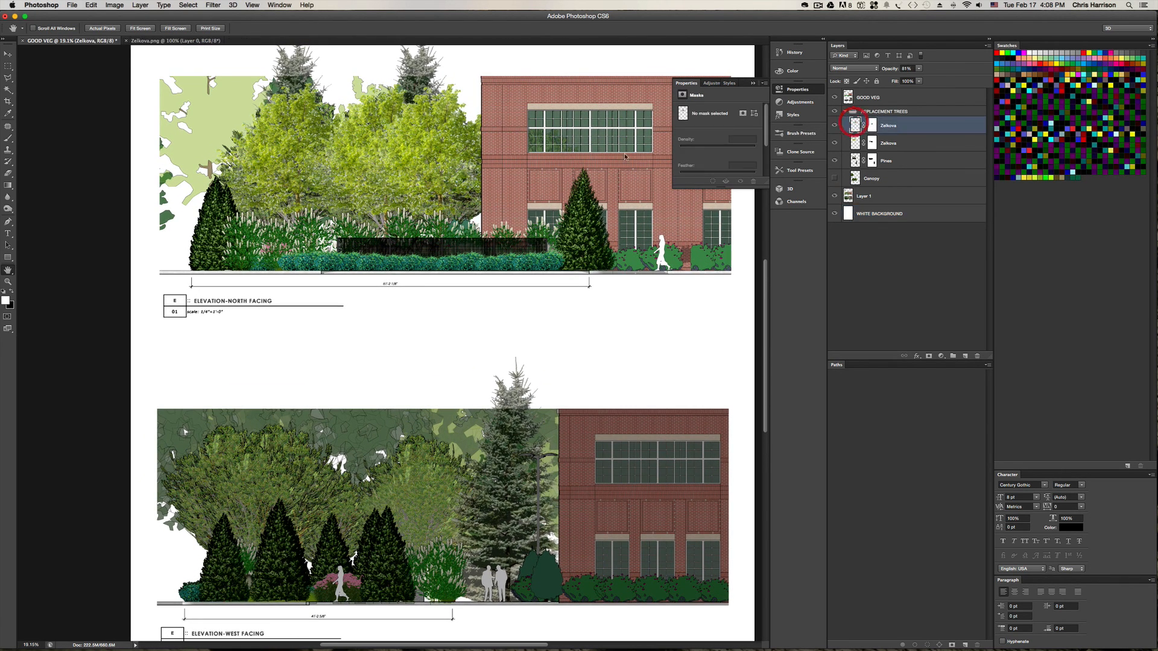
key("v")
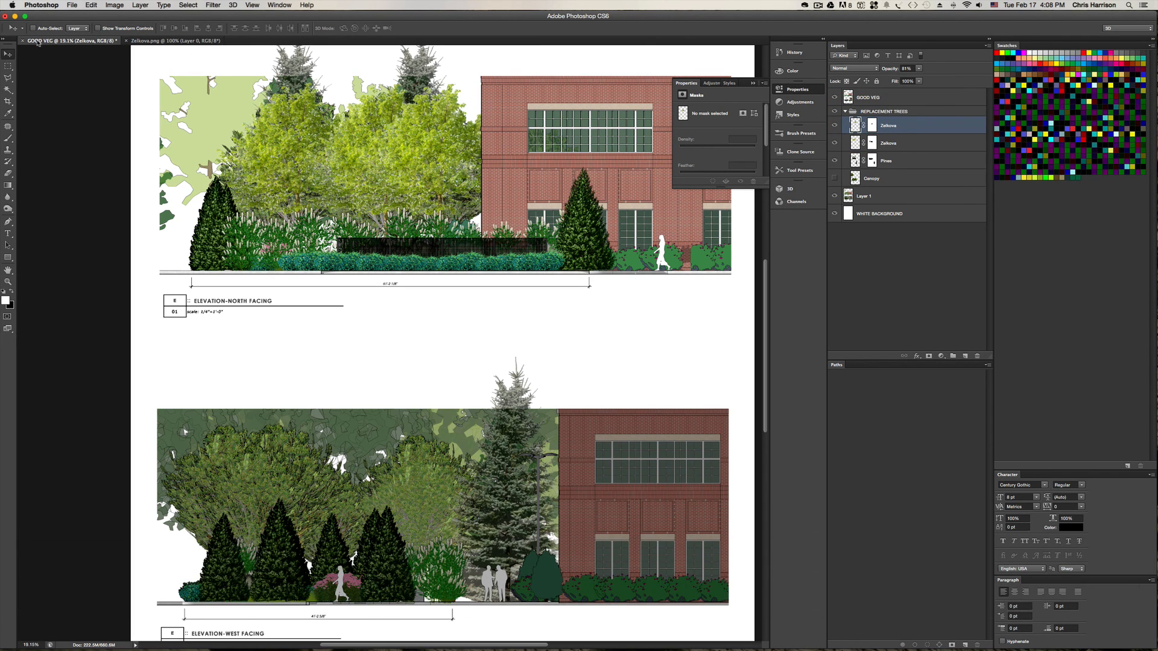
left_click(8, 67)
left_click_drag(172, 55, 540, 327)
left_click(543, 328)
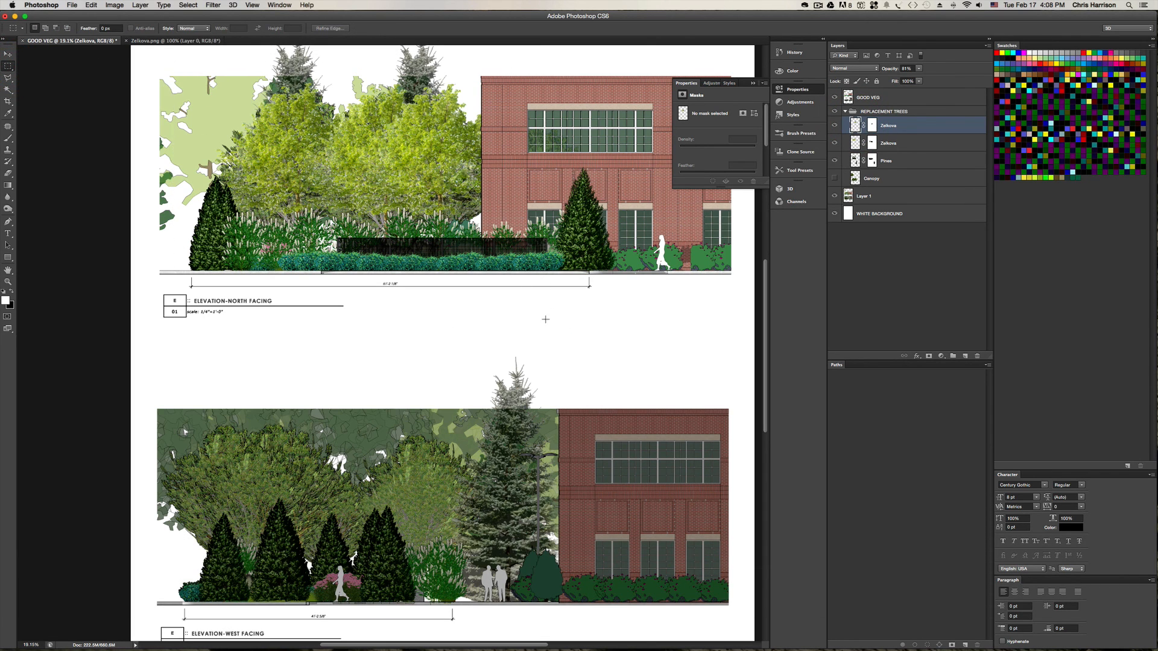
key("v")
left_click_drag(297, 184, 259, 399)
left_click_drag(382, 372, 323, 483)
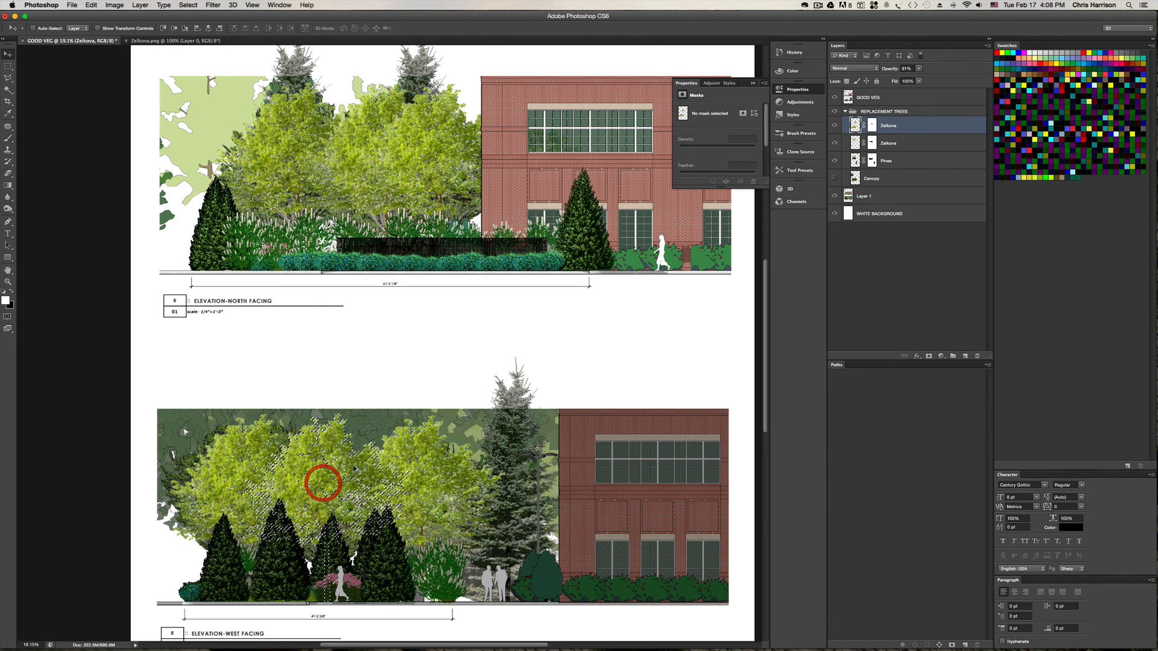
key("super+d")
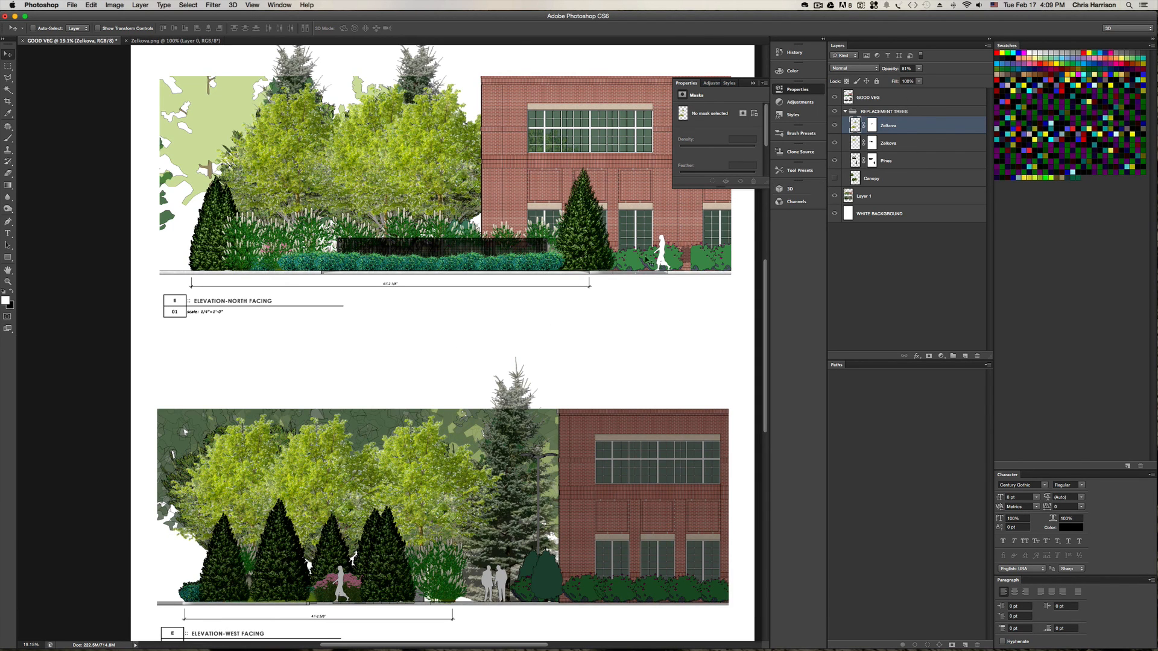
- Turn the Canopy trees back on, hide Layer 1's green background, and set Zelkova opacity to 82%
left_click(919, 69)
left_click_drag(921, 78, 914, 79)
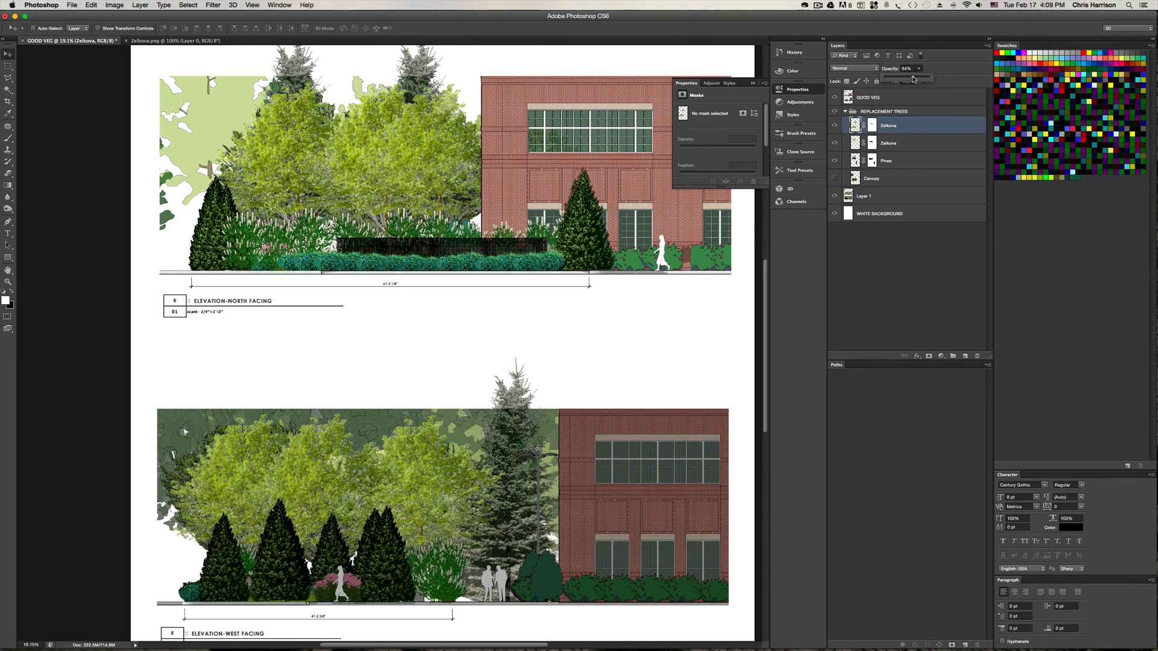
left_click(833, 198)
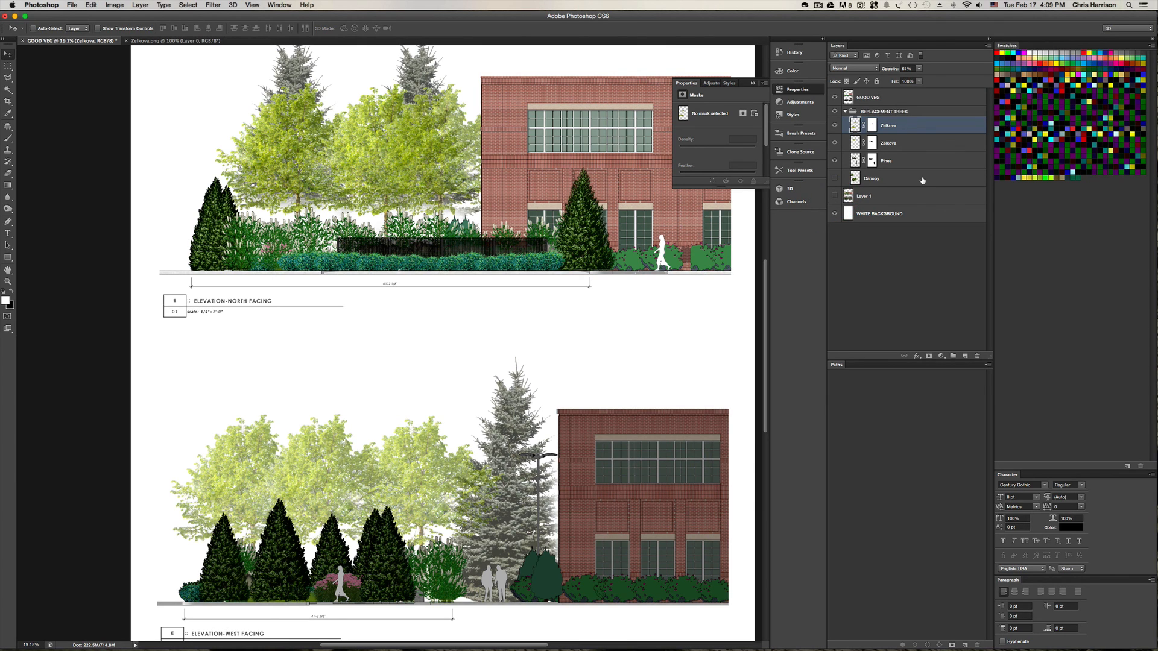
left_click(834, 179)
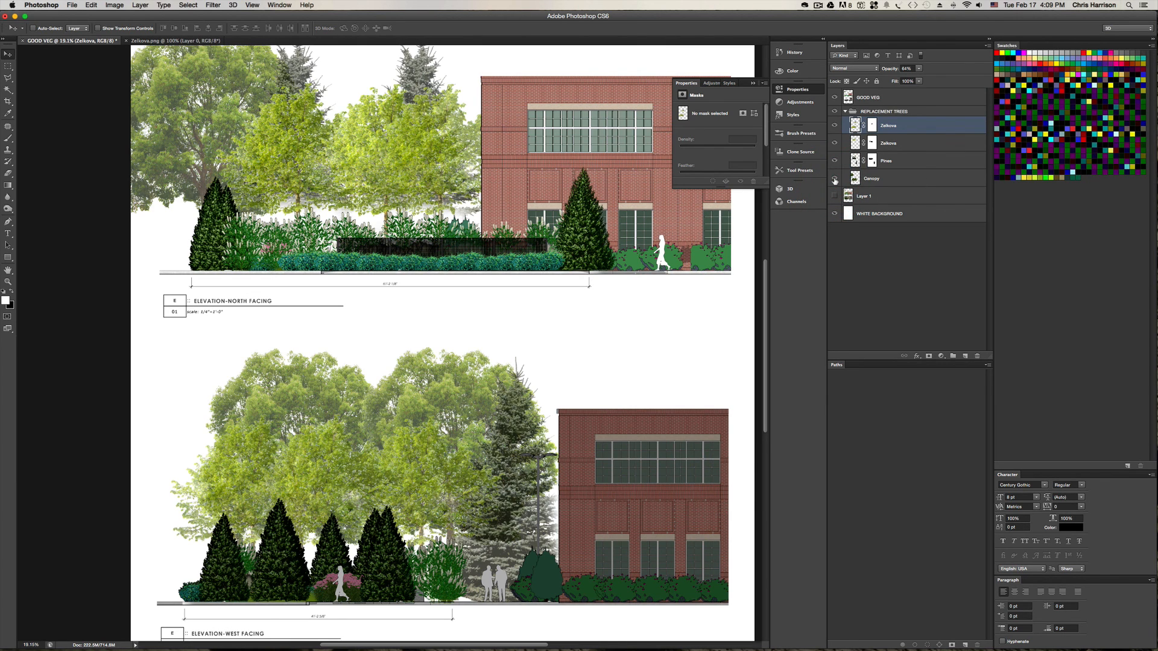
left_click(920, 69)
left_click_drag(920, 77, 929, 78)
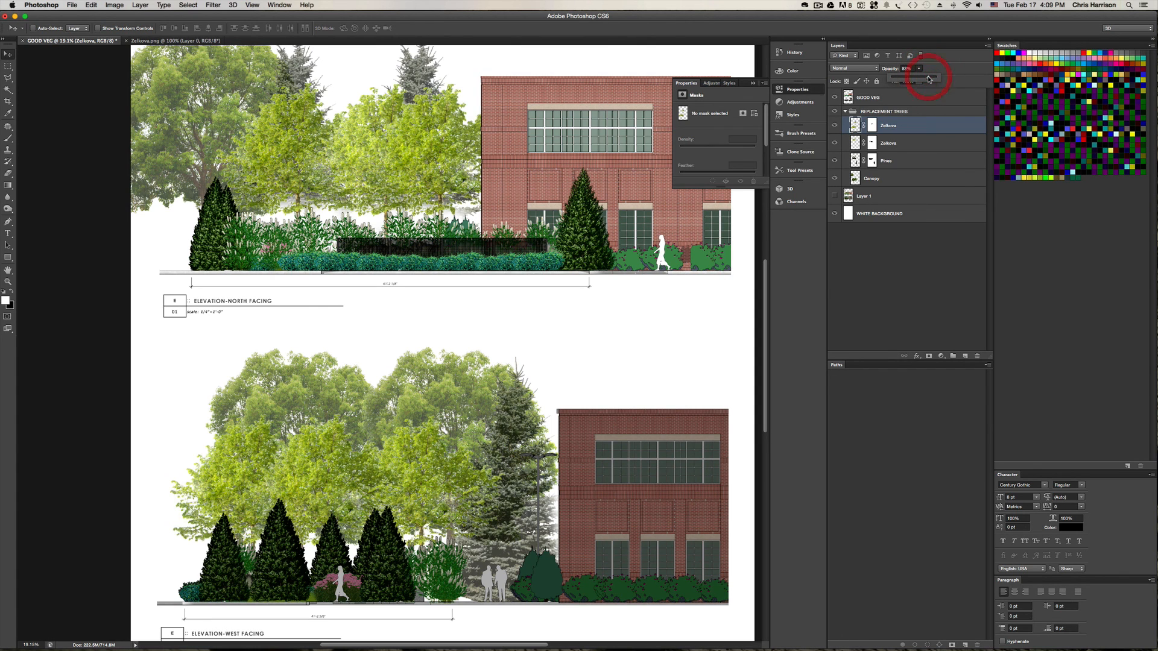
left_click(932, 77)
left_click(929, 77)
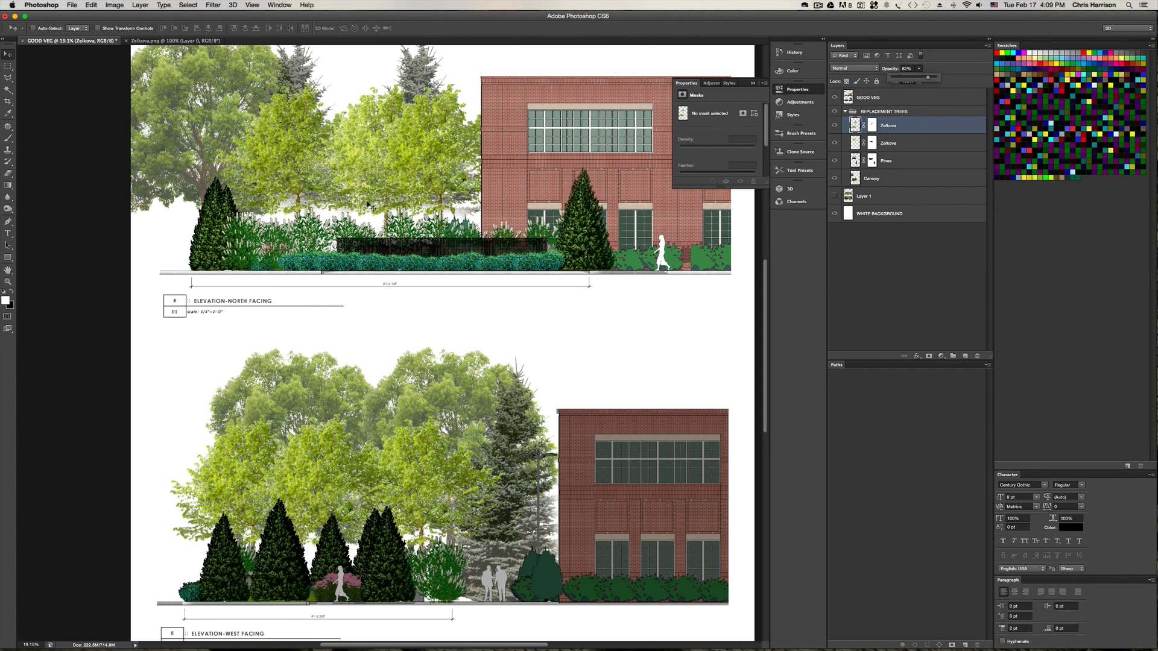
key("super+0")
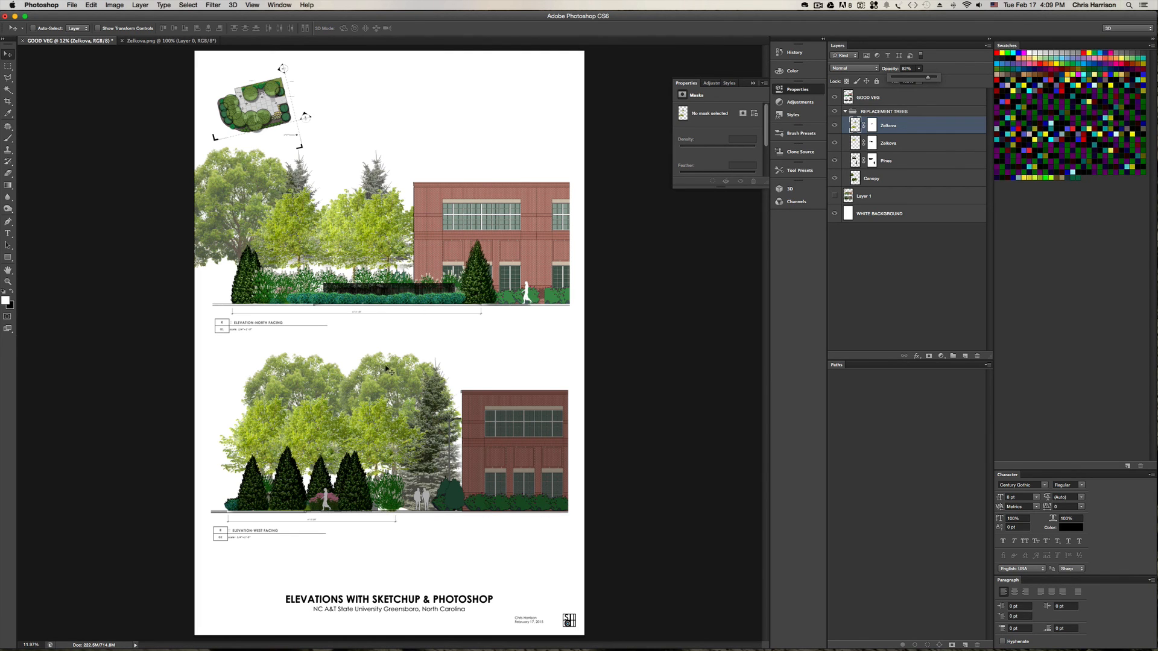
scroll(372, 400, "up", 3, "alt")
scroll(372, 400, "down", 3, "alt")
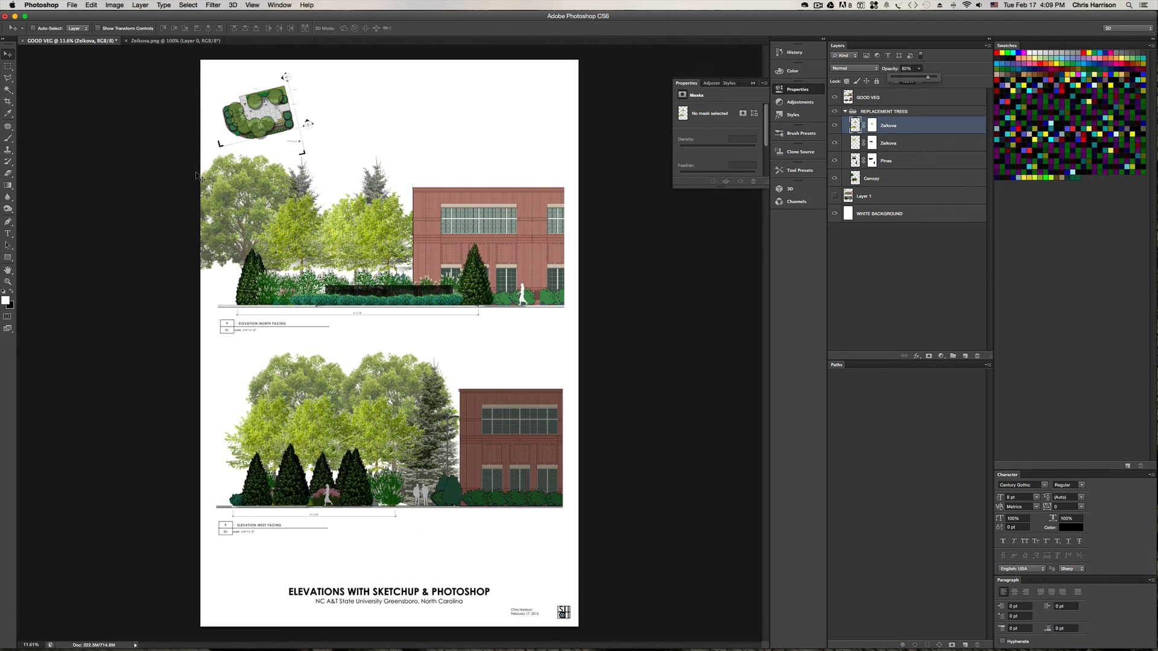
- Save the board as 'Elevation Board' in Photoshop format in the Photoshop folder
key("super+s")
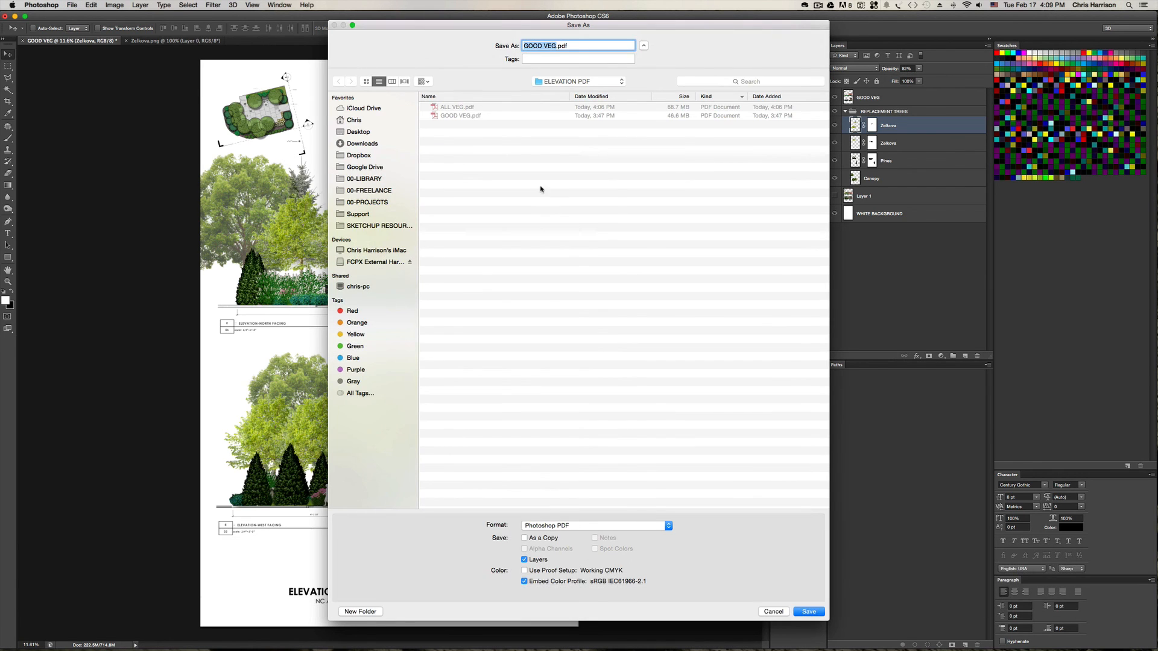
left_click(657, 527)
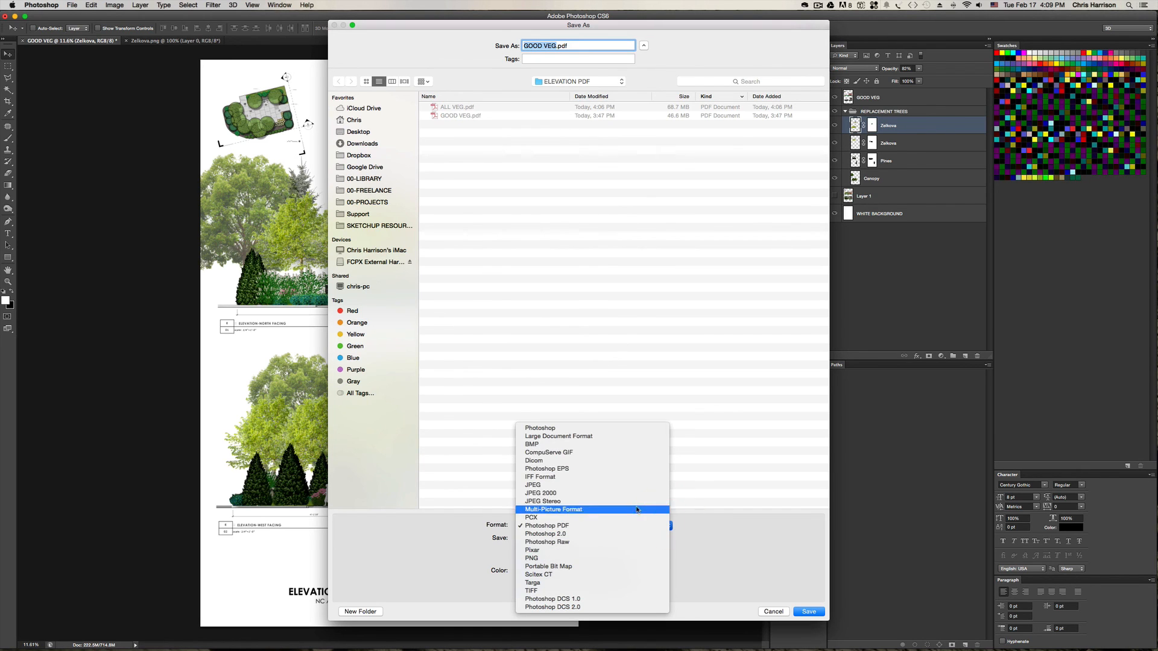
left_click(628, 261)
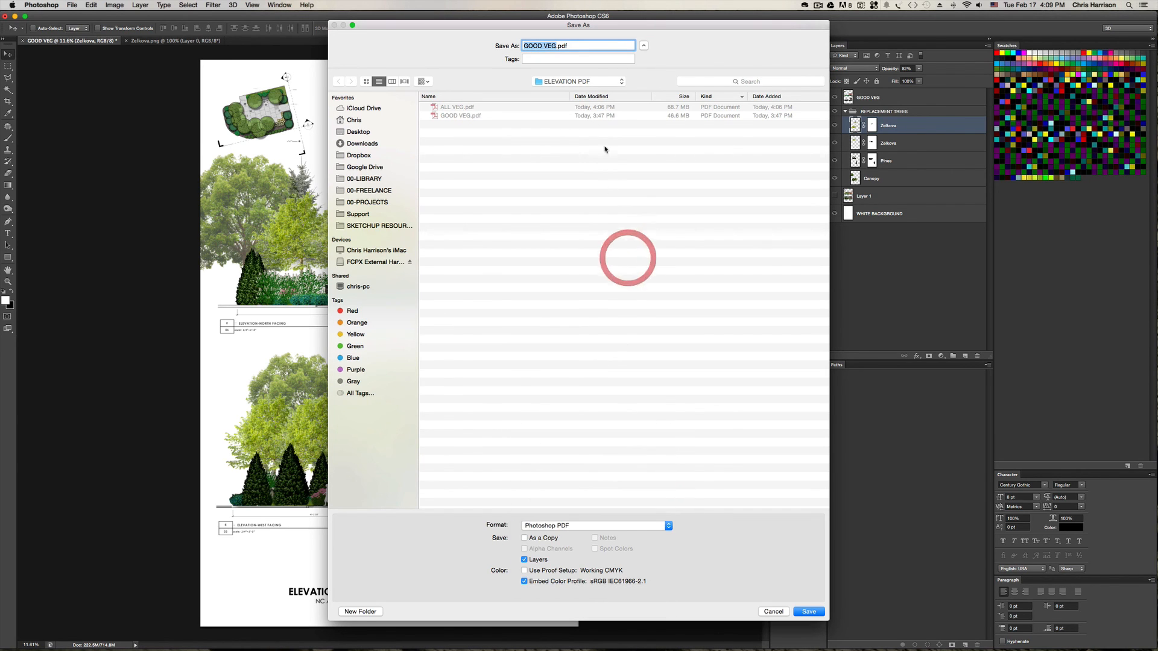
left_click(606, 79)
left_click(584, 91)
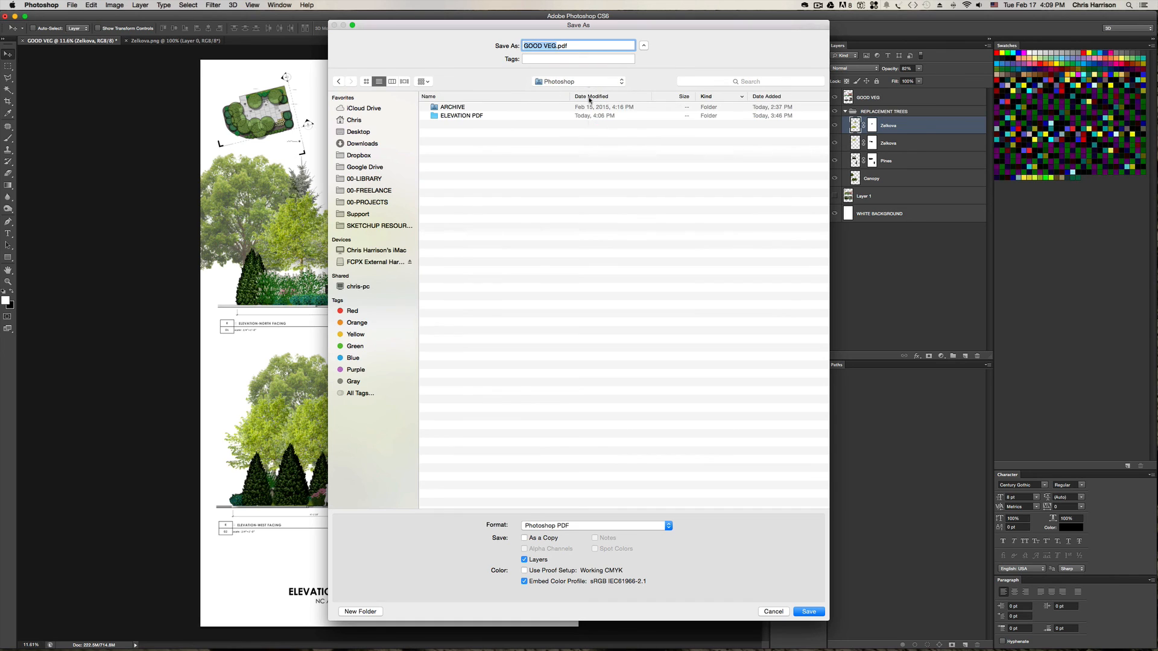
left_click_drag(581, 45, 514, 47)
type("Elevat")
key("BackSpace")
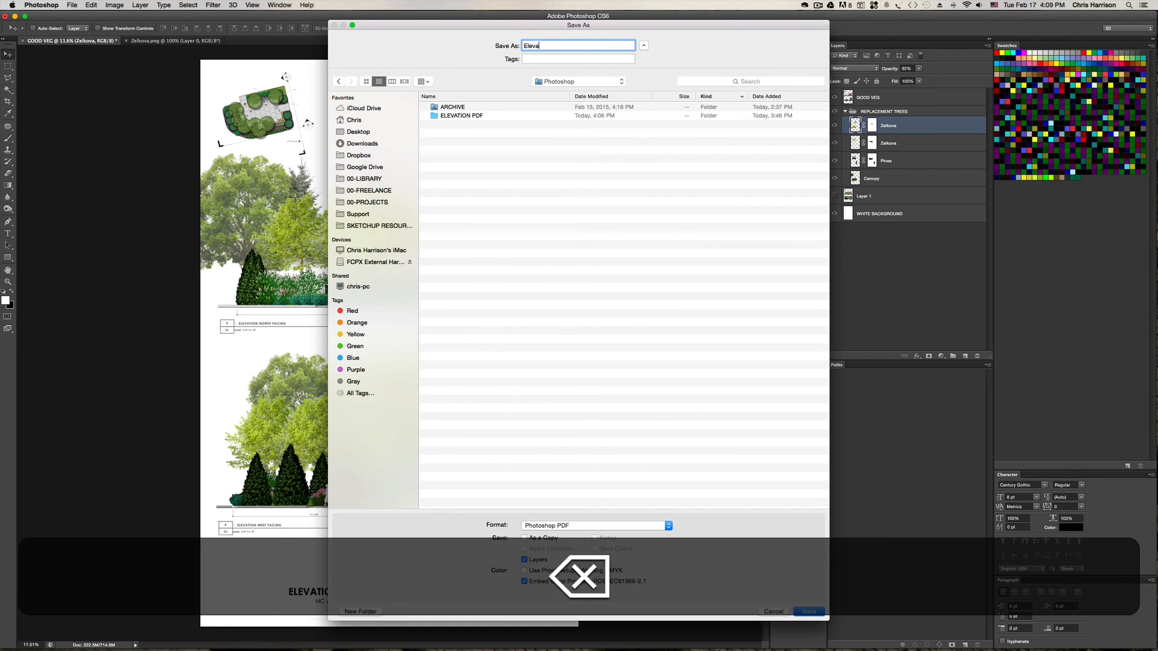
type("tion Board")
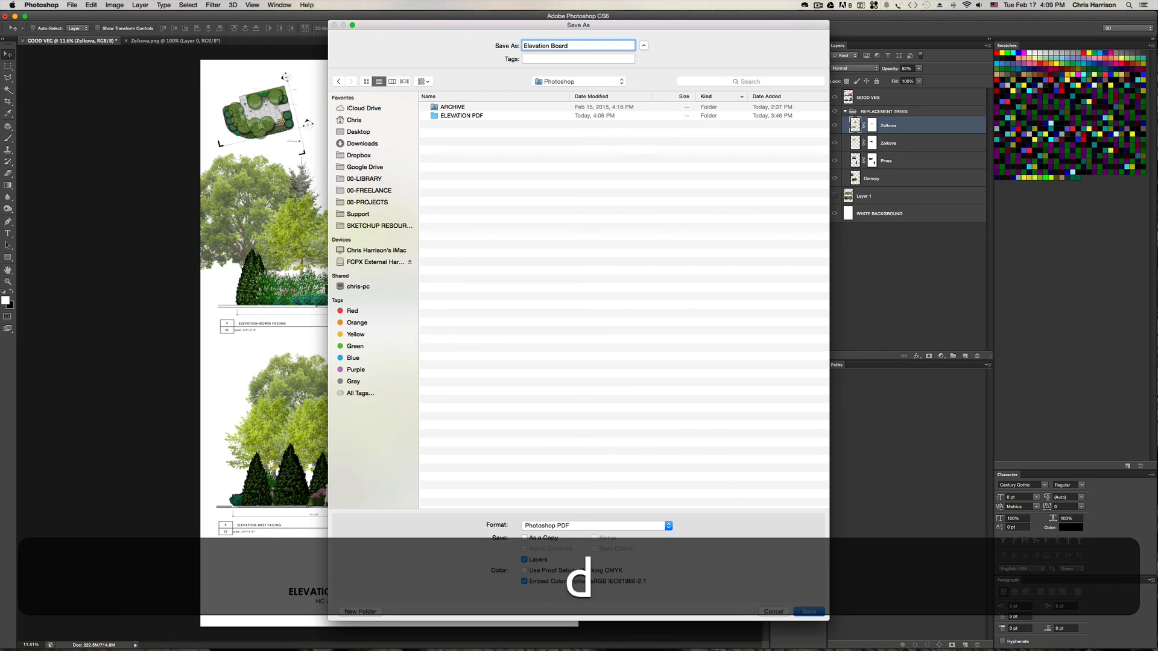
left_click(666, 526)
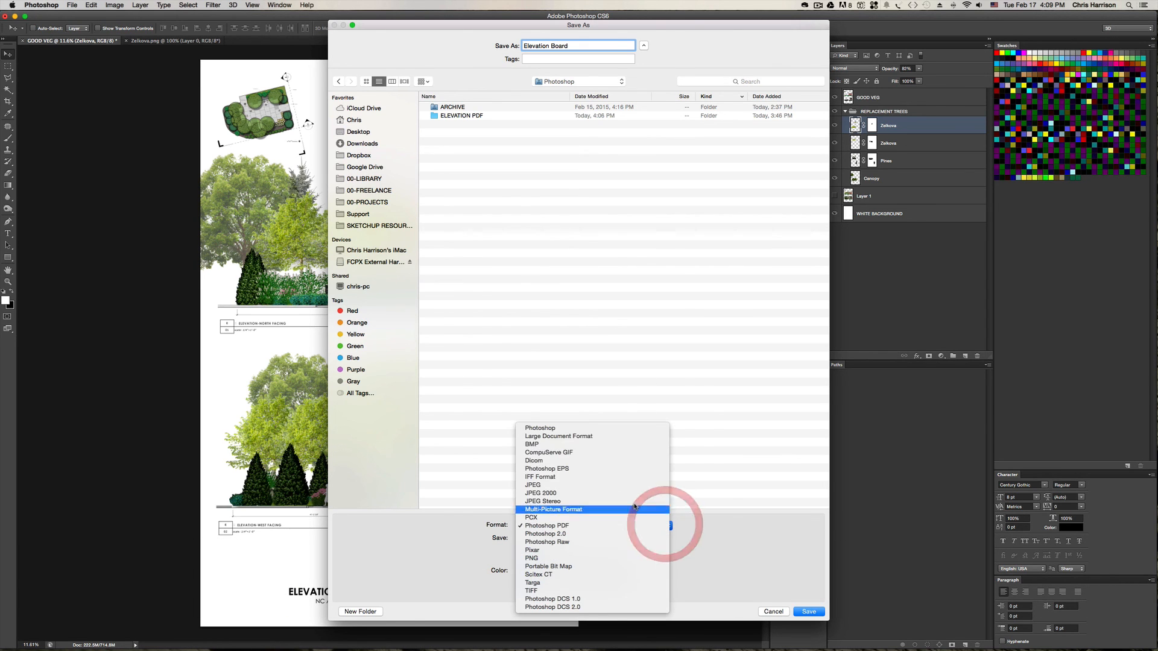
left_click(613, 428)
left_click(809, 612)
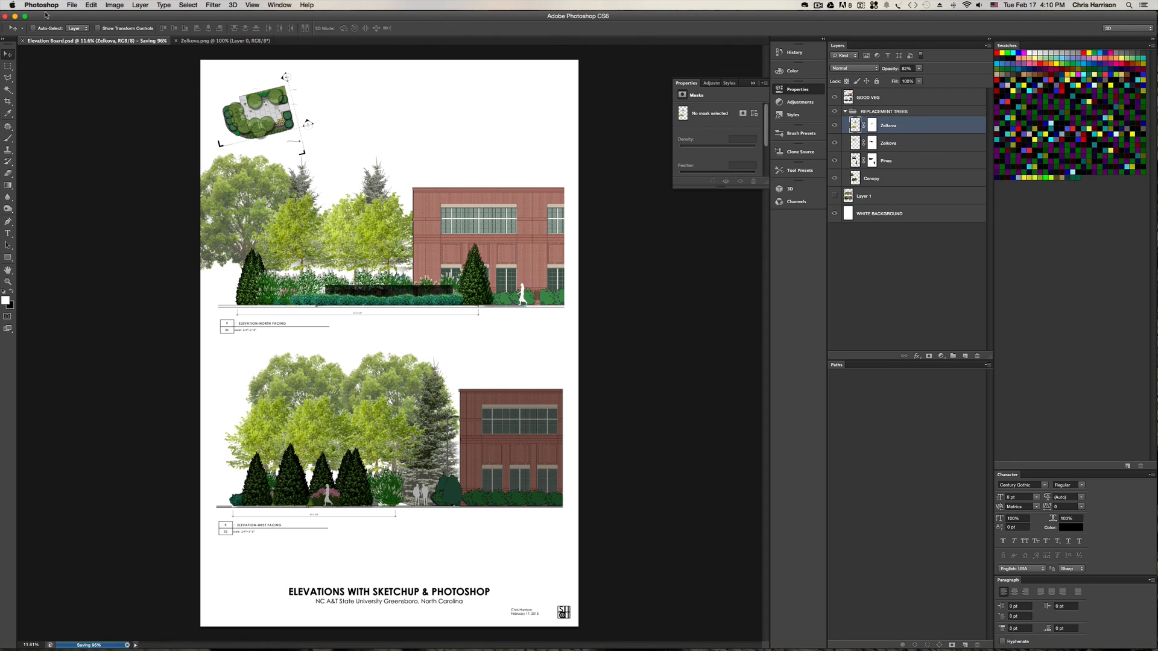
- Start saving another copy of the board and dismiss the background-save warning
left_click(72, 4)
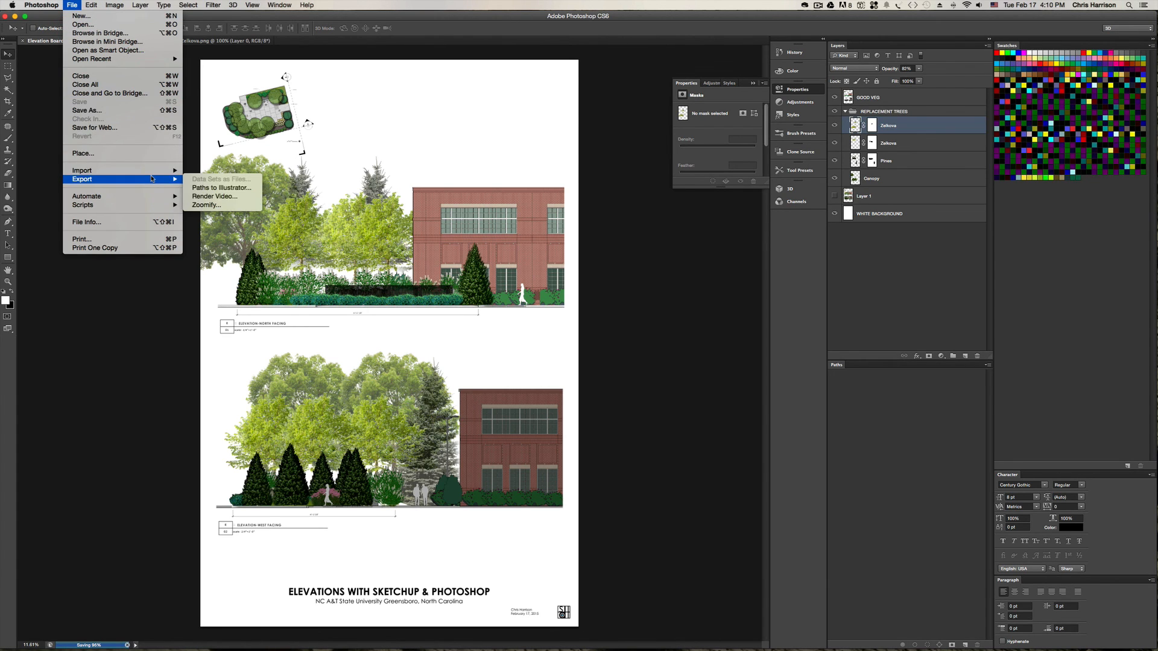
left_click(158, 111)
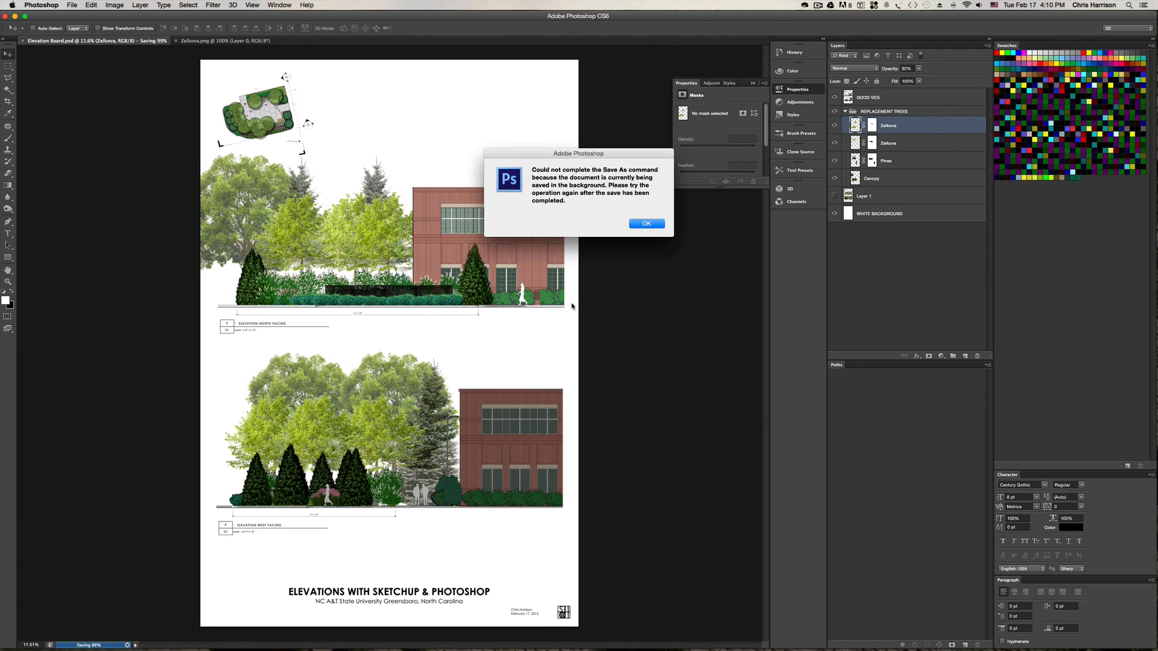
left_click(658, 223)
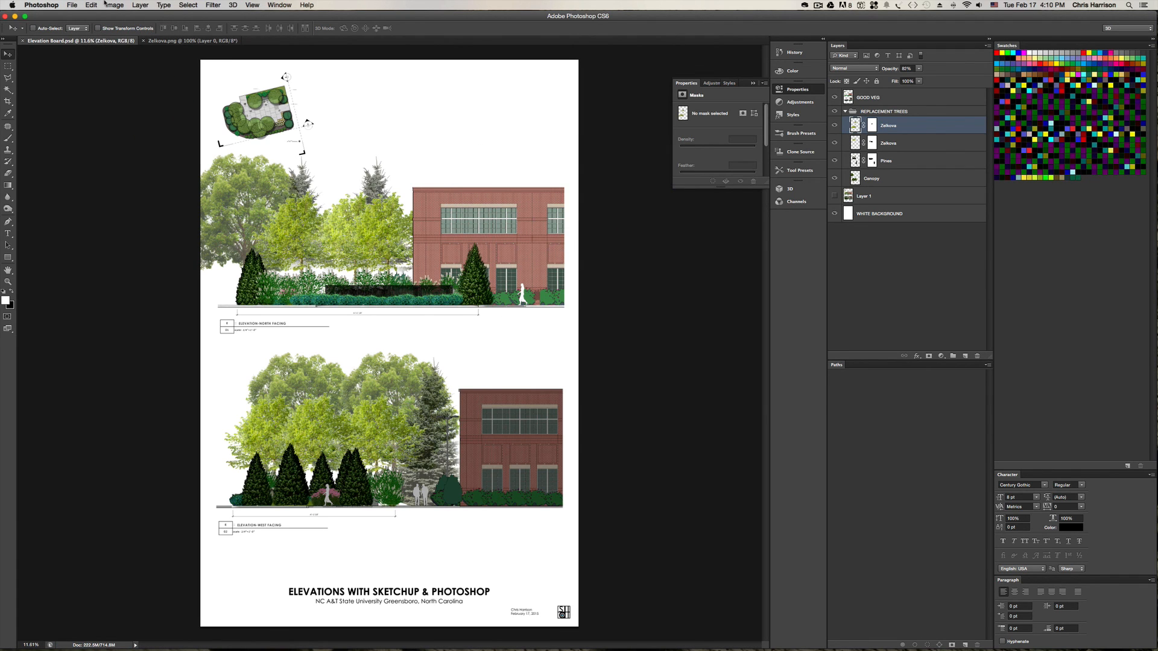
- Start a Save As into Desktop > A#5 > 00-Finished Pieces > 00-Presentation Boards with JPEG format
left_click(71, 5)
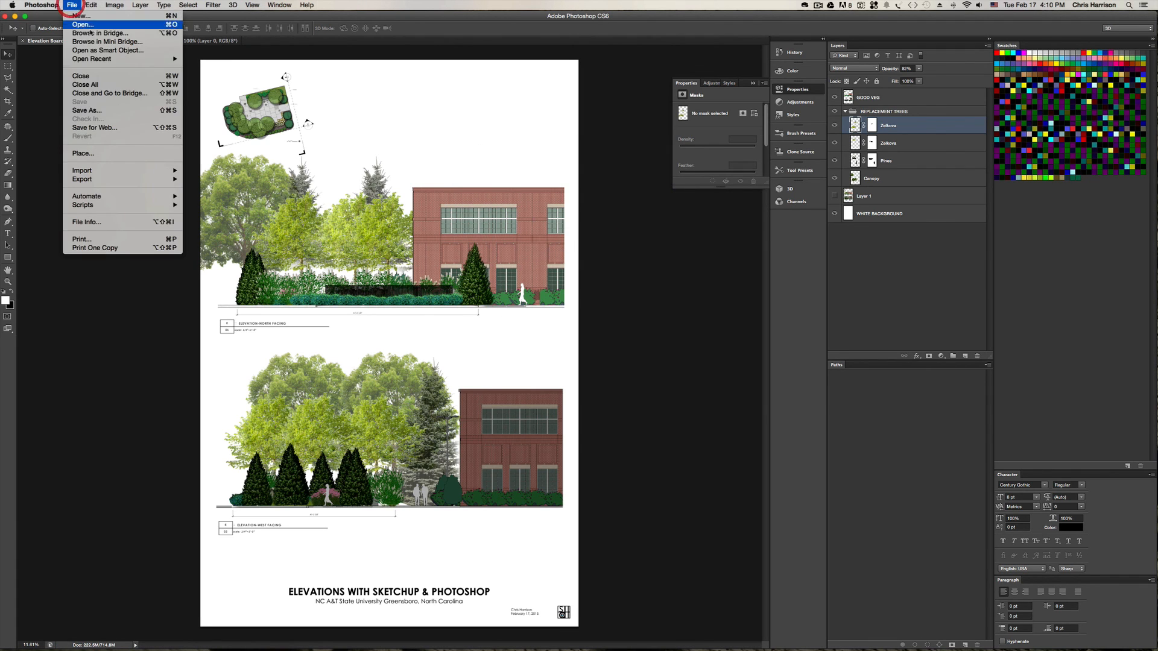
left_click(111, 111)
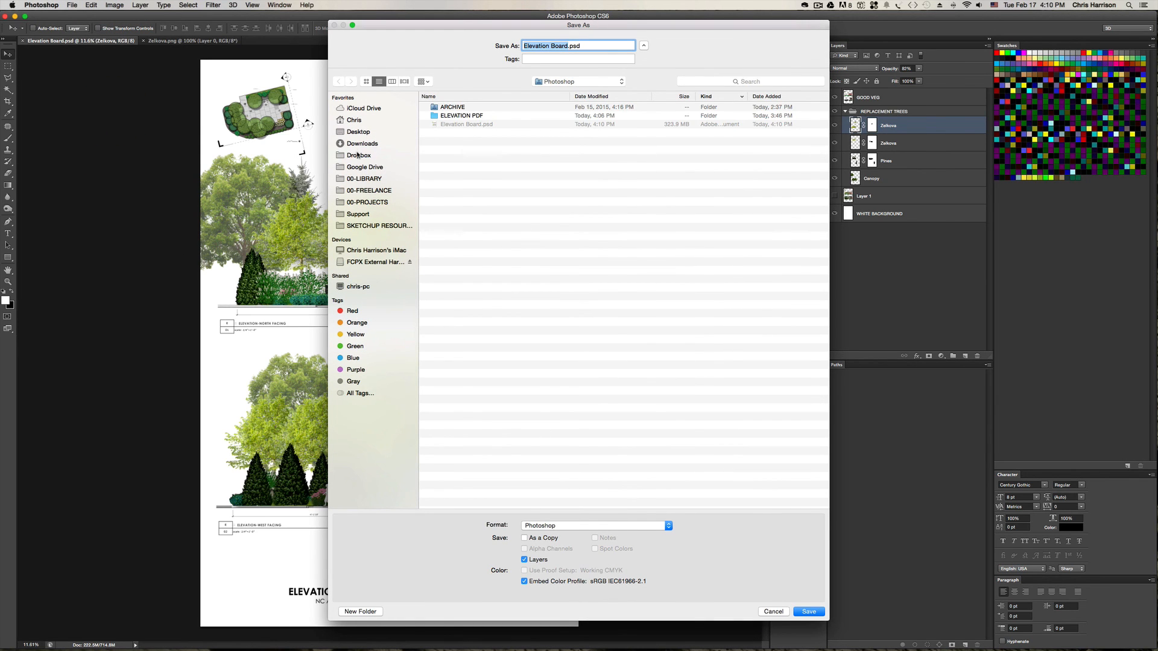
left_click(362, 134)
double_click(520, 109)
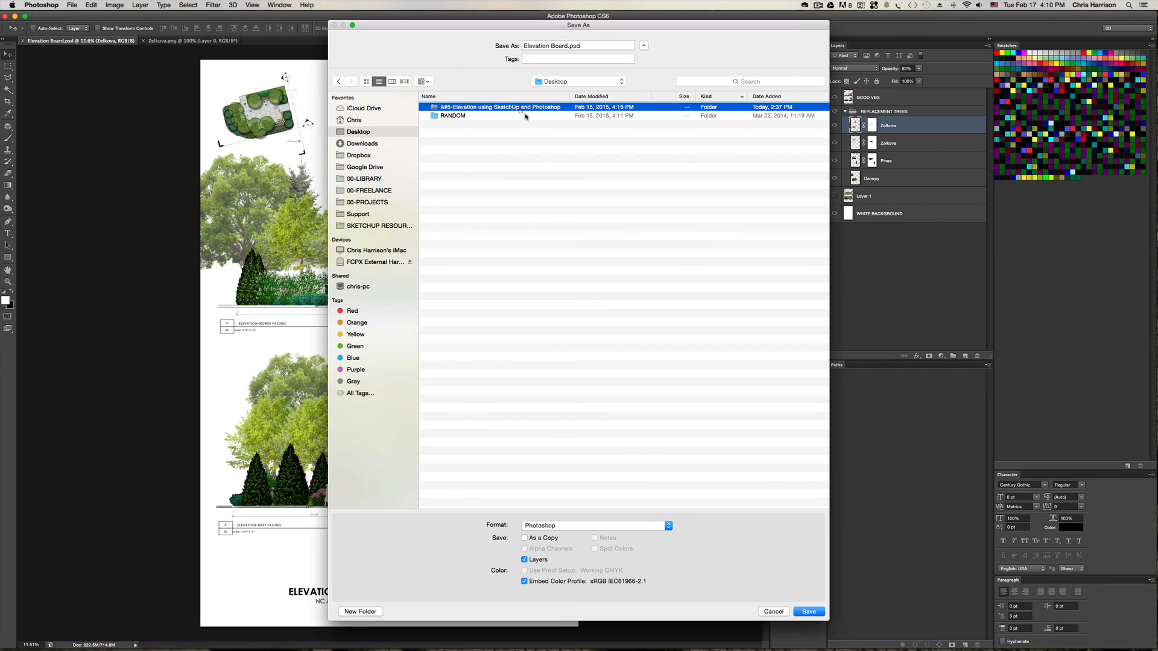
double_click(477, 107)
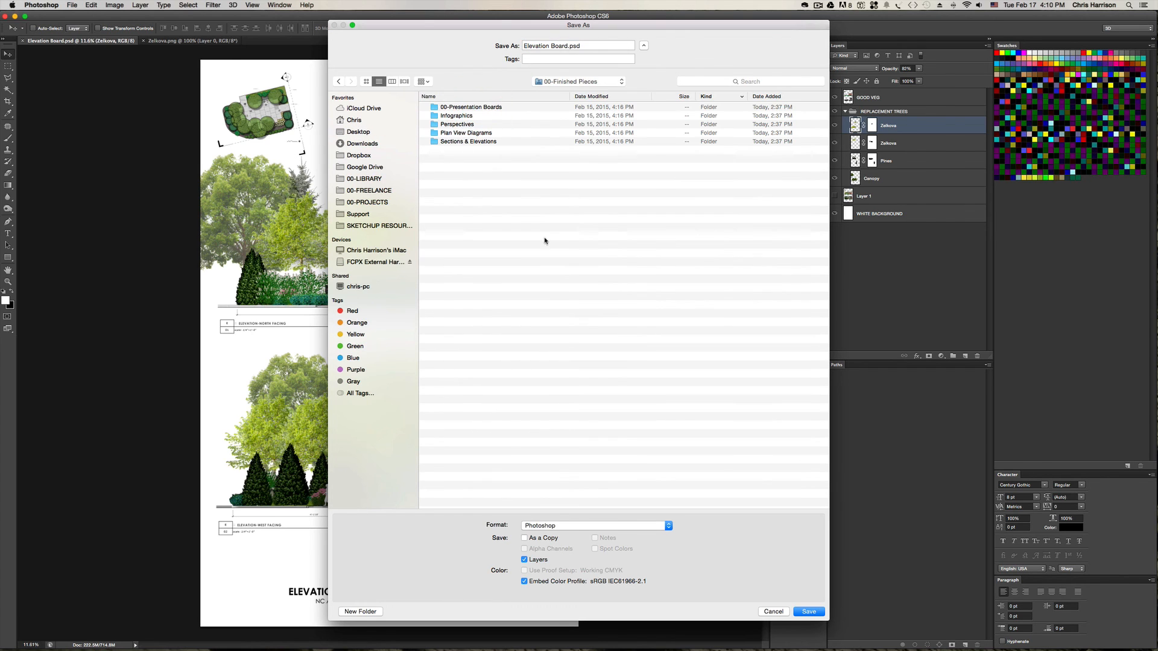
double_click(471, 108)
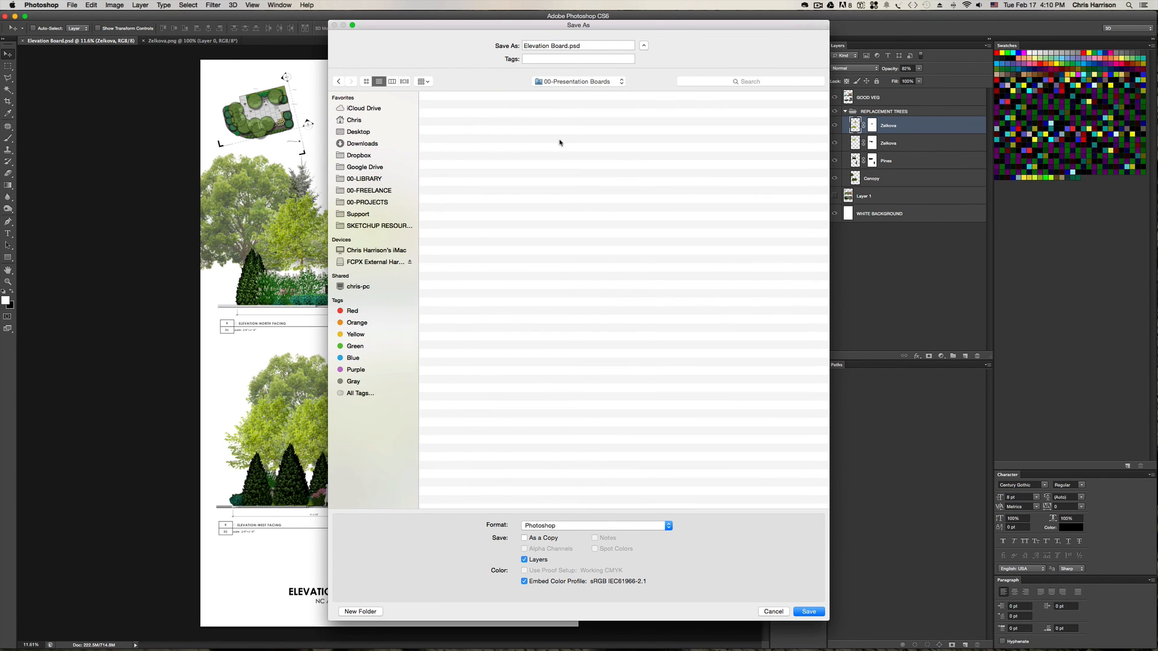
left_click(665, 526)
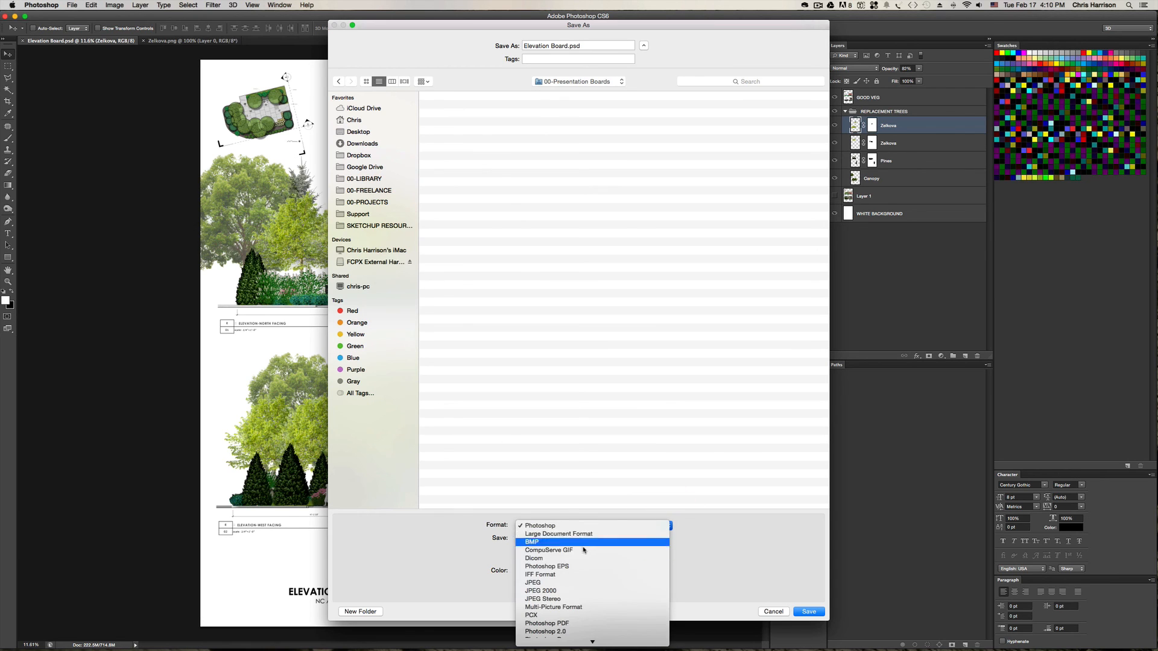
left_click(573, 583)
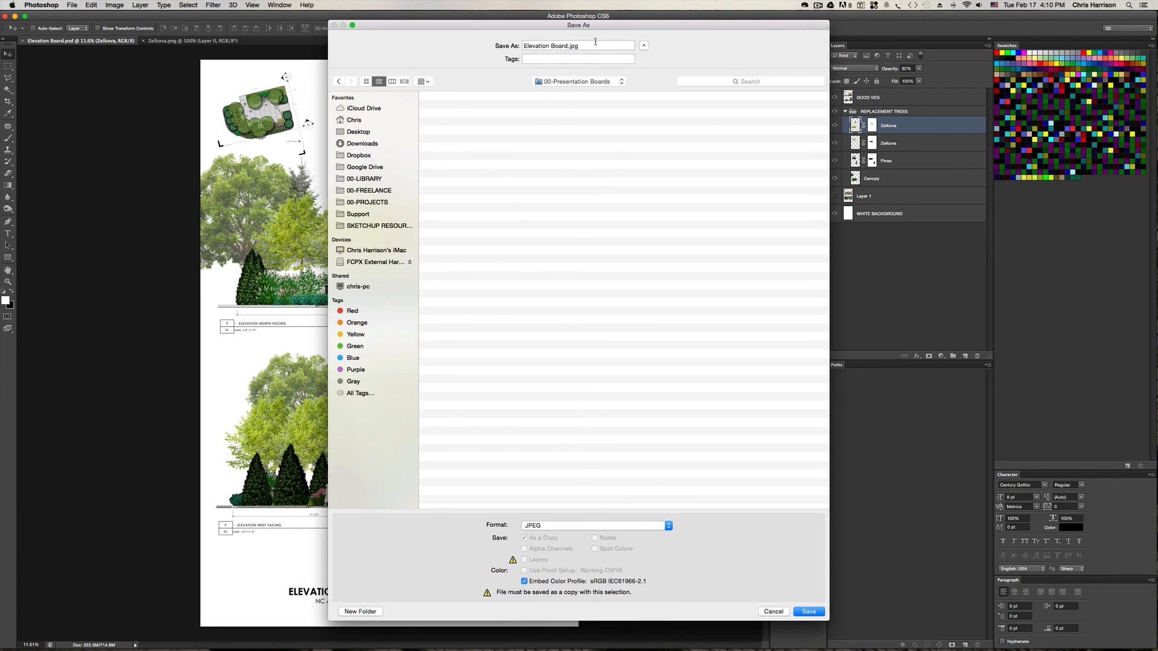
- Save the copy as 'Elevation Board.jpg', accepting progressive JPEG at maximum quality 12
left_click_drag(596, 42, 449, 43)
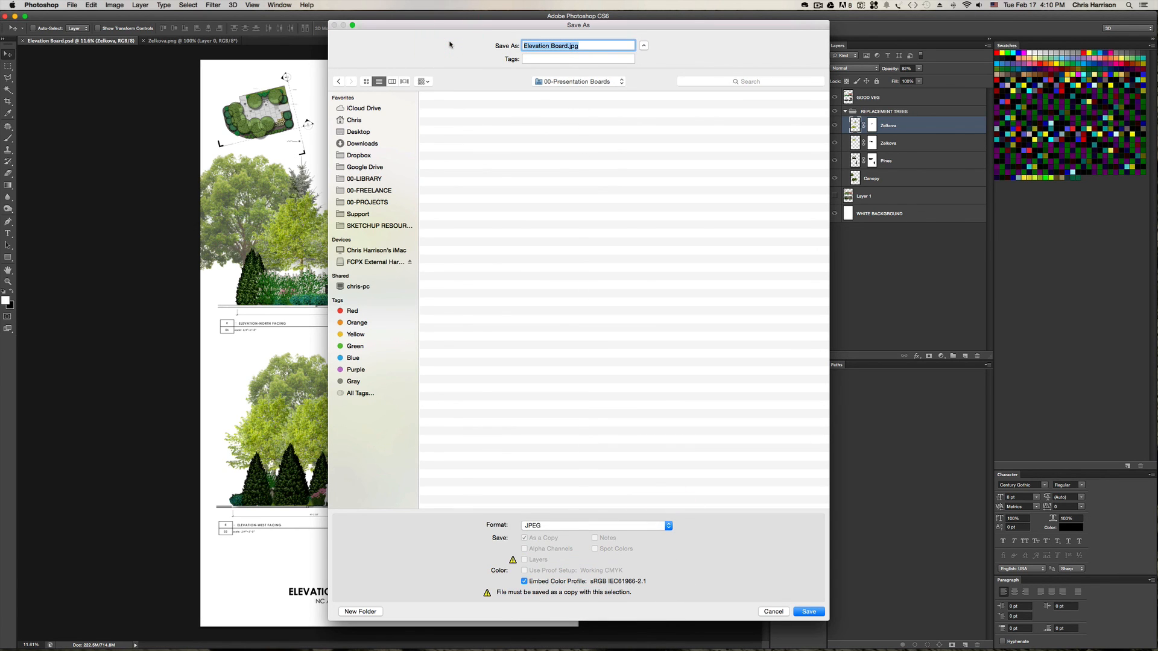
left_click(812, 612)
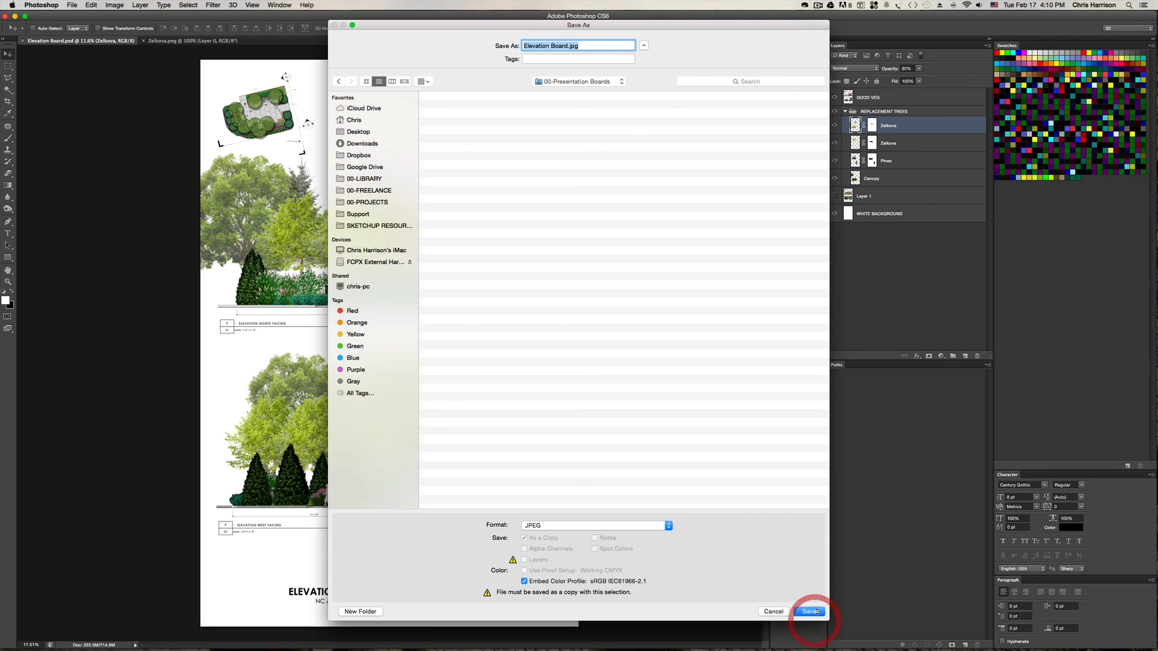
left_click(631, 267)
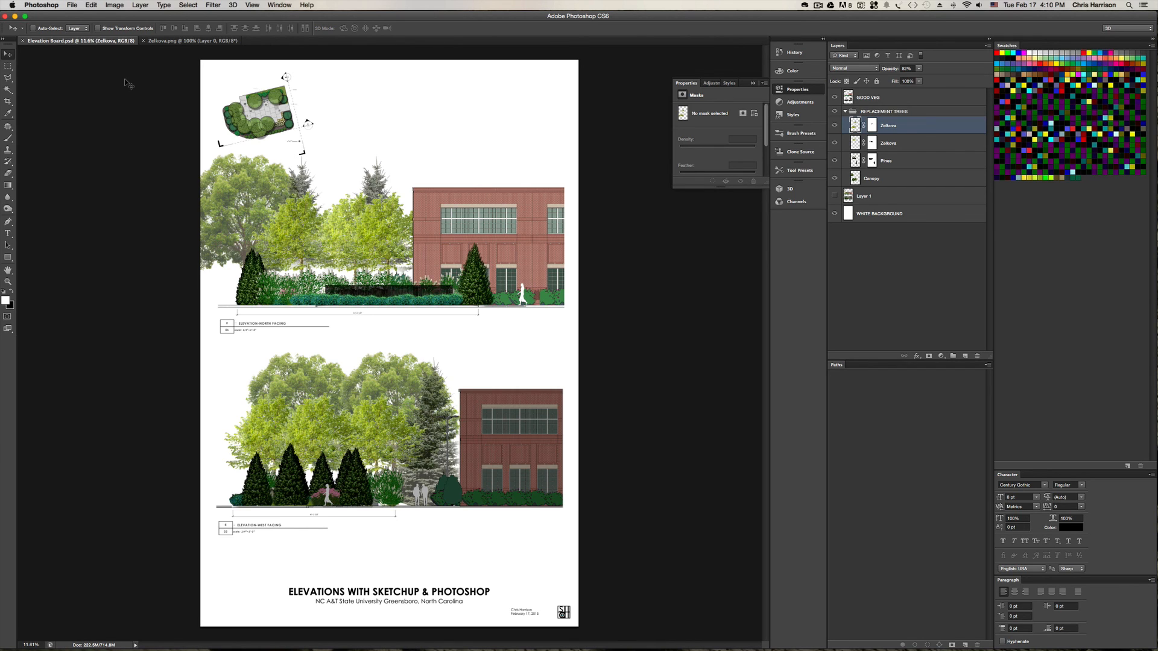
scroll(127, 83, "down", 3, "alt")
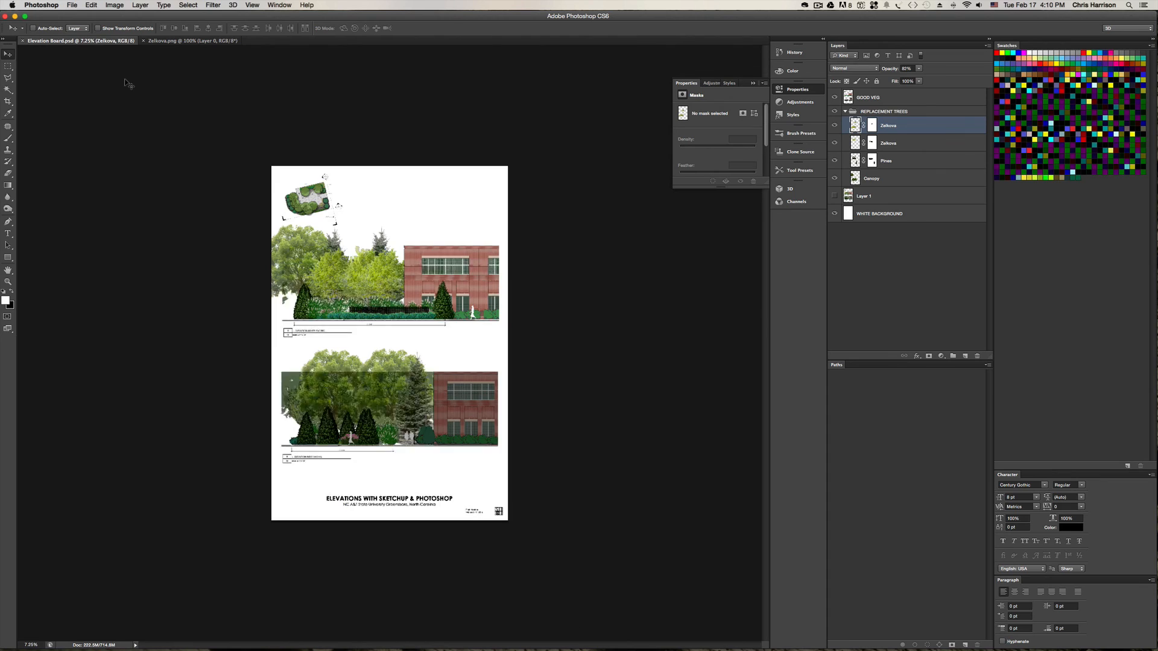